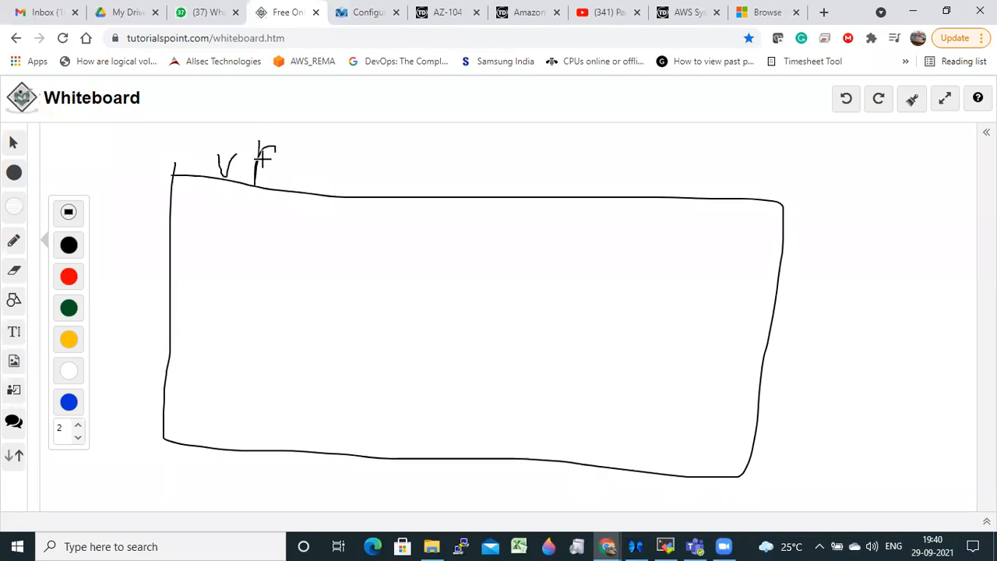
# - Finish the VPC label and draw a green box labelled Public inside the black VPC frame
pyautogui.moveTo(318, 158); pyautogui.dragTo(316, 179)
pyautogui.click(68, 308)
pyautogui.moveTo(212, 240)
pyautogui.mouseDown()
pyautogui.moveTo(197, 353)
pyautogui.moveTo(287, 423)
pyautogui.moveTo(367, 403)
pyautogui.moveTo(256, 227)
pyautogui.moveTo(215, 231)
pyautogui.moveTo(208, 265)
pyautogui.mouseUp()
pyautogui.moveTo(253, 214)
pyautogui.mouseDown()
pyautogui.moveTo(265, 200)
pyautogui.moveTo(282, 223)
pyautogui.moveTo(299, 214)
pyautogui.moveTo(287, 243)
pyautogui.moveTo(320, 222)
pyautogui.moveTo(355, 238)
pyautogui.moveTo(333, 214)
pyautogui.mouseUp()
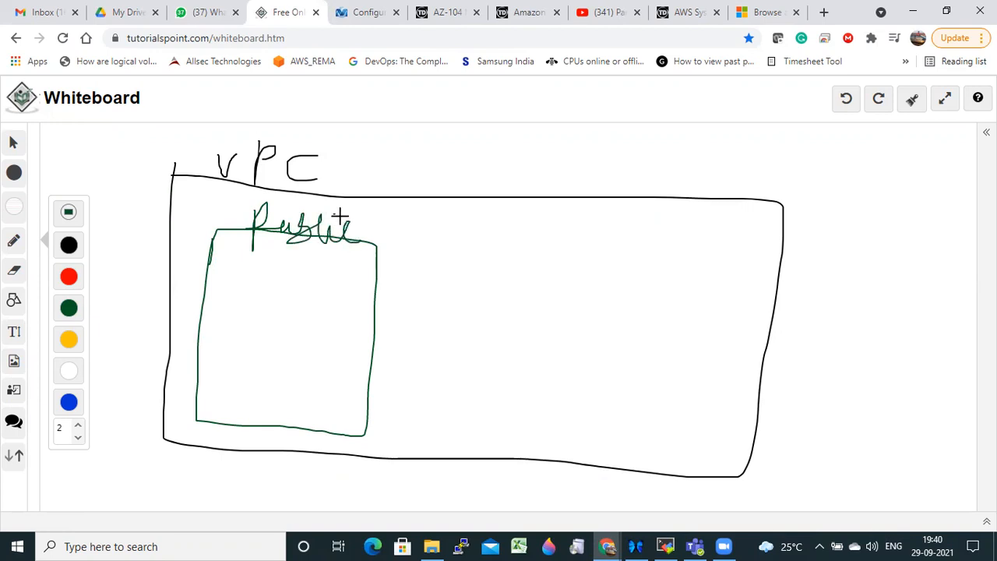
# - Draw two yellow instance boxes side by side inside the green Public subnet
pyautogui.click(68, 339)
pyautogui.moveTo(238, 295)
pyautogui.mouseDown()
pyautogui.moveTo(234, 358)
pyautogui.moveTo(238, 295)
pyautogui.mouseUp()
pyautogui.moveTo(317, 301)
pyautogui.mouseDown()
pyautogui.moveTo(363, 335)
pyautogui.moveTo(310, 291)
pyautogui.moveTo(310, 303)
pyautogui.mouseUp()
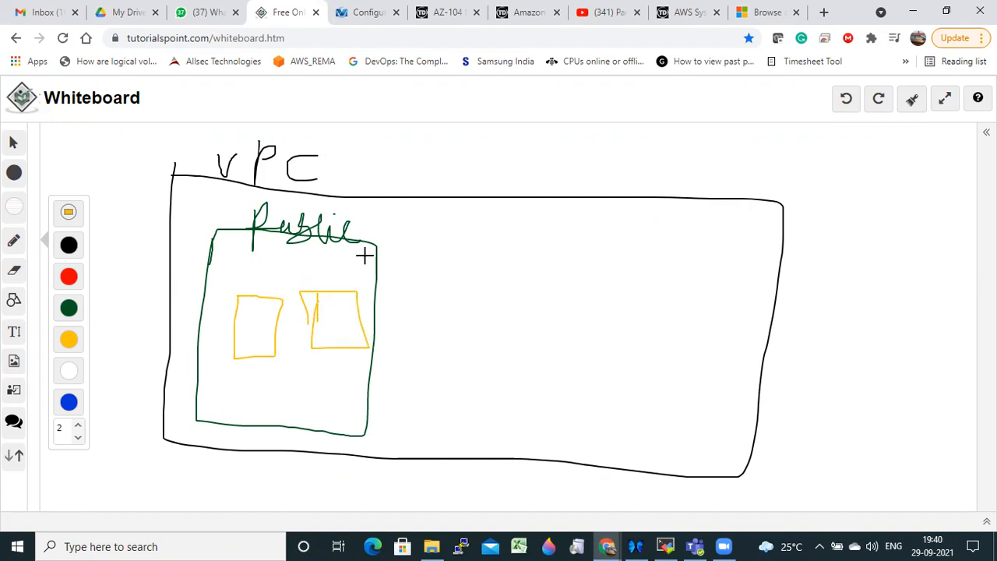
# - Draw a green IGW box with an arrow on the VPC's upper edge and a framed 0.0.0.0/0 GW route beside Public
pyautogui.click(70, 310)
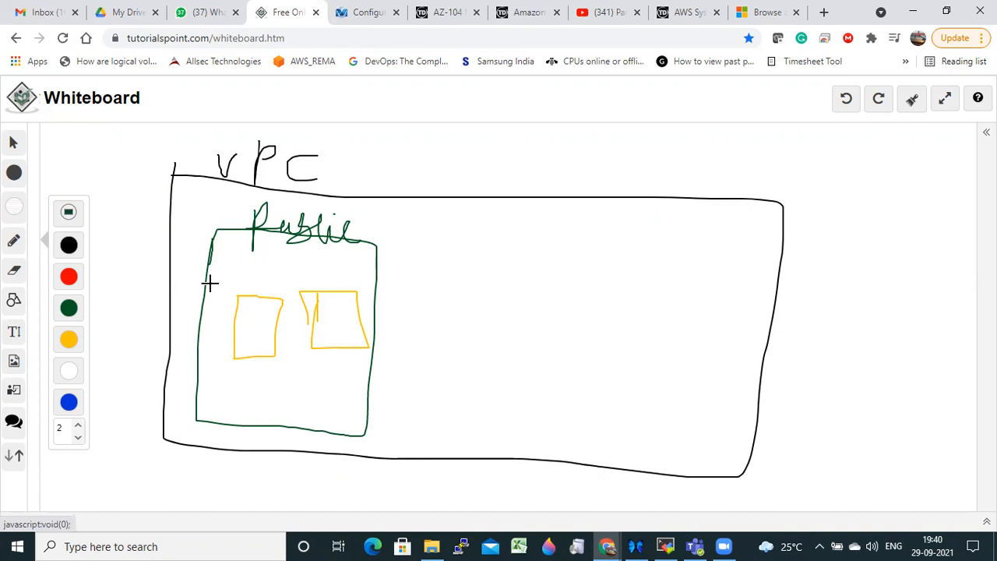
pyautogui.moveTo(345, 143)
pyautogui.mouseDown()
pyautogui.moveTo(336, 194)
pyautogui.moveTo(390, 165)
pyautogui.moveTo(354, 141)
pyautogui.moveTo(347, 170)
pyautogui.moveTo(359, 184)
pyautogui.moveTo(382, 159)
pyautogui.moveTo(321, 158)
pyautogui.moveTo(309, 193)
pyautogui.mouseUp()
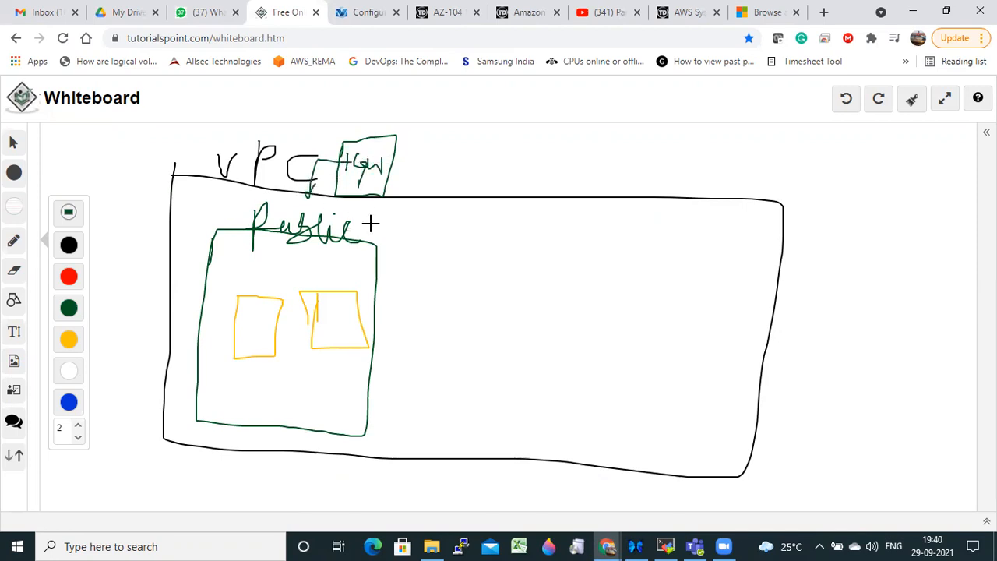
pyautogui.moveTo(360, 240)
pyautogui.mouseDown()
pyautogui.moveTo(365, 201)
pyautogui.moveTo(463, 225)
pyautogui.moveTo(360, 242)
pyautogui.moveTo(390, 216)
pyautogui.moveTo(526, 226)
pyautogui.mouseUp()
pyautogui.moveTo(394, 204)
pyautogui.mouseDown()
pyautogui.moveTo(534, 219)
pyautogui.moveTo(372, 249)
pyautogui.mouseUp()
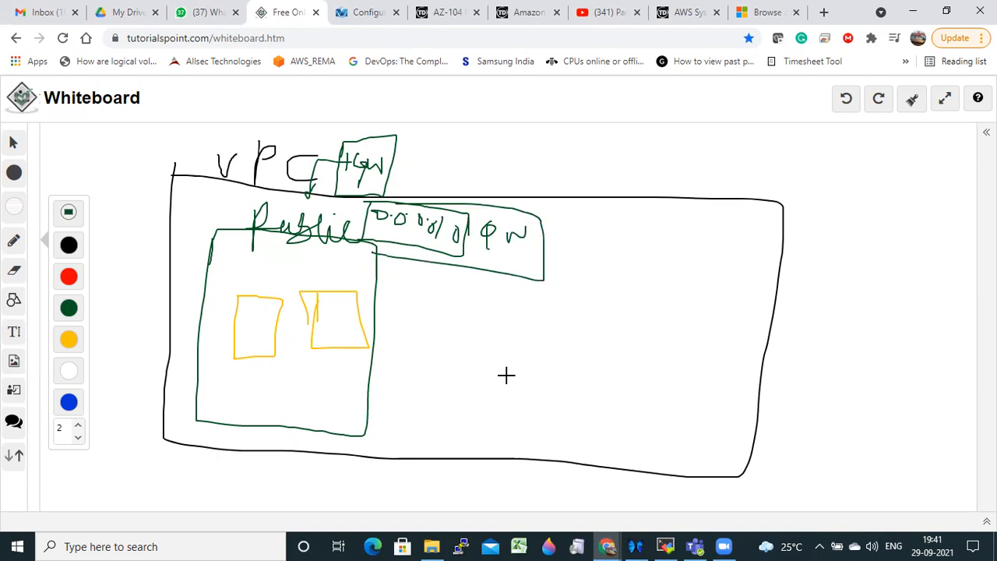
# - Draw a red subnet box labelled Private in the VPC's right part, containing two yellow instance boxes
pyautogui.click(69, 277)
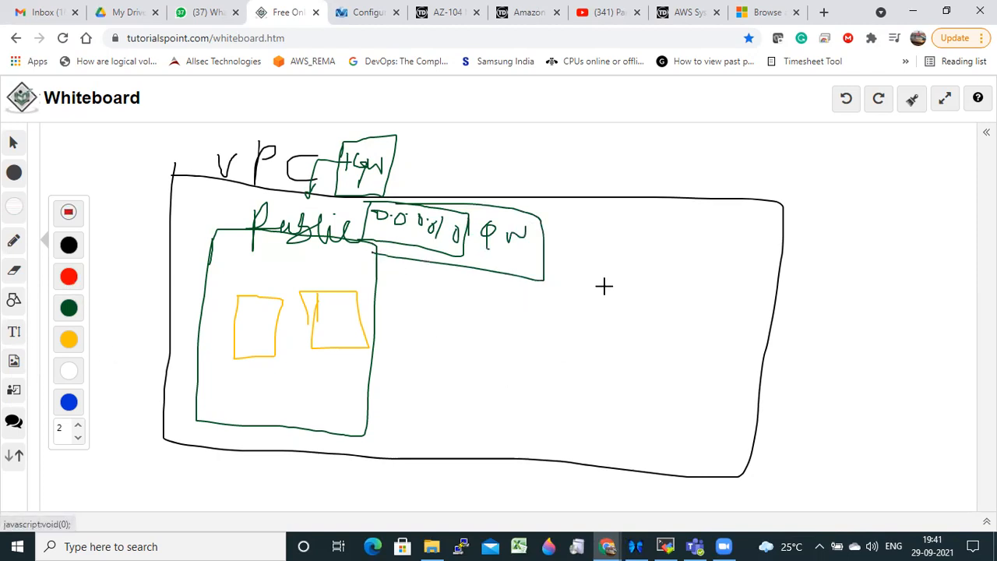
pyautogui.moveTo(575, 240)
pyautogui.mouseDown()
pyautogui.moveTo(575, 394)
pyautogui.moveTo(694, 425)
pyautogui.moveTo(752, 304)
pyautogui.moveTo(576, 244)
pyautogui.mouseUp()
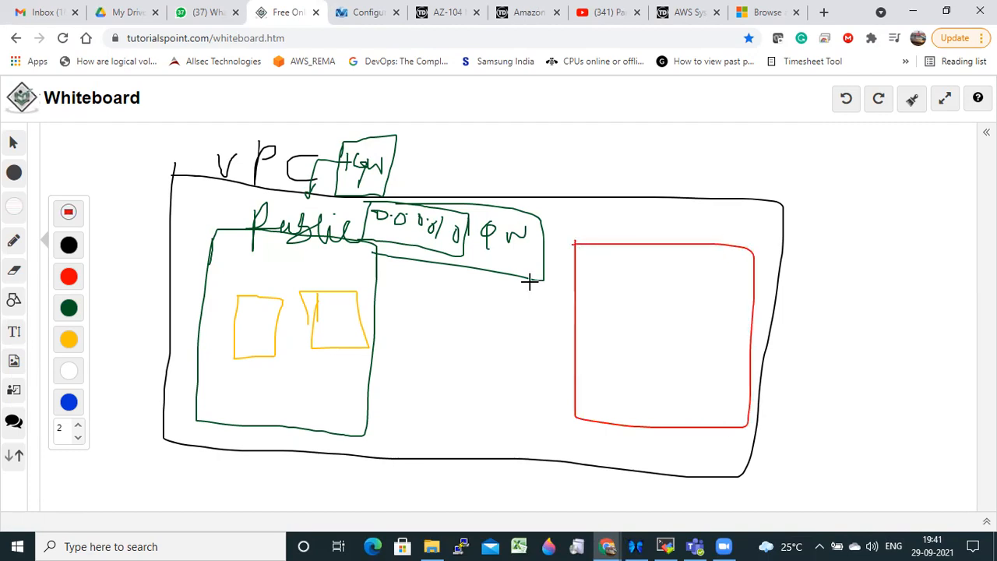
pyautogui.click(68, 338)
pyautogui.moveTo(597, 267)
pyautogui.mouseDown()
pyautogui.moveTo(639, 285)
pyautogui.moveTo(585, 272)
pyautogui.mouseUp()
pyautogui.moveTo(665, 272)
pyautogui.mouseDown()
pyautogui.moveTo(662, 301)
pyautogui.moveTo(714, 285)
pyautogui.moveTo(659, 271)
pyautogui.mouseUp()
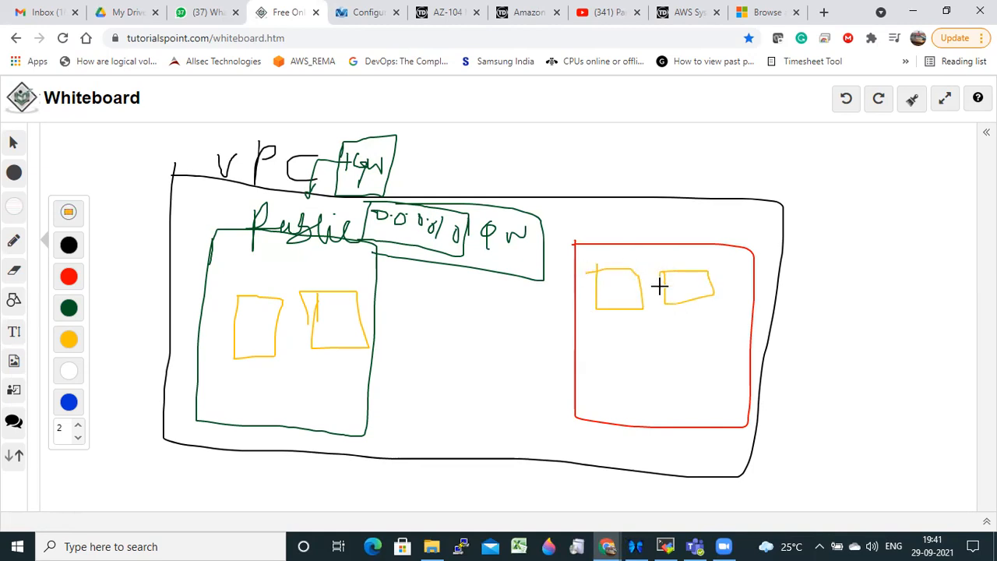
pyautogui.click(68, 276)
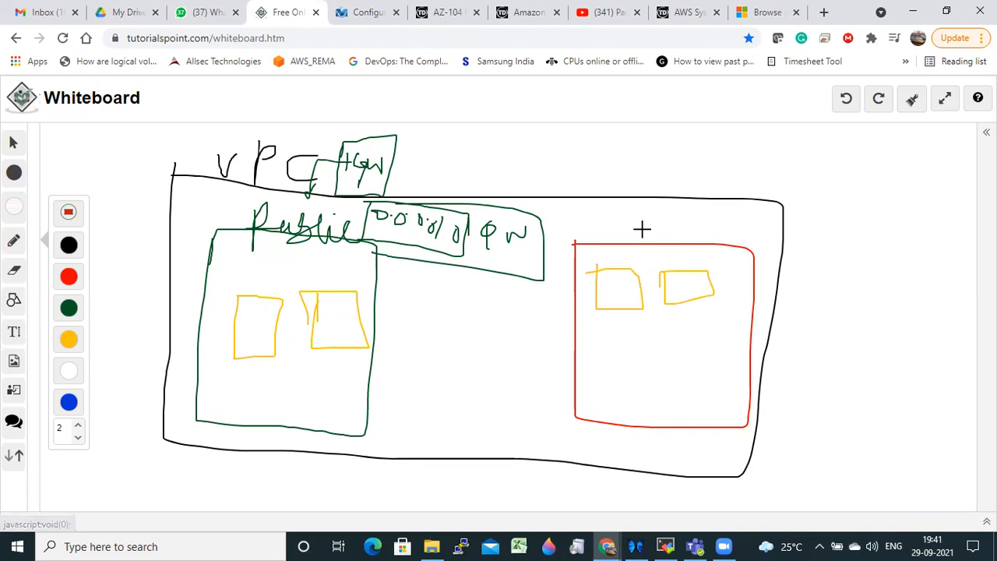
pyautogui.moveTo(638, 207)
pyautogui.mouseDown()
pyautogui.moveTo(631, 226)
pyautogui.moveTo(719, 242)
pyautogui.moveTo(757, 235)
pyautogui.moveTo(768, 248)
pyautogui.mouseUp()
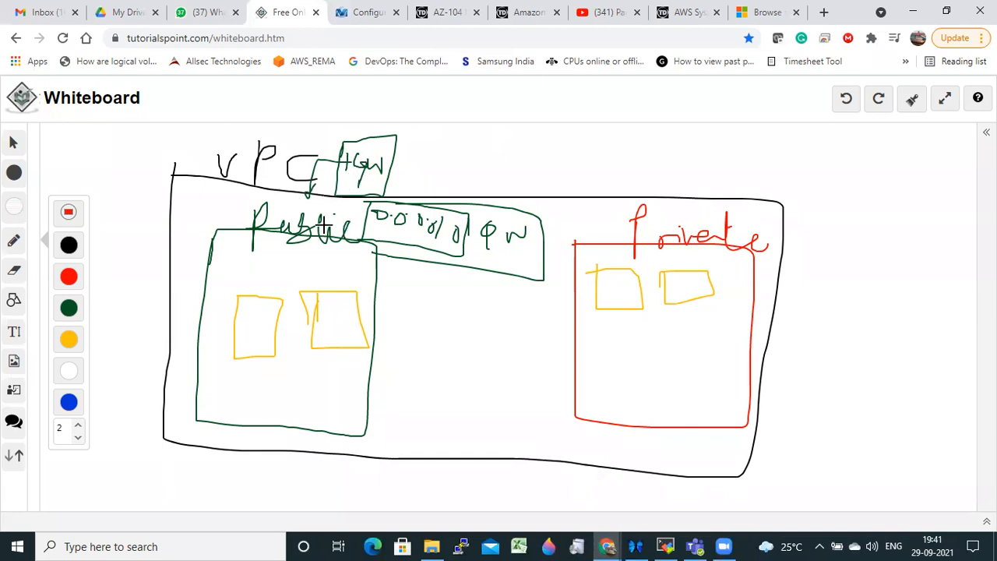
# - Outline the public route entry in red and draw a blue box labelled NAT inside the Public subnet
pyautogui.moveTo(362, 197)
pyautogui.mouseDown()
pyautogui.moveTo(381, 249)
pyautogui.moveTo(534, 270)
pyautogui.moveTo(366, 201)
pyautogui.moveTo(356, 231)
pyautogui.mouseUp()
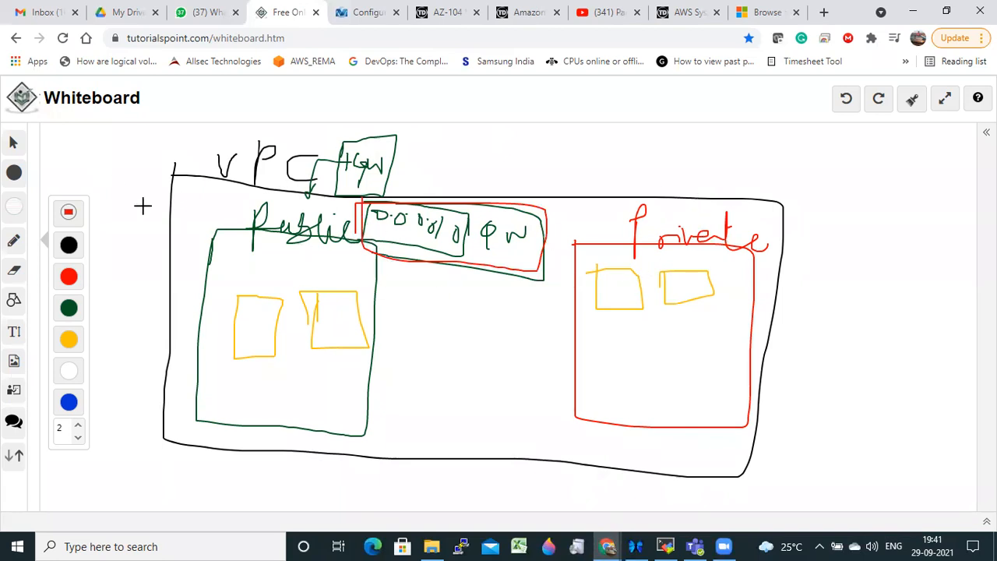
pyautogui.click(68, 402)
pyautogui.moveTo(313, 369)
pyautogui.mouseDown()
pyautogui.moveTo(305, 423)
pyautogui.moveTo(348, 433)
pyautogui.moveTo(332, 367)
pyautogui.moveTo(317, 379)
pyautogui.moveTo(327, 381)
pyautogui.mouseUp()
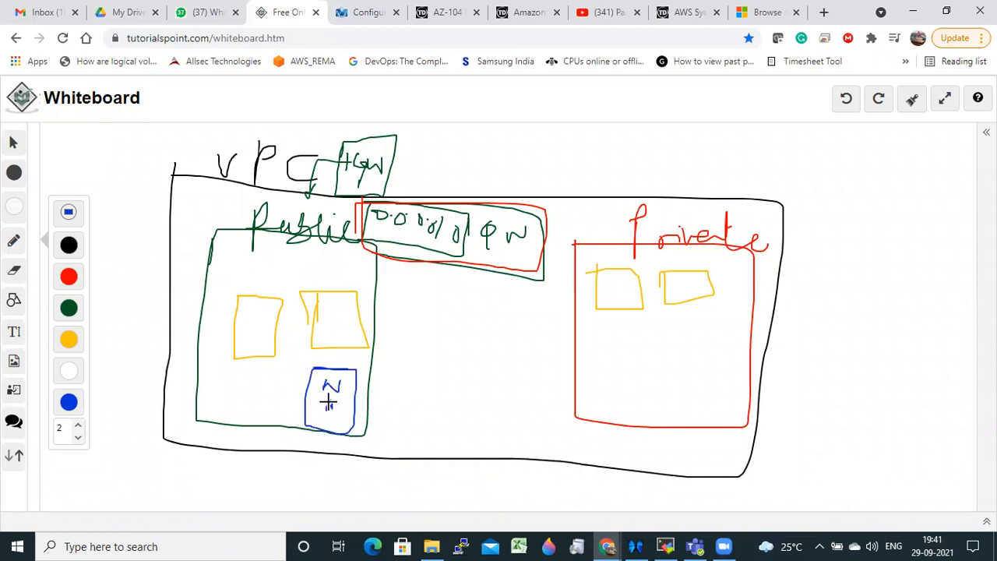
pyautogui.moveTo(331, 419); pyautogui.dragTo(329, 428)
# - Draw a red box containing the letter R between the Public and Private subnets
pyautogui.click(69, 339)
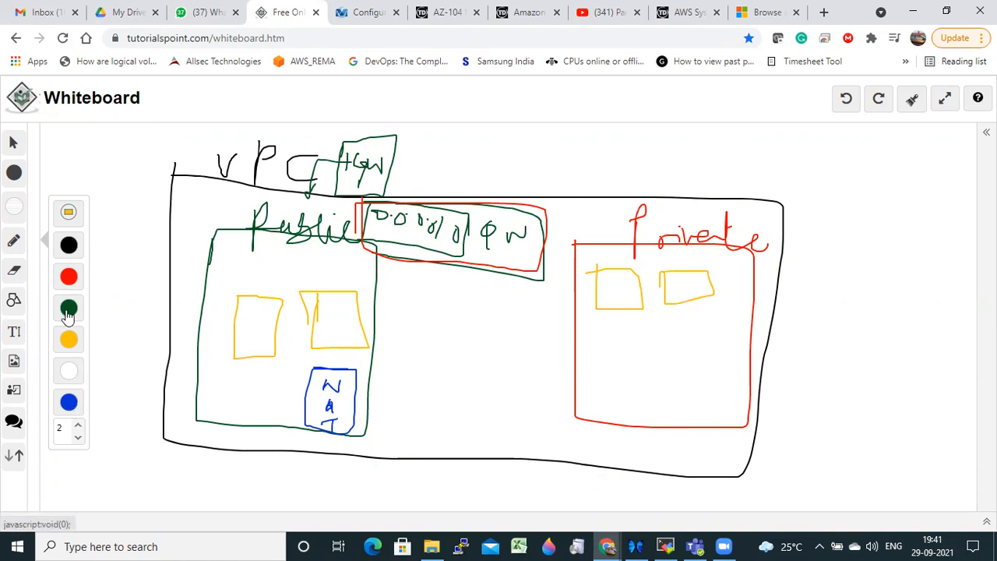
pyautogui.click(69, 277)
pyautogui.moveTo(493, 284)
pyautogui.mouseDown()
pyautogui.moveTo(432, 340)
pyautogui.moveTo(445, 309)
pyautogui.mouseUp()
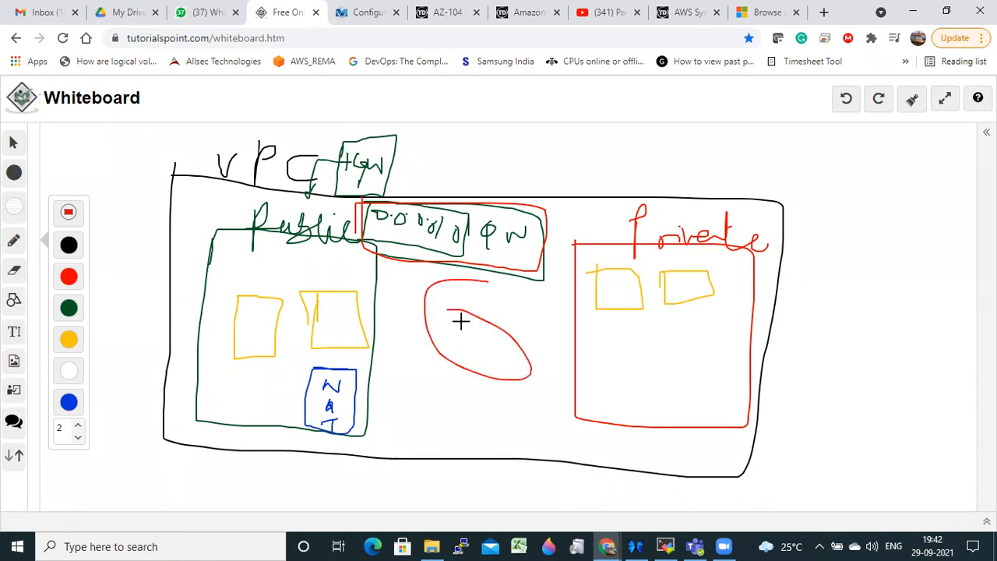
pyautogui.hotkey('ctrl', 'z')
pyautogui.moveTo(474, 327)
pyautogui.mouseDown()
pyautogui.moveTo(487, 292)
pyautogui.moveTo(503, 323)
pyautogui.mouseUp()
pyautogui.moveTo(513, 276)
pyautogui.mouseDown()
pyautogui.moveTo(460, 267)
pyautogui.moveTo(518, 345)
pyautogui.moveTo(516, 271)
pyautogui.mouseUp()
# - Draw yellow arrows tracing the traffic from the first private instance to R, on to NAT, and up to the IGW
pyautogui.click(75, 343)
pyautogui.moveTo(618, 285)
pyautogui.mouseDown()
pyautogui.moveTo(618, 252)
pyautogui.moveTo(554, 213)
pyautogui.moveTo(503, 299)
pyautogui.mouseUp()
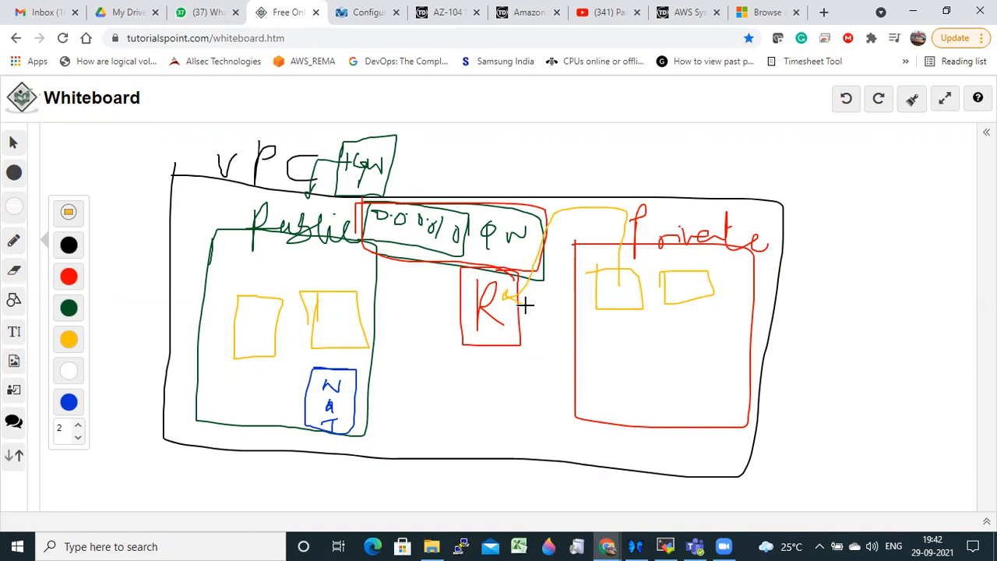
pyautogui.moveTo(477, 316)
pyautogui.mouseDown()
pyautogui.moveTo(392, 407)
pyautogui.moveTo(339, 419)
pyautogui.moveTo(350, 434)
pyautogui.mouseUp()
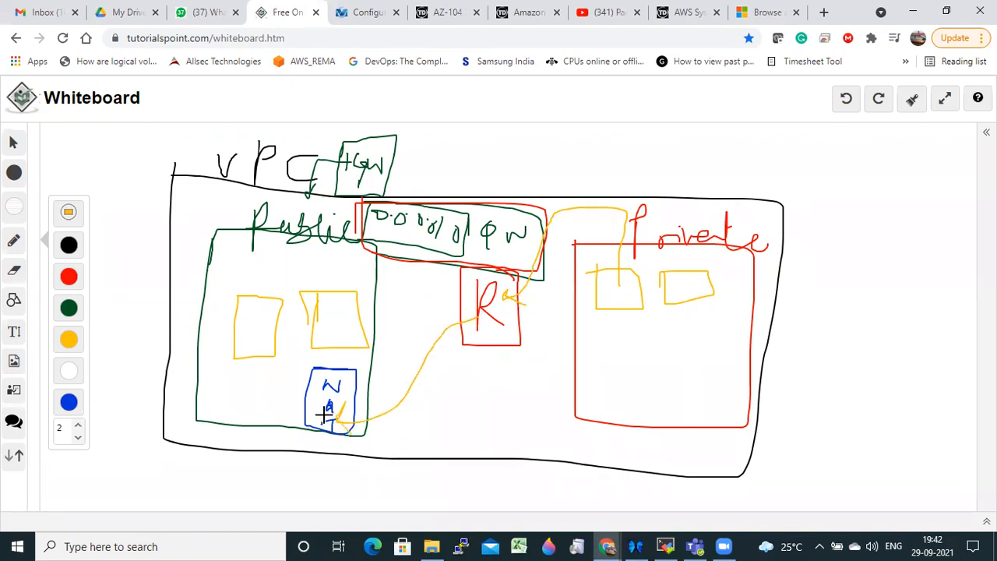
pyautogui.moveTo(324, 415)
pyautogui.mouseDown()
pyautogui.moveTo(379, 383)
pyautogui.moveTo(414, 324)
pyautogui.moveTo(401, 245)
pyautogui.moveTo(362, 164)
pyautogui.moveTo(383, 173)
pyautogui.mouseUp()
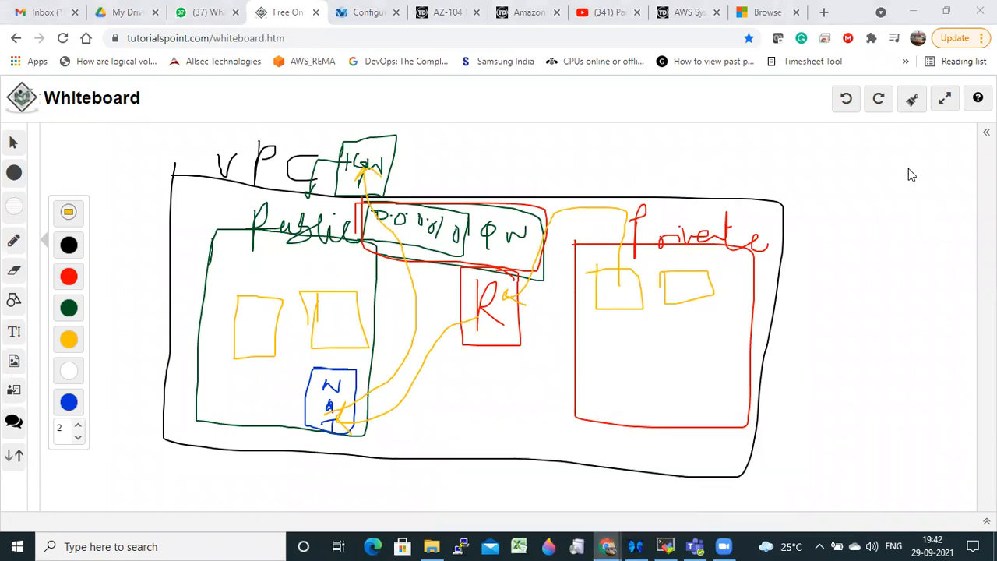
# - Switch to the AWS sign-in page, choose IAM user sign-in and submit the account alias wam-prod
pyautogui.hotkey('alt', 'Tab')
pyautogui.click(880, 100)
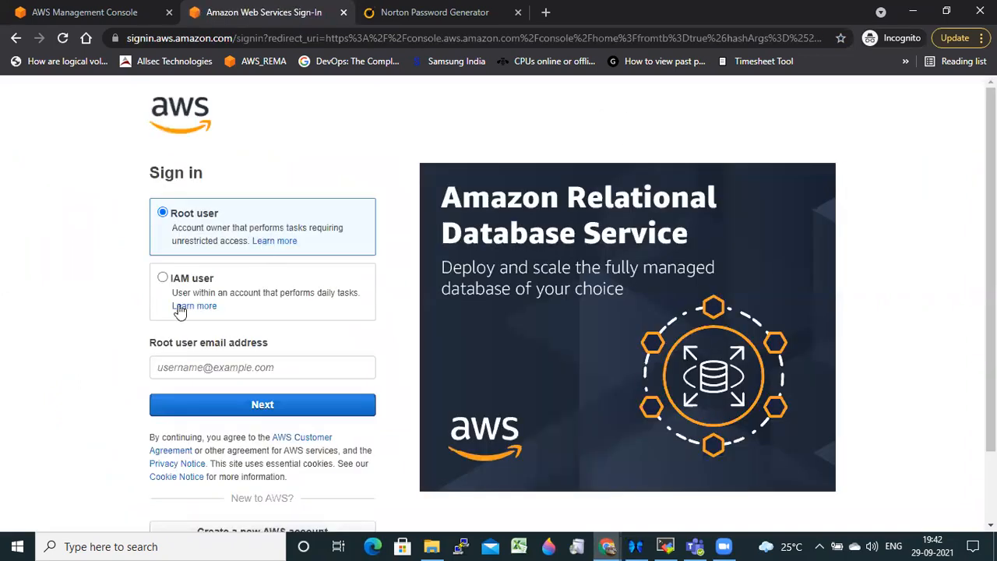
pyautogui.click(160, 280)
pyautogui.click(201, 365)
pyautogui.write('wam-prod')
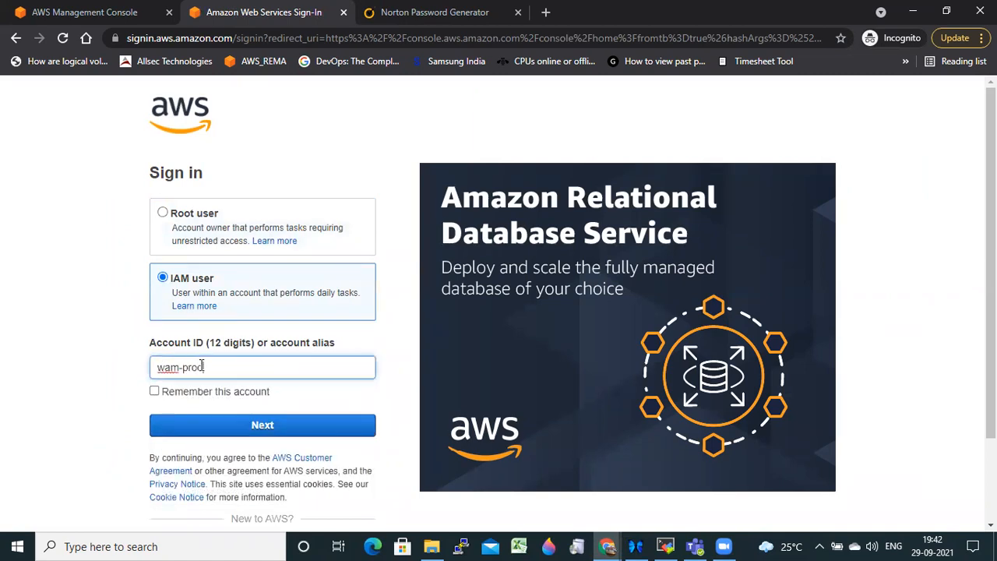
pyautogui.click(194, 433)
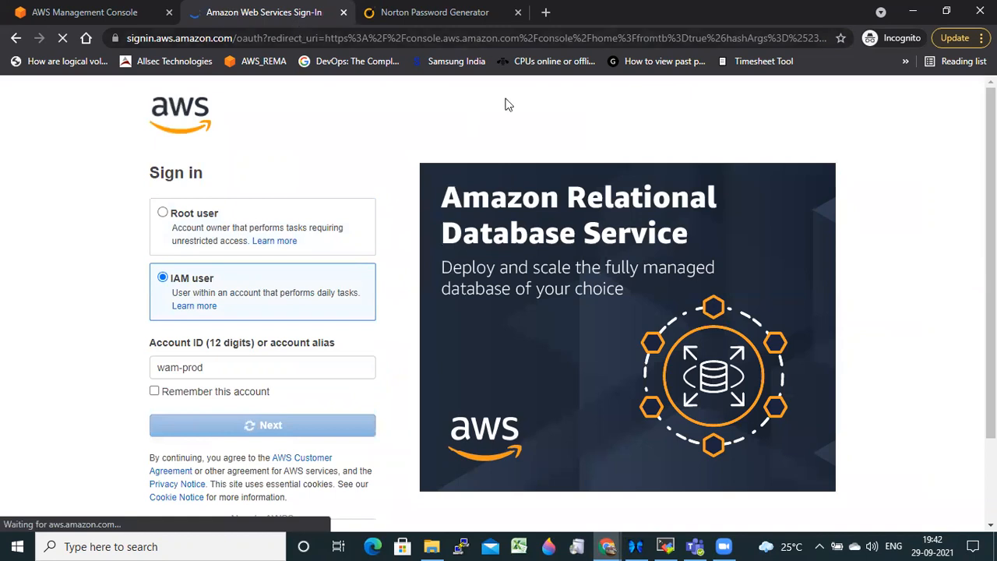
pyautogui.click(913, 11)
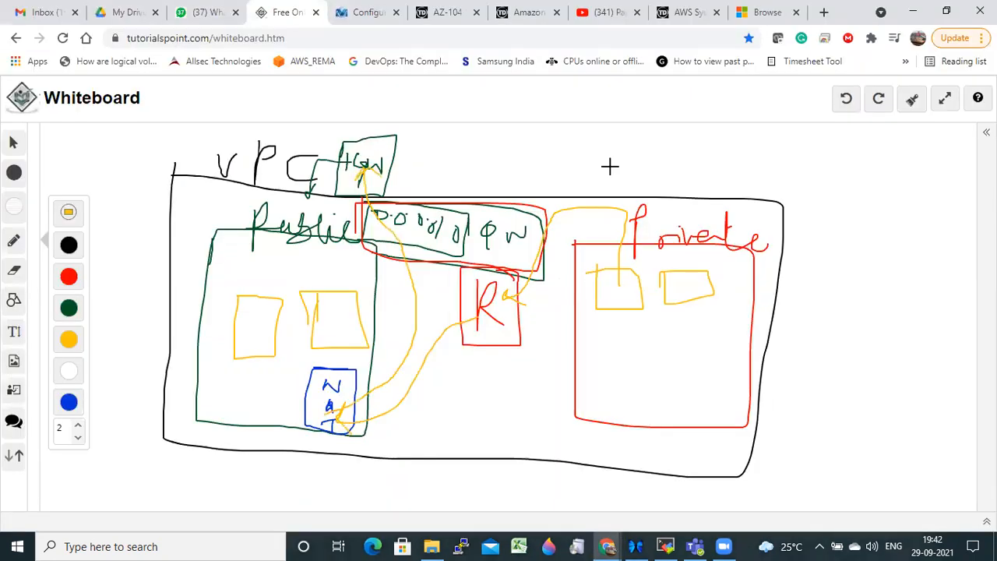
pyautogui.click(607, 546)
pyautogui.click(683, 478)
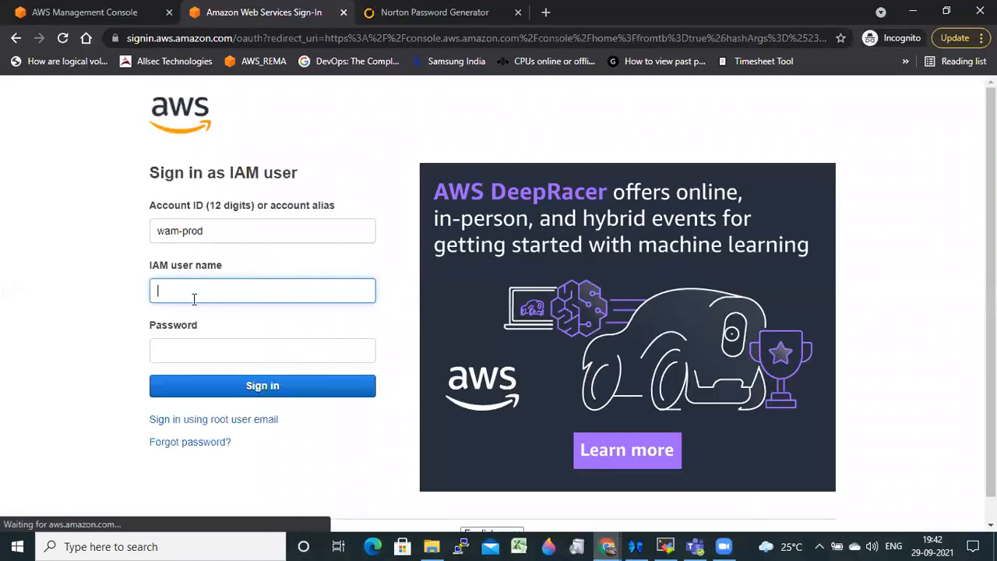
# - Enter the IAM user name and the account password, correcting the password entry, and sign in to the AWS console
pyautogui.click(194, 299)
pyautogui.write('mithun')
pyautogui.press('Tab')
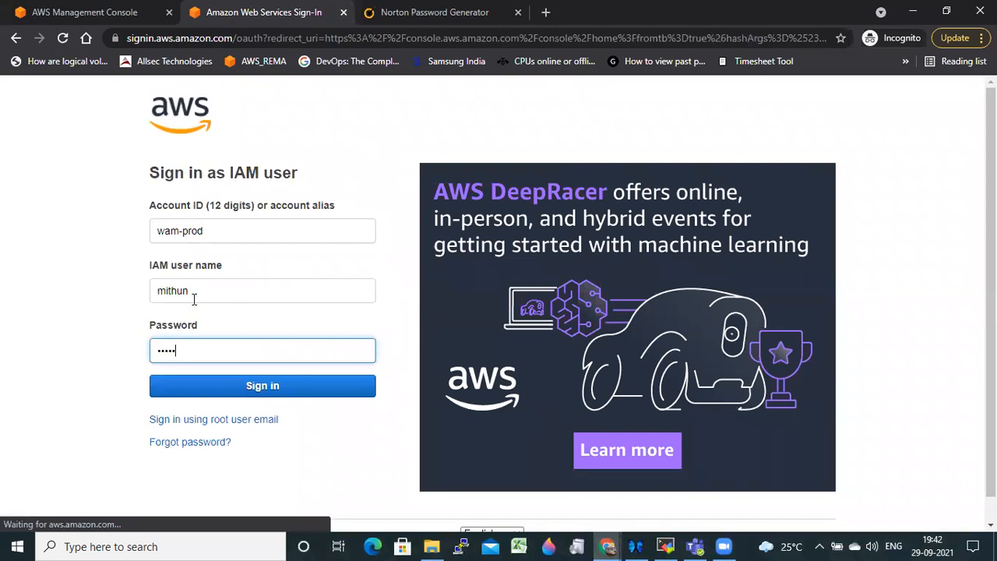
pyautogui.press('BackSpace')
pyautogui.press('BackSpace')
pyautogui.press('BackSpace')
pyautogui.write('•')
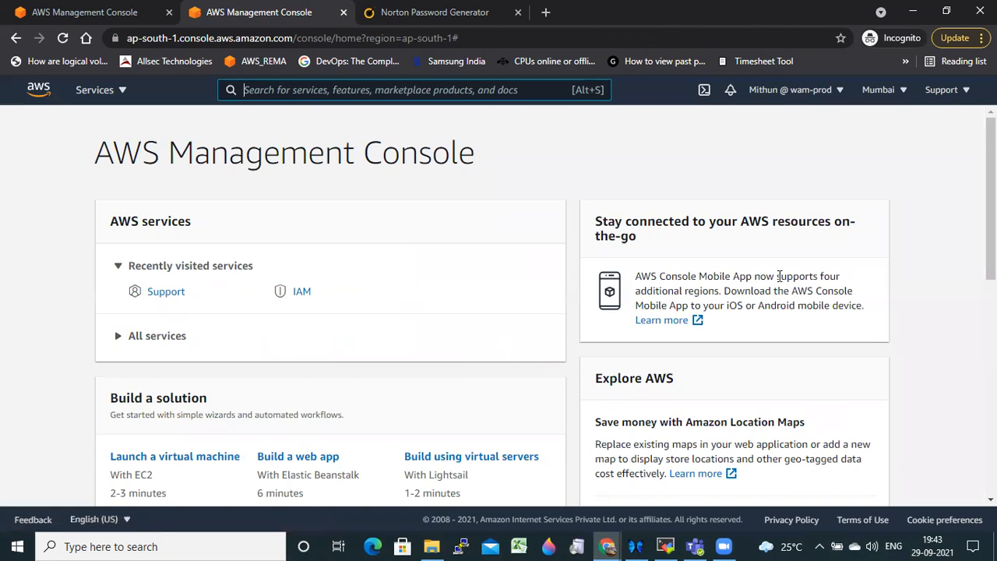
# - Switch the console region to US East (N. Virginia) and open the VPC service's list of VPCs
pyautogui.click(889, 95)
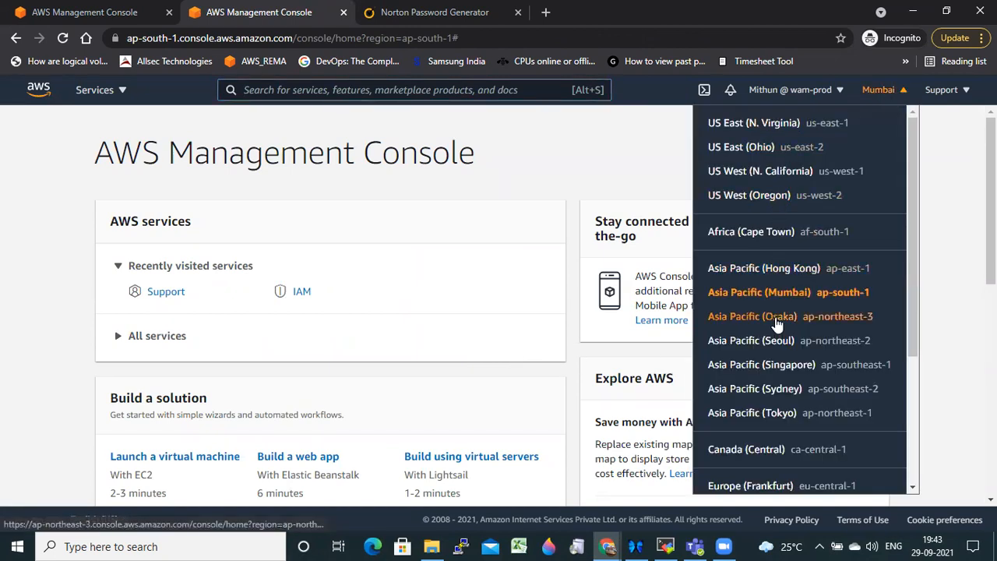
pyautogui.click(760, 127)
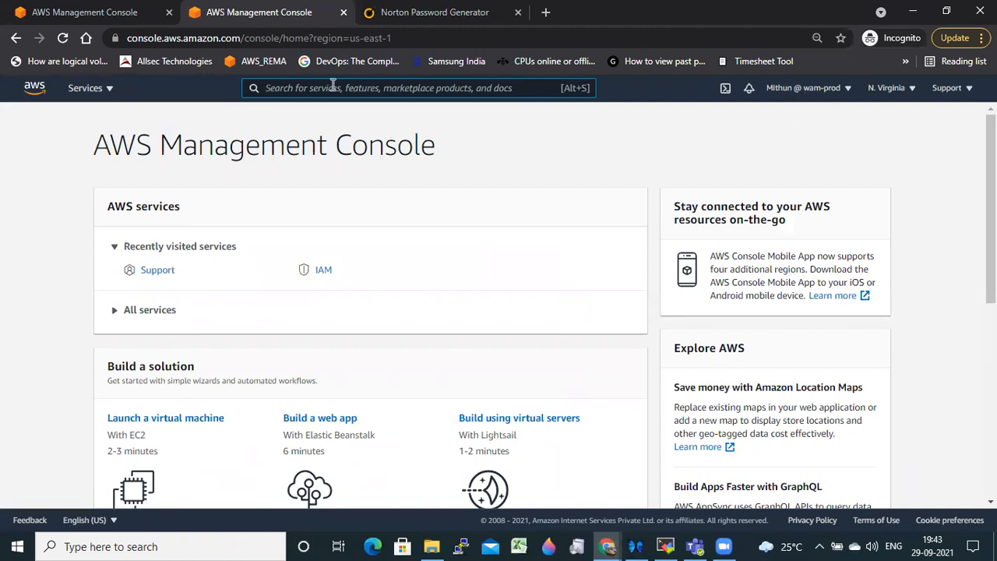
pyautogui.write('vpc')
pyautogui.click(305, 192)
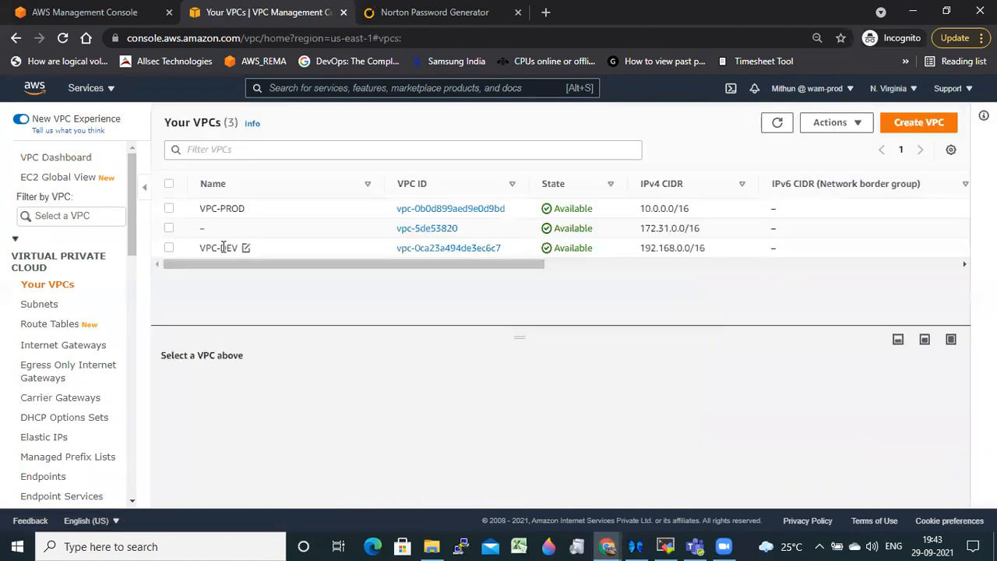
# - Review the VPC-PROD and VPC-DEV entries in the VPC list and select VPC-DEV
pyautogui.moveTo(196, 207); pyautogui.dragTo(276, 219)
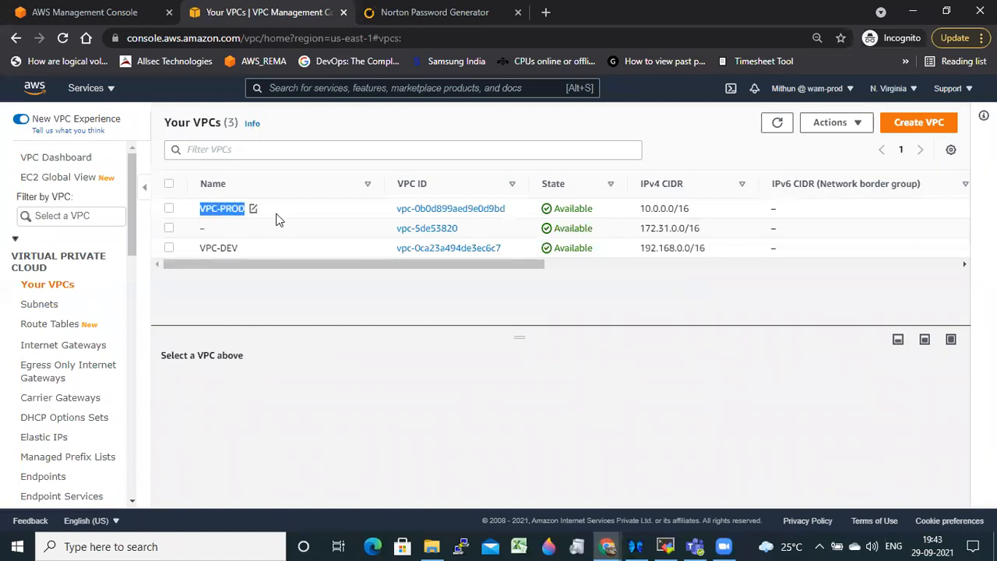
pyautogui.click(169, 209)
pyautogui.click(282, 248)
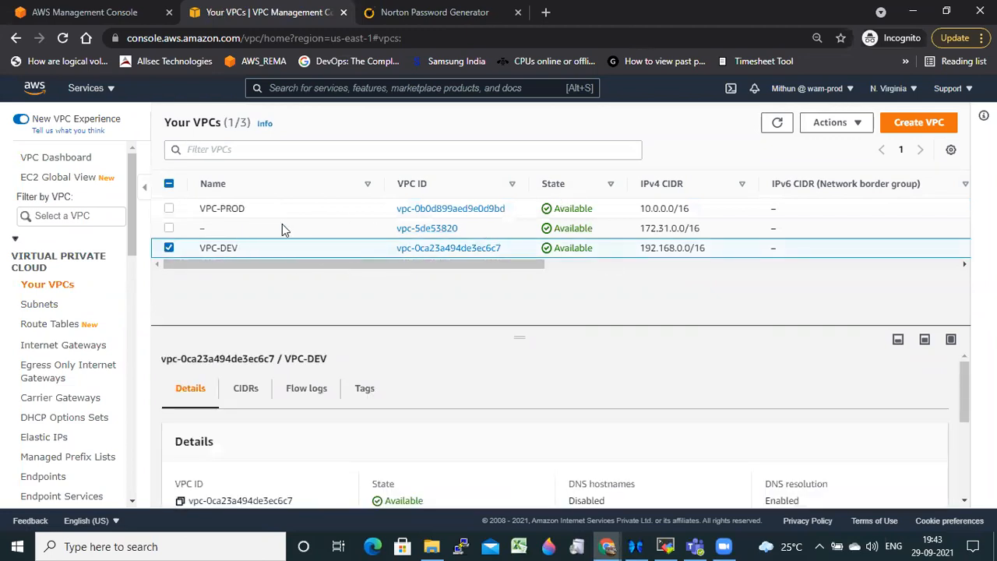
pyautogui.click(168, 248)
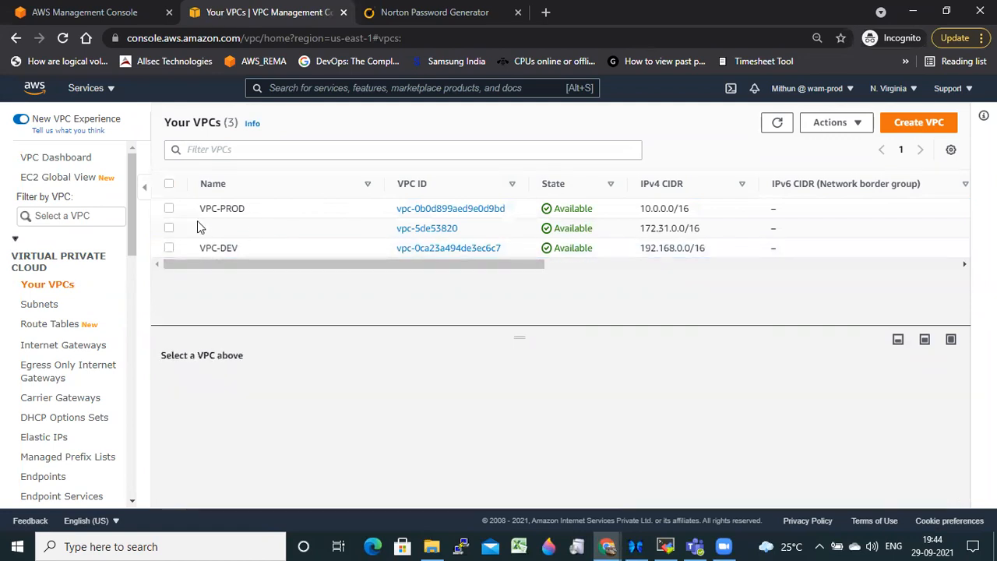
pyautogui.click(166, 248)
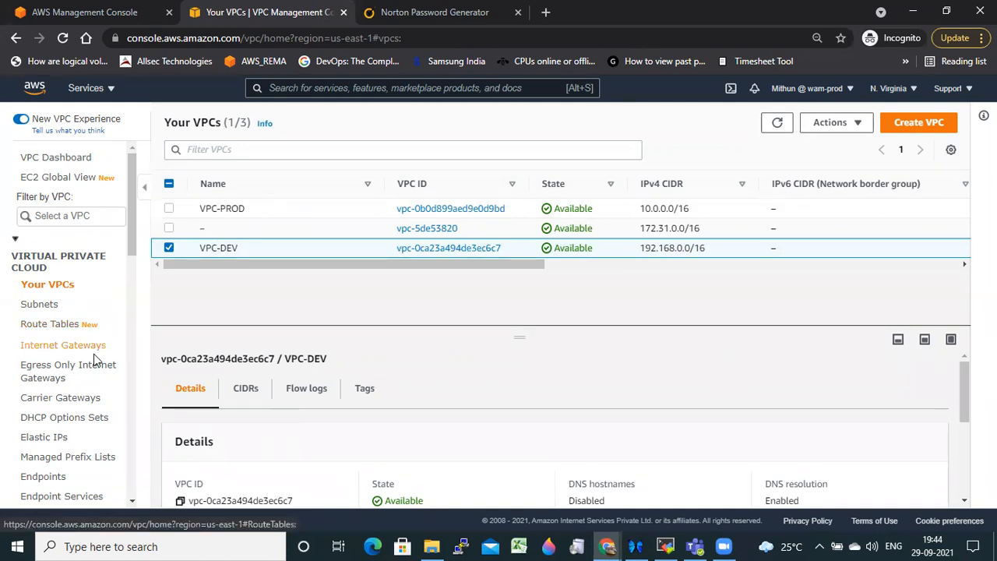
# - Open the NAT gateways list and check whether any NAT gateway exists
pyautogui.scroll(-1, 95, 360)
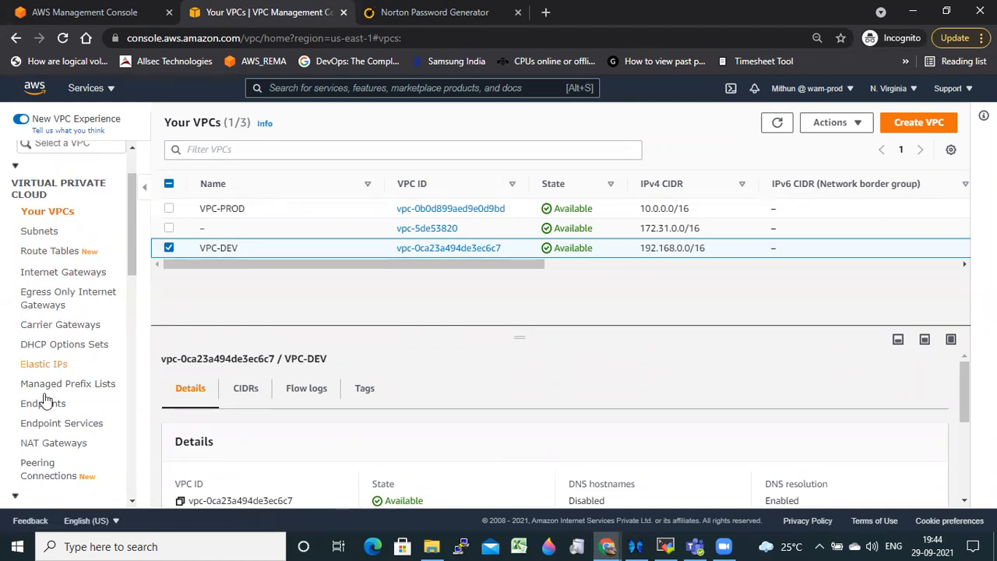
pyautogui.click(53, 445)
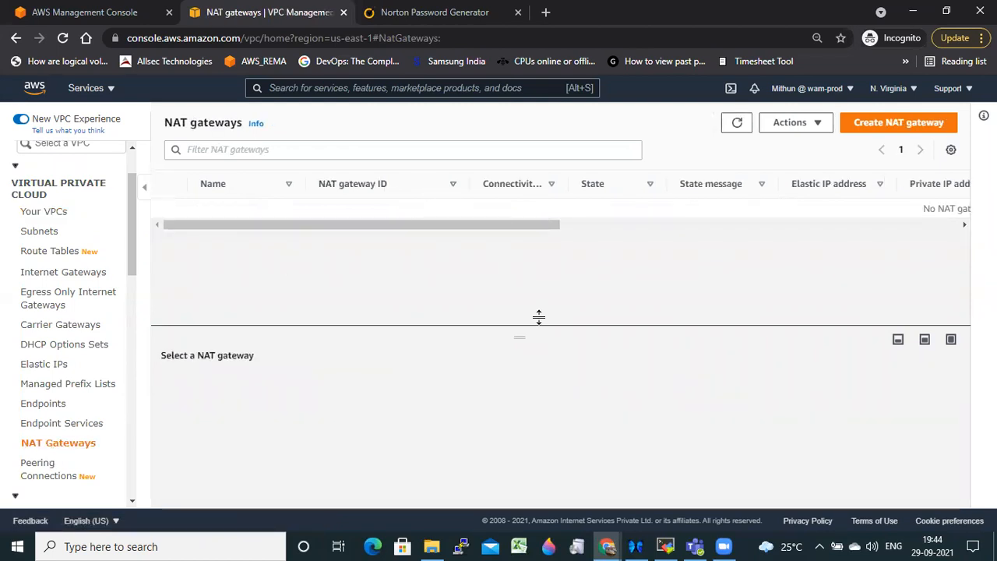
pyautogui.click(795, 226)
pyautogui.moveTo(601, 226); pyautogui.dragTo(479, 228)
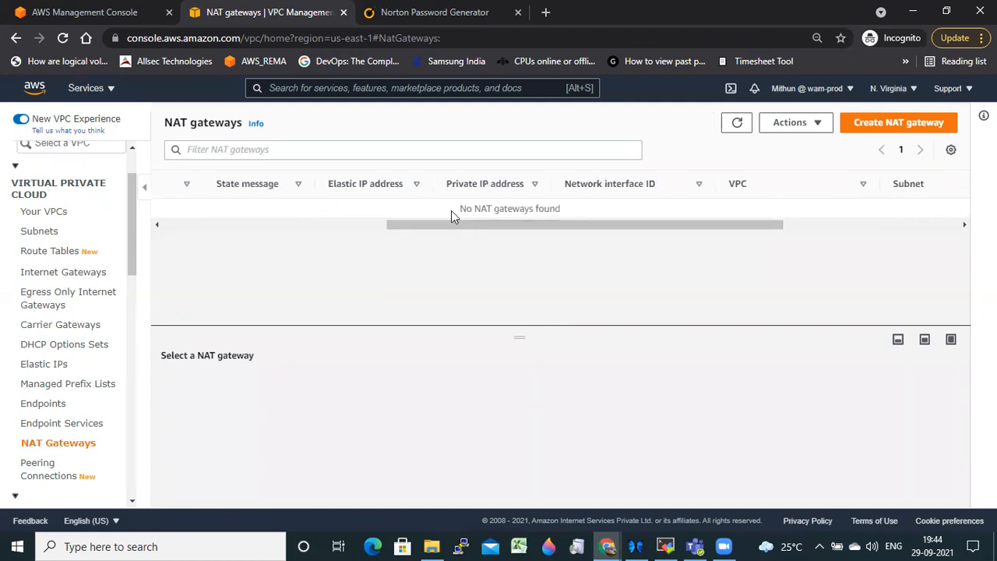
pyautogui.scroll(2, 82, 315)
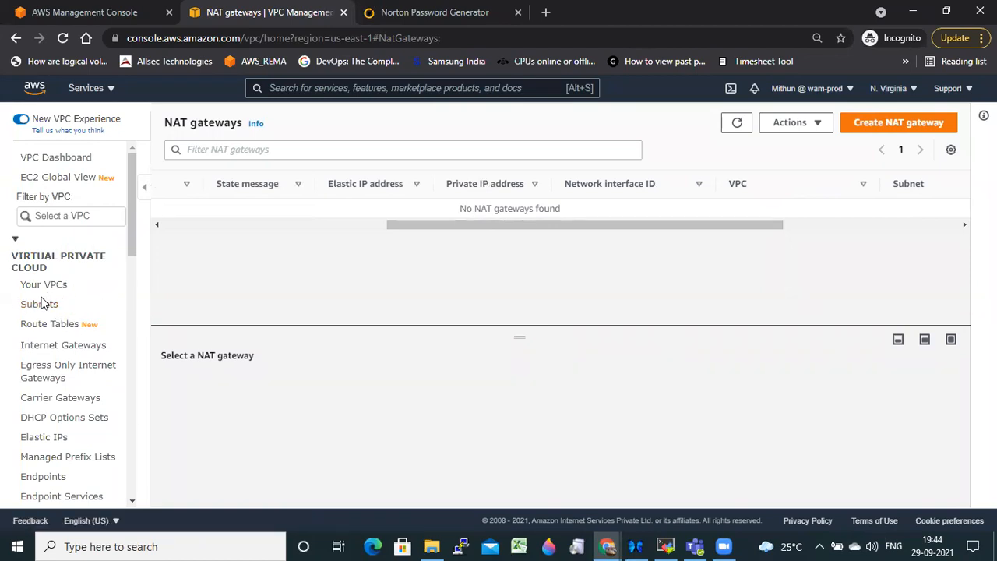
# - Open the subnets list, widen the VPC column and examine the route table of Subnet-1 in VPC-DEV
pyautogui.click(33, 303)
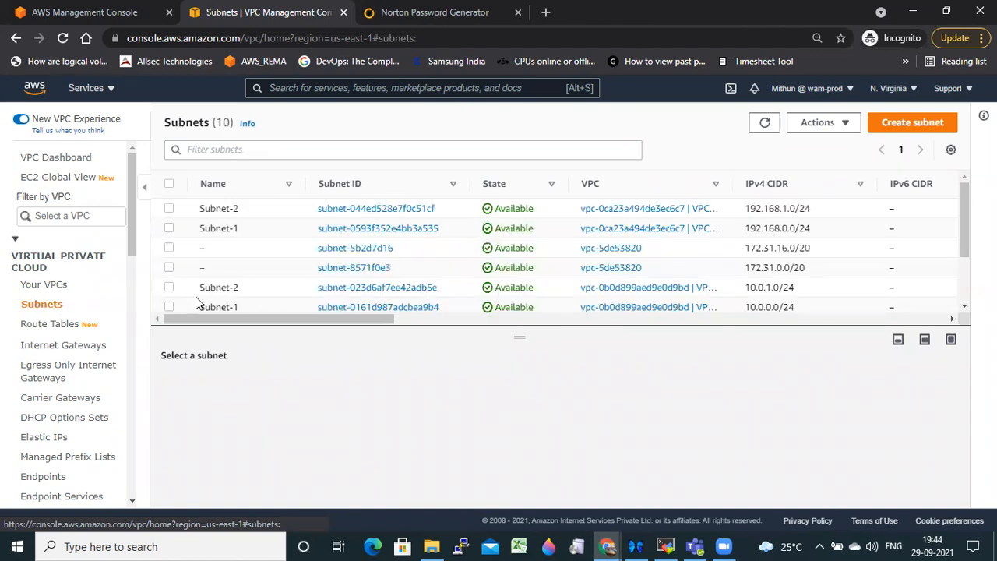
pyautogui.moveTo(731, 175); pyautogui.dragTo(884, 180)
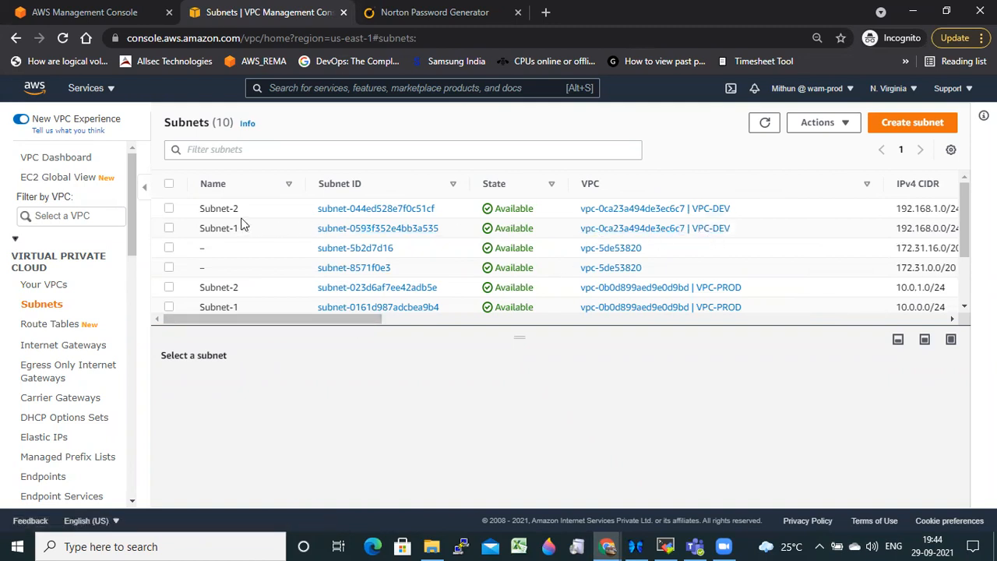
pyautogui.click(168, 230)
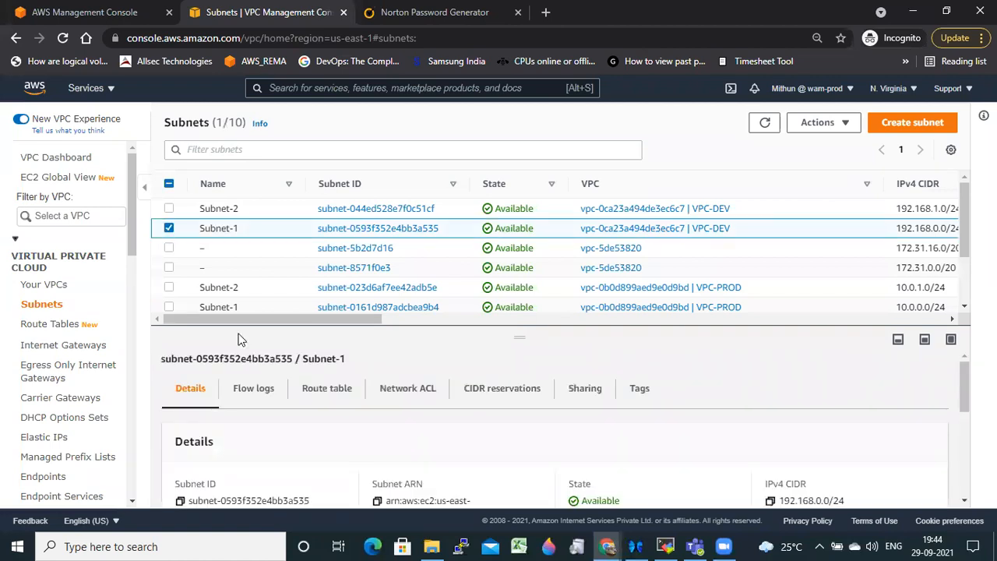
pyautogui.click(327, 388)
pyautogui.scroll(-5, 367, 448)
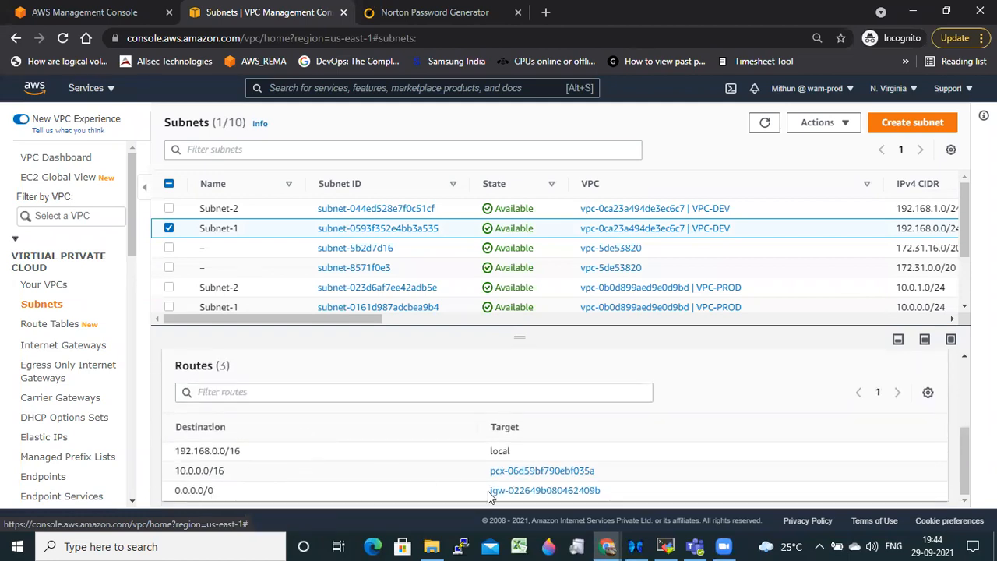
# - Select only Subnet-2 in VPC-DEV and examine its route table and routes
pyautogui.click(169, 227)
pyautogui.click(169, 208)
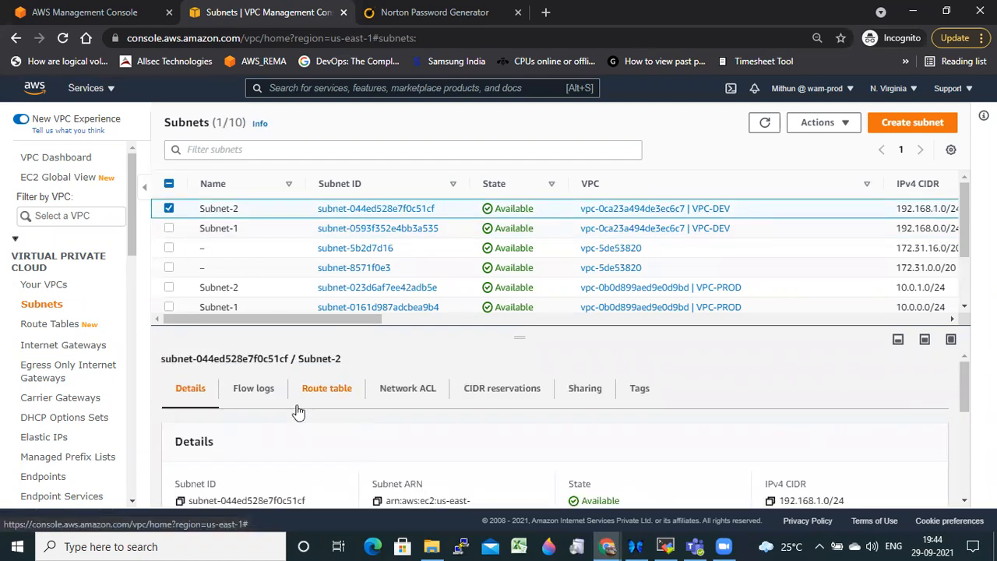
pyautogui.click(335, 399)
pyautogui.scroll(-1, 392, 434)
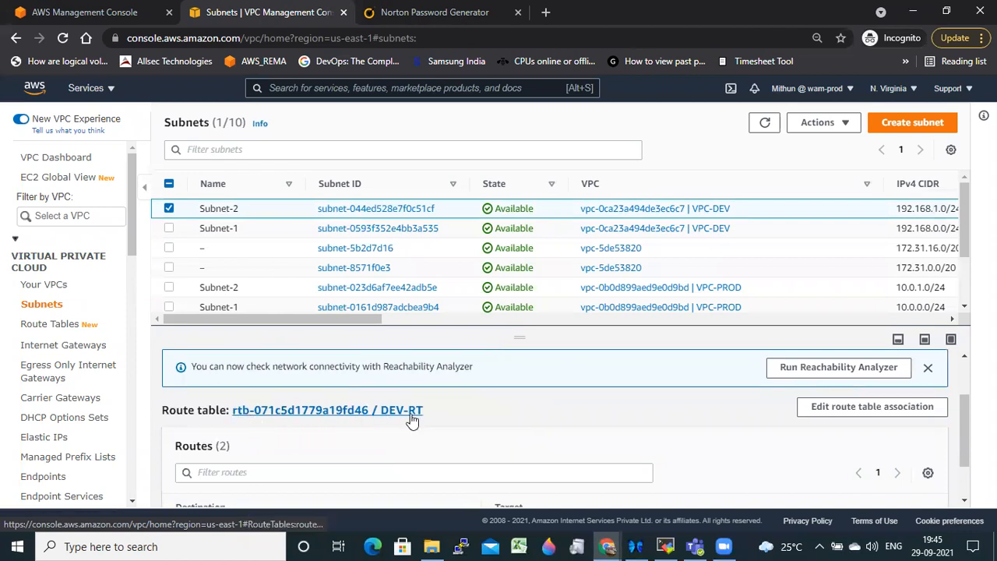
pyautogui.scroll(-1, 507, 420)
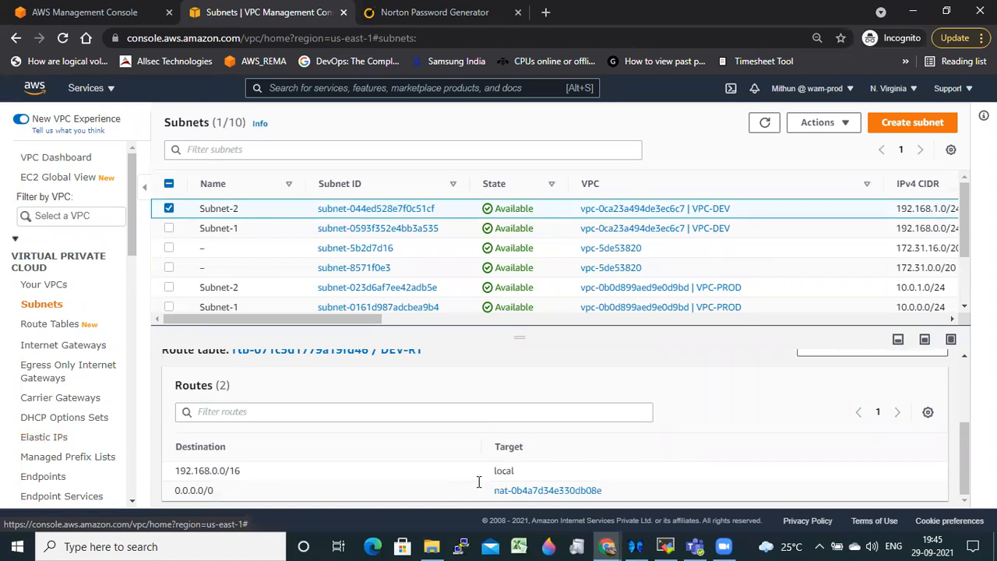
pyautogui.scroll(2, 665, 462)
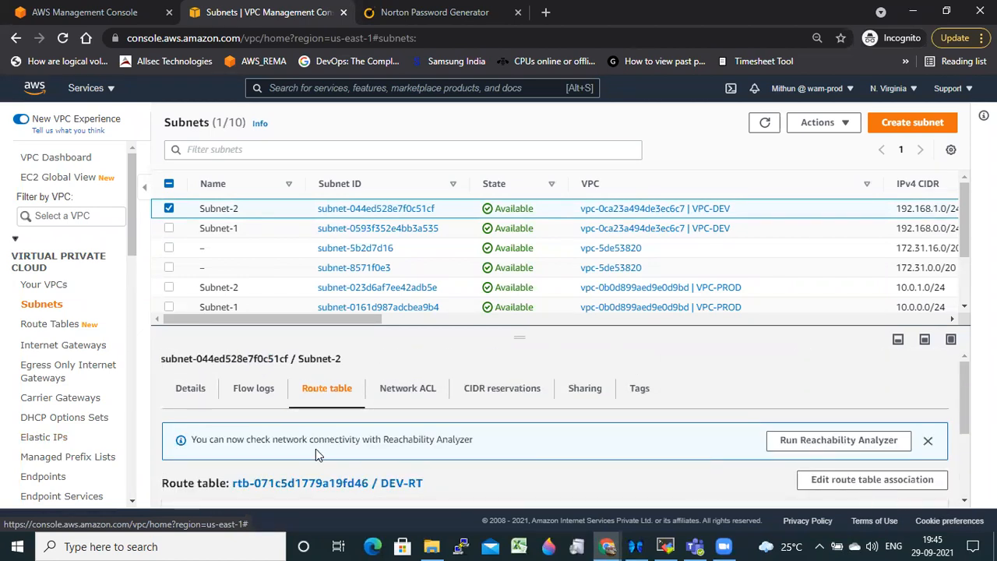
# - Open the DEV-RT route table associated with Subnet-2 and check the status of its routes
pyautogui.scroll(-2, 324, 442)
pyautogui.click(337, 413)
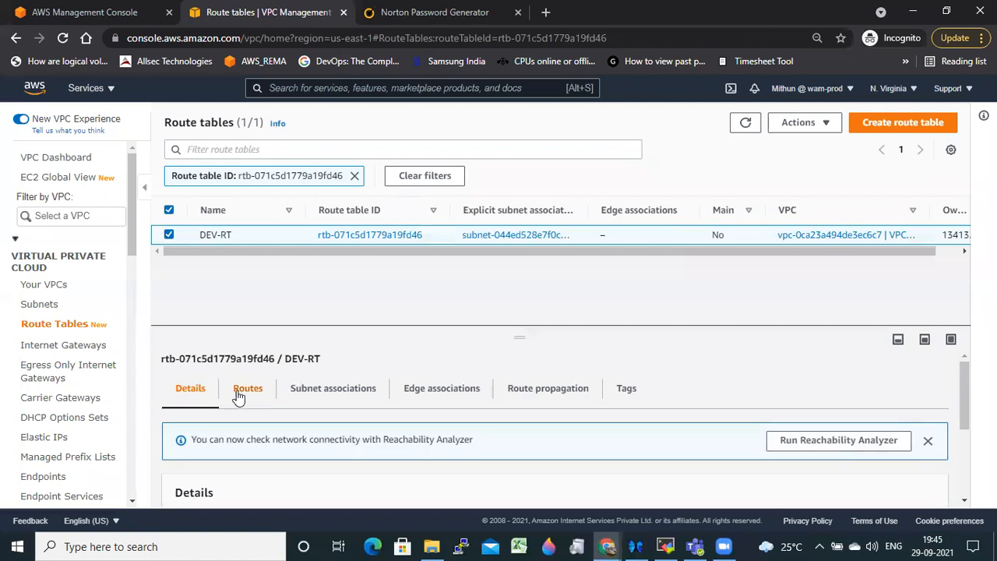
pyautogui.click(240, 391)
pyautogui.scroll(-2, 538, 409)
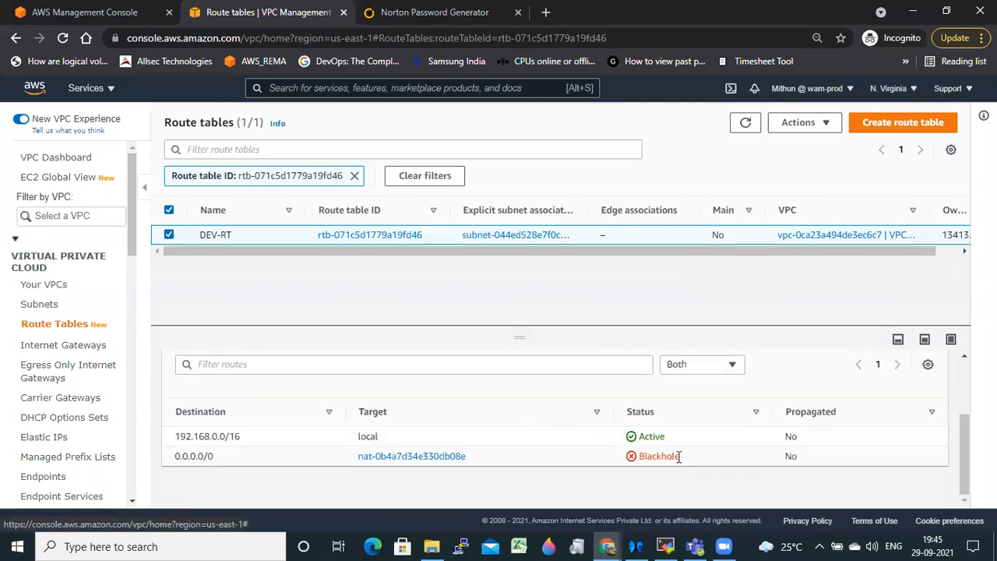
pyautogui.scroll(3, 850, 399)
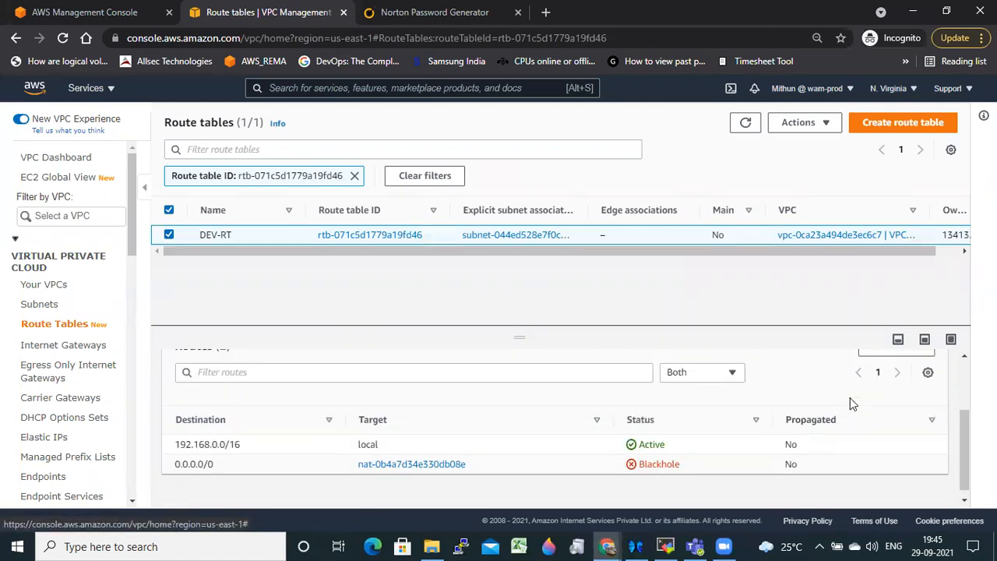
# - Remove the 0.0.0.0/0 route to the old NAT gateway from DEV-RT, save the changes and return to the route tables list
pyautogui.click(896, 441)
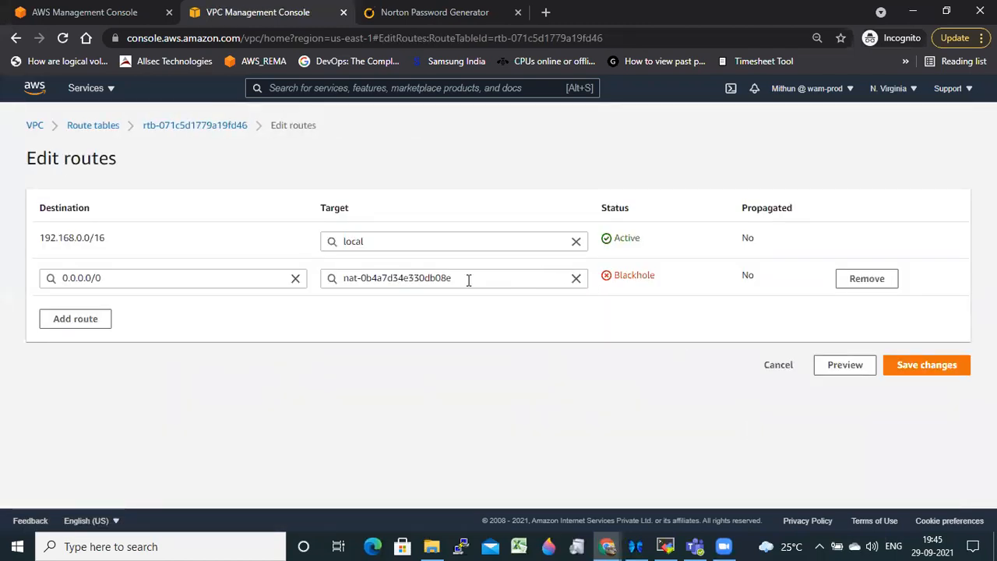
pyautogui.moveTo(335, 278); pyautogui.dragTo(455, 278)
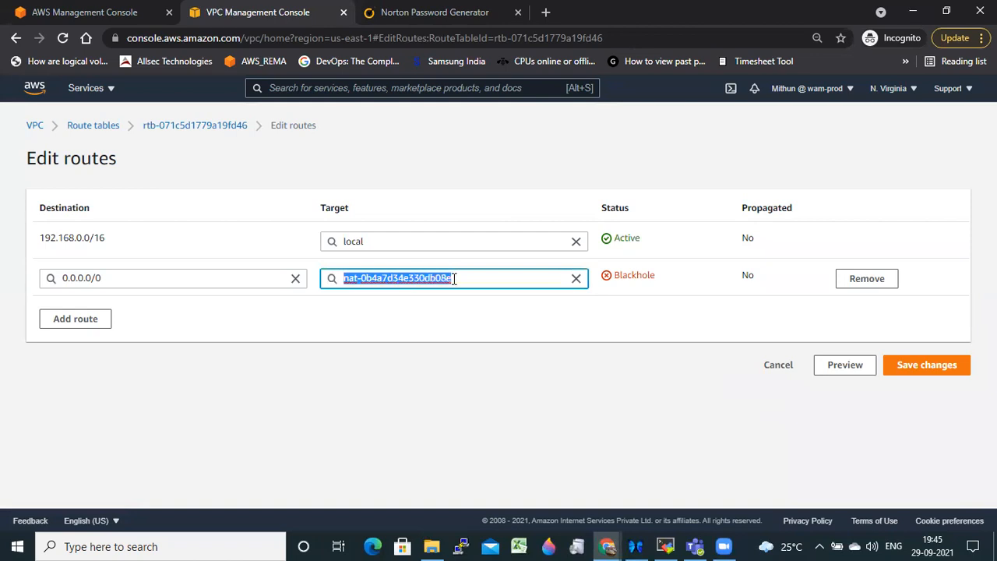
pyautogui.moveTo(602, 282); pyautogui.dragTo(650, 278)
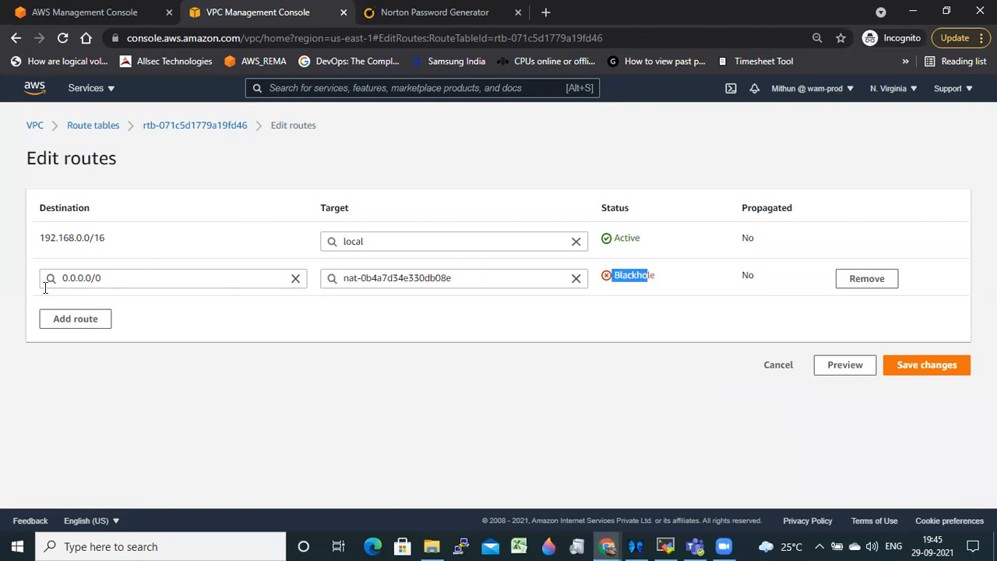
pyautogui.click(867, 280)
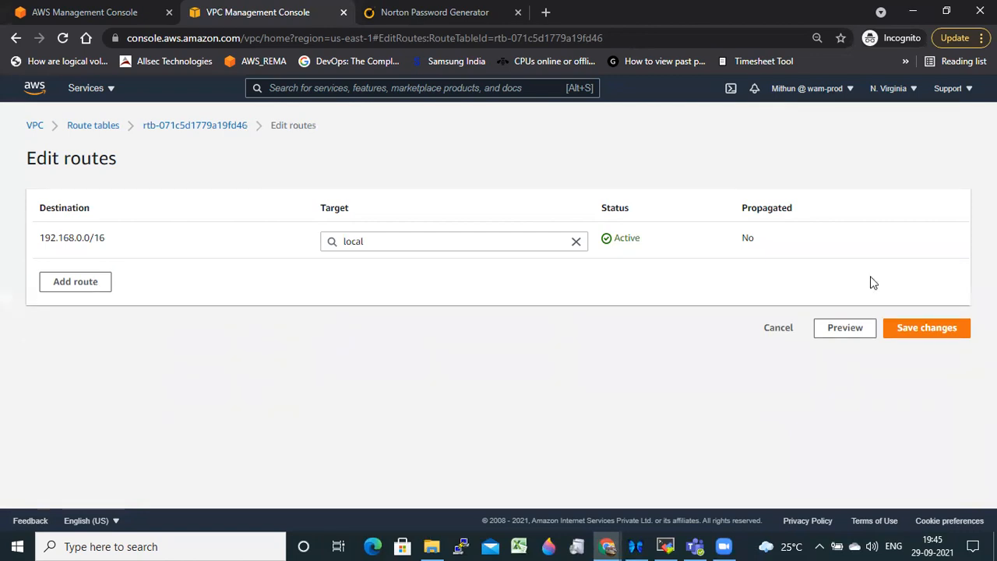
pyautogui.click(927, 328)
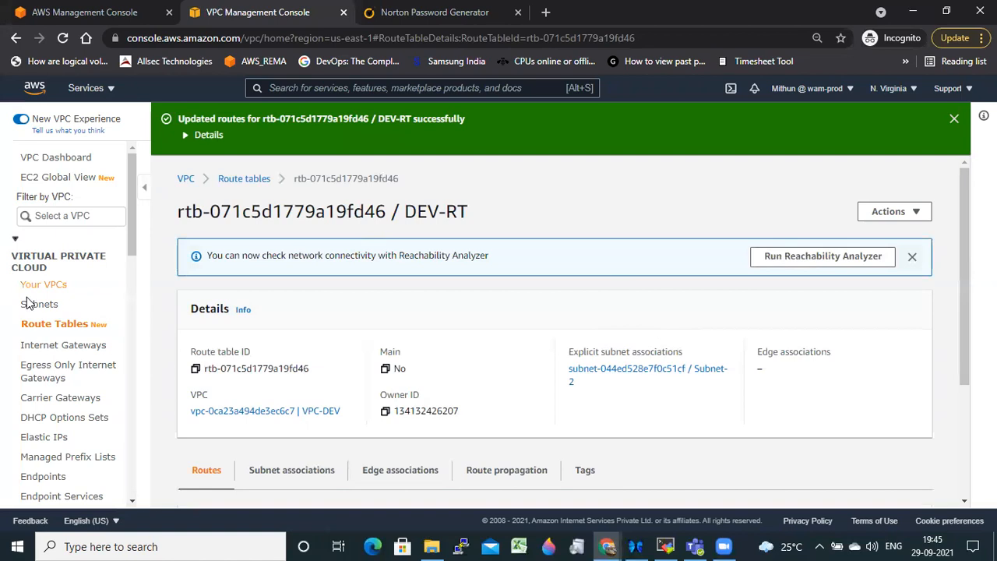
pyautogui.click(245, 180)
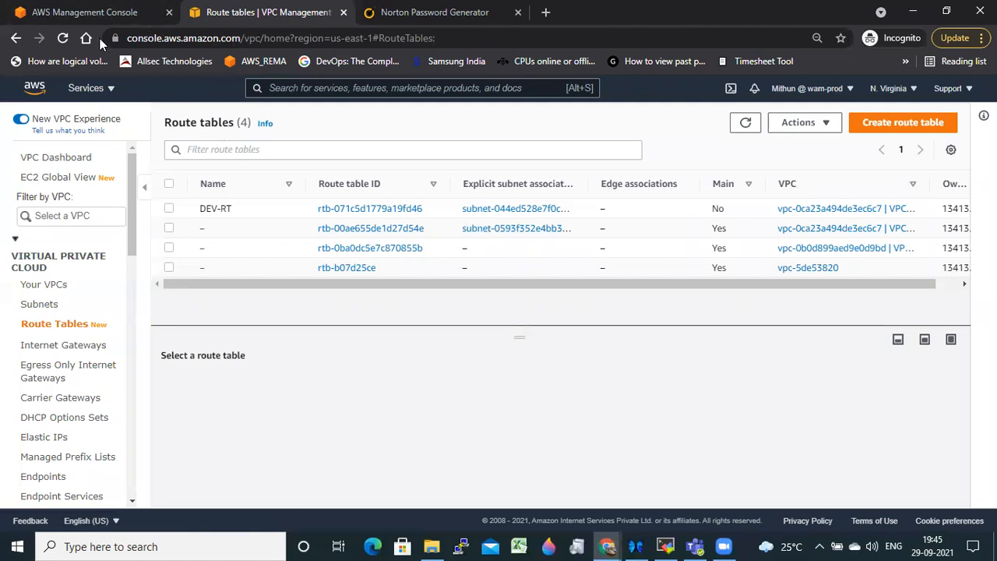
# - Close the AWS Management Console overview page and duplicate the browser tab showing the route tables
pyautogui.click(81, 18)
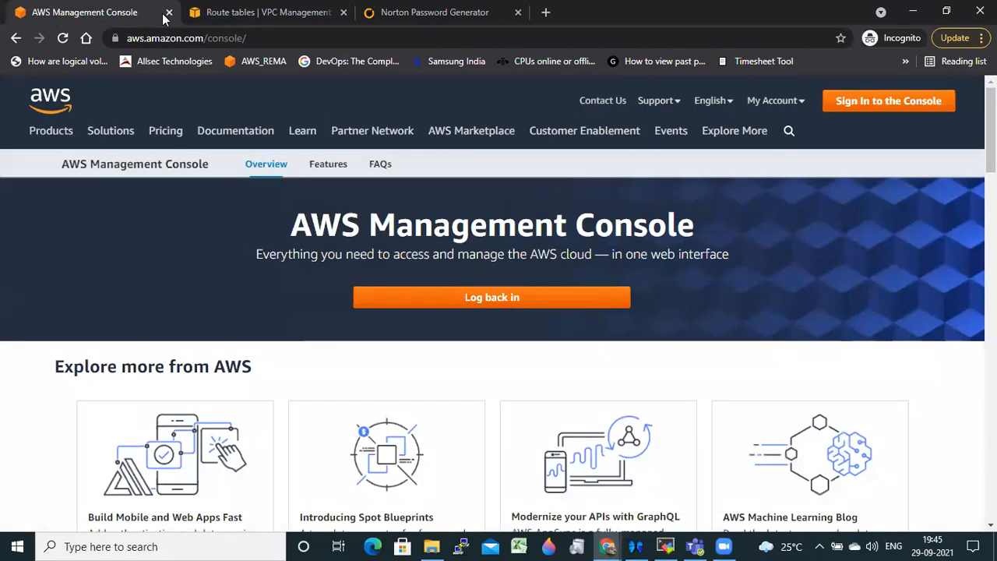
pyautogui.click(168, 13)
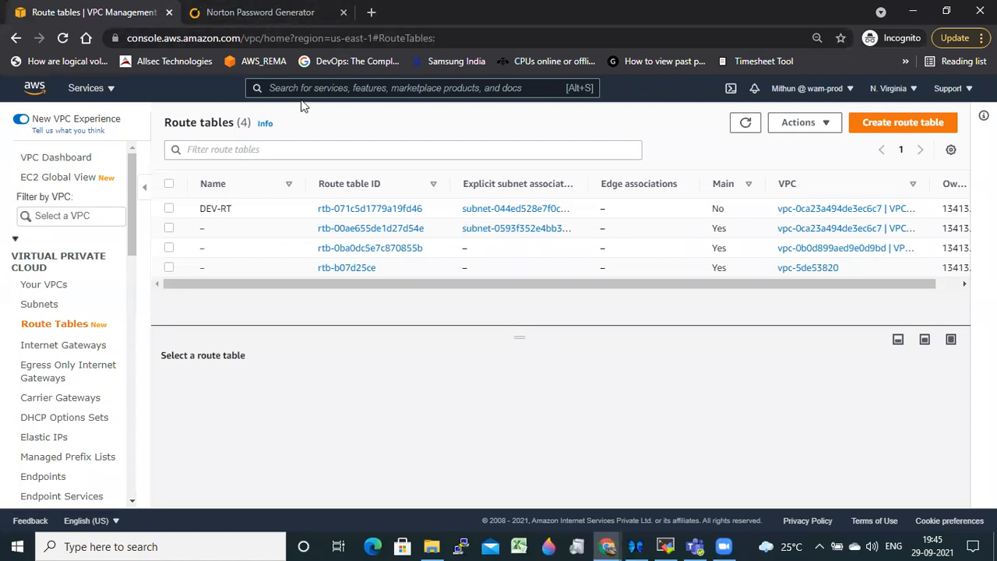
pyautogui.rightClick(130, 17)
pyautogui.click(190, 120)
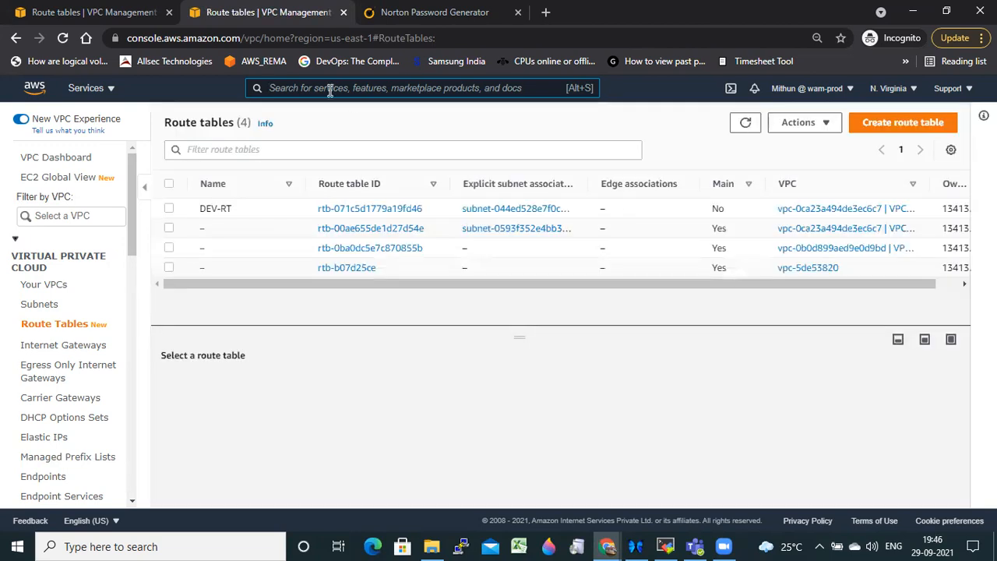
# - Search the console for ec2, open the EC2 service and go to its running instances
pyautogui.write('ec2')
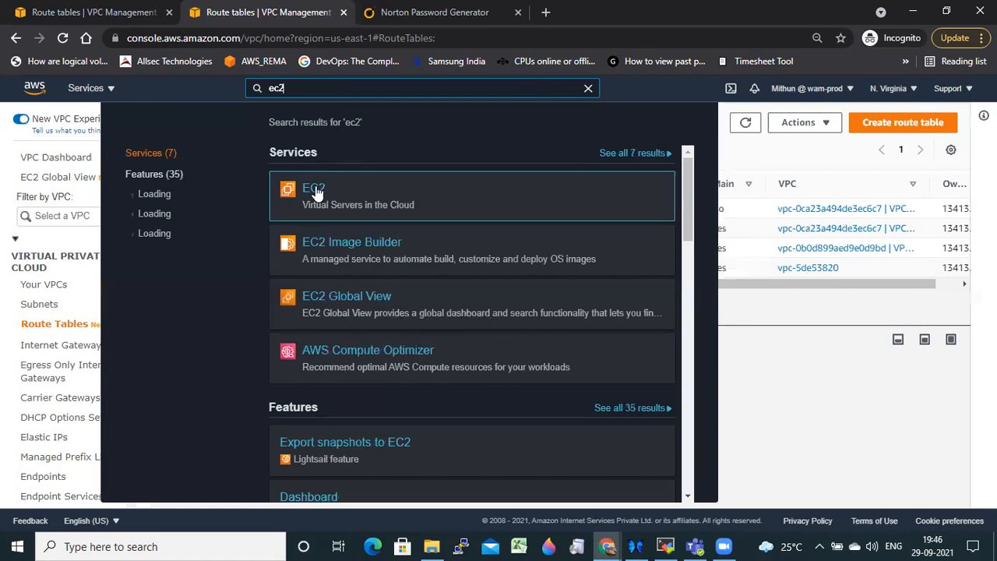
pyautogui.click(314, 190)
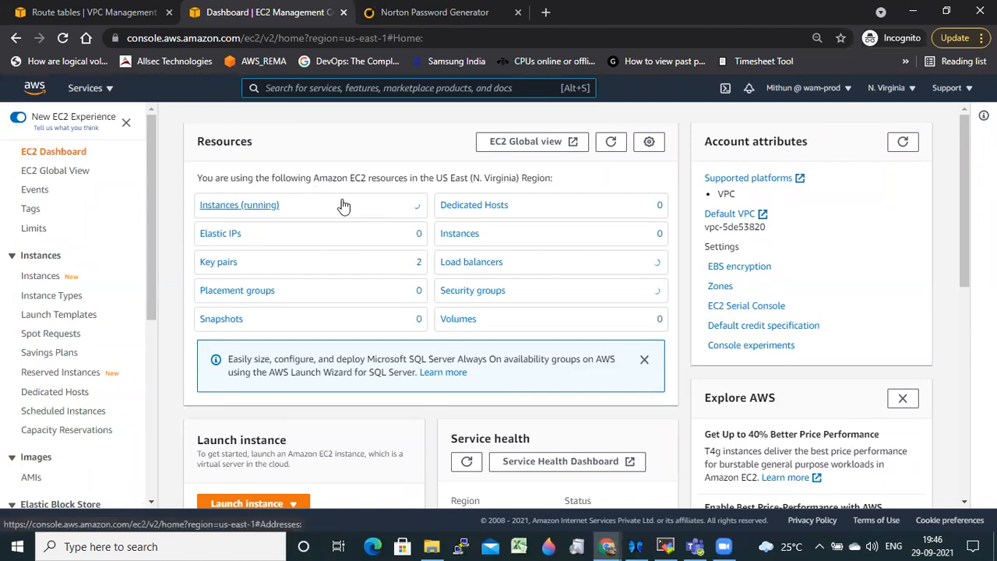
pyautogui.click(417, 207)
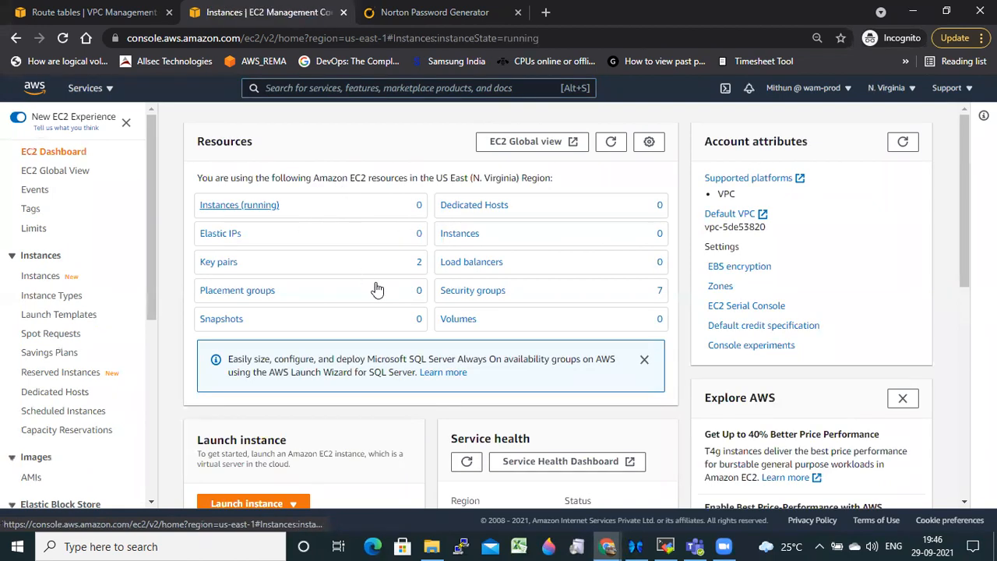
# - Start launching an instance with the 64-bit (x86) Amazon Linux 2 AMI and the t2.micro type, continuing to the instance details
pyautogui.click(860, 125)
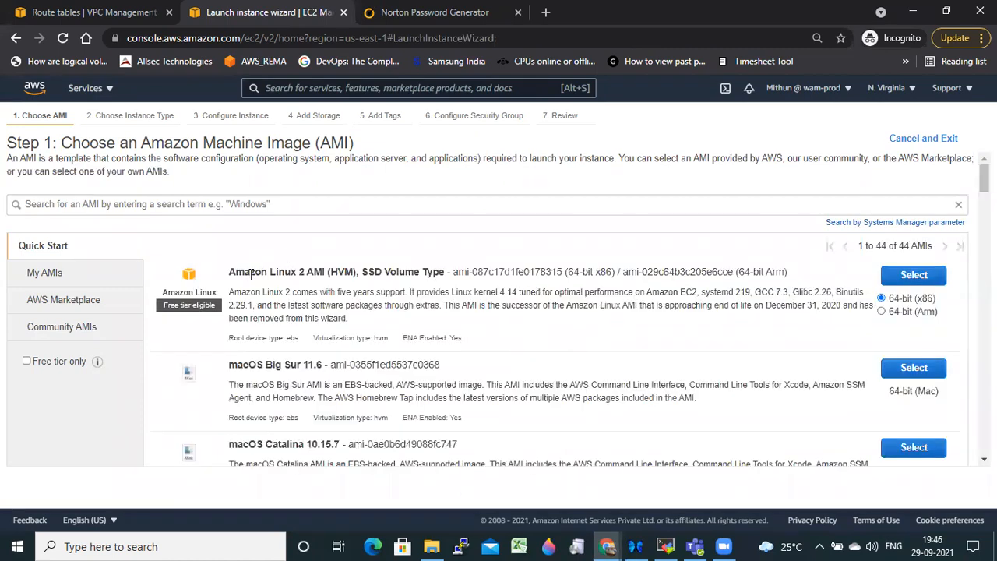
pyautogui.scroll(-3, 269, 276)
pyautogui.scroll(3, 312, 287)
pyautogui.moveTo(232, 272); pyautogui.dragTo(312, 273)
pyautogui.click(922, 279)
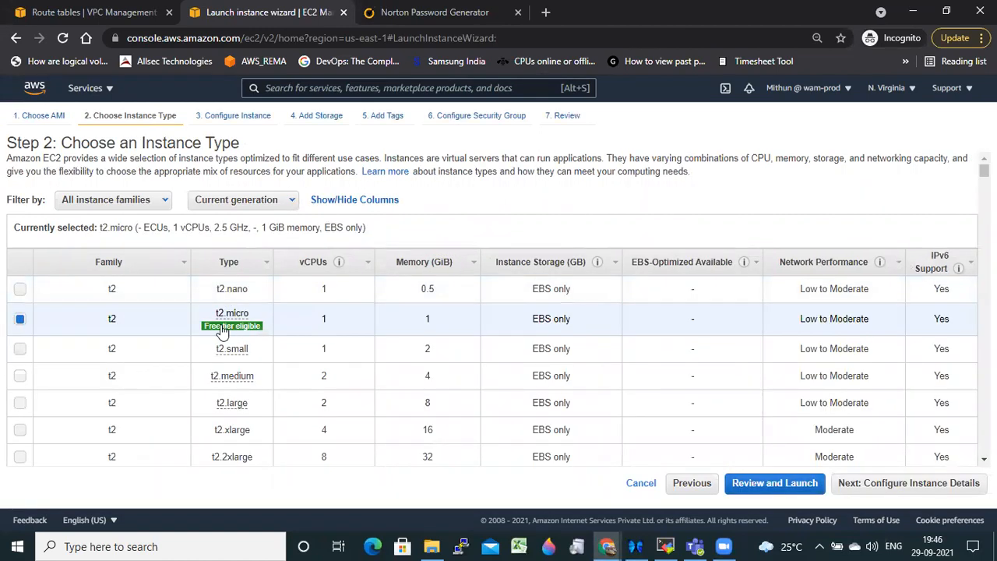
pyautogui.click(897, 483)
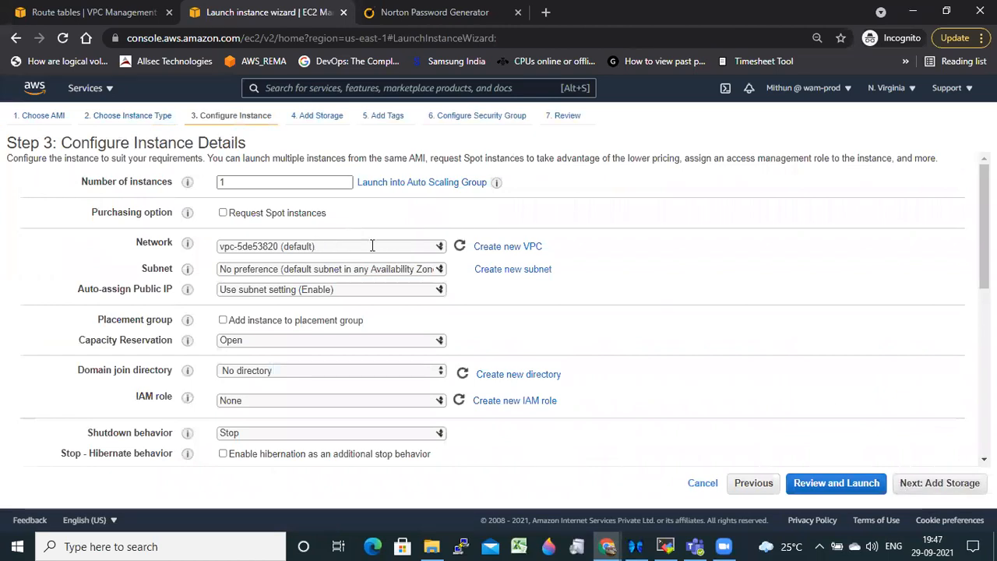
# - Place the instance in VPC-DEV's Subnet-1 with Auto-assign Public IP set to Enable, and proceed to the storage settings
pyautogui.click(440, 247)
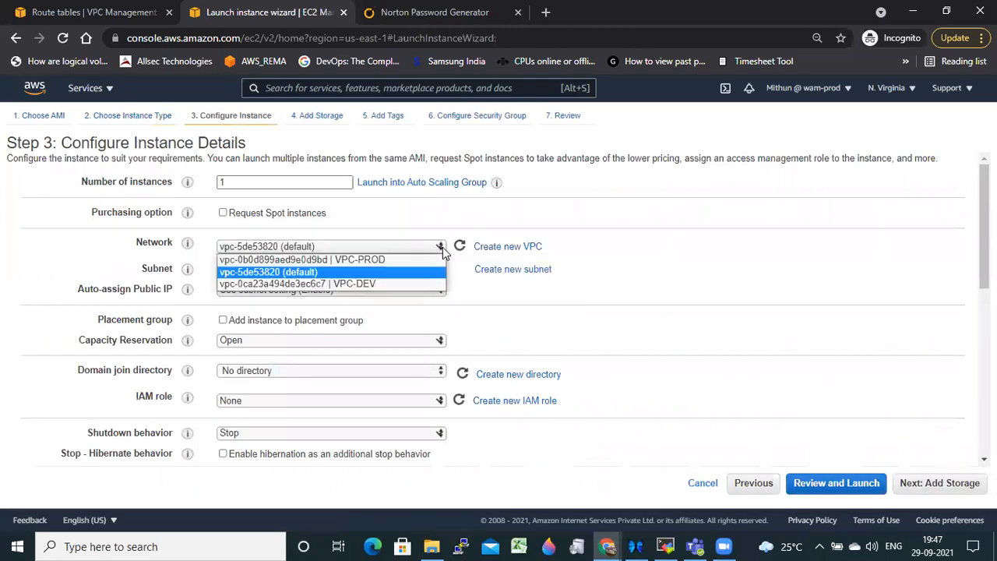
pyautogui.click(371, 284)
pyautogui.click(387, 272)
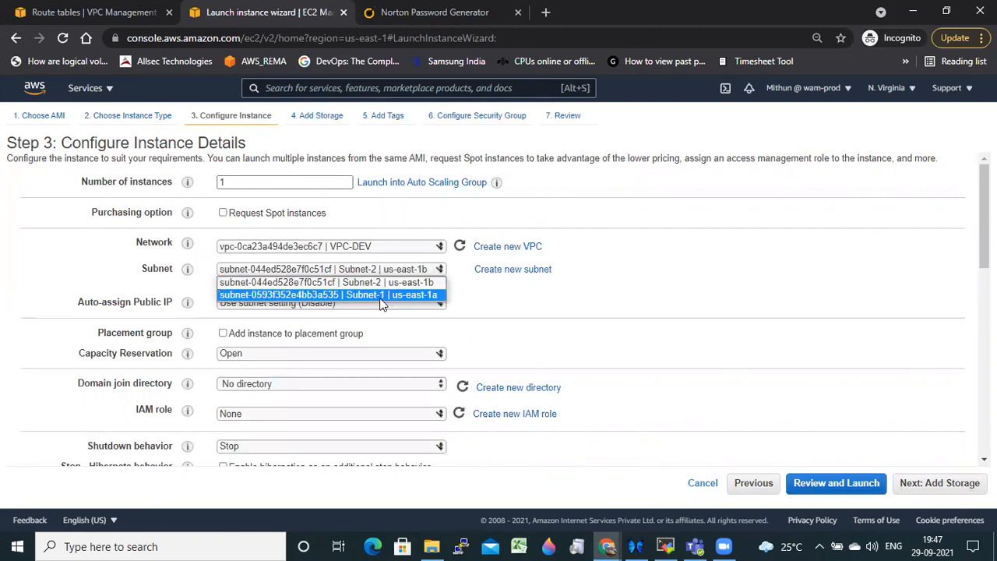
pyautogui.click(381, 295)
pyautogui.click(303, 304)
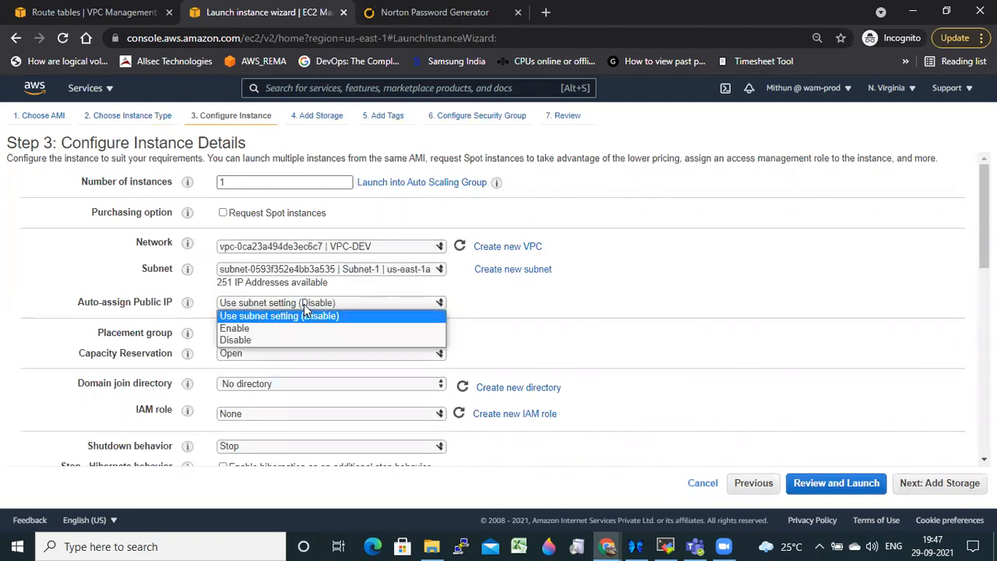
pyautogui.click(267, 328)
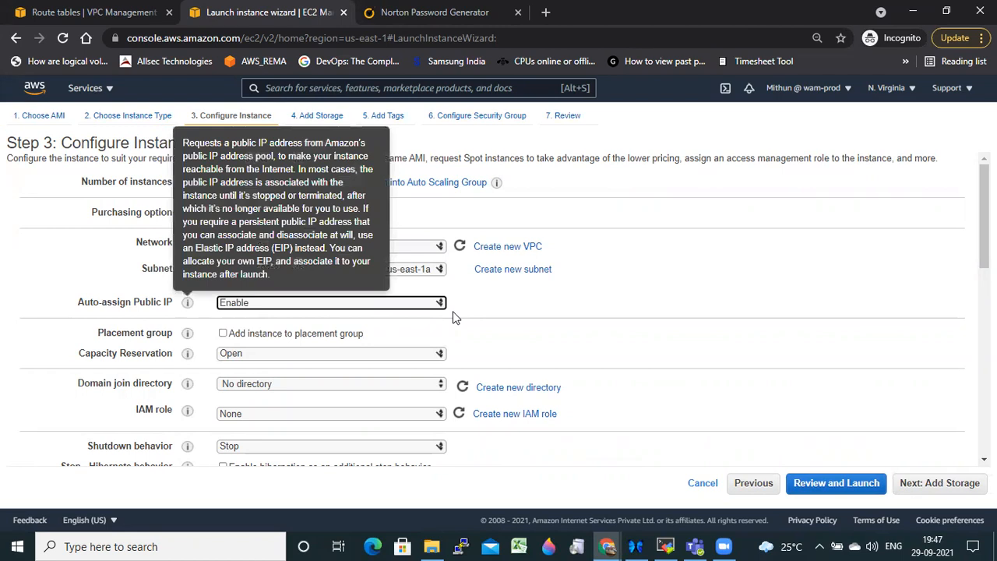
pyautogui.scroll(-10, 453, 313)
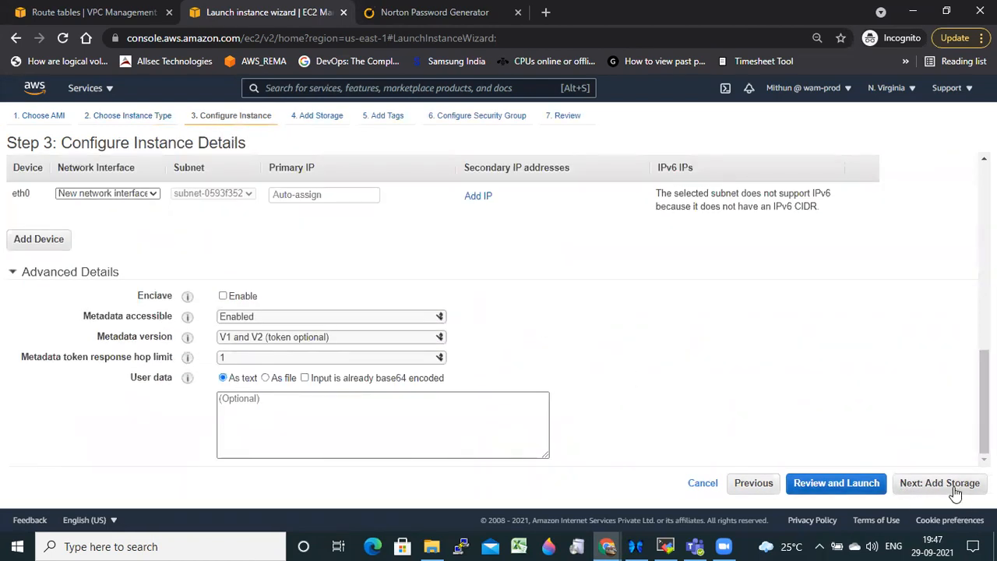
pyautogui.click(957, 490)
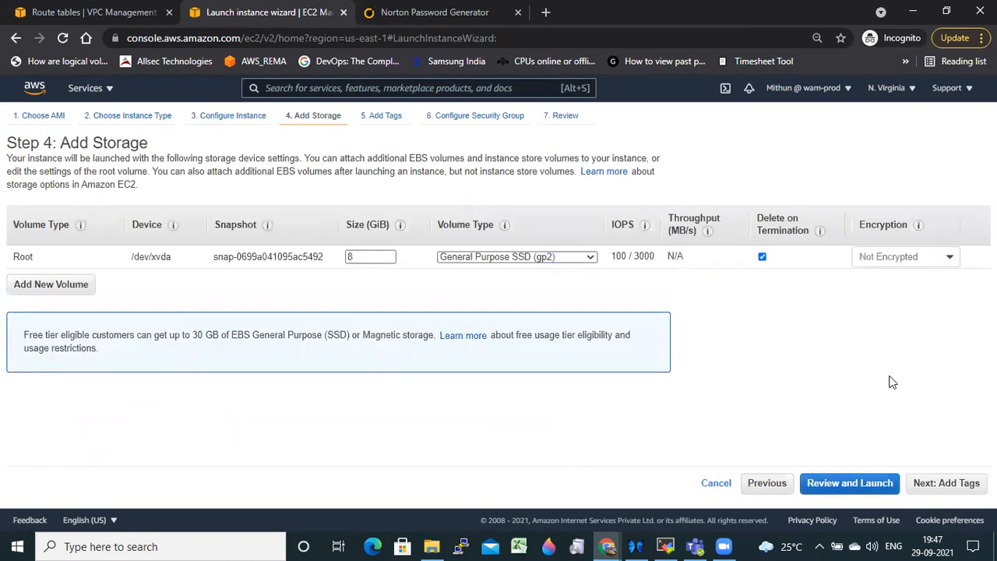
# - Keep the default storage, add a Name tag with the value Public-server and continue to the security group configuration
pyautogui.click(962, 488)
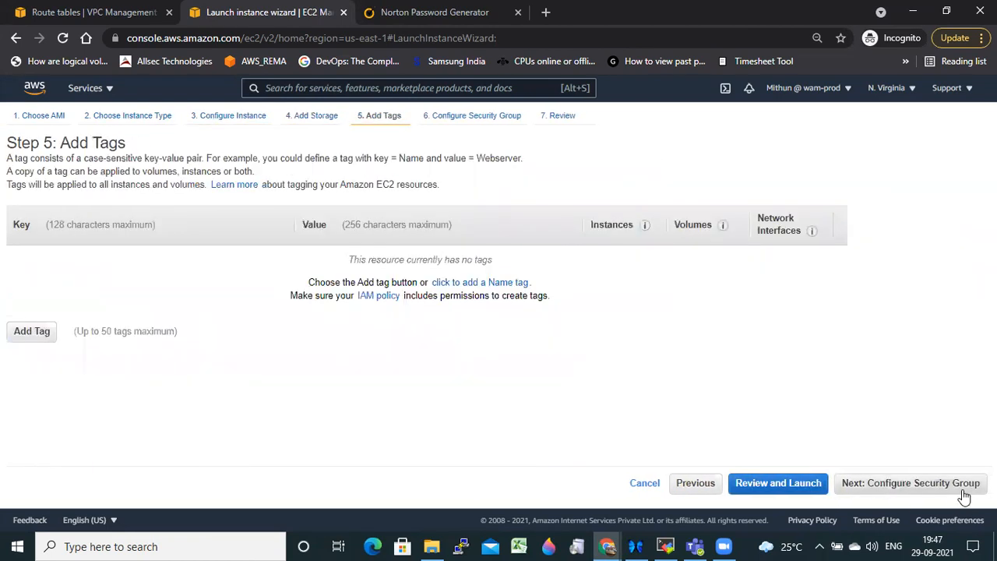
pyautogui.click(469, 283)
pyautogui.write('Public-server')
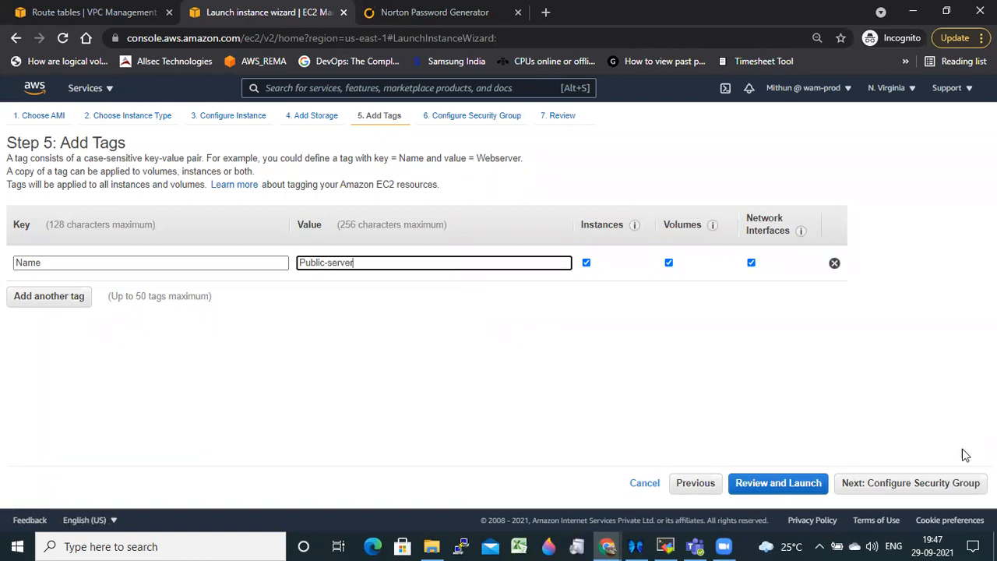
pyautogui.click(957, 484)
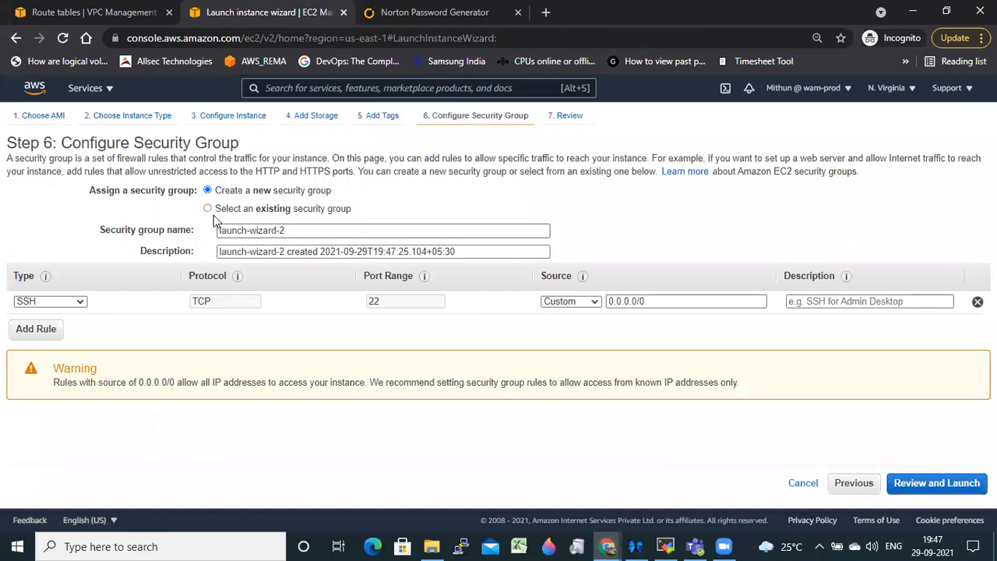
# - Assign the existing DEV-SG security group to the instance, check its SSH source address and proceed to the launch review
pyautogui.click(208, 210)
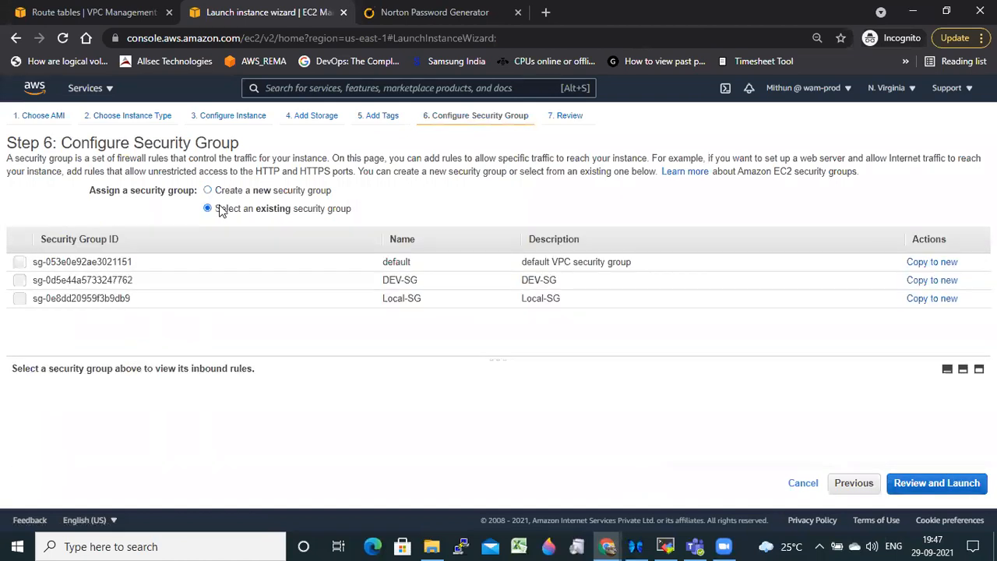
pyautogui.click(19, 280)
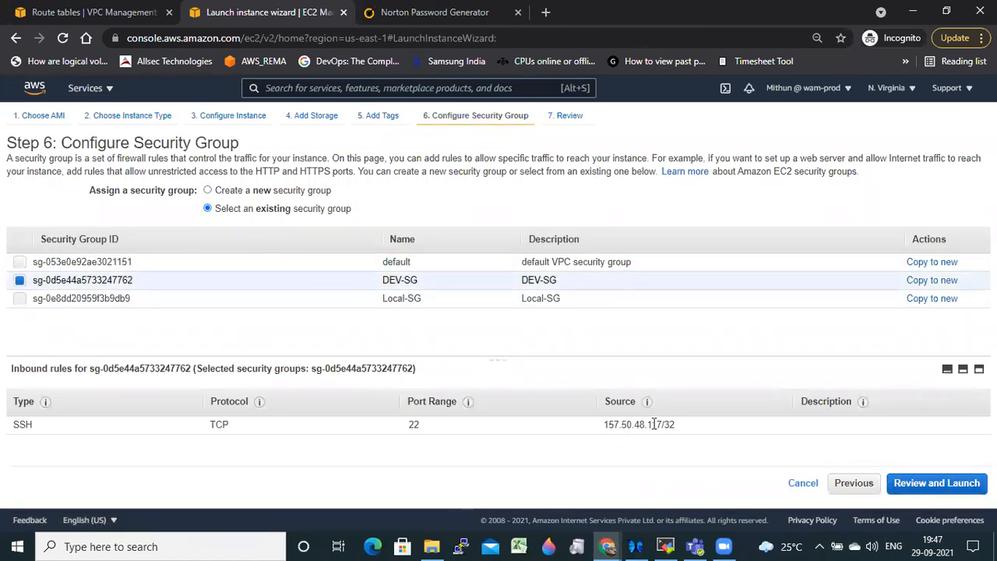
pyautogui.moveTo(603, 425); pyautogui.dragTo(693, 435)
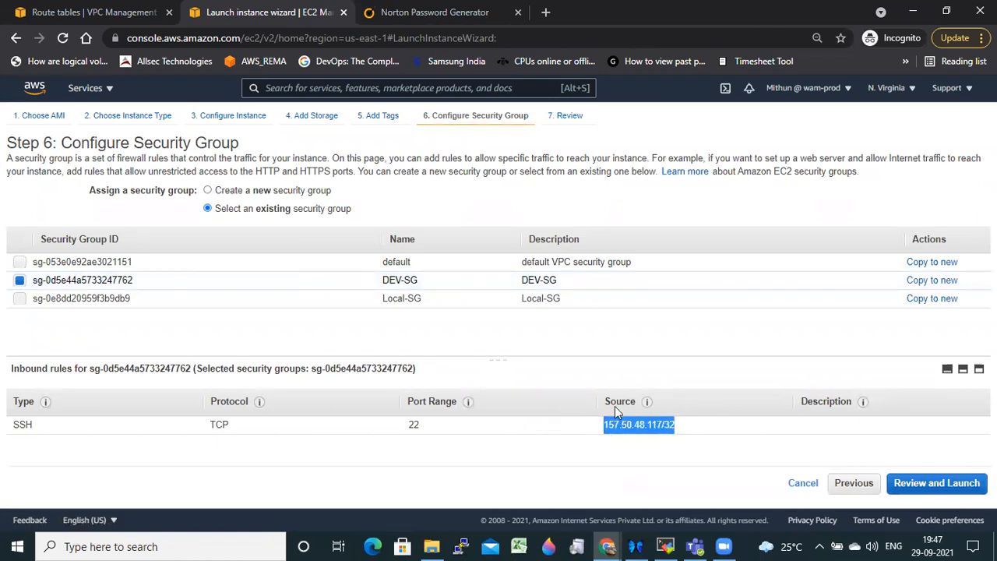
pyautogui.moveTo(606, 428); pyautogui.dragTo(694, 435)
pyautogui.click(937, 486)
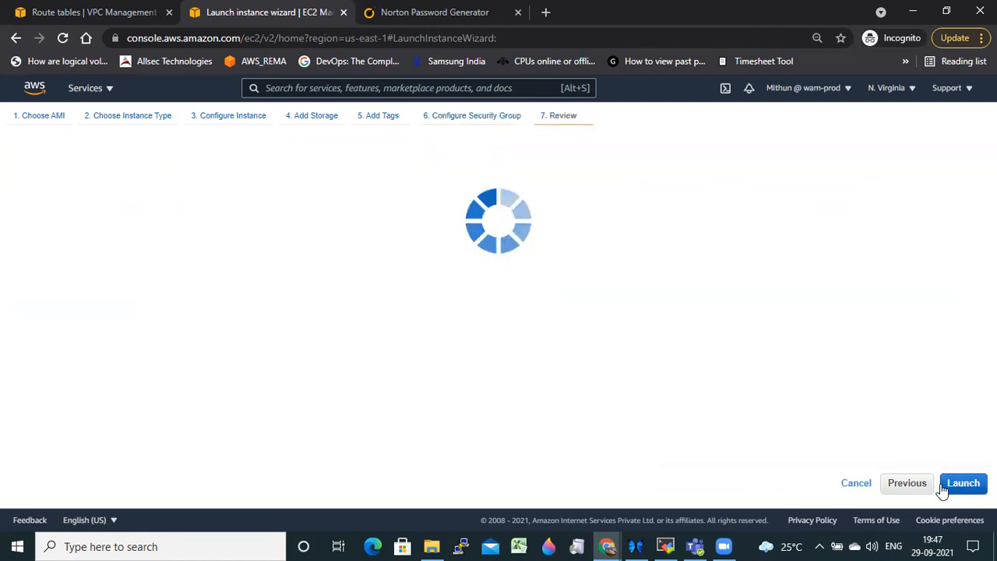
pyautogui.scroll(-3, 517, 418)
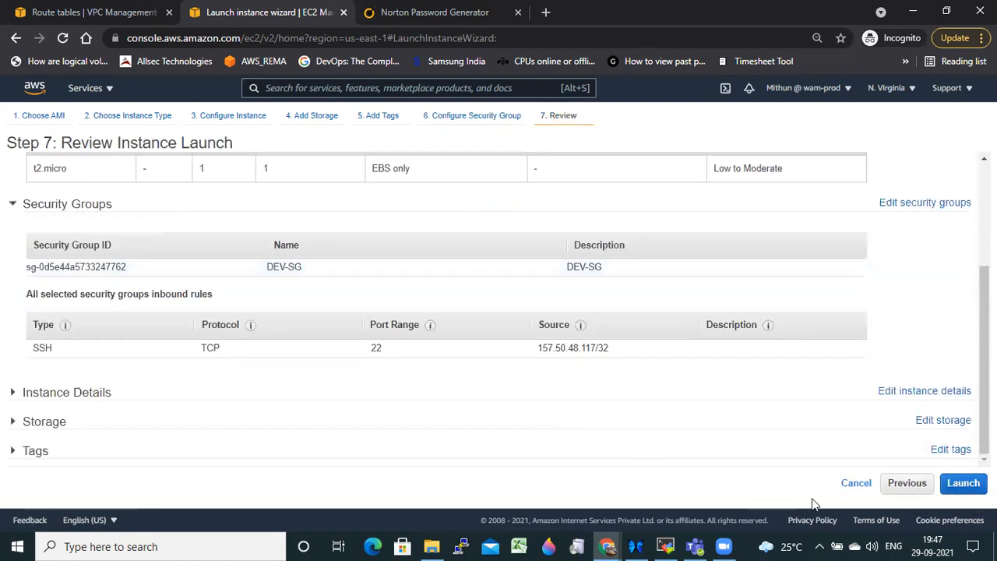
# - Launch the instance with the existing wam360-NV-KP key pair, acknowledging access to its private key file
pyautogui.click(964, 482)
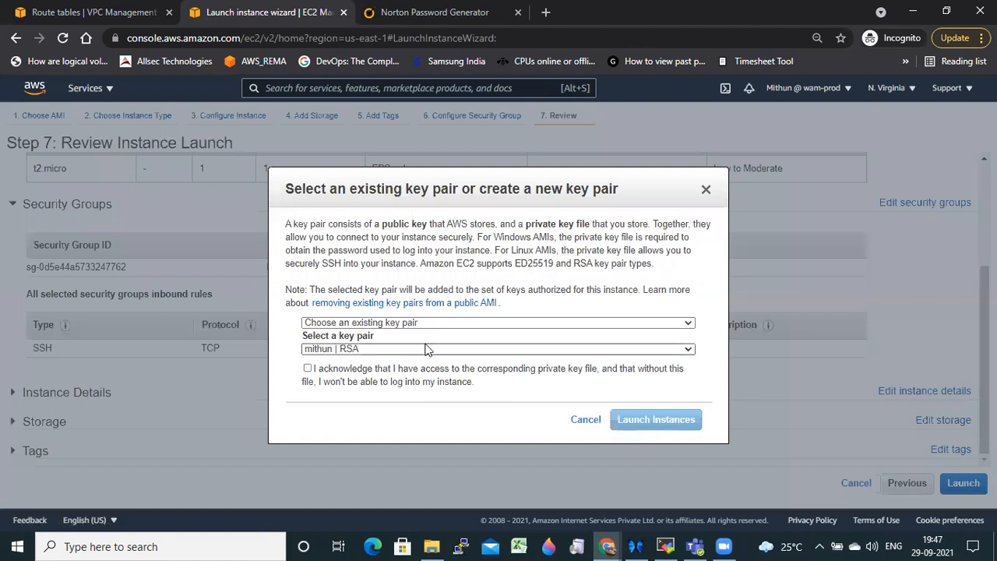
pyautogui.click(427, 349)
pyautogui.click(413, 374)
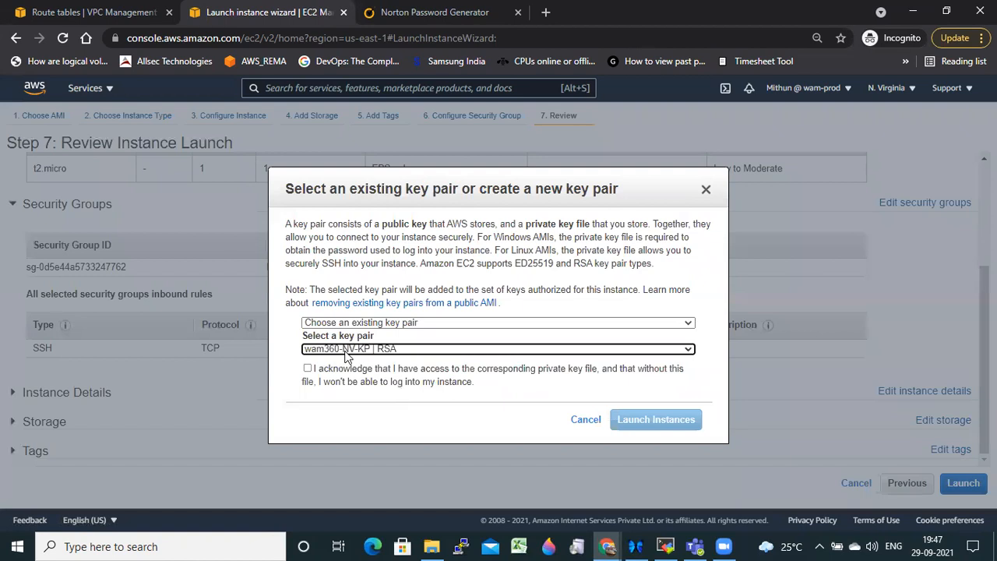
pyautogui.click(308, 369)
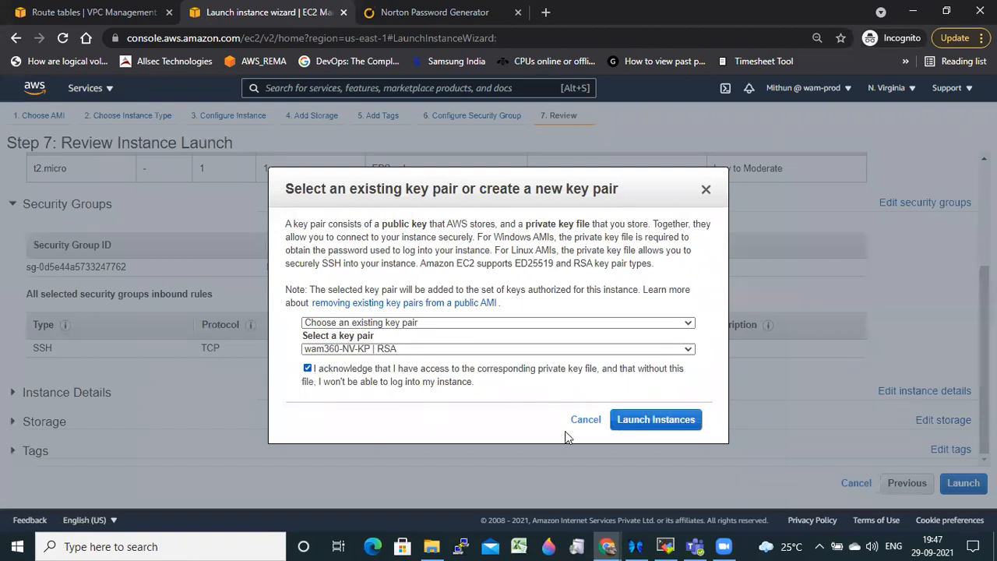
pyautogui.click(659, 421)
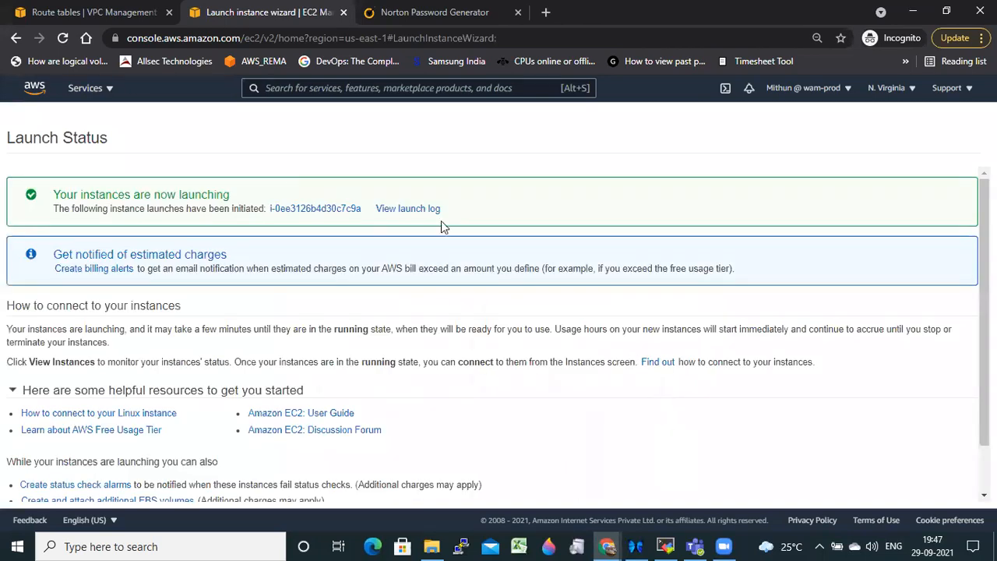
# - Open the newly launched Public-server instance in the instances list and copy its public IPv4 address
pyautogui.click(307, 210)
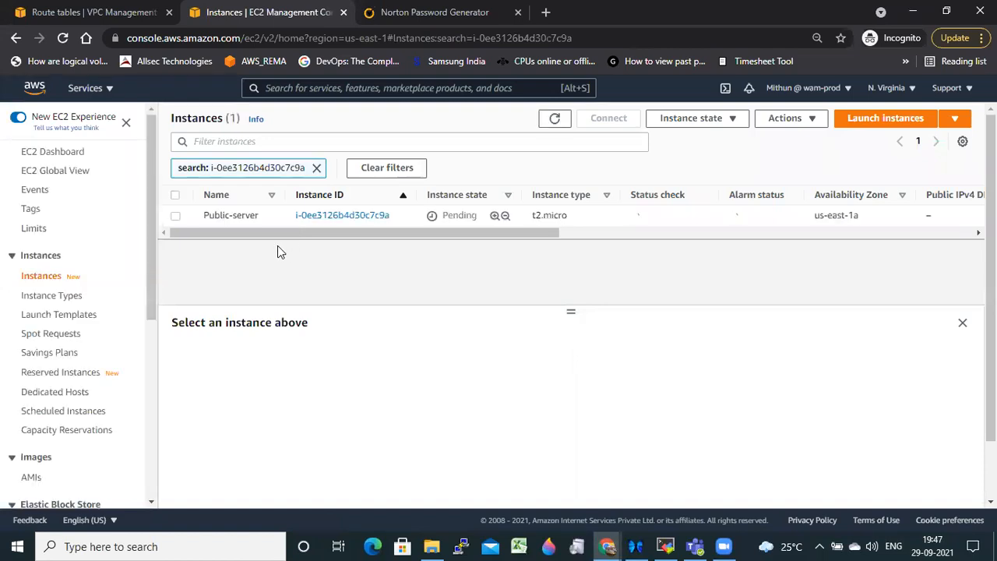
pyautogui.click(175, 218)
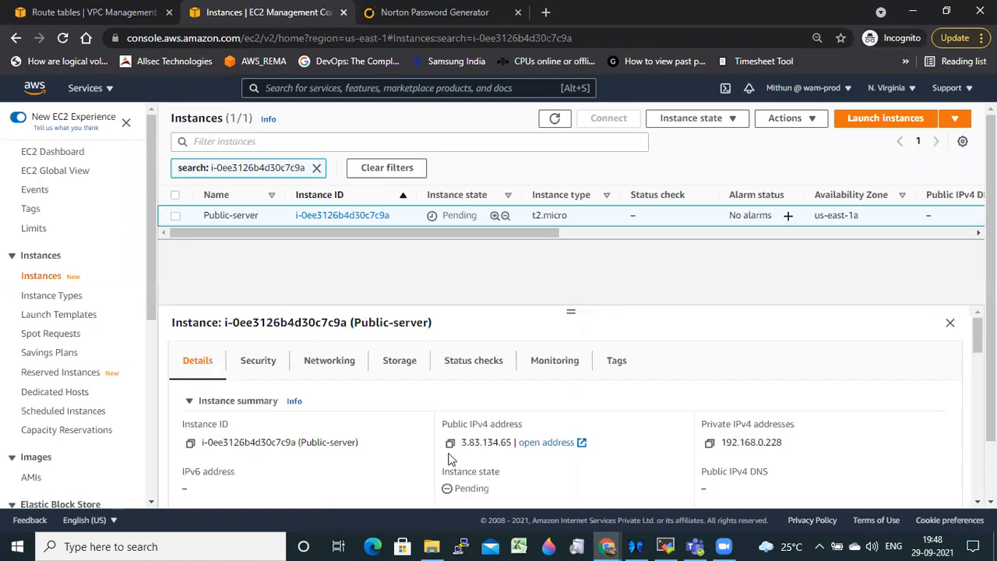
pyautogui.click(450, 442)
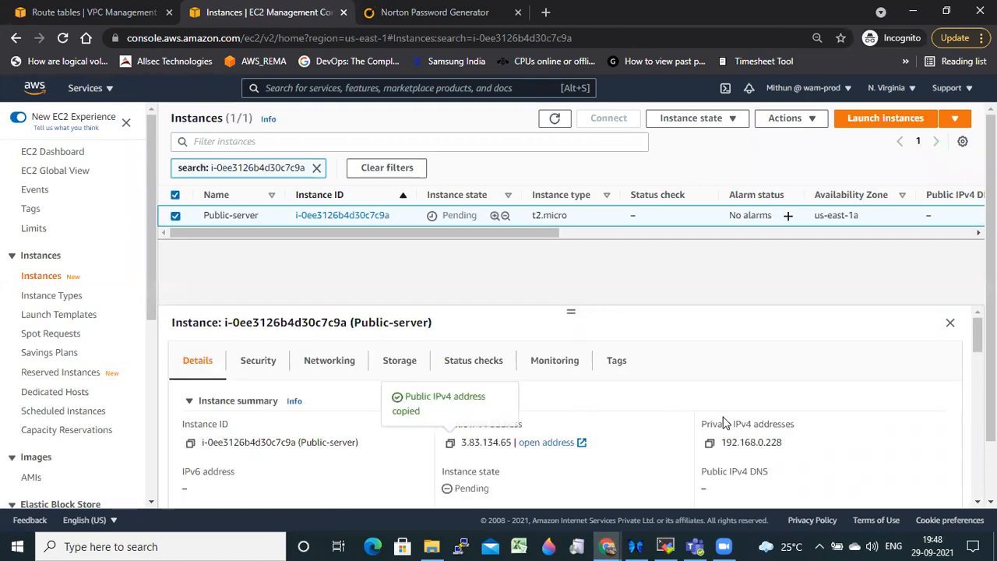
# - Switch to MobaXterm and close the open 65.1.59.90 terminal session, confirming the closure
pyautogui.click(666, 544)
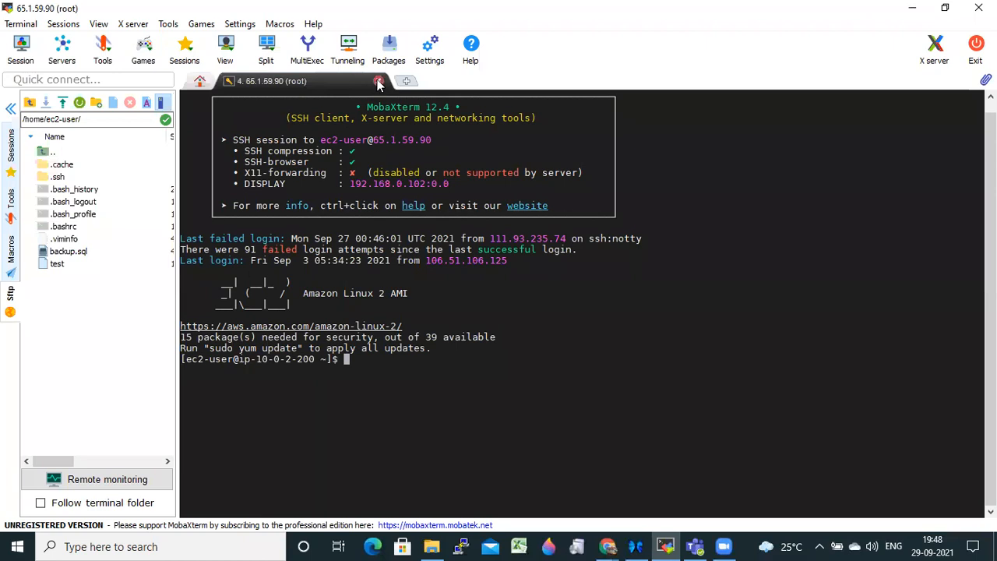
pyautogui.click(378, 82)
pyautogui.click(470, 294)
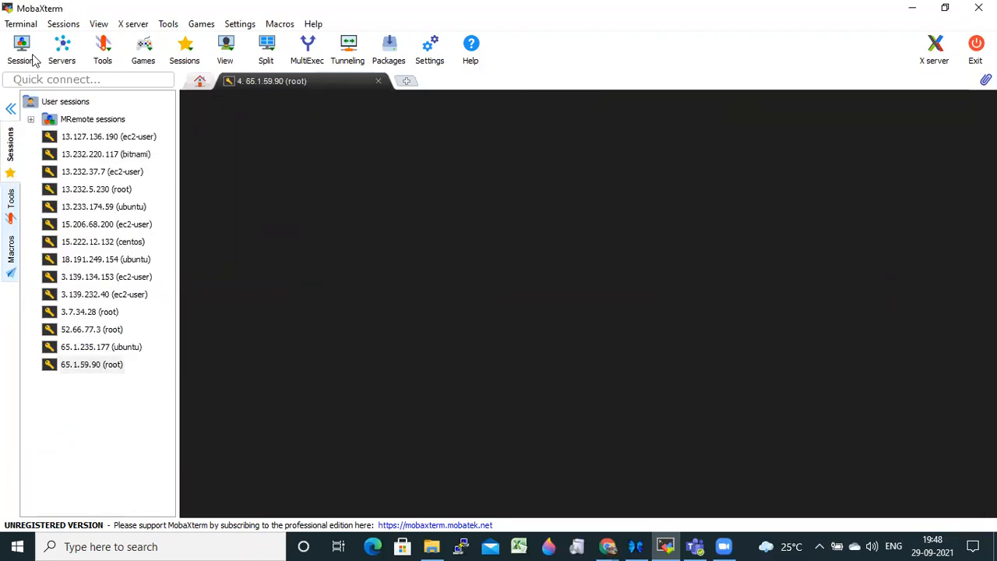
# - Start a new SSH session with remote host 3.83.134.65 and the specified username ec2-user
pyautogui.click(25, 58)
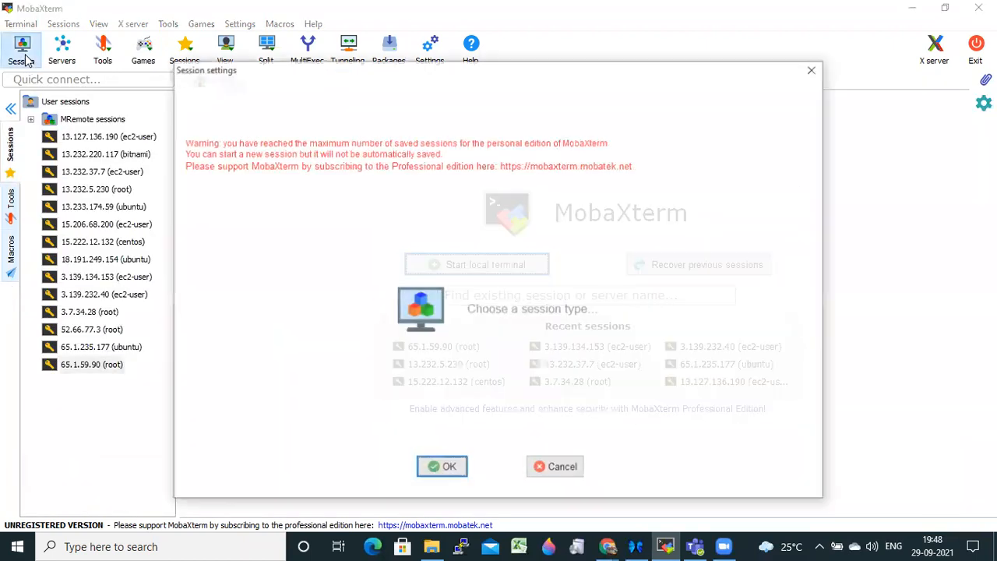
pyautogui.click(203, 115)
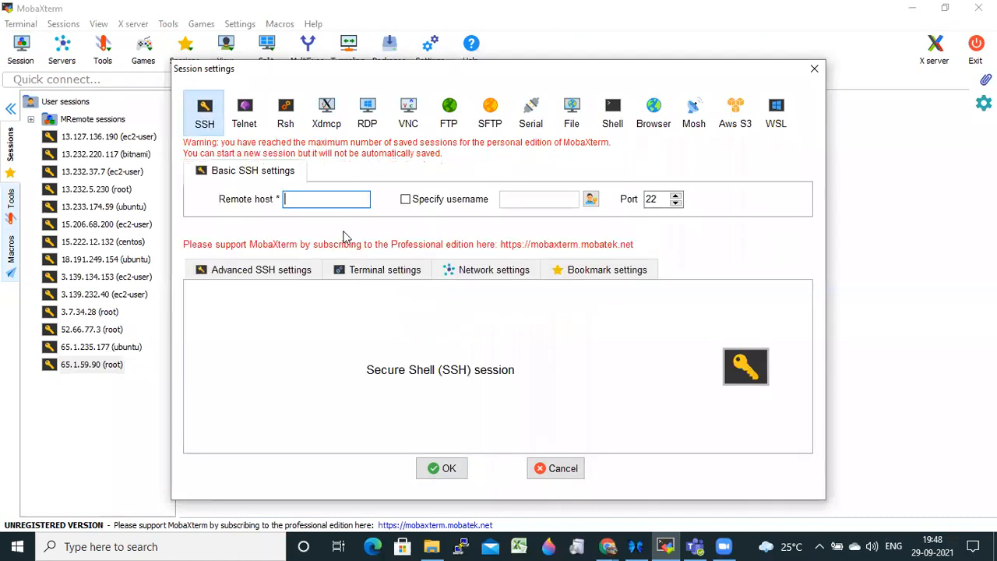
pyautogui.hotkey('ctrl', 'v')
pyautogui.click(405, 199)
pyautogui.write('e')
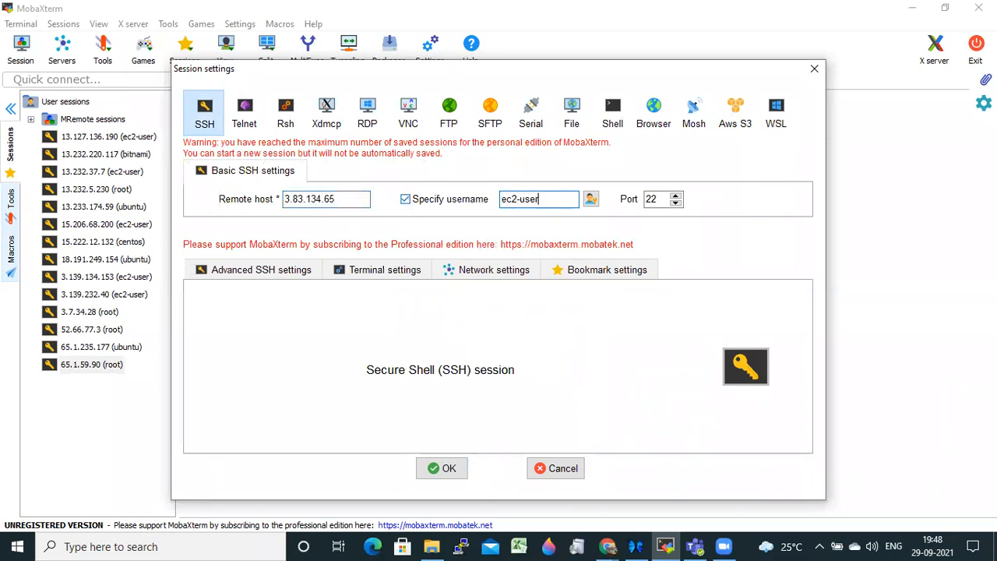
# - Enable private key authentication in the advanced SSH settings and look in Downloads for a key file starting with wam
pyautogui.click(262, 268)
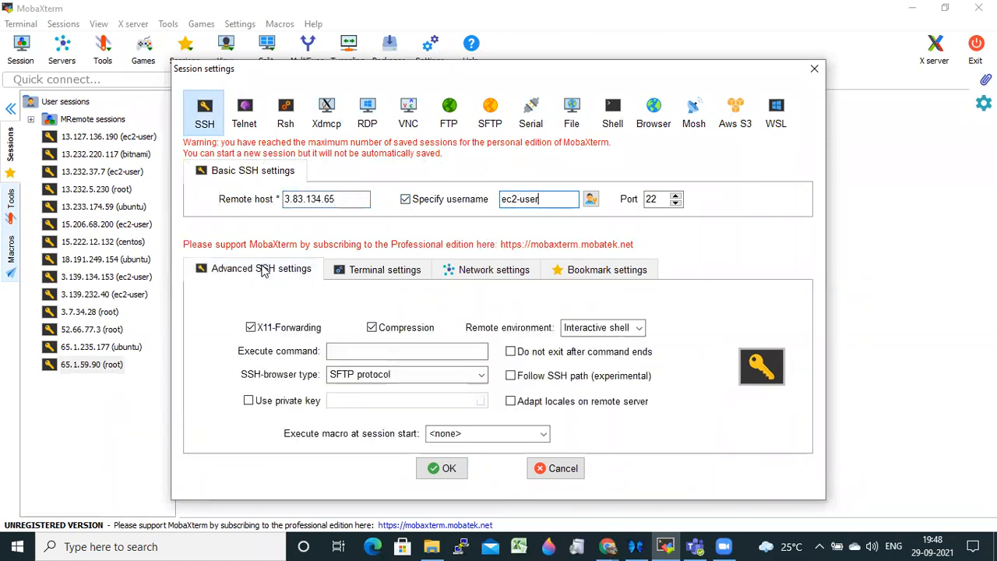
pyautogui.click(247, 401)
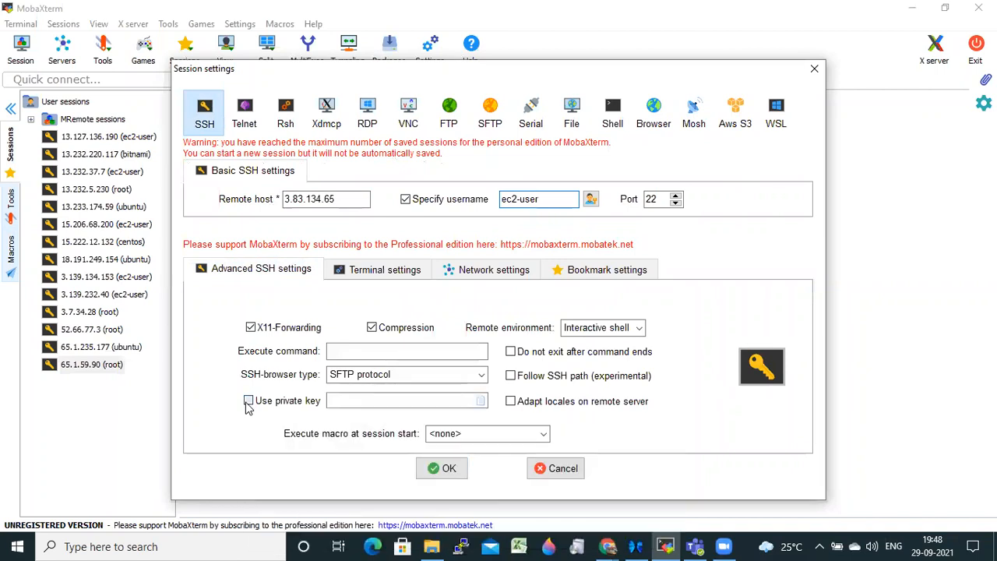
pyautogui.click(480, 401)
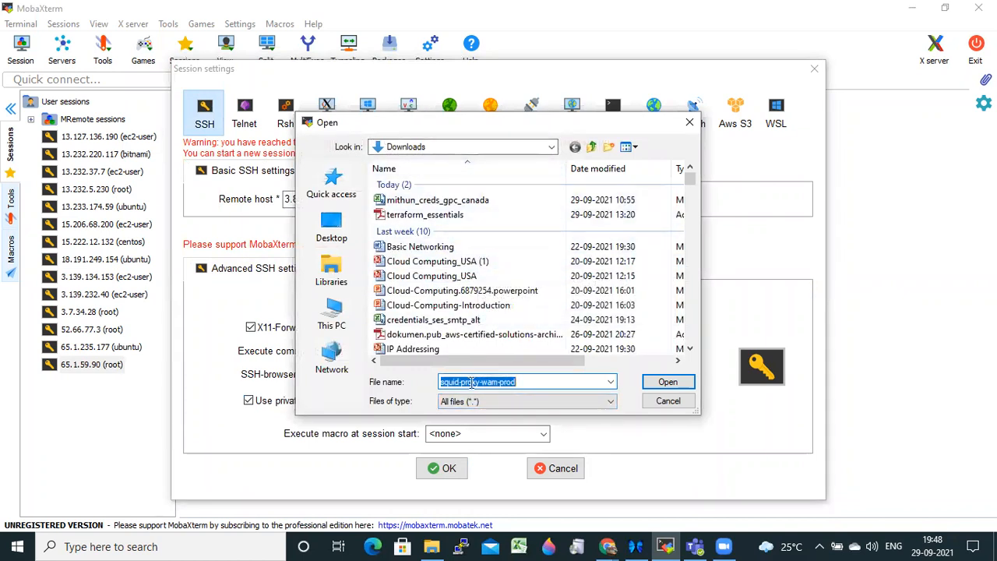
pyautogui.write('wam')
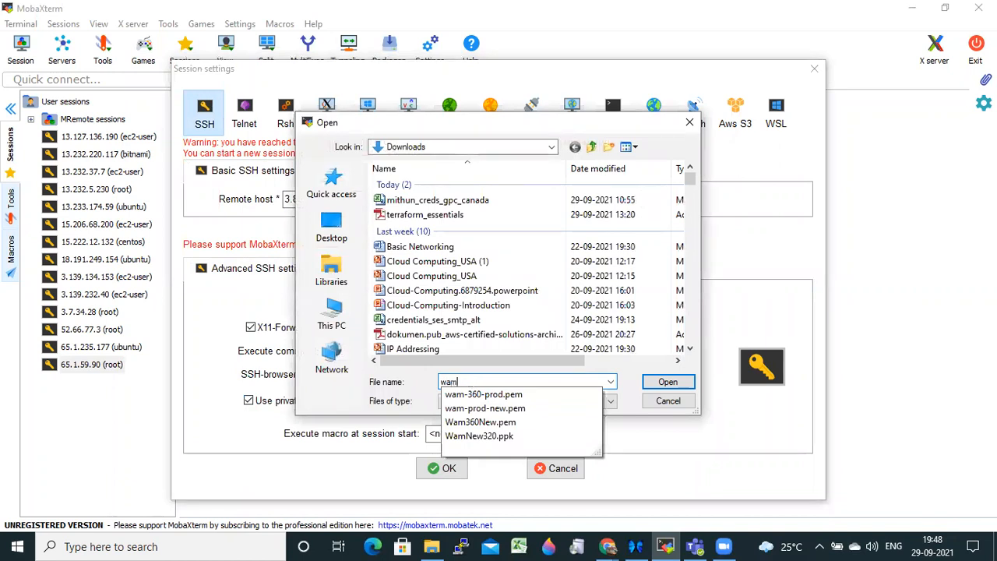
pyautogui.scroll(-3, 466, 321)
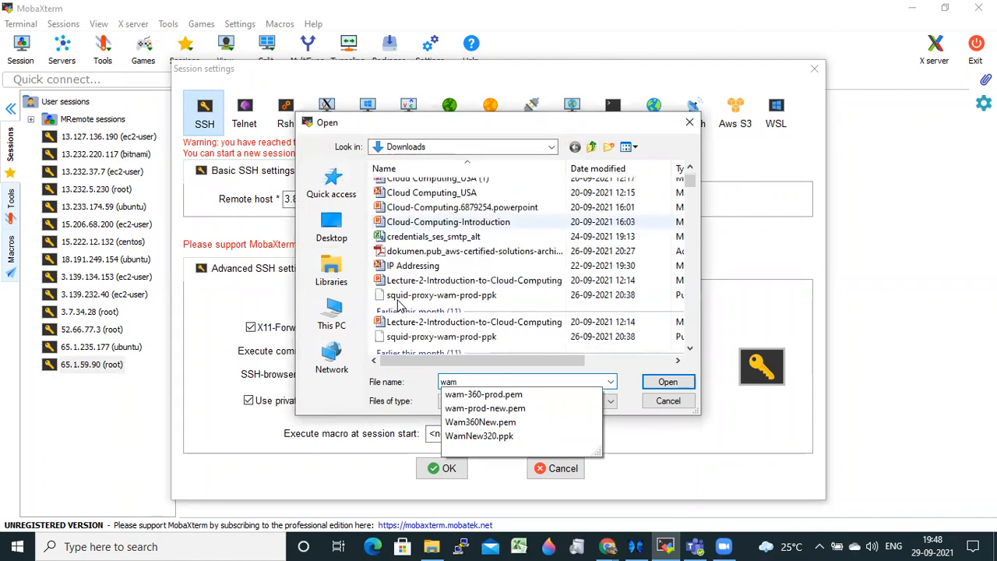
pyautogui.scroll(2, 466, 321)
pyautogui.scroll(1, 465, 321)
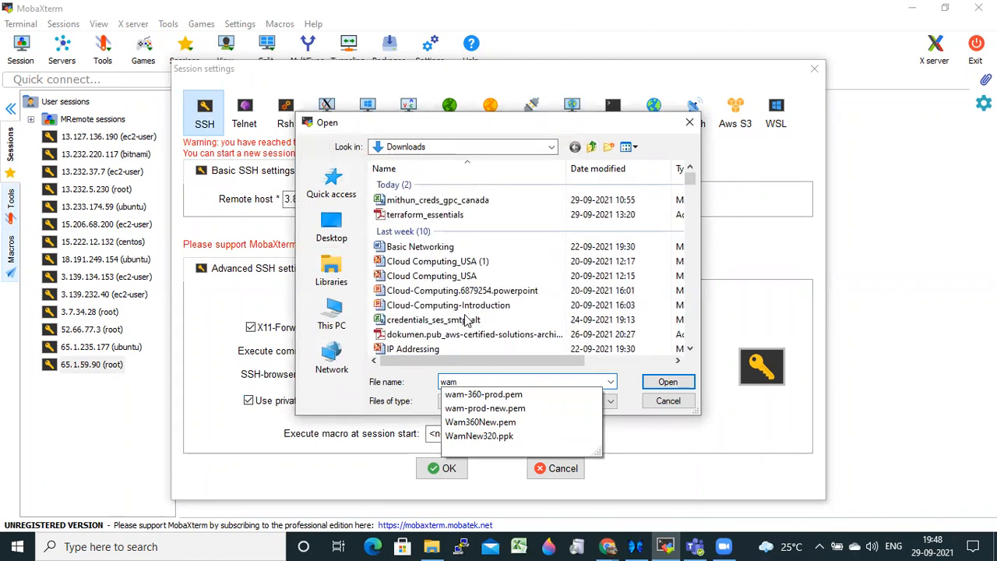
# - Sort the Downloads files by date modified and look for a key file whose name starts with NV
pyautogui.click(597, 169)
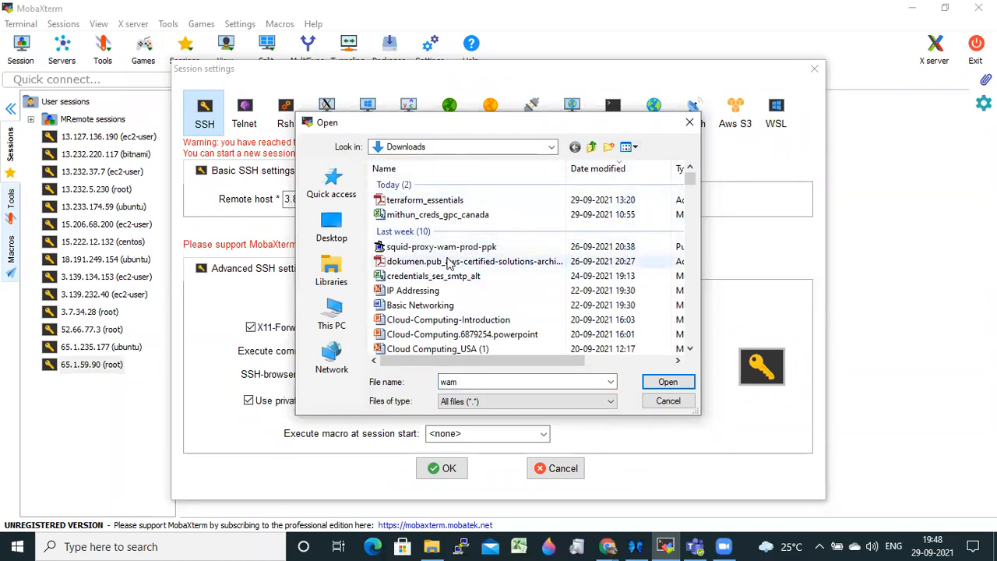
pyautogui.scroll(-2, 448, 262)
pyautogui.scroll(-2, 452, 265)
pyautogui.scroll(-3, 450, 263)
pyautogui.scroll(7, 450, 264)
pyautogui.doubleClick(465, 382)
pyautogui.write('NV')
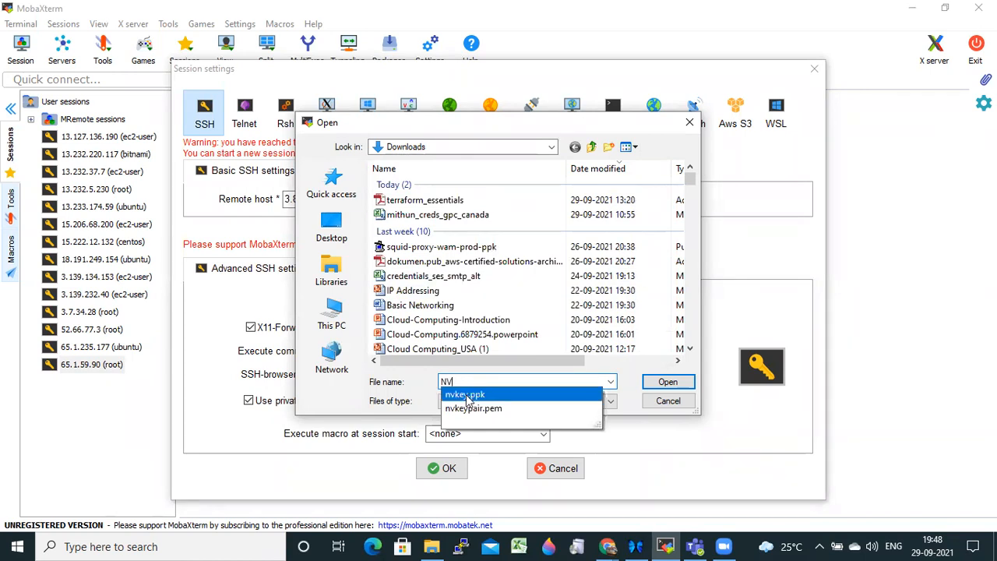
# - Check the other available folder locations, then cancel both the key file selection and the new SSH session setup
pyautogui.click(433, 149)
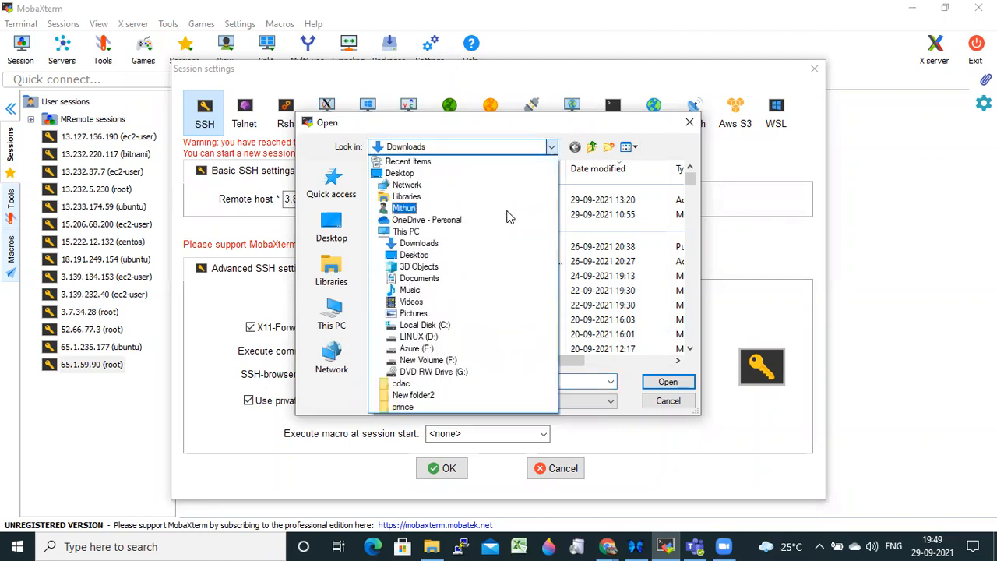
pyautogui.click(591, 120)
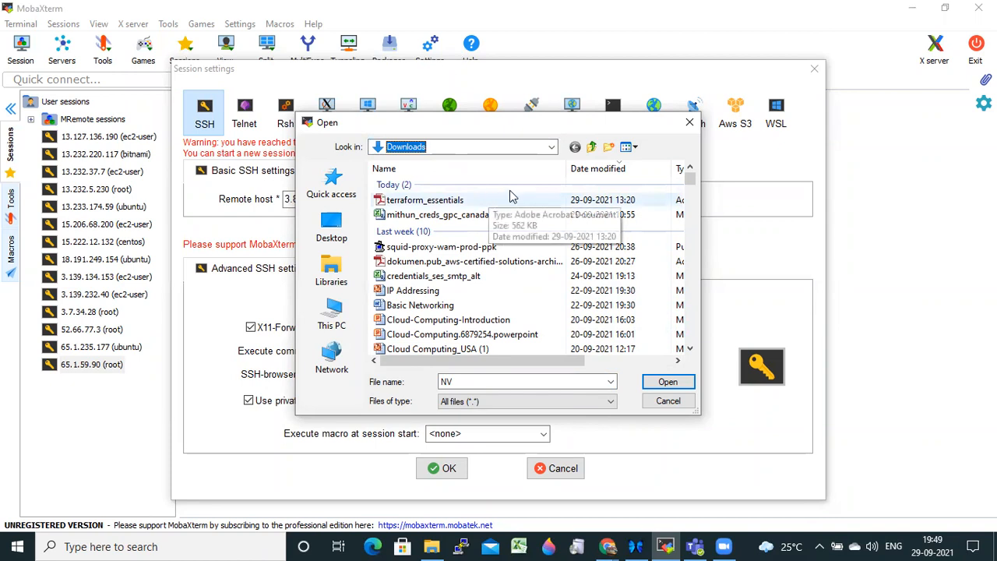
pyautogui.click(666, 400)
pyautogui.click(550, 472)
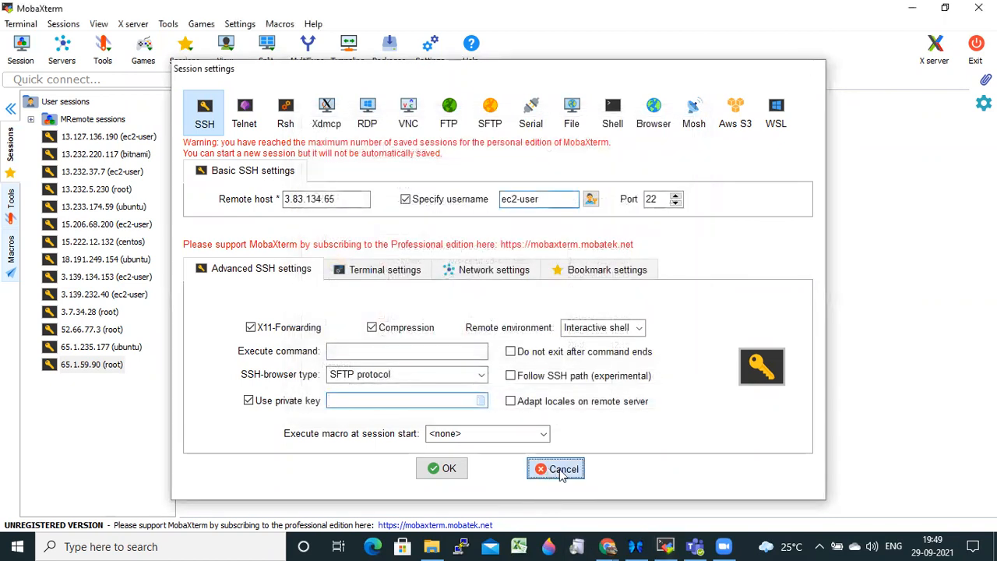
# - Switch back to the EC2 instances page in Chrome and terminate the Public-server instance, confirming the termination
pyautogui.moveTo(607, 547)
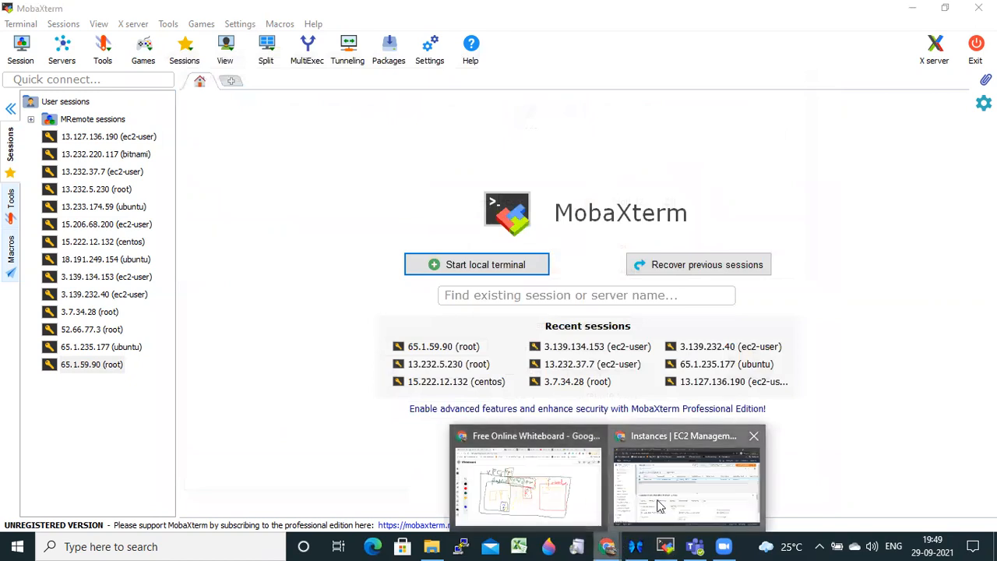
pyautogui.click(686, 489)
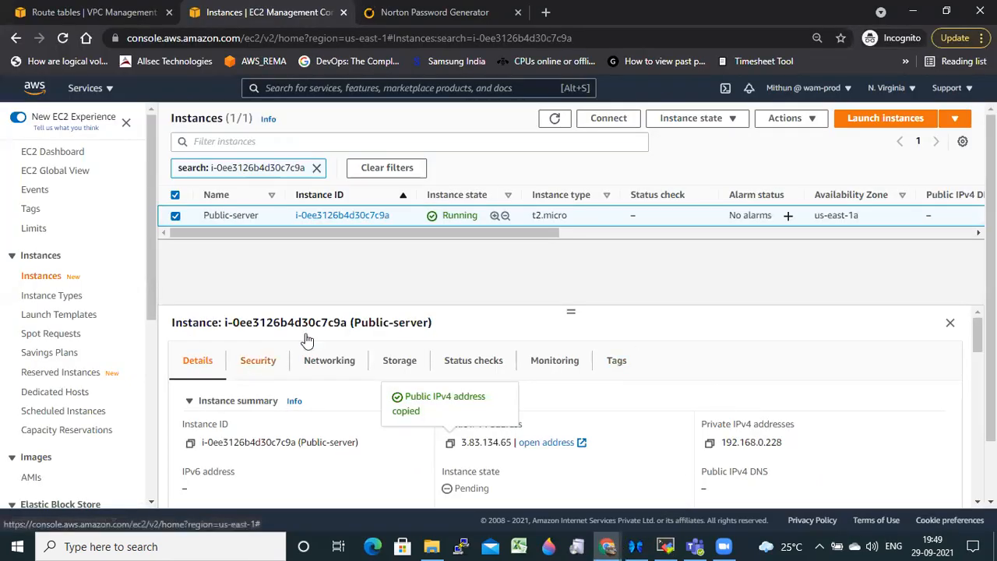
pyautogui.click(701, 127)
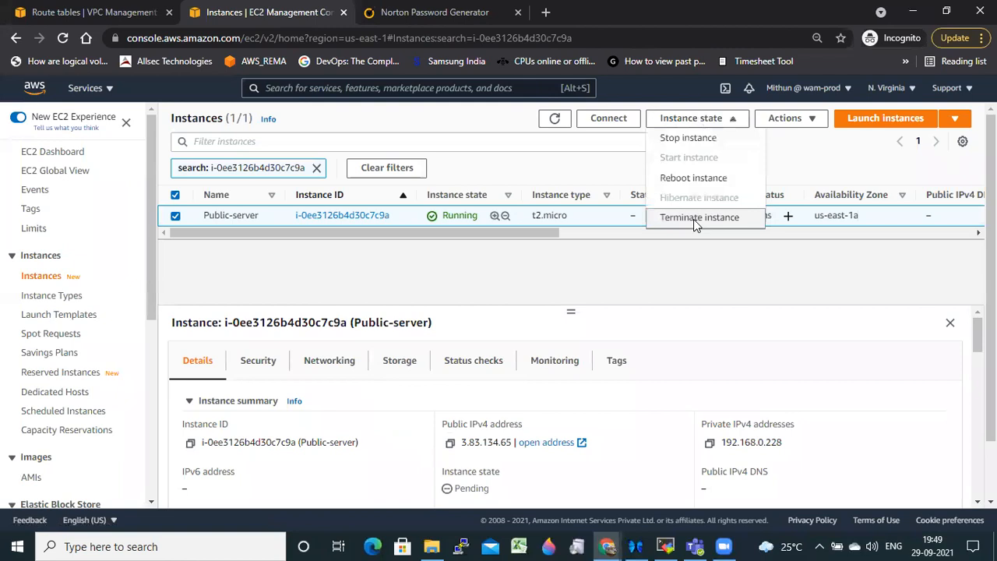
pyautogui.click(693, 218)
pyautogui.click(730, 419)
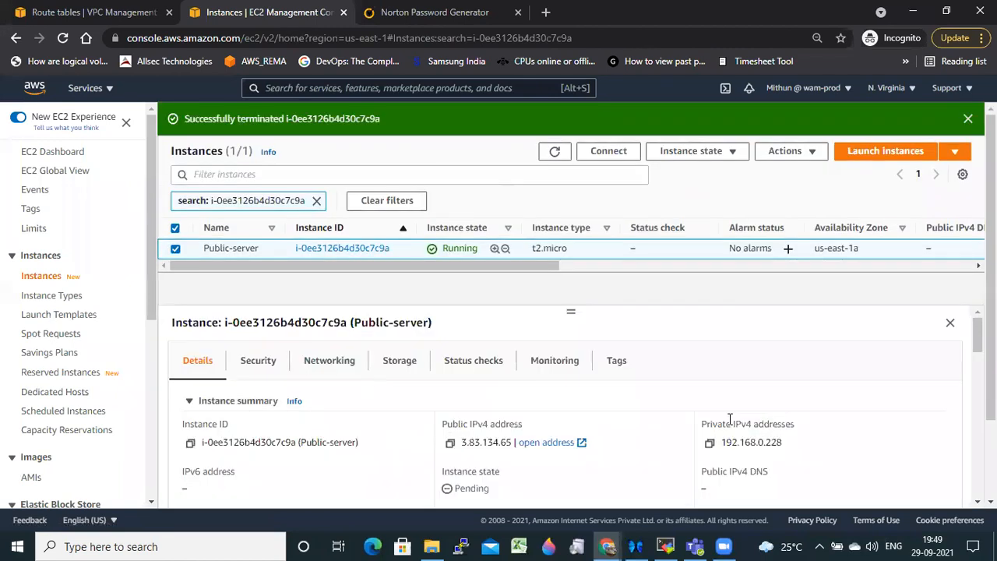
# - Start launching another instance with the 64-bit (x86) Amazon Linux 2 AMI and t2.micro type, continuing to its instance details
pyautogui.click(865, 155)
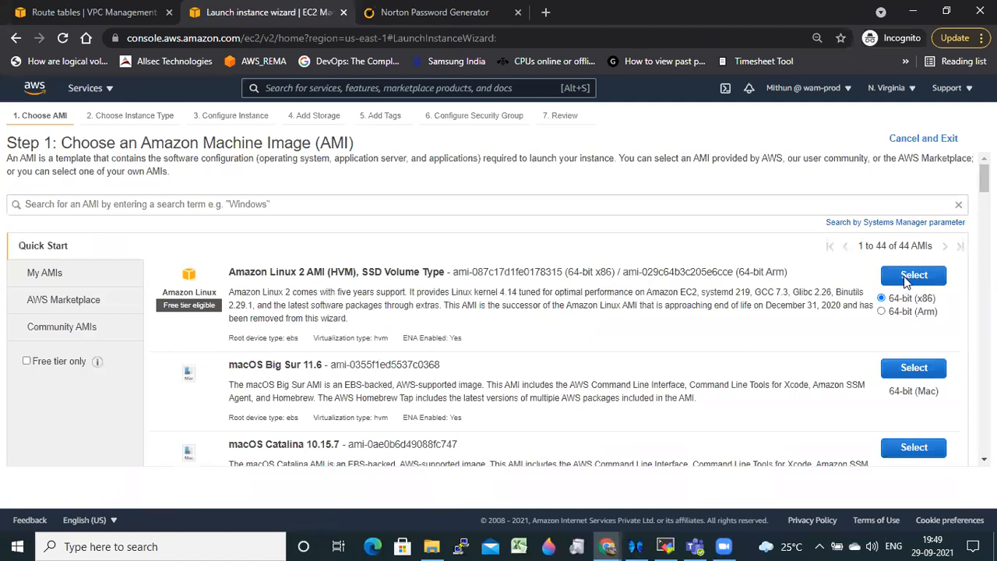
pyautogui.click(904, 276)
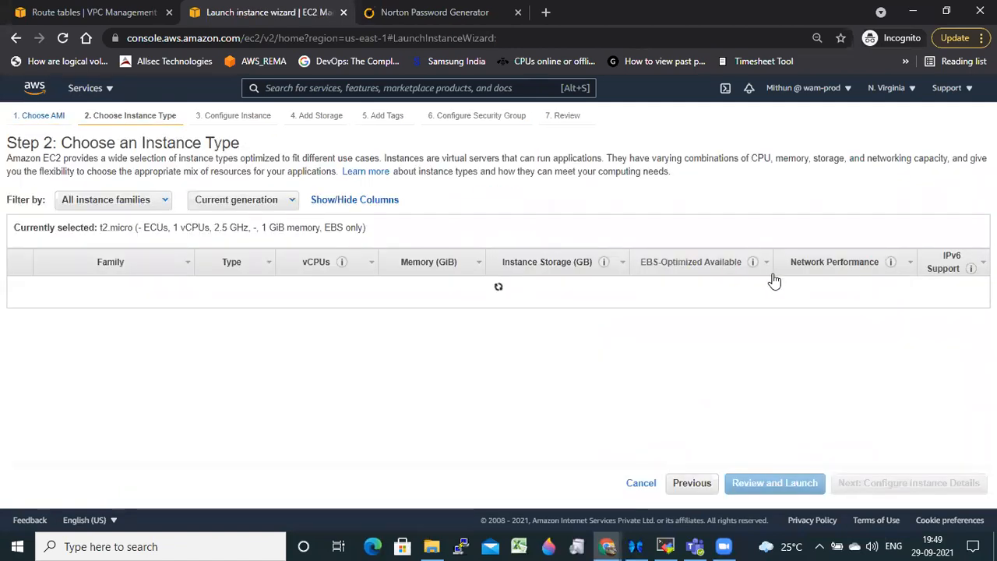
pyautogui.click(923, 495)
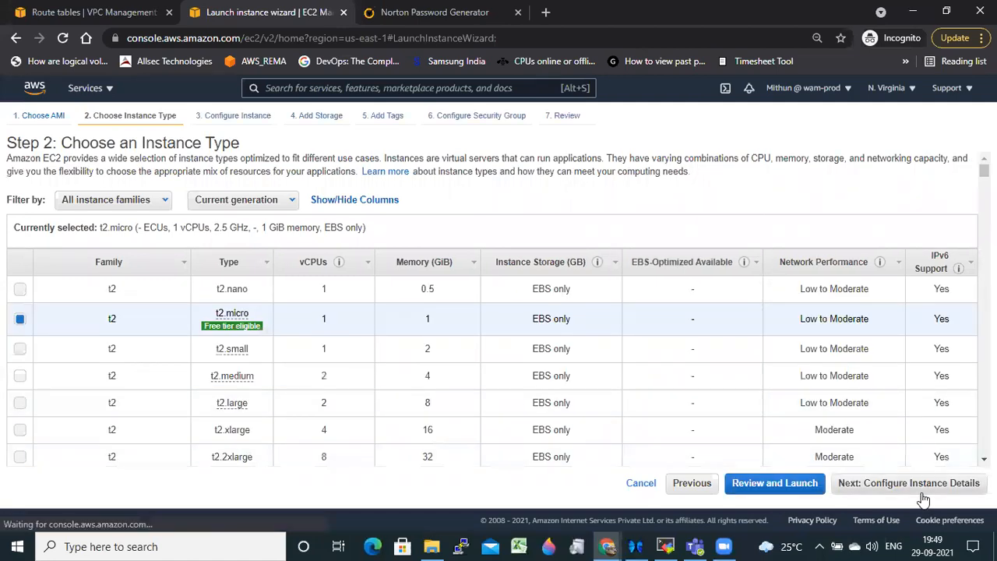
# - Place the instance in VPC-DEV's Subnet-1 with auto-assign public IP enabled, and continue to the storage settings
pyautogui.click(311, 246)
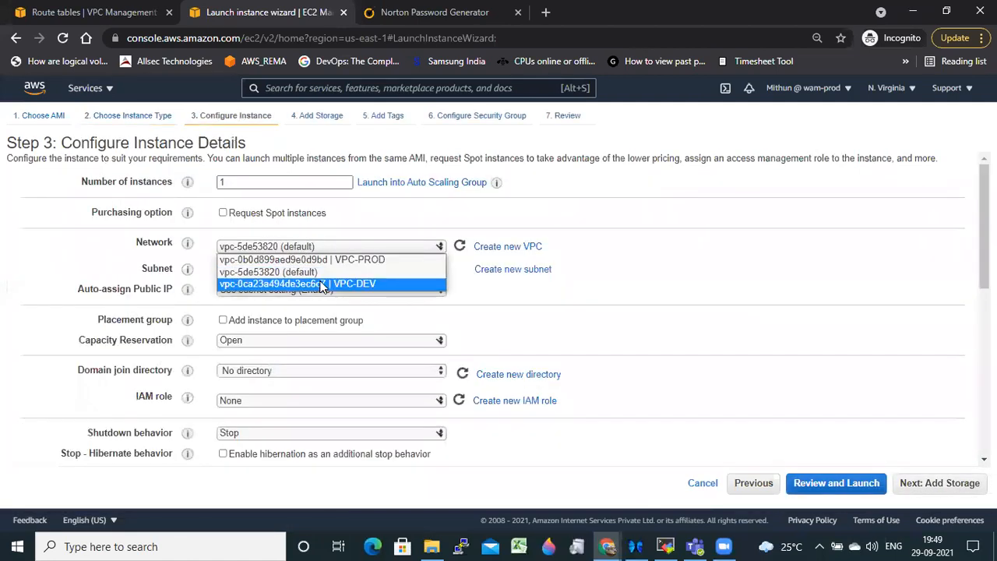
pyautogui.click(321, 285)
pyautogui.click(323, 270)
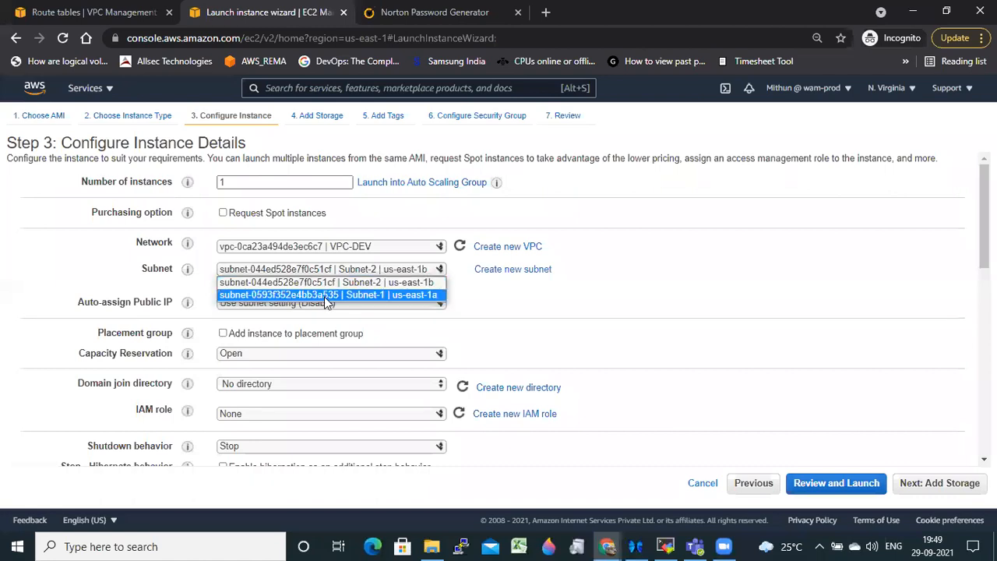
pyautogui.click(316, 293)
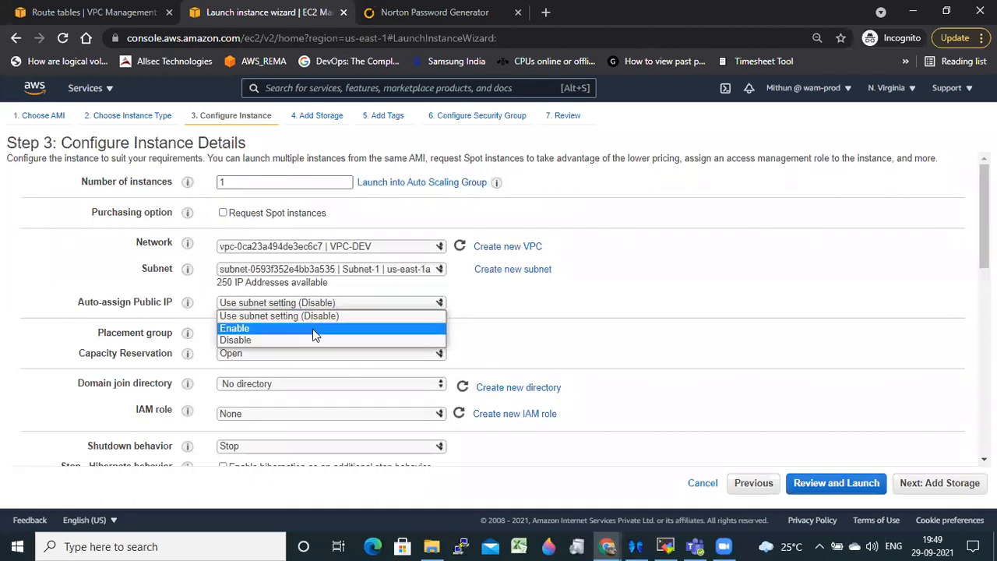
pyautogui.click(313, 325)
pyautogui.scroll(-5, 913, 400)
pyautogui.click(950, 486)
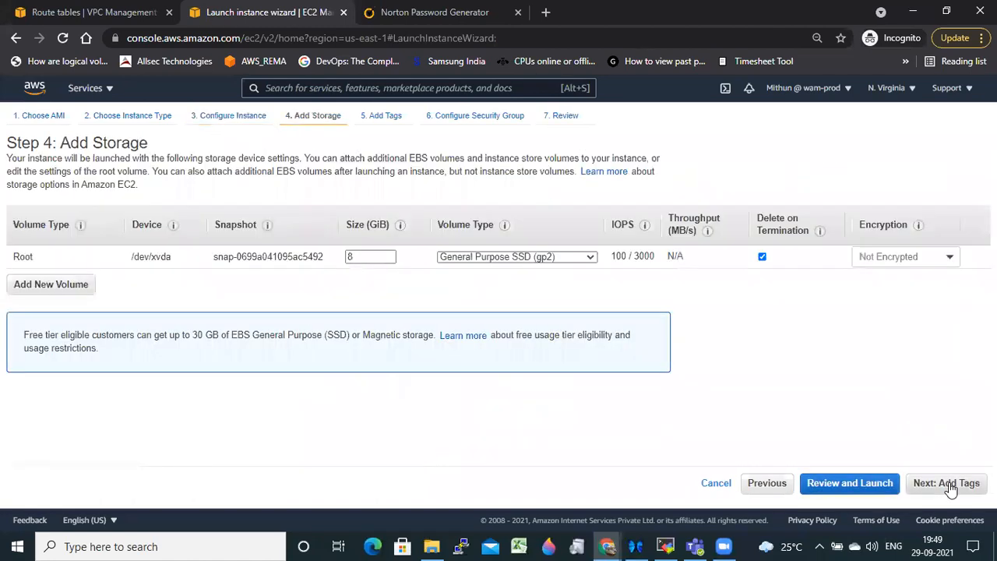
# - Keep the default storage, set the Name tag's value to Public-server and continue to the security group settings
pyautogui.click(947, 484)
pyautogui.click(452, 285)
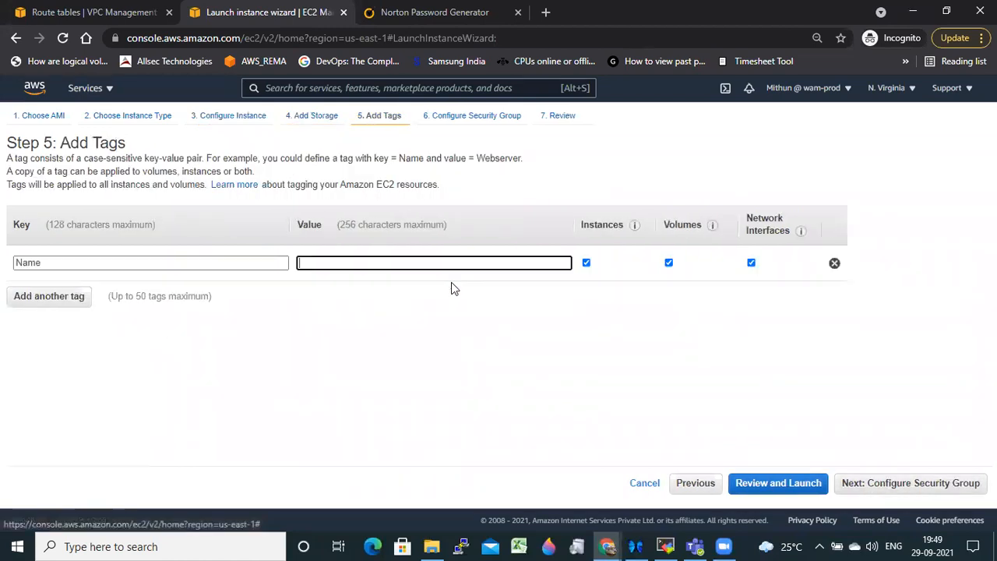
pyautogui.write('pu')
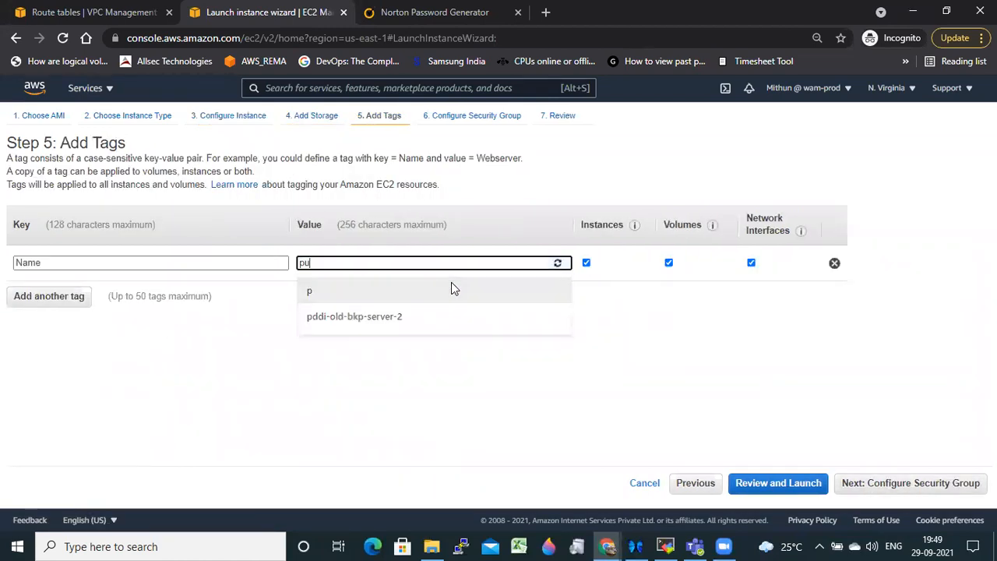
pyautogui.write('blic-su')
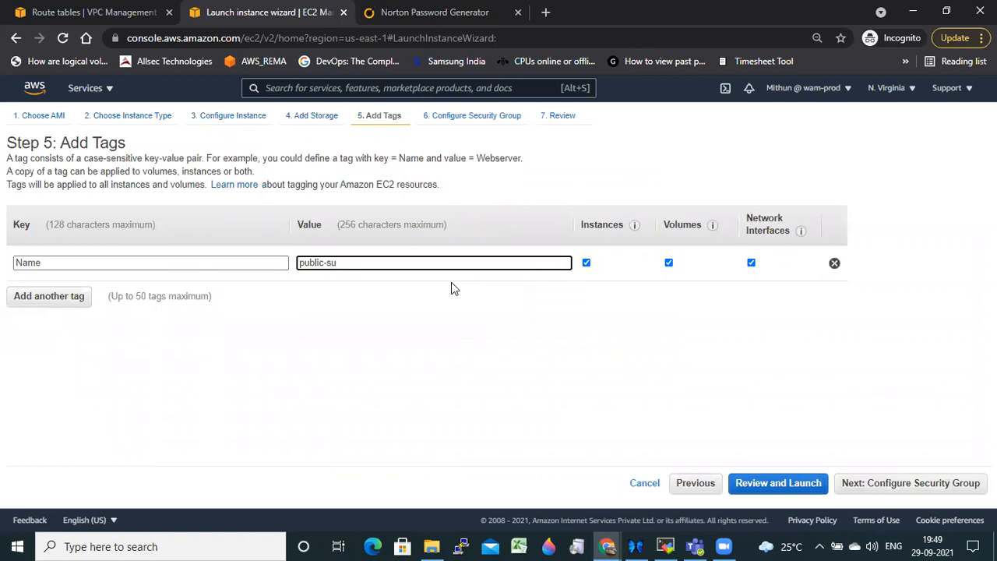
pyautogui.press('BackSpace')
pyautogui.write('erve')
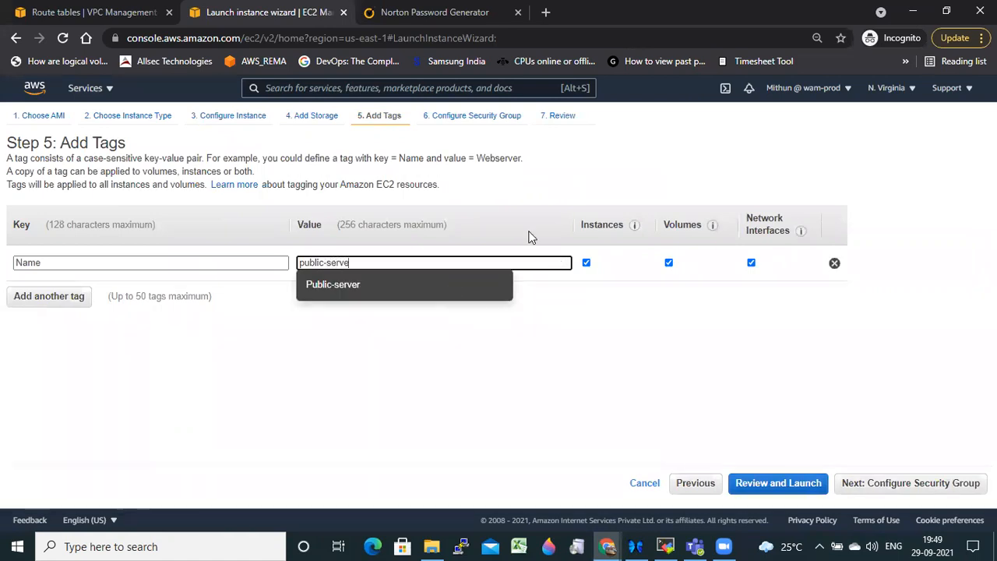
pyautogui.click(444, 284)
pyautogui.click(919, 487)
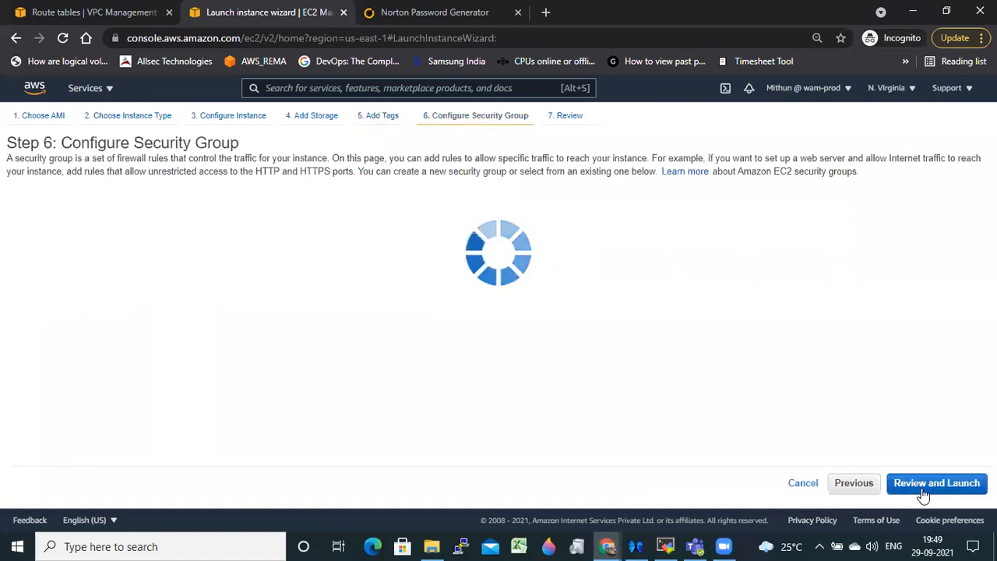
# - Assign the existing DEV-SG security group, review the instance configuration and proceed to the key pair selection for launch
pyautogui.click(217, 210)
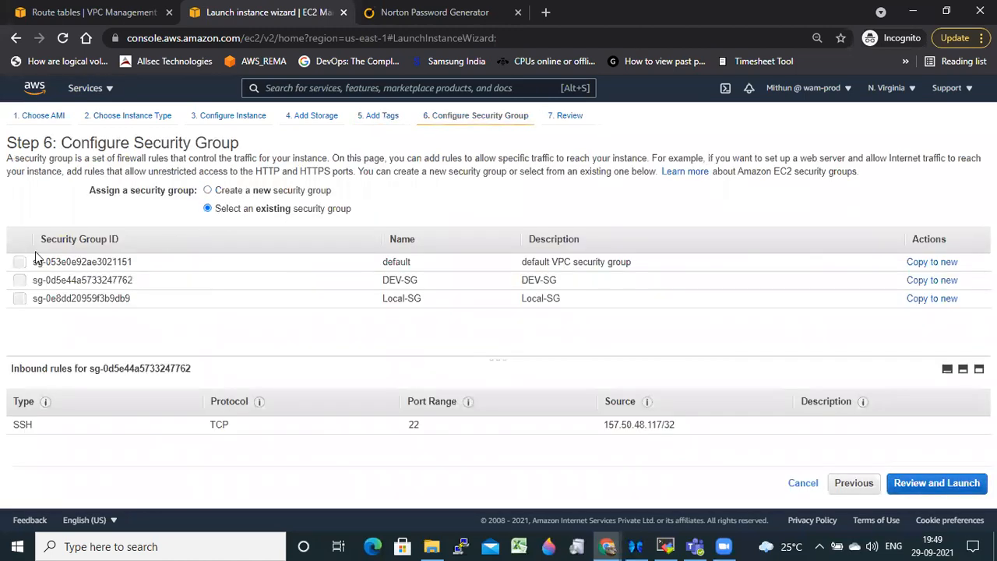
pyautogui.click(19, 280)
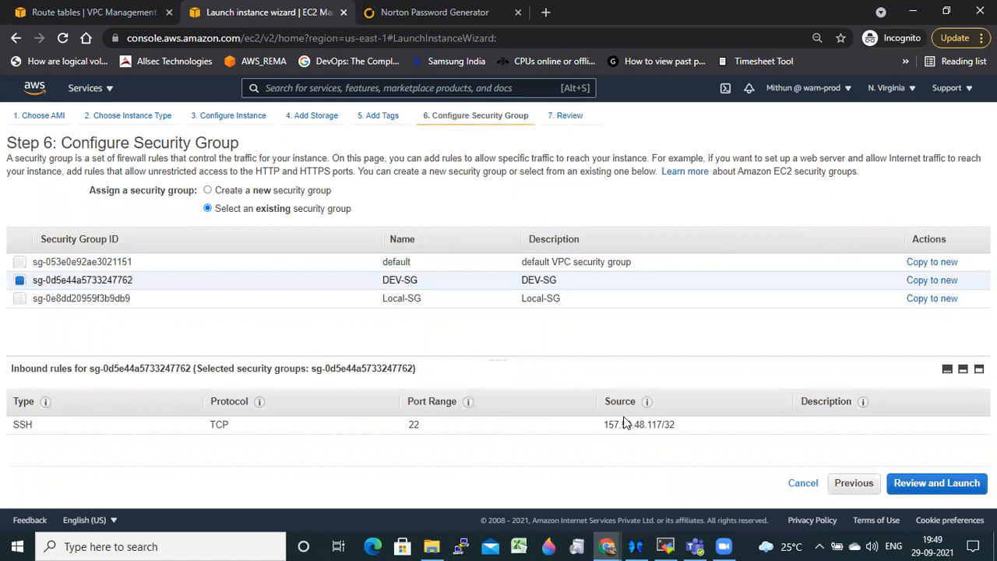
pyautogui.click(904, 489)
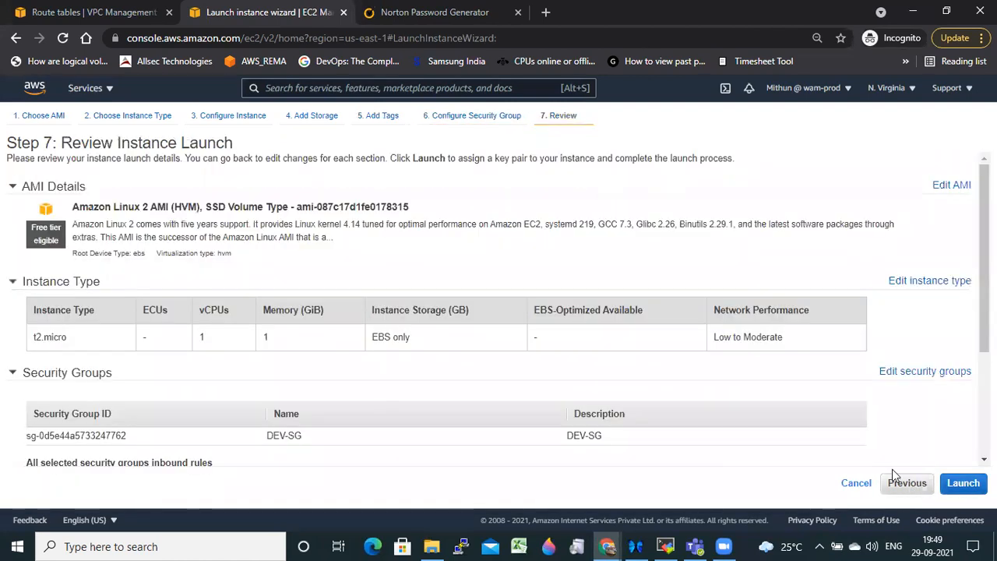
pyautogui.scroll(-3, 717, 426)
pyautogui.click(944, 483)
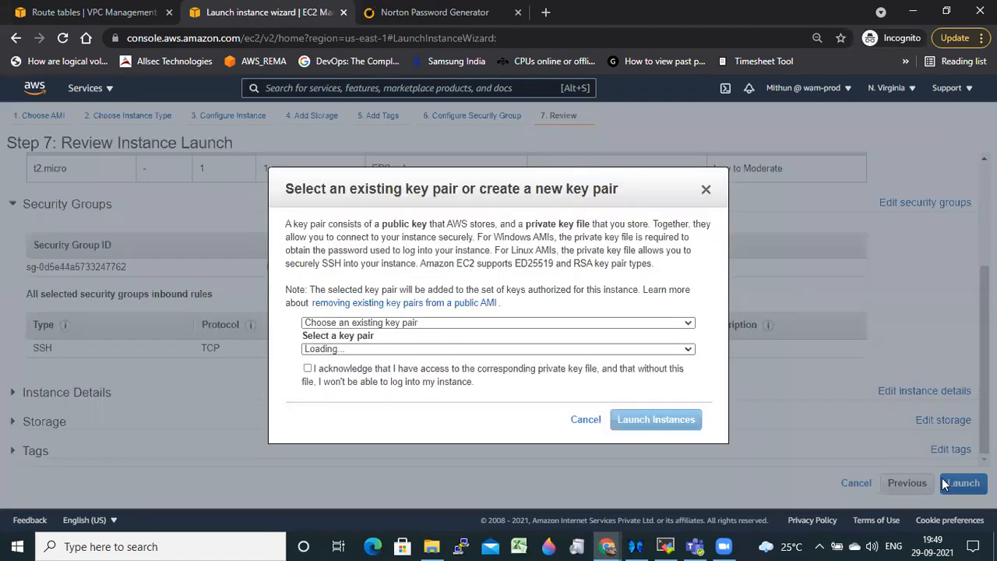
pyautogui.click(323, 349)
pyautogui.click(592, 292)
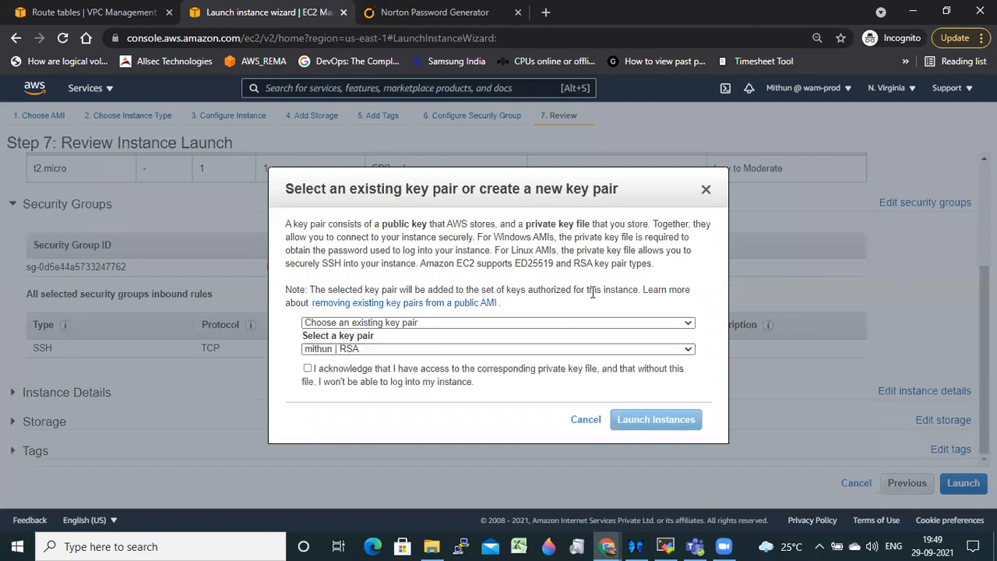
pyautogui.click(307, 370)
pyautogui.click(371, 347)
pyautogui.click(371, 351)
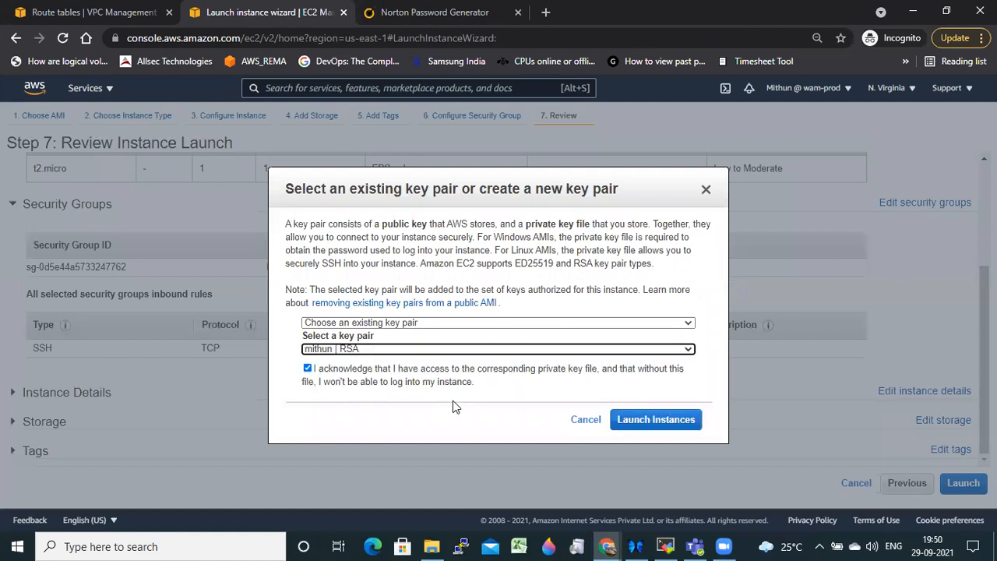
# - Create a new RSA key pair named NV- plus the owner's first name, download its private key file and launch the instance
pyautogui.click(366, 322)
pyautogui.click(369, 346)
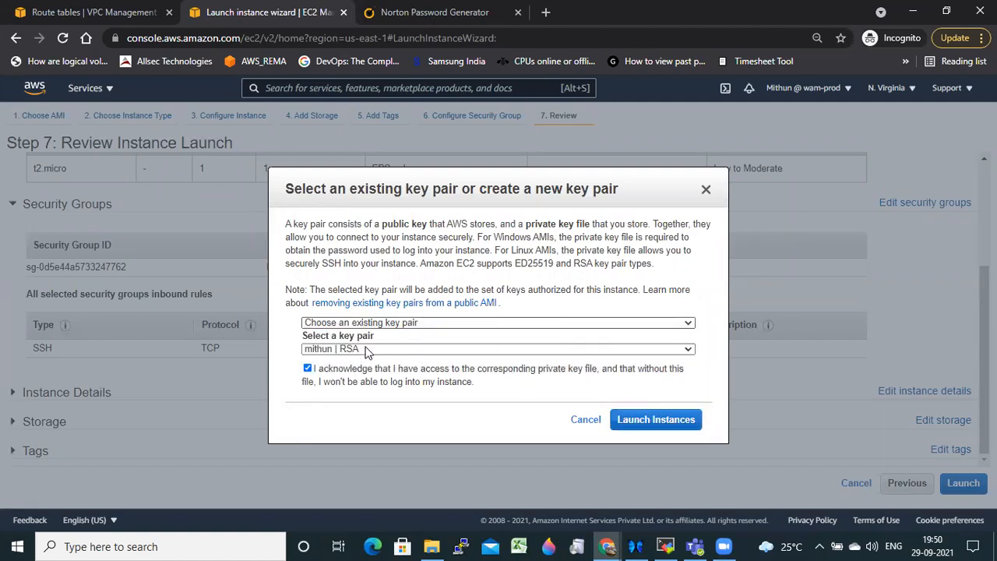
pyautogui.click(333, 378)
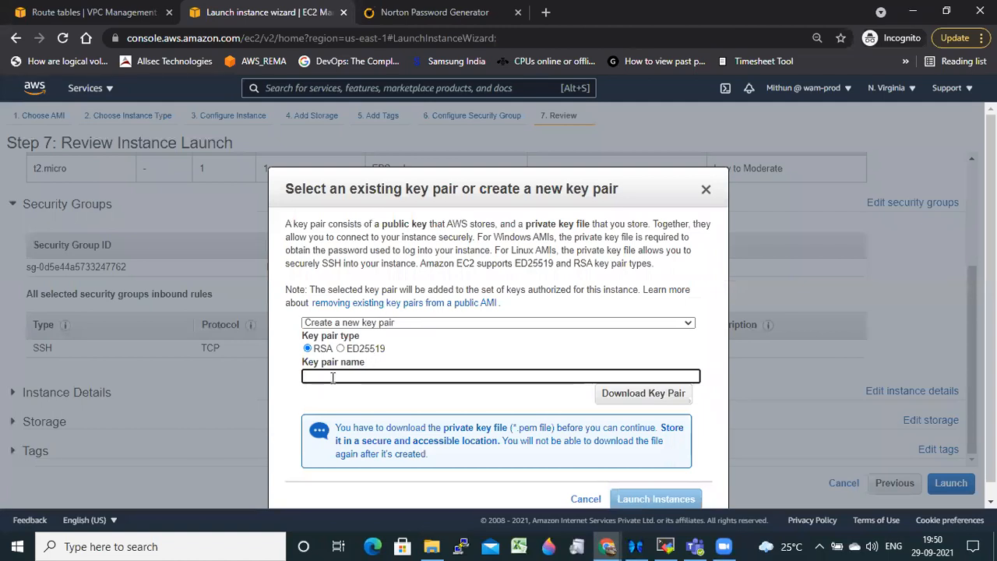
pyautogui.write('NV-mithun')
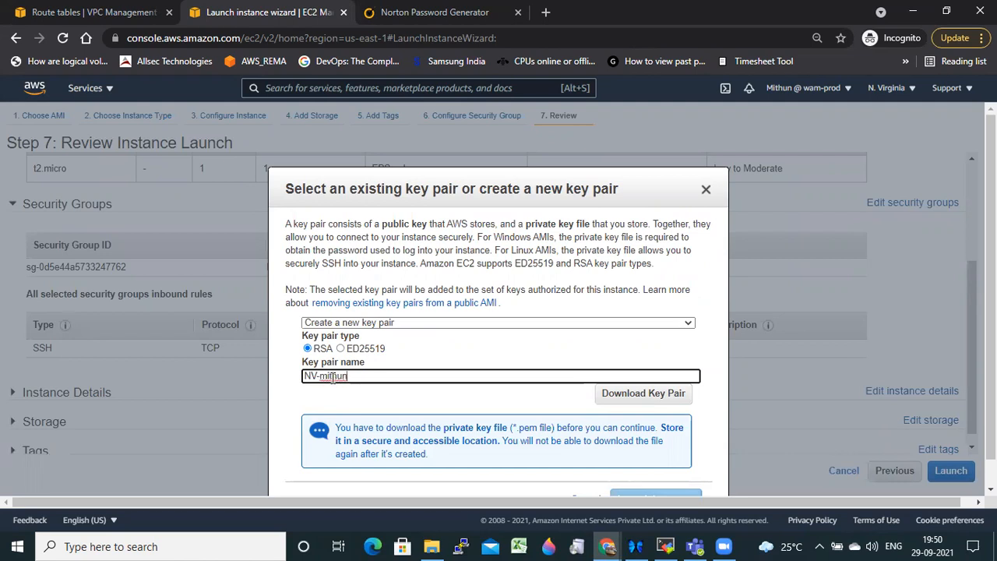
pyautogui.click(622, 394)
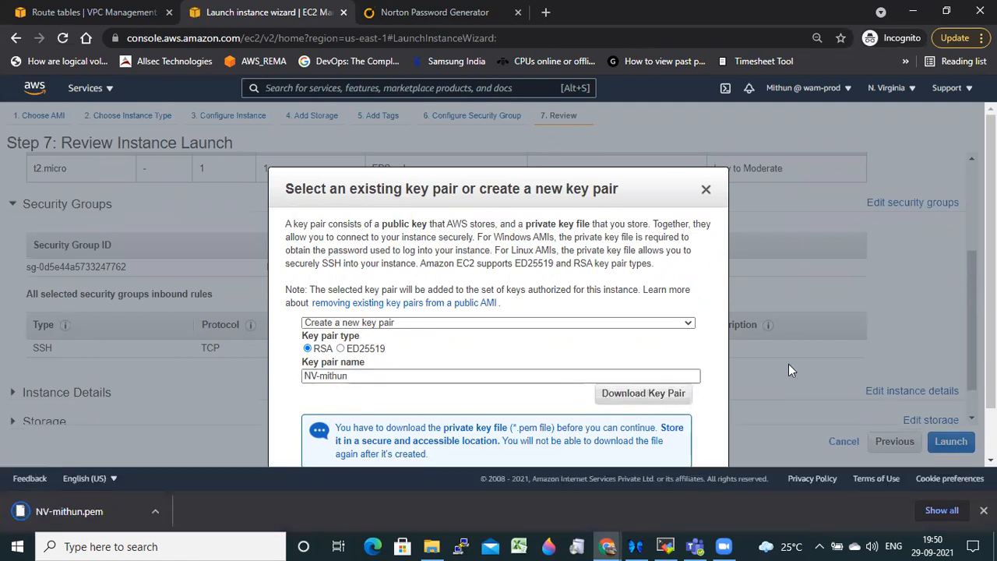
pyautogui.scroll(-1, 789, 364)
pyautogui.click(660, 442)
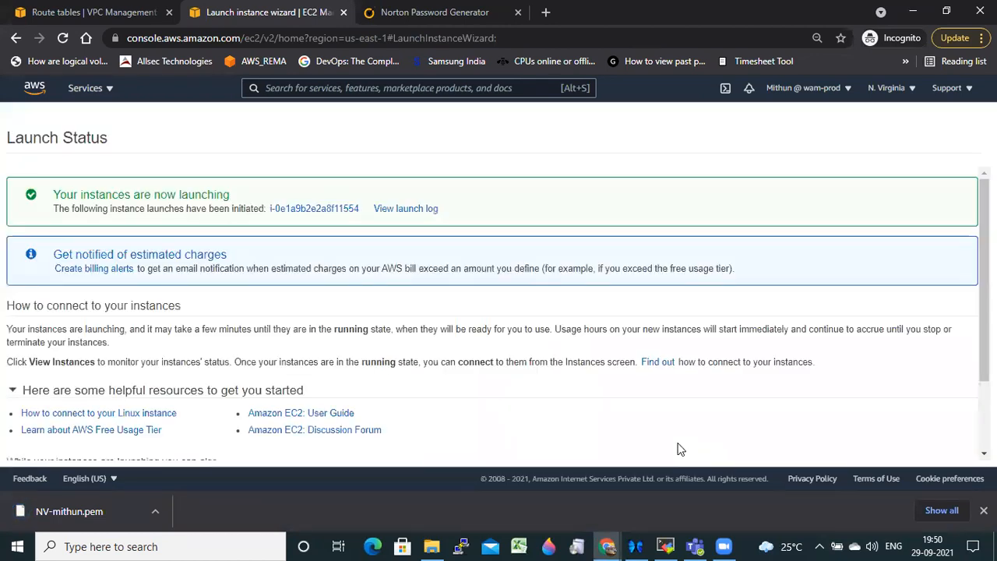
# - Copy the launched instance's public IPv4 address and use it as the remote host of a new SSH session in MobaXterm
pyautogui.click(305, 211)
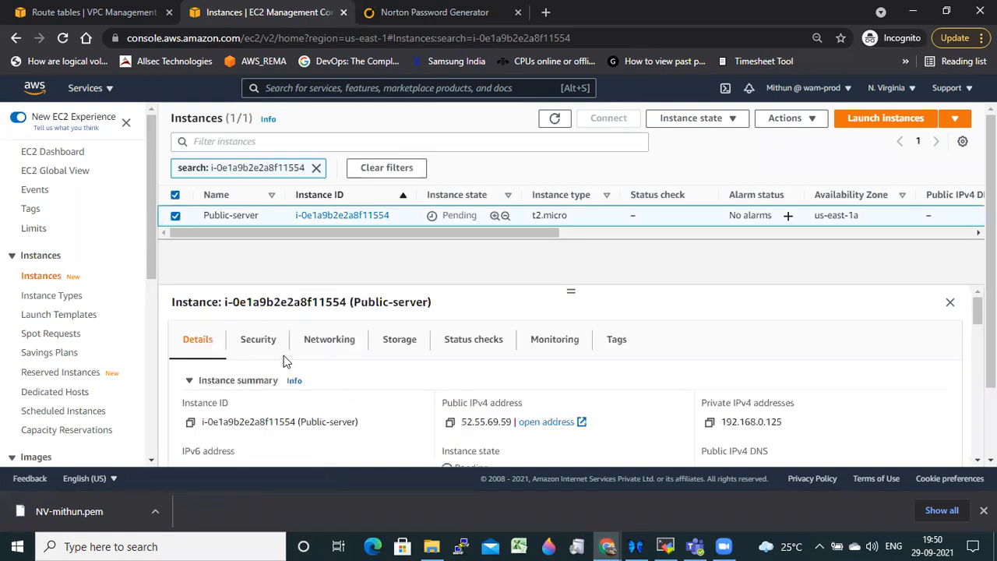
pyautogui.click(450, 422)
pyautogui.click(666, 545)
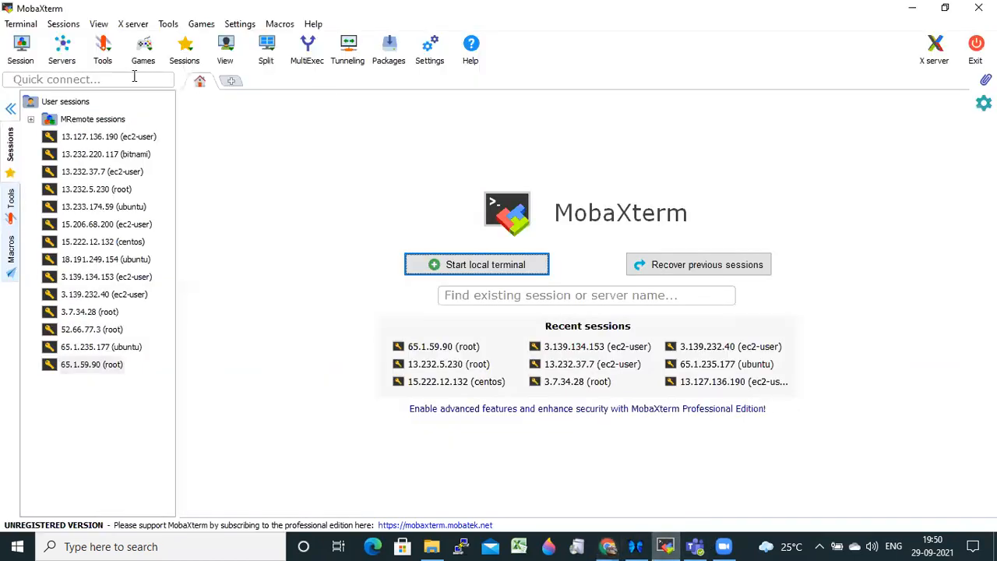
pyautogui.click(37, 59)
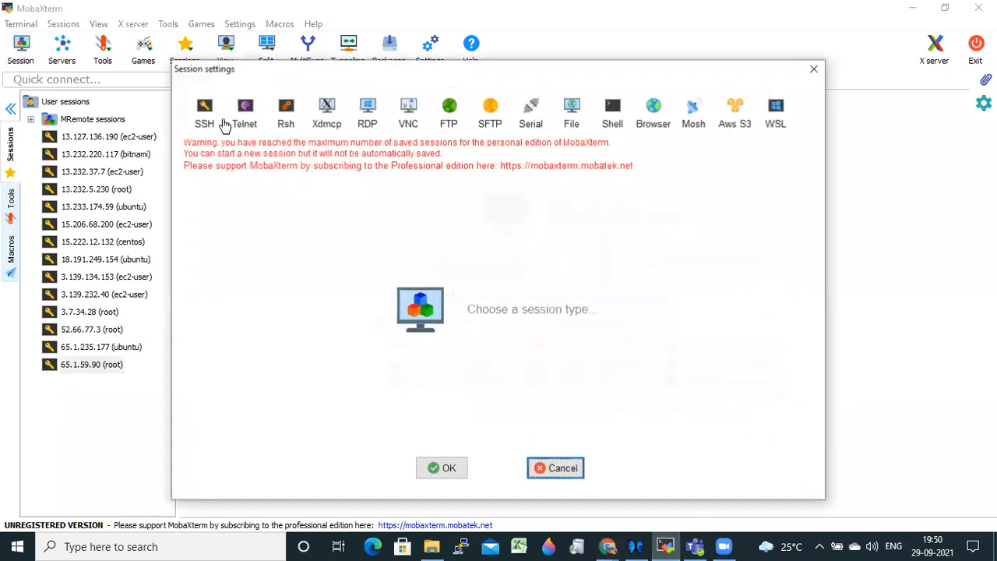
pyautogui.click(205, 116)
pyautogui.hotkey('ctrl', 'v')
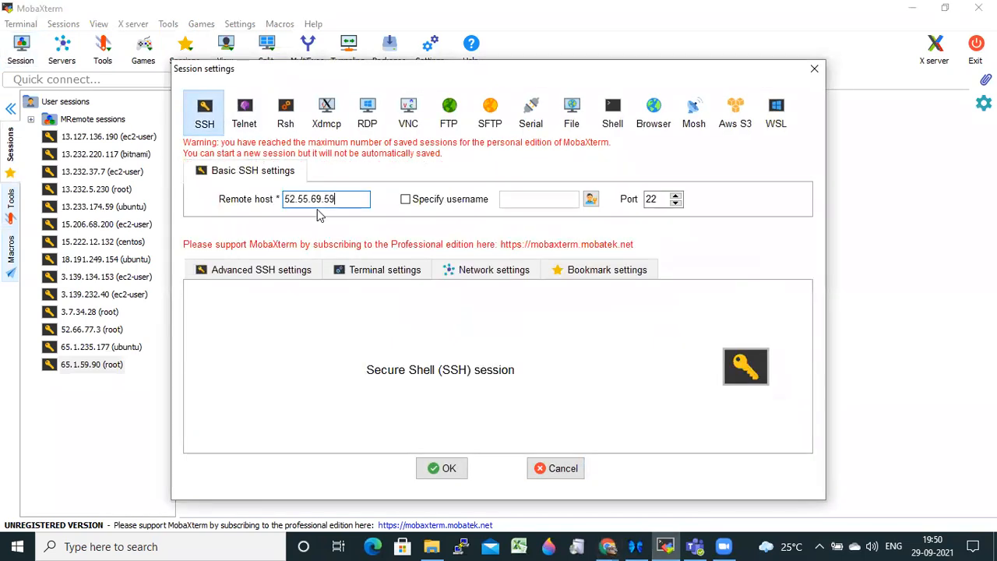
# - Specify the username ec2-user, use the downloaded NV .pem file from Downloads as the private key and start the SSH session
pyautogui.click(405, 200)
pyautogui.write('ec2-user')
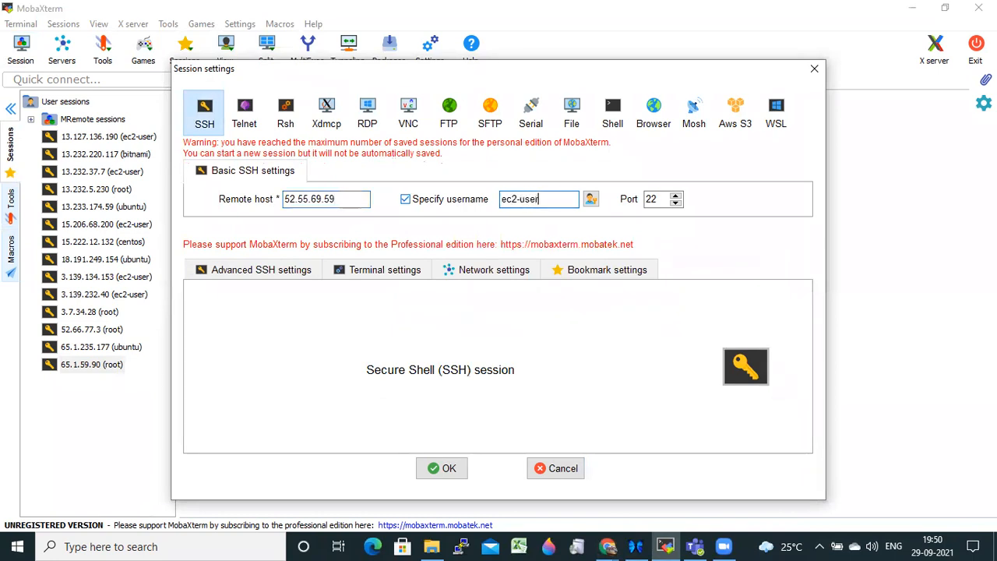
pyautogui.click(265, 271)
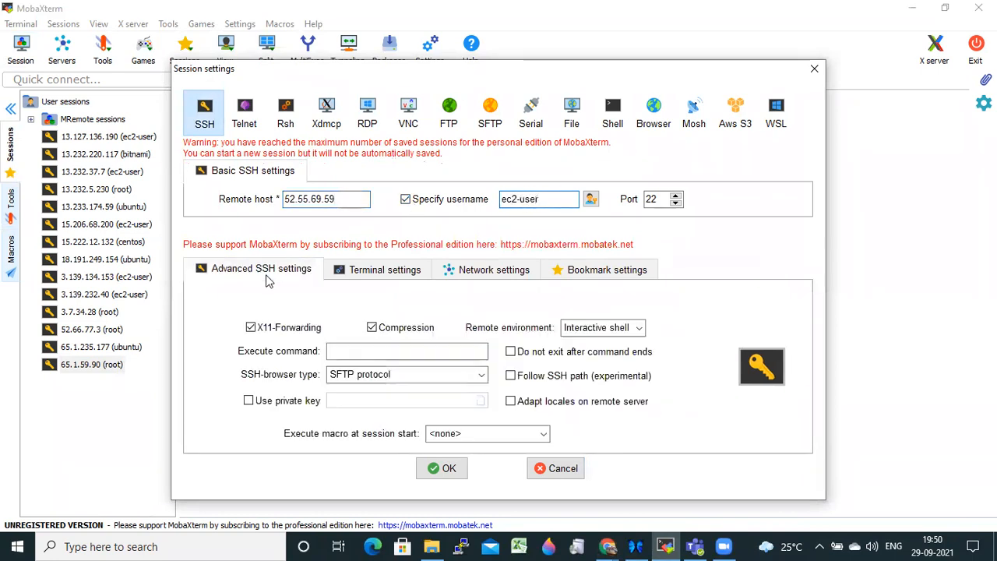
pyautogui.click(248, 400)
pyautogui.click(481, 402)
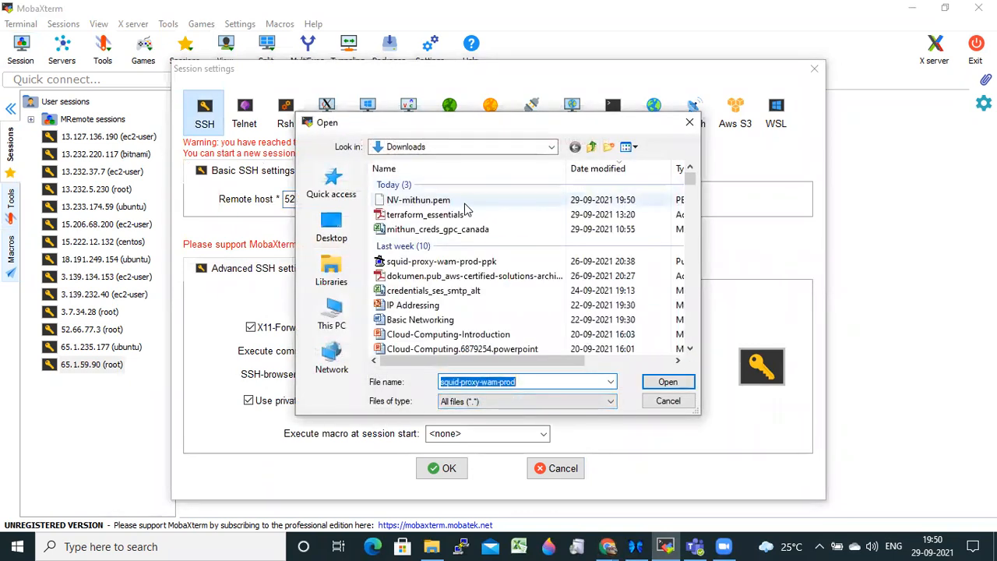
pyautogui.doubleClick(436, 200)
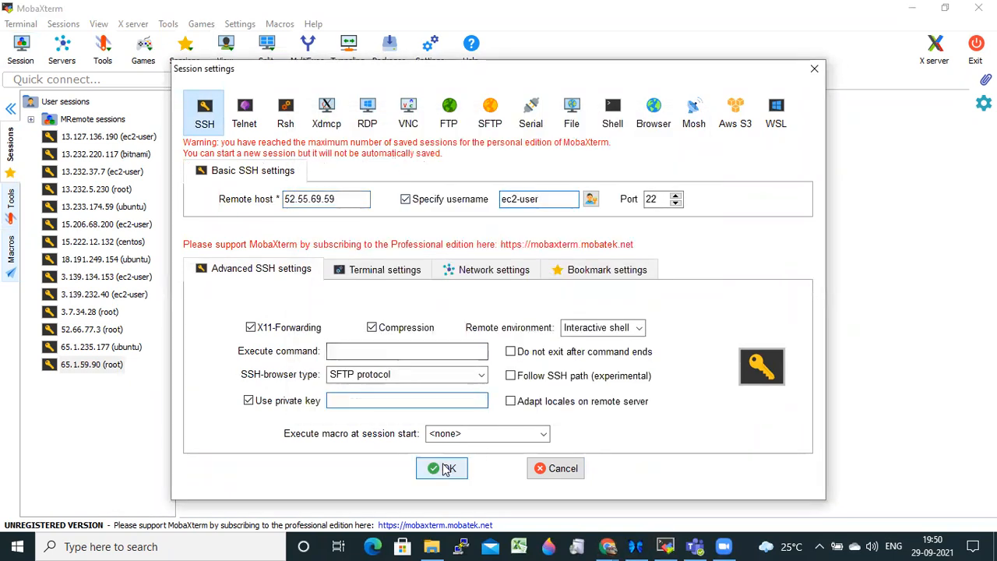
pyautogui.click(444, 468)
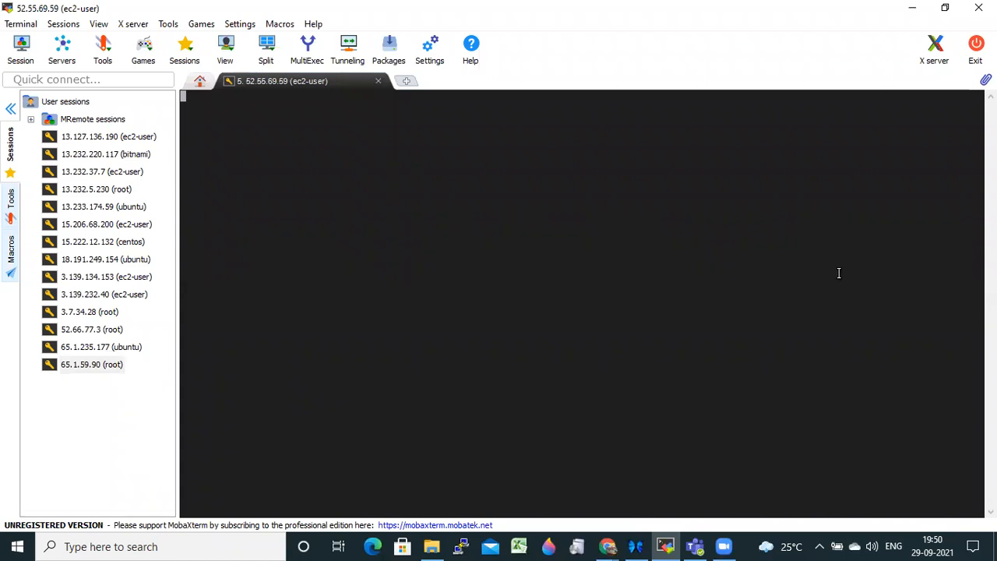
# - Switch to Chrome, refresh the instances list, reselect Public-server to check its state and return to the MobaXterm session
pyautogui.click(912, 8)
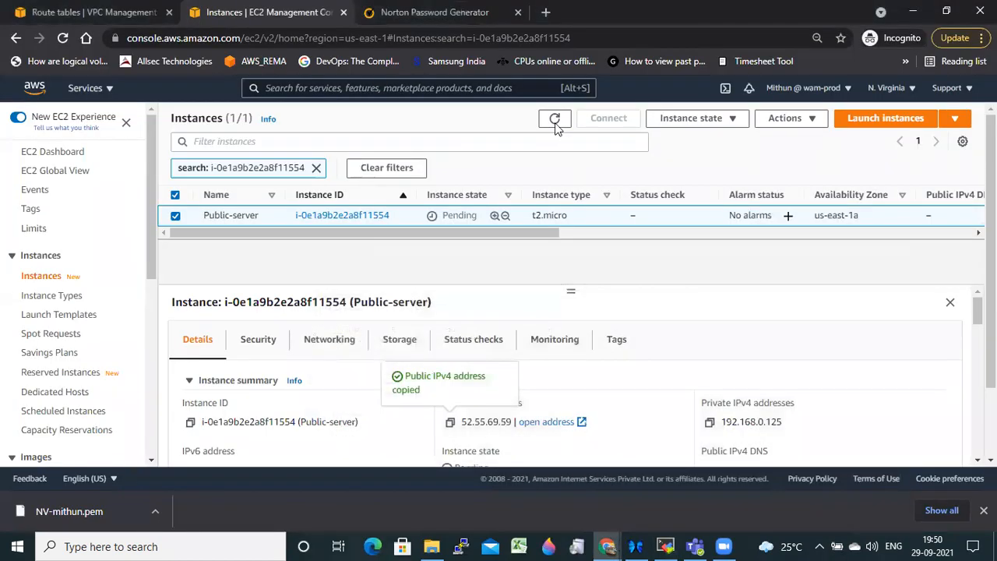
pyautogui.click(554, 118)
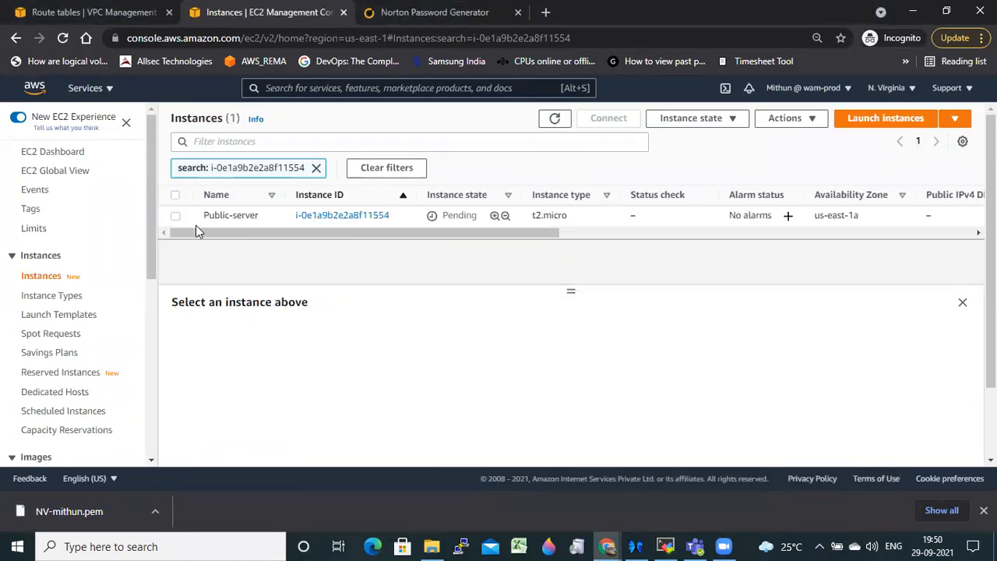
pyautogui.click(175, 216)
pyautogui.click(665, 545)
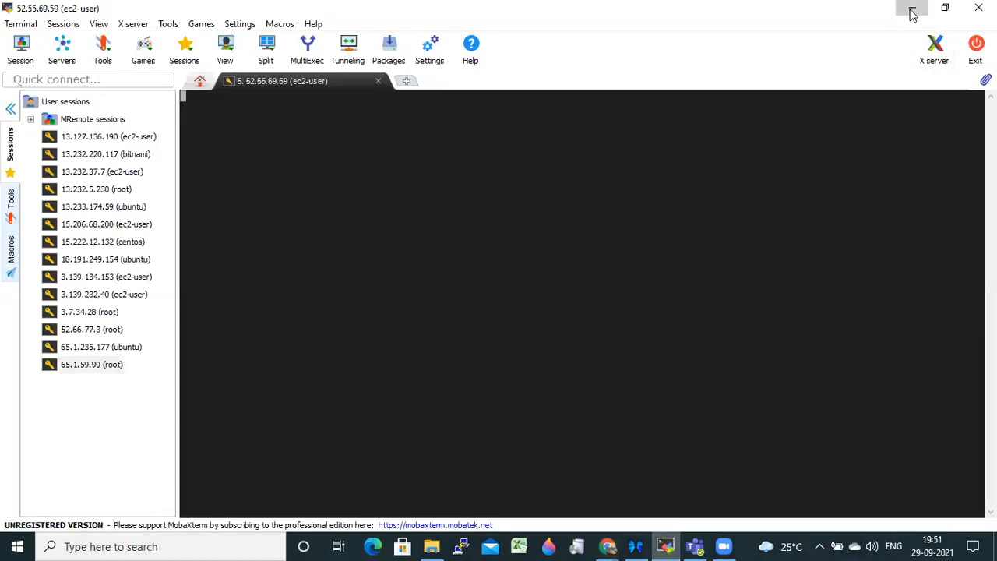
# - Remove the instance ID filter from the EC2 instances list in Chrome, and check the SSH connection in MobaXterm again
pyautogui.click(914, 14)
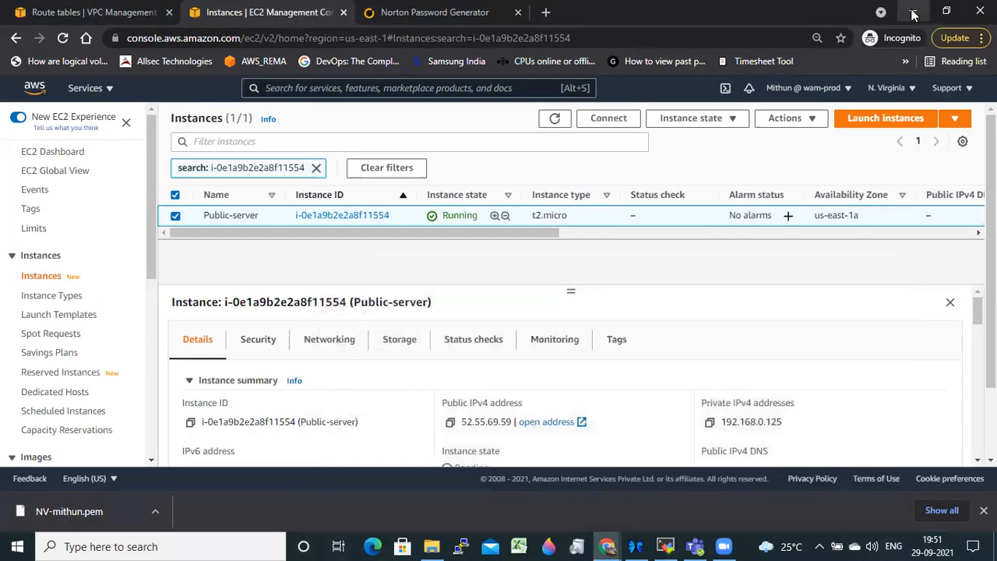
pyautogui.click(316, 167)
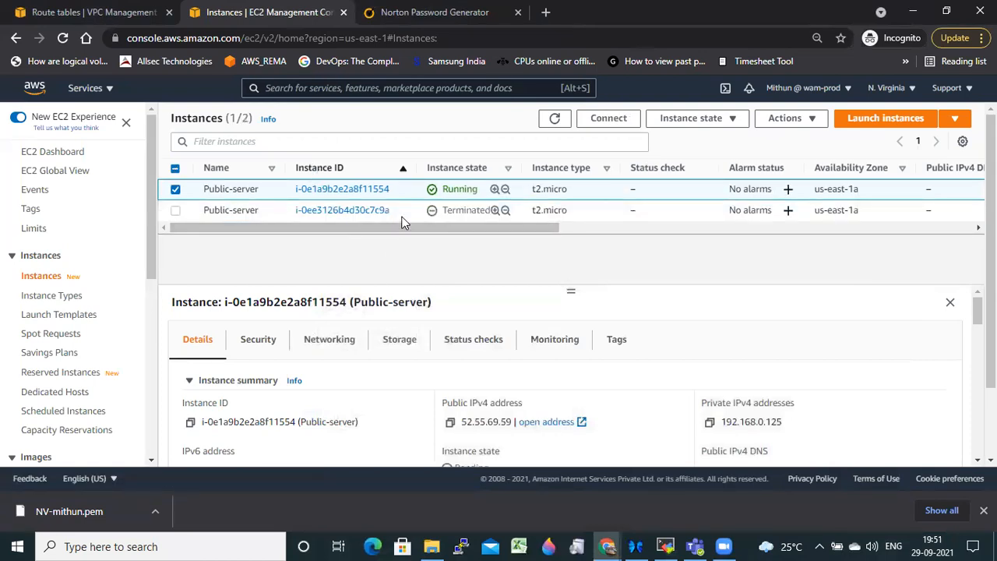
pyautogui.click(666, 546)
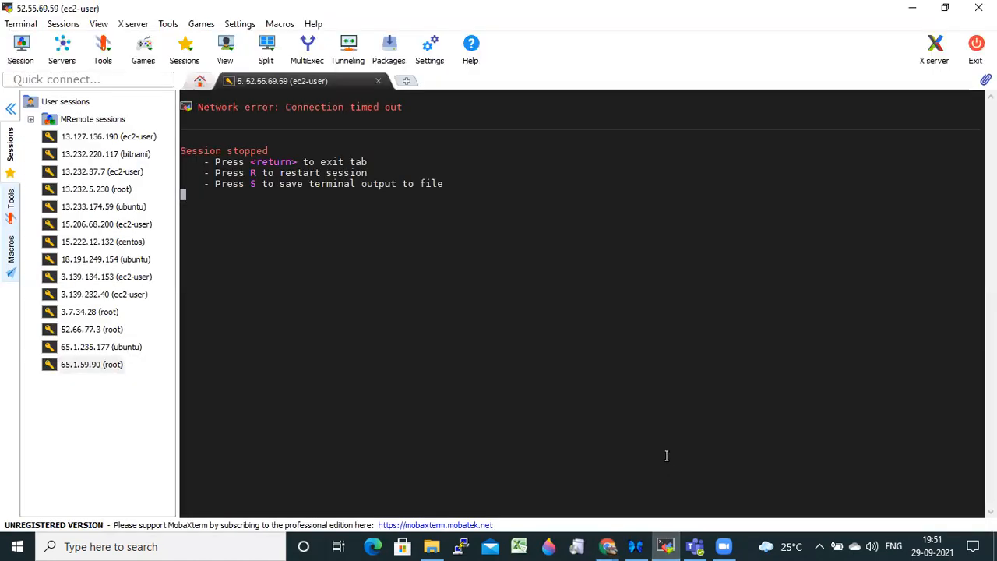
# - Restart the SSH session, switch to Chrome and examine the inbound rules of Public-server's security group
pyautogui.press('r')
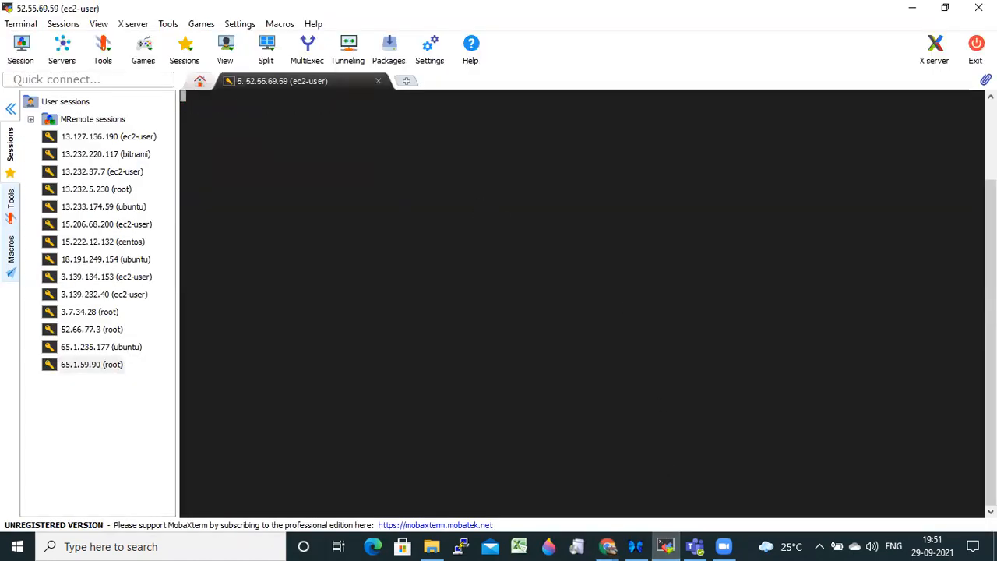
pyautogui.click(912, 8)
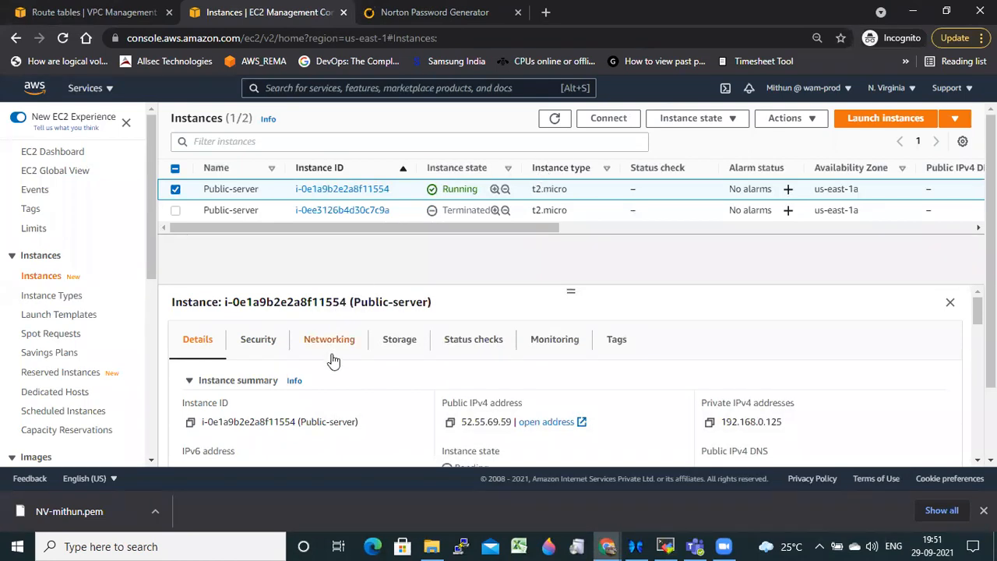
pyautogui.click(258, 348)
pyautogui.scroll(-3, 438, 387)
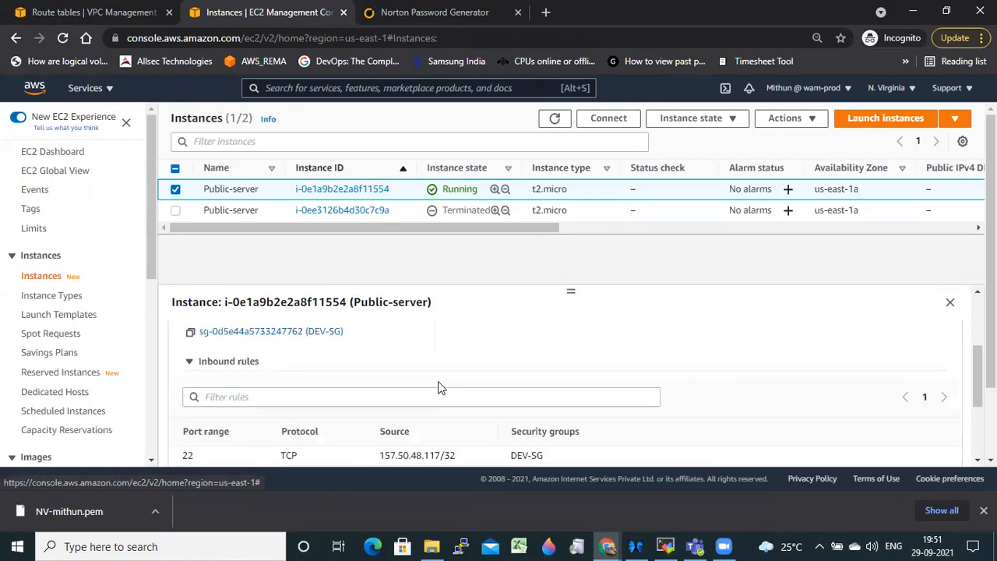
pyautogui.scroll(-2, 434, 373)
pyautogui.scroll(1, 425, 387)
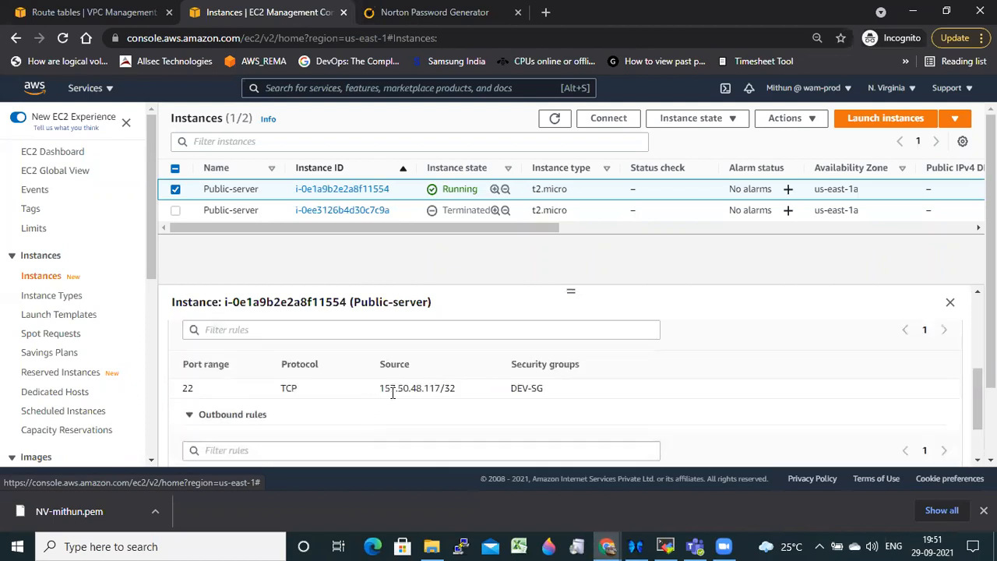
pyautogui.scroll(1, 416, 393)
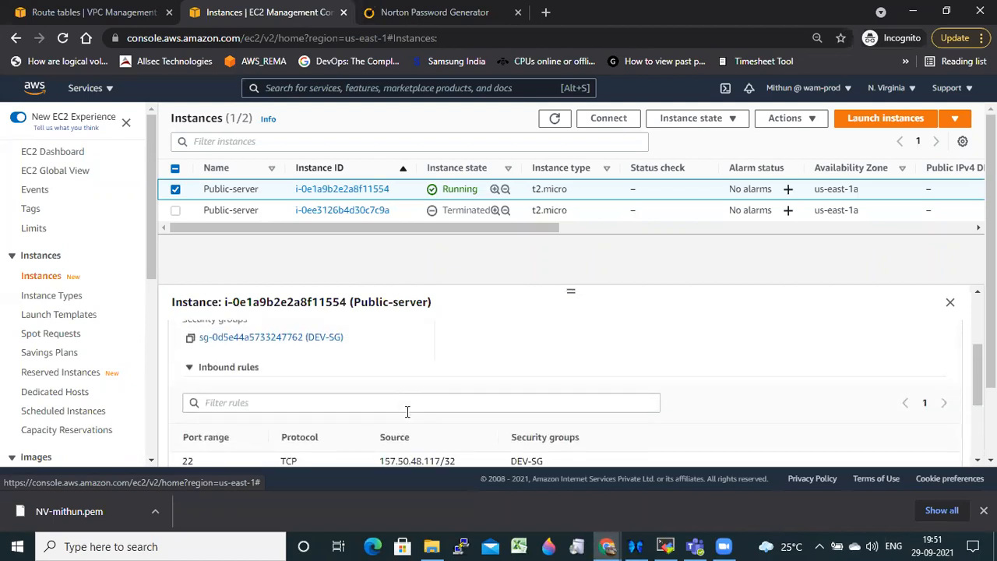
pyautogui.moveTo(381, 462); pyautogui.dragTo(413, 429)
pyautogui.scroll(2, 349, 396)
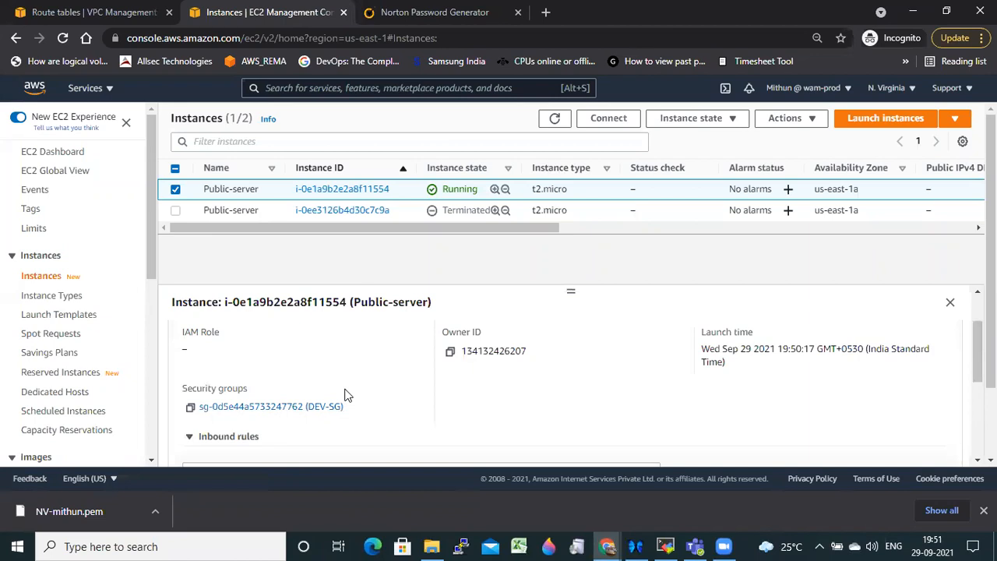
# - Open the DEV-SG security group, set the source of its inbound SSH rule to My IP and save the rules
pyautogui.click(218, 408)
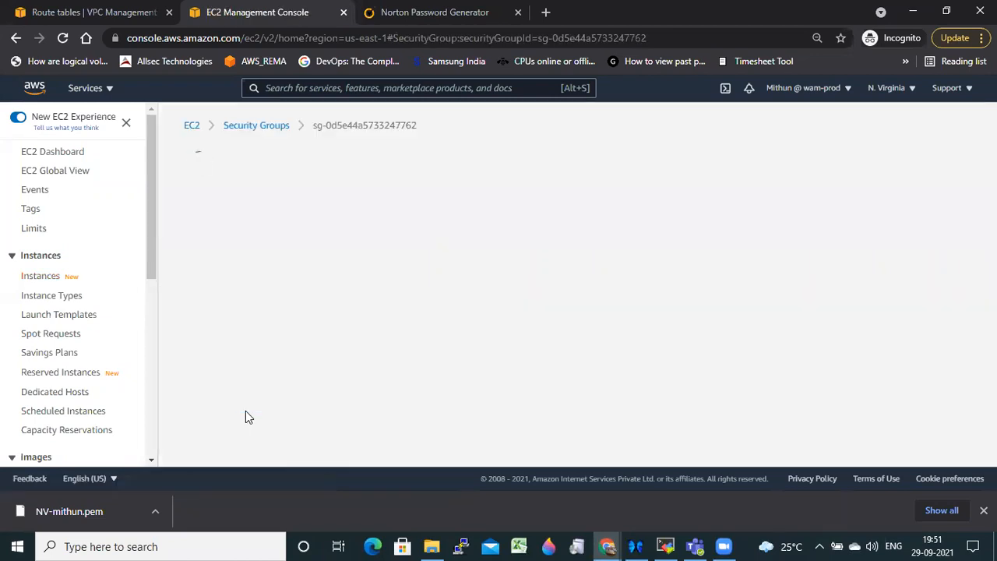
pyautogui.scroll(-2, 467, 386)
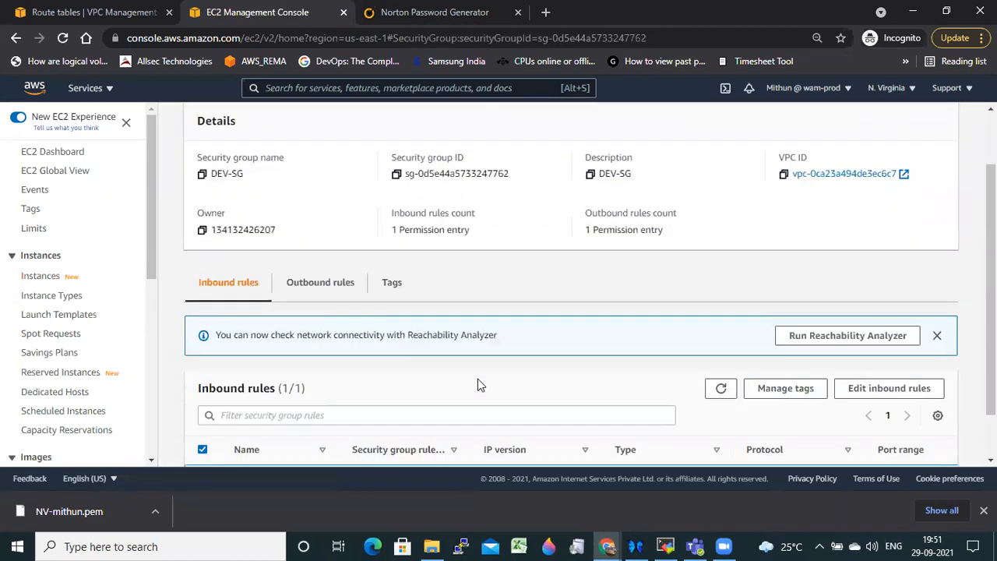
pyautogui.click(864, 394)
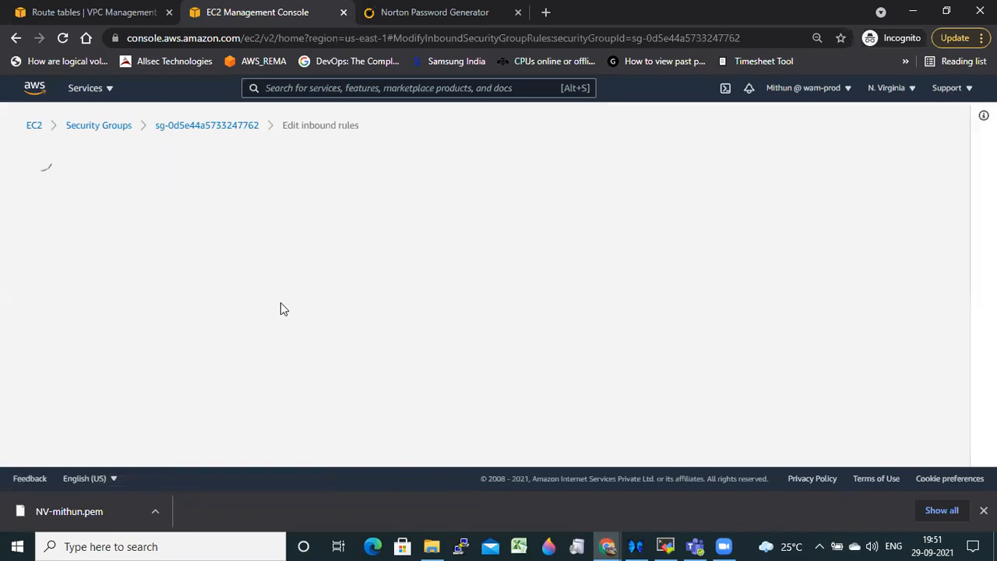
pyautogui.click(659, 324)
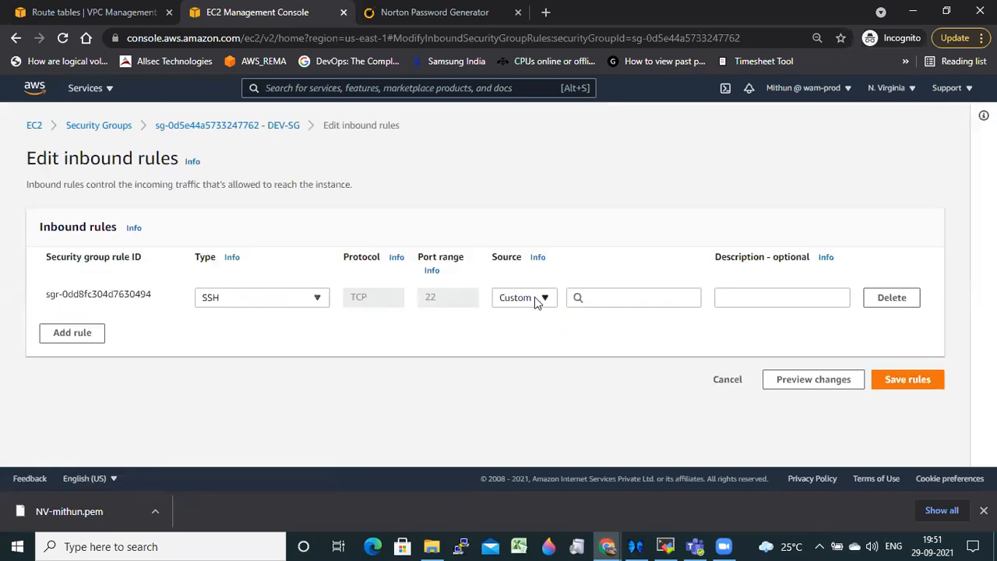
pyautogui.click(535, 302)
pyautogui.click(525, 401)
pyautogui.moveTo(573, 331); pyautogui.dragTo(653, 337)
pyautogui.click(762, 339)
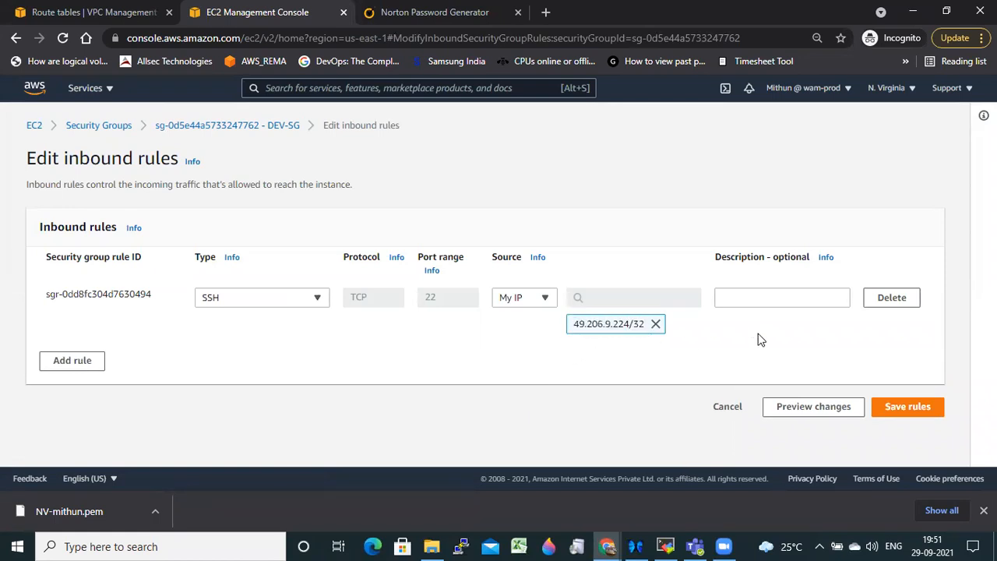
pyautogui.click(906, 407)
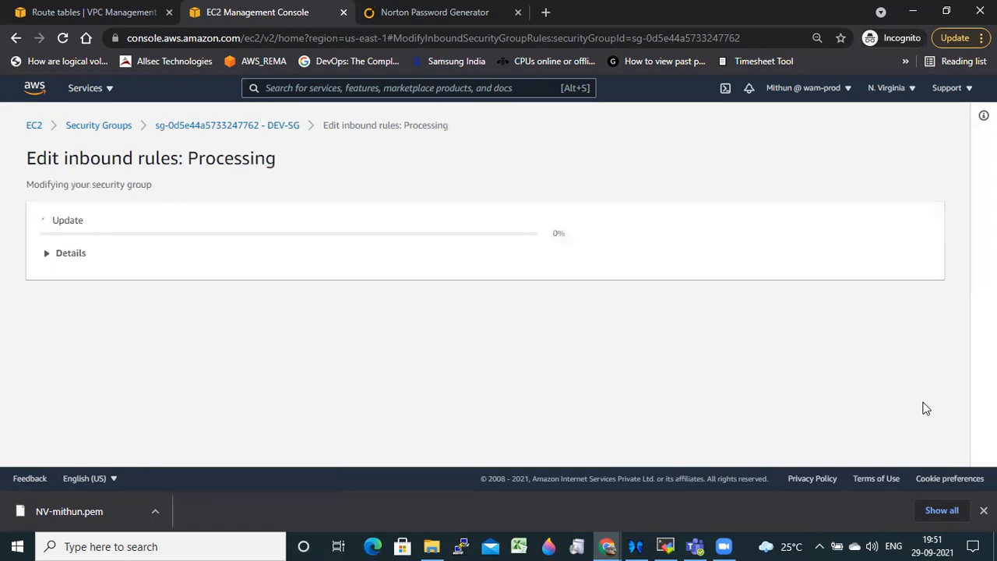
# - Switch to MobaXterm, restart the SSH session, become root with sudo su - and list the home directory with ls
pyautogui.click(666, 546)
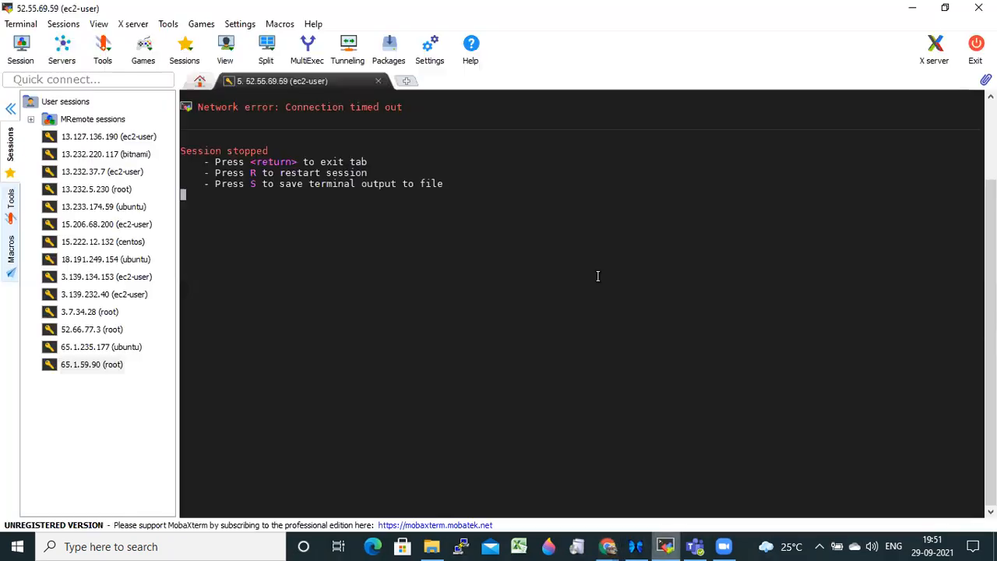
pyautogui.press('r')
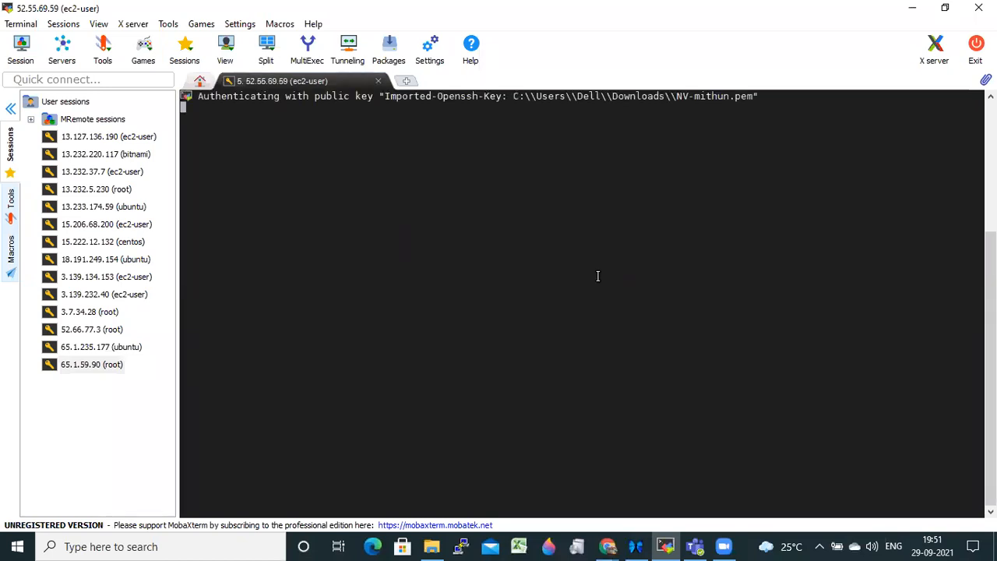
pyautogui.write('sudo su -')
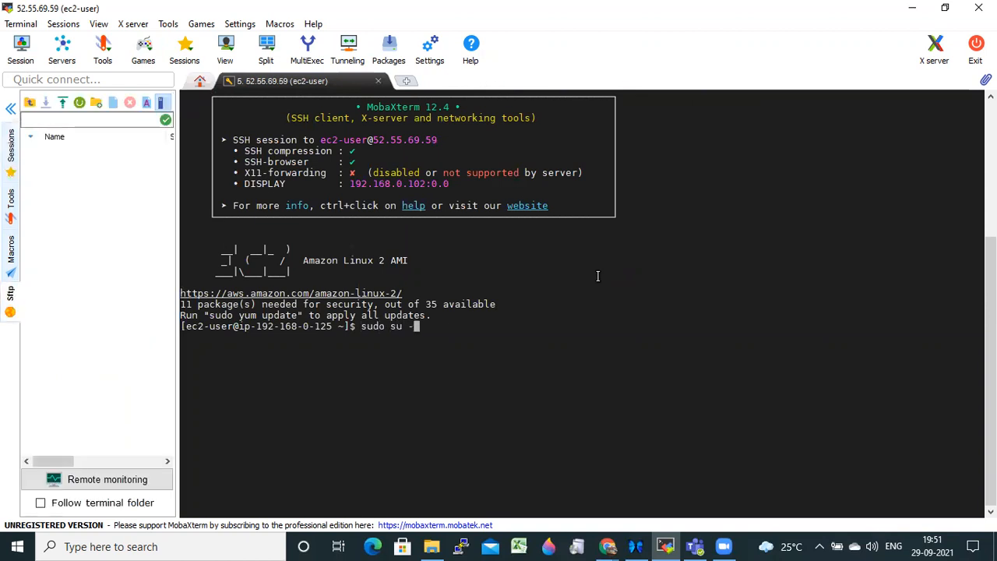
pyautogui.press('Return')
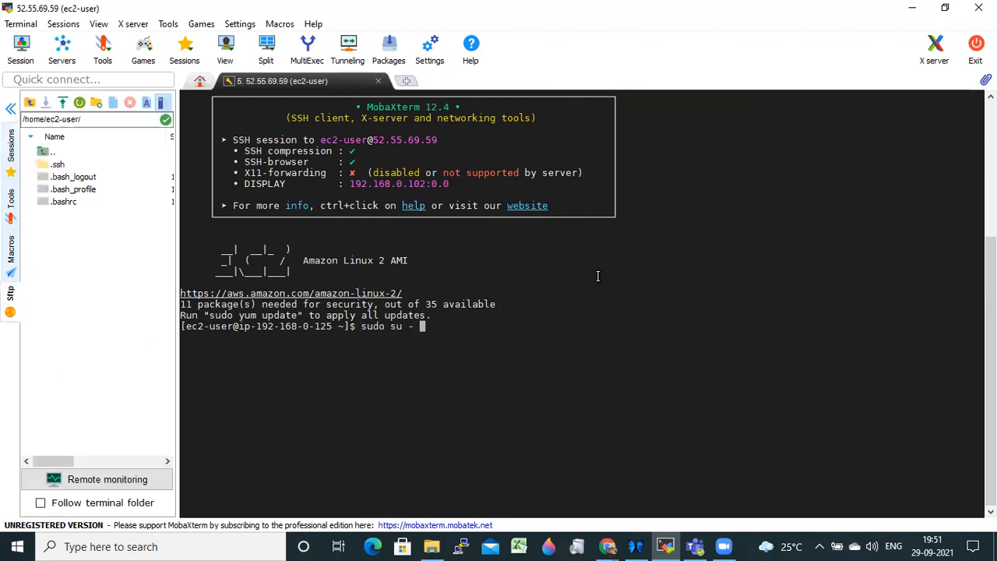
pyautogui.write('ls')
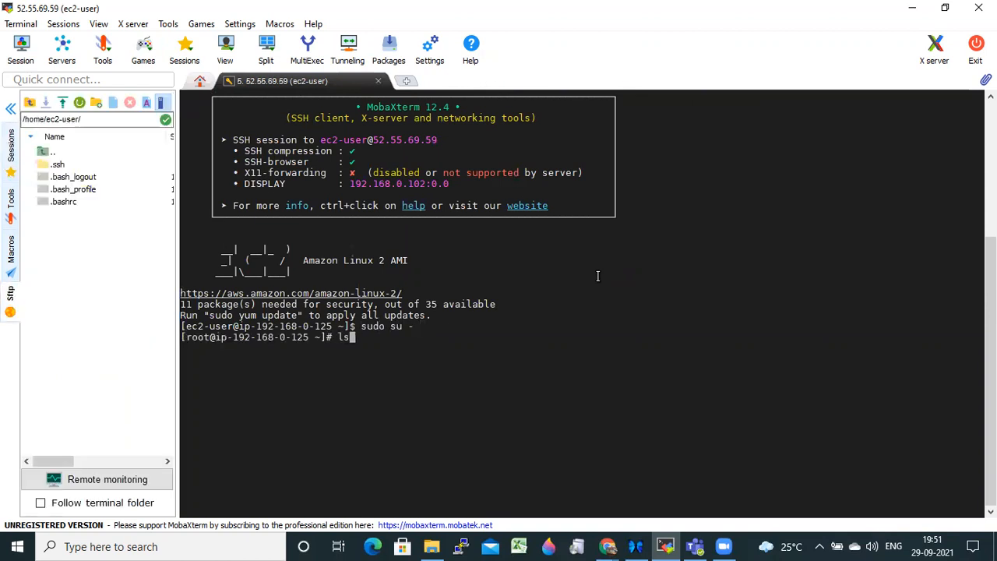
pyautogui.press('Return')
pyautogui.write('ping')
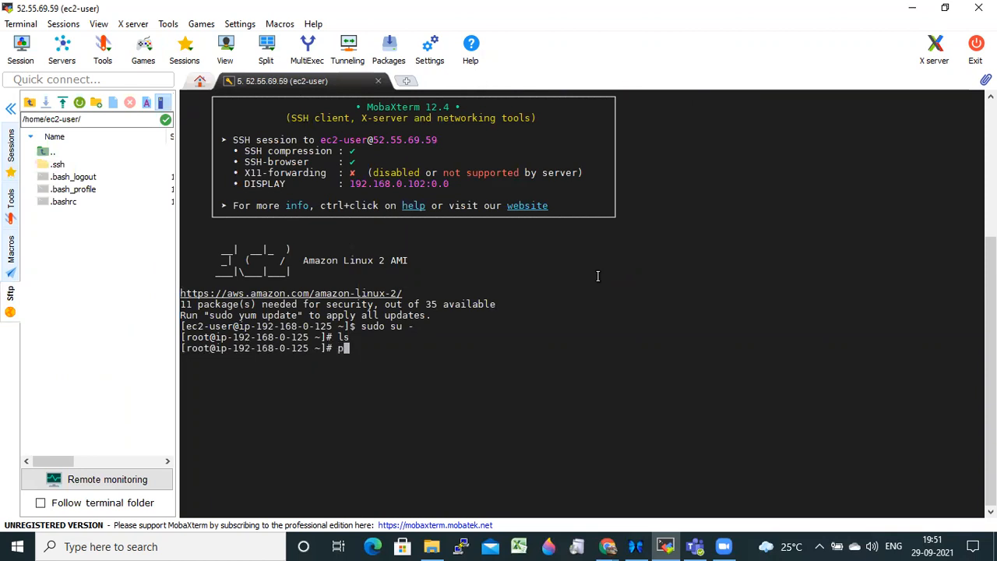
pyautogui.press('BackSpace')
pyautogui.press('BackSpace')
pyautogui.press('BackSpace')
pyautogui.press('BackSpace')
pyautogui.write('wget')
pyautogui.press('Return')
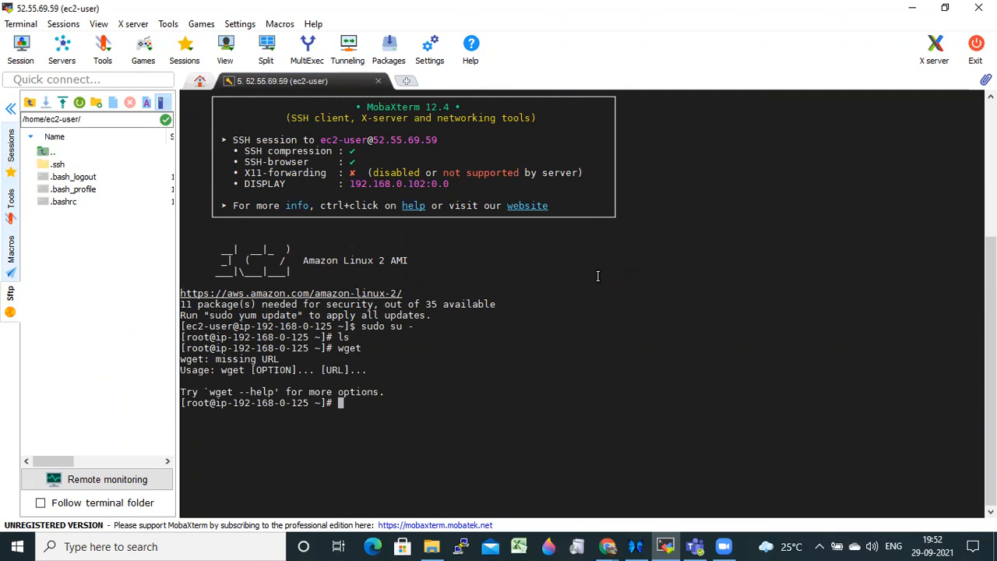
pyautogui.write('wget www.google.com')
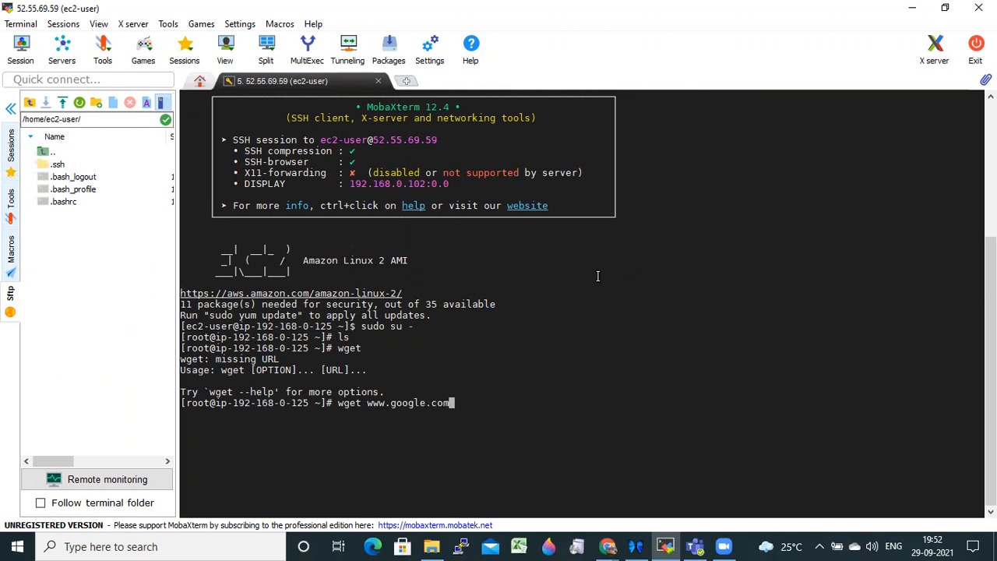
pyautogui.press('Return')
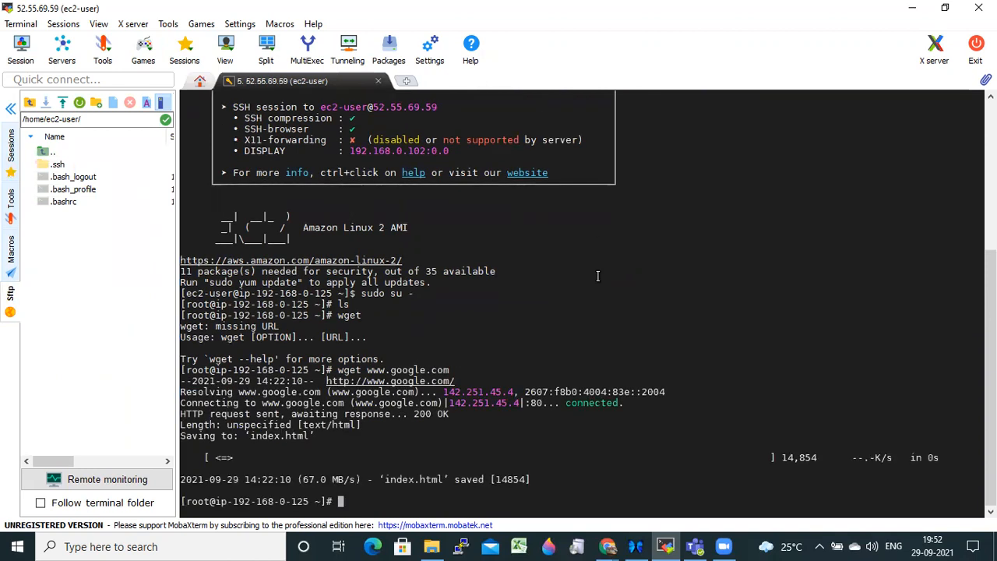
# - List the directory, view the downloaded index.html in vim and quit the editor
pyautogui.moveTo(182, 371); pyautogui.dragTo(635, 469)
pyautogui.click(199, 452)
pyautogui.write('ls')
pyautogui.press('Return')
pyautogui.write('vim index.html')
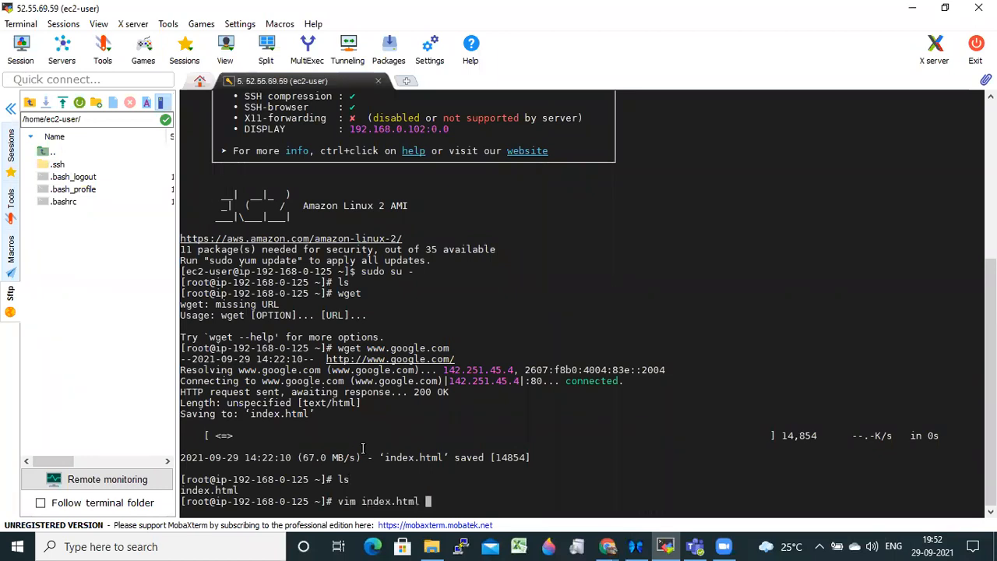
pyautogui.press('Return')
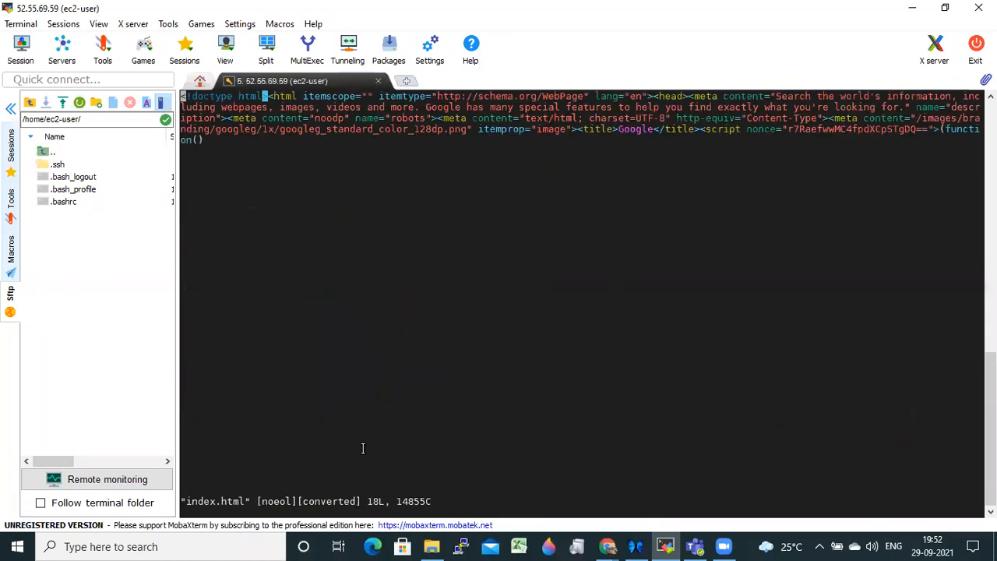
pyautogui.write(':q')
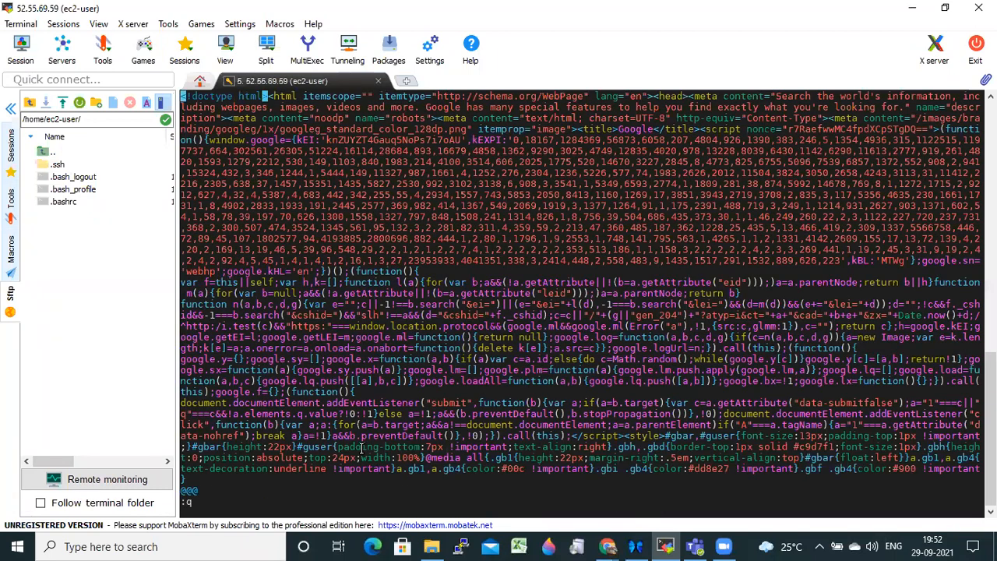
pyautogui.press('Return')
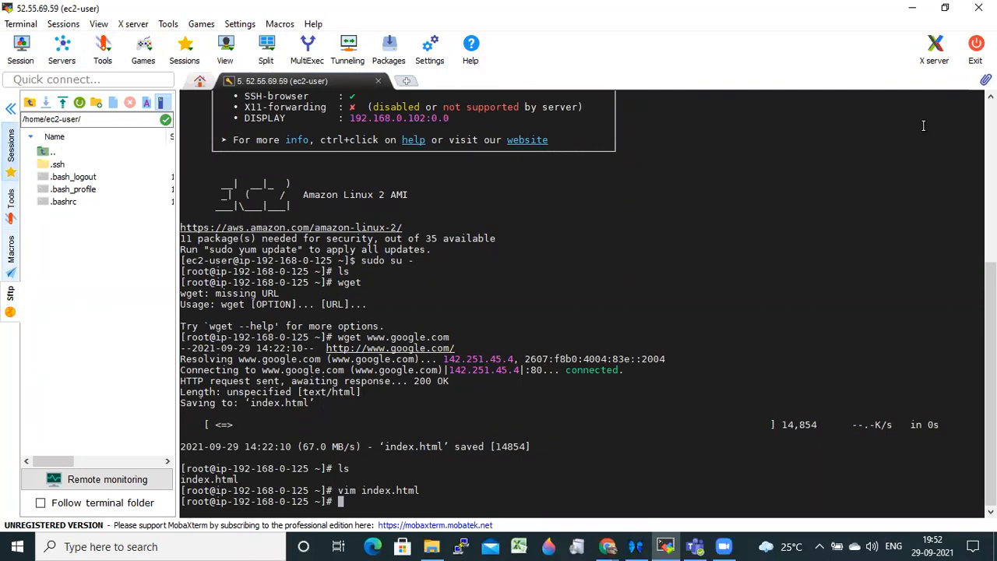
# - Switch to Chrome, return to the EC2 instances list and deselect the running Public-server
pyautogui.click(915, 8)
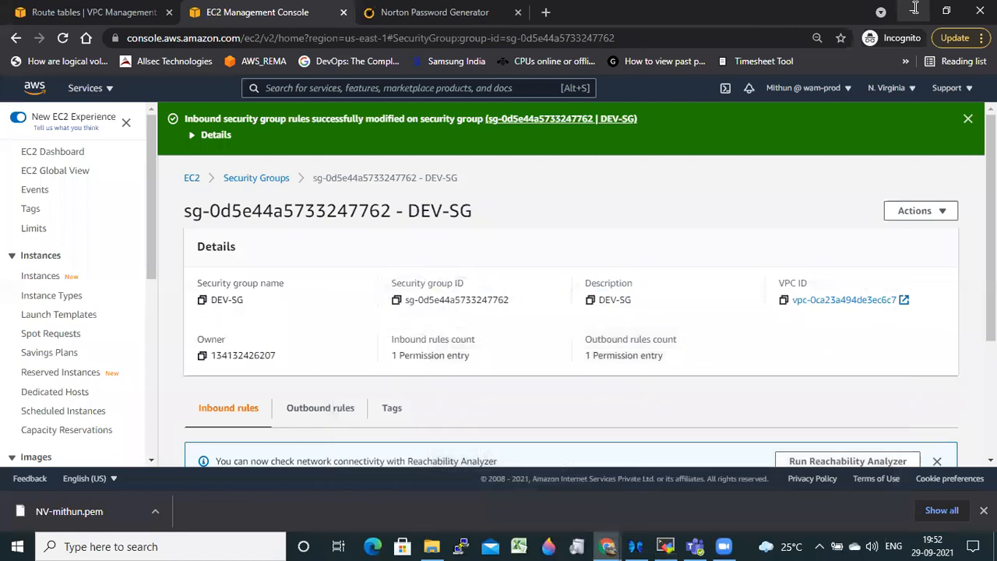
pyautogui.click(35, 278)
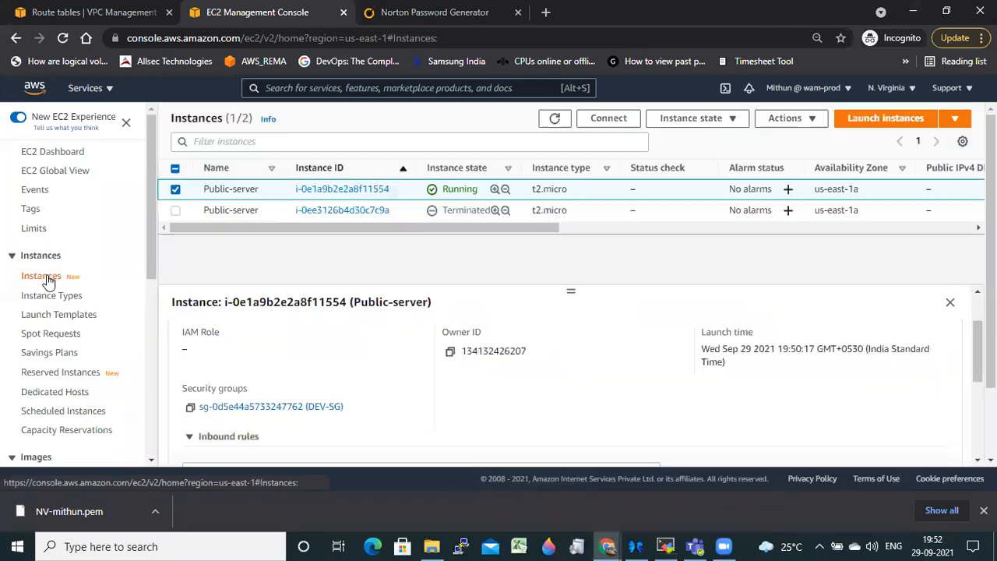
pyautogui.click(175, 189)
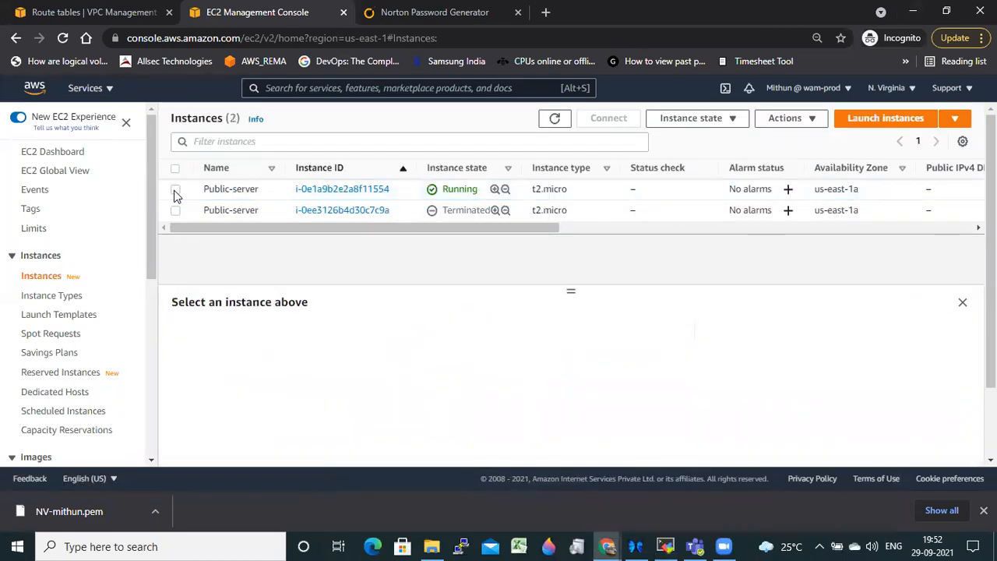
# - Switch to MobaXterm and run watch ls, stopping it once and starting it again
pyautogui.click(665, 546)
pyautogui.write('watch ls')
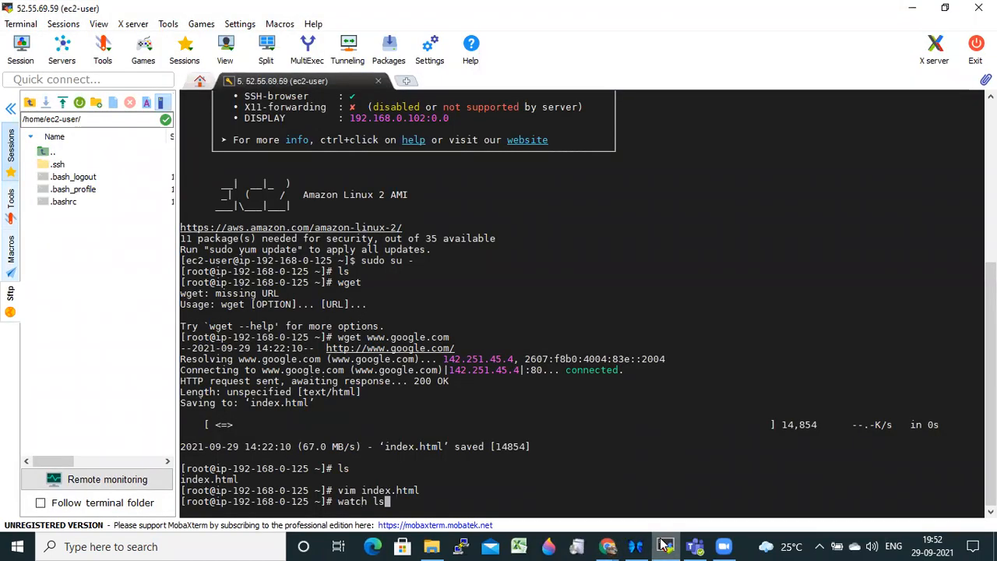
pyautogui.press('Return')
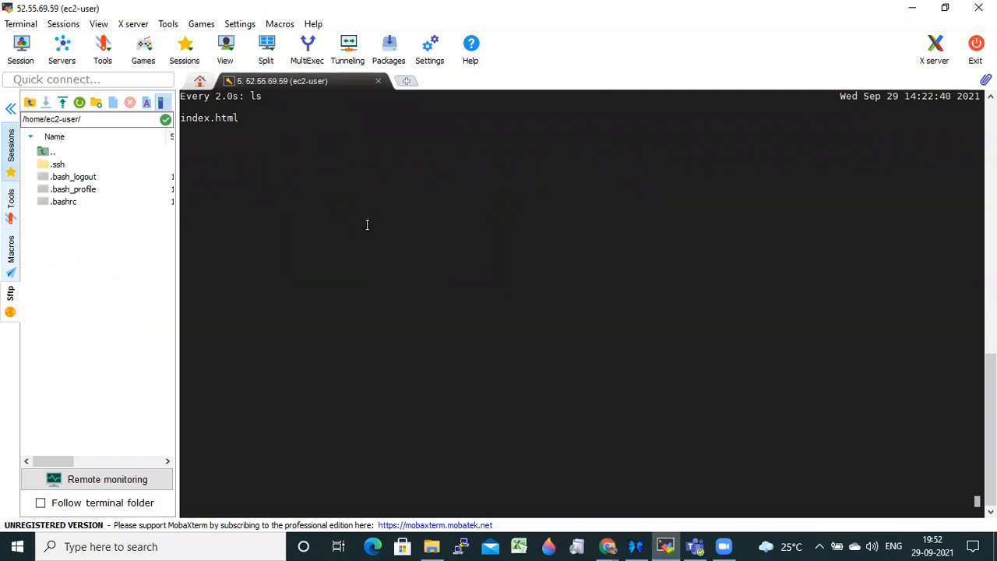
pyautogui.hotkey('ctrl', 'c')
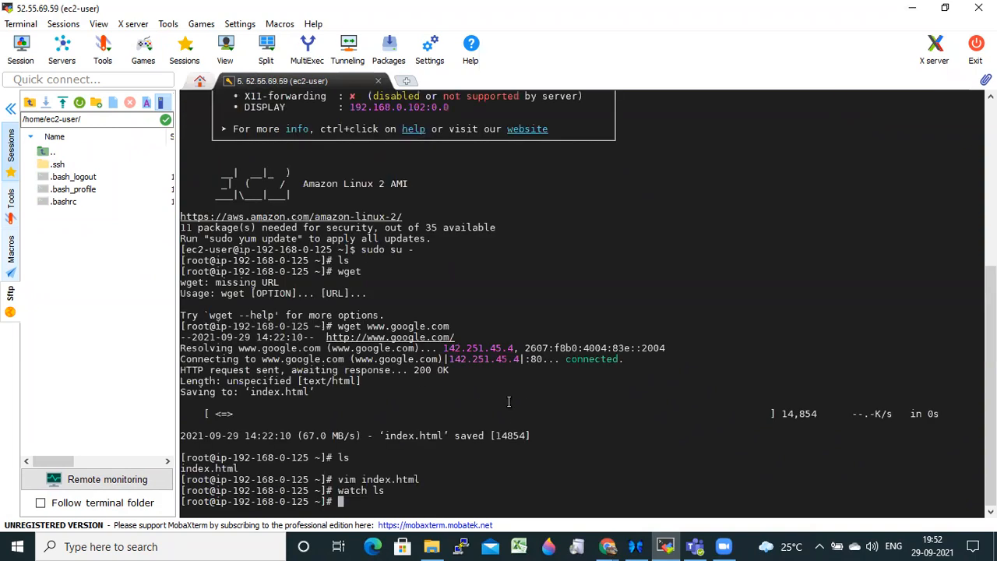
pyautogui.write('watch ls')
pyautogui.press('Return')
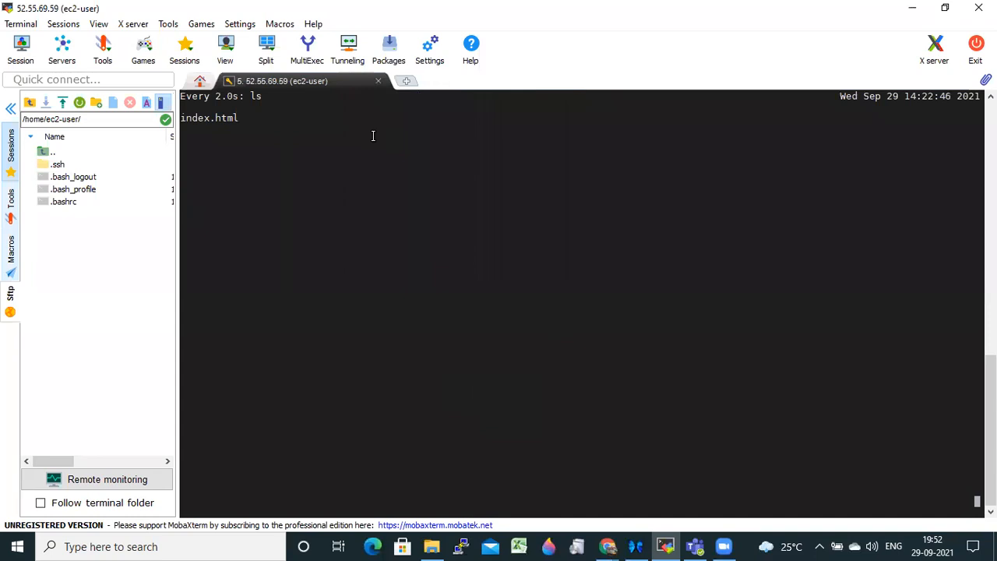
# - Switch to Chrome and begin launching a new EC2 instance from the Amazon Linux 2 AMI
pyautogui.click(913, 13)
pyautogui.click(874, 118)
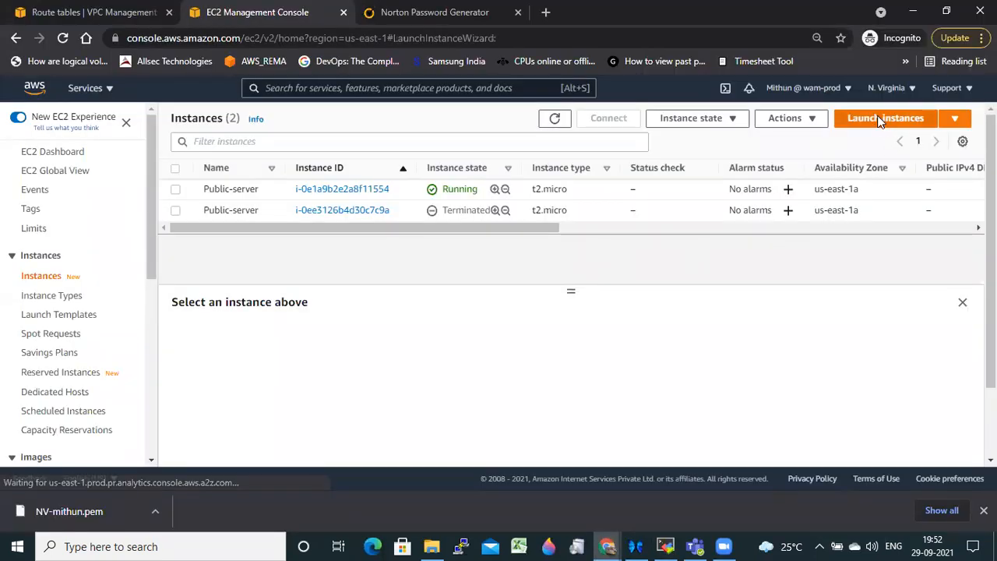
pyautogui.click(926, 276)
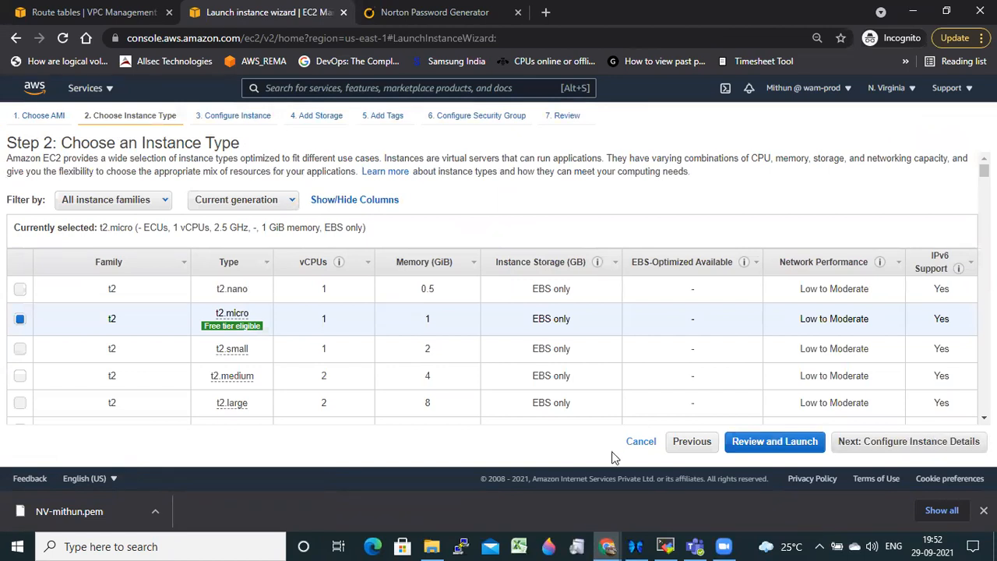
# - Switch to MobaXterm, stop the running watch and start watch ls again
pyautogui.click(663, 546)
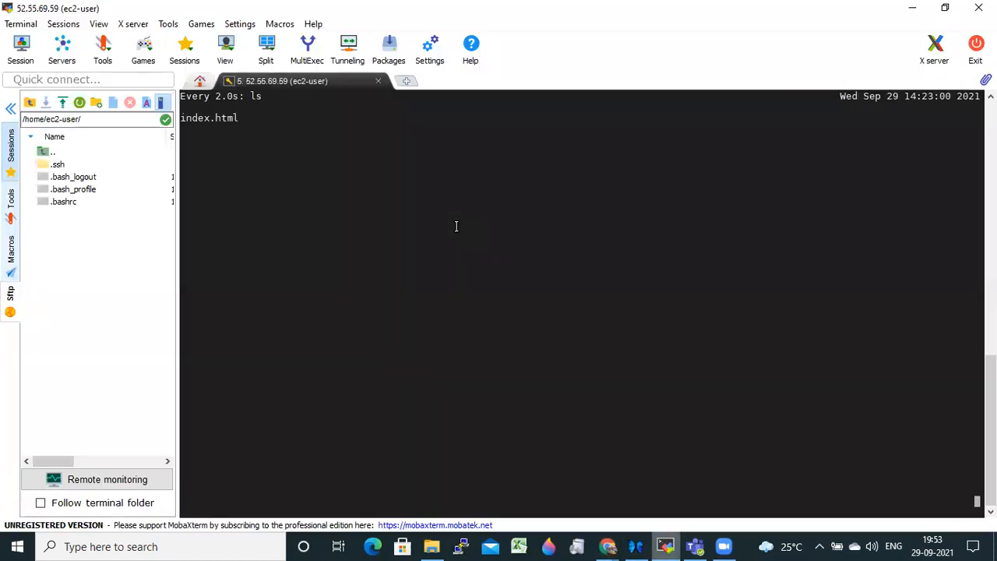
pyautogui.hotkey('ctrl', 'c')
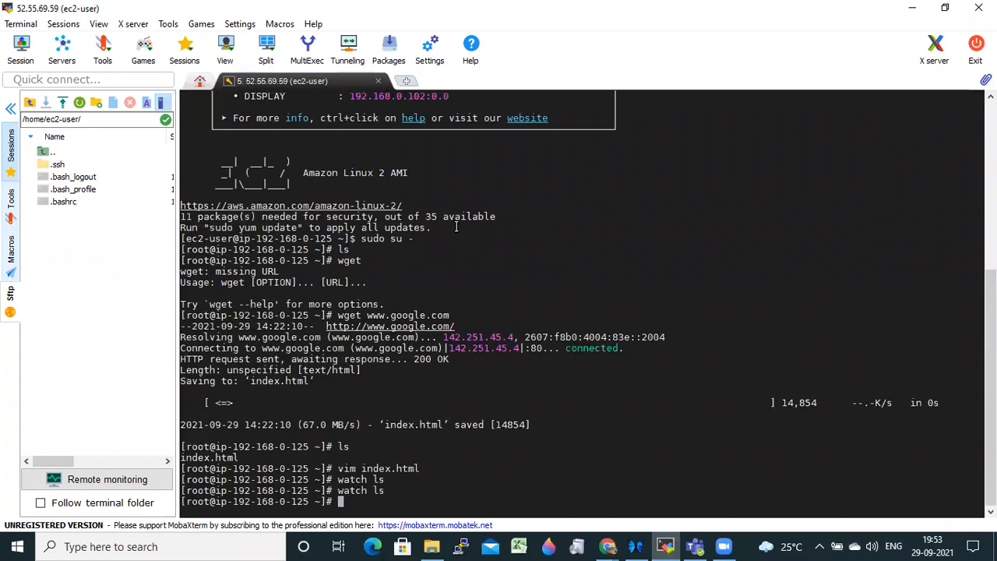
pyautogui.write('watch ls')
pyautogui.press('Return')
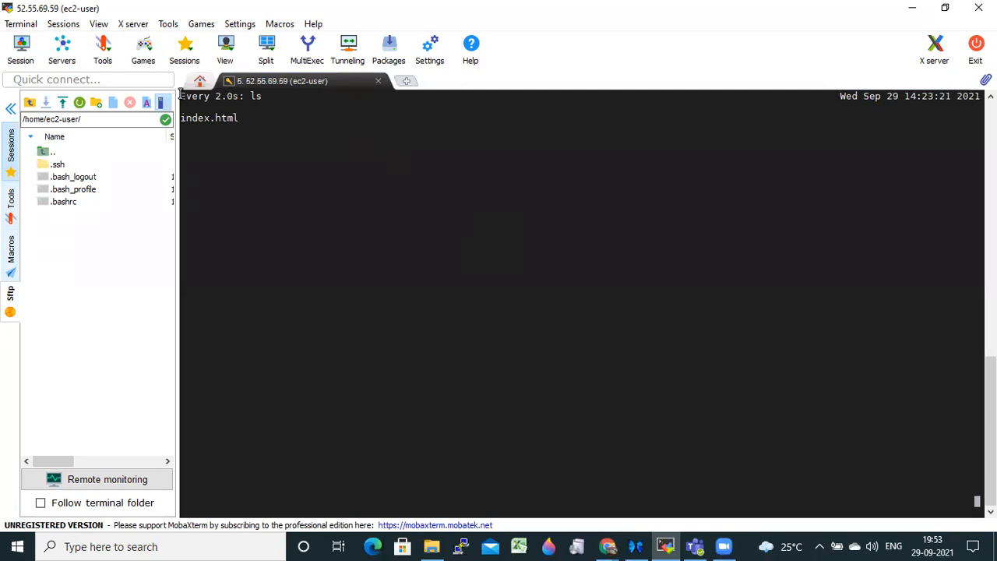
# - Stop the directory watch and run watch date instead
pyautogui.moveTo(179, 95); pyautogui.dragTo(296, 96)
pyautogui.hotkey('ctrl', 'c')
pyautogui.write('watch ')
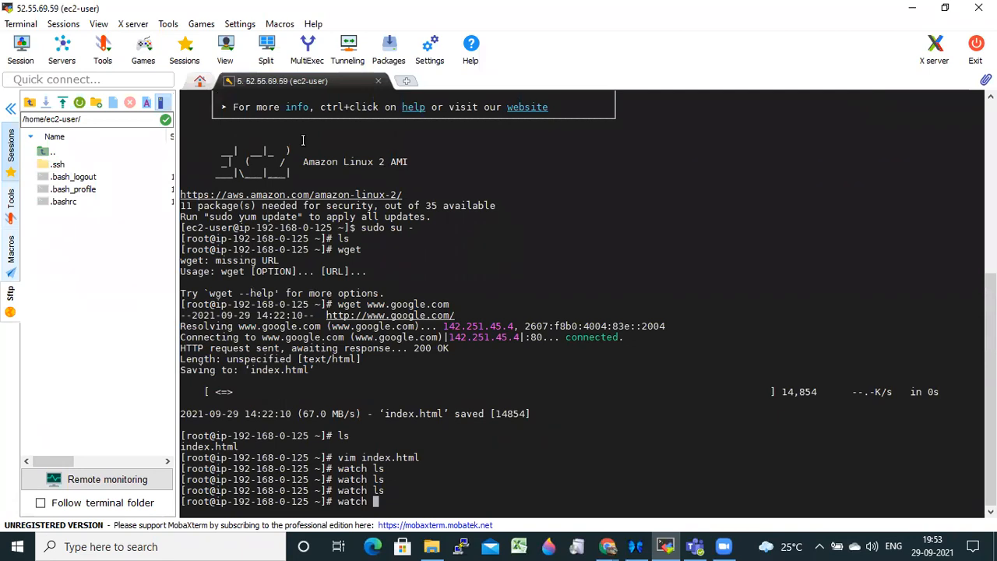
pyautogui.write('date')
pyautogui.press('Return')
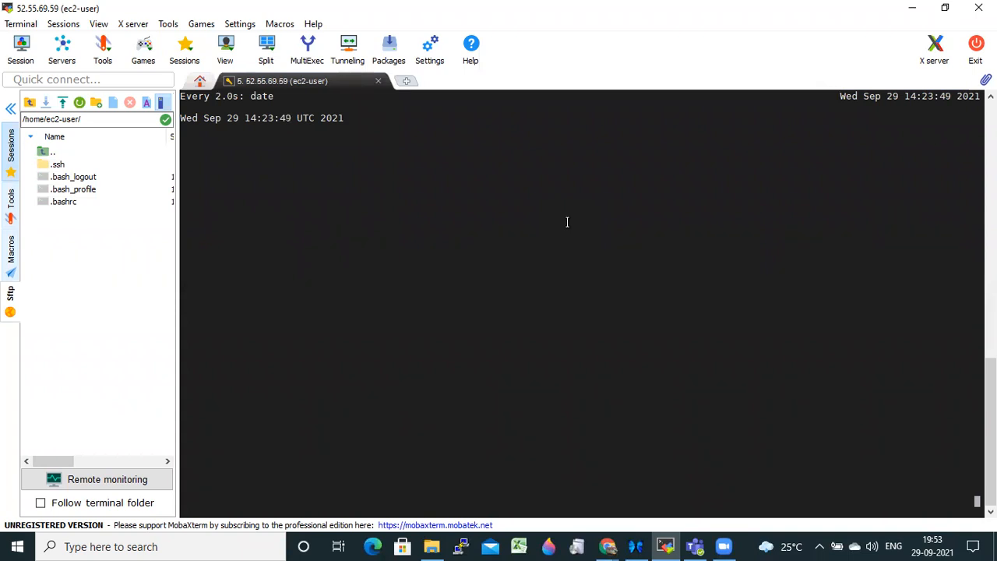
# - Switch to Chrome, keep the t2.micro type and set the instance's network to VPC-DEV and subnet to Subnet-2 in us-east-1b
pyautogui.click(912, 8)
pyautogui.scroll(-3, 768, 400)
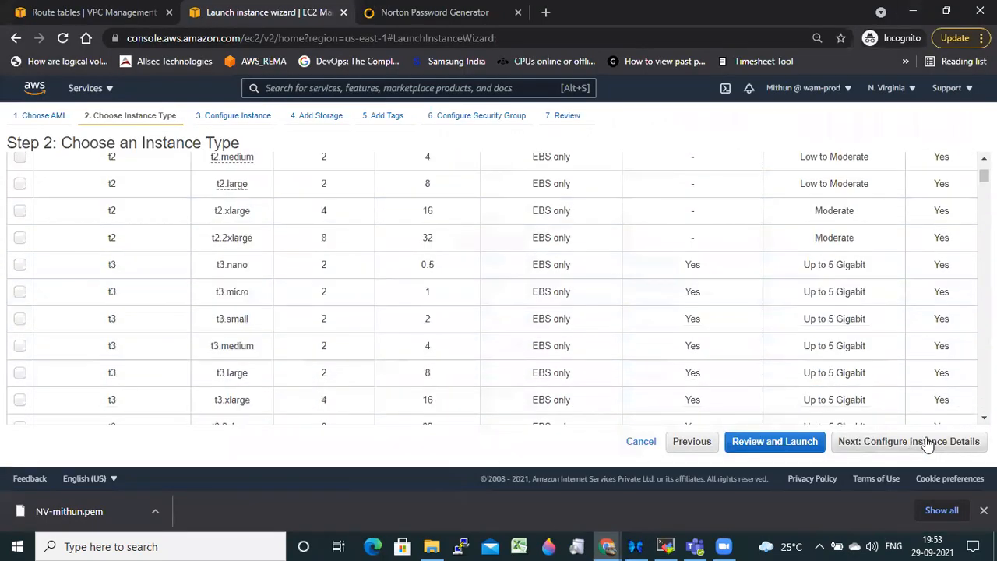
pyautogui.click(924, 441)
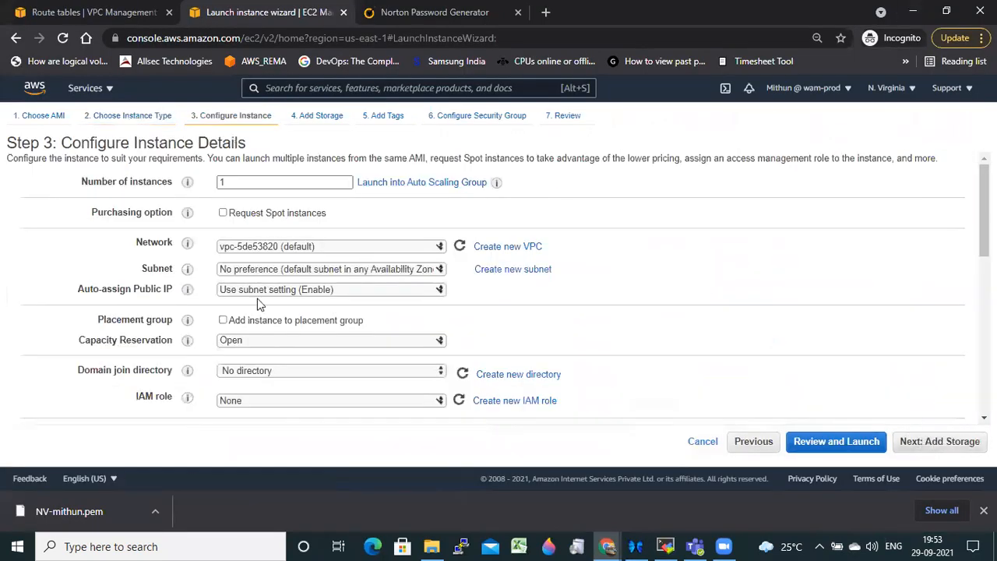
pyautogui.click(334, 246)
pyautogui.click(348, 289)
pyautogui.click(348, 269)
pyautogui.click(357, 295)
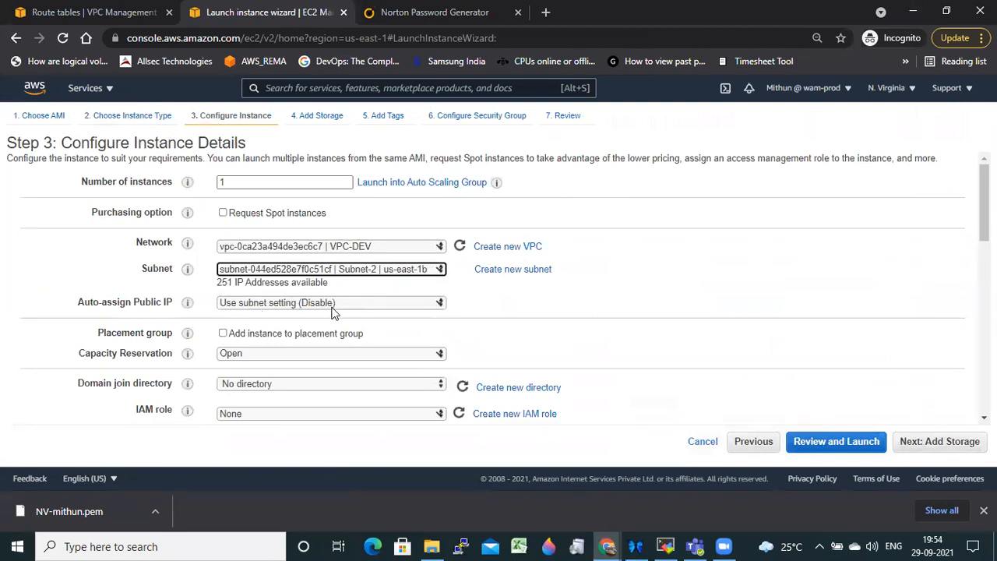
# - Keep the remaining instance and storage defaults, and add a Name tag with the value Private-server
pyautogui.scroll(-10, 527, 351)
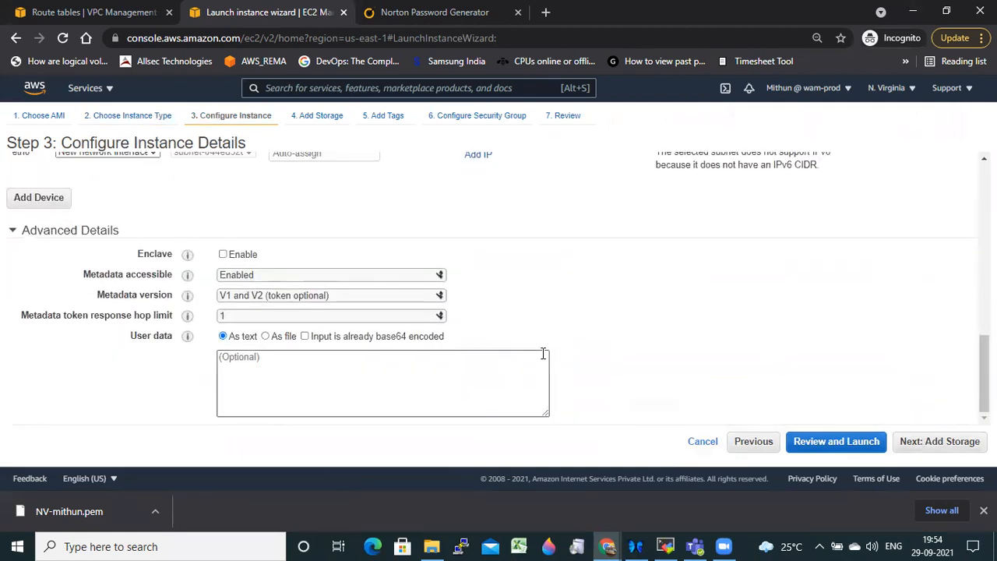
pyautogui.click(925, 451)
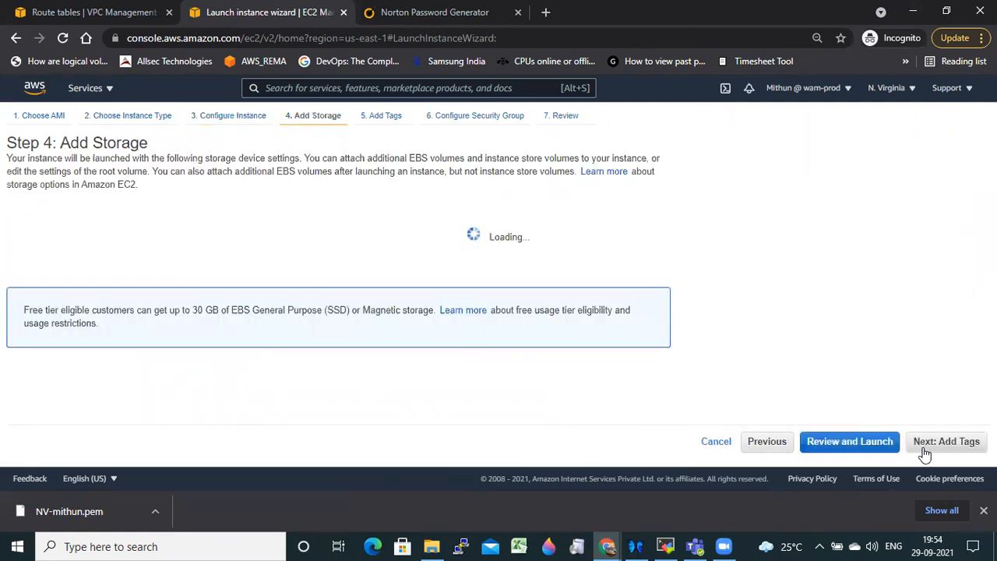
pyautogui.click(941, 446)
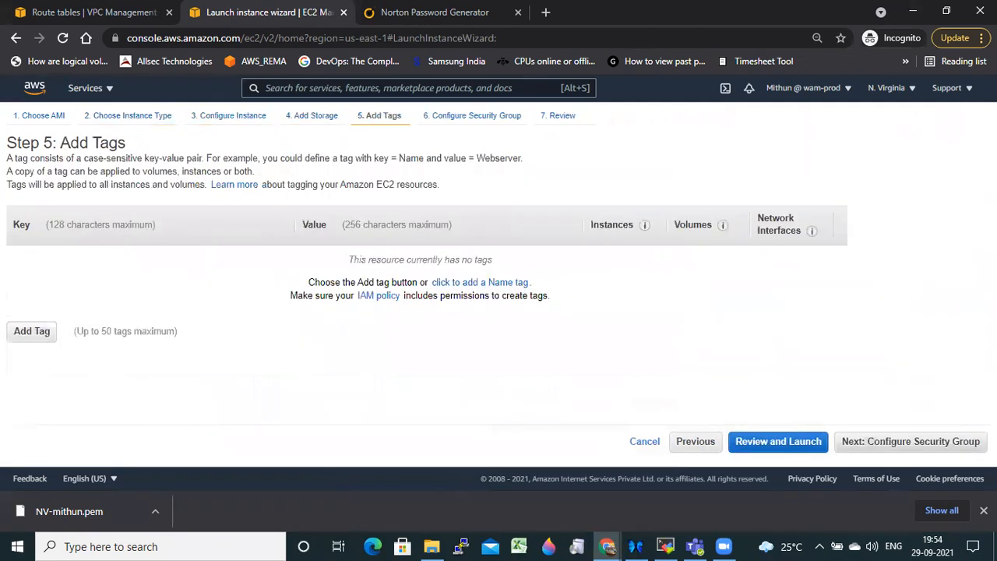
pyautogui.click(475, 286)
pyautogui.write('Priv')
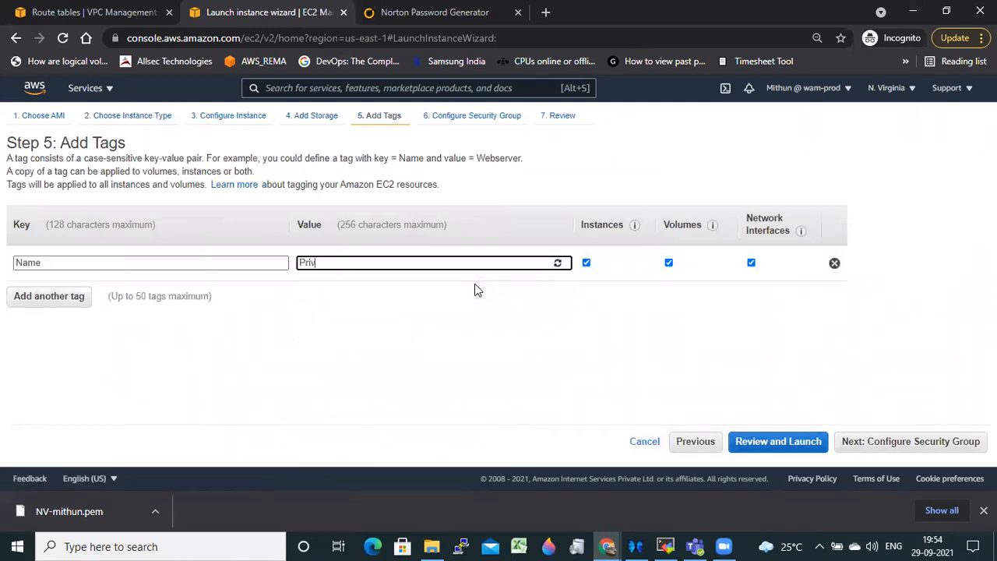
pyautogui.write('ate-server')
pyautogui.click(912, 441)
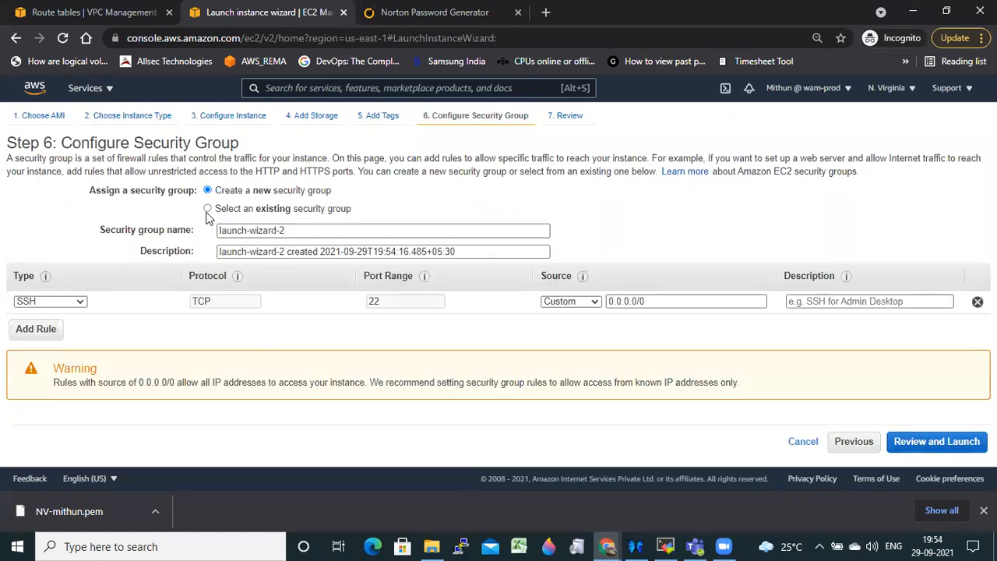
# - Try assigning the existing Local-SG security group and check the source of its inbound SSH rule
pyautogui.click(208, 208)
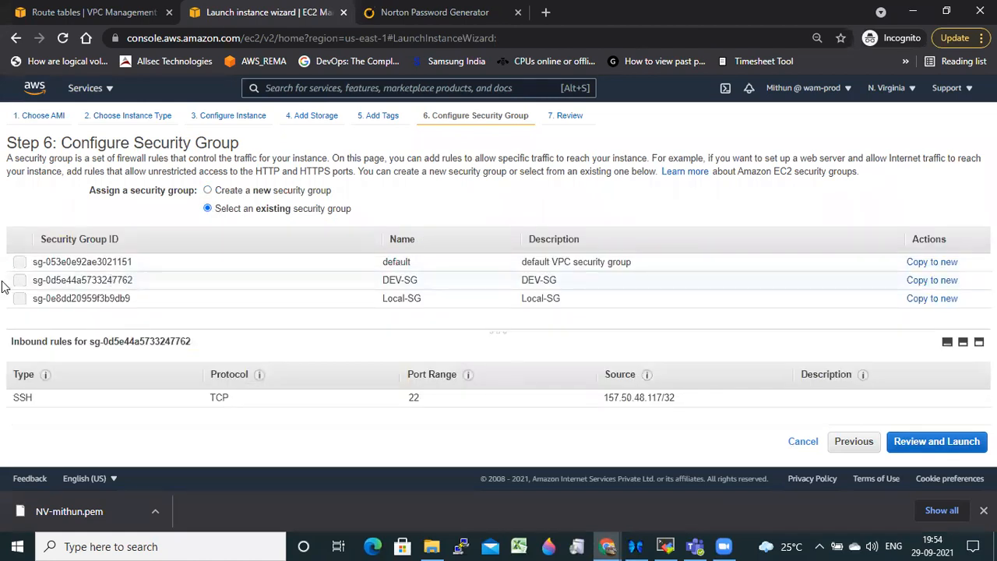
pyautogui.click(19, 299)
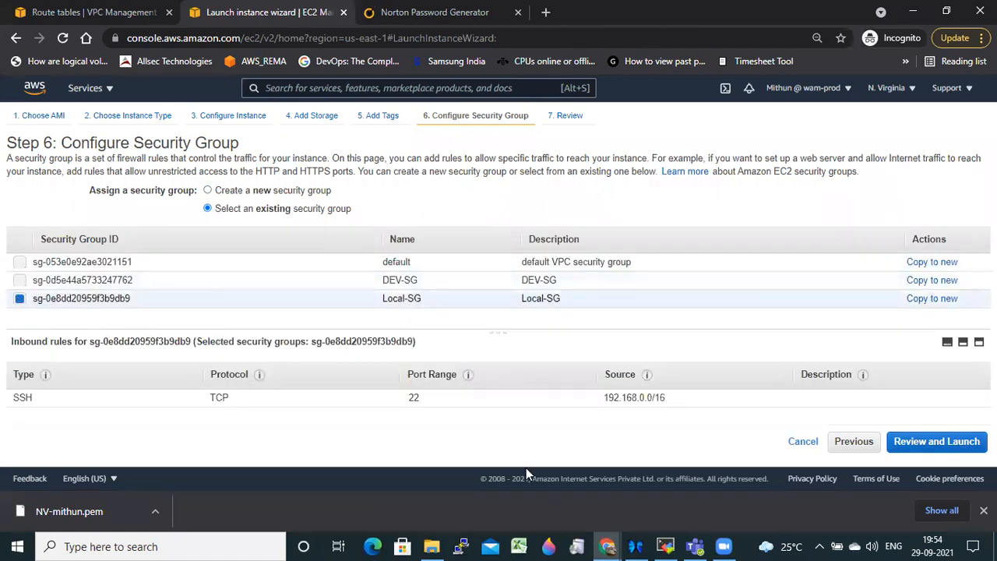
pyautogui.moveTo(604, 398); pyautogui.dragTo(668, 404)
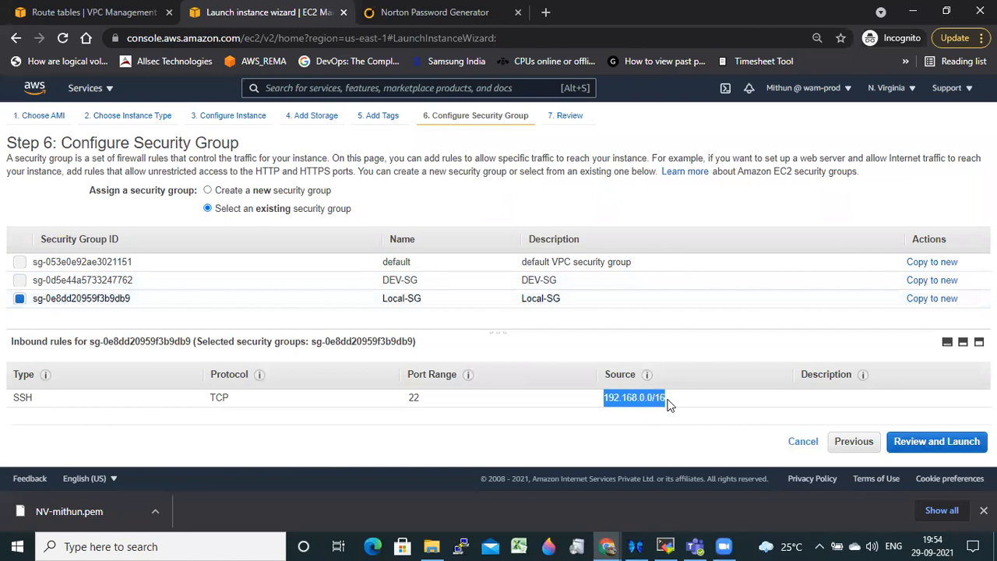
# - Switch to MobaXterm, stop and rerun watch date, and return to the launch wizard in Chrome
pyautogui.click(664, 546)
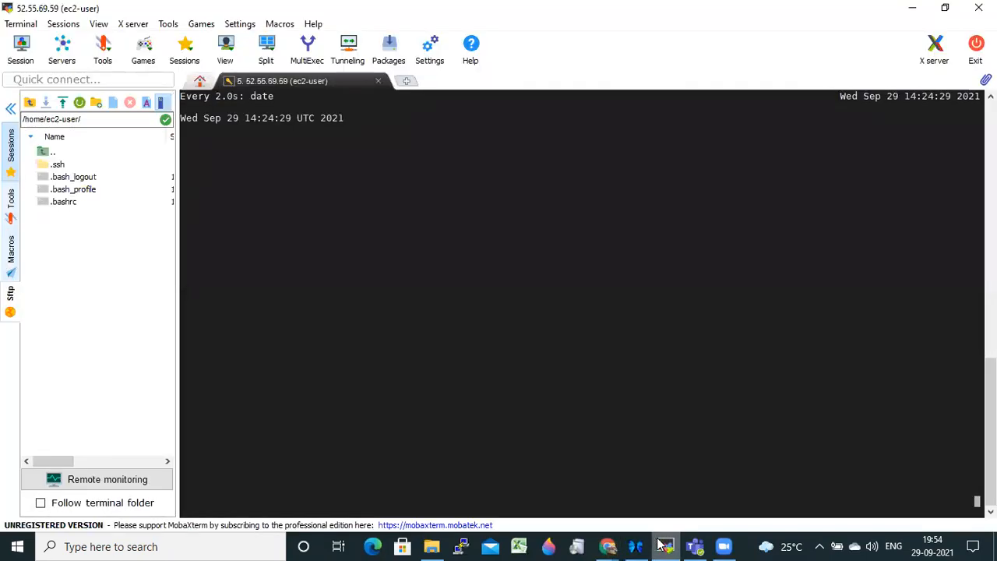
pyautogui.hotkey('ctrl', 'c')
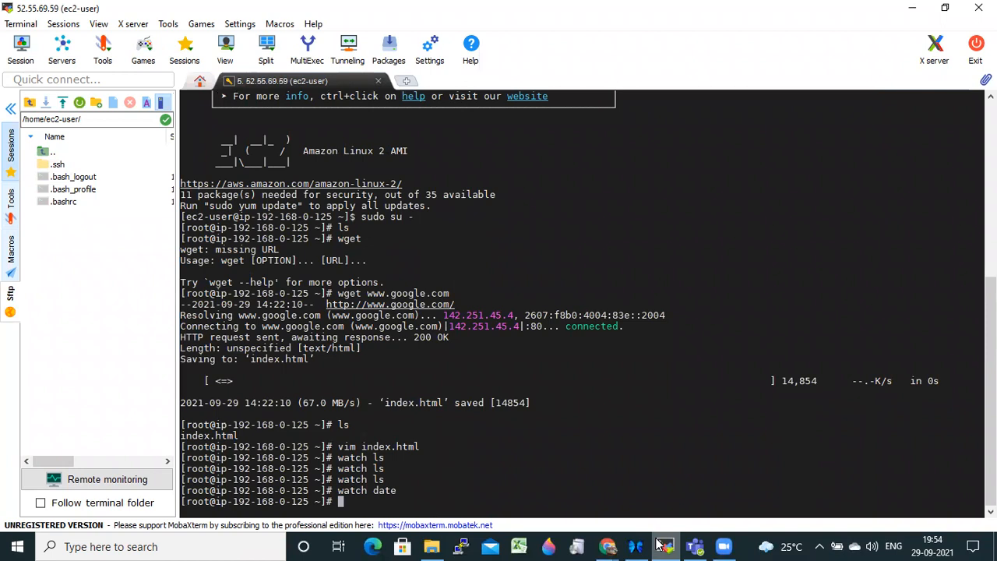
pyautogui.press('Up')
pyautogui.press('Return')
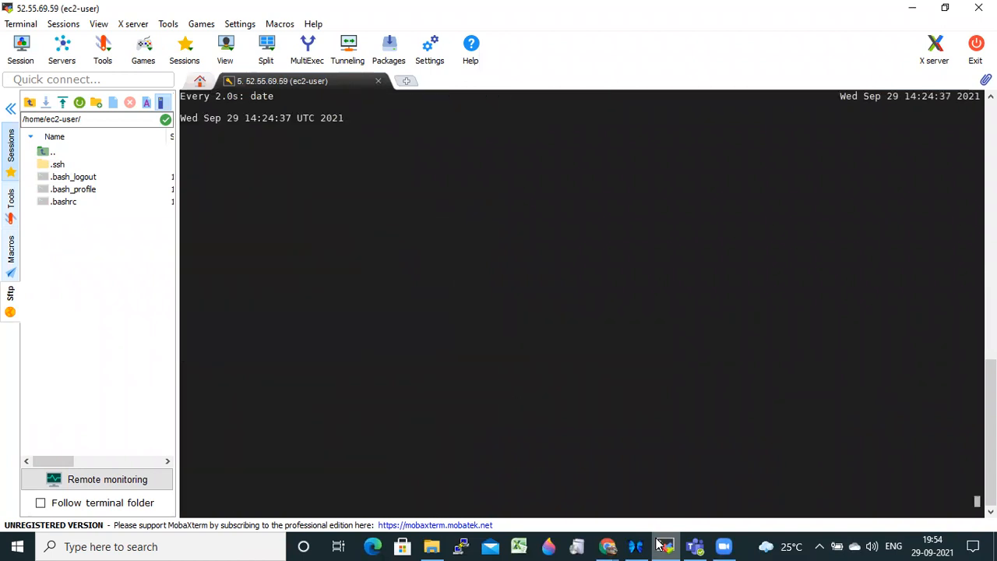
pyautogui.click(660, 545)
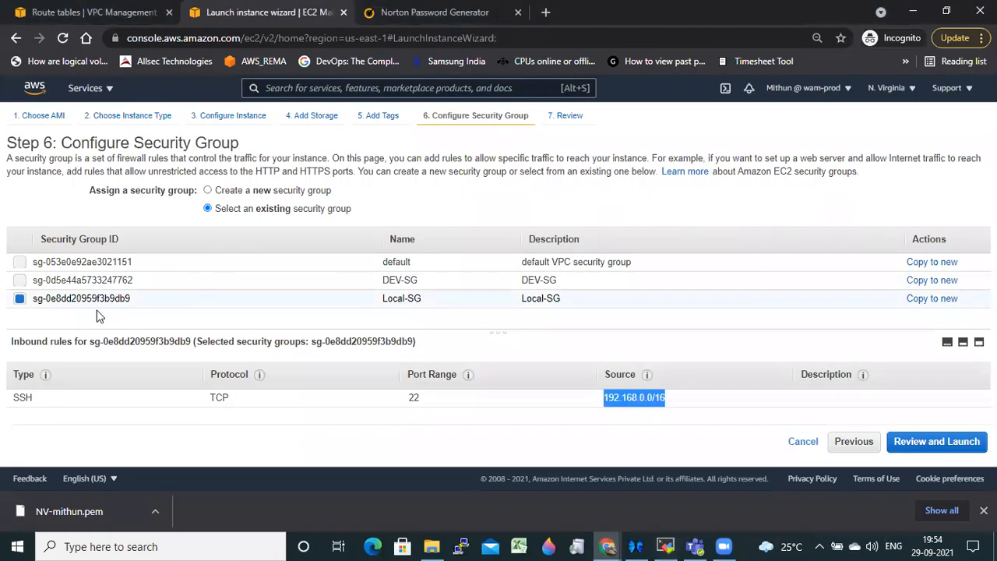
# - Choose to create a new security group, with both its name and description set to Private-SG
pyautogui.click(20, 263)
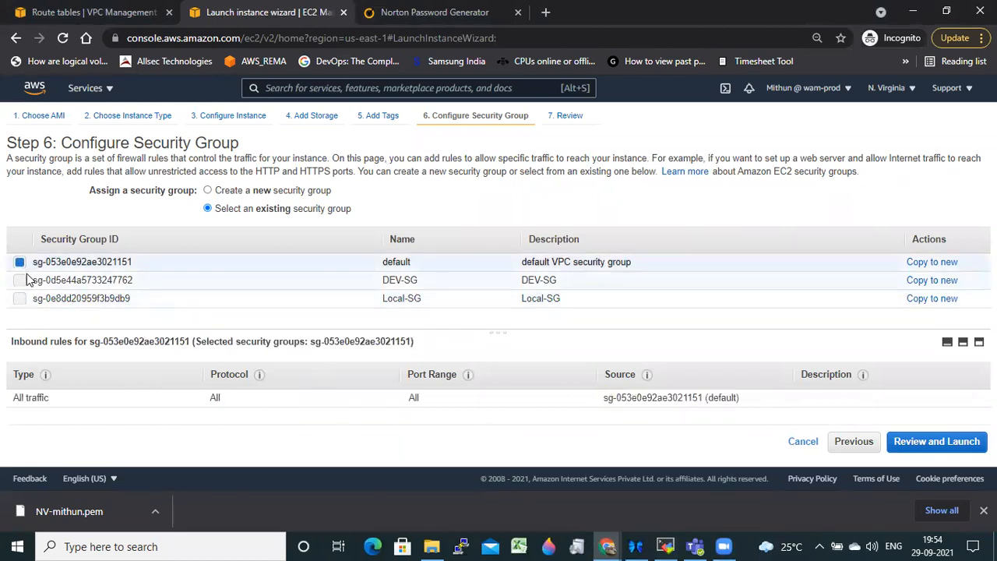
pyautogui.click(207, 190)
pyautogui.moveTo(290, 230); pyautogui.dragTo(214, 238)
pyautogui.write('Private-')
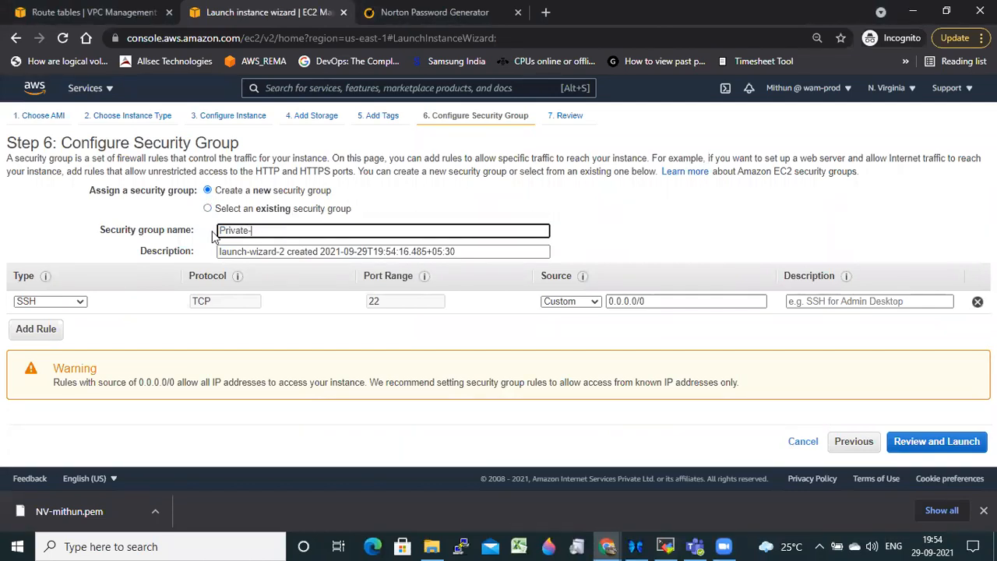
pyautogui.write('SG')
pyautogui.moveTo(468, 252); pyautogui.dragTo(148, 255)
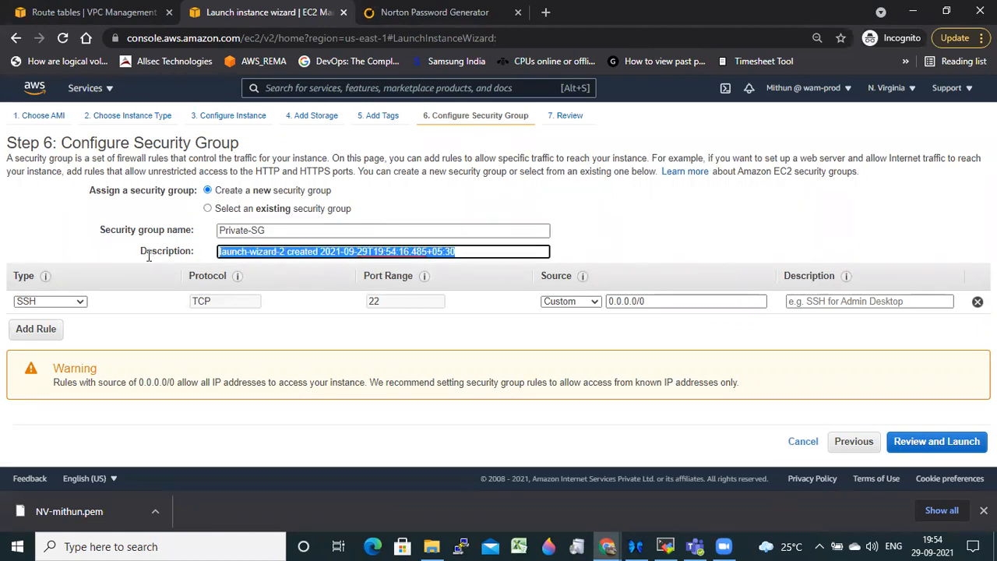
pyautogui.write('Private-SG')
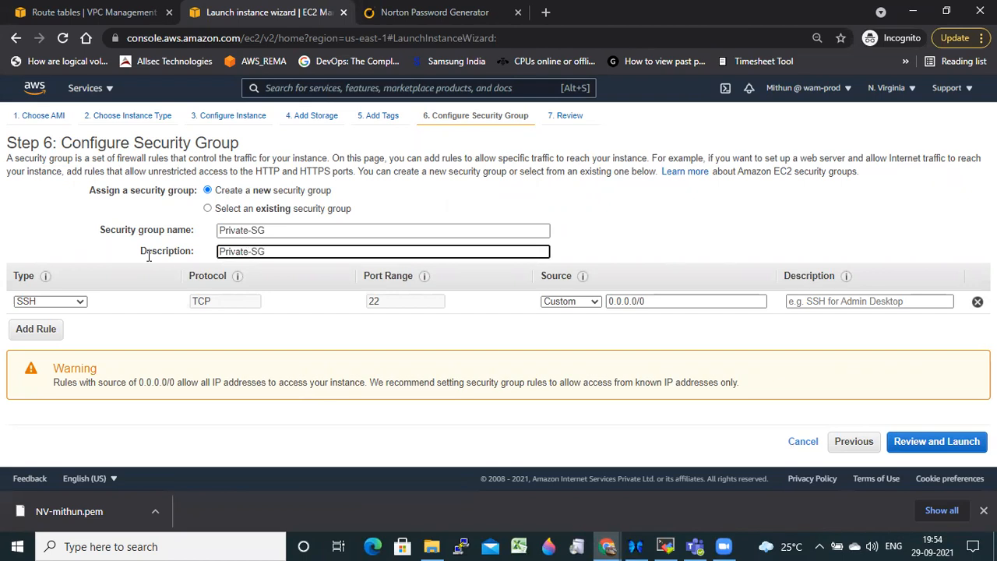
# - Set the SSH rule's source to the custom range 10.0.0.0/16
pyautogui.click(578, 302)
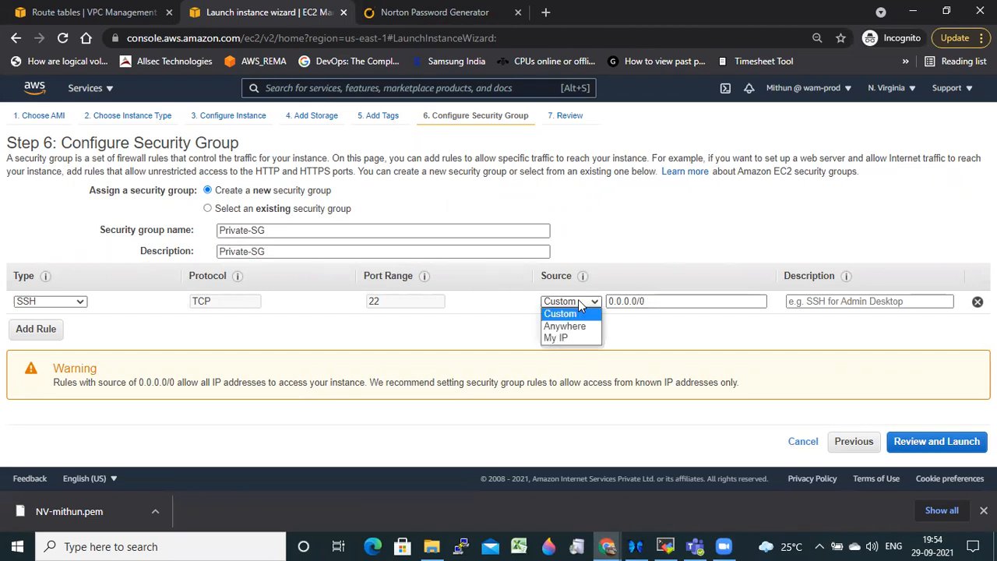
pyautogui.click(575, 313)
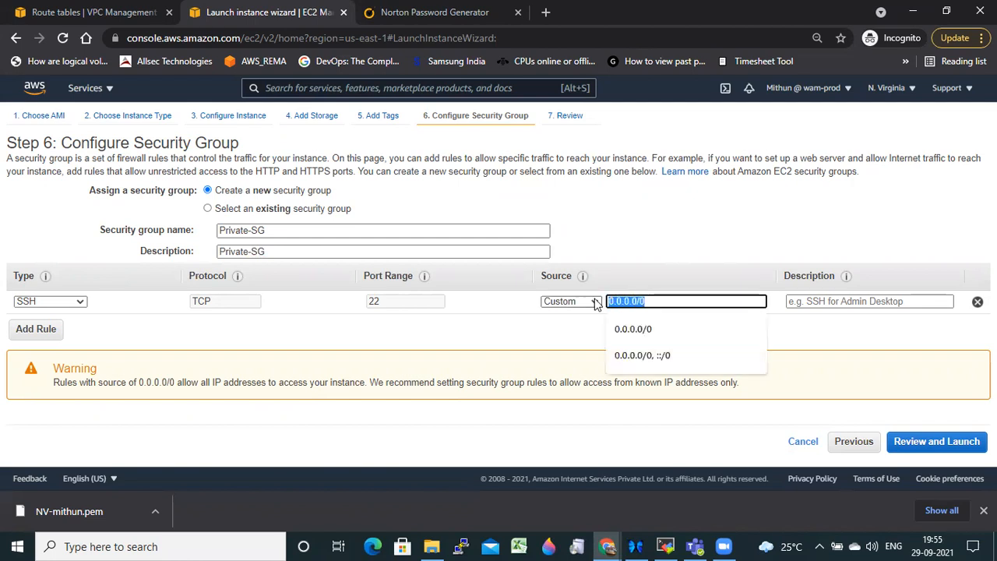
pyautogui.write('10.')
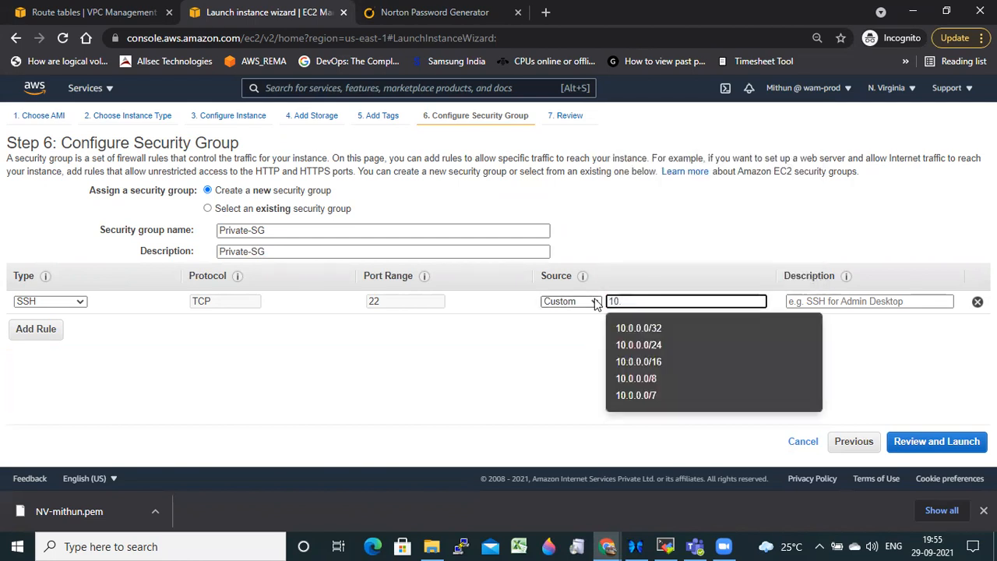
pyautogui.write('0.0.0/16')
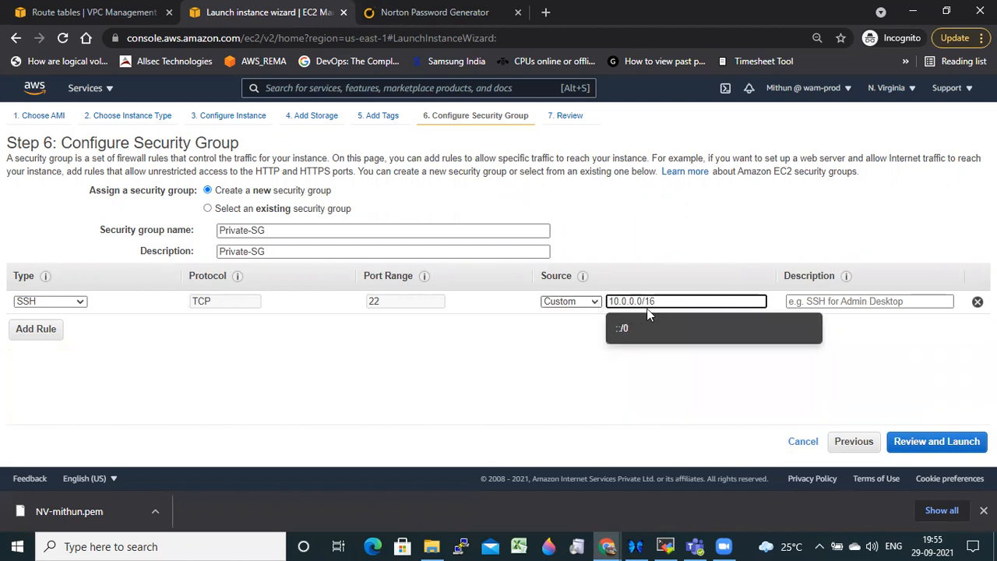
pyautogui.click(853, 340)
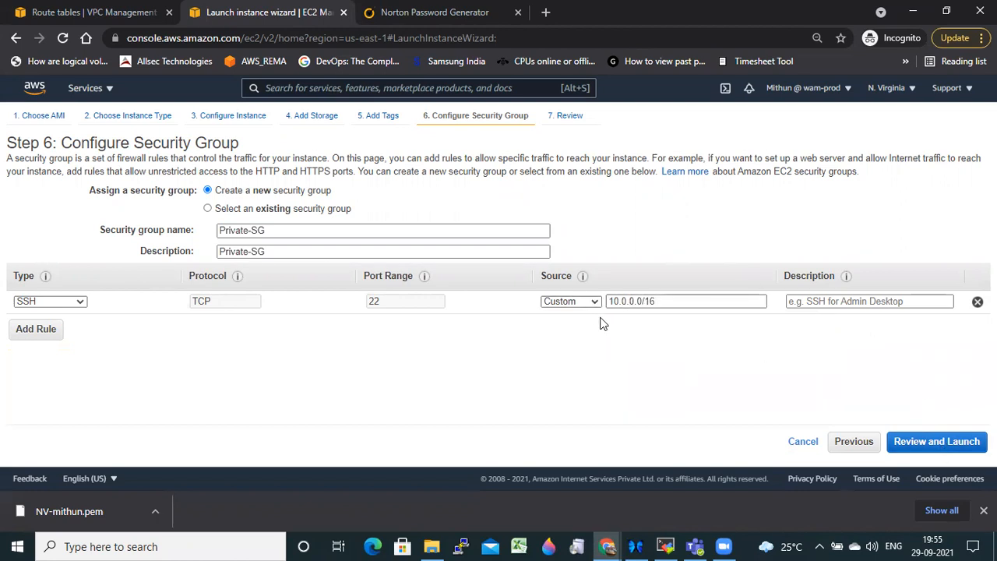
# - Review and launch the instance using the existing RSA key pair whose name starts with NV, acknowledging access to its private key file
pyautogui.click(936, 441)
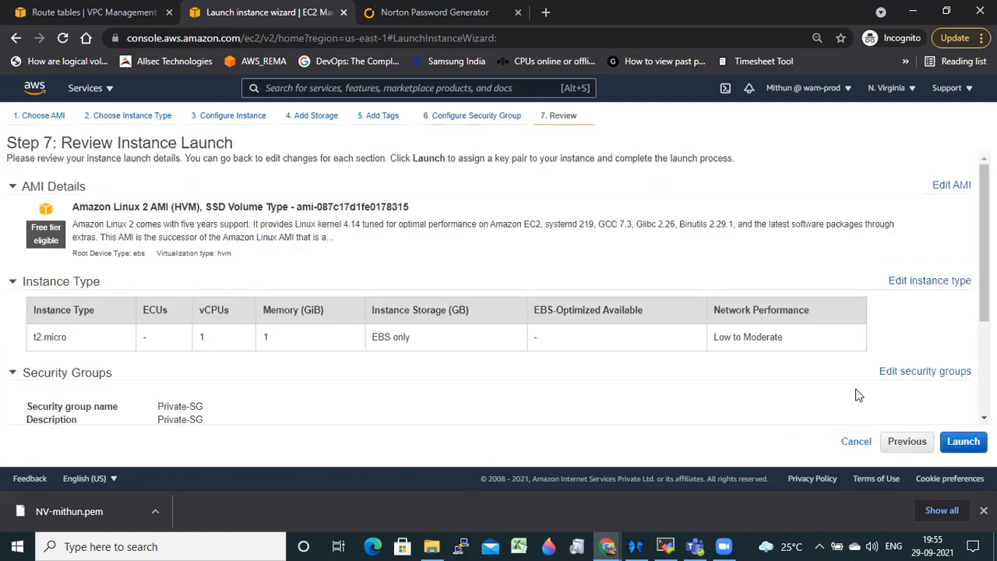
pyautogui.scroll(-2, 763, 366)
pyautogui.click(963, 442)
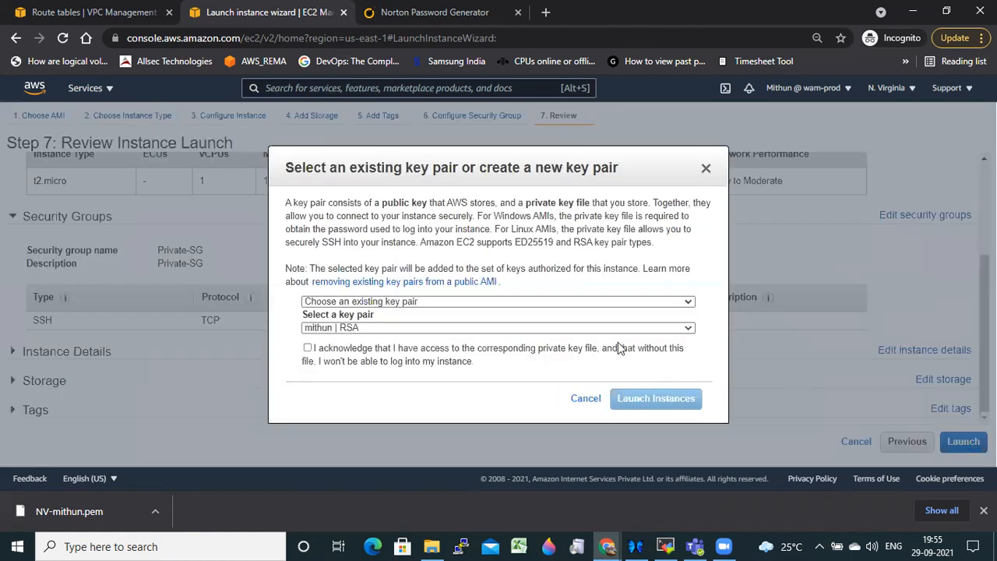
pyautogui.click(532, 328)
pyautogui.click(344, 352)
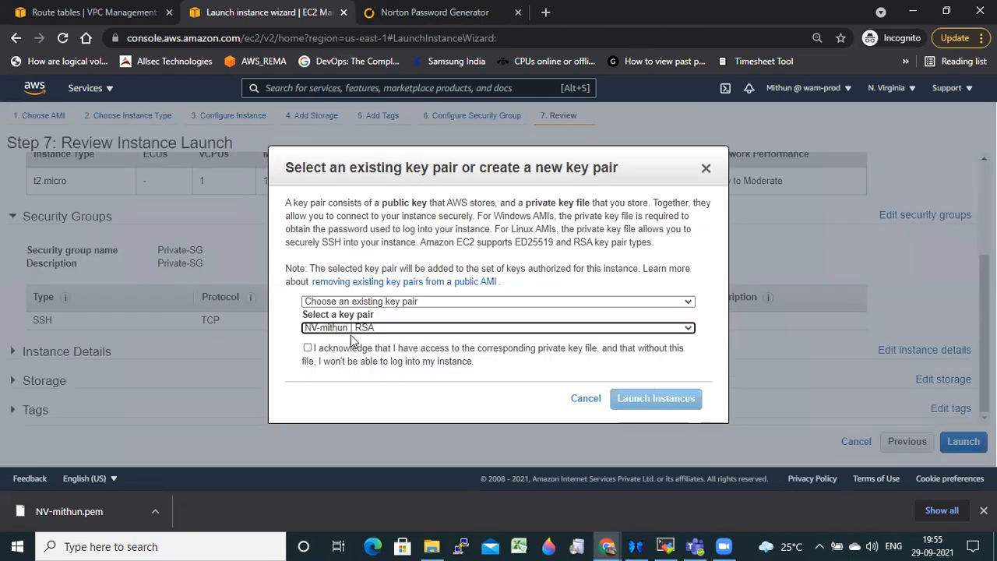
pyautogui.click(309, 350)
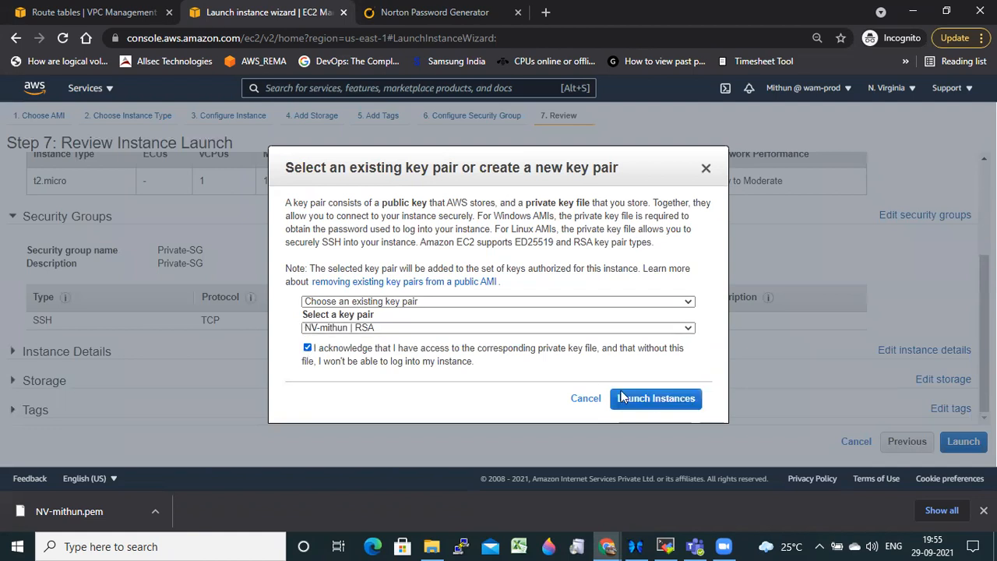
pyautogui.click(664, 400)
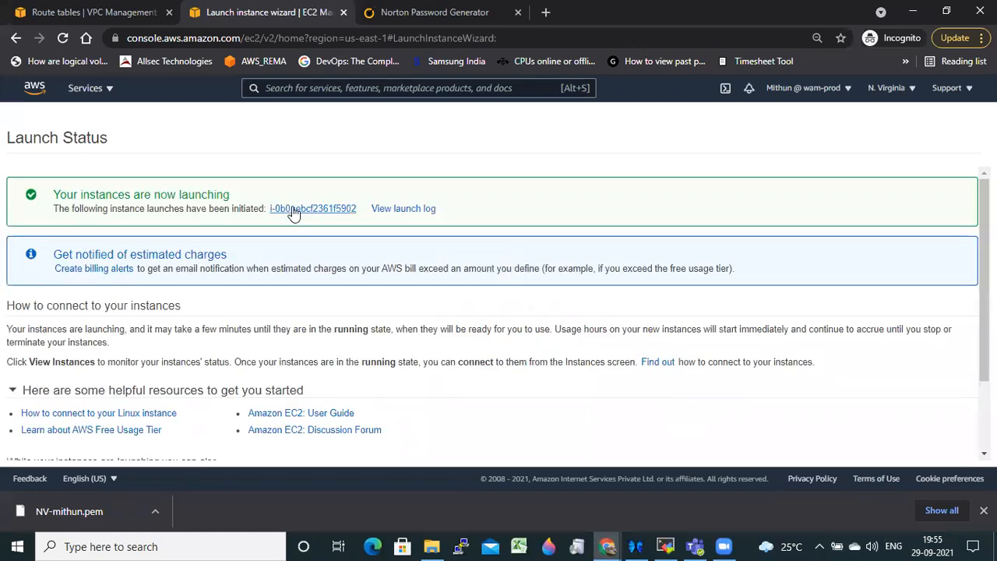
# - Open the launched instance in the Instances list, remove the instance ID filter, and select only Private-server
pyautogui.click(292, 209)
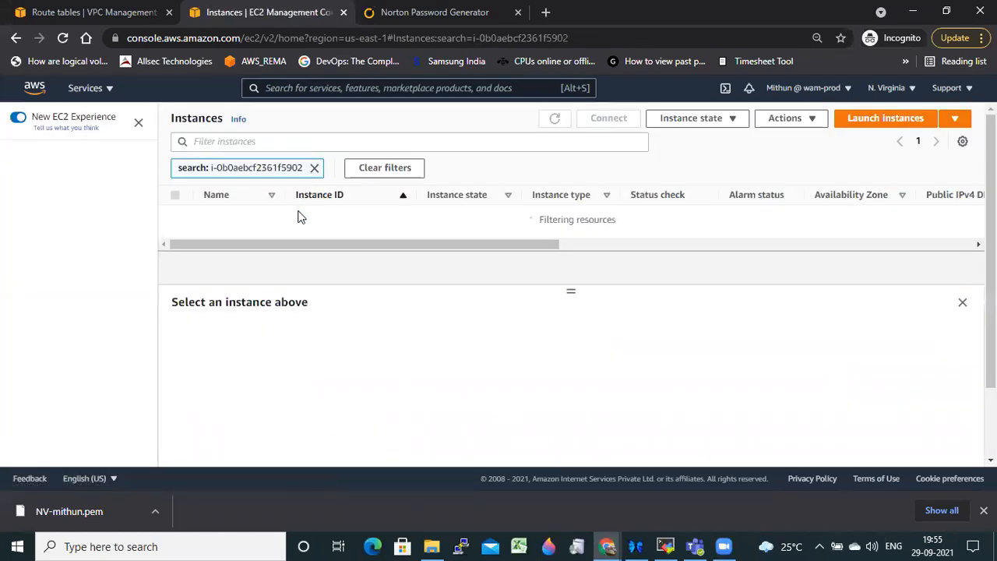
pyautogui.click(315, 169)
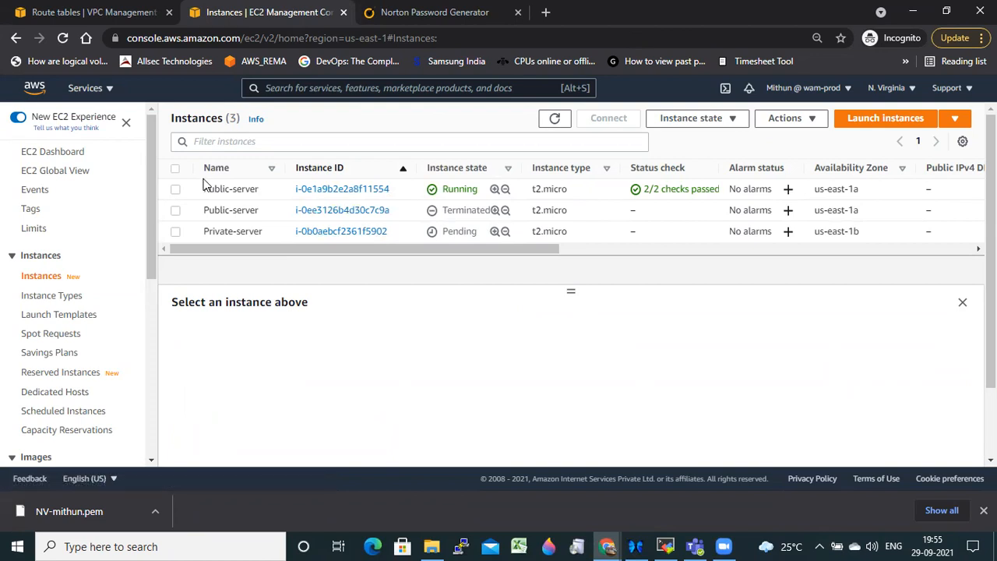
pyautogui.click(174, 192)
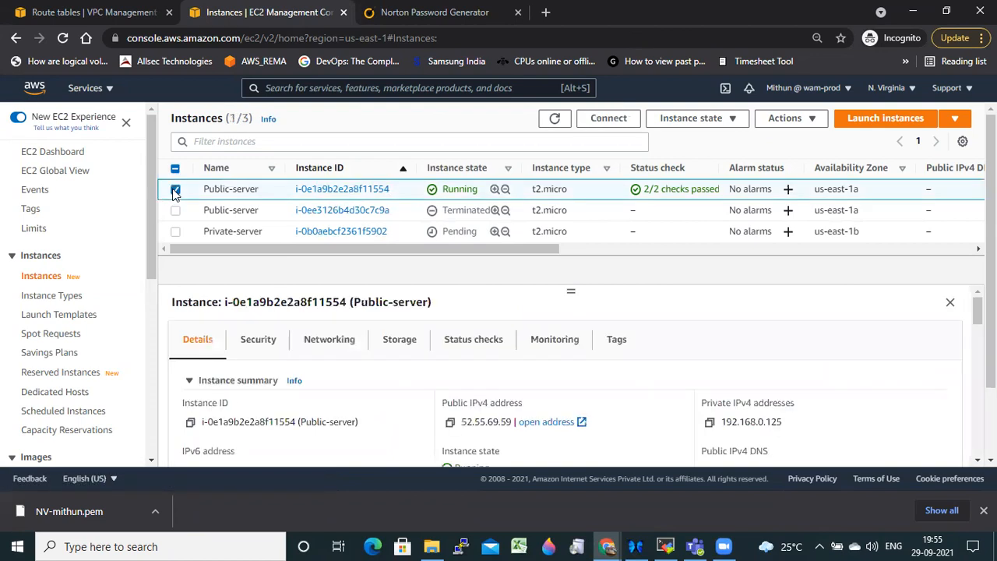
pyautogui.click(174, 191)
pyautogui.click(175, 232)
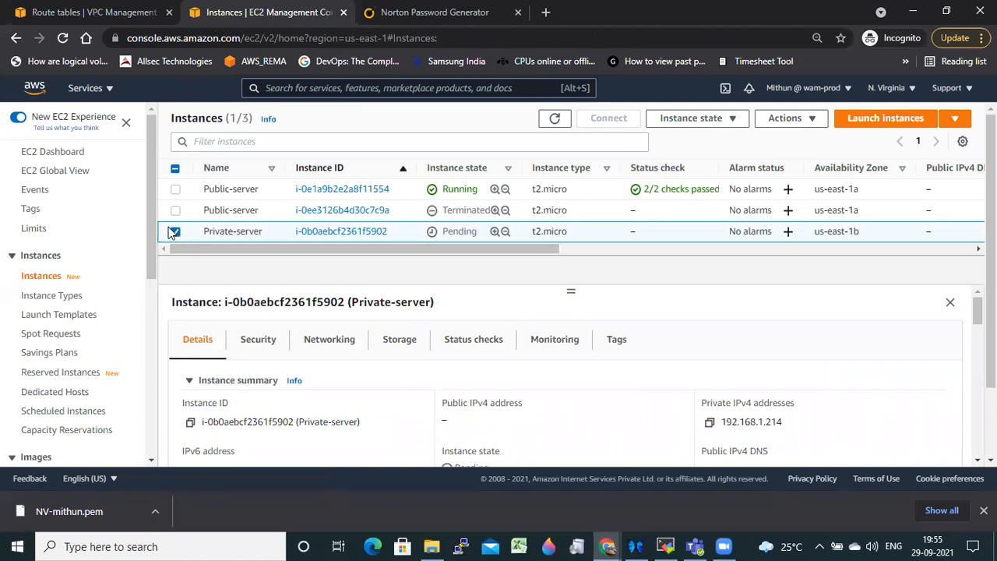
# - Open the Private-SG security group from Private-server's security details
pyautogui.click(258, 339)
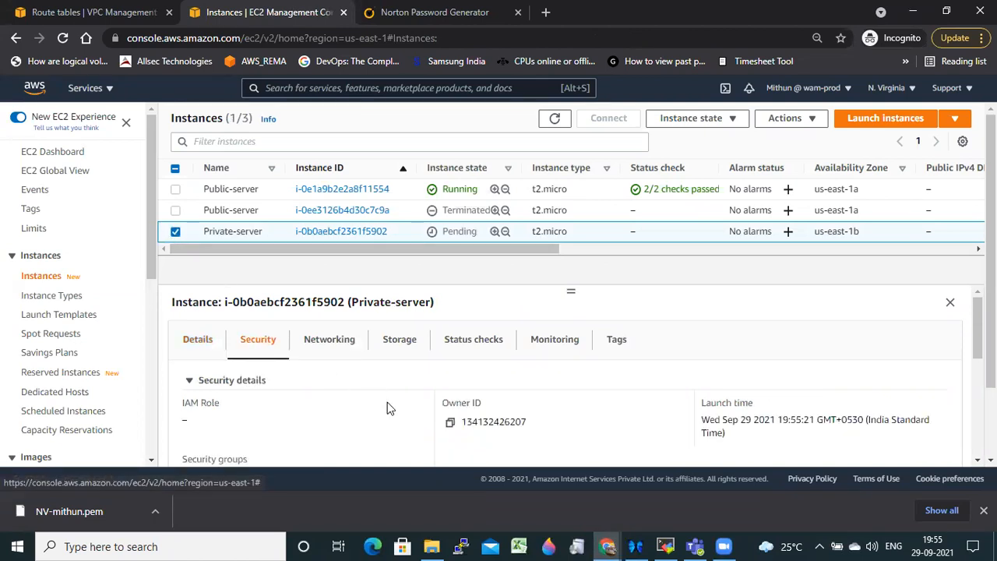
pyautogui.scroll(-5, 388, 408)
pyautogui.scroll(2, 389, 407)
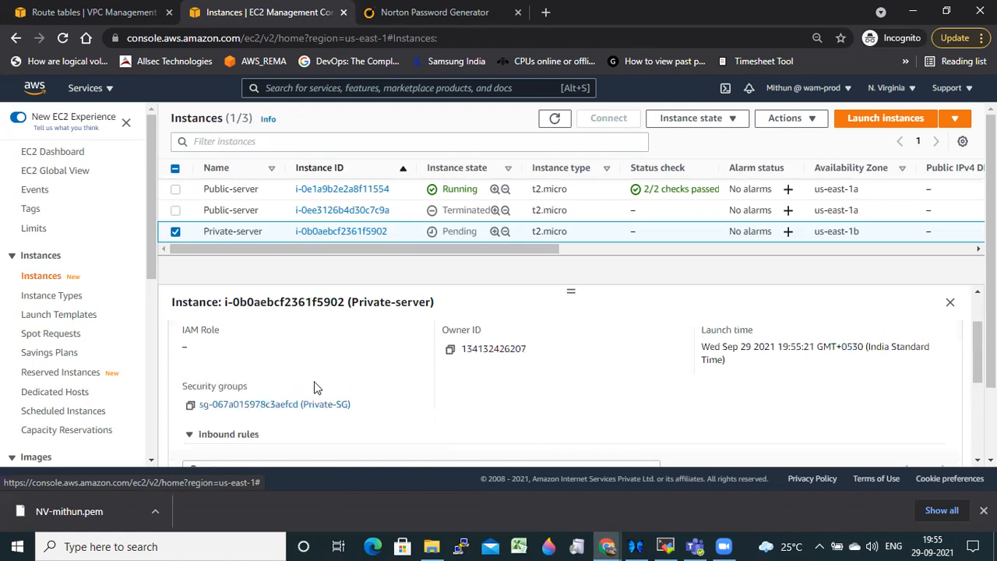
pyautogui.click(254, 405)
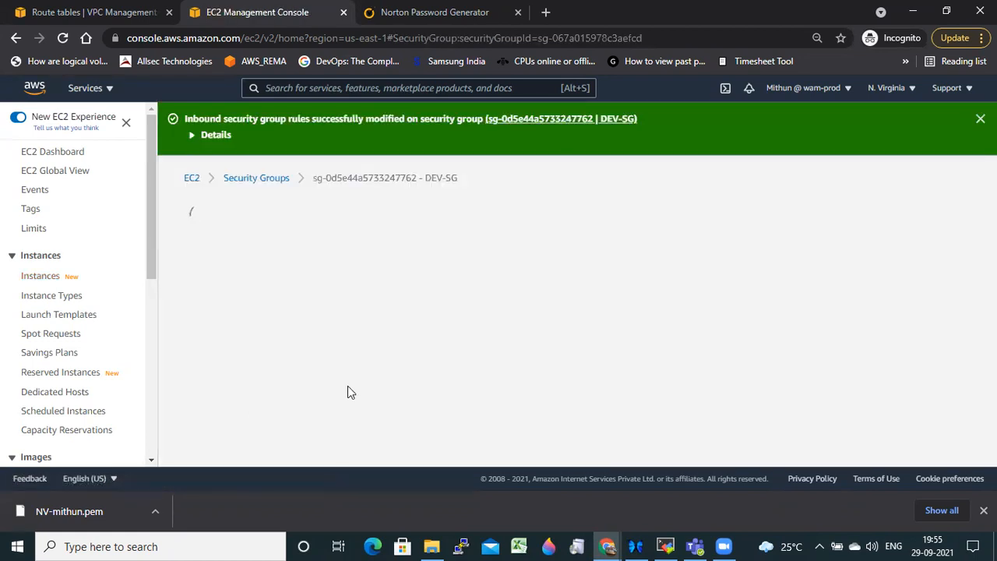
pyautogui.scroll(-3, 525, 394)
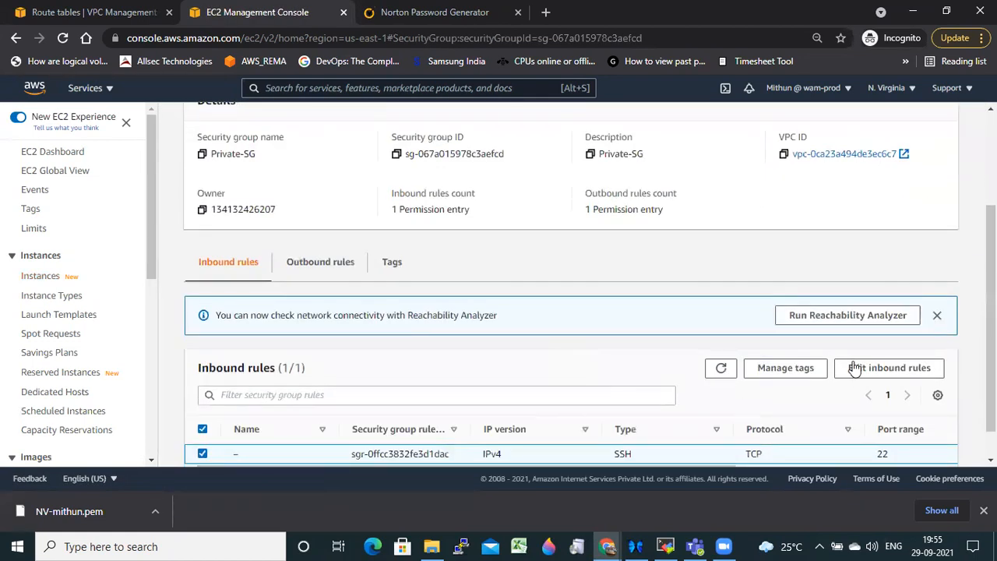
# - Set the source of Private-SG's inbound SSH rule to 192.168.0.0/16 and save the rules
pyautogui.click(852, 369)
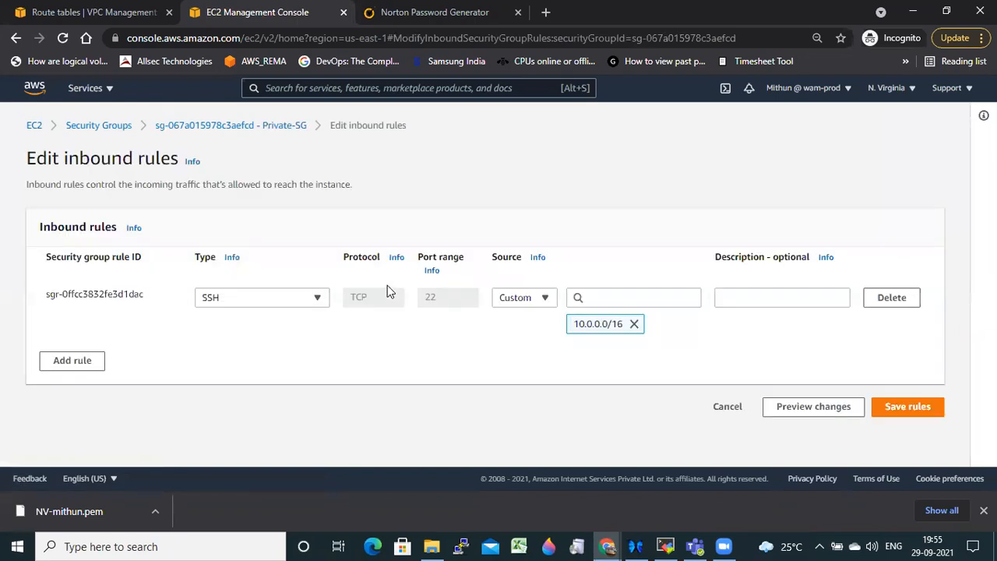
pyautogui.click(634, 324)
pyautogui.click(615, 297)
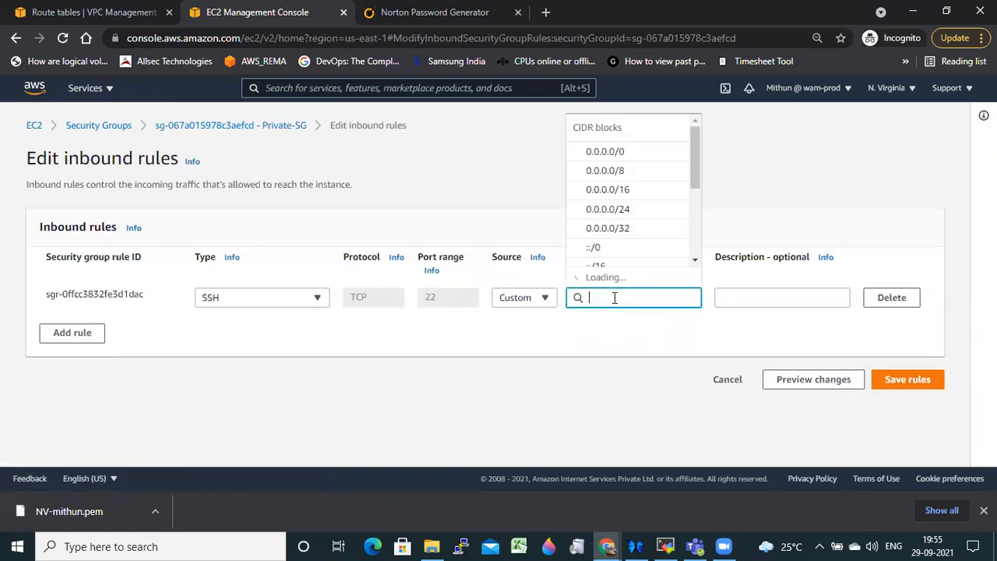
pyautogui.write('192.16')
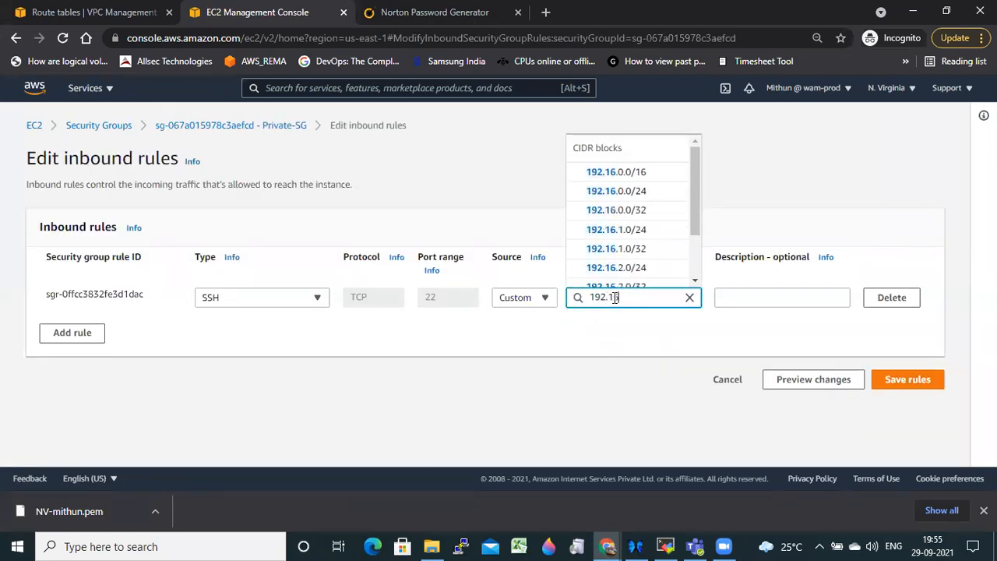
pyautogui.write('8.0.0')
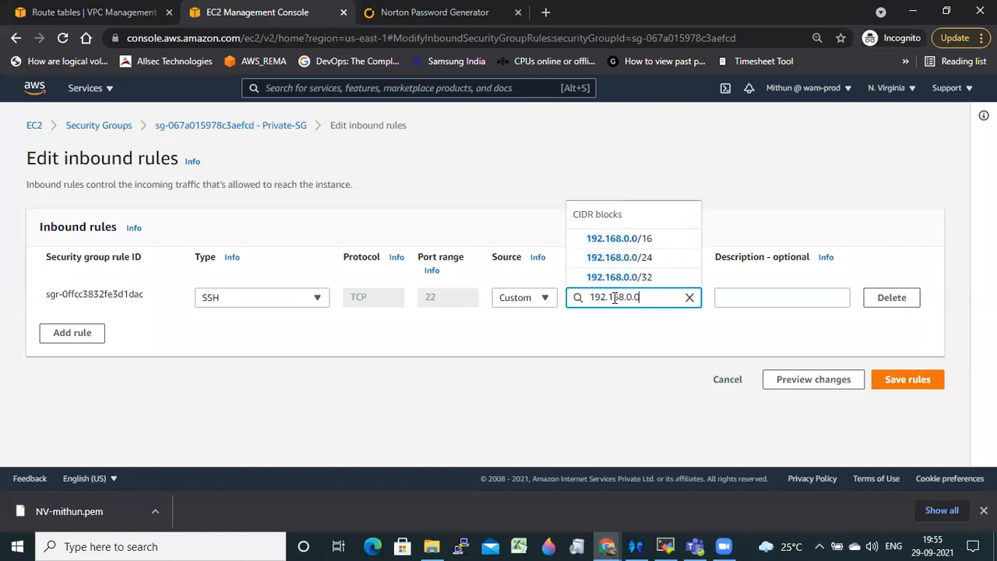
pyautogui.click(621, 238)
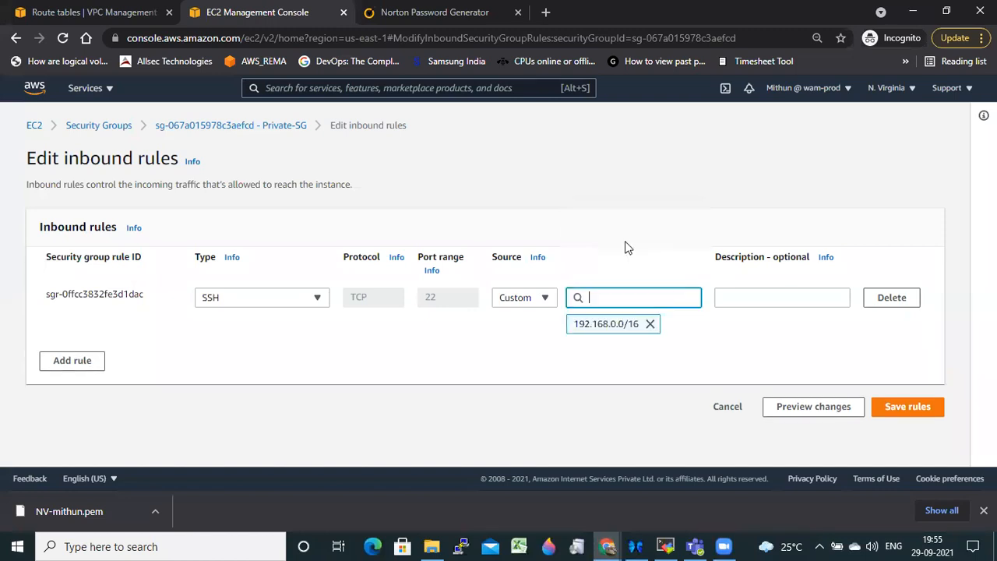
pyautogui.click(922, 411)
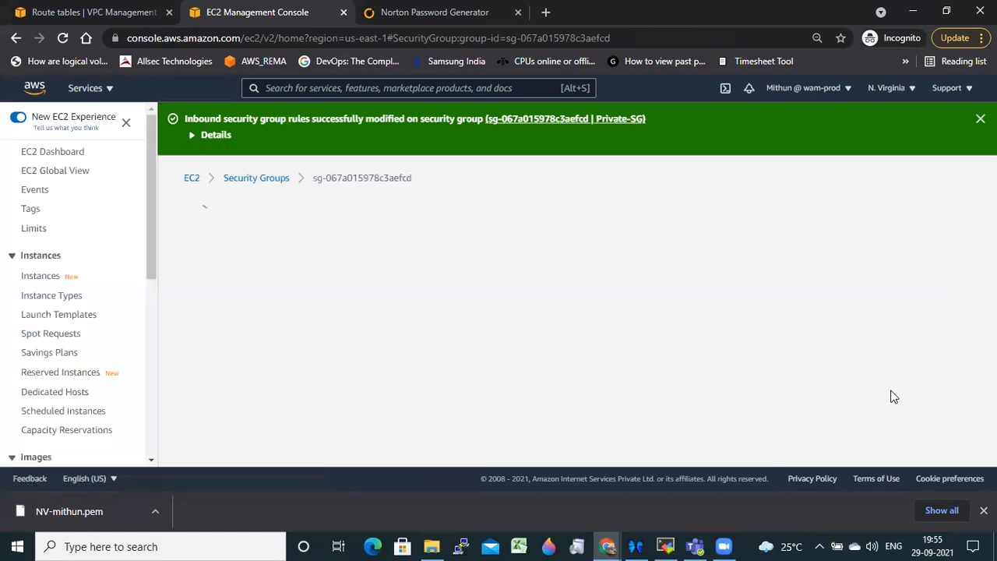
pyautogui.scroll(-2, 592, 285)
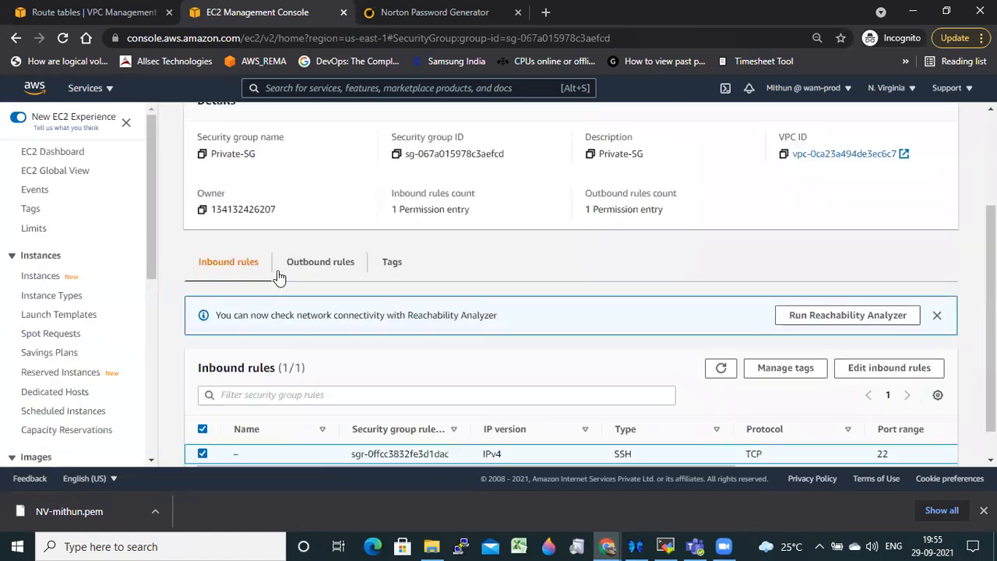
pyautogui.scroll(-1, 413, 335)
pyautogui.scroll(4, 343, 292)
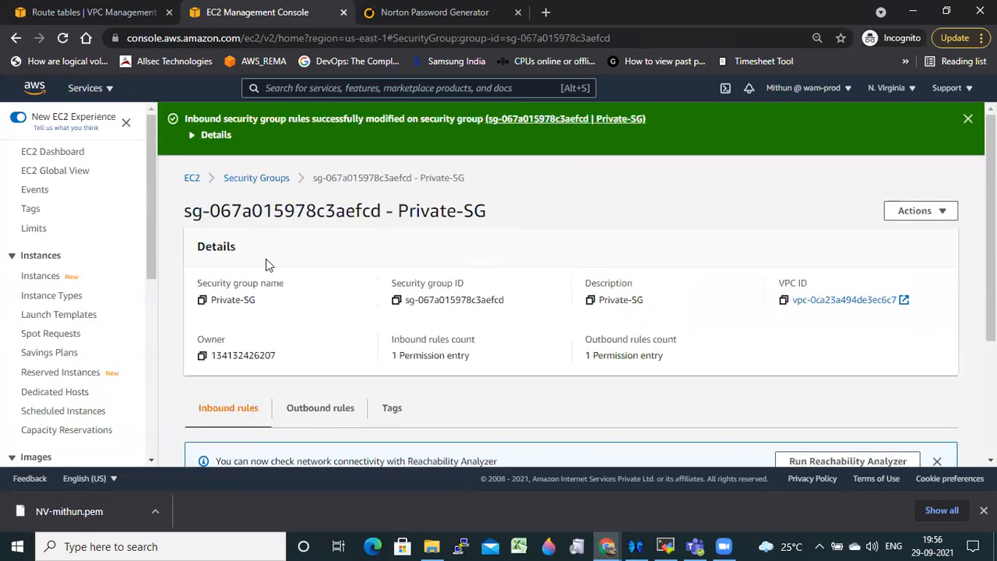
# - Open the list of running instances and check Private-server's public IPv4 address field
pyautogui.click(192, 180)
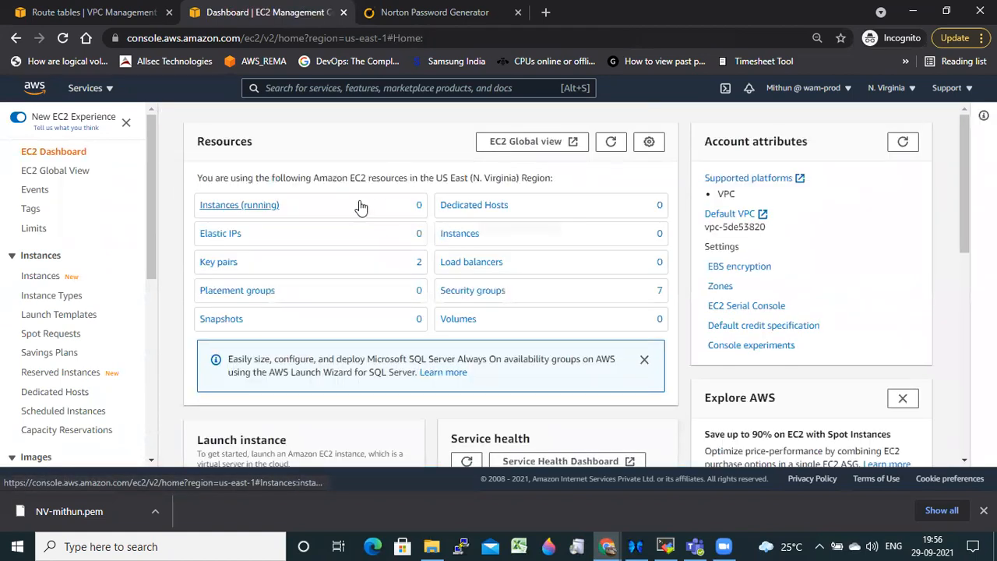
pyautogui.click(257, 211)
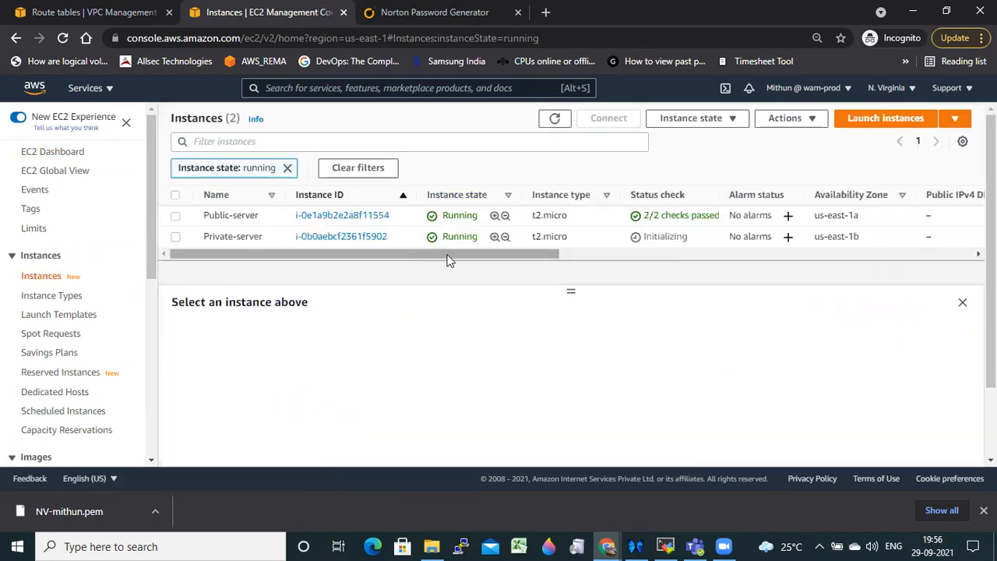
pyautogui.click(176, 237)
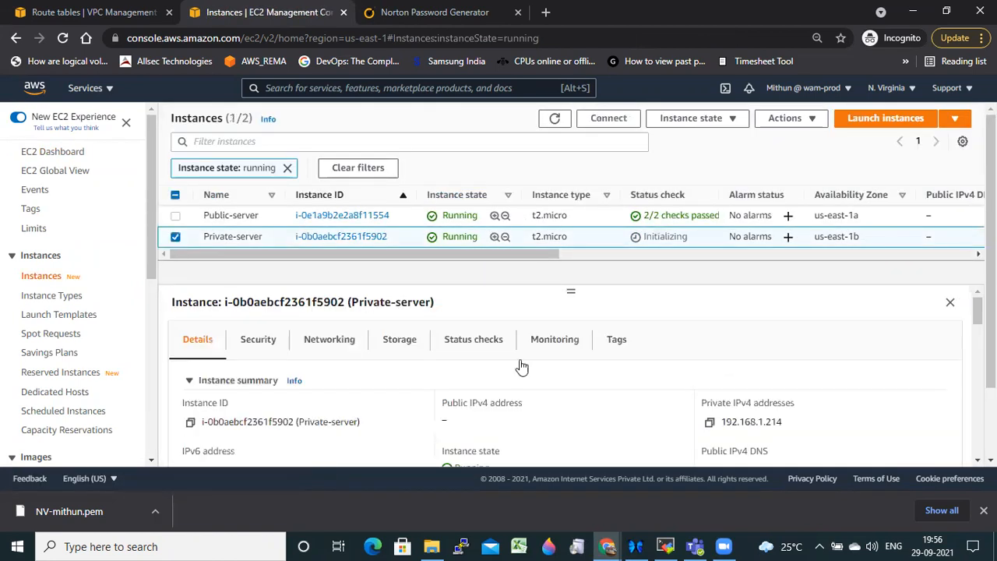
pyautogui.moveTo(440, 421); pyautogui.dragTo(534, 412)
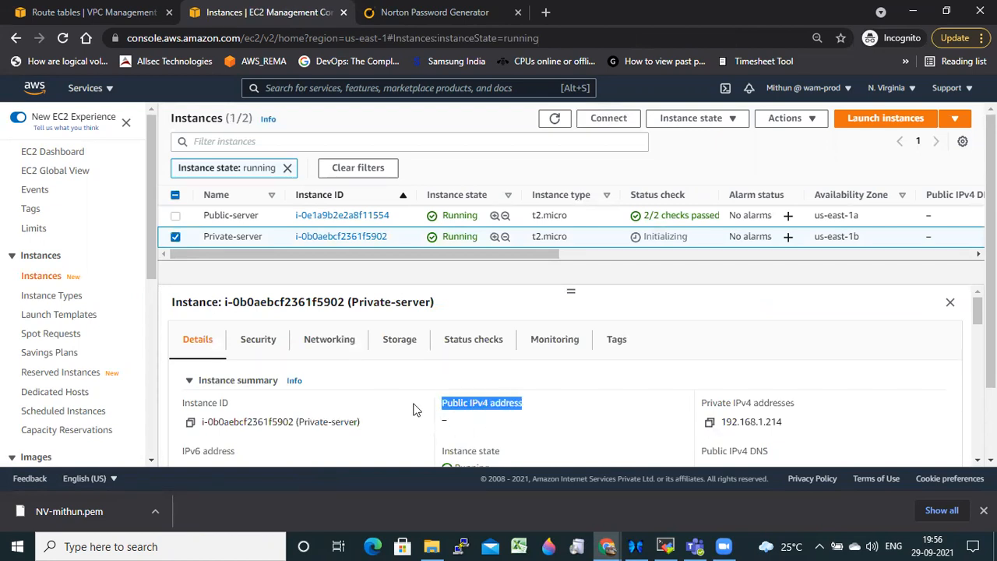
# - Switch to MobaXterm and upload the NV .pem key file from Downloads to /home/ec2-user/ on Public-server
pyautogui.click(665, 546)
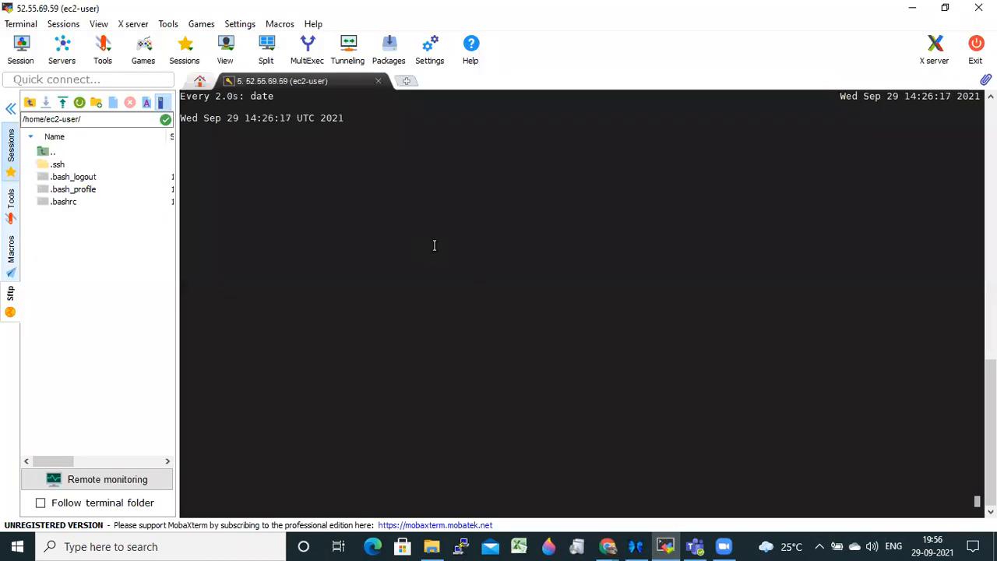
pyautogui.click(62, 102)
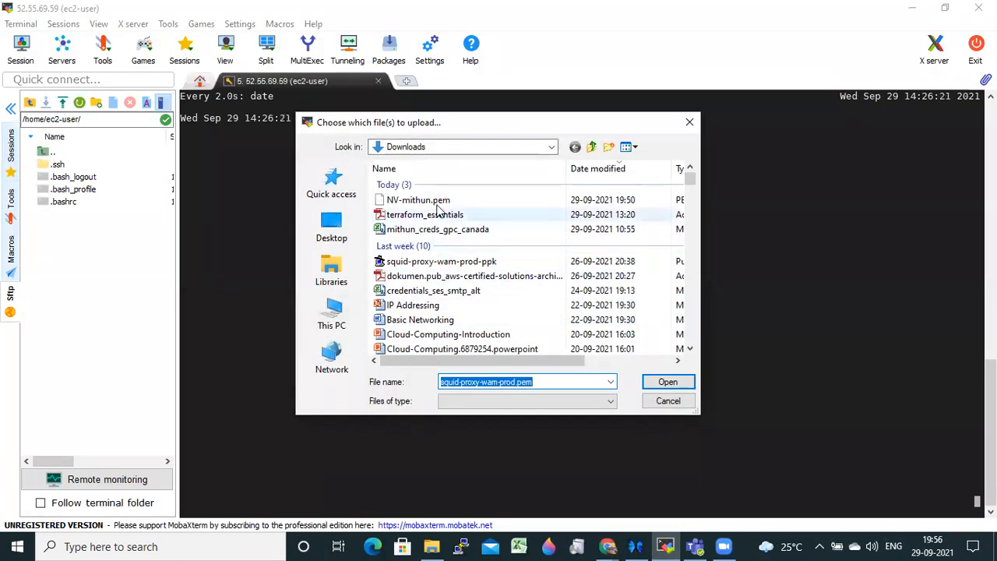
pyautogui.doubleClick(436, 204)
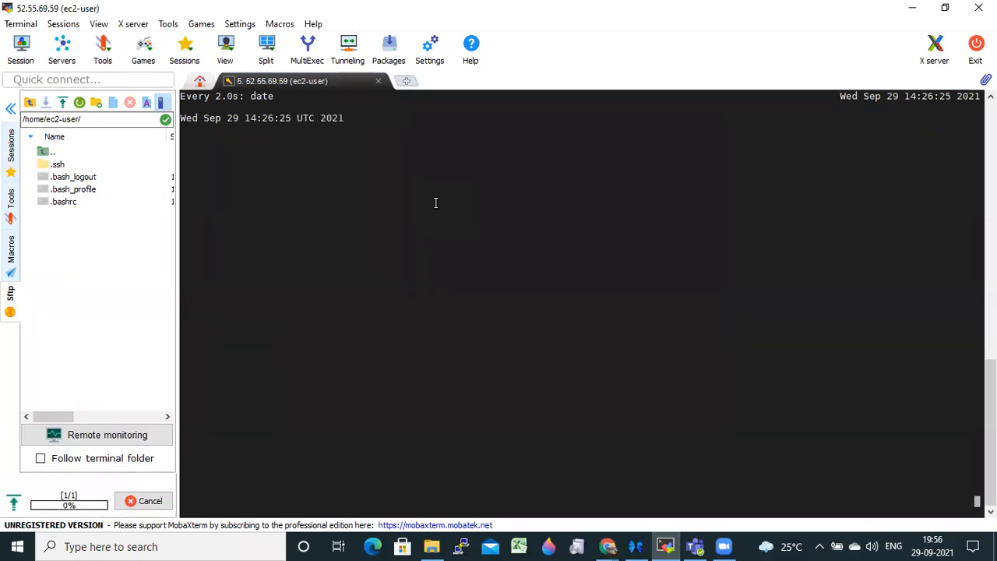
# - Stop the running watch command and list the files in root's home directory with ls
pyautogui.hotkey('ctrl', 'c')
pyautogui.write('ls')
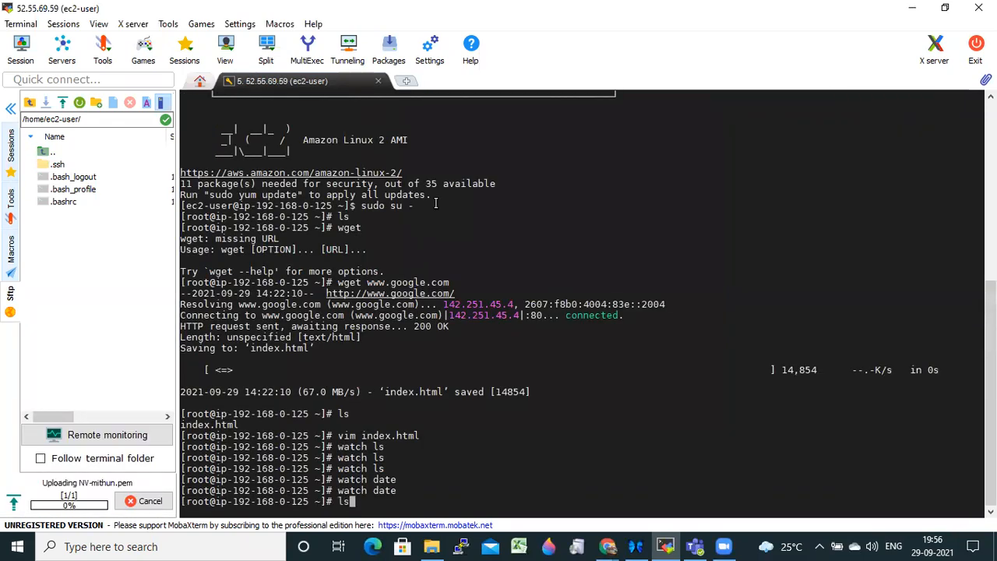
pyautogui.press('Return')
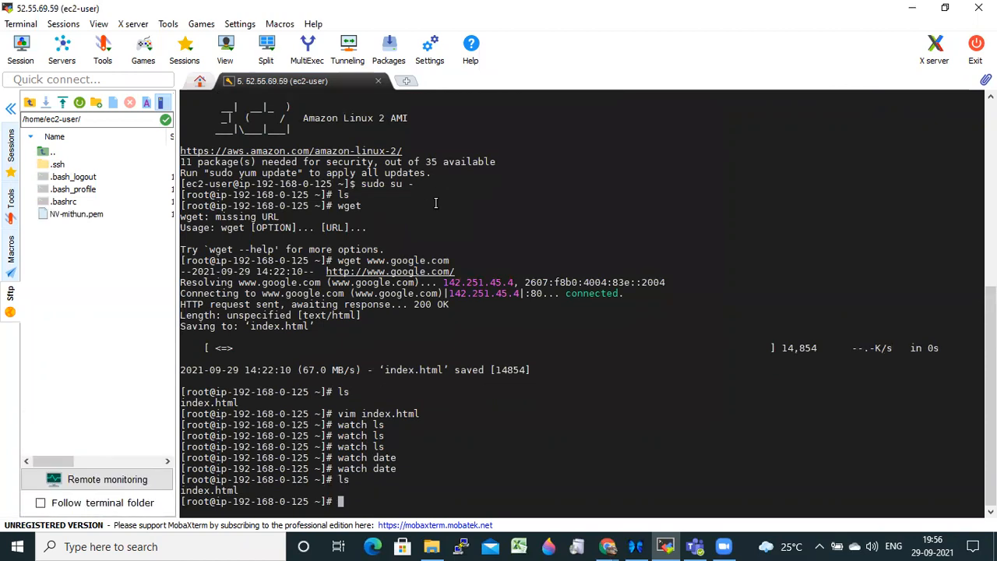
# - Exit the root shell and list the files in the ec2-user home directory
pyautogui.write('exit')
pyautogui.press('Return')
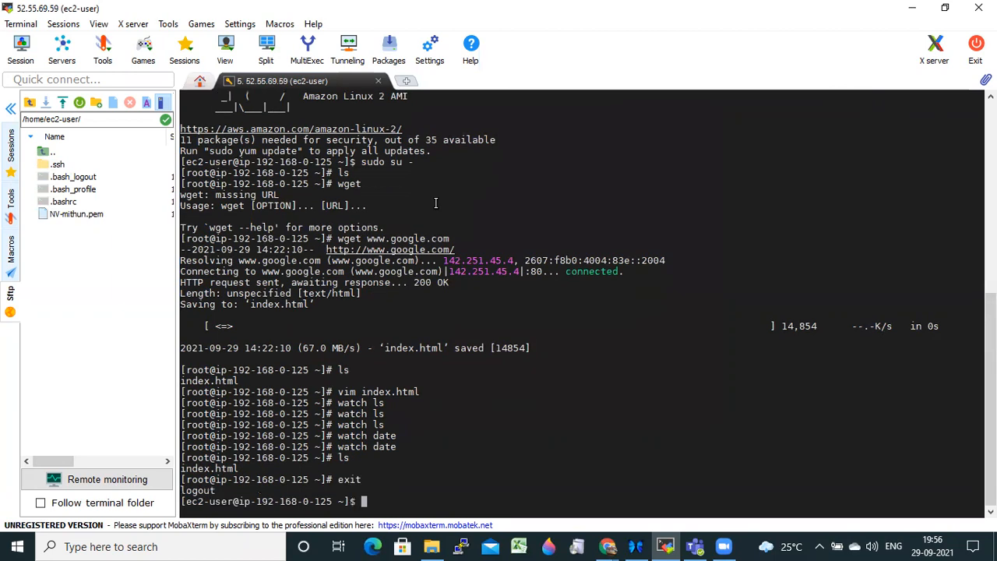
pyautogui.write('ls')
pyautogui.press('Return')
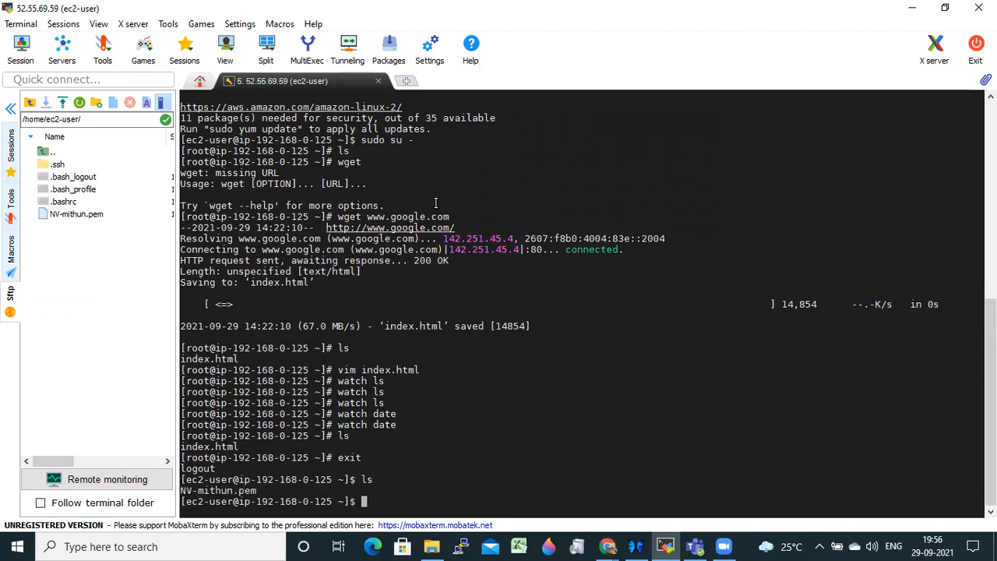
# - Check the permissions of the uploaded NV .pem key file with ls -l
pyautogui.write('ls -l N')
pyautogui.press('Tab')
pyautogui.press('Return')
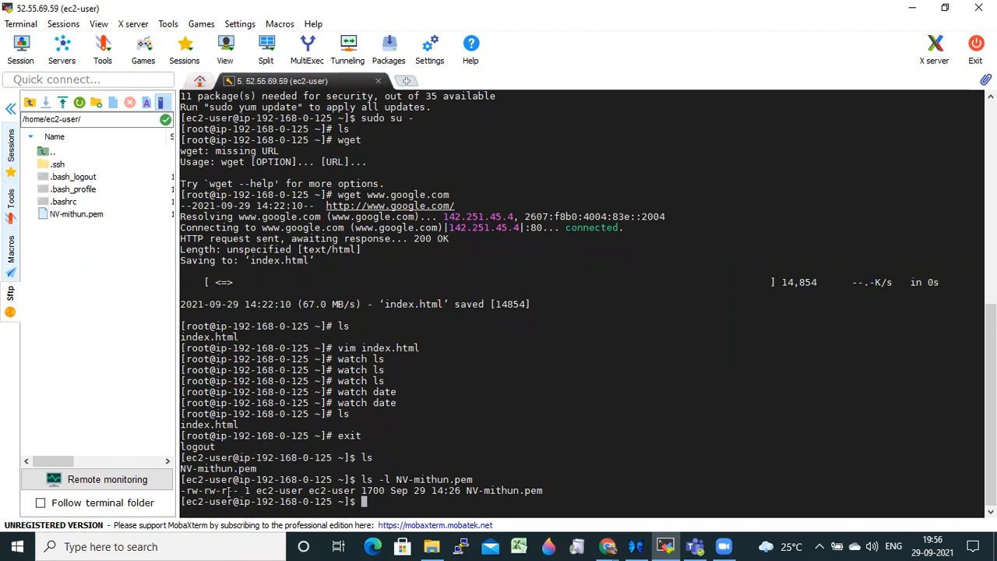
pyautogui.moveTo(186, 490); pyautogui.dragTo(243, 490)
pyautogui.click(467, 461)
# - Set the permissions of the NV .pem key file to 600 using sudo chmod
pyautogui.write('sudo chmod 600 NV')
pyautogui.press('Tab')
pyautogui.press('Return')
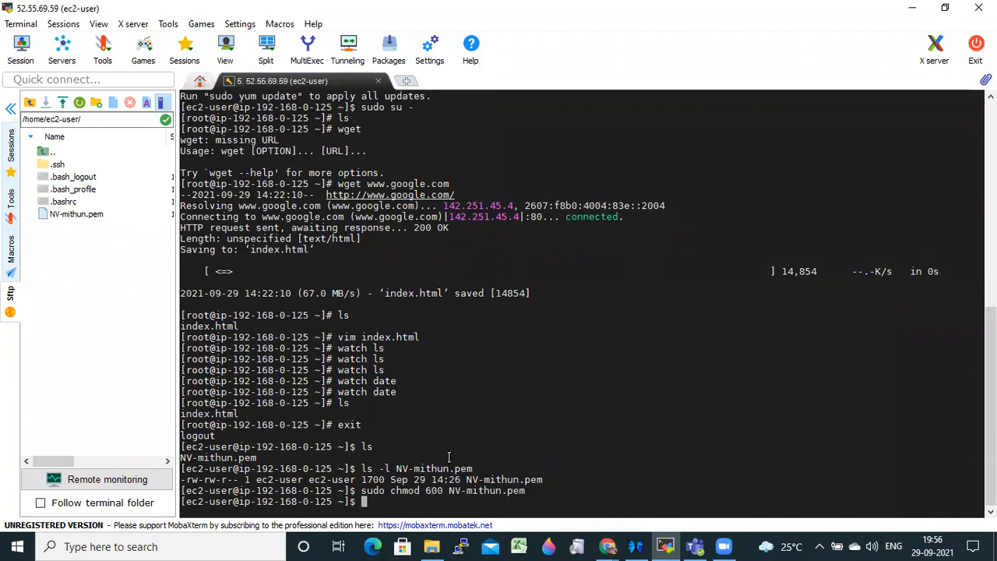
pyautogui.write('ssh -i NV')
pyautogui.press('Tab')
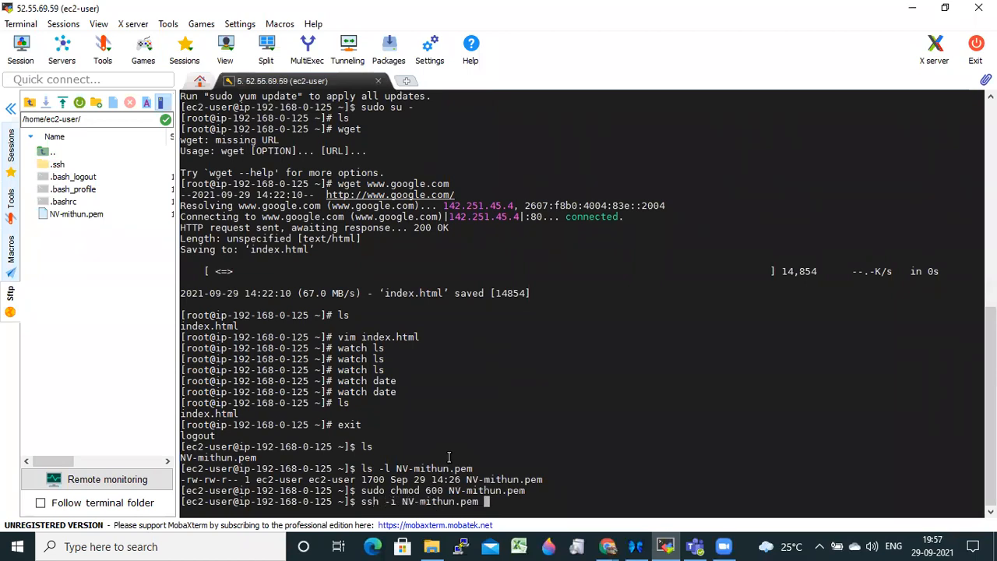
pyautogui.write('ec2-user@')
pyautogui.hotkey('alt', 'Tab')
pyautogui.click(711, 423)
pyautogui.click(665, 546)
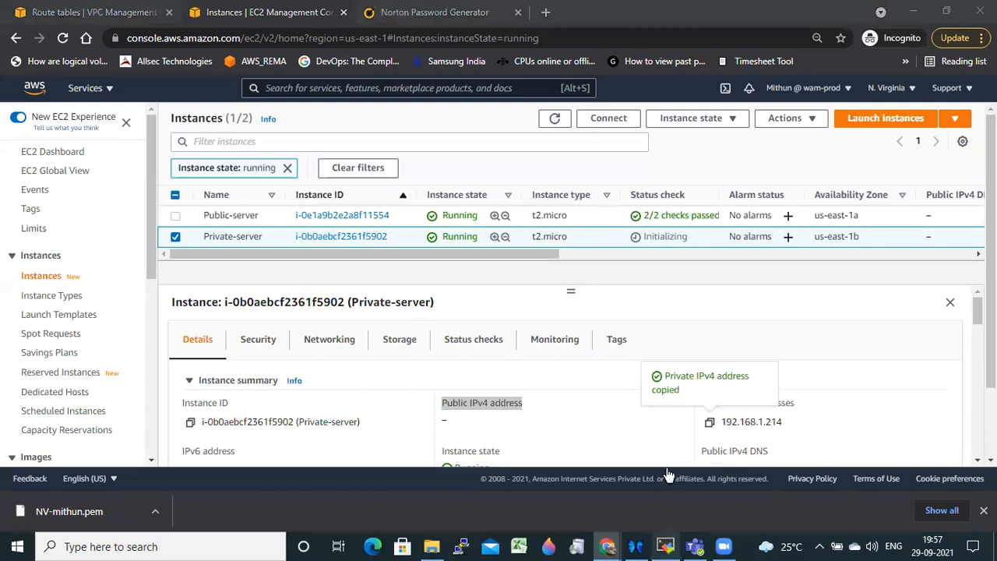
pyautogui.rightClick(629, 385)
pyautogui.press('Return')
pyautogui.write('yes')
pyautogui.press('Return')
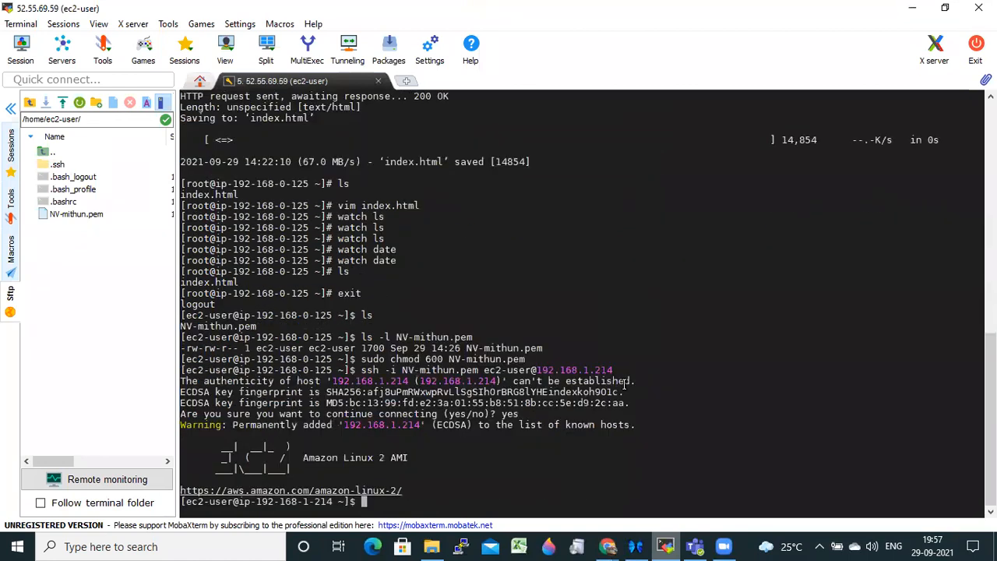
# - Run watch ls in the Private-server SSH session
pyautogui.write('watch')
pyautogui.write(' ls')
pyautogui.press('Return')
# - Switch to the browser whiteboard and draw a yellow computer and a blue internet cloud outside the VPC
pyautogui.click(550, 509)
pyautogui.moveTo(101, 481)
pyautogui.mouseDown()
pyautogui.moveTo(101, 442)
pyautogui.moveTo(151, 438)
pyautogui.moveTo(96, 467)
pyautogui.mouseUp()
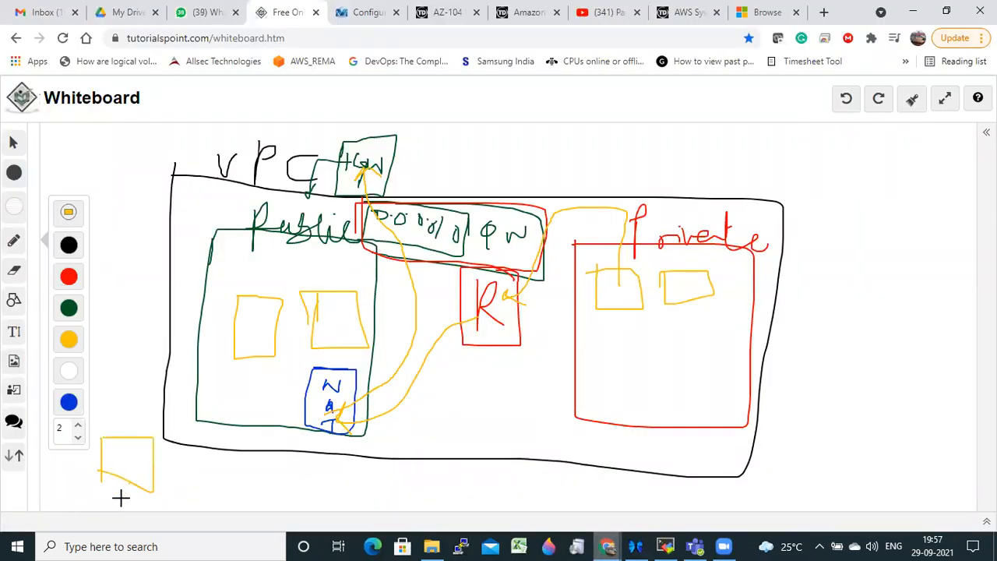
pyautogui.click(68, 402)
pyautogui.moveTo(121, 142); pyautogui.dragTo(118, 204)
pyautogui.moveTo(106, 238)
pyautogui.mouseDown()
pyautogui.moveTo(151, 161)
pyautogui.moveTo(131, 137)
pyautogui.mouseUp()
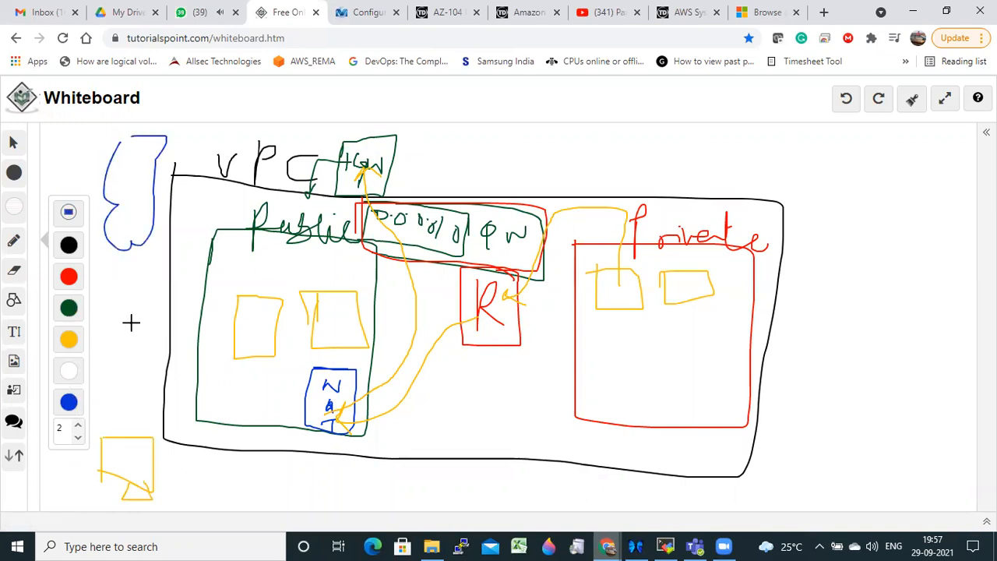
# - Draw a green path from the computer through the cloud and internet gateway to the second server in the public subnet
pyautogui.click(68, 308)
pyautogui.moveTo(129, 444); pyautogui.dragTo(129, 232)
pyautogui.moveTo(135, 180)
pyautogui.mouseDown()
pyautogui.moveTo(151, 160)
pyautogui.moveTo(226, 151)
pyautogui.moveTo(340, 158)
pyautogui.moveTo(336, 312)
pyautogui.moveTo(348, 296)
pyautogui.mouseUp()
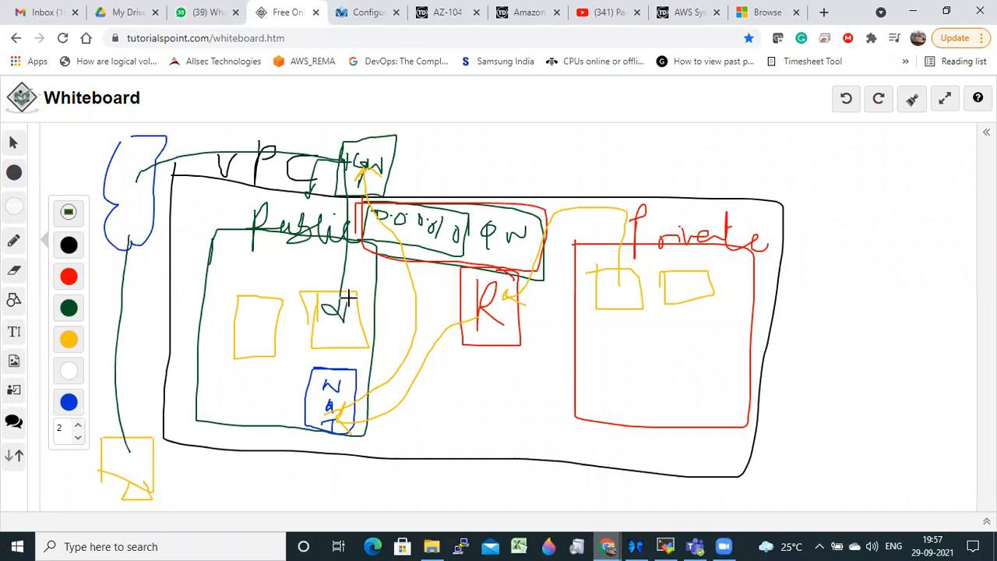
# - Draw a green path from the public server through the router to the first private server, crossing out the unused server in each subnet
pyautogui.moveTo(227, 289); pyautogui.dragTo(290, 359)
pyautogui.moveTo(278, 284); pyautogui.dragTo(239, 352)
pyautogui.moveTo(317, 290)
pyautogui.mouseDown()
pyautogui.moveTo(316, 341)
pyautogui.moveTo(369, 349)
pyautogui.moveTo(319, 293)
pyautogui.moveTo(356, 350)
pyautogui.moveTo(366, 308)
pyautogui.moveTo(343, 316)
pyautogui.moveTo(355, 300)
pyautogui.moveTo(490, 318)
pyautogui.moveTo(489, 276)
pyautogui.moveTo(615, 294)
pyautogui.mouseUp()
pyautogui.moveTo(657, 268); pyautogui.dragTo(725, 299)
pyautogui.moveTo(712, 256); pyautogui.dragTo(670, 304)
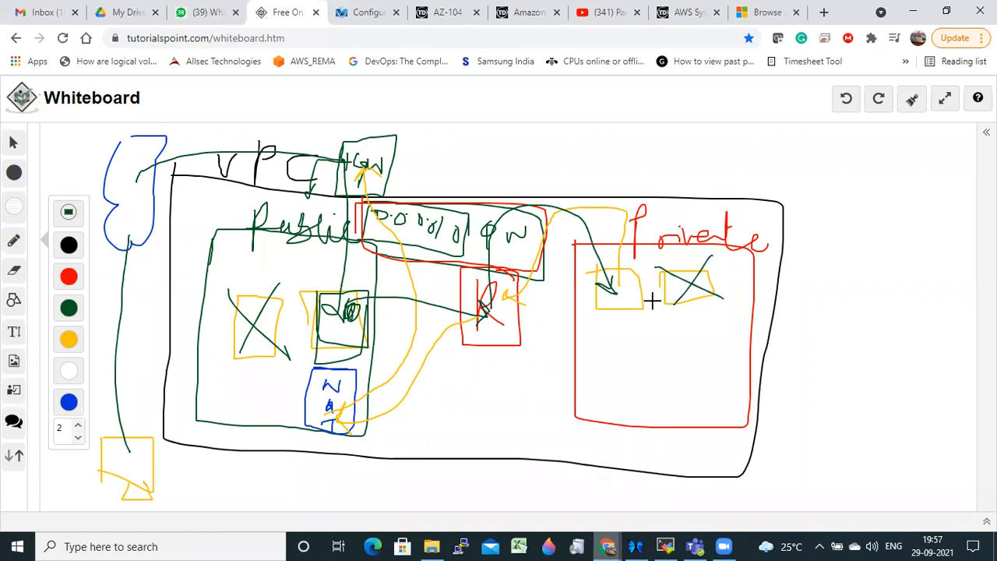
# - Add green ticks at the Private and Public labels and another green arrow from the public server to the router
pyautogui.moveTo(687, 217); pyautogui.dragTo(770, 174)
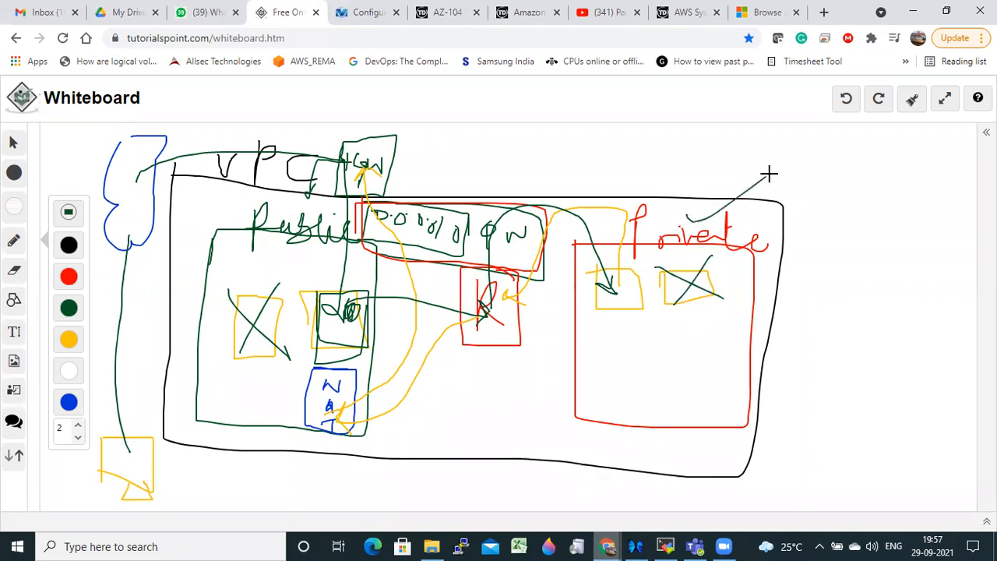
pyautogui.moveTo(245, 217); pyautogui.dragTo(312, 184)
pyautogui.moveTo(348, 315)
pyautogui.mouseDown()
pyautogui.moveTo(470, 314)
pyautogui.moveTo(487, 296)
pyautogui.moveTo(499, 328)
pyautogui.mouseUp()
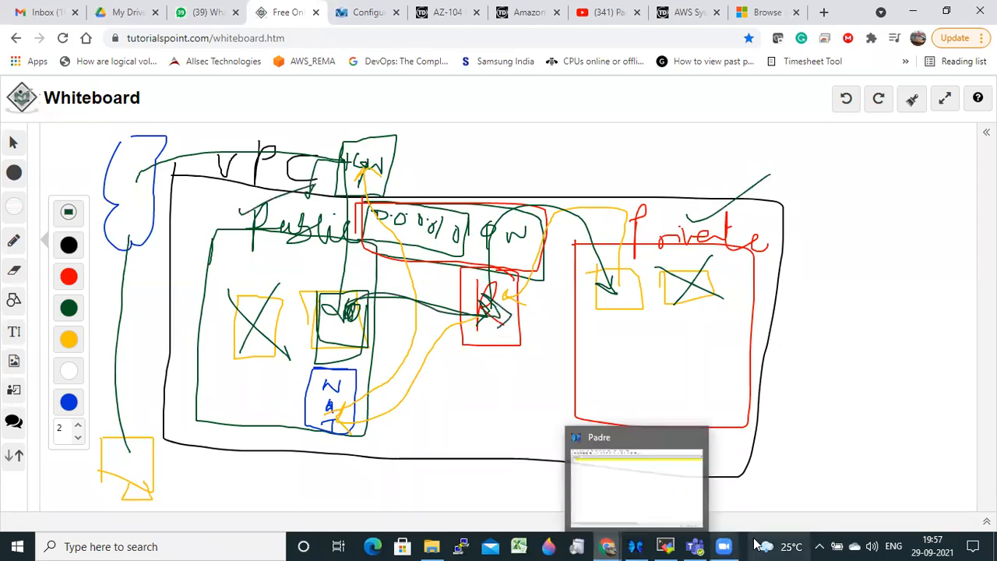
# - Outline the first private server in green on the whiteboard
pyautogui.click(666, 546)
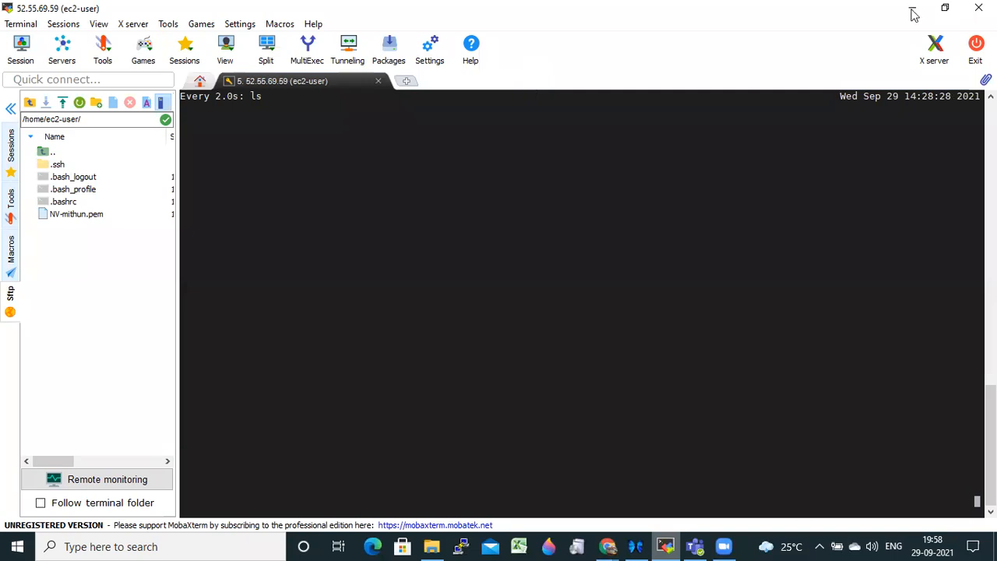
pyautogui.hotkey('alt', 'Tab')
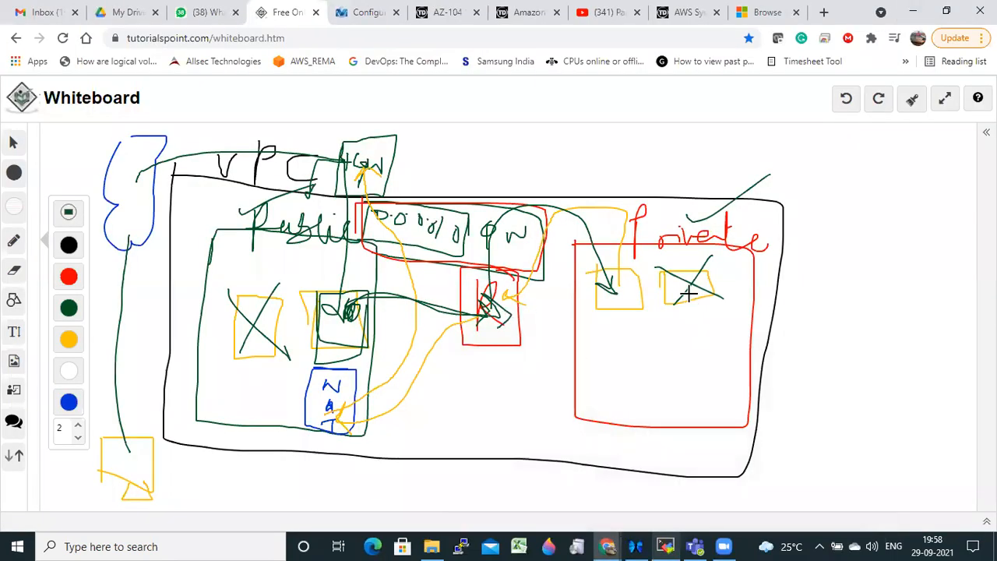
pyautogui.moveTo(599, 274)
pyautogui.mouseDown()
pyautogui.moveTo(595, 311)
pyautogui.moveTo(643, 271)
pyautogui.moveTo(590, 296)
pyautogui.moveTo(639, 282)
pyautogui.moveTo(583, 301)
pyautogui.moveTo(640, 266)
pyautogui.moveTo(588, 311)
pyautogui.moveTo(646, 279)
pyautogui.moveTo(662, 311)
pyautogui.moveTo(596, 286)
pyautogui.mouseUp()
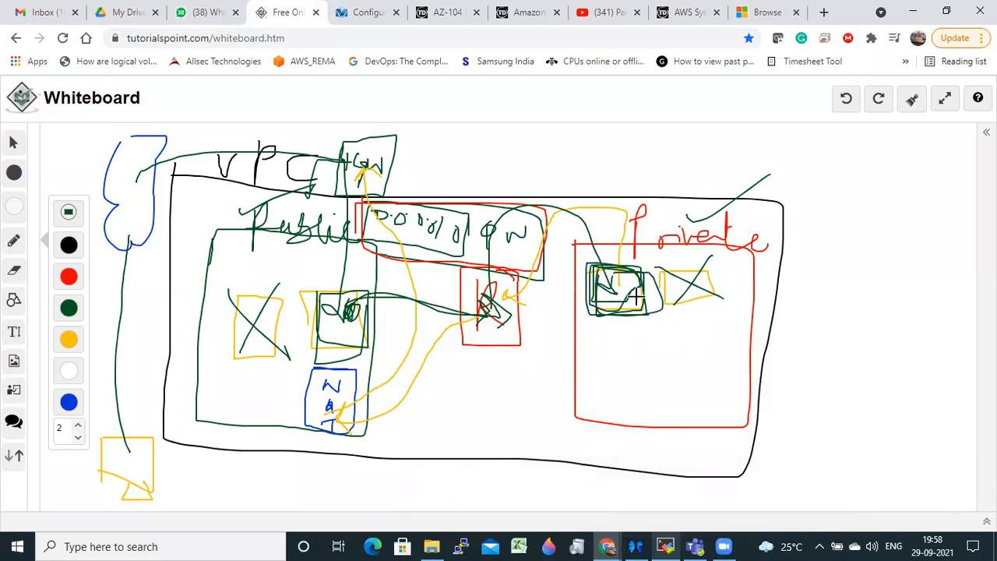
pyautogui.click(665, 546)
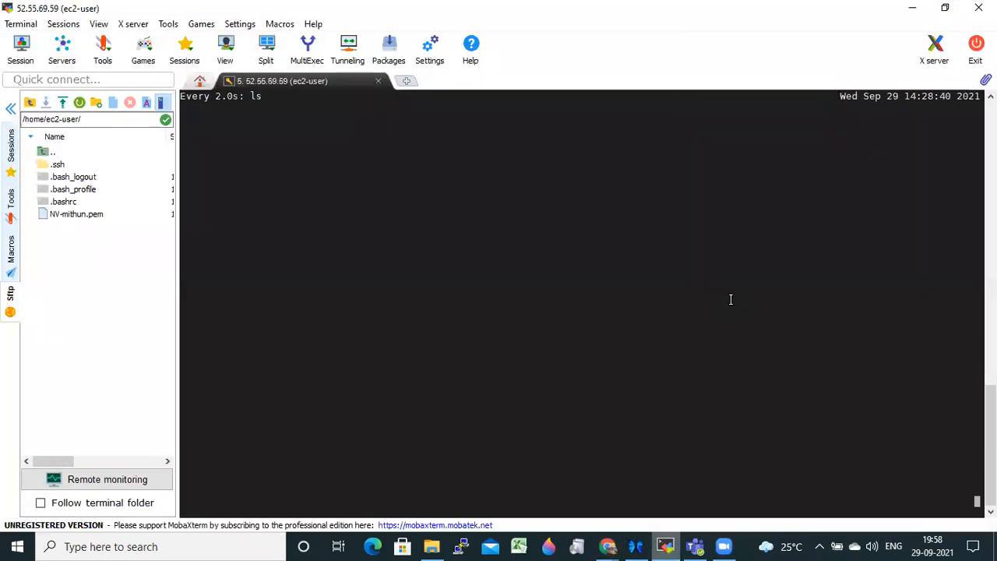
pyautogui.hotkey('ctrl', 'c')
pyautogui.write('wget www.google.com')
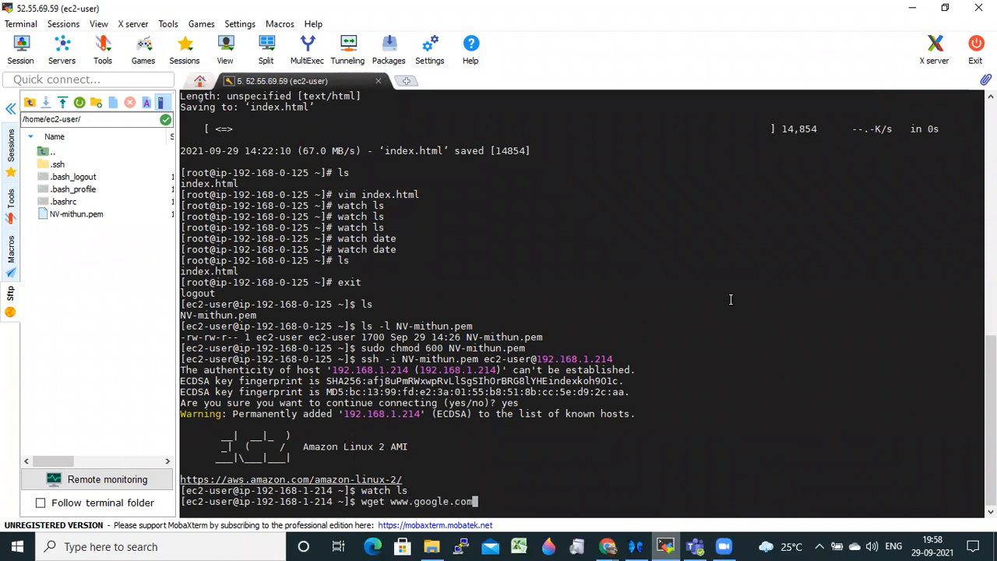
pyautogui.press('Return')
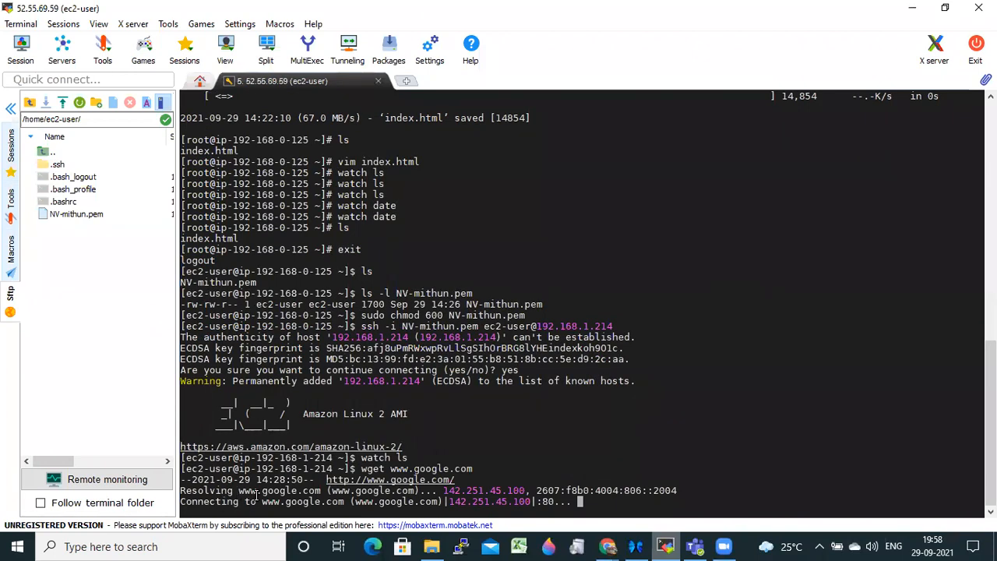
pyautogui.moveTo(532, 504); pyautogui.dragTo(361, 468)
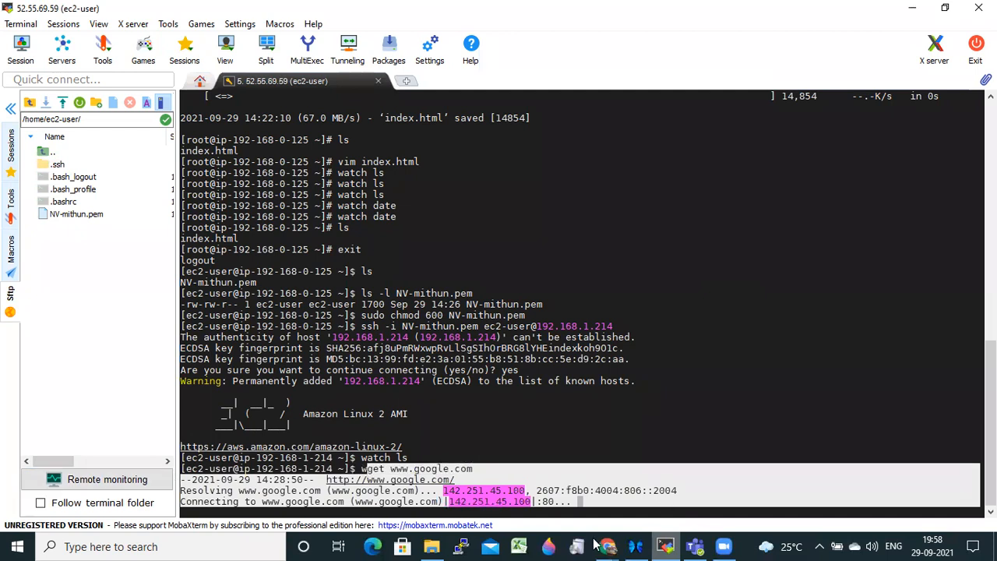
# - On the whiteboard, draw a green line up from the private server and circle its route and the NAT box in red
pyautogui.moveTo(609, 546)
pyautogui.click(566, 505)
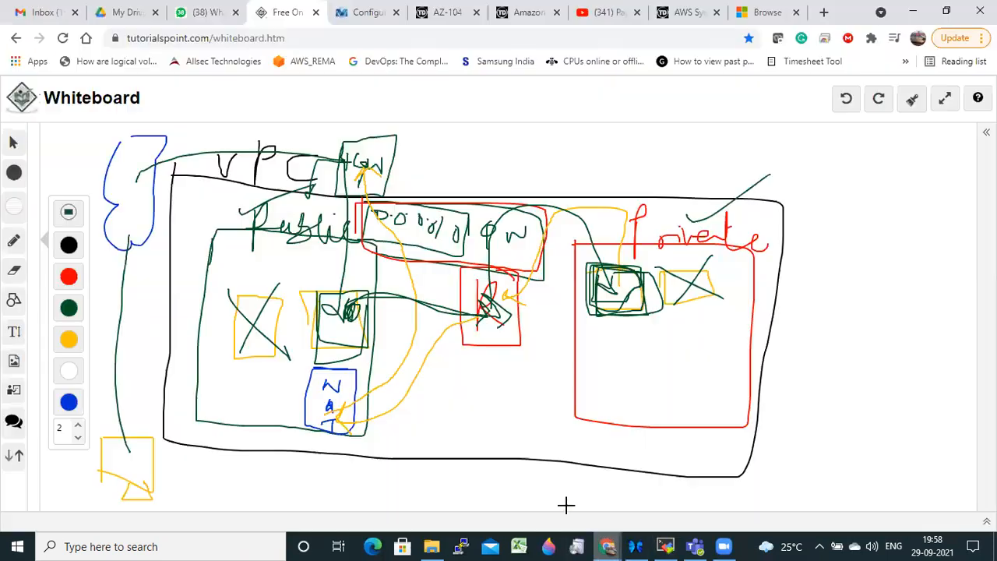
pyautogui.moveTo(623, 293)
pyautogui.mouseDown()
pyautogui.moveTo(645, 250)
pyautogui.moveTo(648, 199)
pyautogui.moveTo(661, 214)
pyautogui.moveTo(693, 209)
pyautogui.moveTo(647, 240)
pyautogui.moveTo(608, 224)
pyautogui.mouseUp()
pyautogui.click(69, 277)
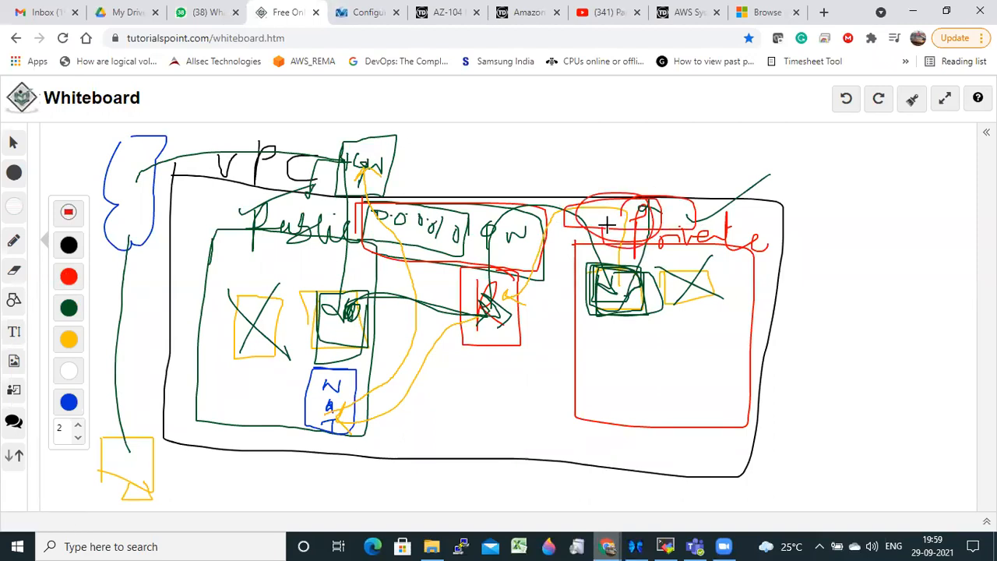
pyautogui.moveTo(279, 379)
pyautogui.mouseDown()
pyautogui.moveTo(372, 352)
pyautogui.moveTo(410, 356)
pyautogui.moveTo(327, 354)
pyautogui.mouseUp()
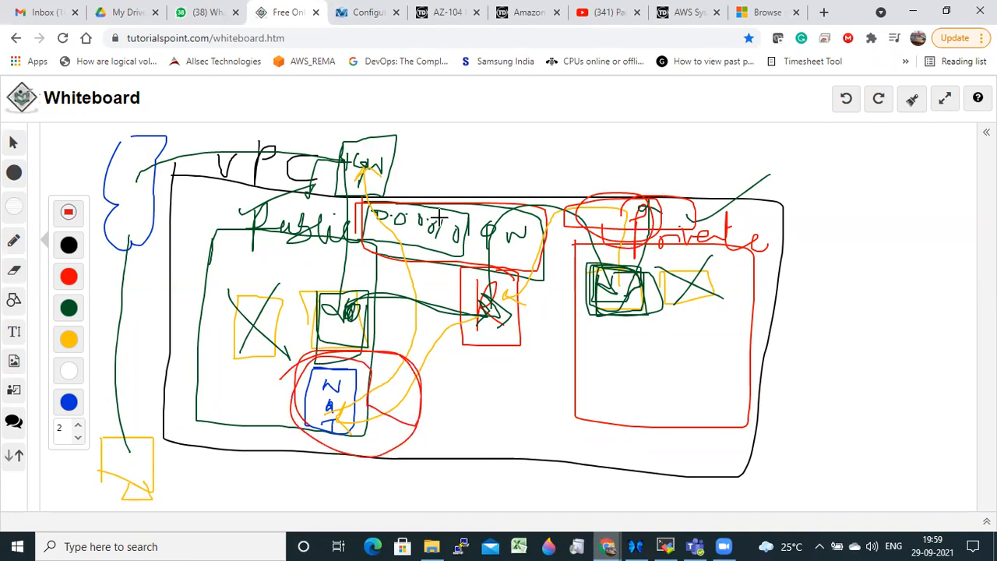
# - Return to the MobaXterm terminal, cancel the pending wget request and ping 8.8.8.8 from Private-server
pyautogui.click(668, 545)
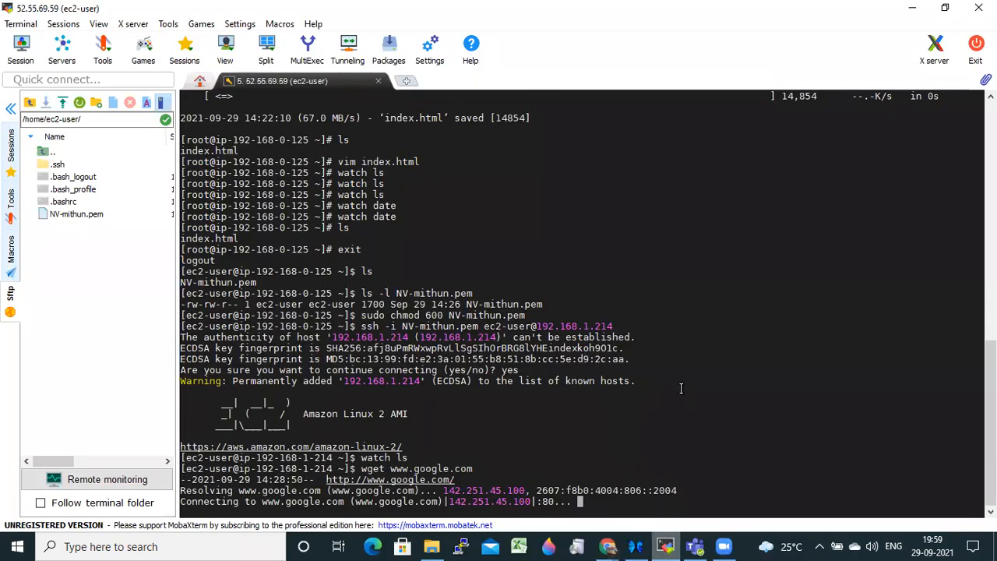
pyautogui.press('Return')
pyautogui.press('Return')
pyautogui.press('Return')
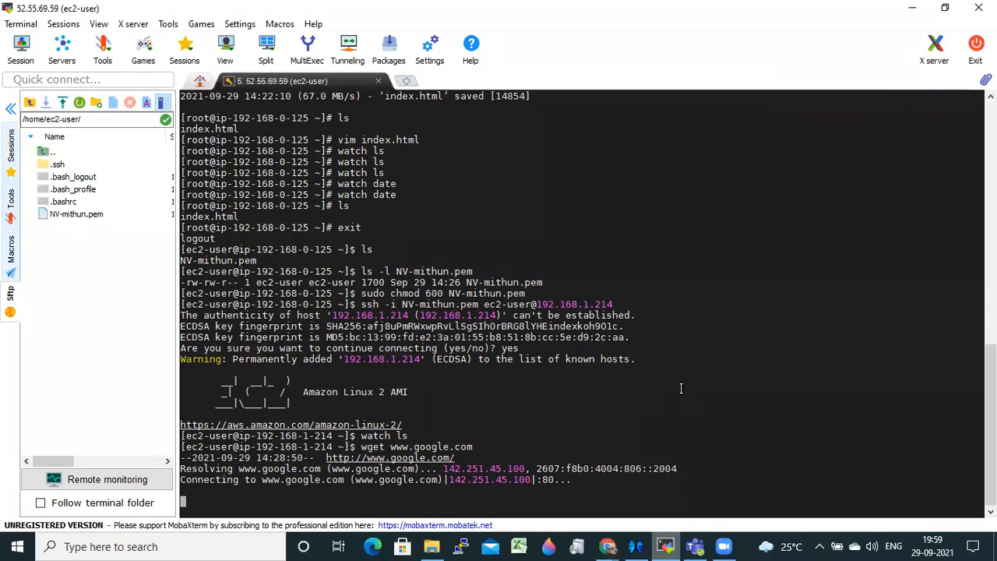
pyautogui.hotkey('ctrl', 'c')
pyautogui.write('ping')
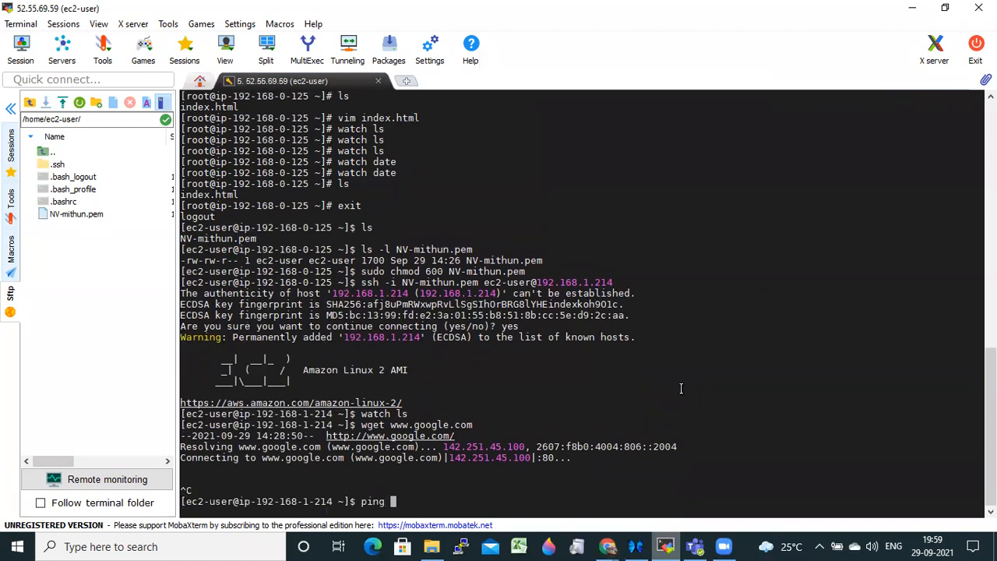
pyautogui.write(' 8.8.8.8')
pyautogui.press('Return')
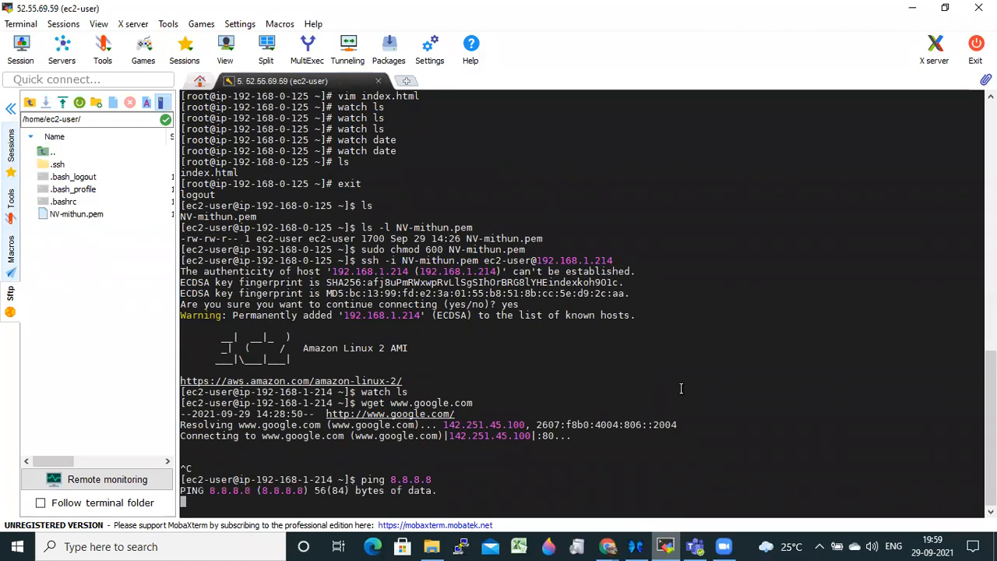
# - Stop the ping and run watch ls again on Private-server
pyautogui.hotkey('ctrl', 'c')
pyautogui.press('Up')
pyautogui.press('Down')
pyautogui.write('watch ls')
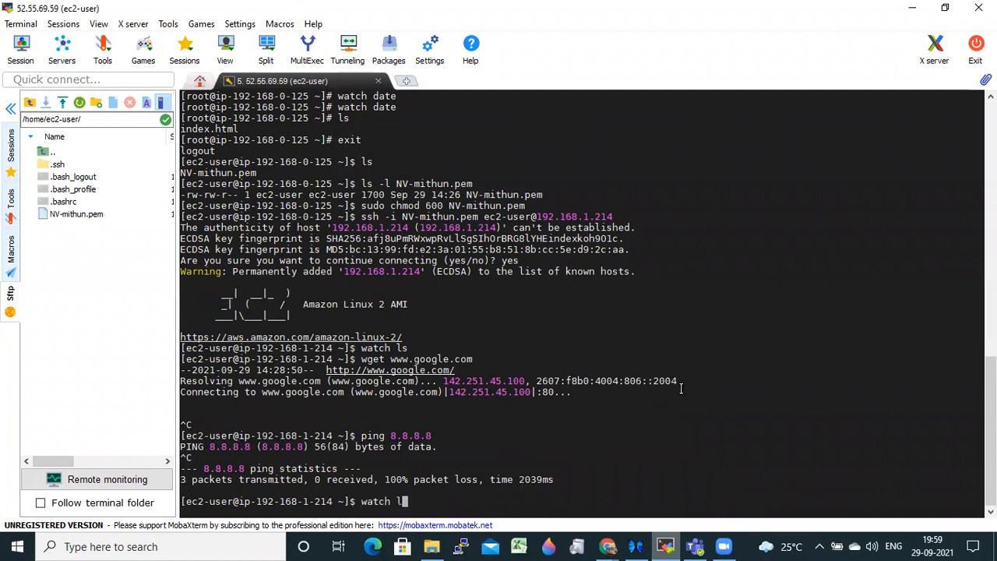
pyautogui.press('Return')
# - Return to the whiteboard and draw a small red loop in the public subnet above the servers
pyautogui.click(910, 14)
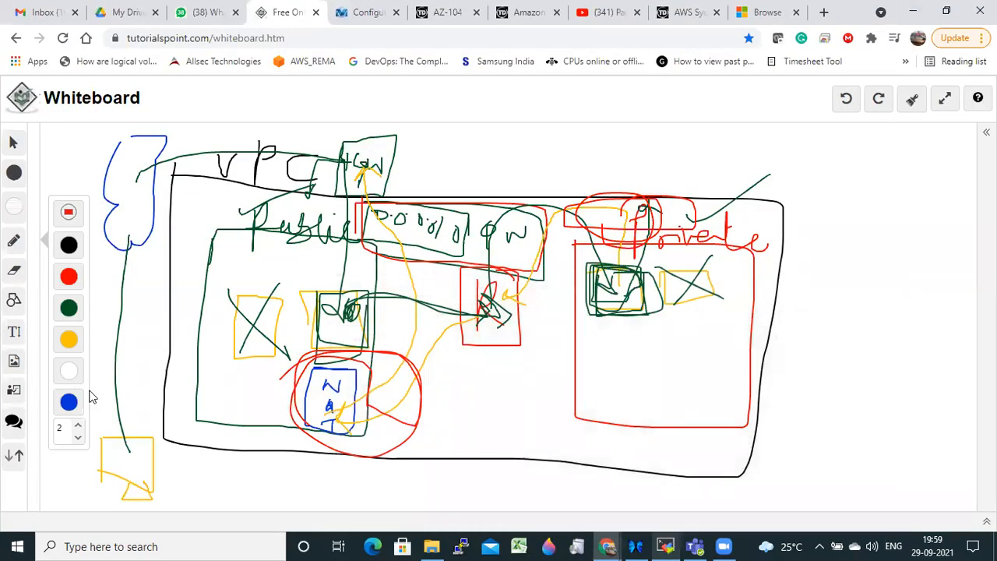
pyautogui.moveTo(324, 256)
pyautogui.mouseDown()
pyautogui.moveTo(299, 269)
pyautogui.moveTo(311, 264)
pyautogui.mouseUp()
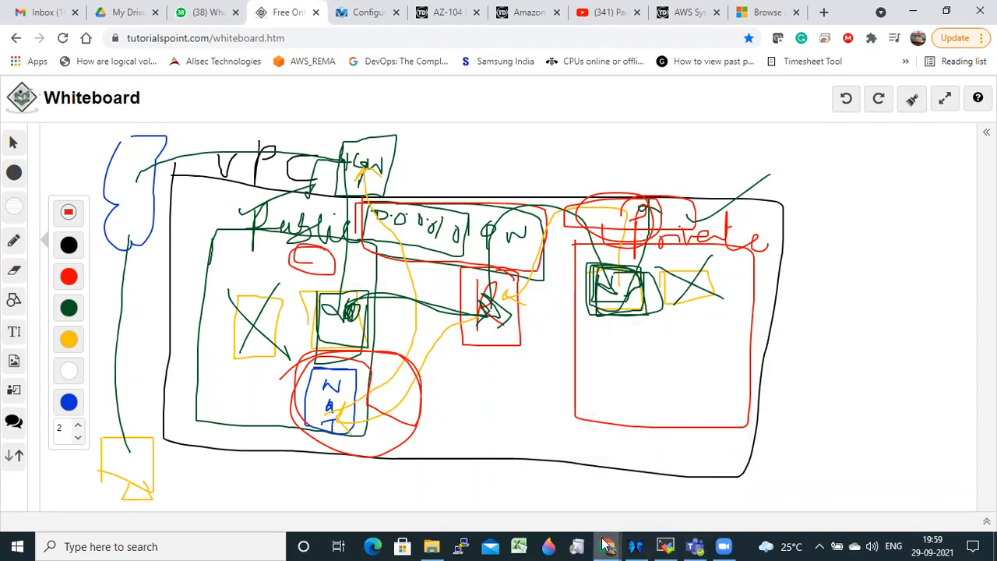
# - Switch to the AWS VPC console, go to NAT Gateways and start creating a NAT gateway
pyautogui.moveTo(606, 546)
pyautogui.click(680, 497)
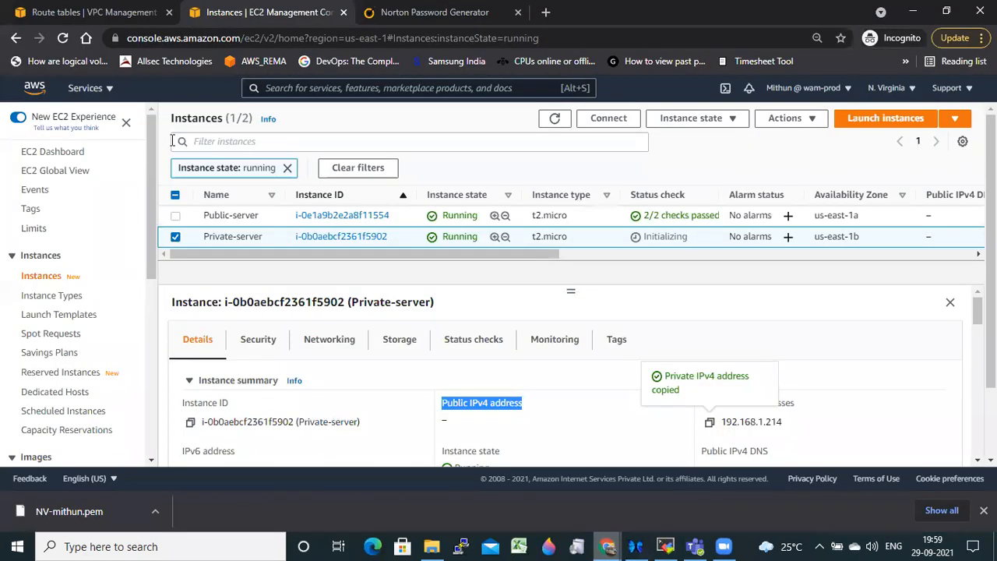
pyautogui.click(39, 11)
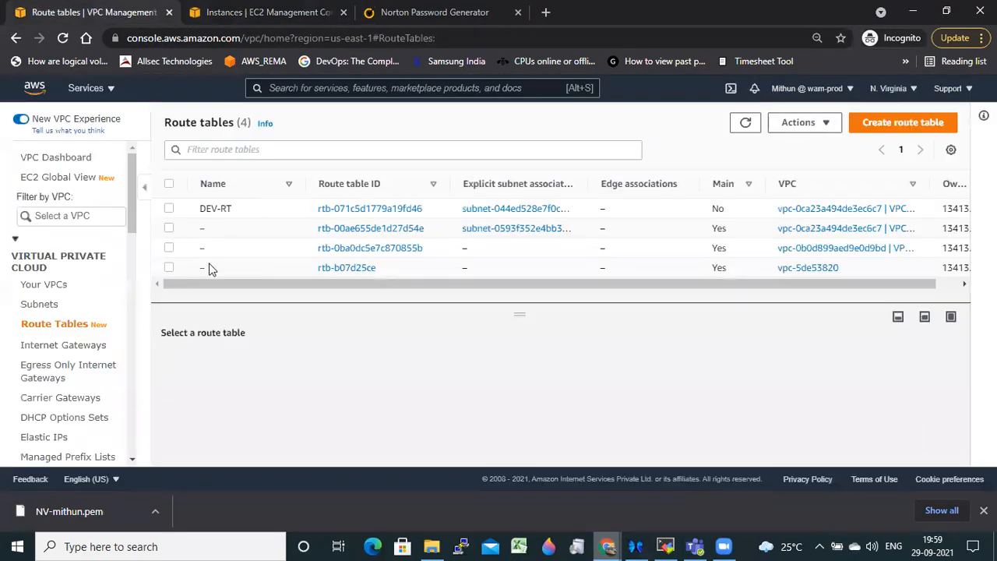
pyautogui.scroll(-1, 62, 366)
pyautogui.scroll(-1, 60, 381)
pyautogui.click(54, 370)
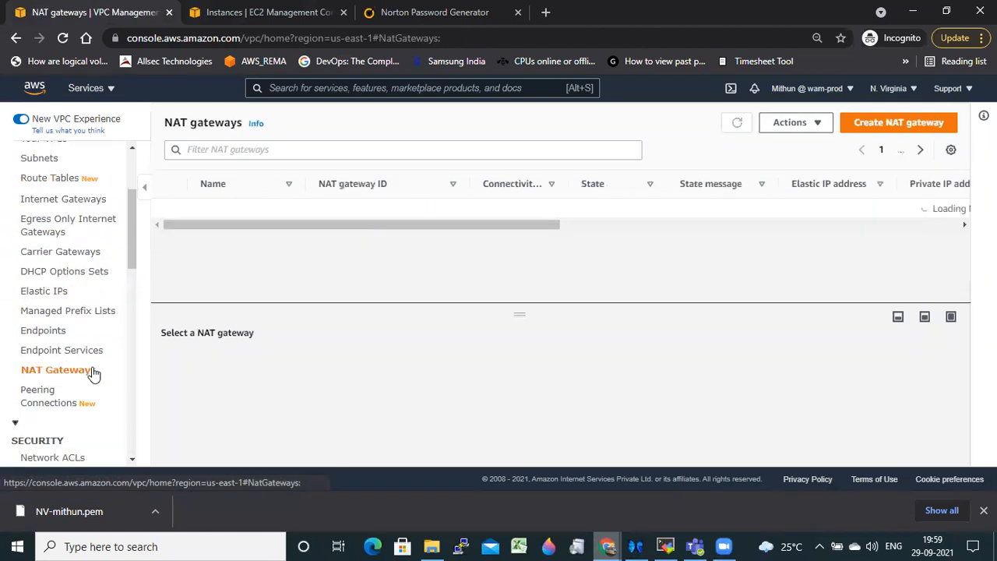
pyautogui.click(877, 122)
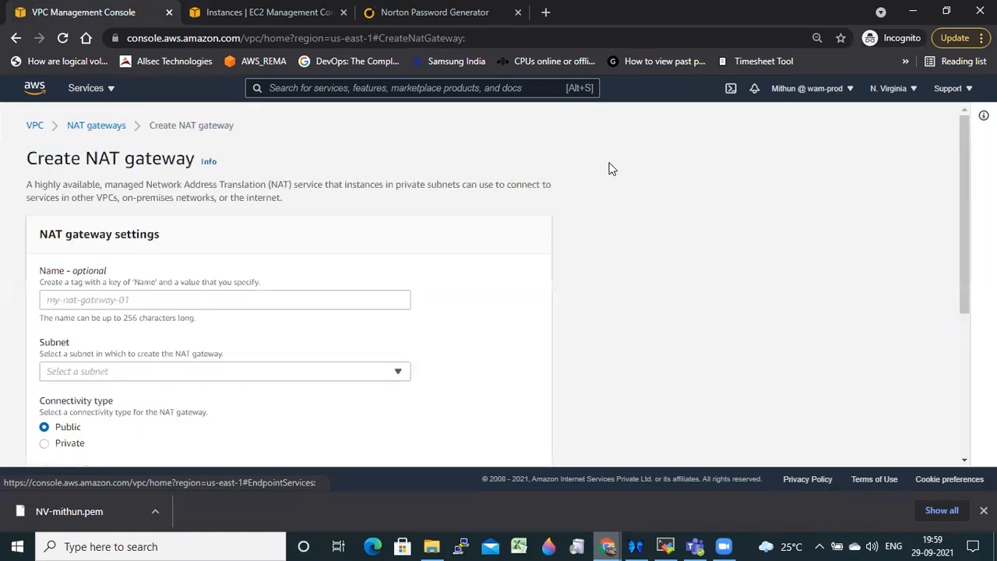
# - Enter NGW- as the start of the NAT gateway's name
pyautogui.scroll(-2, 540, 158)
pyautogui.scroll(1, 182, 280)
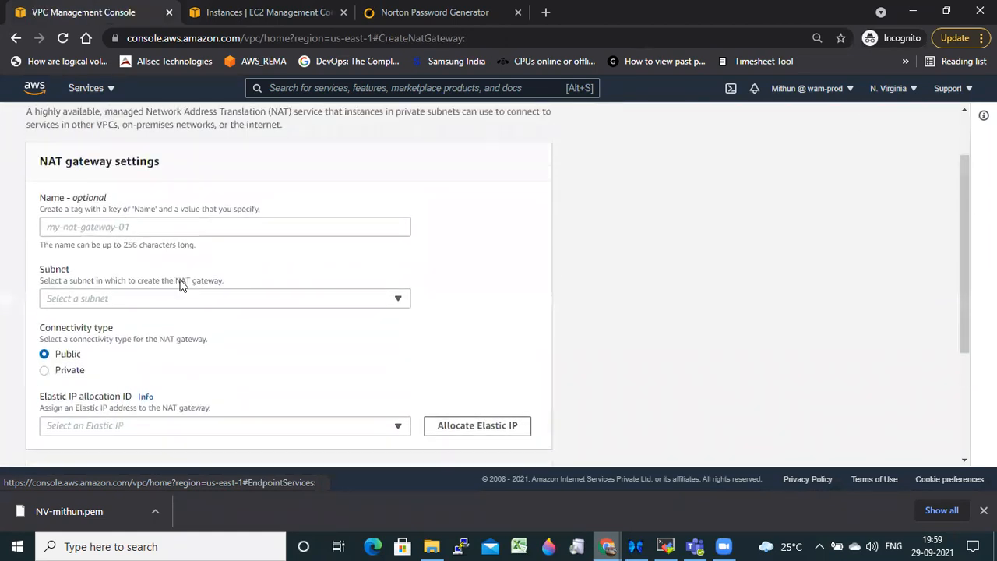
pyautogui.click(179, 228)
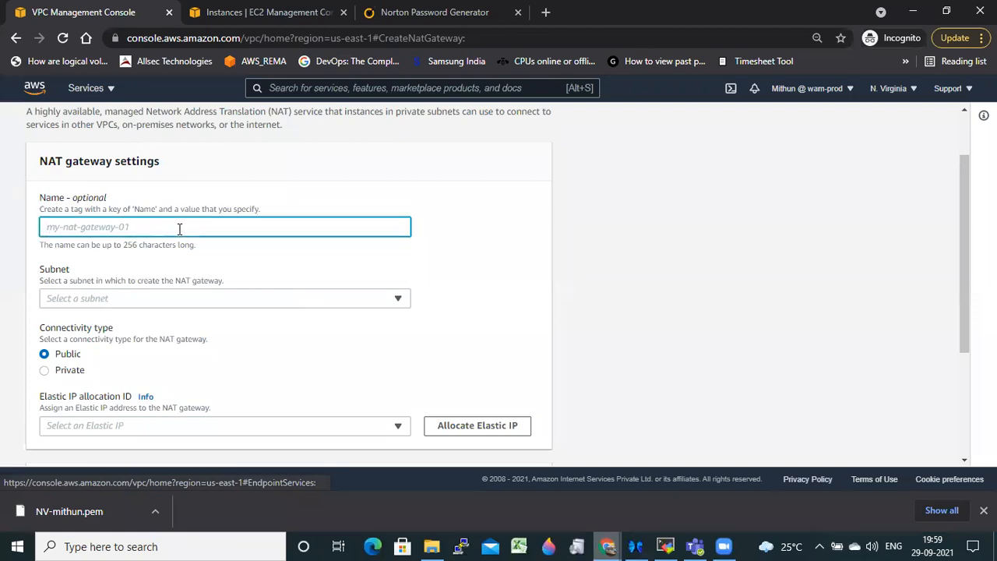
pyautogui.write('NGW-')
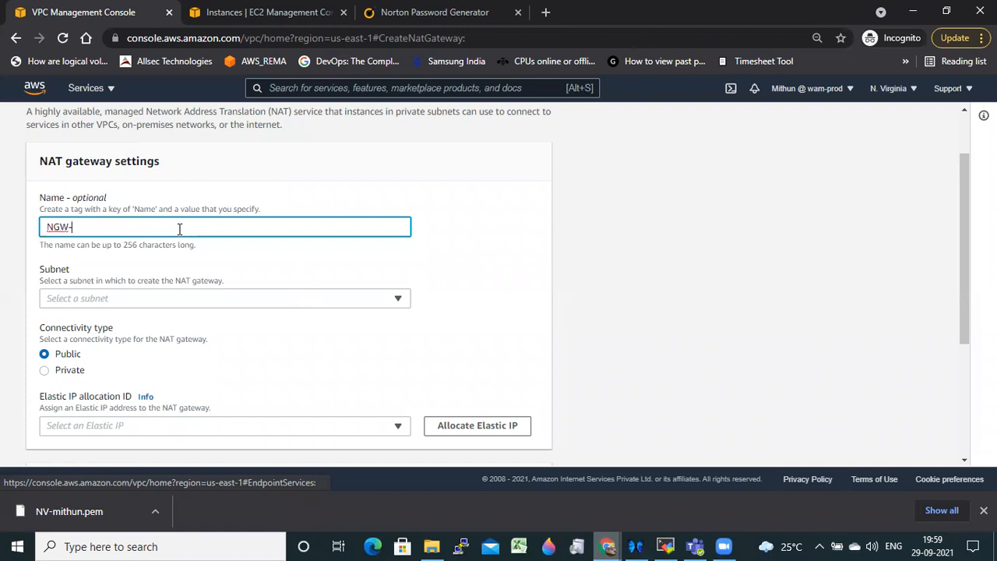
# - Open the subnet choices for the NAT gateway, and look up Public-server's subnet ID in its EC2 instance details
pyautogui.click(275, 304)
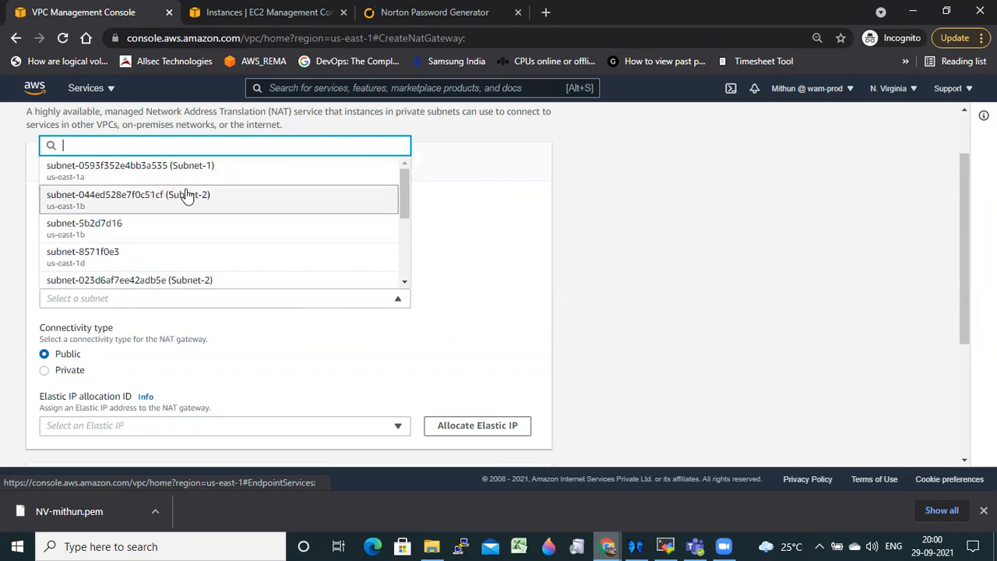
pyautogui.scroll(1, 184, 194)
pyautogui.scroll(-3, 233, 287)
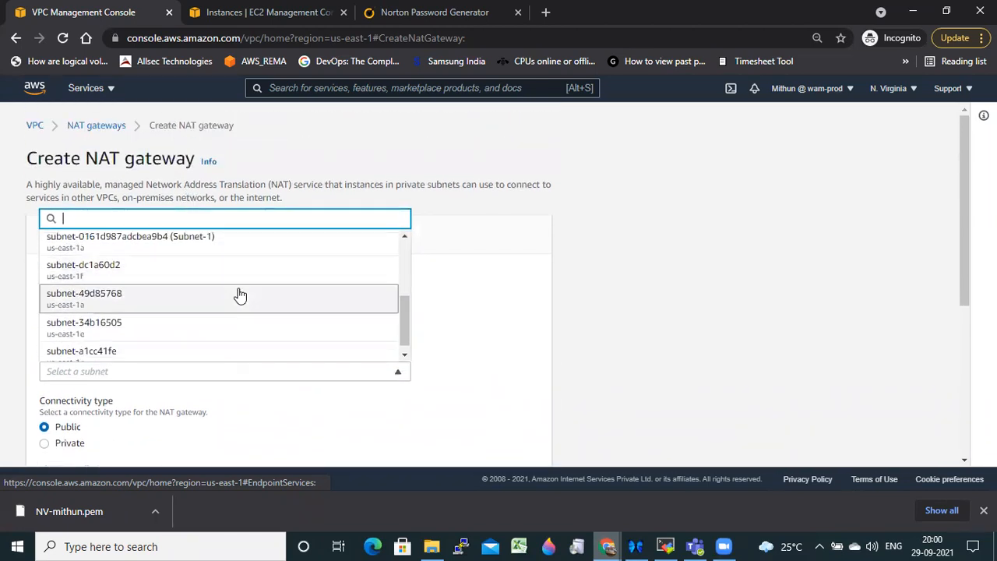
pyautogui.click(287, 14)
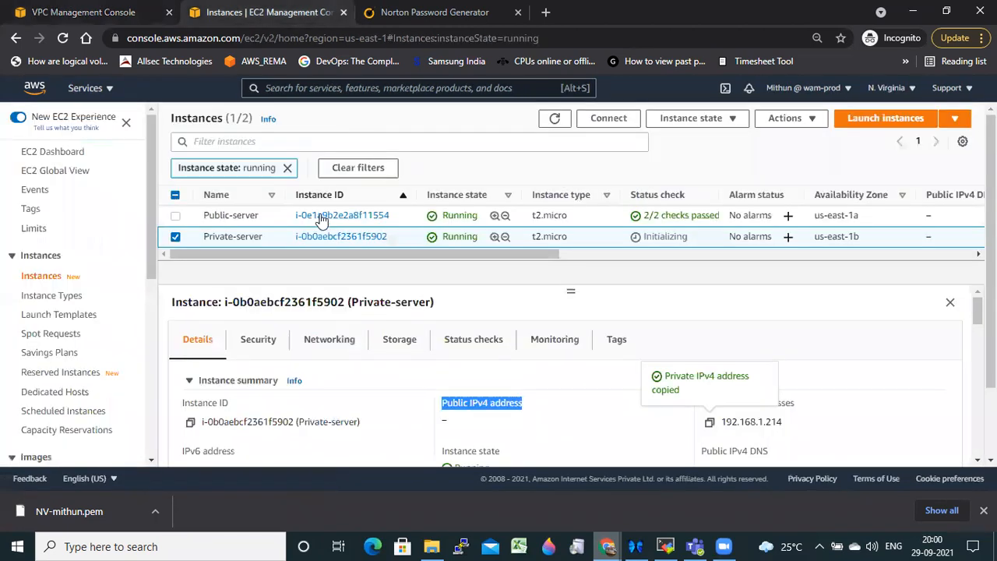
pyautogui.click(176, 236)
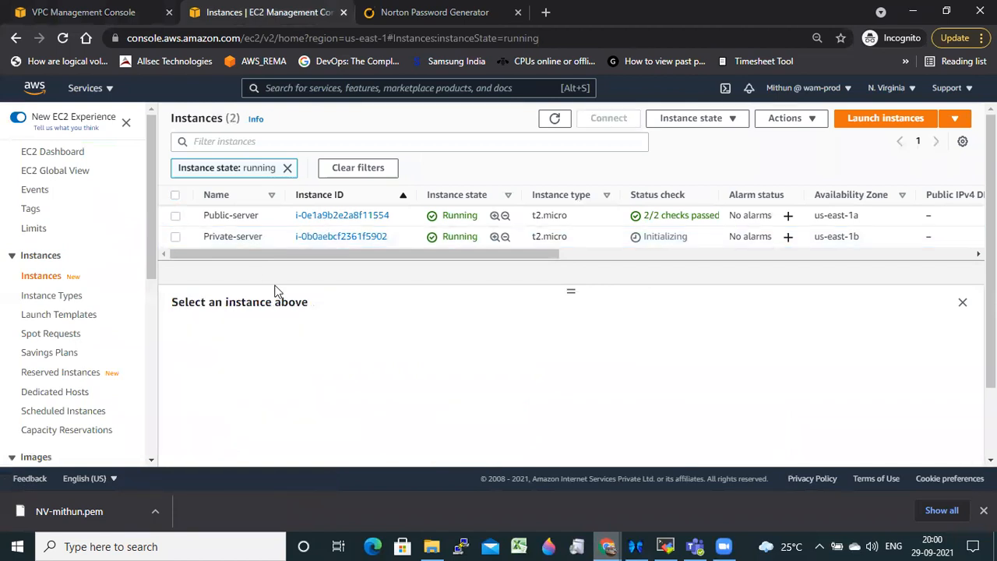
pyautogui.click(175, 216)
pyautogui.scroll(-2, 374, 367)
pyautogui.scroll(-3, 366, 382)
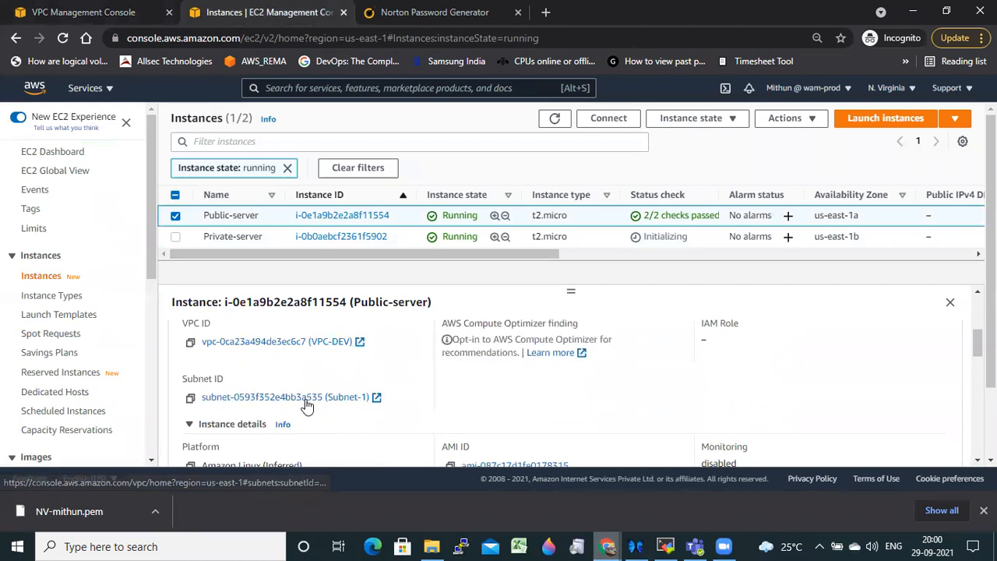
# - Set the NAT gateway's subnet to subnet-0593f352e4bb3a535 (Subnet-1)
pyautogui.click(89, 22)
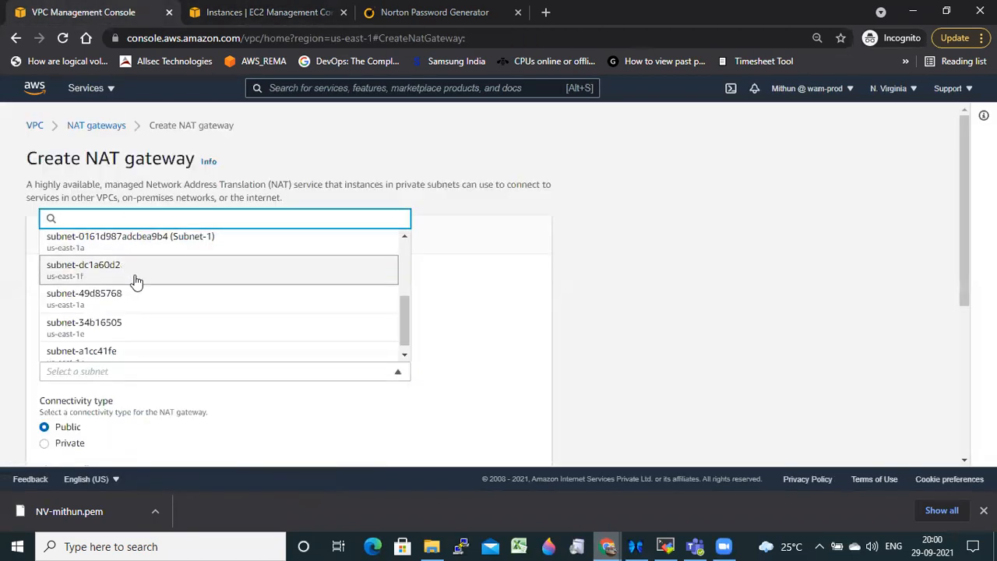
pyautogui.scroll(5, 136, 280)
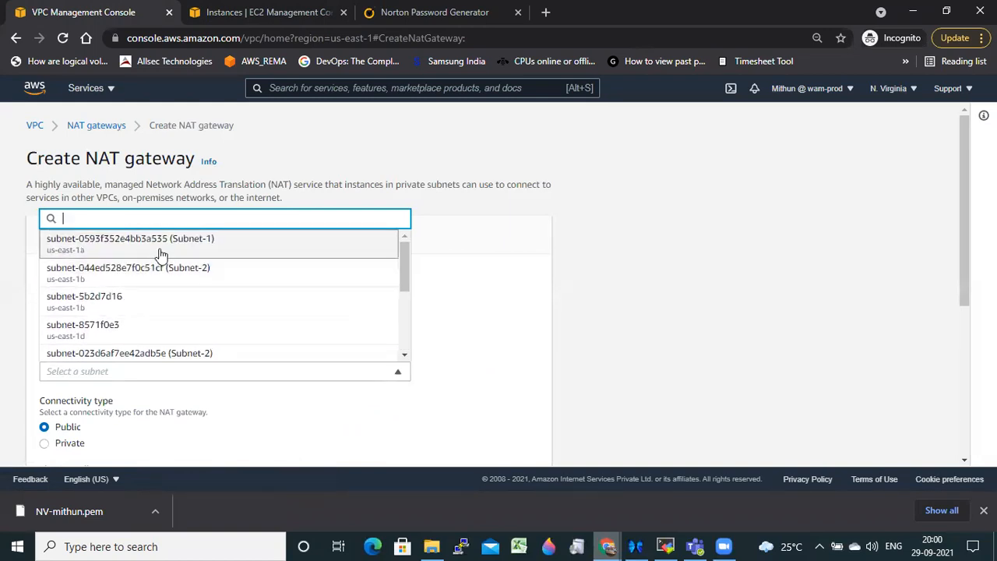
pyautogui.click(160, 253)
pyautogui.scroll(-2, 284, 259)
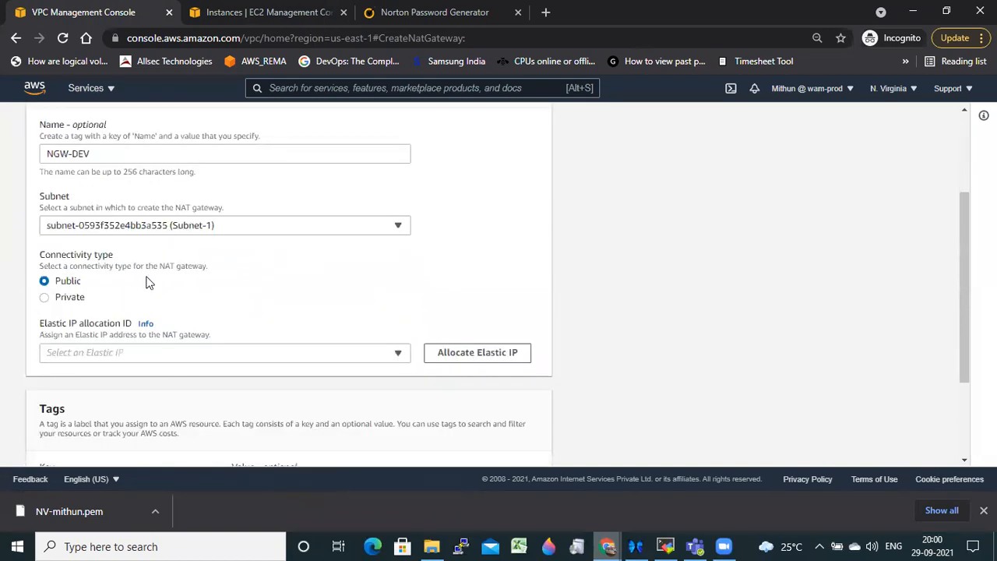
# - Allocate a new Elastic IP for the NAT gateway
pyautogui.scroll(-2, 148, 282)
pyautogui.click(392, 220)
pyautogui.click(392, 219)
pyautogui.scroll(-2, 461, 218)
pyautogui.scroll(1, 461, 225)
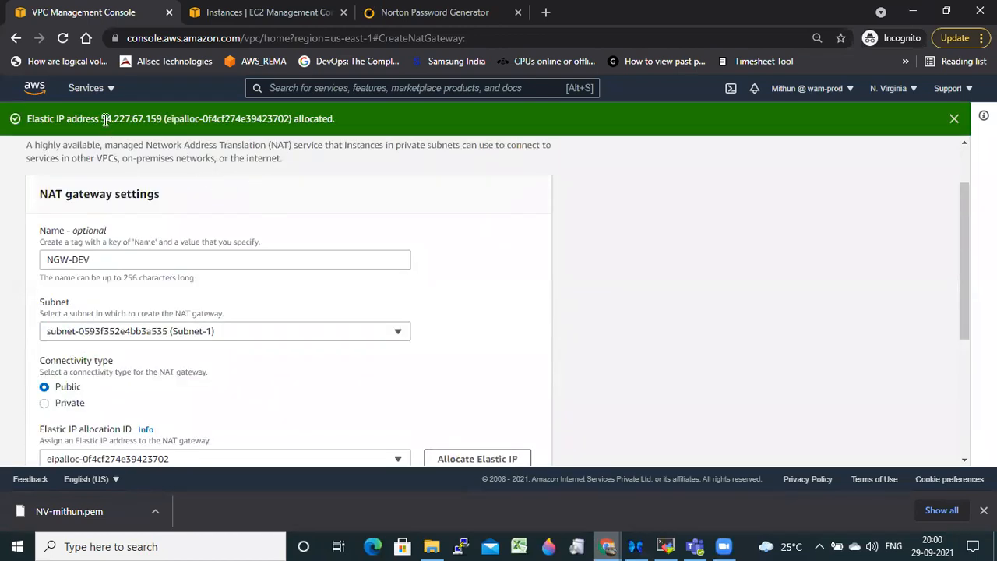
# - Copy the allocated Elastic IP address 54.227.67.159 and create the public NAT gateway NGW-DEV
pyautogui.moveTo(100, 119); pyautogui.dragTo(163, 124)
pyautogui.moveTo(101, 118); pyautogui.dragTo(163, 118)
pyautogui.scroll(-3, 313, 352)
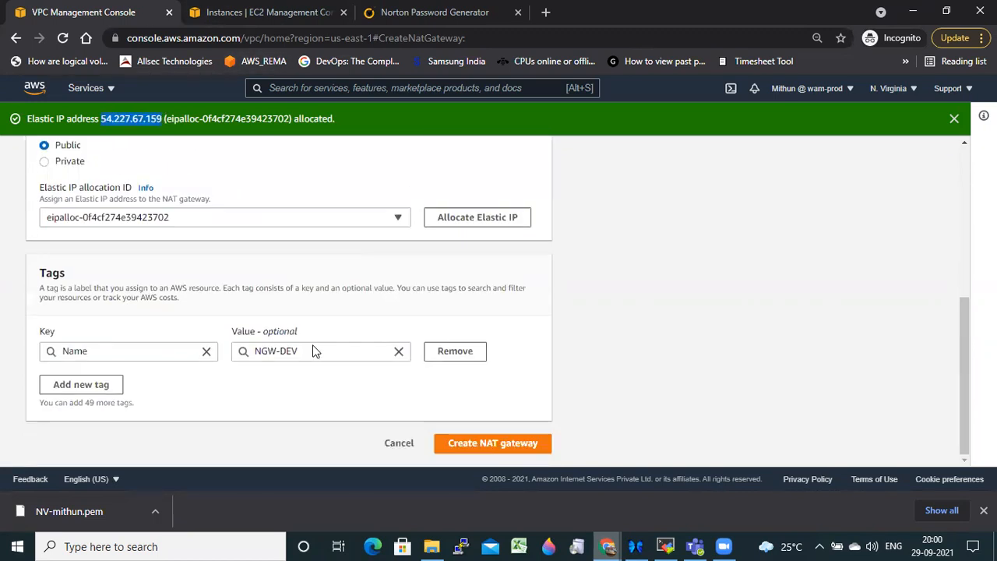
pyautogui.click(477, 449)
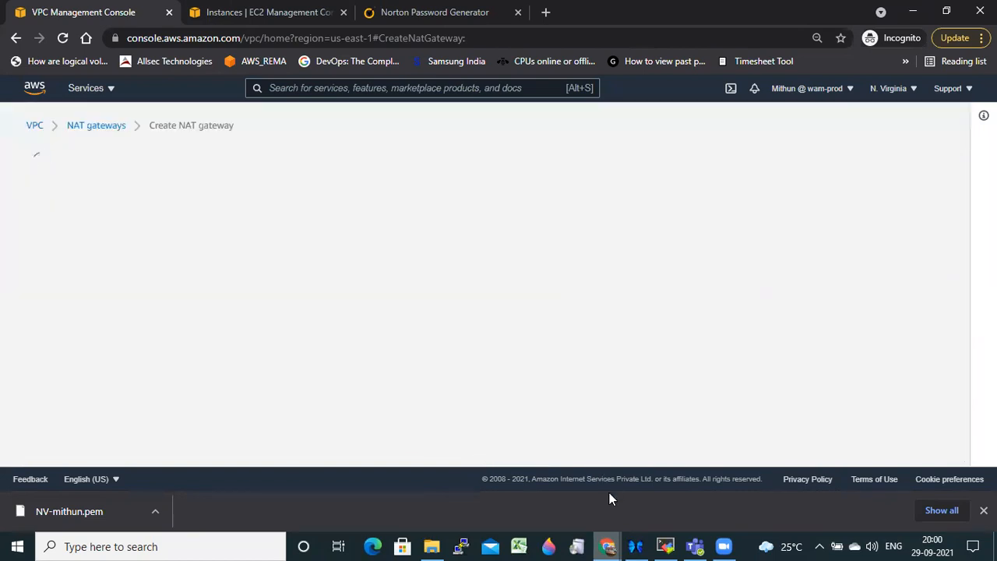
# - Switch to the whiteboard, add the text 54.227.67.159 and place it over the NAT box in the public subnet
pyautogui.click(922, 13)
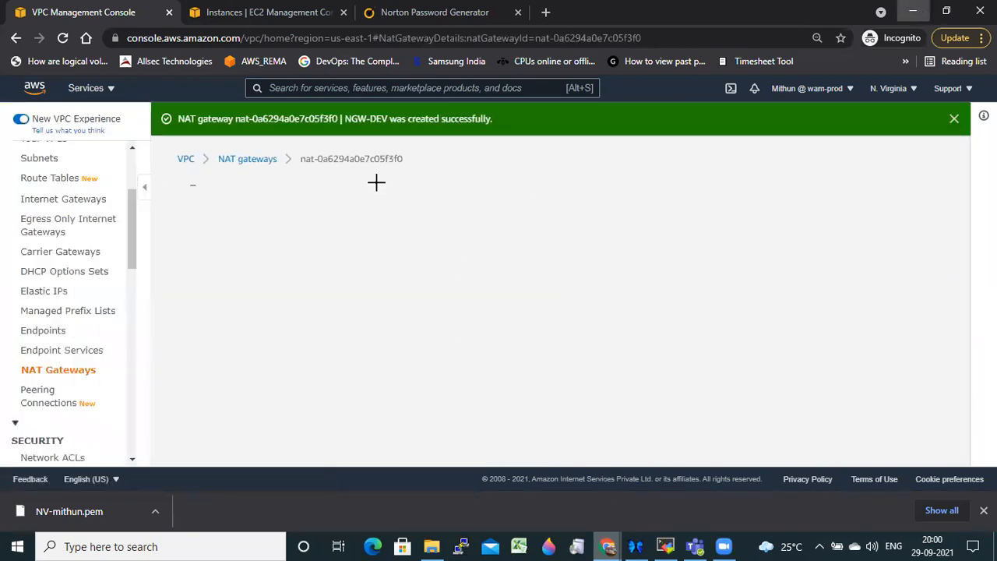
pyautogui.click(13, 332)
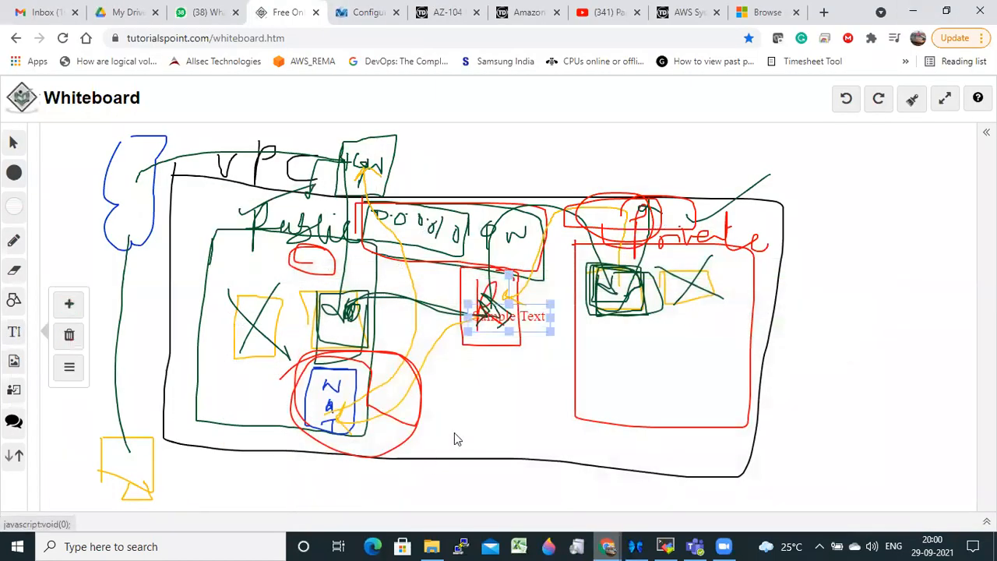
pyautogui.doubleClick(510, 317)
pyautogui.write('52.27.67.159')
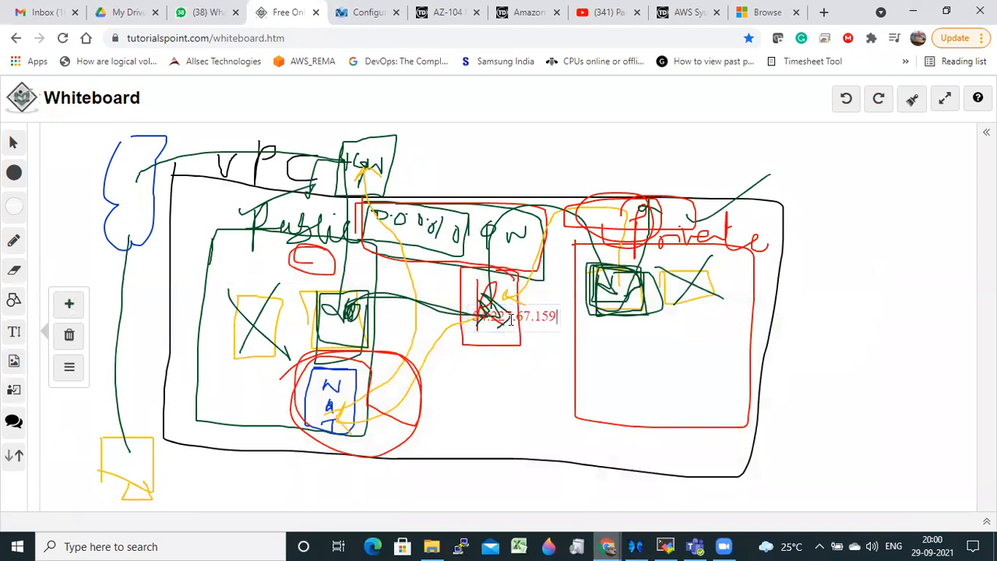
pyautogui.moveTo(545, 323); pyautogui.dragTo(367, 392)
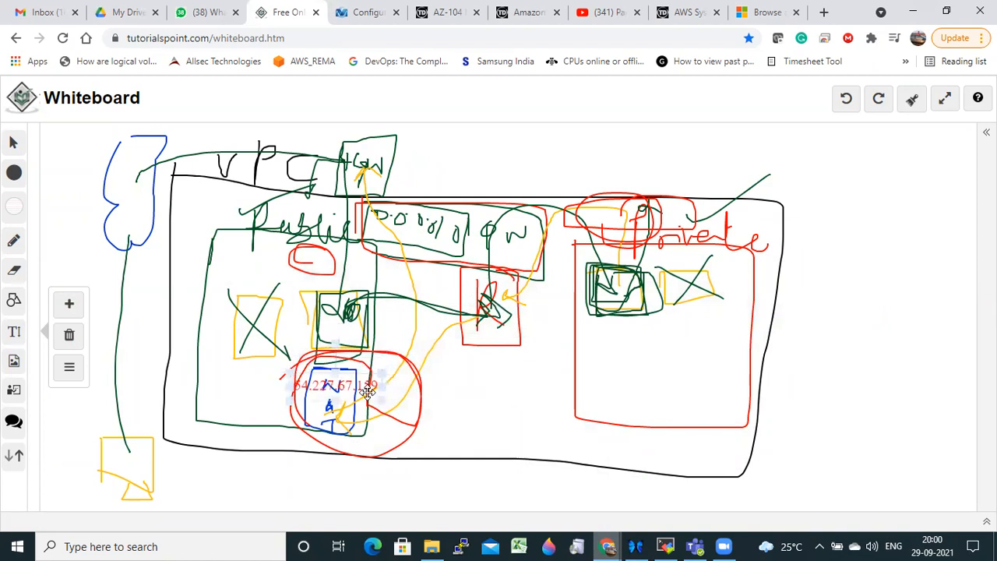
pyautogui.click(507, 400)
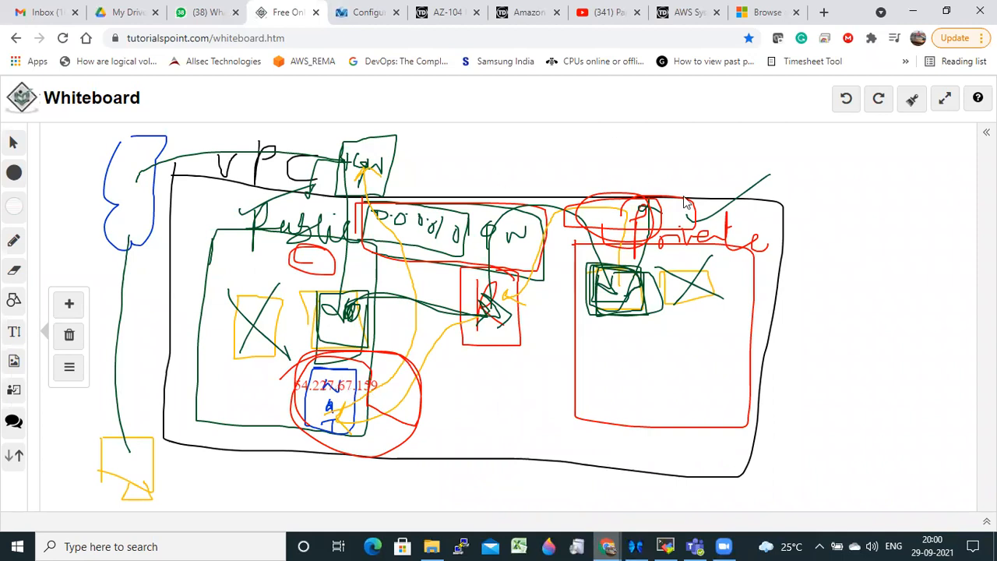
# - Return to the AWS VPC console, dismiss the creation notice and review the details of NAT gateway NGW-DEV
pyautogui.moveTo(607, 545)
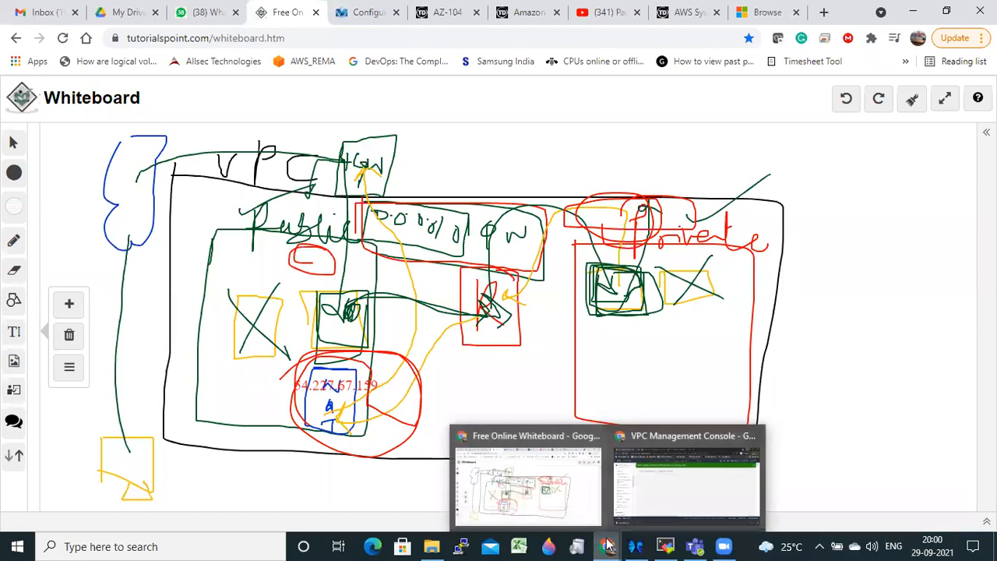
pyautogui.click(640, 501)
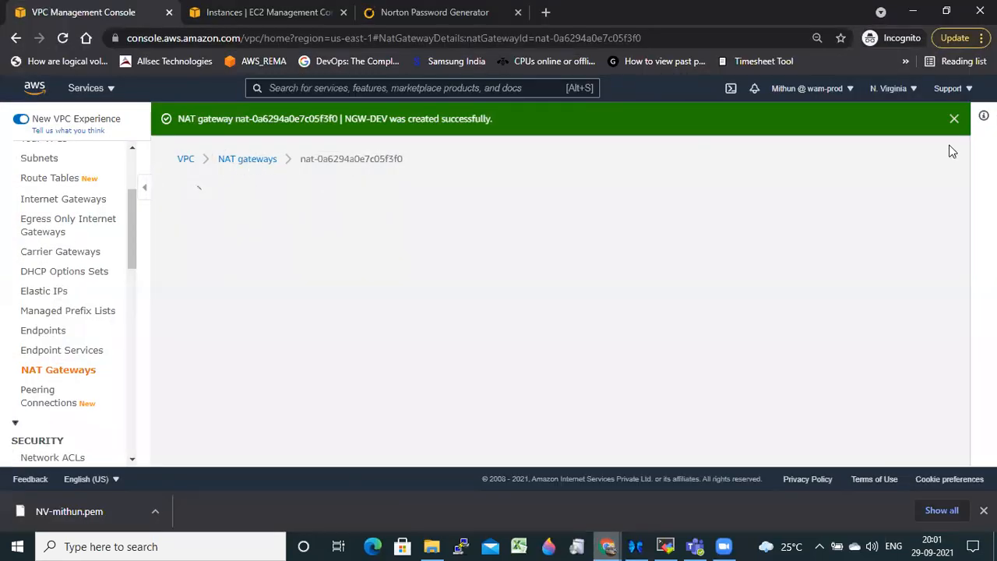
pyautogui.click(955, 120)
pyautogui.scroll(-3, 578, 252)
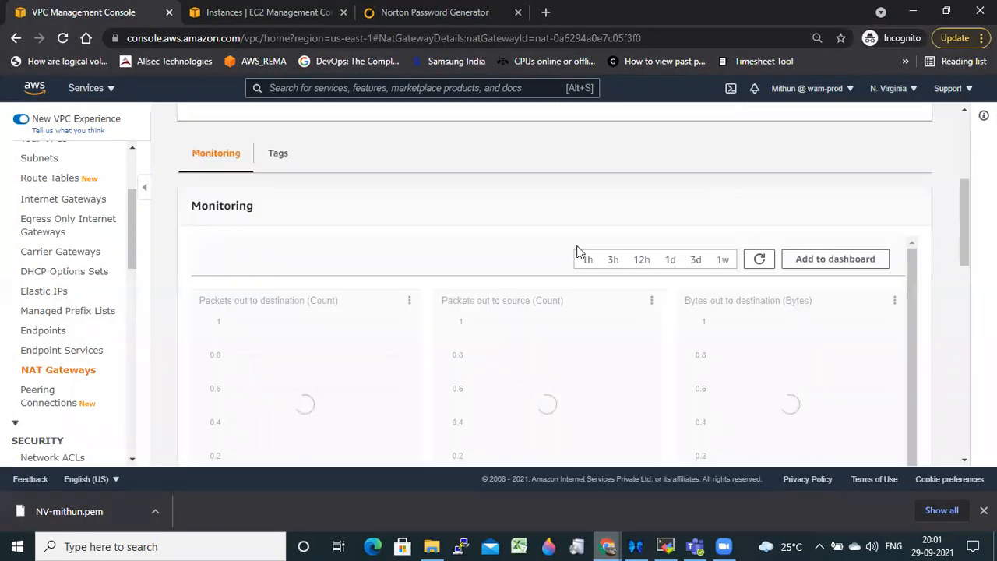
pyautogui.scroll(3, 412, 211)
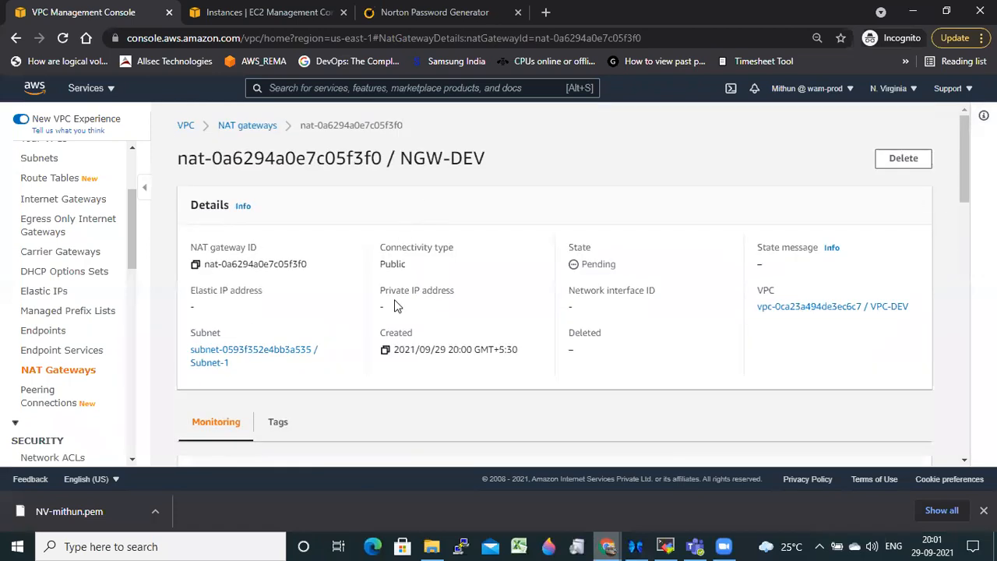
# - Open the list of NAT gateways, refresh it and review NGW-DEV's details there
pyautogui.click(257, 131)
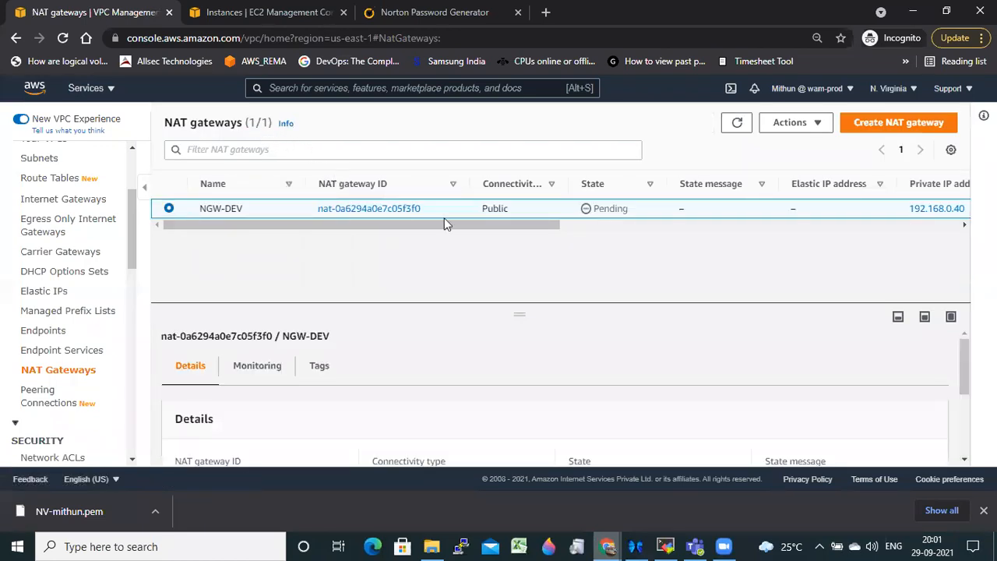
pyautogui.click(736, 122)
pyautogui.scroll(-3, 506, 331)
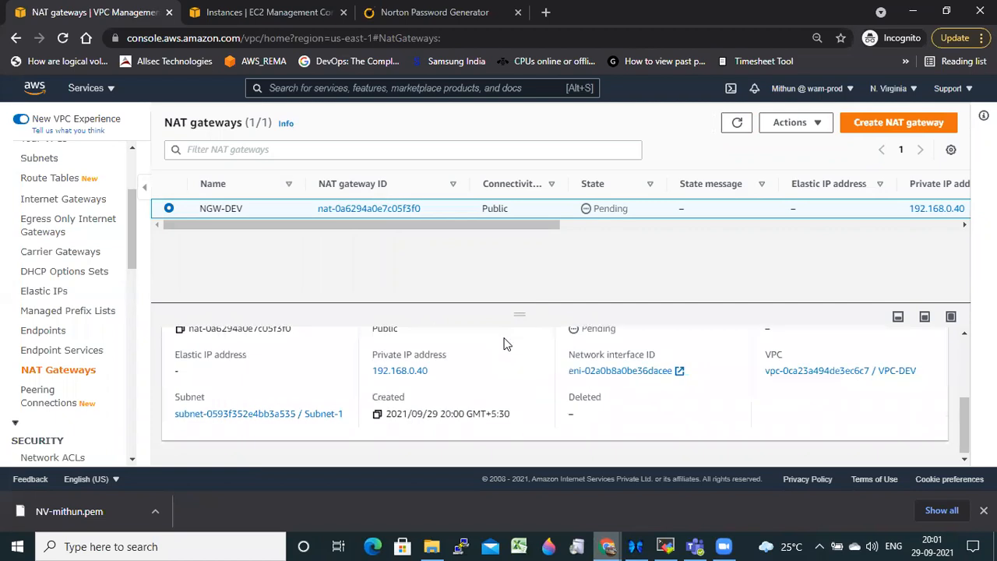
pyautogui.scroll(2, 507, 351)
pyautogui.scroll(-3, 506, 351)
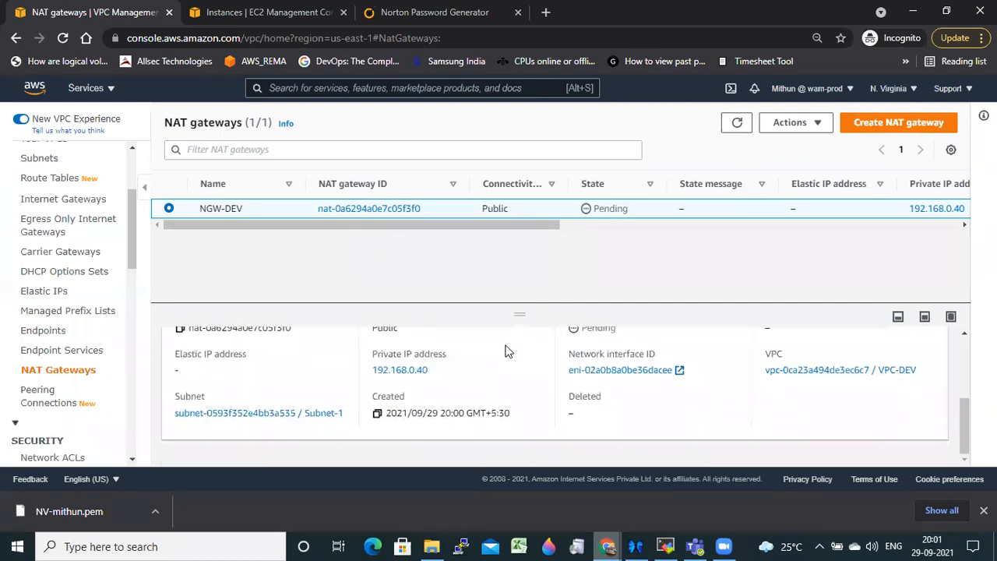
pyautogui.scroll(3, 506, 351)
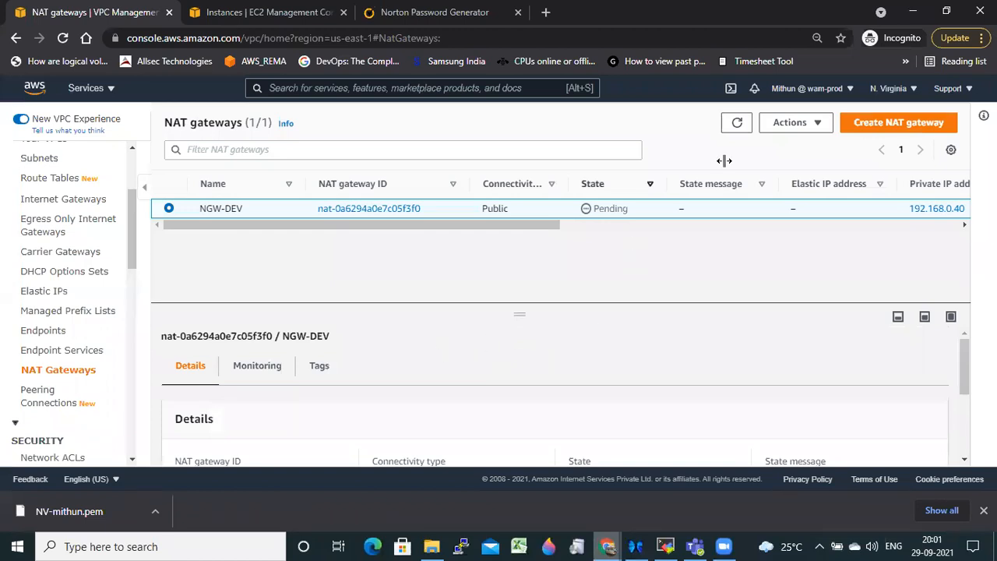
# - Keep refreshing the NAT gateways list to check NGW-DEV's state, and highlight the Elastic IP address heading
pyautogui.click(736, 125)
pyautogui.click(743, 123)
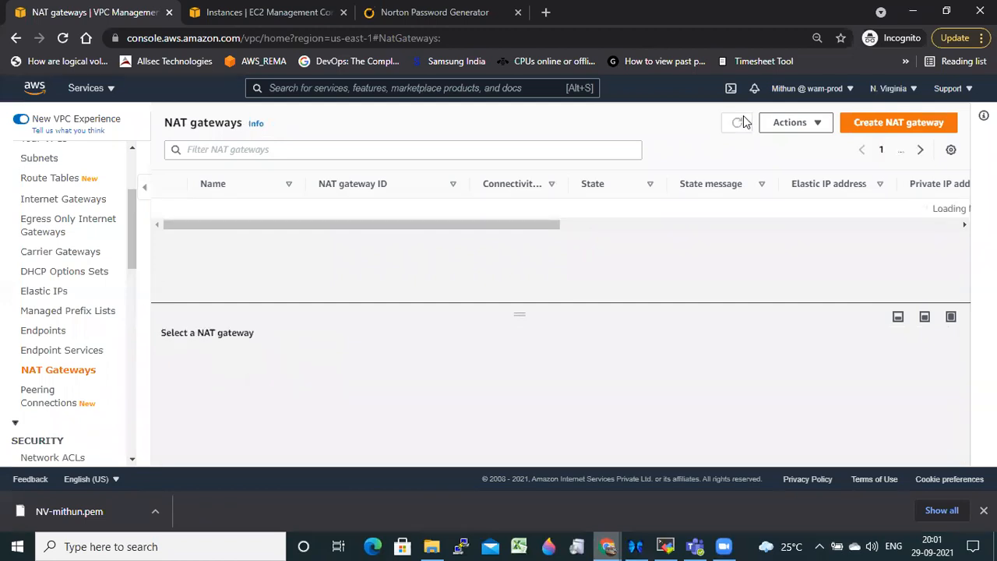
pyautogui.click(742, 123)
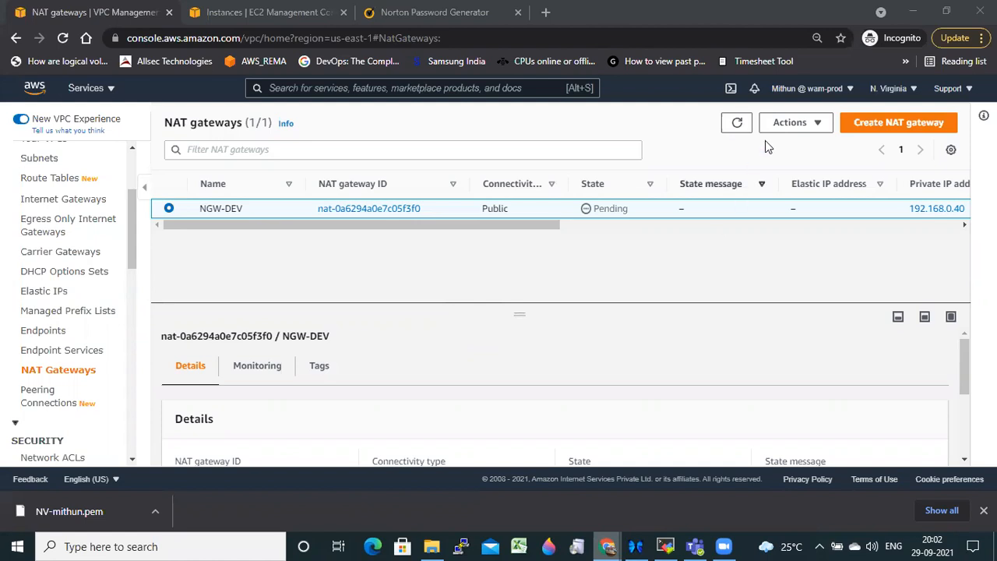
pyautogui.click(739, 127)
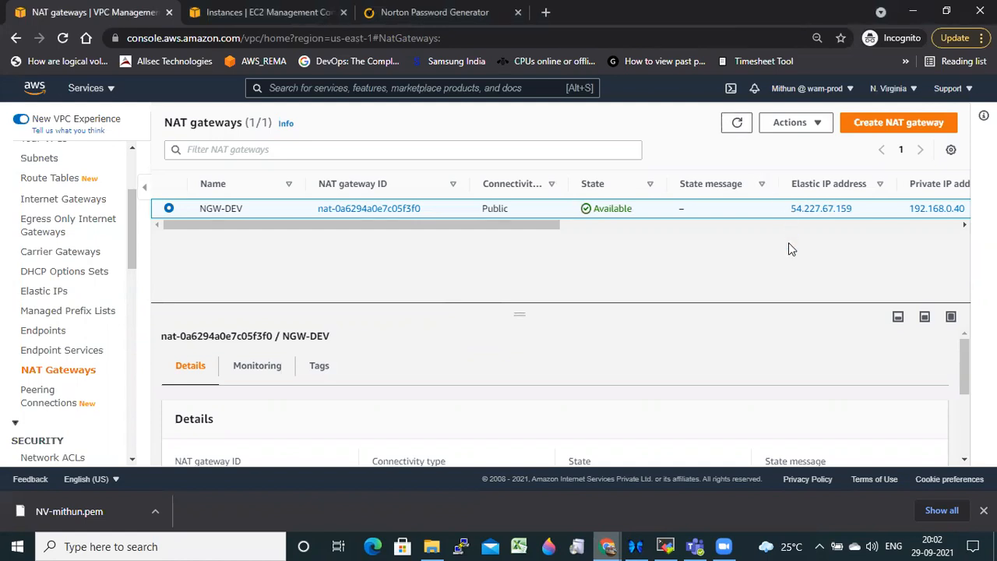
pyautogui.click(737, 127)
pyautogui.moveTo(791, 190); pyautogui.dragTo(864, 188)
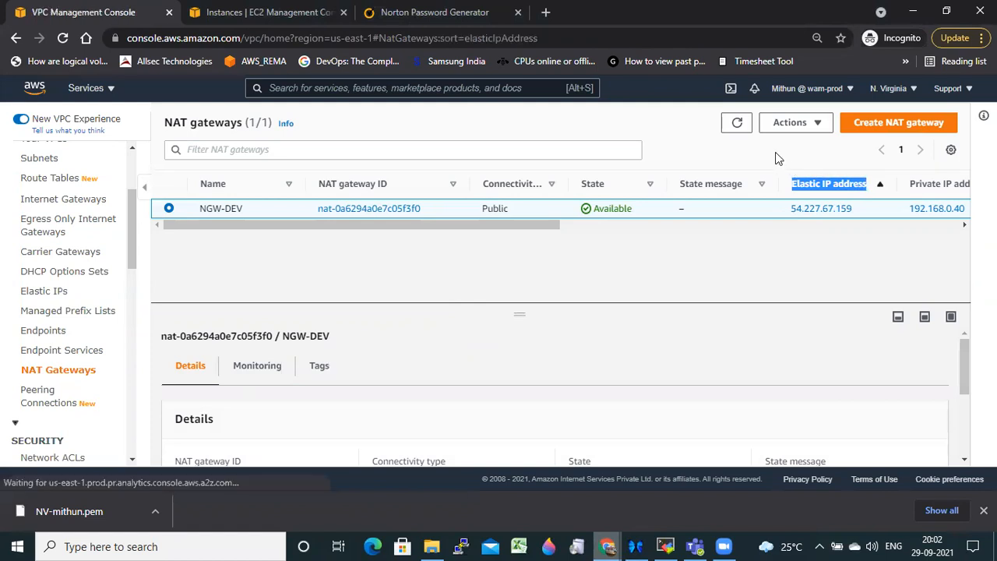
pyautogui.click(787, 193)
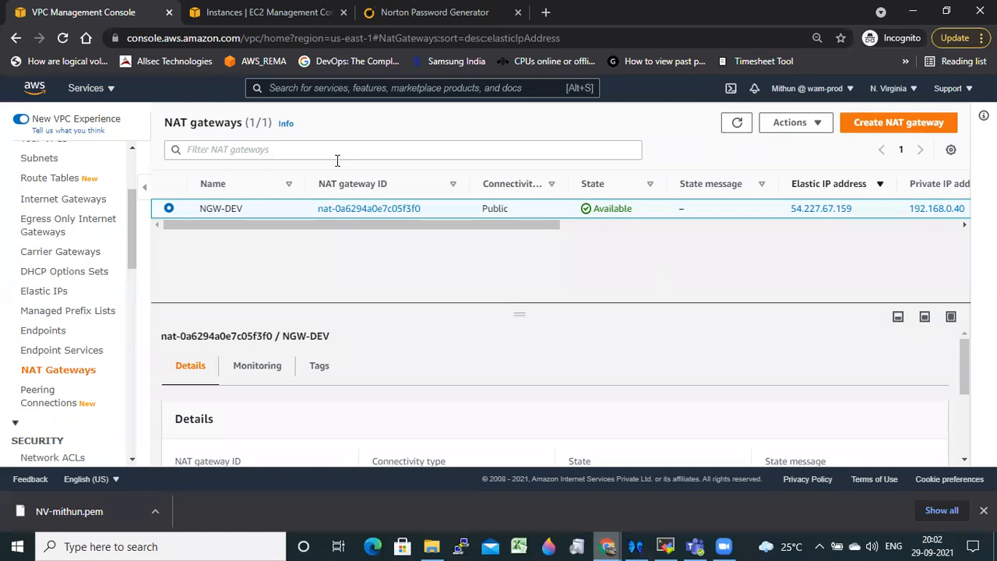
# - Switch to the MobaXterm terminal, stop watch ls and run ping 8.8.8.8 again on Private-server
pyautogui.click(665, 546)
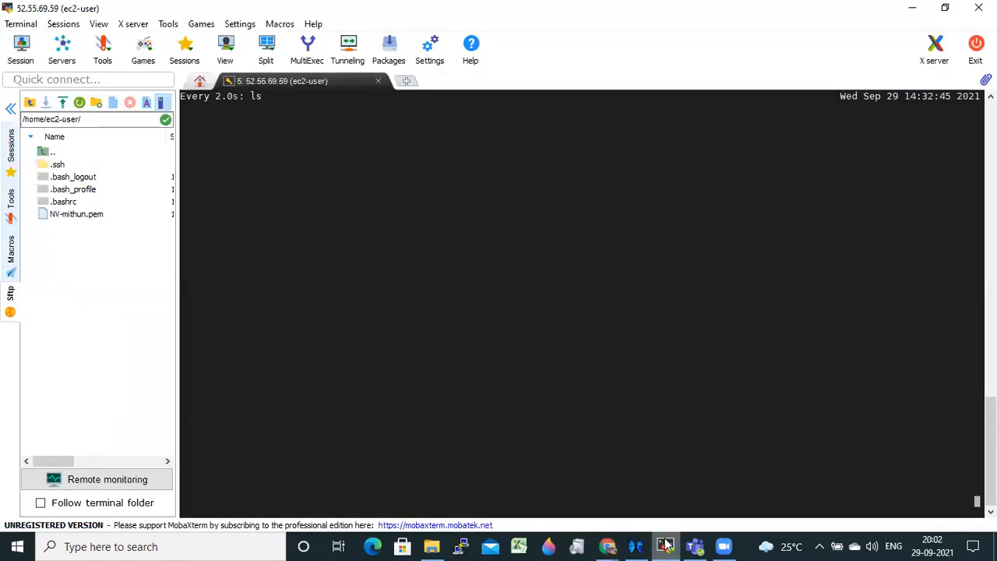
pyautogui.hotkey('ctrl', 'c')
pyautogui.press('Up')
pyautogui.press('Up')
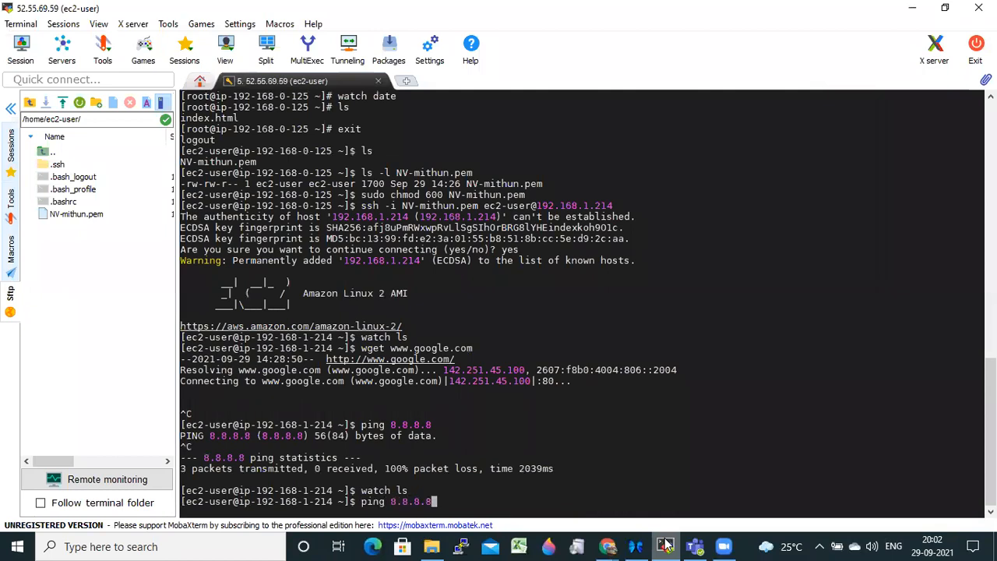
pyautogui.press('Return')
# - Stop the ping to 8.8.8.8 and restart watch ls on Private-server
pyautogui.hotkey('ctrl', 'c')
pyautogui.press('Up')
pyautogui.press('Up')
pyautogui.press('Return')
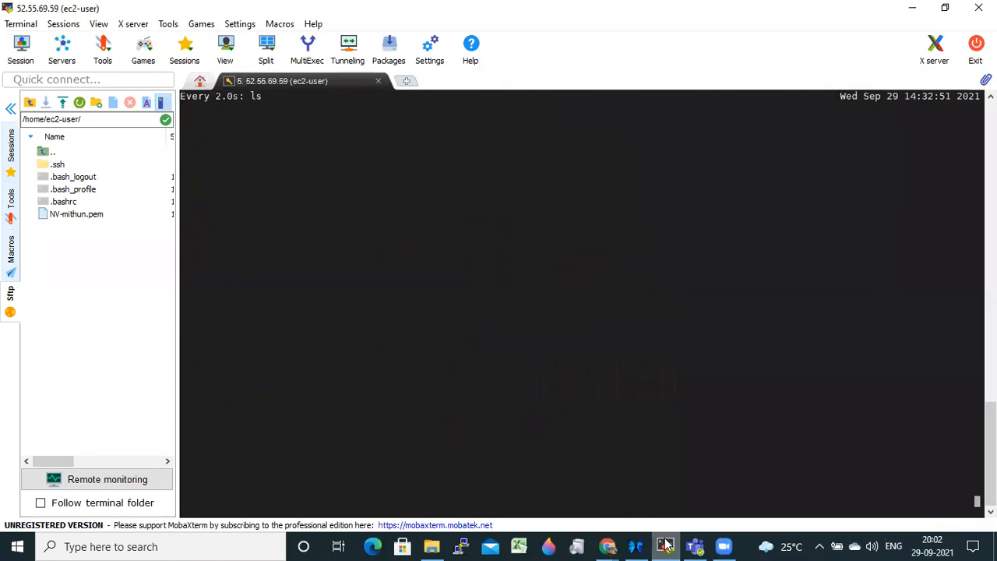
# - Switch to the AWS console and open DEV-RT, the route table associated with Subnet-2 in VPC-DEV
pyautogui.click(666, 546)
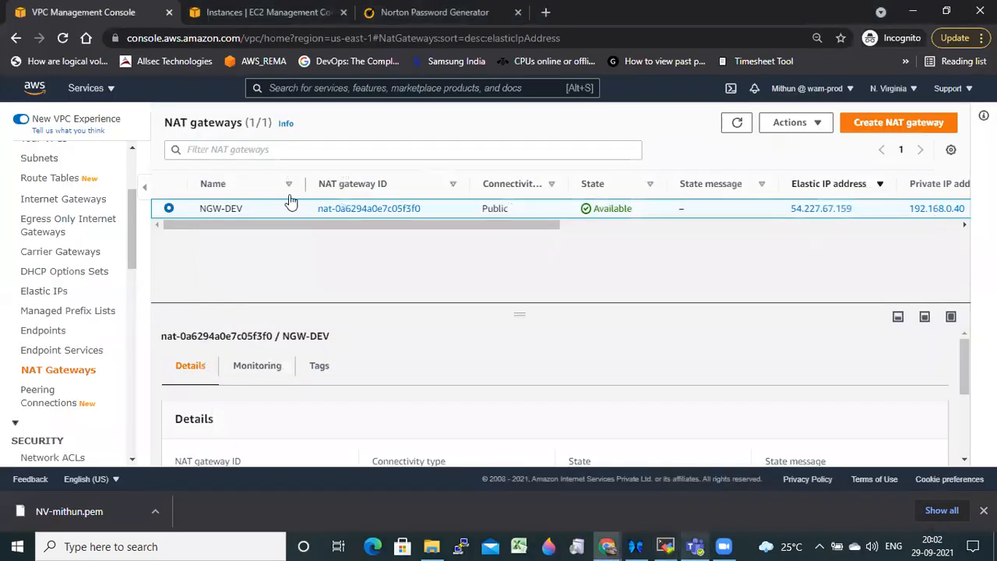
pyautogui.scroll(3, 31, 233)
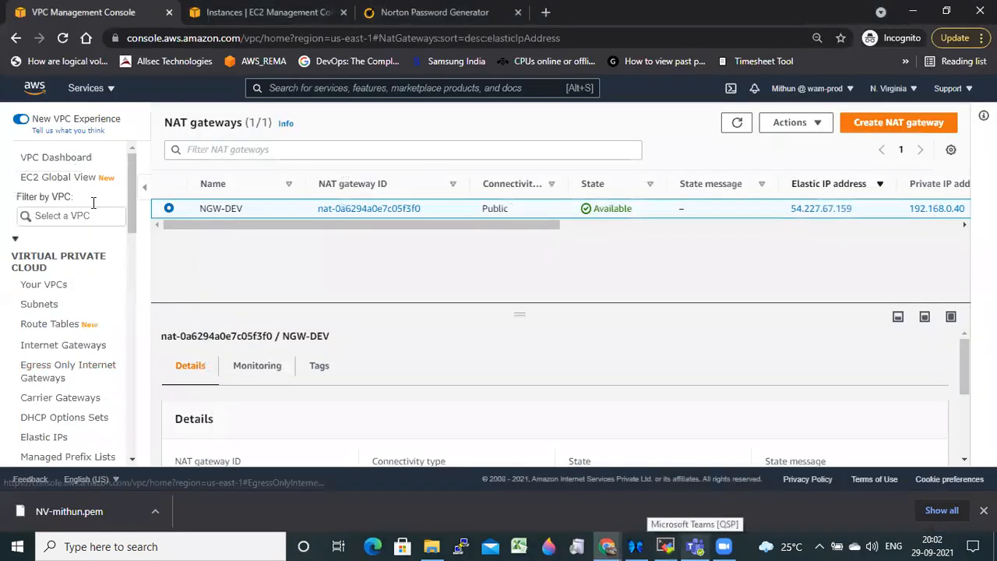
pyautogui.click(51, 305)
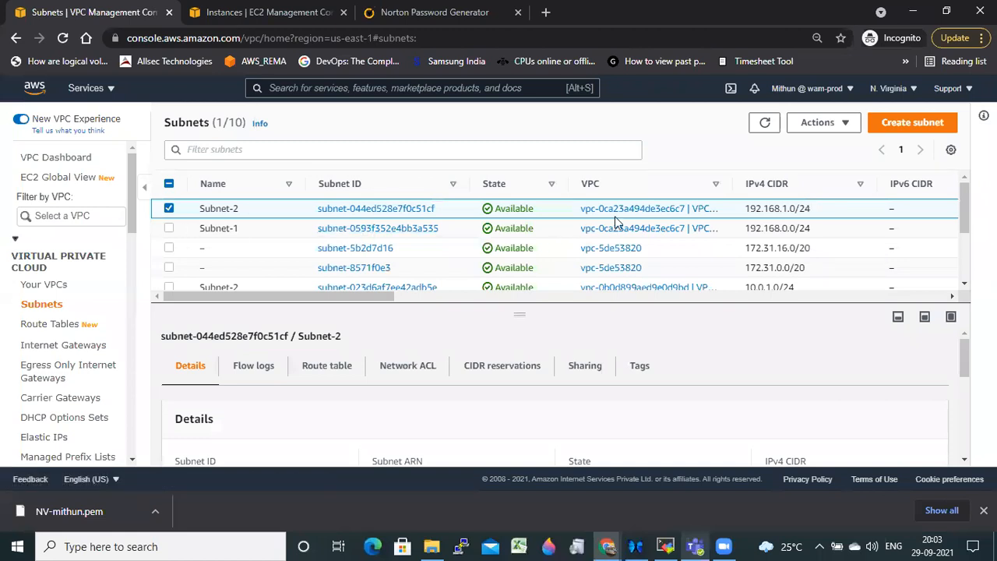
pyautogui.moveTo(732, 184); pyautogui.dragTo(787, 184)
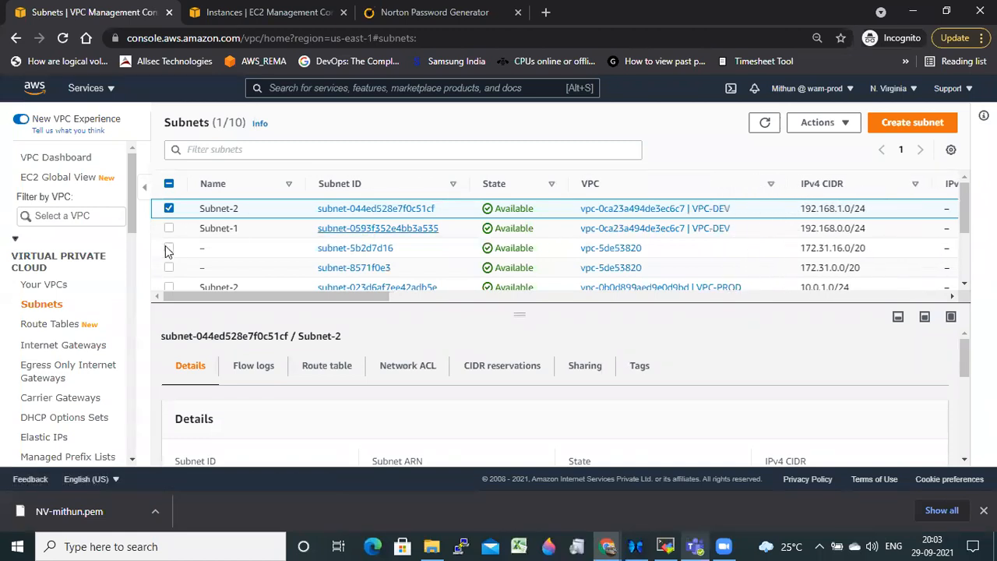
pyautogui.click(335, 374)
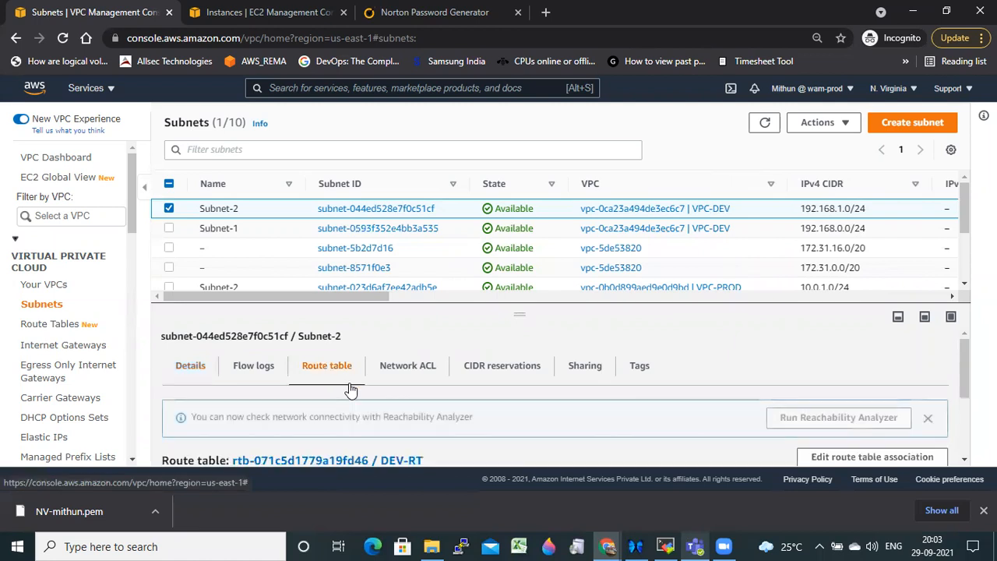
pyautogui.scroll(-1, 335, 391)
pyautogui.click(319, 389)
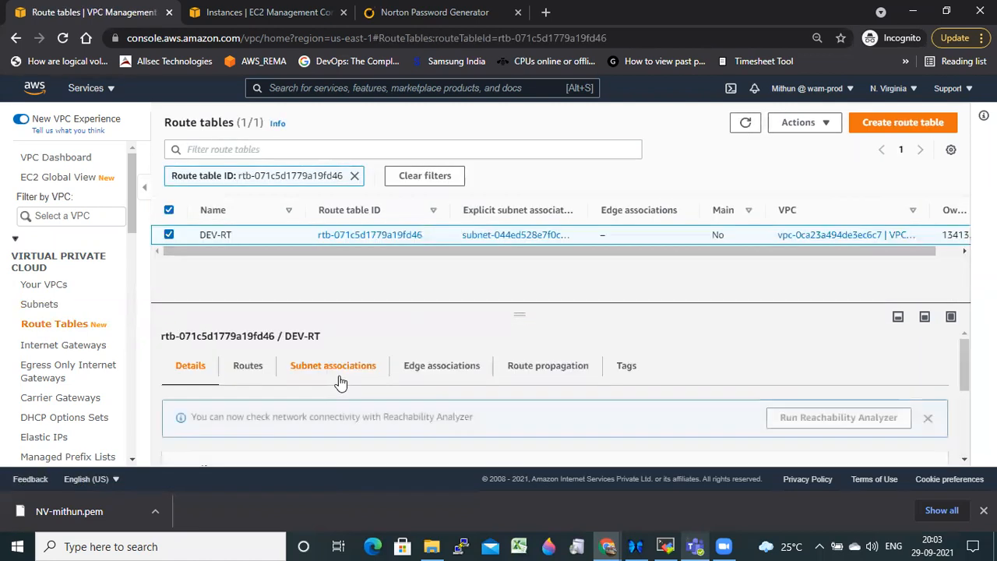
# - Add a 0.0.0.0/0 route targeting NAT gateway NGW-DEV to DEV-RT and save the changes
pyautogui.click(249, 366)
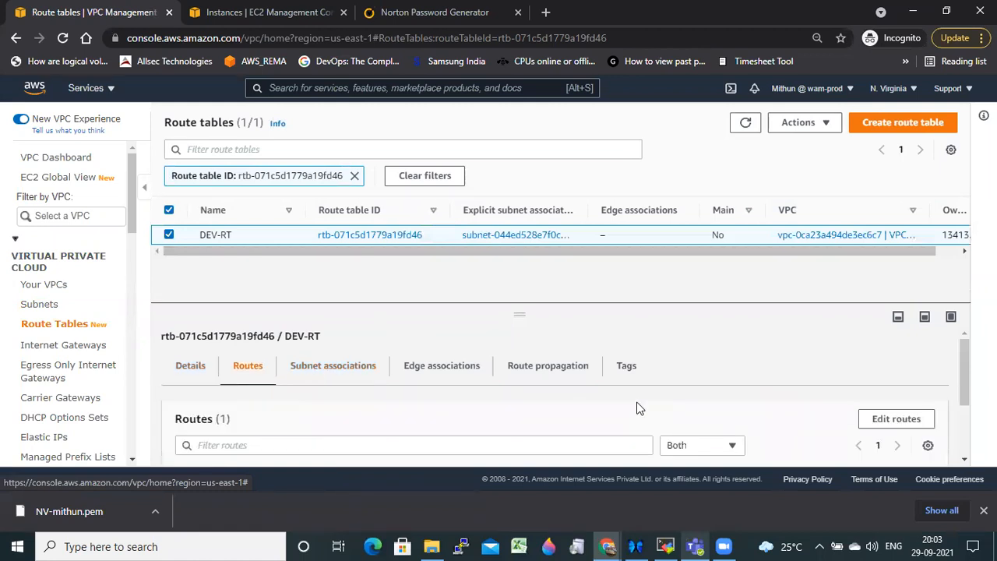
pyautogui.scroll(-1, 636, 408)
pyautogui.scroll(1, 853, 386)
pyautogui.click(889, 393)
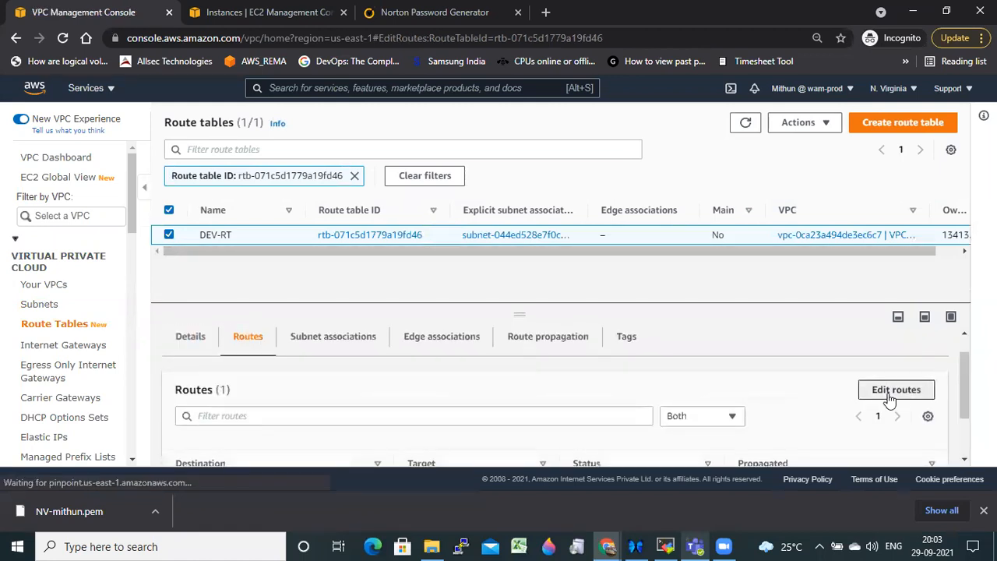
pyautogui.click(78, 284)
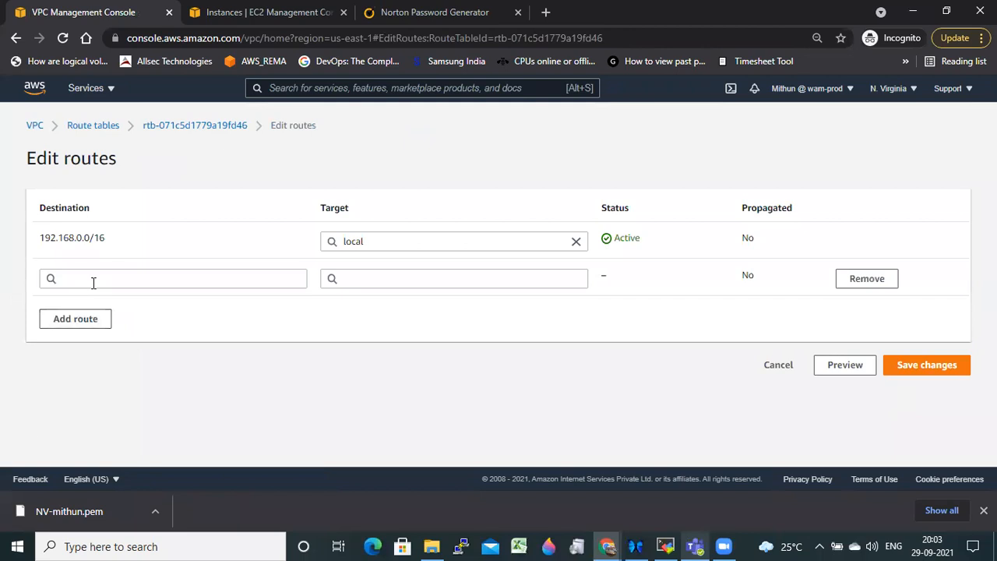
pyautogui.click(93, 283)
pyautogui.click(96, 302)
pyautogui.click(399, 280)
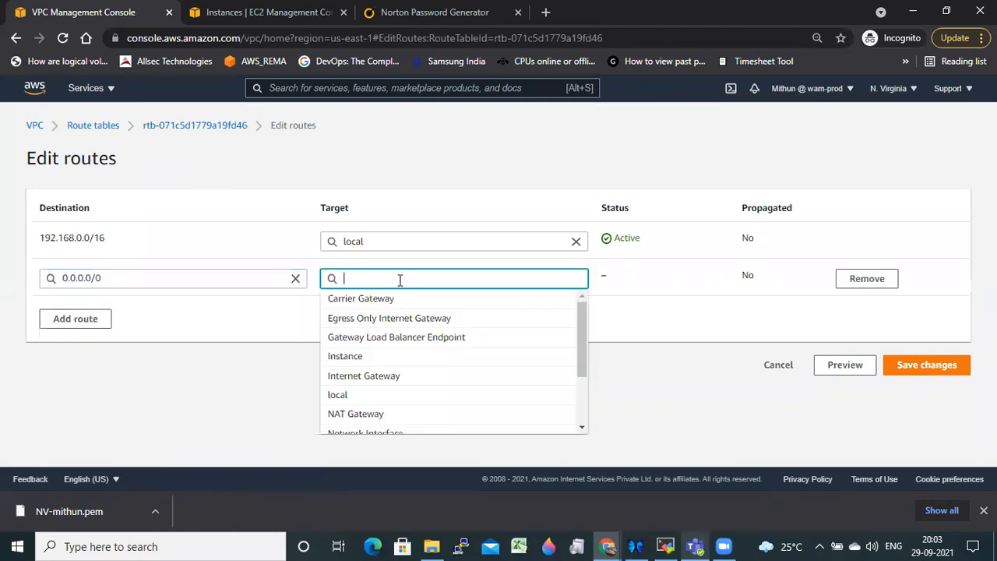
pyautogui.click(381, 413)
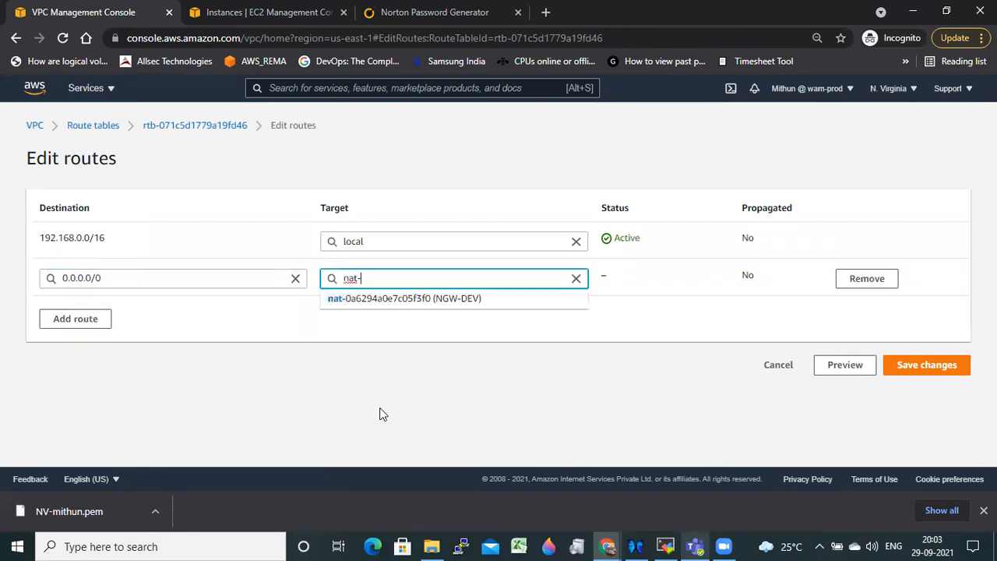
pyautogui.click(456, 300)
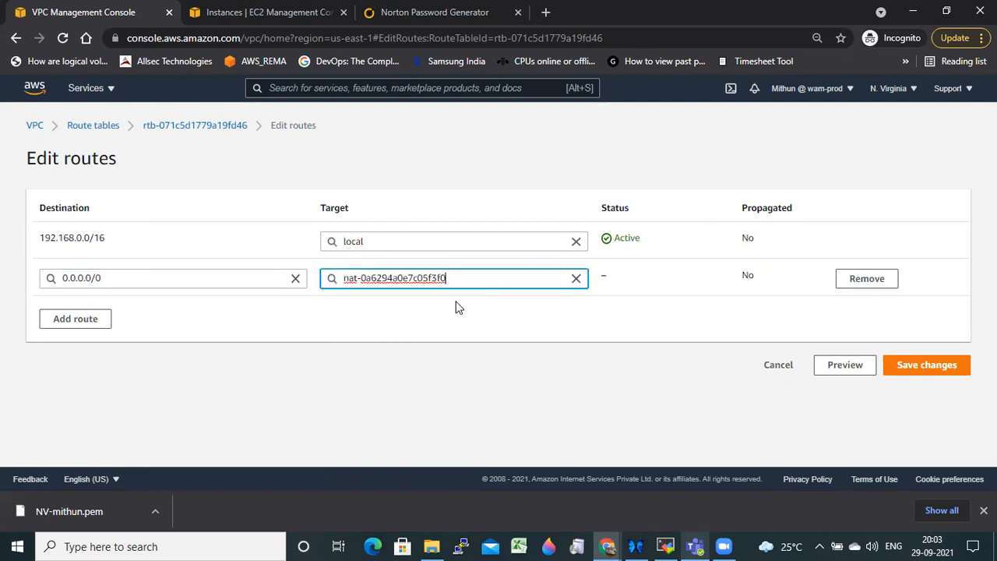
pyautogui.click(934, 366)
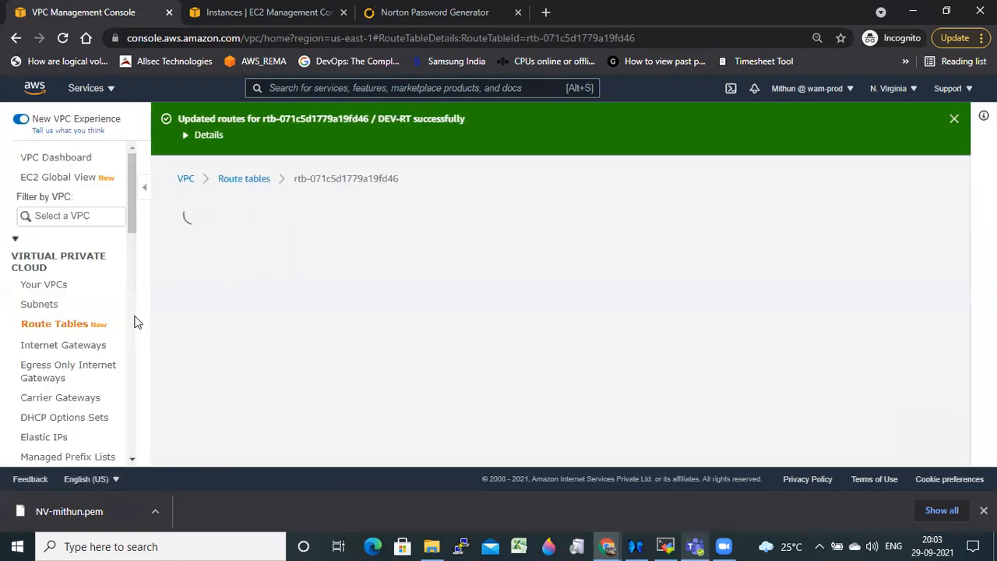
# - Switch to the MobaXterm terminal, stop watch ls and run ping 8.8.8.8 on Private-server
pyautogui.click(665, 546)
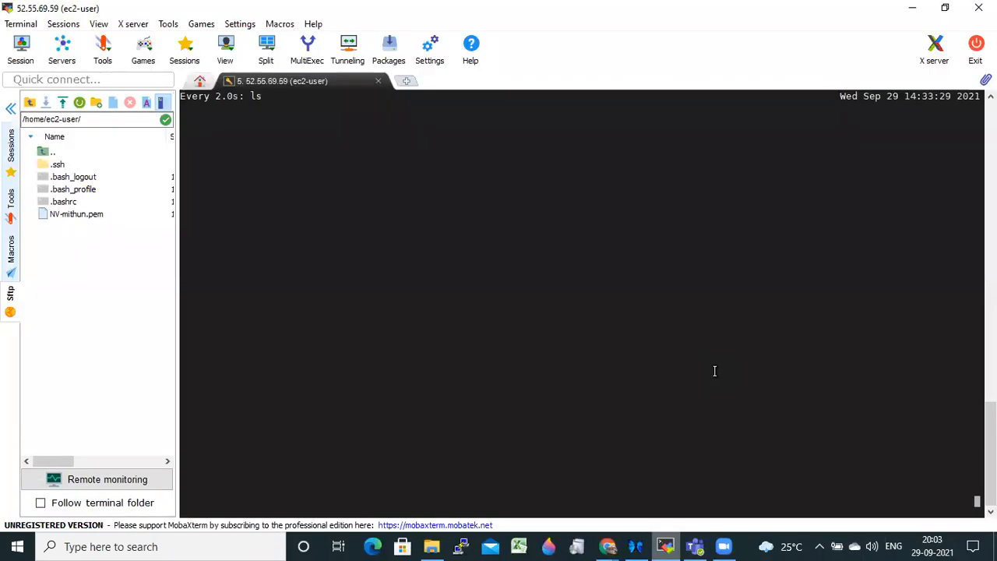
pyautogui.hotkey('ctrl', 'c')
pyautogui.press('Up')
pyautogui.press('Up')
pyautogui.press('Return')
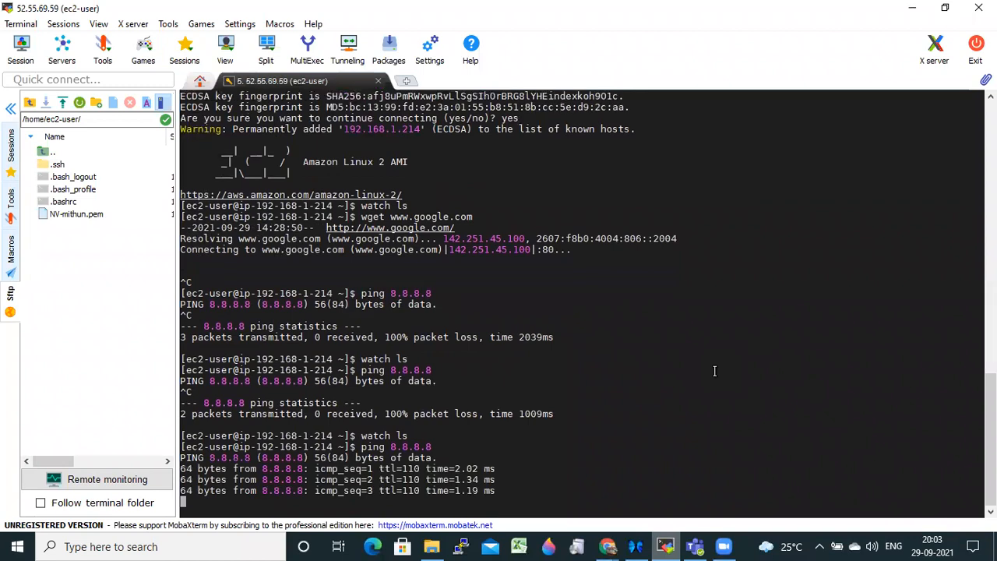
pyautogui.hotkey('ctrl', 'c')
pyautogui.press('Up')
pyautogui.press('Up')
pyautogui.press('Down')
pyautogui.press('Up')
pyautogui.press('Up')
pyautogui.press('Up')
pyautogui.press('Up')
pyautogui.press('Up')
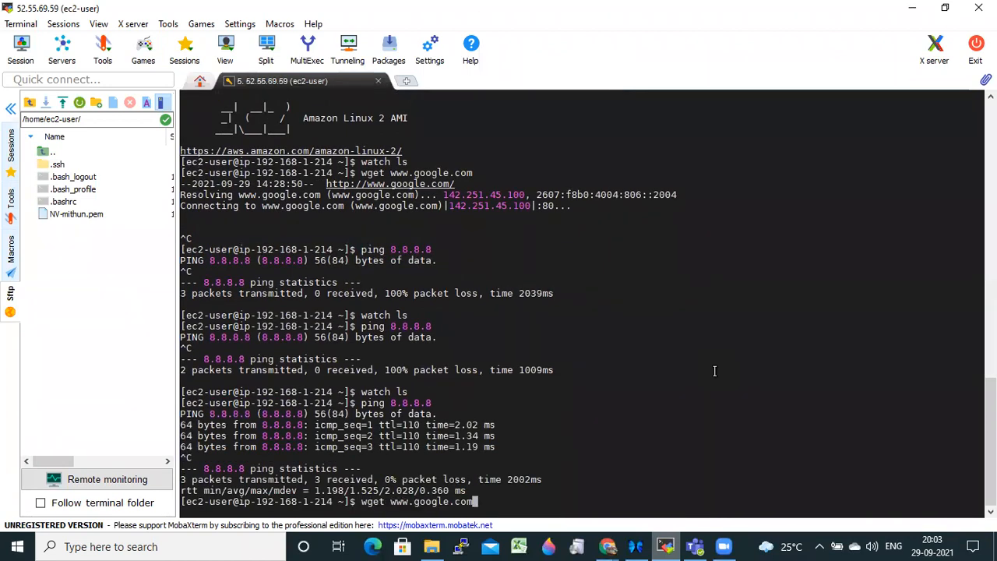
pyautogui.press('Return')
pyautogui.write('ls')
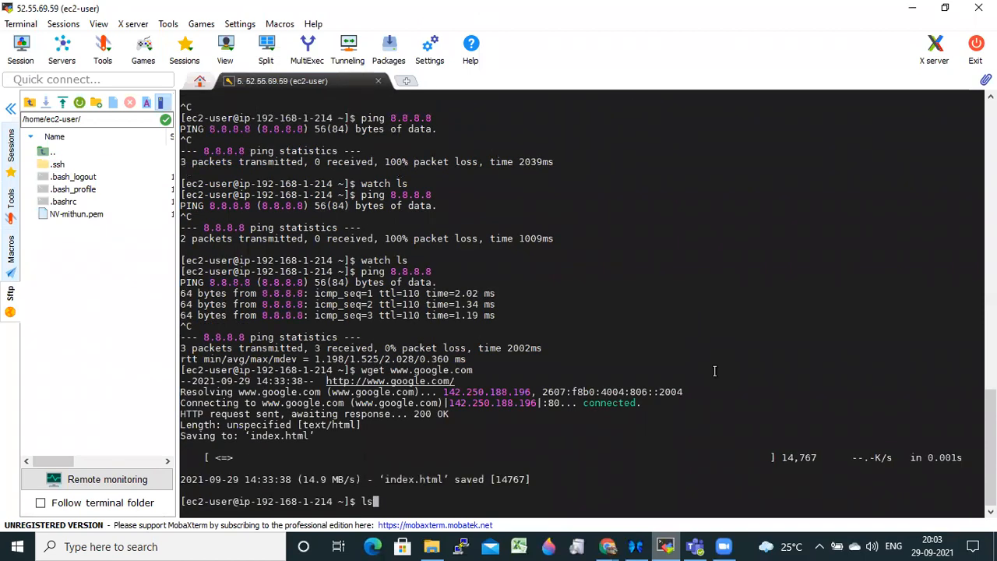
pyautogui.press('Return')
pyautogui.write('vim')
pyautogui.press('BackSpace')
pyautogui.press('BackSpace')
pyautogui.press('BackSpace')
pyautogui.press('BackSpace')
pyautogui.write('curl www')
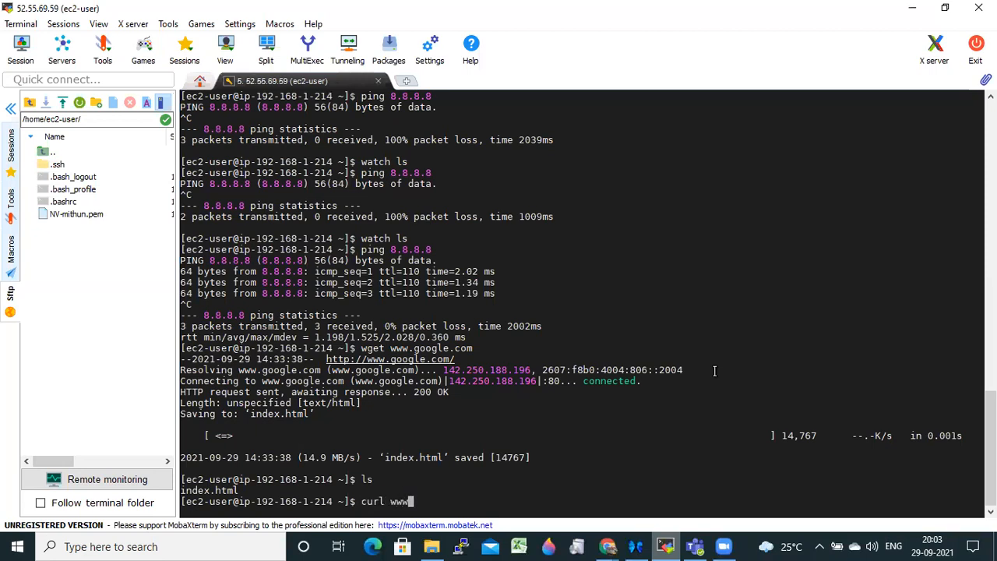
pyautogui.write('ggogle.com')
pyautogui.press('Return')
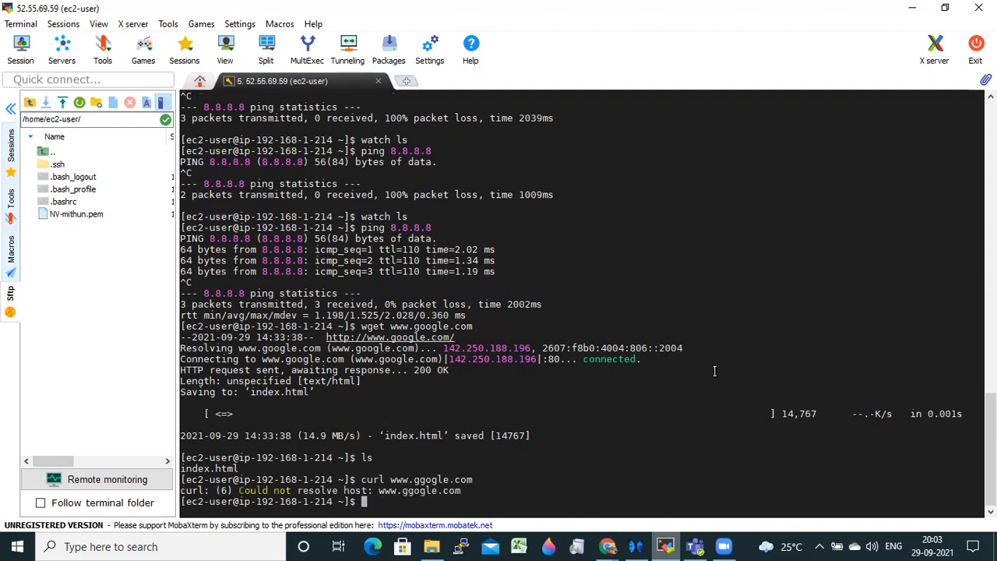
# - Clear the terminal and restart watch ls on Private-server
pyautogui.hotkey('ctrl', 'l')
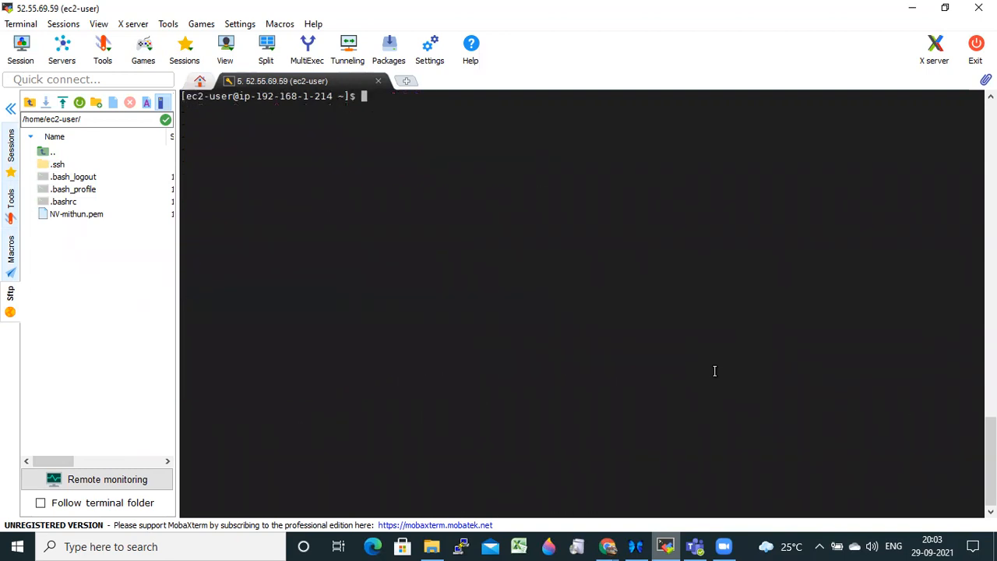
pyautogui.write('eatch ls')
pyautogui.press('Return')
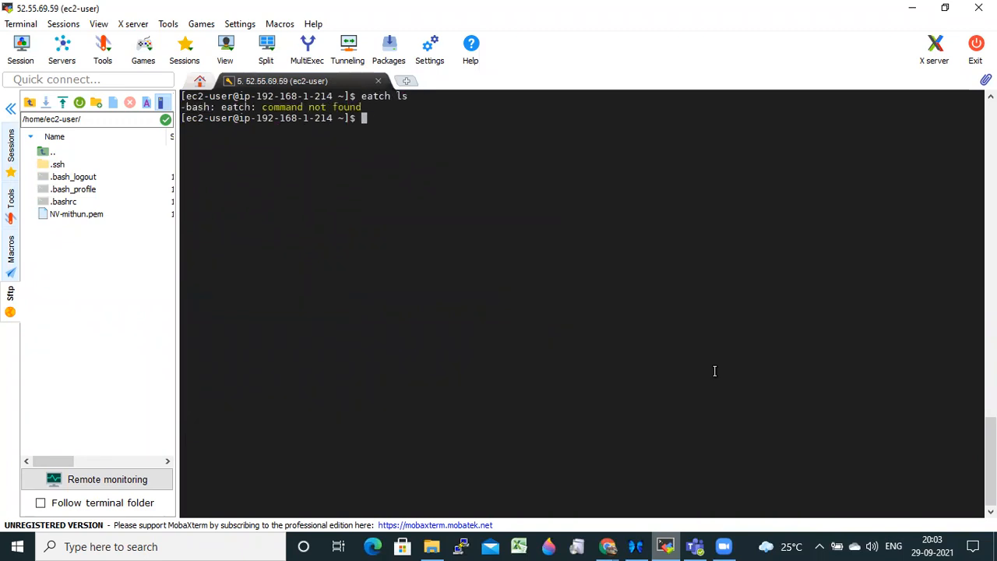
pyautogui.write('watch ls')
pyautogui.press('Return')
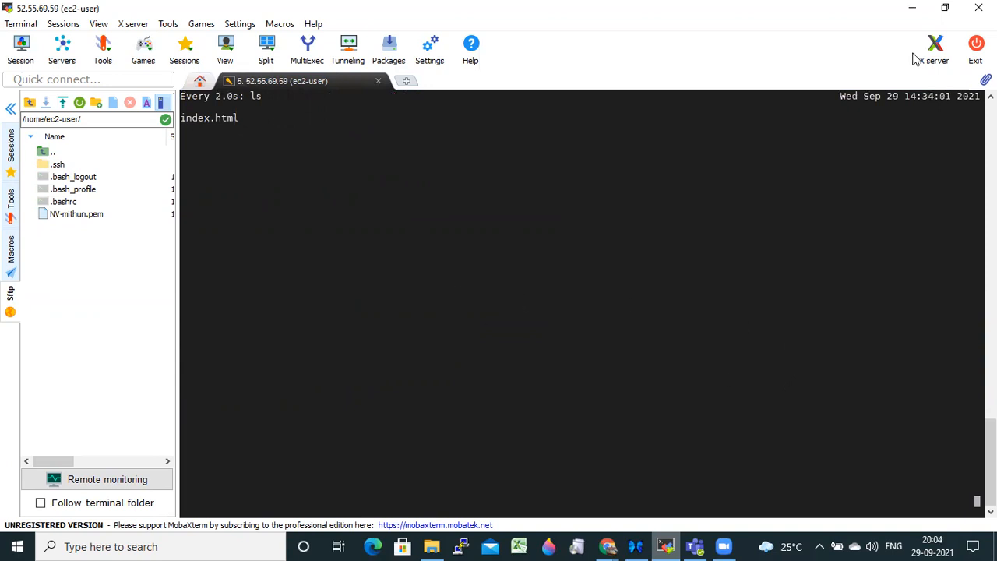
# - Minimise the terminal and console windows and bring up the blank online Whiteboard in the browser
pyautogui.click(913, 7)
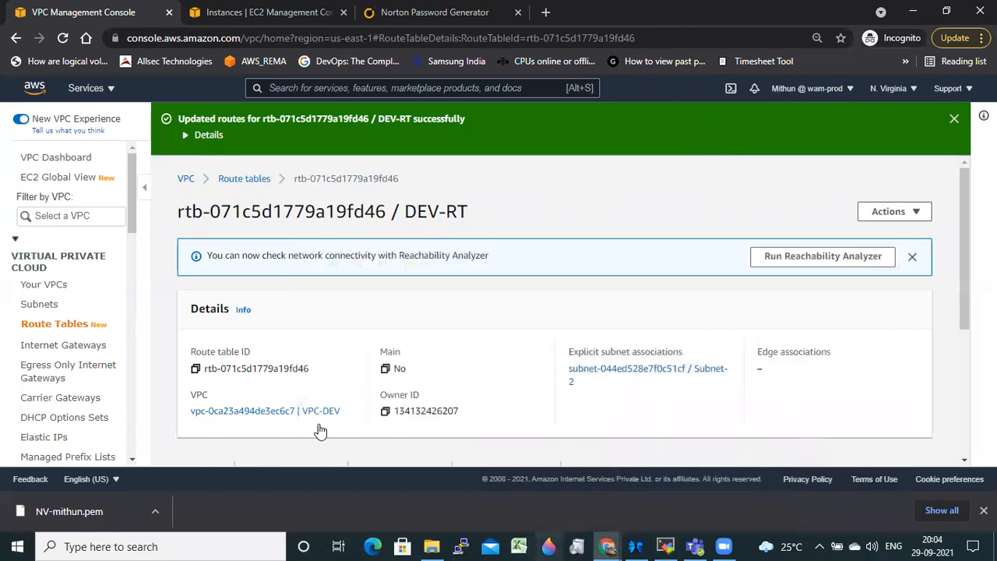
pyautogui.click(607, 546)
pyautogui.click(558, 512)
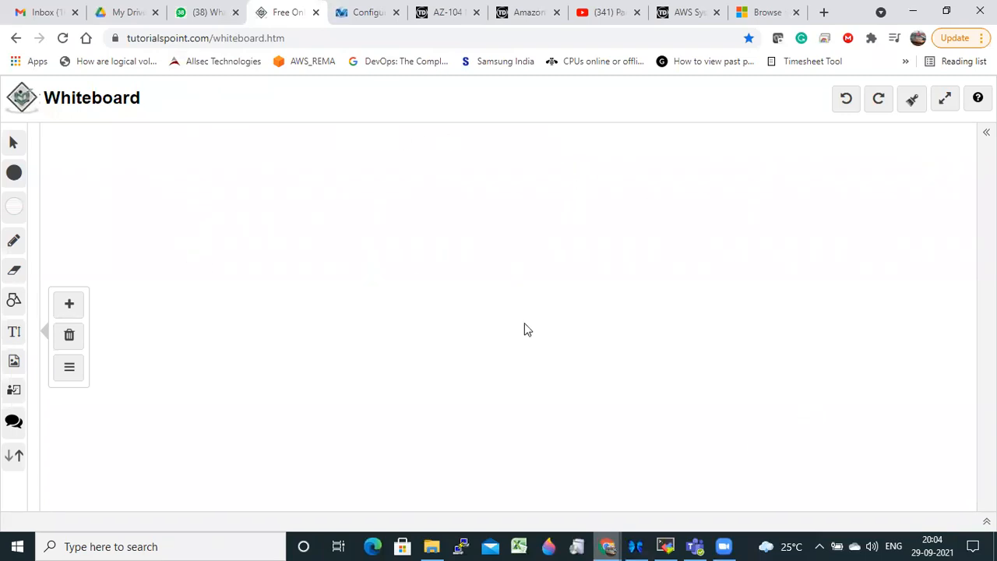
pyautogui.moveTo(607, 546)
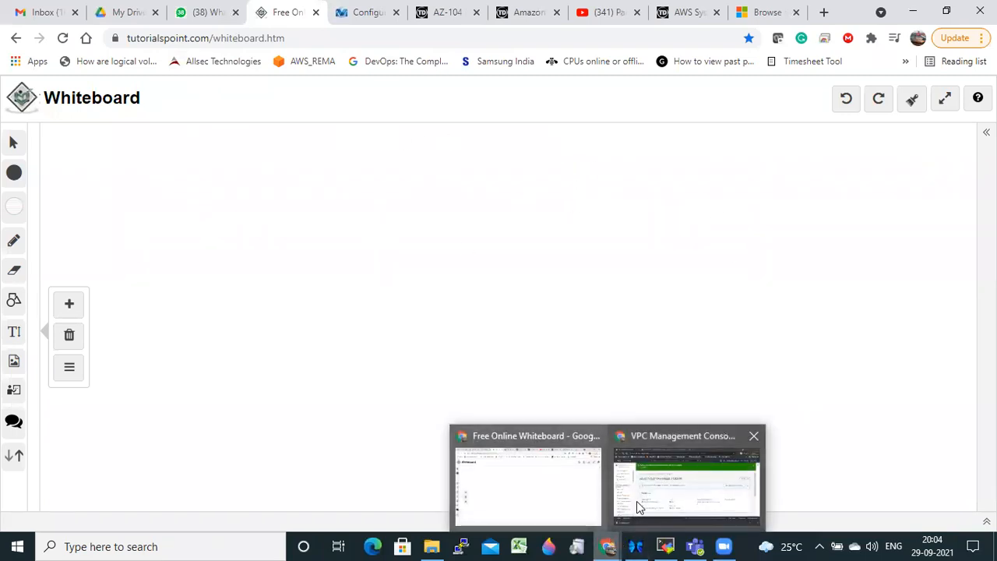
pyautogui.click(653, 503)
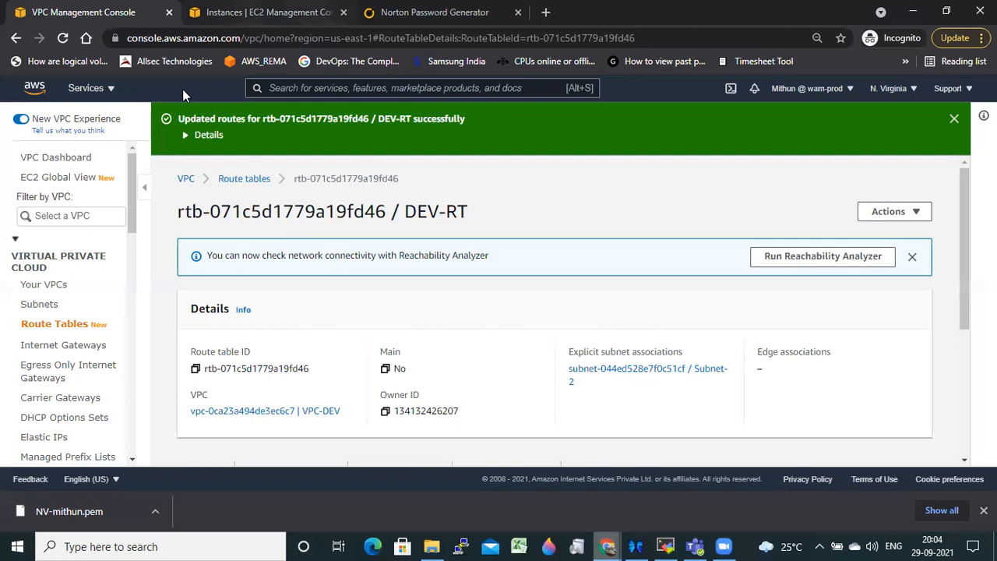
pyautogui.click(913, 11)
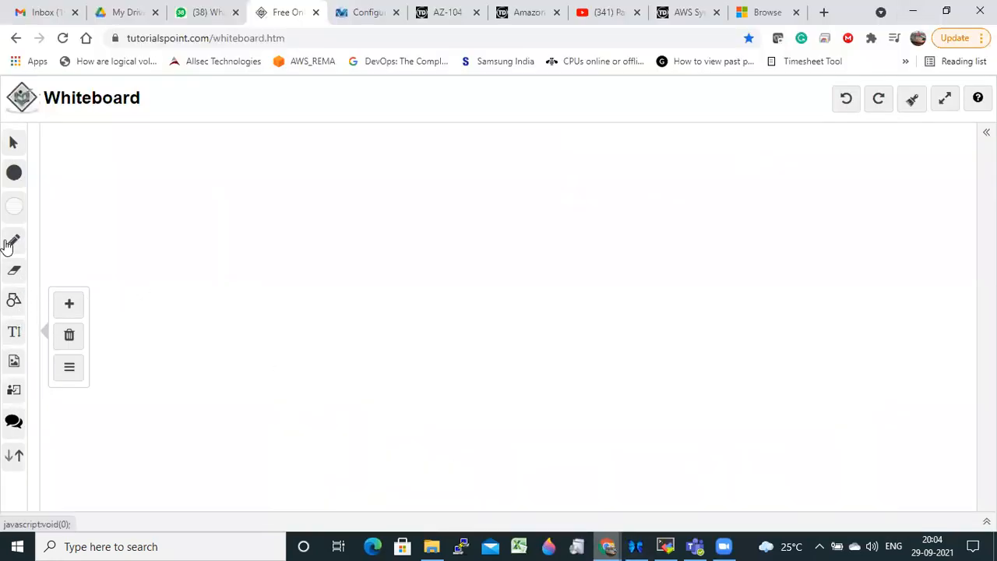
# - Sketch two yellow boxes side by side with the pencil and label them VPC DEV and VPC Prod
pyautogui.click(13, 241)
pyautogui.click(68, 339)
pyautogui.moveTo(141, 207)
pyautogui.mouseDown()
pyautogui.moveTo(133, 264)
pyautogui.moveTo(229, 359)
pyautogui.moveTo(327, 249)
pyautogui.moveTo(142, 208)
pyautogui.moveTo(174, 185)
pyautogui.moveTo(209, 191)
pyautogui.mouseUp()
pyautogui.moveTo(219, 181); pyautogui.dragTo(218, 199)
pyautogui.moveTo(639, 213)
pyautogui.mouseDown()
pyautogui.moveTo(847, 343)
pyautogui.moveTo(632, 202)
pyautogui.moveTo(640, 234)
pyautogui.mouseUp()
pyautogui.moveTo(218, 179)
pyautogui.mouseDown()
pyautogui.moveTo(234, 204)
pyautogui.moveTo(262, 191)
pyautogui.moveTo(277, 203)
pyautogui.mouseUp()
pyautogui.moveTo(282, 181); pyautogui.dragTo(322, 178)
pyautogui.moveTo(665, 160)
pyautogui.mouseDown()
pyautogui.moveTo(677, 192)
pyautogui.moveTo(708, 199)
pyautogui.mouseUp()
pyautogui.moveTo(707, 140); pyautogui.dragTo(720, 183)
pyautogui.moveTo(785, 144)
pyautogui.mouseDown()
pyautogui.moveTo(790, 166)
pyautogui.moveTo(811, 184)
pyautogui.mouseUp()
pyautogui.moveTo(818, 168); pyautogui.dragTo(866, 176)
pyautogui.moveTo(880, 154); pyautogui.dragTo(878, 179)
# - Sketch one green and one red subnet box inside each of the two VPC boxes
pyautogui.click(68, 307)
pyautogui.moveTo(153, 243)
pyautogui.mouseDown()
pyautogui.moveTo(162, 283)
pyautogui.moveTo(149, 238)
pyautogui.mouseUp()
pyautogui.click(70, 279)
pyautogui.moveTo(229, 249)
pyautogui.mouseDown()
pyautogui.moveTo(260, 291)
pyautogui.moveTo(222, 237)
pyautogui.mouseUp()
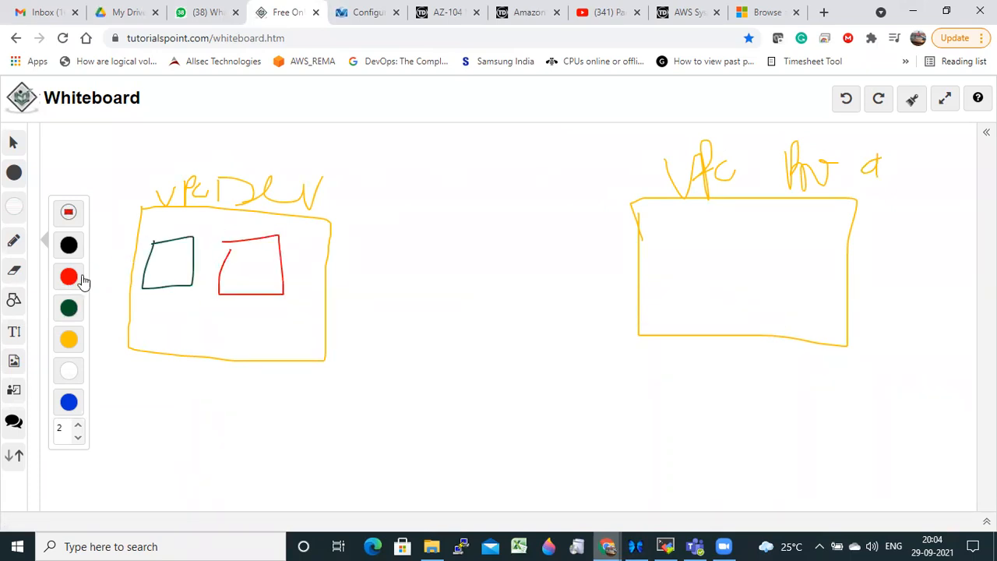
pyautogui.moveTo(782, 230)
pyautogui.mouseDown()
pyautogui.moveTo(779, 283)
pyautogui.moveTo(826, 227)
pyautogui.mouseUp()
pyautogui.click(68, 307)
pyautogui.moveTo(666, 238)
pyautogui.mouseDown()
pyautogui.moveTo(735, 229)
pyautogui.moveTo(666, 228)
pyautogui.mouseUp()
# - Draw a blue line connecting the two VPC boxes and cross it out in red
pyautogui.click(68, 401)
pyautogui.moveTo(278, 172)
pyautogui.mouseDown()
pyautogui.moveTo(279, 148)
pyautogui.moveTo(675, 164)
pyautogui.moveTo(689, 203)
pyautogui.mouseUp()
pyautogui.click(69, 276)
pyautogui.moveTo(416, 131); pyautogui.dragTo(528, 210)
pyautogui.moveTo(513, 138); pyautogui.dragTo(430, 195)
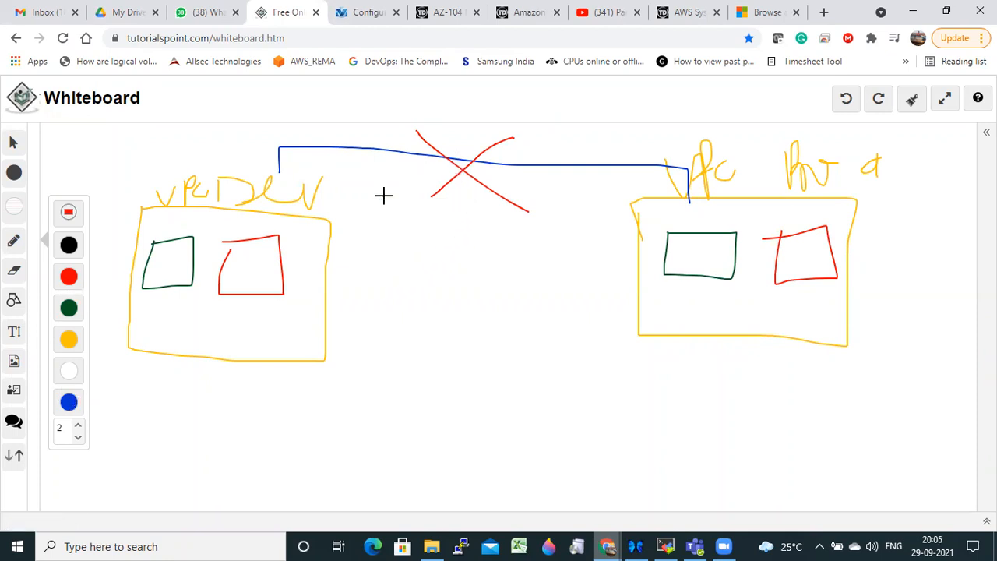
# - Ring the DEV and VPC Prod labels in red, and write a circled blue "Peering" between the VPC boxes
pyautogui.moveTo(213, 179)
pyautogui.mouseDown()
pyautogui.moveTo(234, 201)
pyautogui.moveTo(195, 183)
pyautogui.mouseUp()
pyautogui.moveTo(653, 153); pyautogui.dragTo(949, 187)
pyautogui.moveTo(700, 214); pyautogui.dragTo(684, 151)
pyautogui.click(72, 409)
pyautogui.moveTo(421, 257)
pyautogui.mouseDown()
pyautogui.moveTo(432, 256)
pyautogui.moveTo(436, 285)
pyautogui.moveTo(491, 296)
pyautogui.moveTo(501, 272)
pyautogui.moveTo(517, 278)
pyautogui.moveTo(563, 260)
pyautogui.moveTo(590, 307)
pyautogui.mouseUp()
pyautogui.moveTo(577, 232)
pyautogui.mouseDown()
pyautogui.moveTo(494, 225)
pyautogui.moveTo(469, 320)
pyautogui.moveTo(502, 222)
pyautogui.mouseUp()
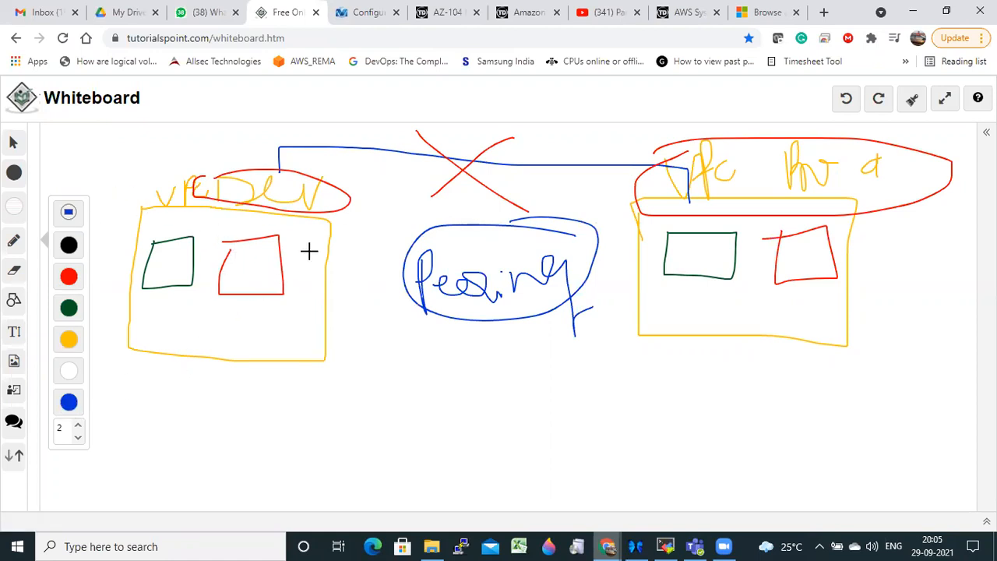
# - Draw two ringed blue arrows pointing towards the VPC DEV box and ring the Prod label in blue
pyautogui.moveTo(370, 332)
pyautogui.mouseDown()
pyautogui.moveTo(322, 247)
pyautogui.moveTo(342, 250)
pyautogui.moveTo(383, 329)
pyautogui.moveTo(309, 225)
pyautogui.moveTo(344, 223)
pyautogui.mouseUp()
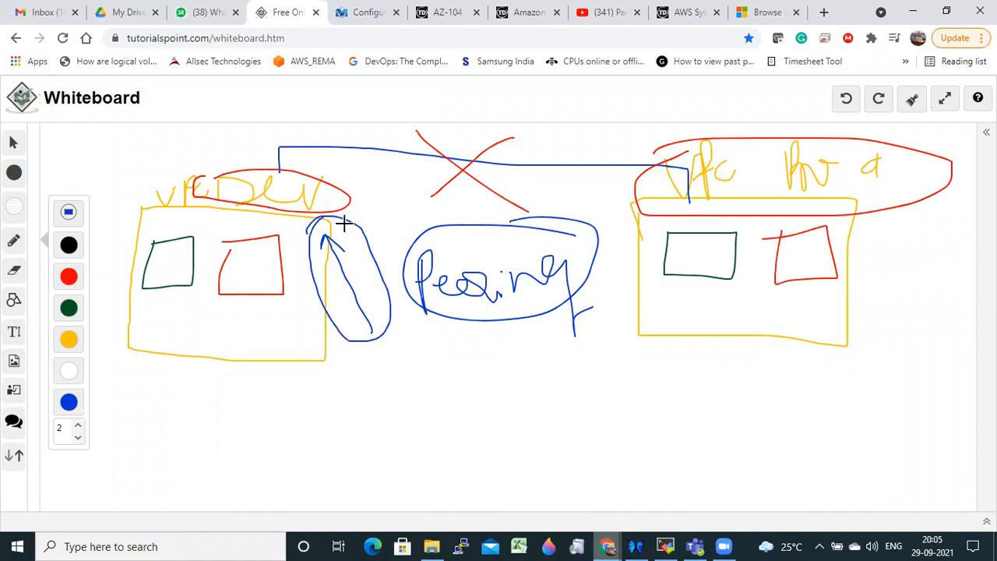
pyautogui.moveTo(495, 373)
pyautogui.mouseDown()
pyautogui.moveTo(439, 316)
pyautogui.moveTo(387, 237)
pyautogui.moveTo(404, 240)
pyautogui.mouseUp()
pyautogui.moveTo(386, 200)
pyautogui.mouseDown()
pyautogui.moveTo(480, 369)
pyautogui.moveTo(382, 207)
pyautogui.mouseUp()
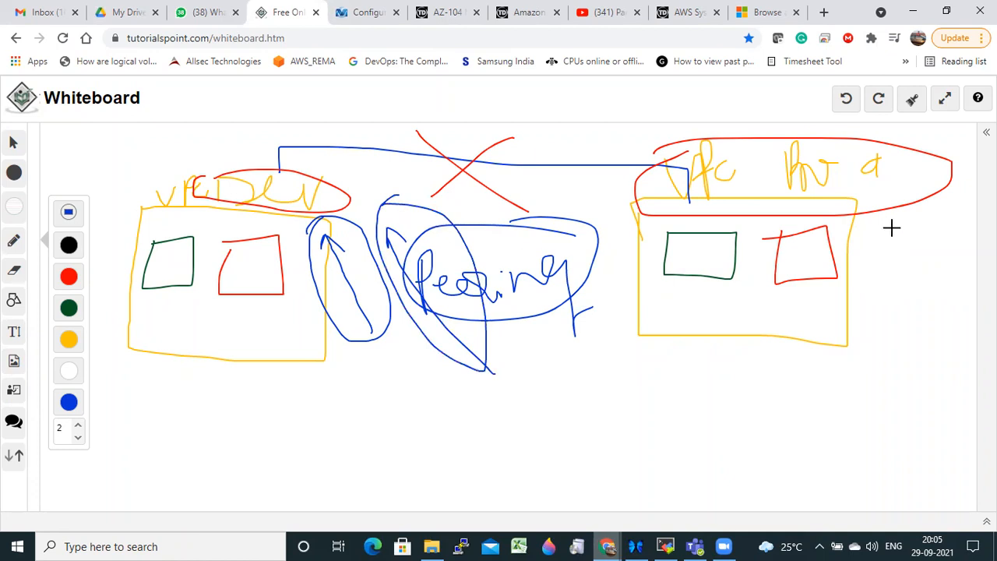
pyautogui.moveTo(913, 157)
pyautogui.mouseDown()
pyautogui.moveTo(912, 169)
pyautogui.moveTo(811, 158)
pyautogui.mouseUp()
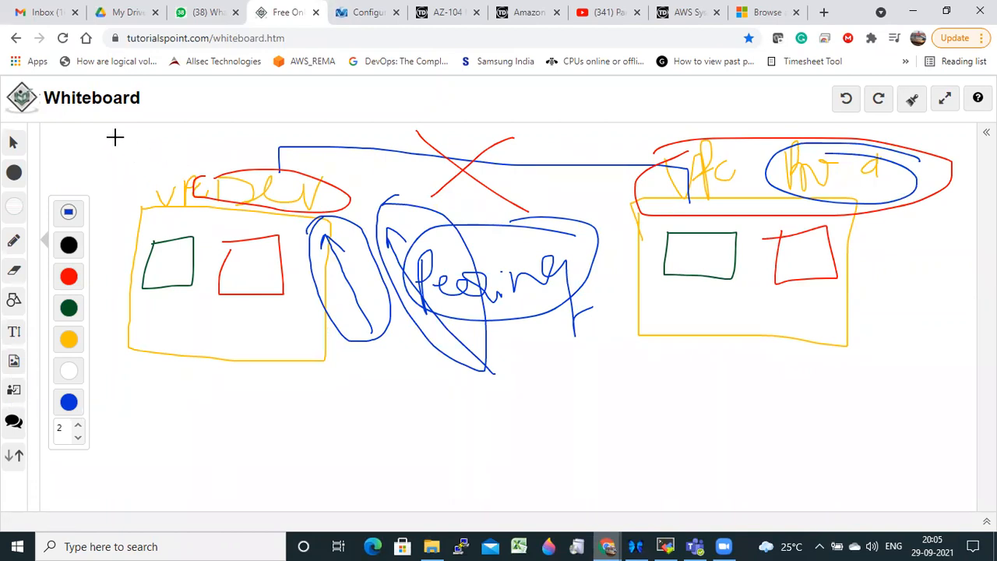
# - Write a circled blue "N.V" above the VPC DEV box, redoing the first attempt, and clear the whole whiteboard
pyautogui.moveTo(67, 174)
pyautogui.mouseDown()
pyautogui.moveTo(72, 140)
pyautogui.moveTo(104, 170)
pyautogui.moveTo(126, 153)
pyautogui.mouseUp()
pyautogui.hotkey('ctrl', 'z')
pyautogui.moveTo(71, 181)
pyautogui.mouseDown()
pyautogui.moveTo(76, 150)
pyautogui.moveTo(130, 167)
pyautogui.moveTo(144, 142)
pyautogui.moveTo(94, 204)
pyautogui.moveTo(142, 140)
pyautogui.moveTo(85, 127)
pyautogui.mouseUp()
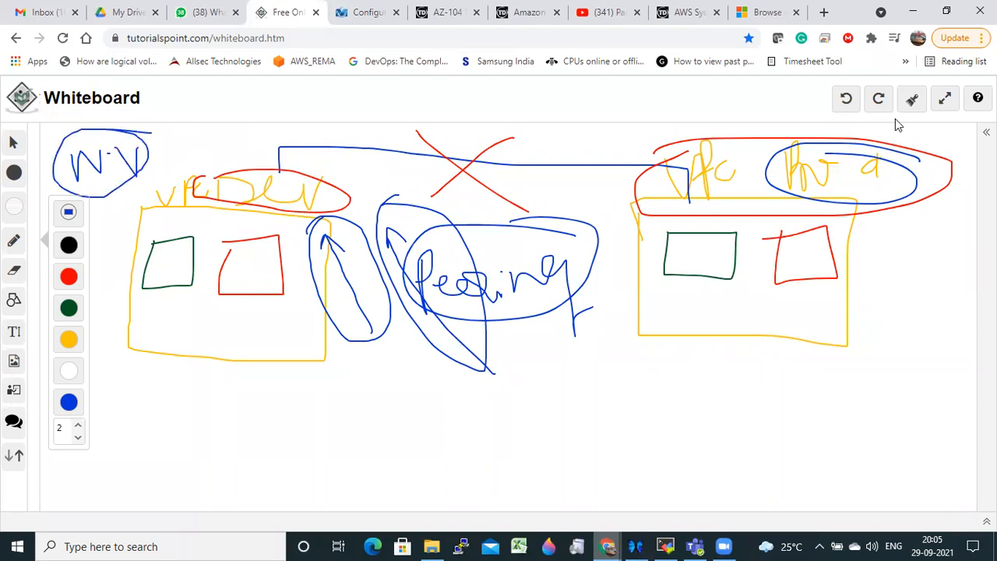
pyautogui.click(910, 99)
pyautogui.click(570, 118)
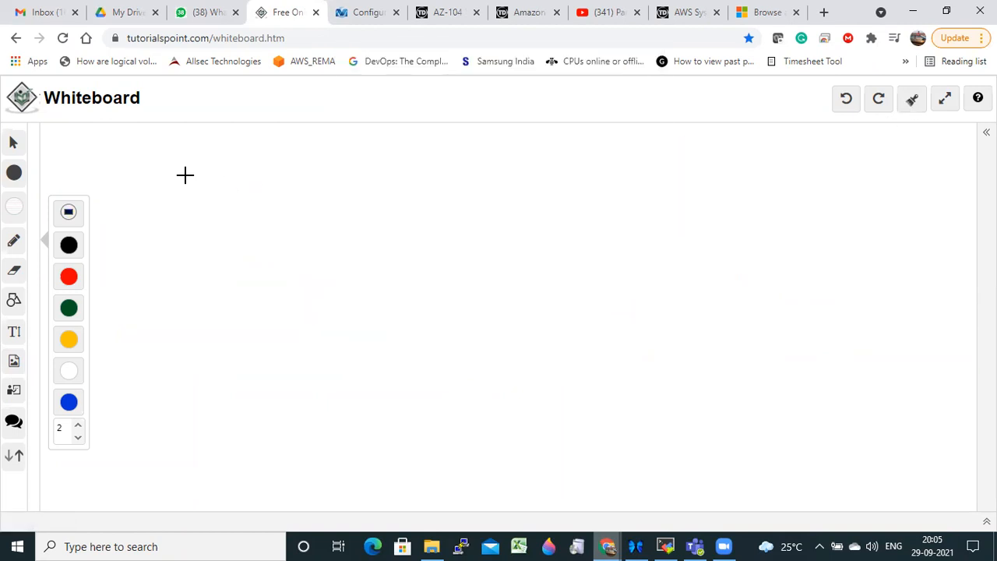
# - Draw two large black boxes side by side with a wide gap, labelled "N.V" and "Mumbai"
pyautogui.moveTo(174, 161)
pyautogui.mouseDown()
pyautogui.moveTo(151, 356)
pyautogui.moveTo(472, 180)
pyautogui.moveTo(94, 148)
pyautogui.mouseUp()
pyautogui.click(208, 141)
pyautogui.moveTo(207, 163)
pyautogui.mouseDown()
pyautogui.moveTo(234, 140)
pyautogui.moveTo(274, 166)
pyautogui.moveTo(290, 139)
pyautogui.mouseUp()
pyautogui.click(250, 148)
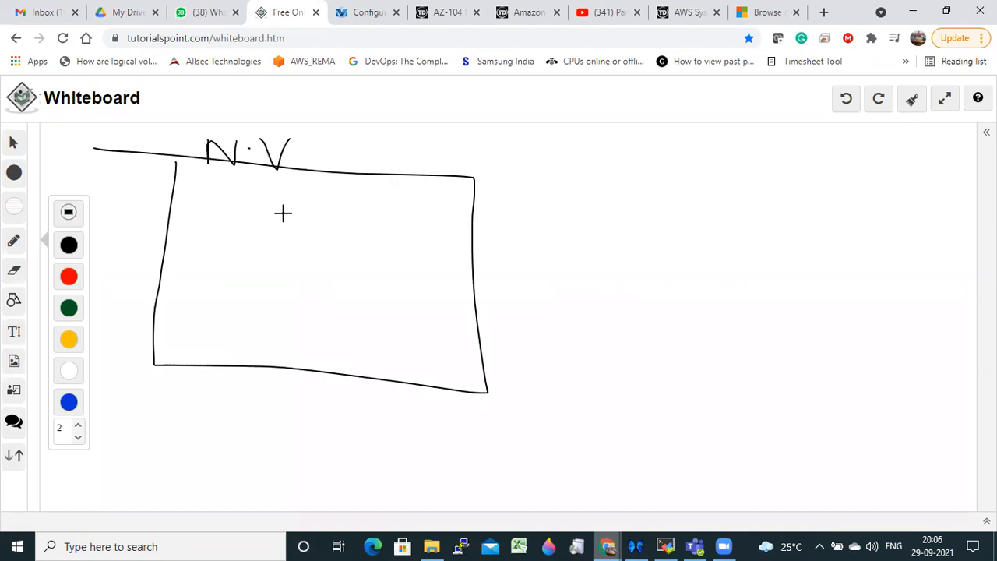
pyautogui.moveTo(733, 175)
pyautogui.mouseDown()
pyautogui.moveTo(732, 314)
pyautogui.moveTo(866, 358)
pyautogui.moveTo(772, 194)
pyautogui.moveTo(704, 191)
pyautogui.mouseUp()
pyautogui.moveTo(775, 150)
pyautogui.mouseDown()
pyautogui.moveTo(828, 178)
pyautogui.moveTo(855, 160)
pyautogui.moveTo(892, 160)
pyautogui.moveTo(949, 185)
pyautogui.mouseUp()
pyautogui.click(941, 152)
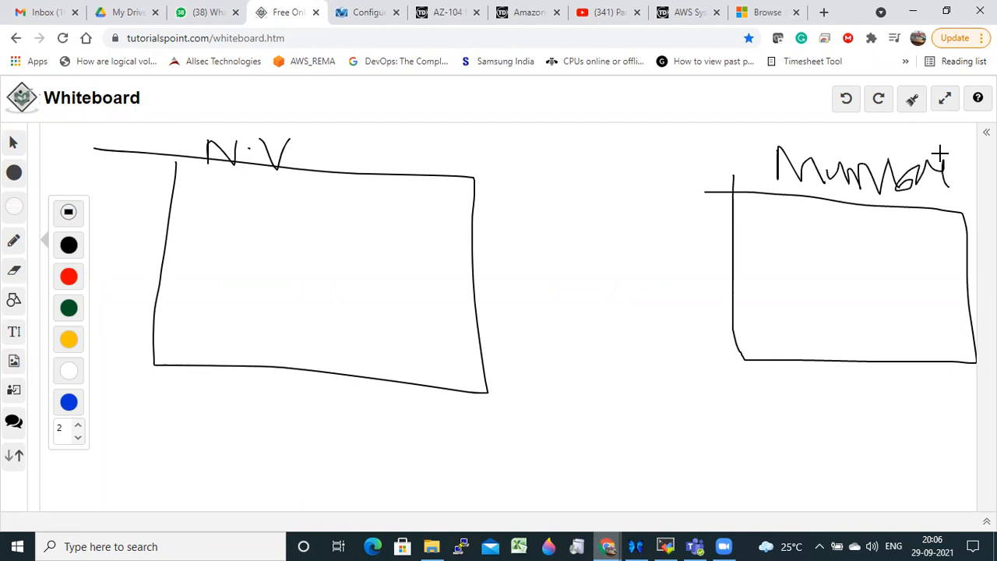
# - Inside the N.V box, draw a smaller black box containing a green and a red square, and label it "VPC" in red
pyautogui.moveTo(249, 209)
pyautogui.mouseDown()
pyautogui.moveTo(268, 311)
pyautogui.moveTo(274, 218)
pyautogui.moveTo(204, 215)
pyautogui.mouseUp()
pyautogui.click(67, 315)
pyautogui.moveTo(257, 248)
pyautogui.mouseDown()
pyautogui.moveTo(291, 260)
pyautogui.moveTo(239, 246)
pyautogui.mouseUp()
pyautogui.click(69, 279)
pyautogui.moveTo(317, 249)
pyautogui.mouseDown()
pyautogui.moveTo(335, 240)
pyautogui.moveTo(294, 243)
pyautogui.mouseUp()
pyautogui.moveTo(260, 200)
pyautogui.mouseDown()
pyautogui.moveTo(264, 214)
pyautogui.moveTo(274, 194)
pyautogui.mouseUp()
pyautogui.moveTo(285, 218)
pyautogui.mouseDown()
pyautogui.moveTo(289, 184)
pyautogui.moveTo(287, 200)
pyautogui.mouseUp()
pyautogui.moveTo(325, 197); pyautogui.dragTo(334, 211)
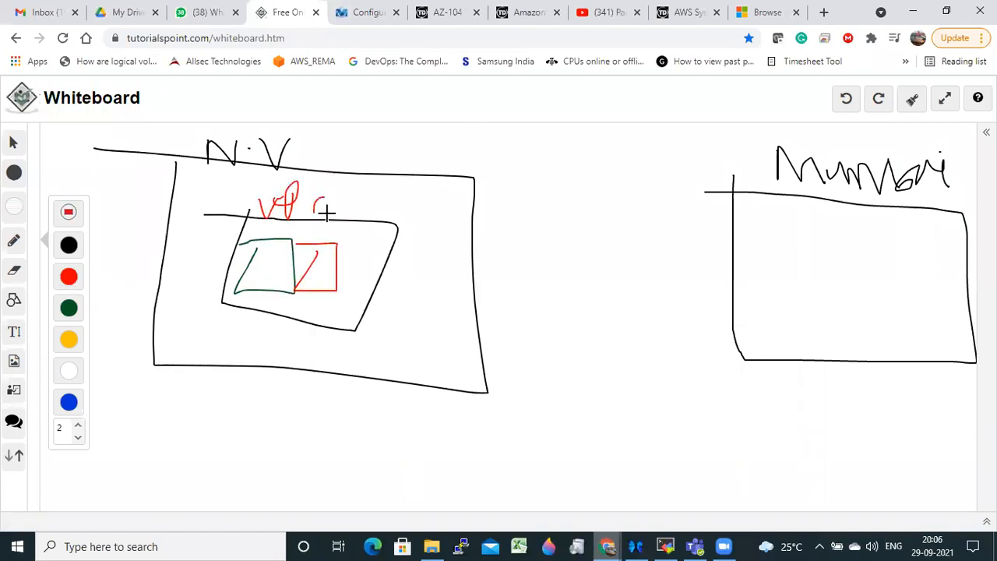
# - Inside the Mumbai box, draw two red squares enclosed by a red box labelled "VPC"
pyautogui.moveTo(762, 247)
pyautogui.mouseDown()
pyautogui.moveTo(753, 330)
pyautogui.moveTo(750, 251)
pyautogui.mouseUp()
pyautogui.moveTo(885, 247)
pyautogui.mouseDown()
pyautogui.moveTo(943, 258)
pyautogui.moveTo(873, 249)
pyautogui.mouseUp()
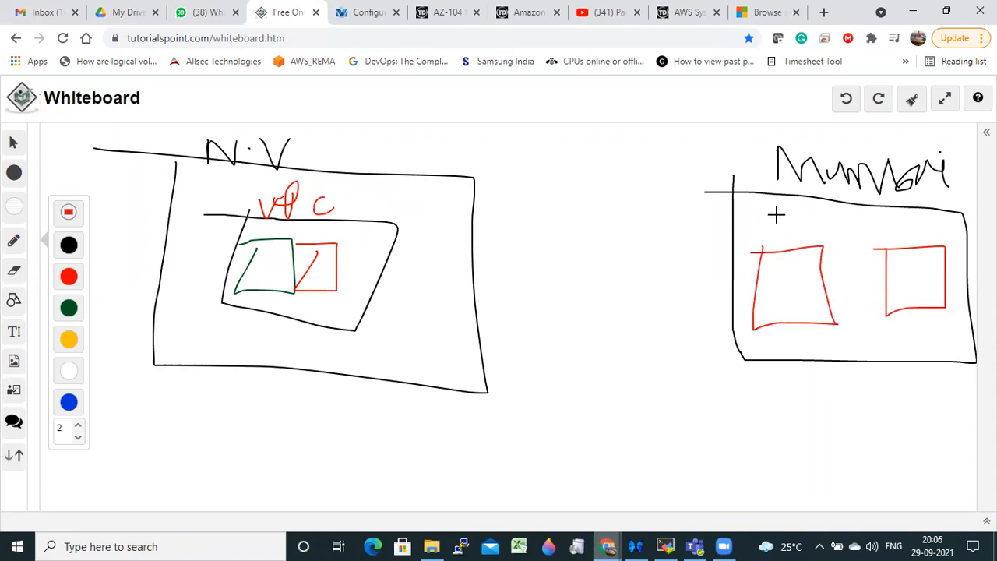
pyautogui.moveTo(782, 214)
pyautogui.mouseDown()
pyautogui.moveTo(950, 247)
pyautogui.moveTo(774, 335)
pyautogui.moveTo(799, 221)
pyautogui.moveTo(848, 205)
pyautogui.moveTo(844, 223)
pyautogui.mouseUp()
pyautogui.moveTo(882, 209); pyautogui.dragTo(875, 224)
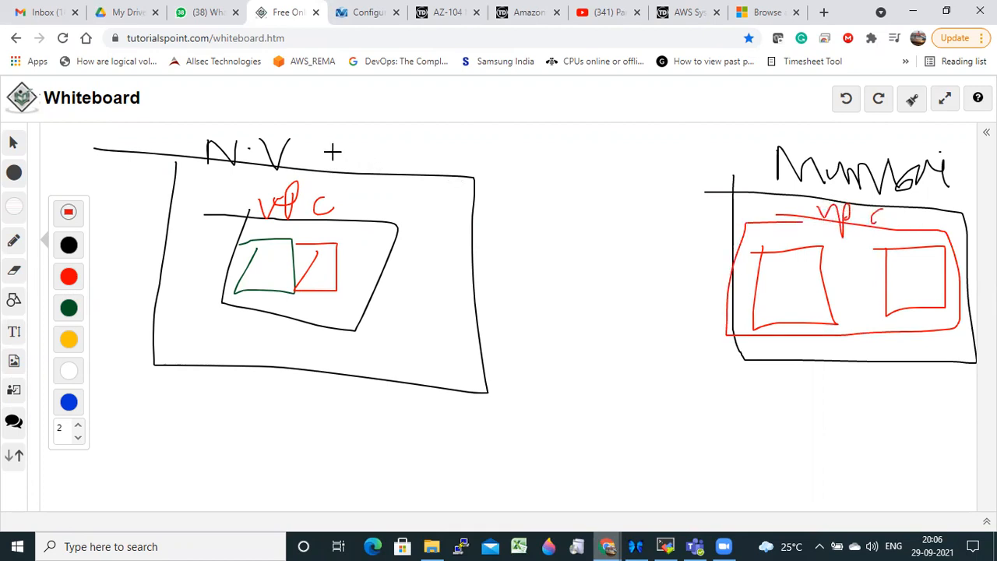
# - Write a circled blue "Peering" between the regions and connect it to both VPC boxes with blue arrows
pyautogui.click(67, 404)
pyautogui.moveTo(533, 249)
pyautogui.mouseDown()
pyautogui.moveTo(630, 269)
pyautogui.moveTo(605, 176)
pyautogui.moveTo(536, 243)
pyautogui.mouseUp()
pyautogui.moveTo(350, 254)
pyautogui.mouseDown()
pyautogui.moveTo(534, 231)
pyautogui.moveTo(538, 250)
pyautogui.moveTo(644, 224)
pyautogui.moveTo(767, 232)
pyautogui.moveTo(748, 257)
pyautogui.mouseUp()
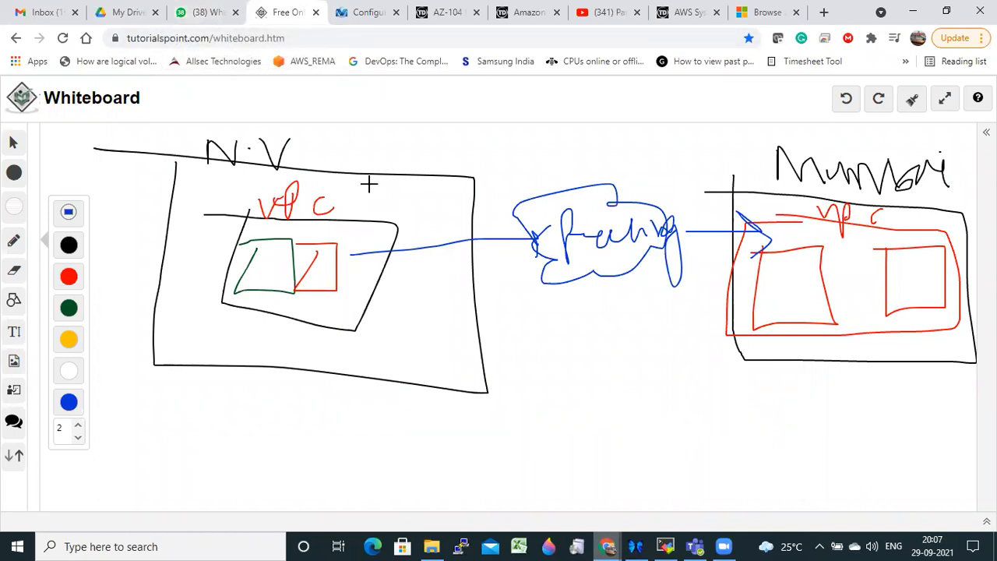
# - Ring the N.V and Mumbai region labels in blue
pyautogui.moveTo(263, 124); pyautogui.dragTo(231, 133)
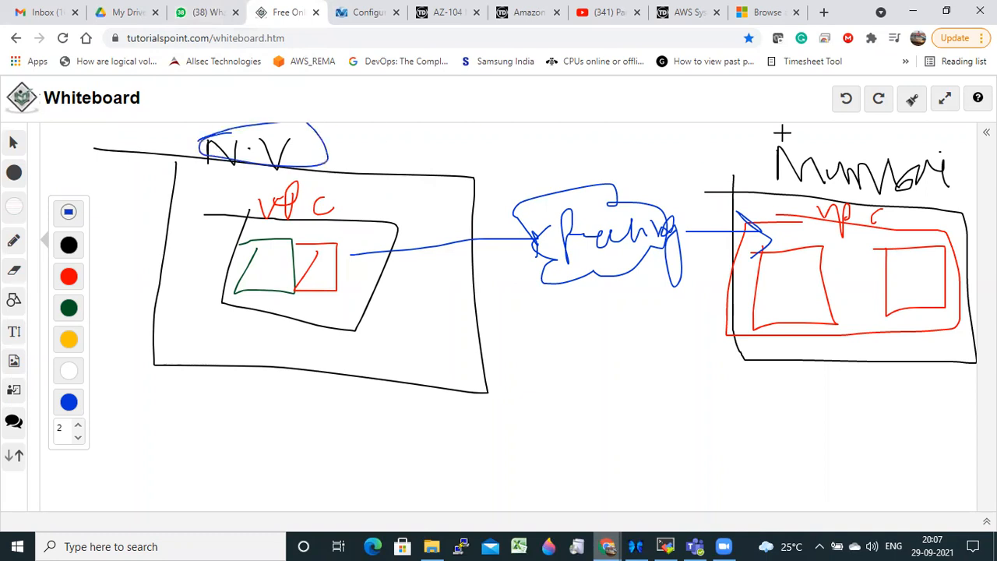
pyautogui.moveTo(759, 148); pyautogui.dragTo(958, 170)
pyautogui.moveTo(903, 193); pyautogui.dragTo(846, 129)
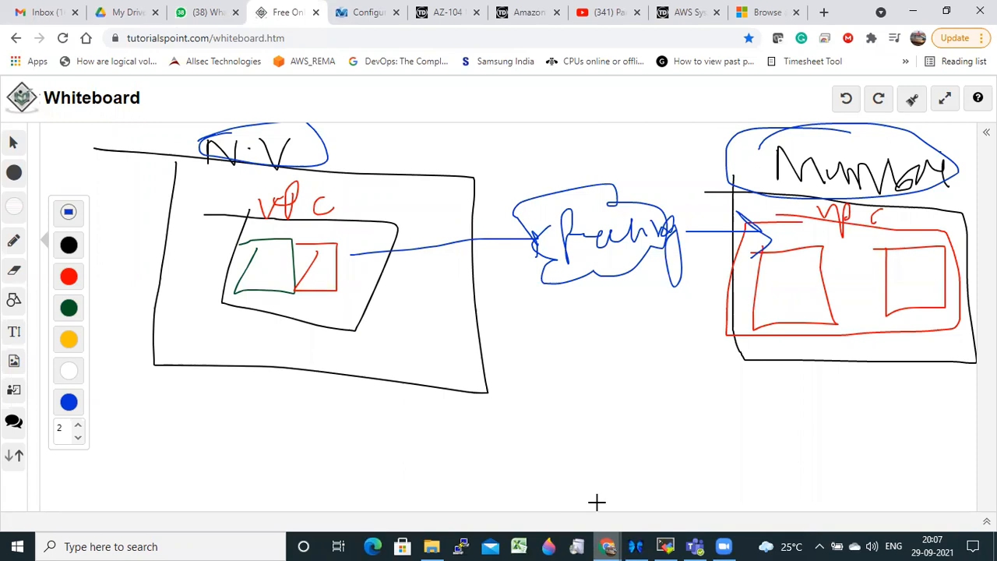
# - Switch to the AWS VPC console and delete the NAT gateway NGW-DEV, confirming with "delete"
pyautogui.moveTo(607, 545)
pyautogui.click(653, 503)
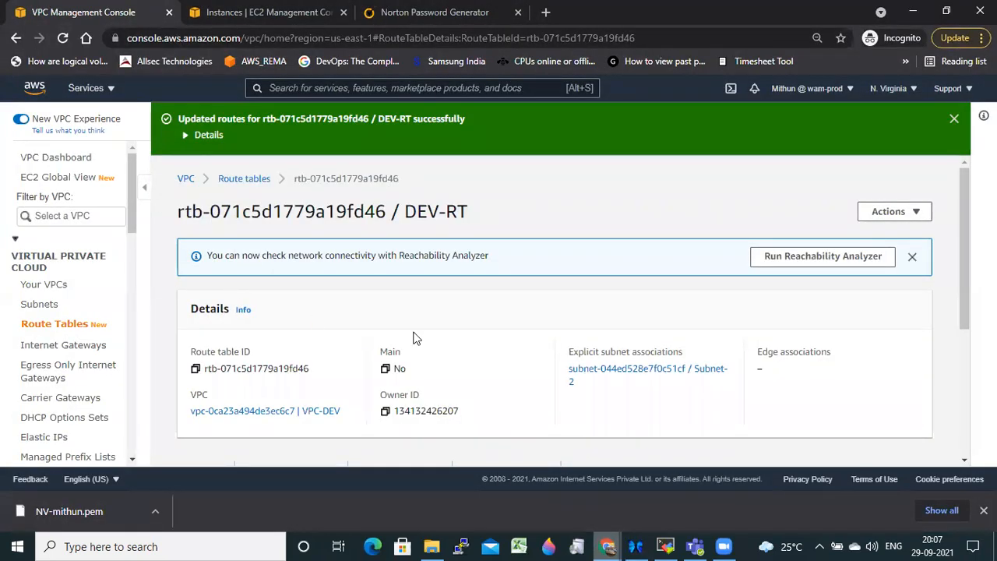
pyautogui.scroll(-3, 54, 352)
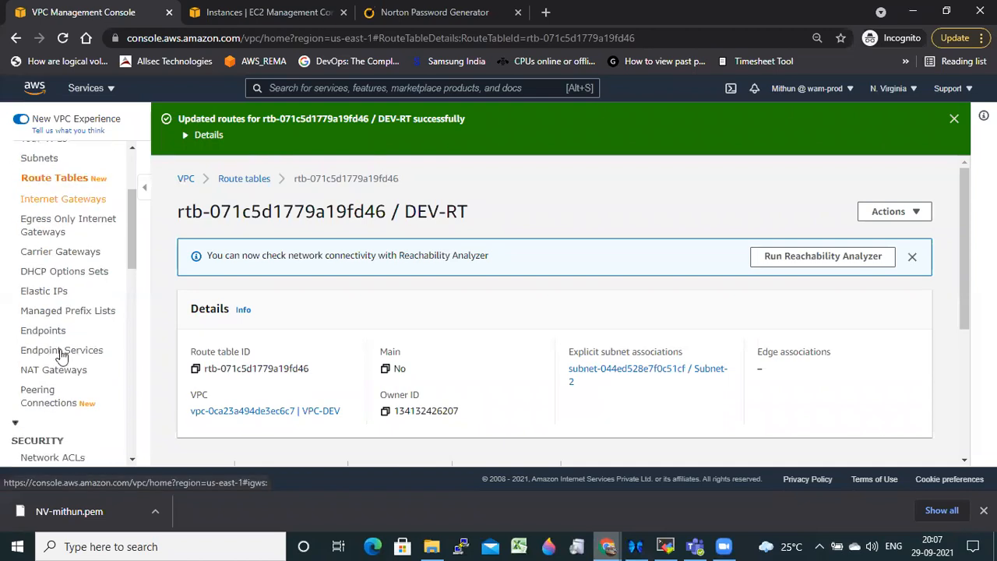
pyautogui.click(44, 372)
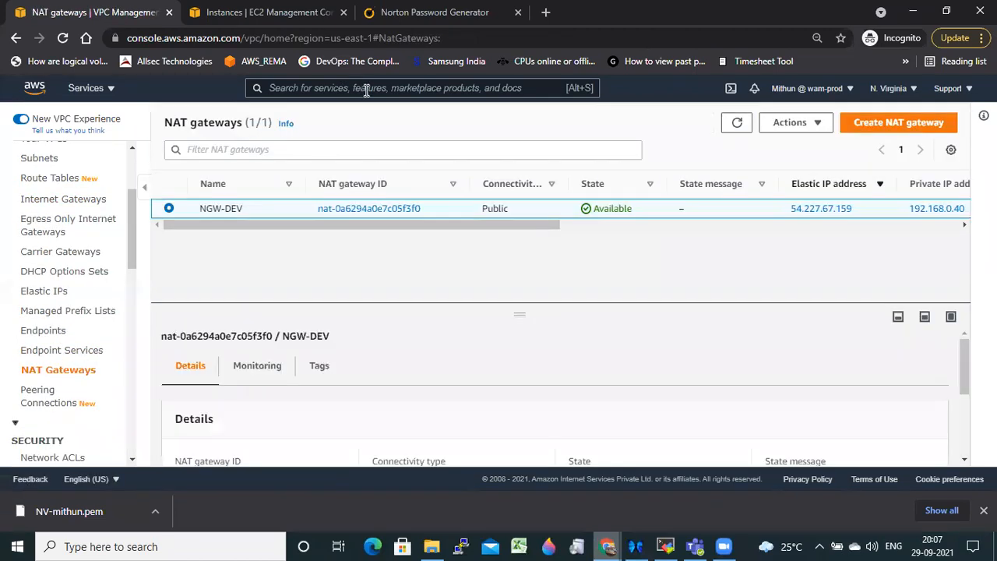
pyautogui.click(794, 122)
pyautogui.click(789, 186)
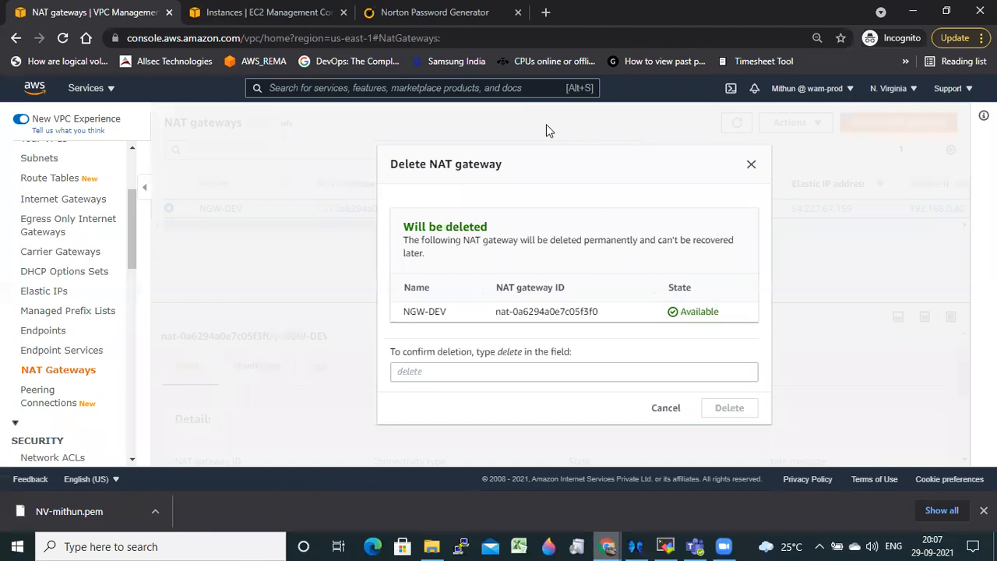
pyautogui.click(488, 370)
pyautogui.write('delete')
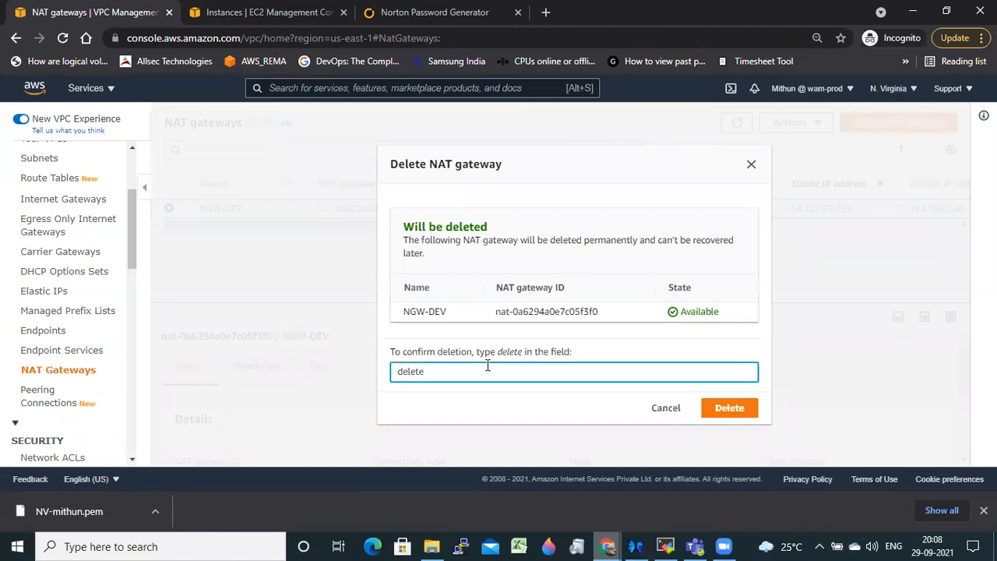
pyautogui.click(738, 408)
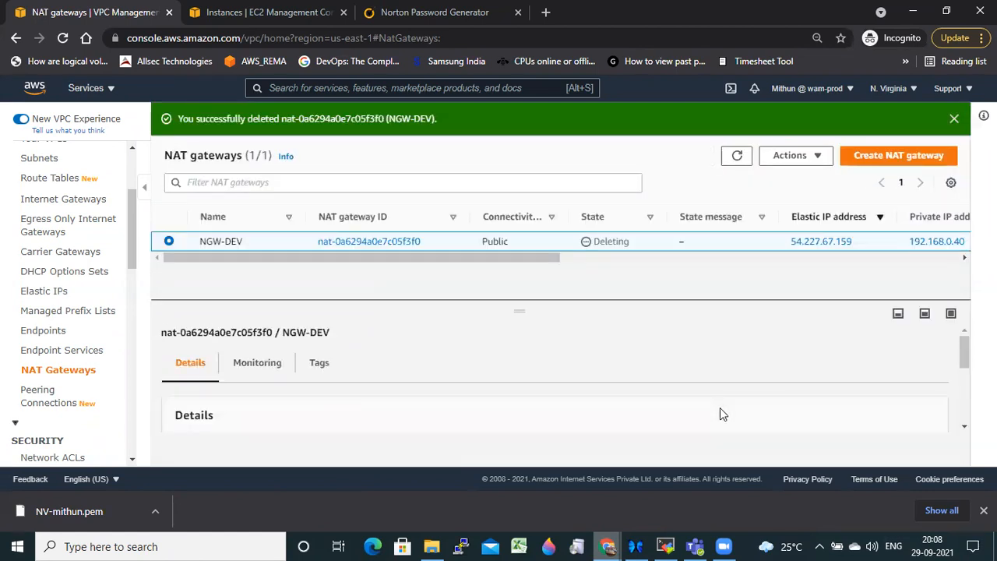
pyautogui.click(668, 545)
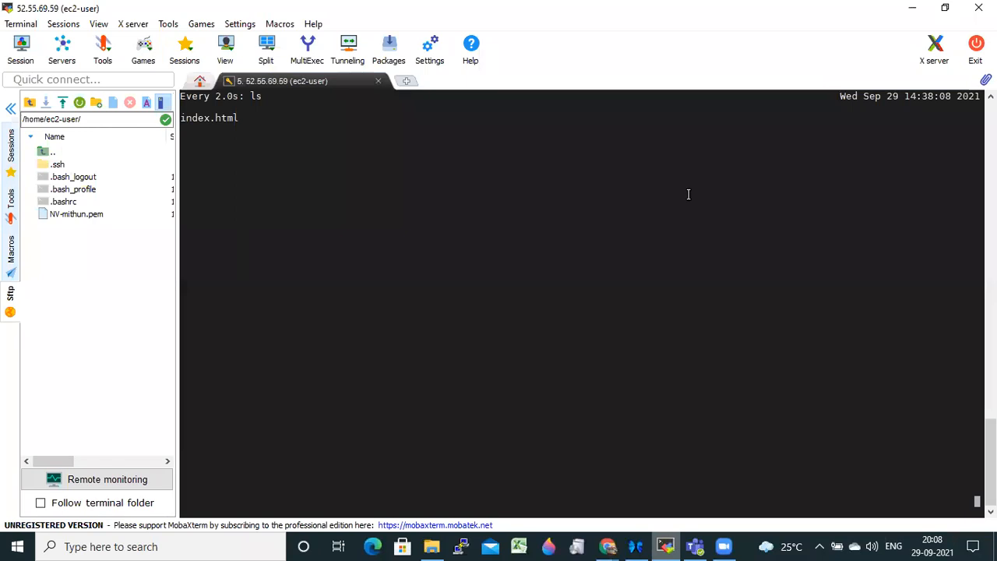
pyautogui.hotkey('ctrl', 'c')
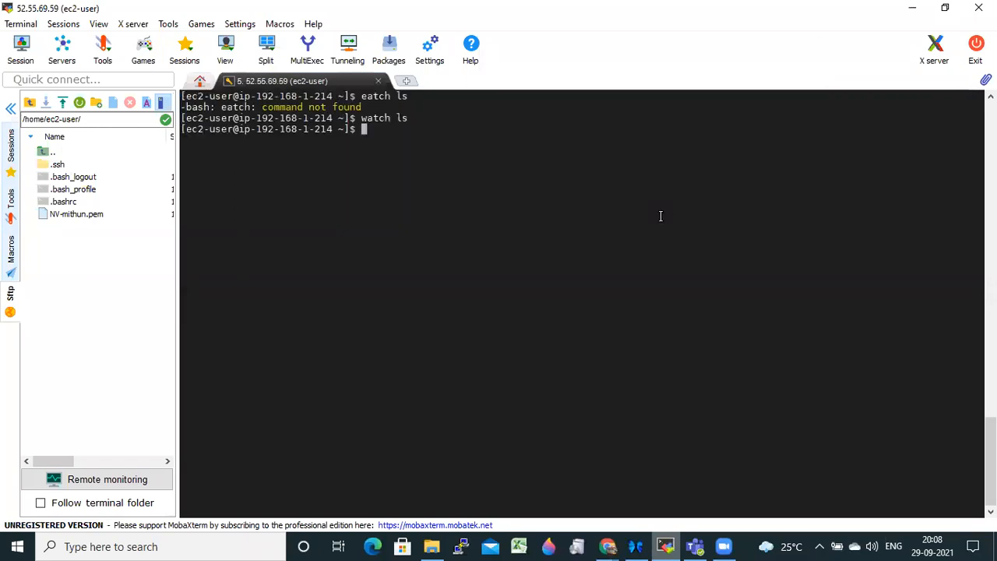
pyautogui.press('Up')
pyautogui.press('Up')
pyautogui.press('Up')
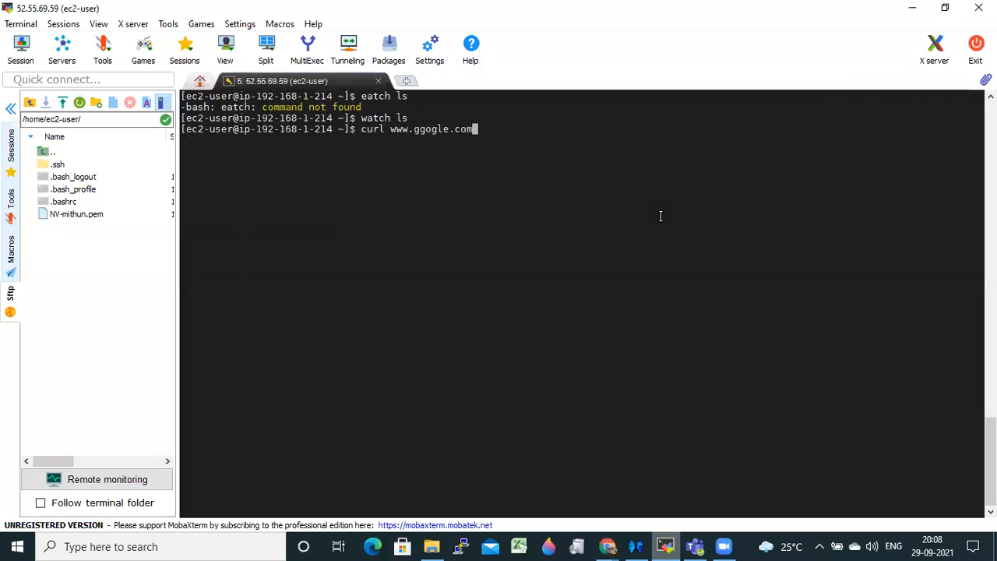
pyautogui.press('Return')
pyautogui.press('Up')
pyautogui.press('Up')
pyautogui.press('Up')
pyautogui.press('Up')
pyautogui.press('Up')
pyautogui.press('Up')
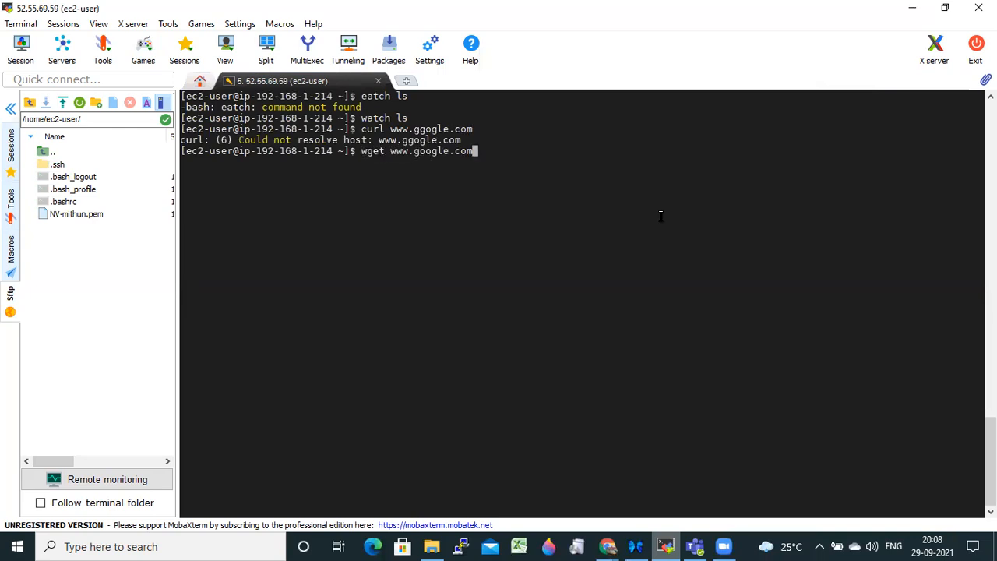
pyautogui.press('Return')
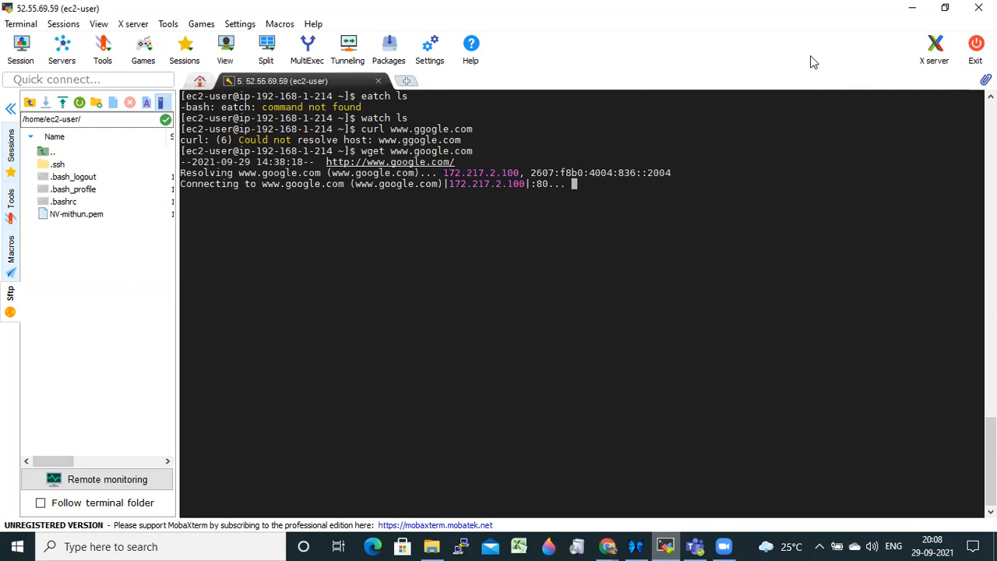
# - Interrupt the wget request and run "watch ls" to keep the SSH session active
pyautogui.hotkey('ctrl', 'c')
pyautogui.write('watch ls')
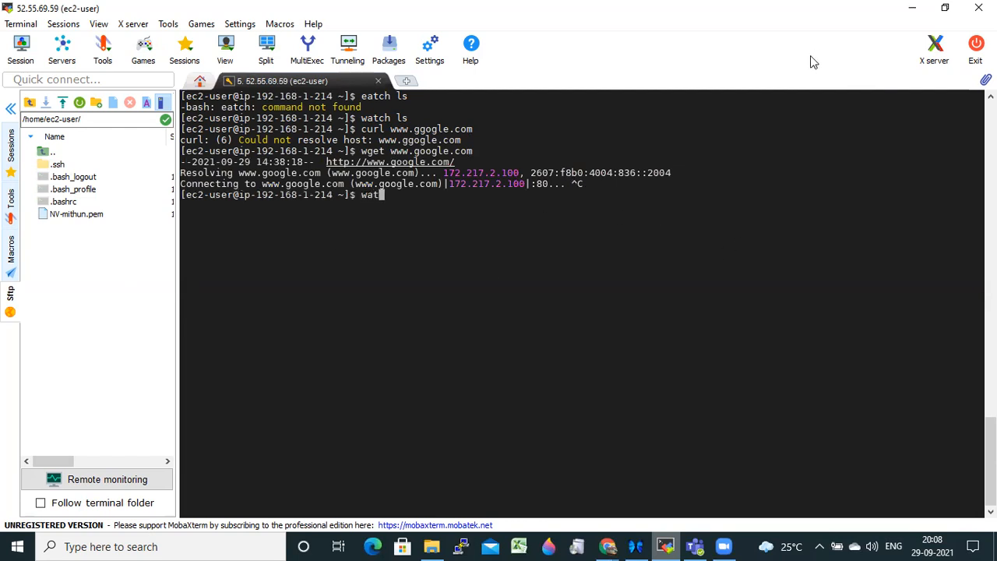
pyautogui.press('Return')
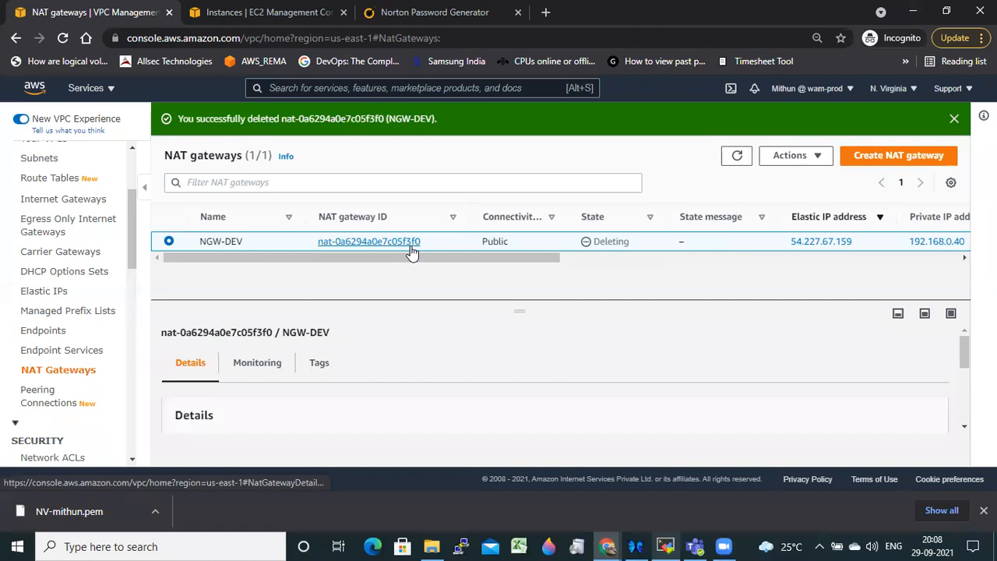
# - Back in the AWS VPC console, dismiss the NAT gateway deletion notice and open the list of regions
pyautogui.click(953, 119)
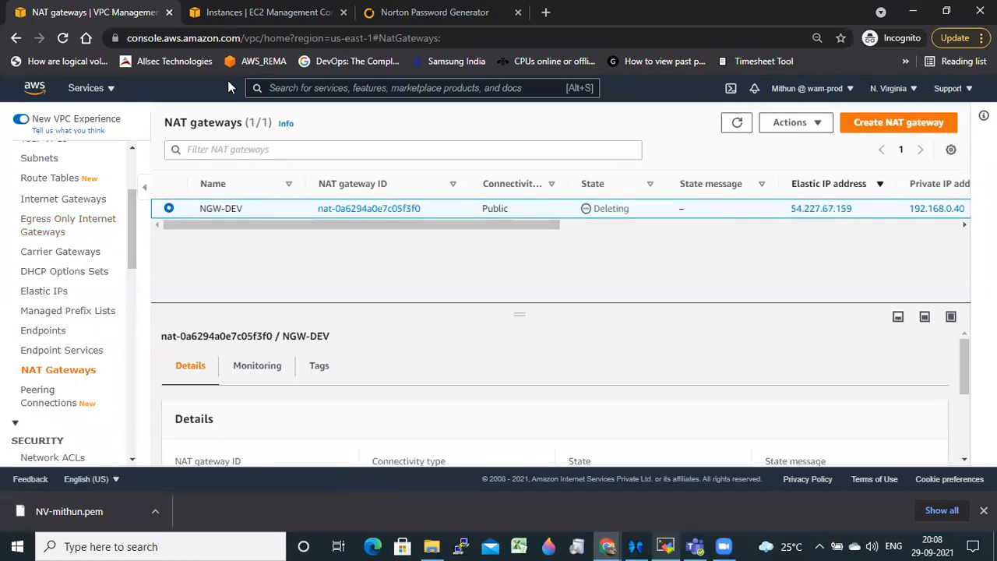
pyautogui.scroll(3, 117, 226)
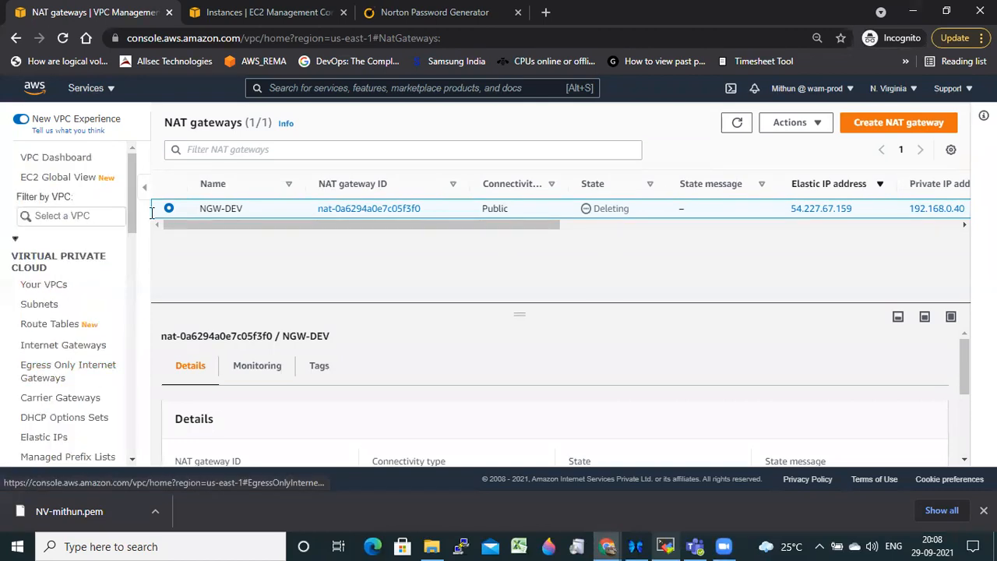
pyautogui.click(888, 88)
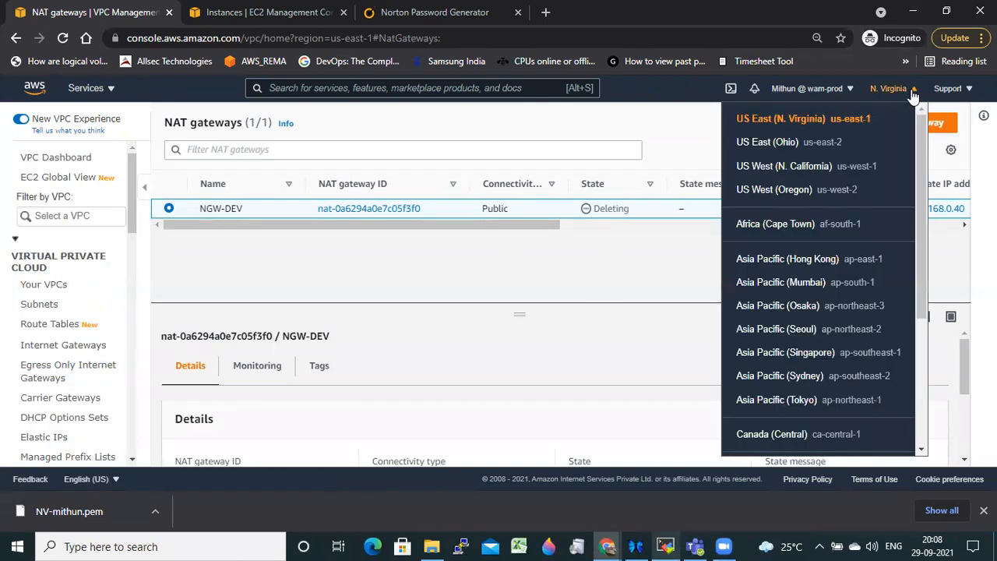
# - Switch to the US East (Ohio) region and name its unnamed VPC Default-VPC
pyautogui.click(755, 144)
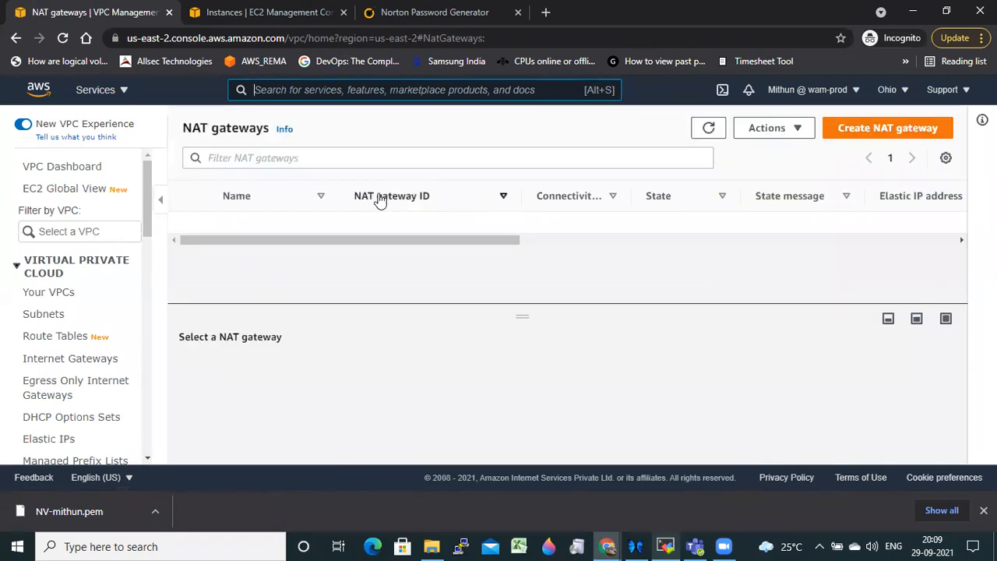
pyautogui.click(46, 293)
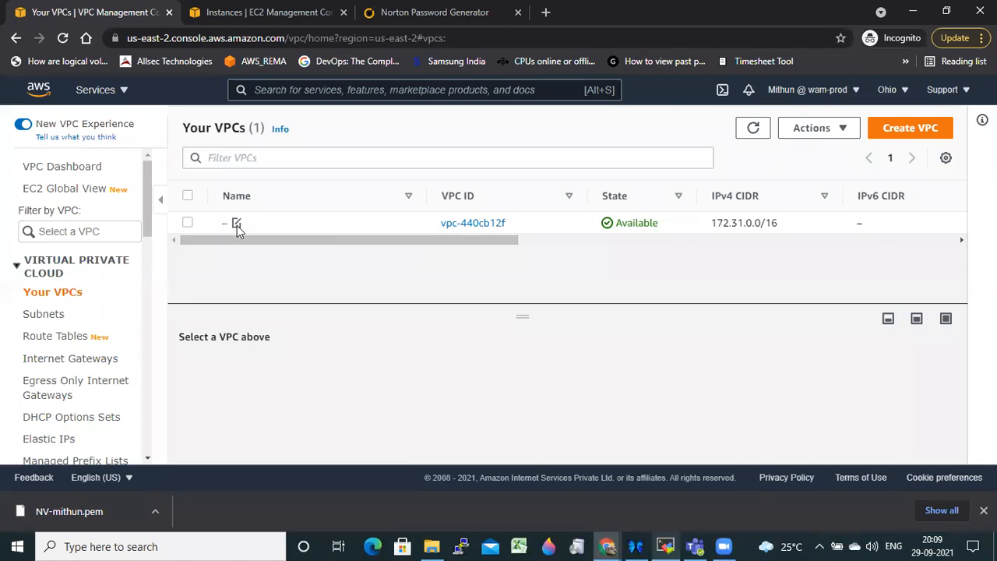
pyautogui.click(236, 223)
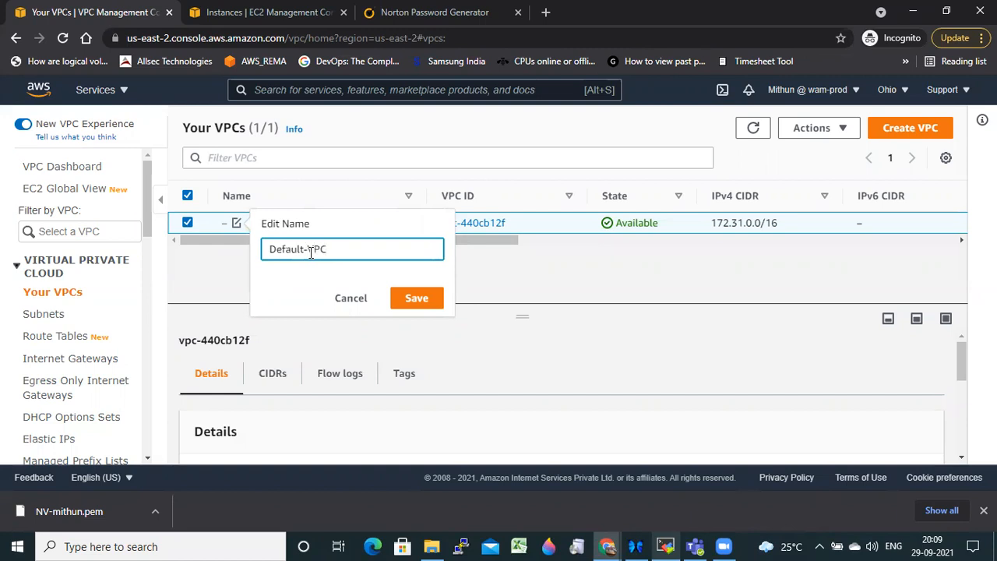
pyautogui.click(415, 297)
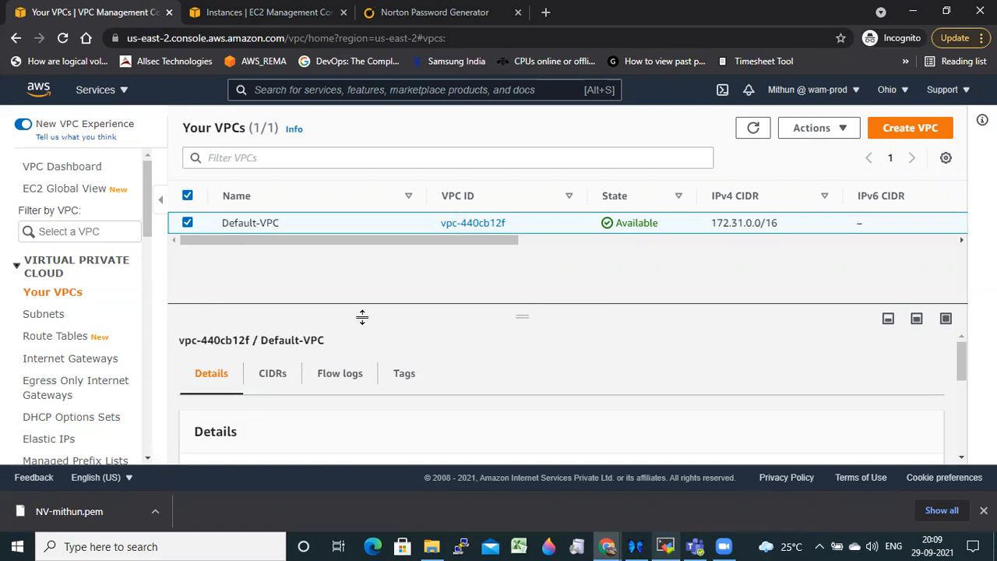
# - Name the subnet with CIDR 172.31.0.0/20 in Default-VPC as Subnet-1
pyautogui.click(35, 315)
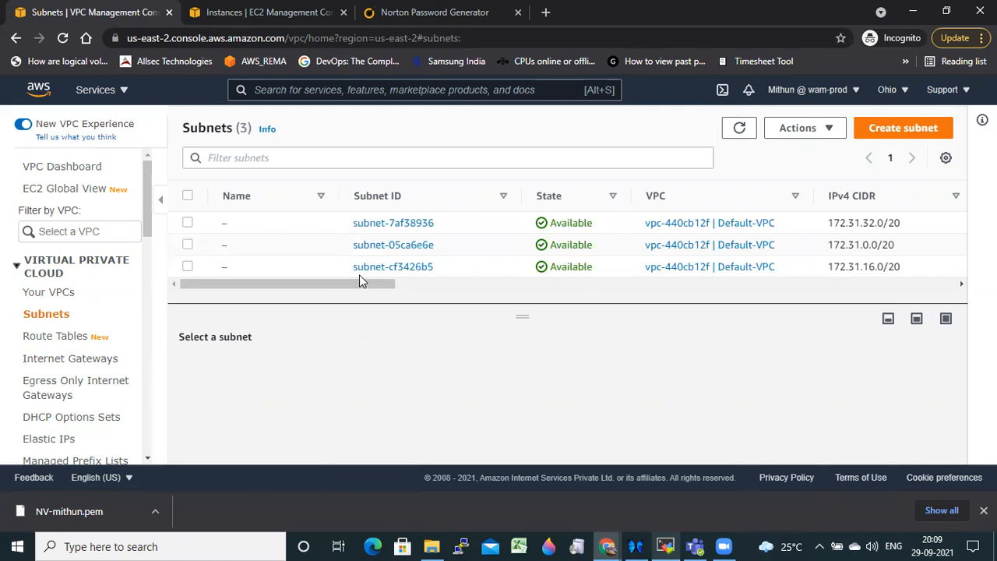
pyautogui.moveTo(361, 284); pyautogui.dragTo(294, 292)
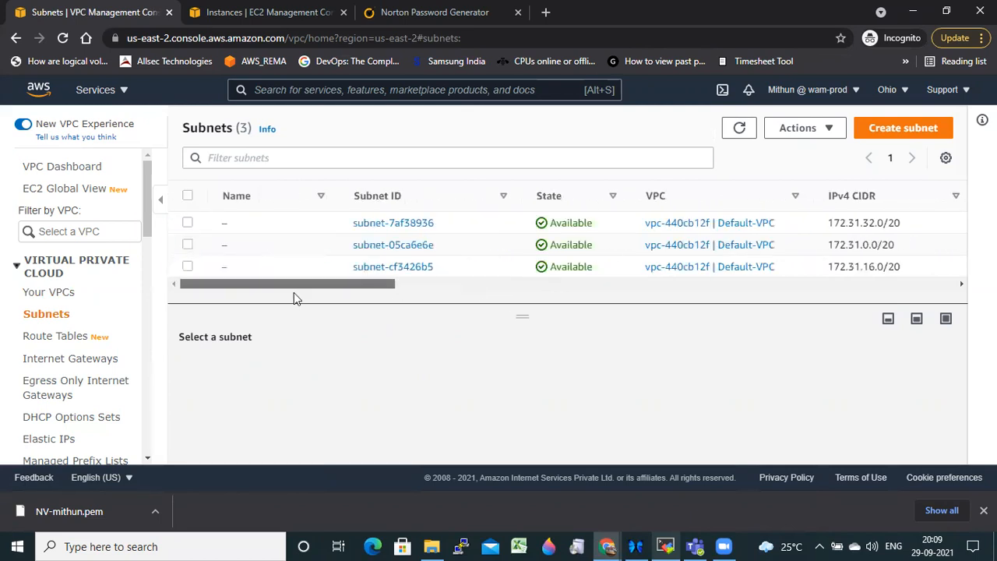
pyautogui.moveTo(479, 288); pyautogui.dragTo(247, 290)
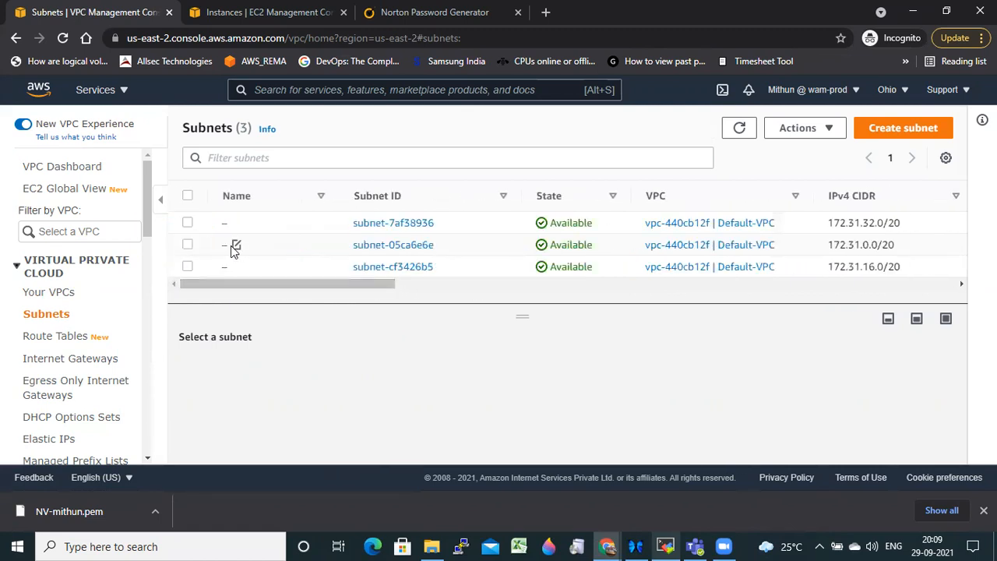
pyautogui.click(236, 246)
pyautogui.write('Subnet-1')
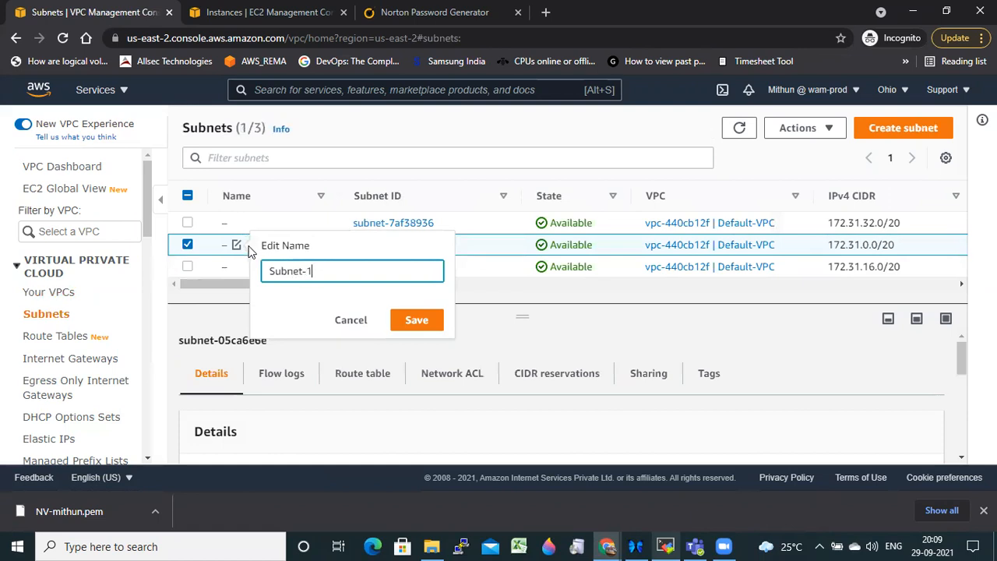
pyautogui.click(417, 320)
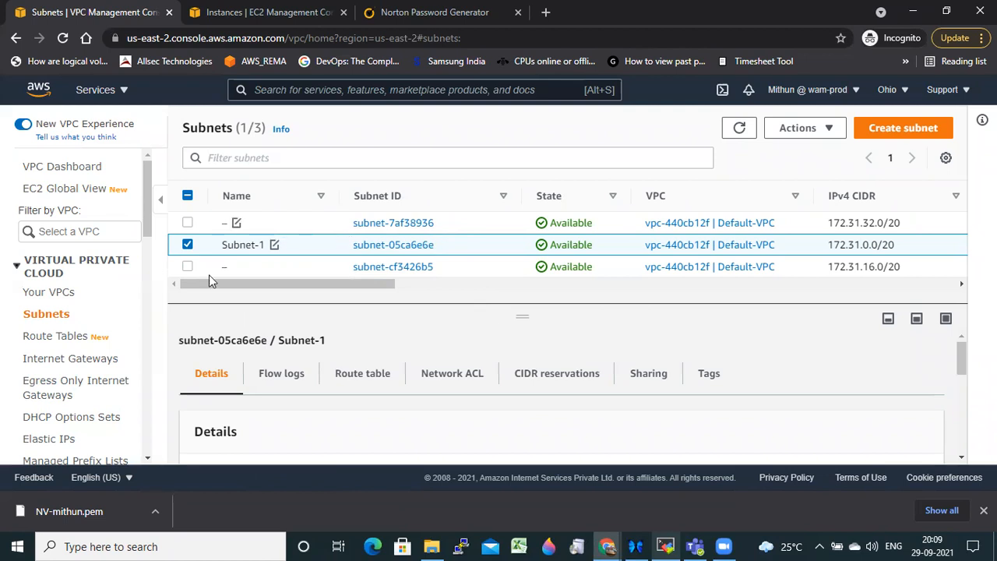
# - Check the IPv4 CIDR of Subnet-1 in the subnet list
pyautogui.scroll(-1, 90, 312)
pyautogui.scroll(-2, 89, 312)
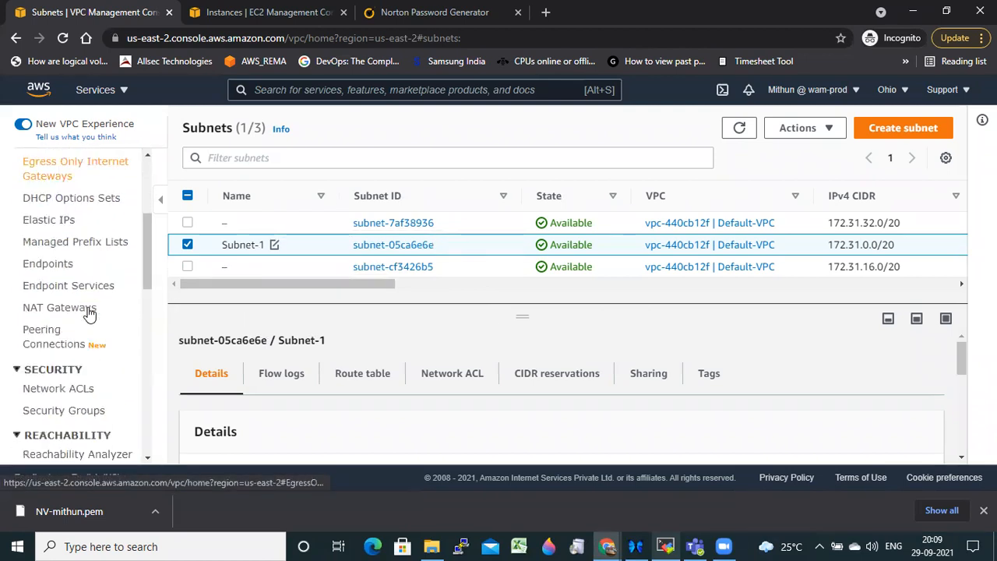
pyautogui.scroll(3, 90, 312)
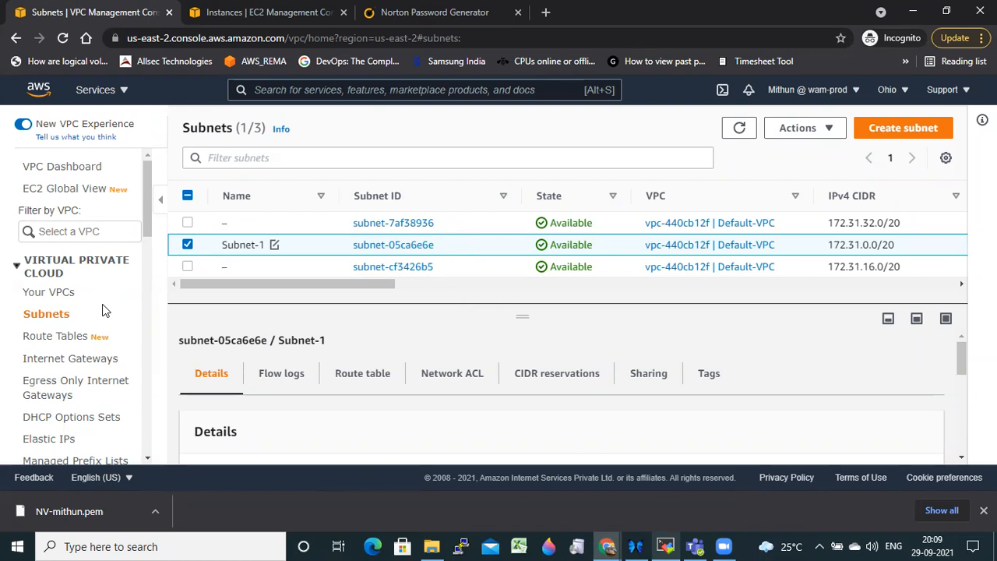
pyautogui.moveTo(830, 248); pyautogui.dragTo(904, 248)
pyautogui.click(830, 245)
pyautogui.moveTo(828, 246); pyautogui.dragTo(931, 245)
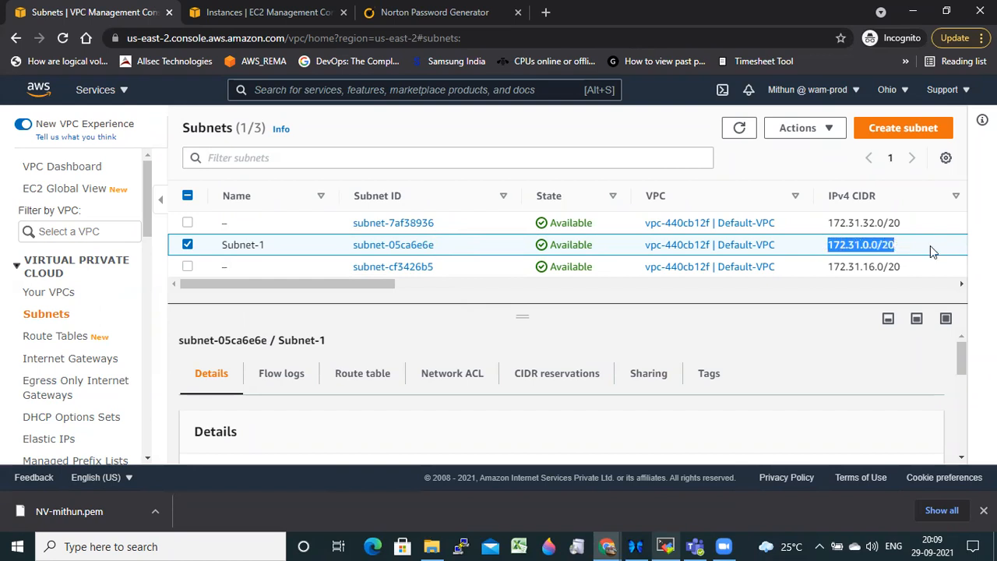
# - Switch back to the US East (N. Virginia) region and open its VPC peering connections
pyautogui.click(888, 90)
pyautogui.click(775, 125)
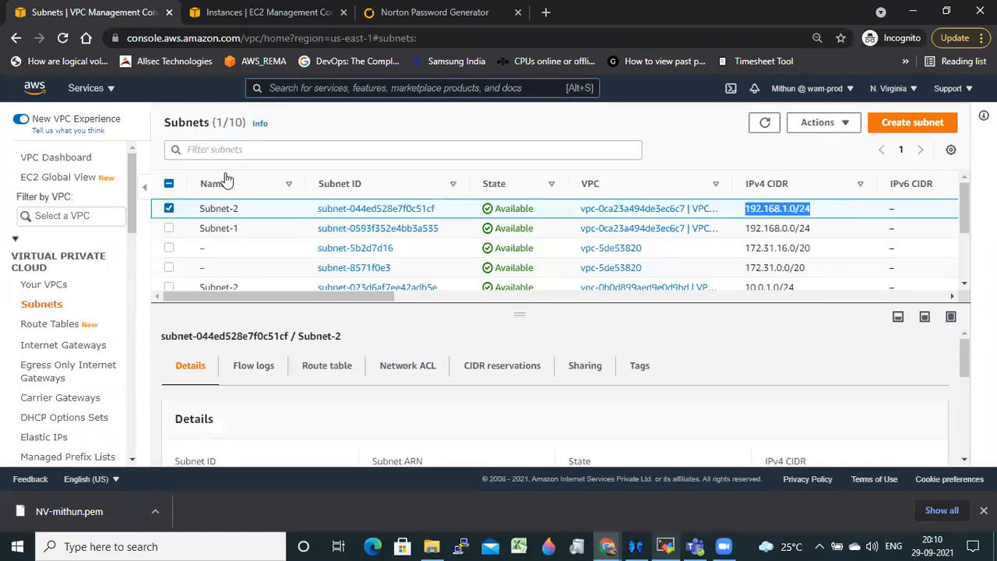
pyautogui.click(169, 209)
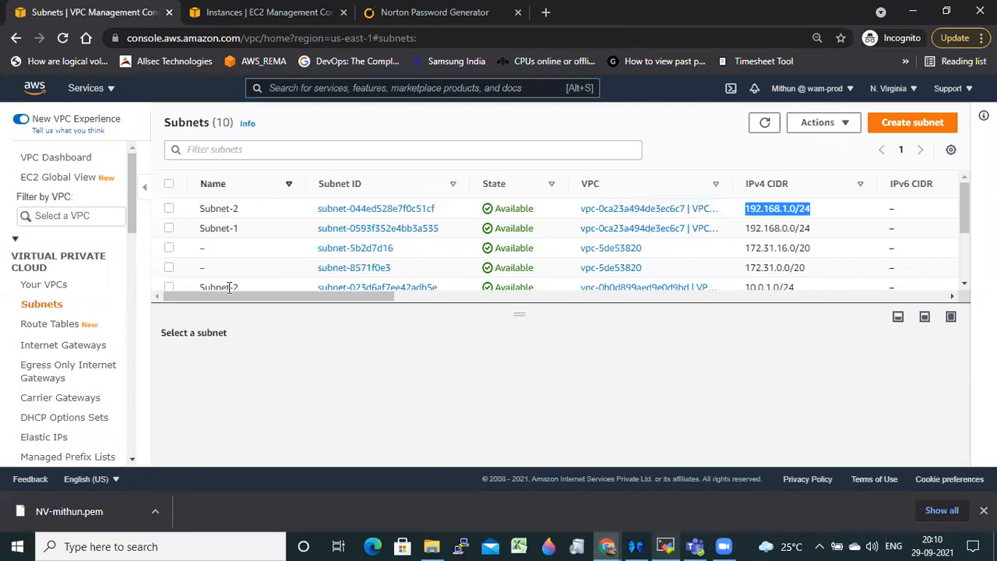
pyautogui.scroll(-5, 78, 322)
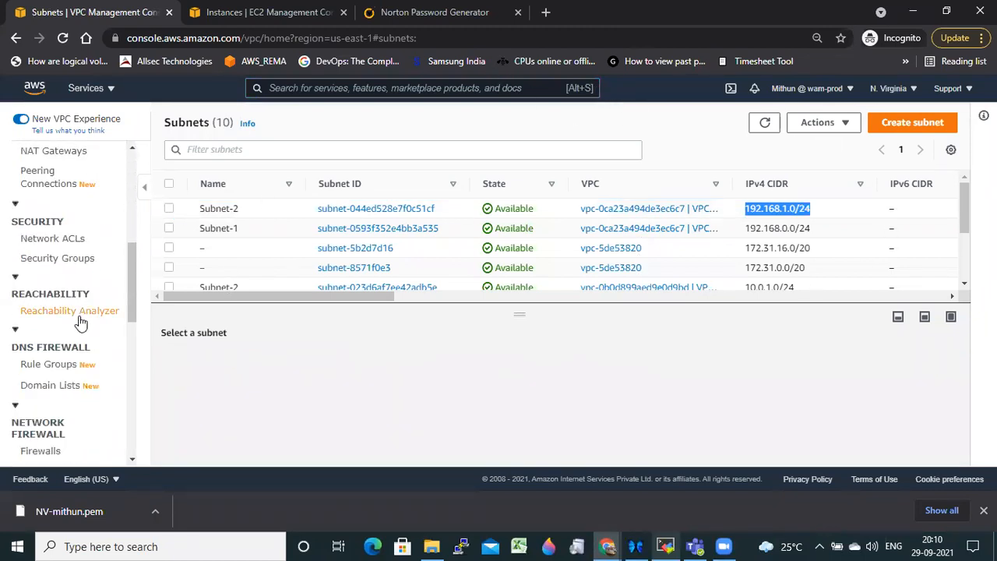
pyautogui.scroll(5, 78, 335)
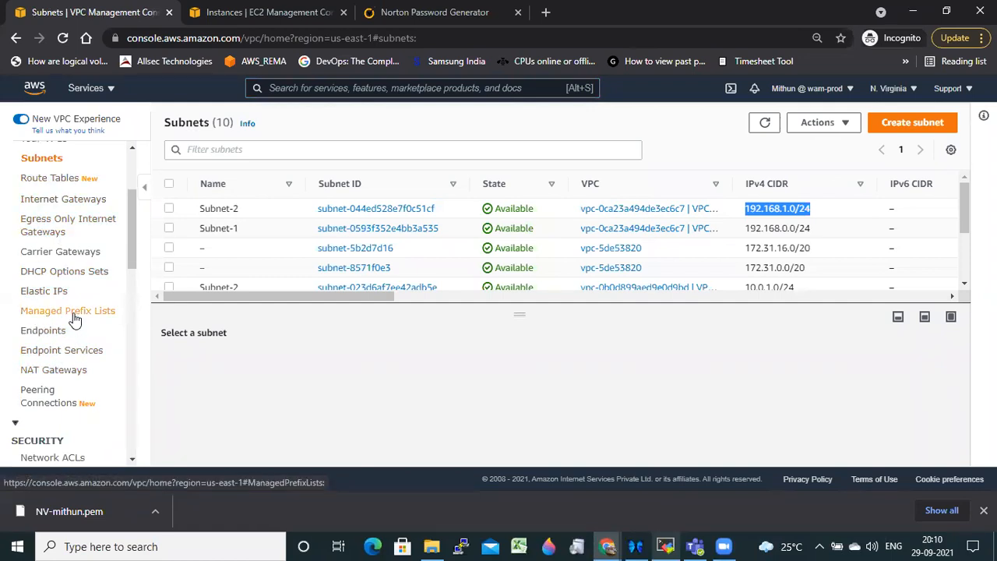
pyautogui.click(47, 411)
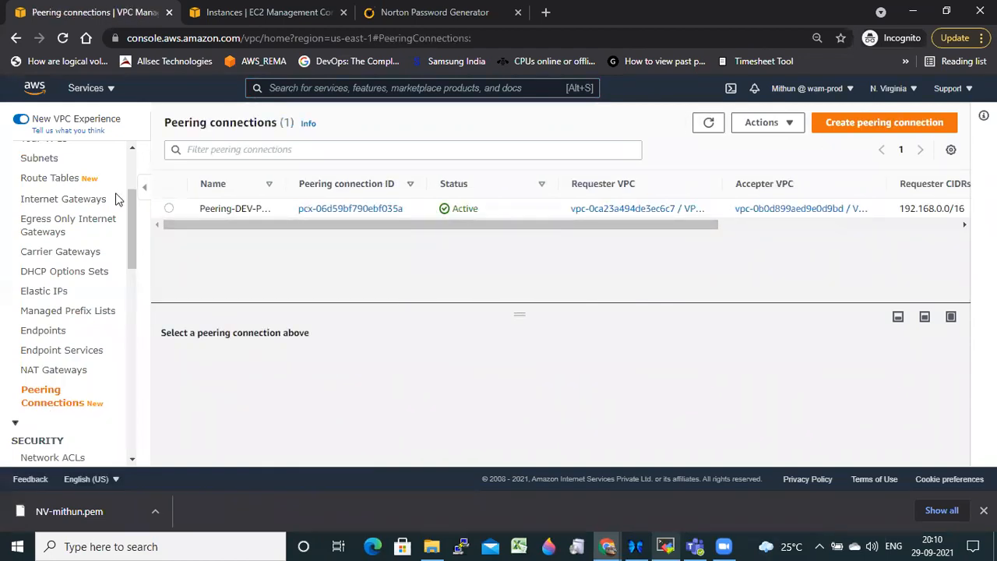
# - Delete the Peering-DEV-PROD peering connection together with its related route table entries, confirming with "delete"
pyautogui.click(324, 213)
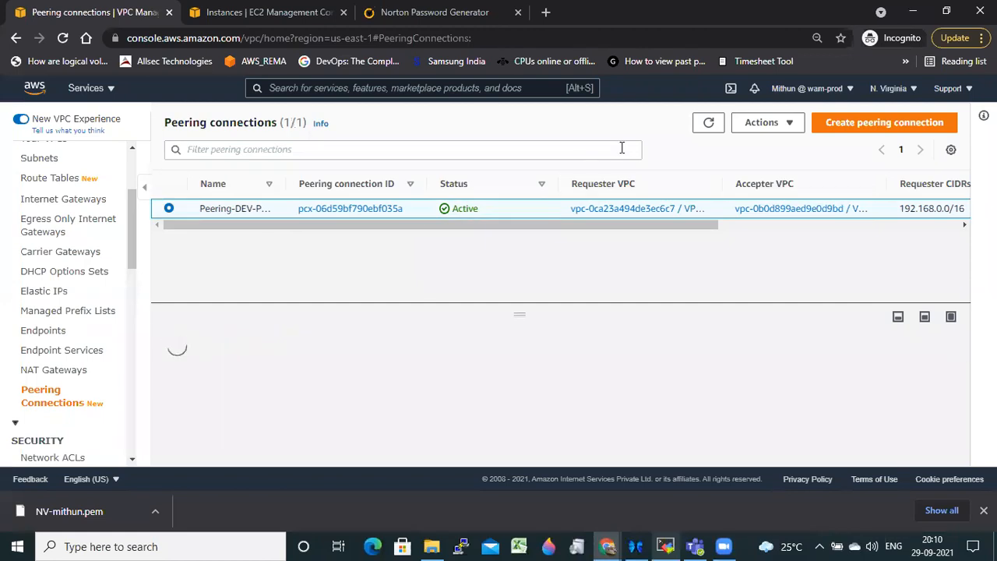
pyautogui.click(768, 122)
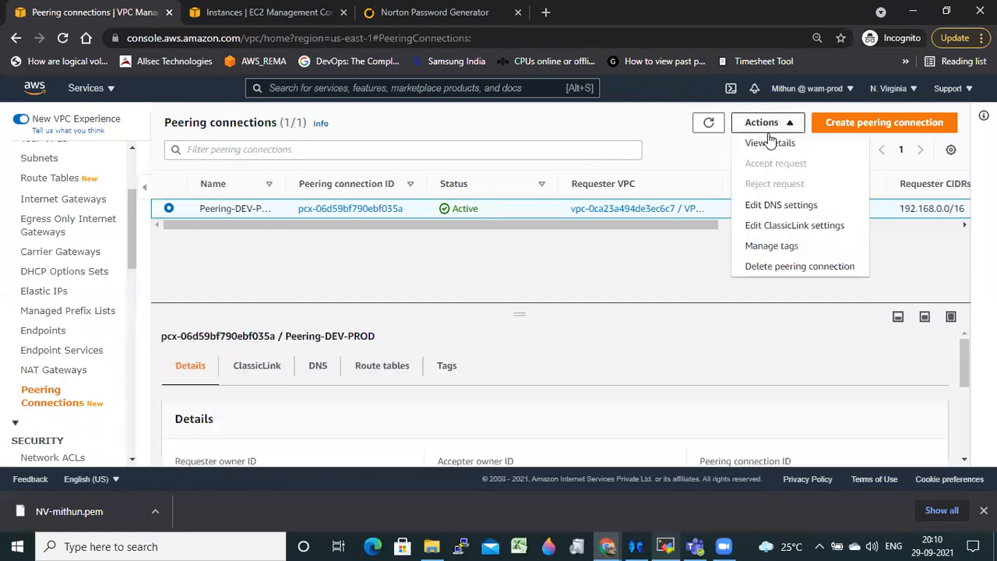
pyautogui.click(788, 267)
pyautogui.scroll(-3, 685, 366)
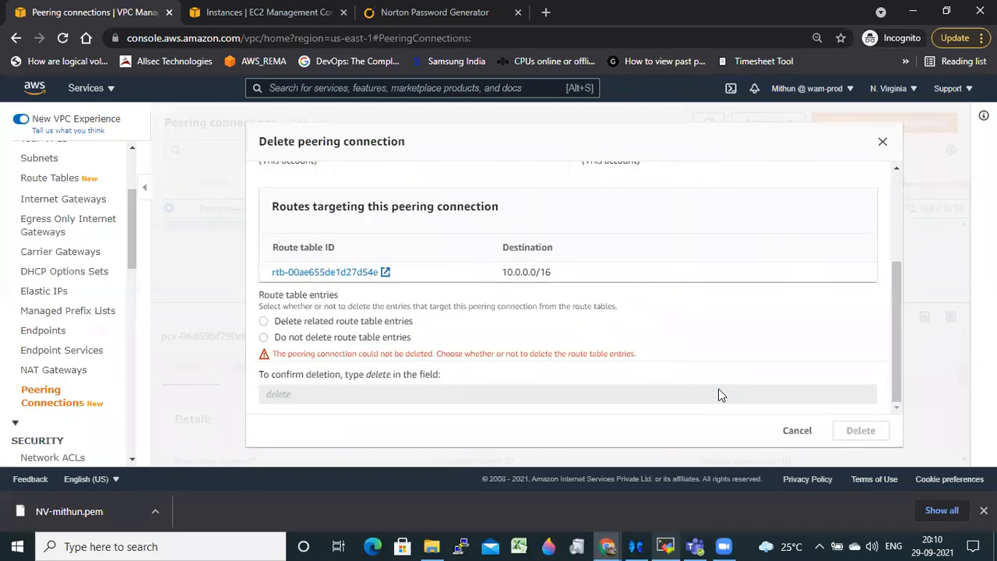
pyautogui.click(264, 321)
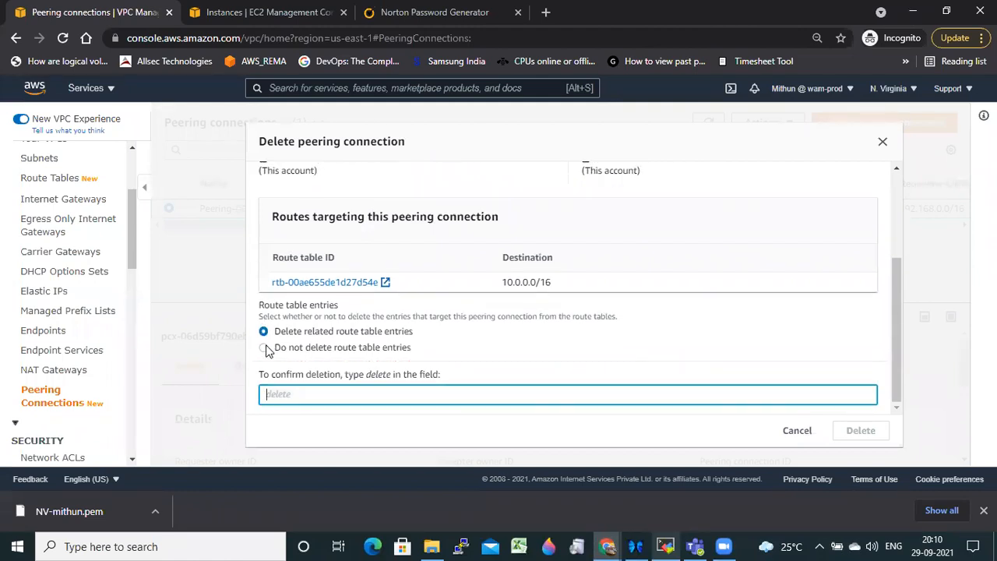
pyautogui.click(426, 394)
pyautogui.write('delete')
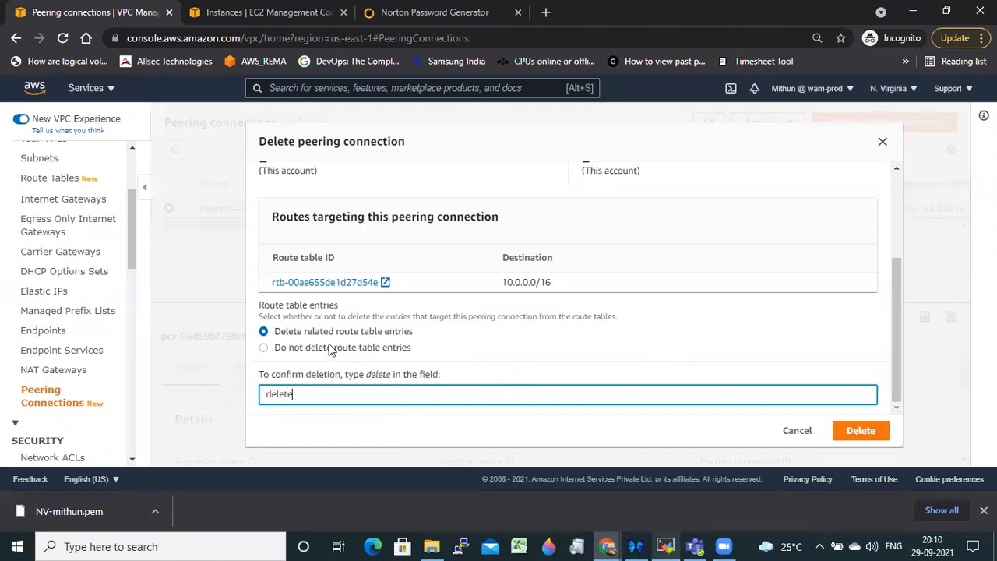
pyautogui.click(857, 434)
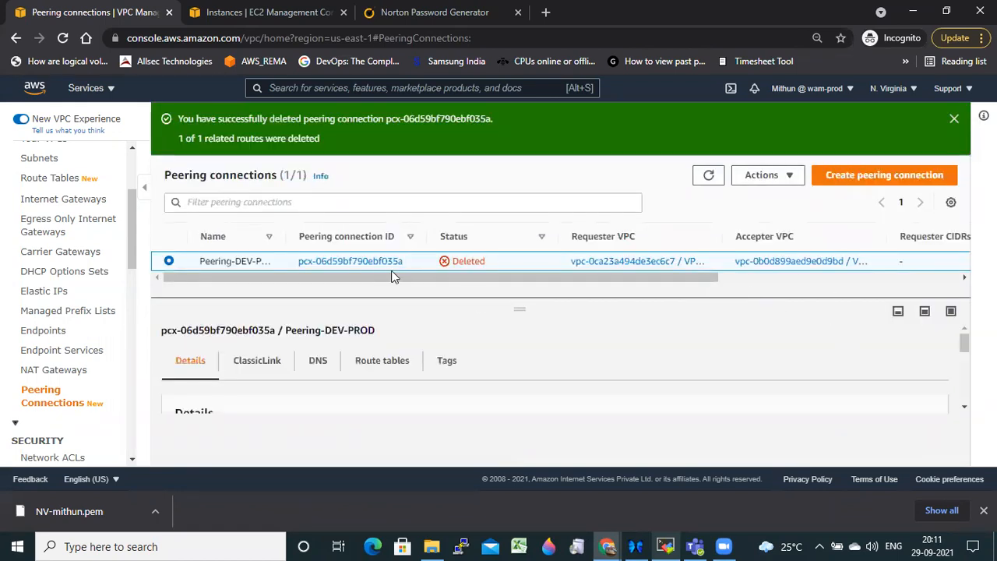
# - Start a new peering connection named Peer-NV-Ohio with VPC-DEV as the requester VPC
pyautogui.click(896, 177)
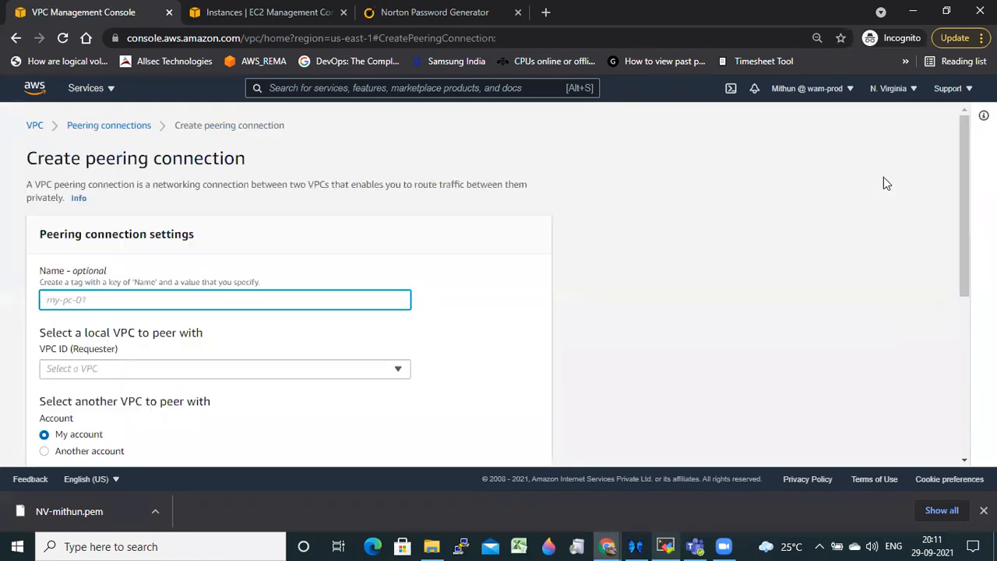
pyautogui.write('Peer-NV-Ohio')
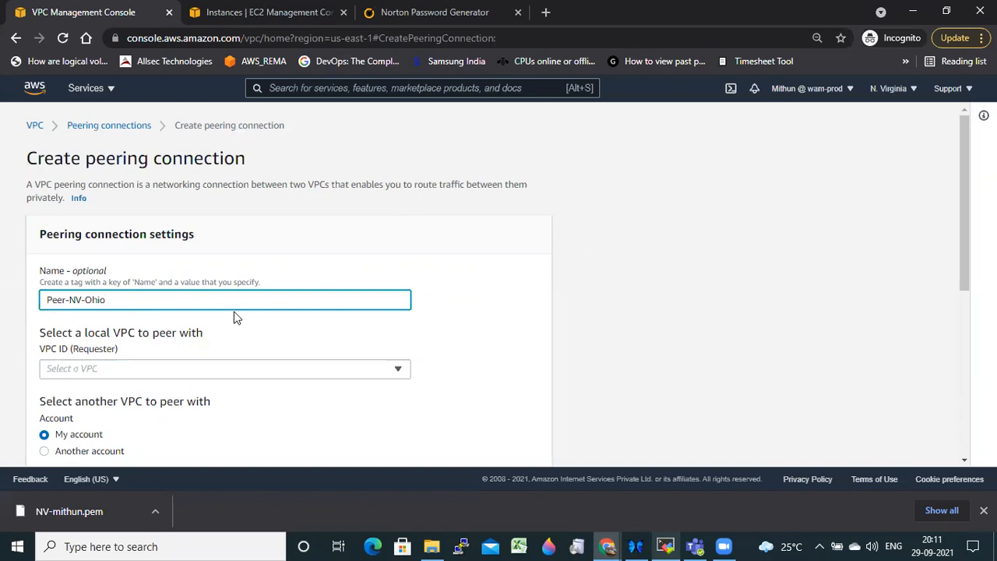
pyautogui.scroll(-1, 234, 311)
pyautogui.click(329, 295)
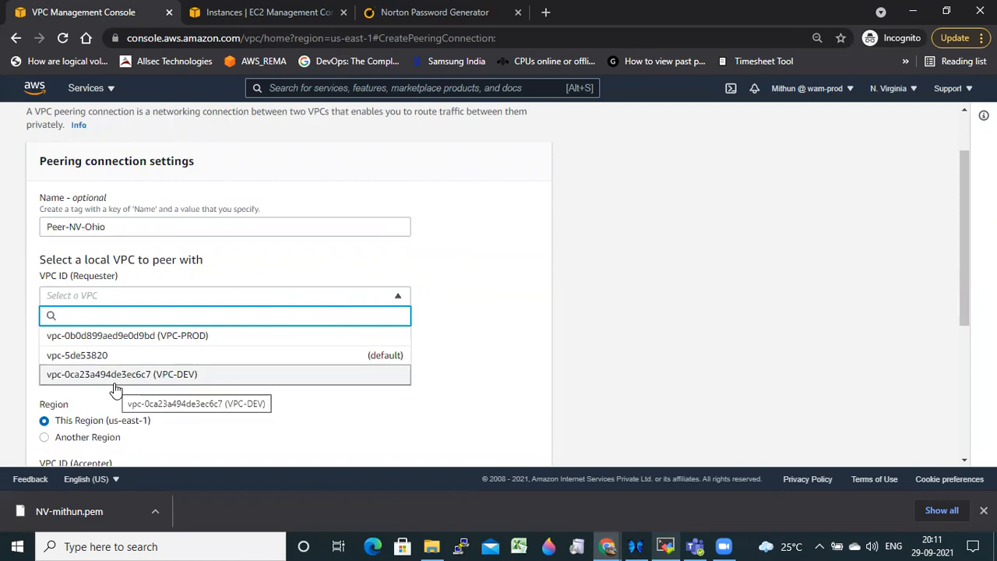
pyautogui.click(163, 376)
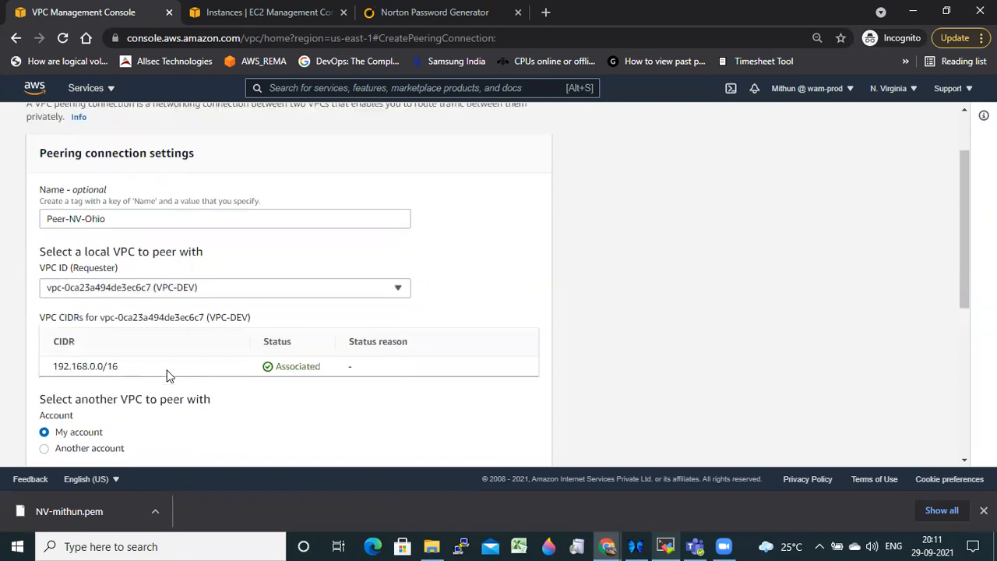
# - Set the accepter VPC's location to another region, US East (Ohio) (us-east-2)
pyautogui.scroll(-2, 123, 284)
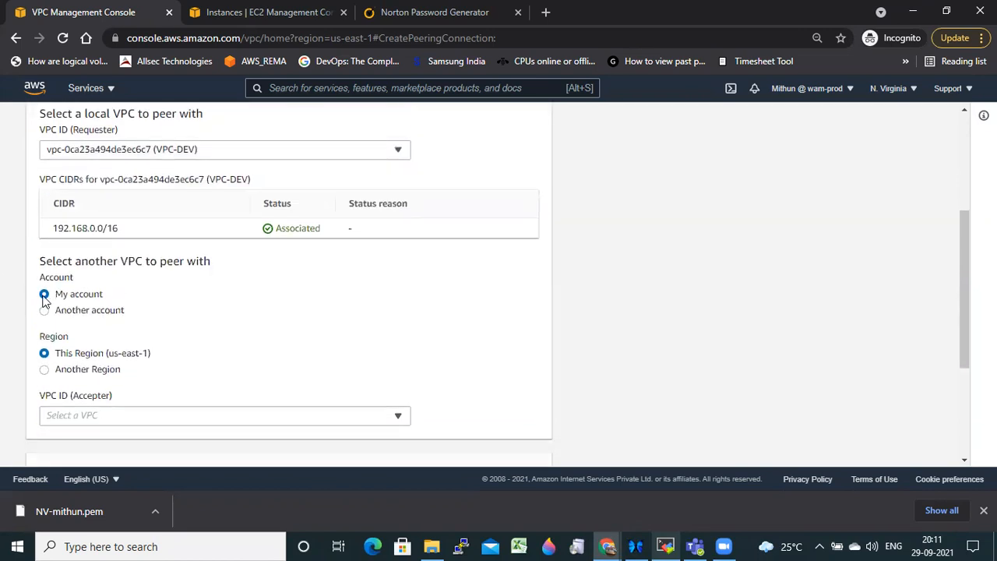
pyautogui.scroll(-1, 97, 303)
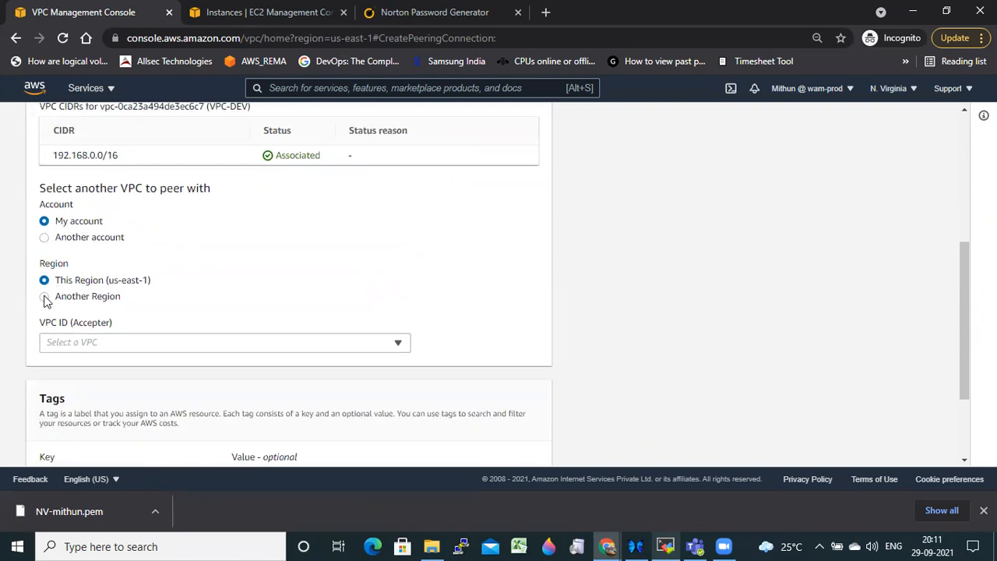
pyautogui.click(45, 296)
pyautogui.scroll(-1, 144, 299)
pyautogui.click(254, 251)
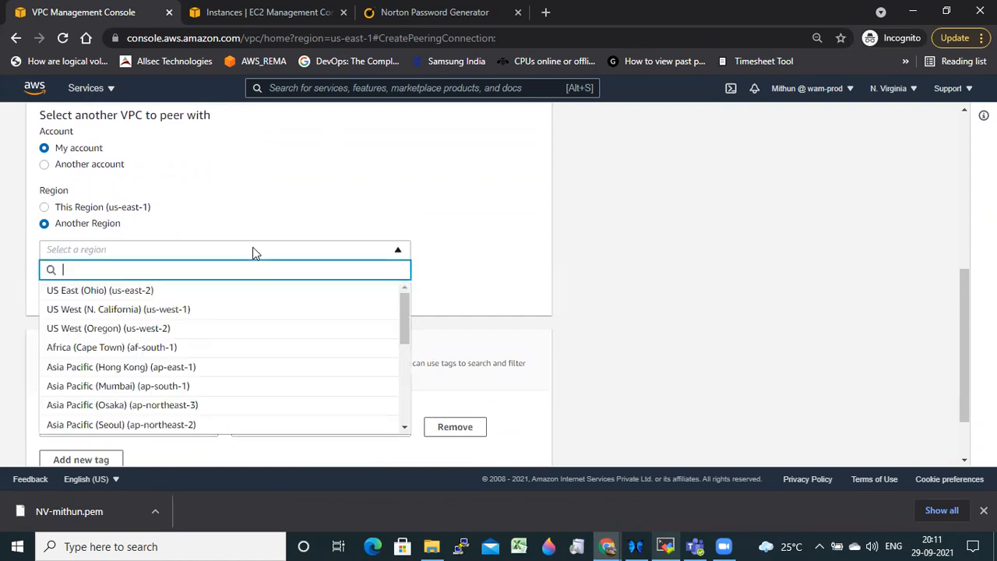
pyautogui.click(80, 291)
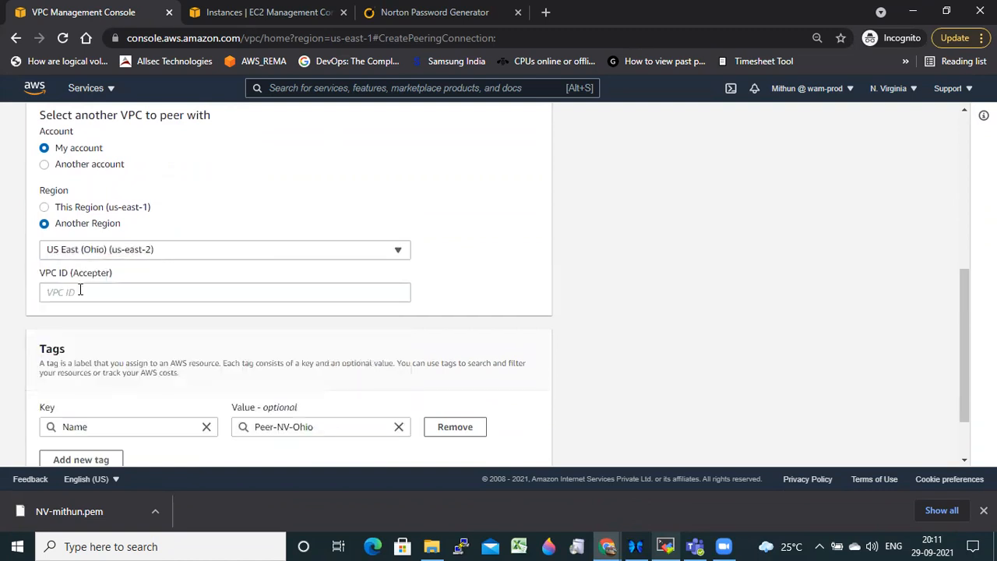
# - Copy VPC-DEV's ID from the Public-server instance into the accepter VPC ID and try to create the peering connection
pyautogui.click(82, 291)
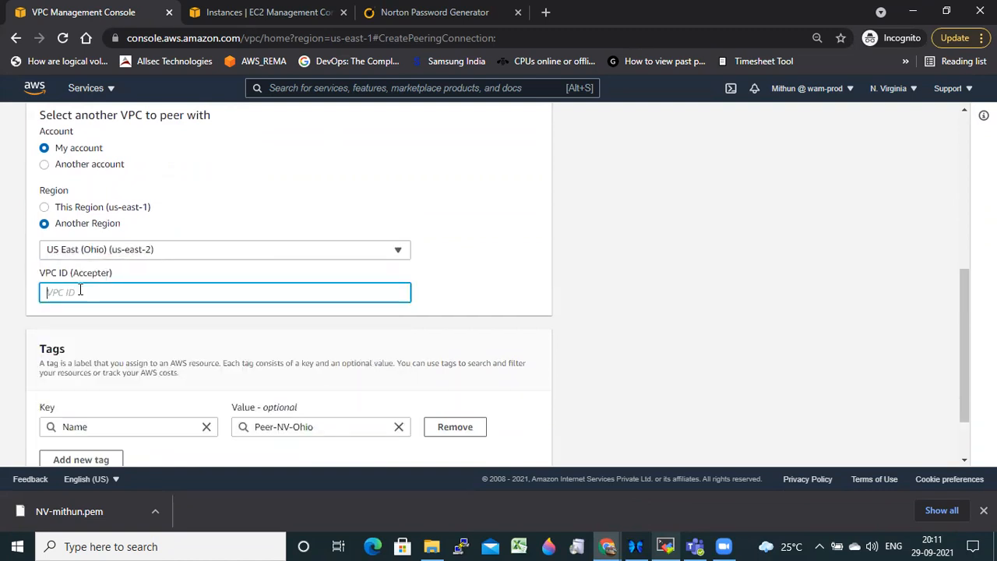
pyautogui.click(720, 225)
pyautogui.click(235, 23)
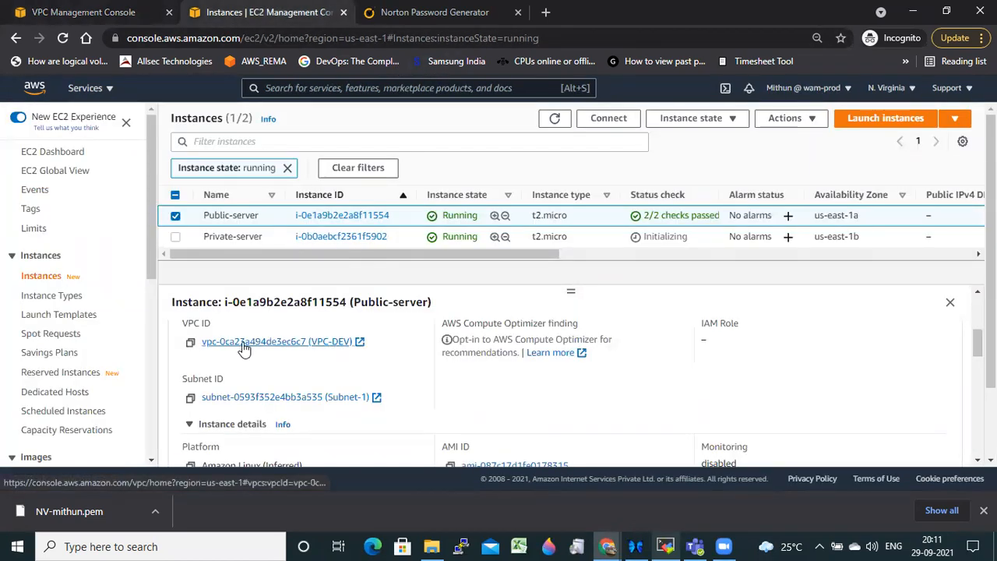
pyautogui.click(190, 344)
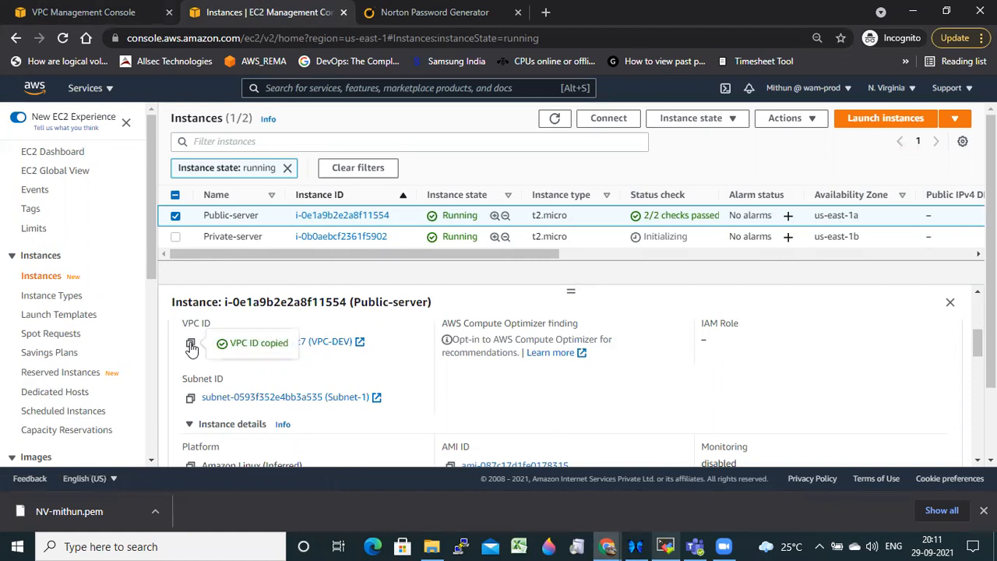
pyautogui.click(95, 13)
pyautogui.click(86, 292)
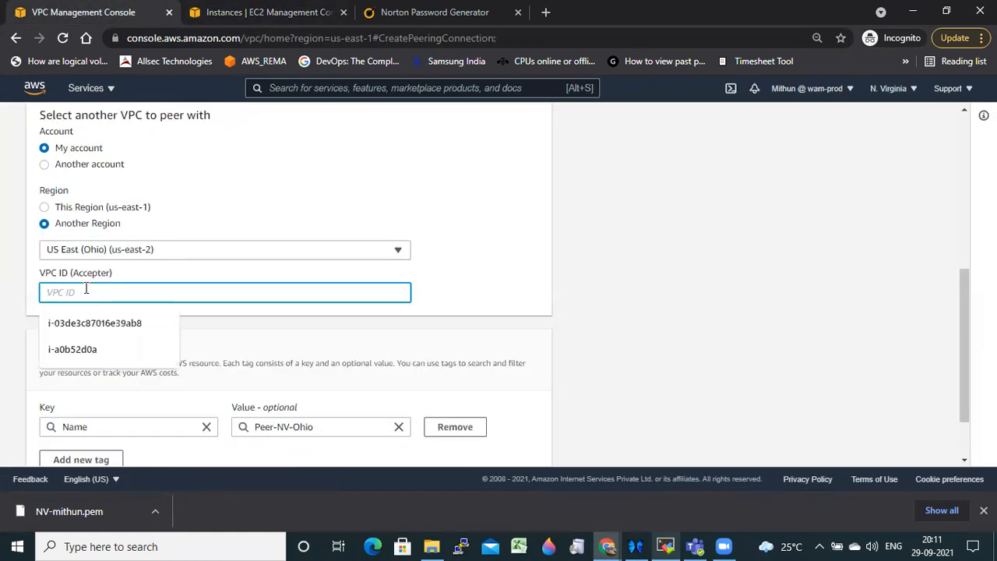
pyautogui.hotkey('ctrl', 'v')
pyautogui.click(662, 299)
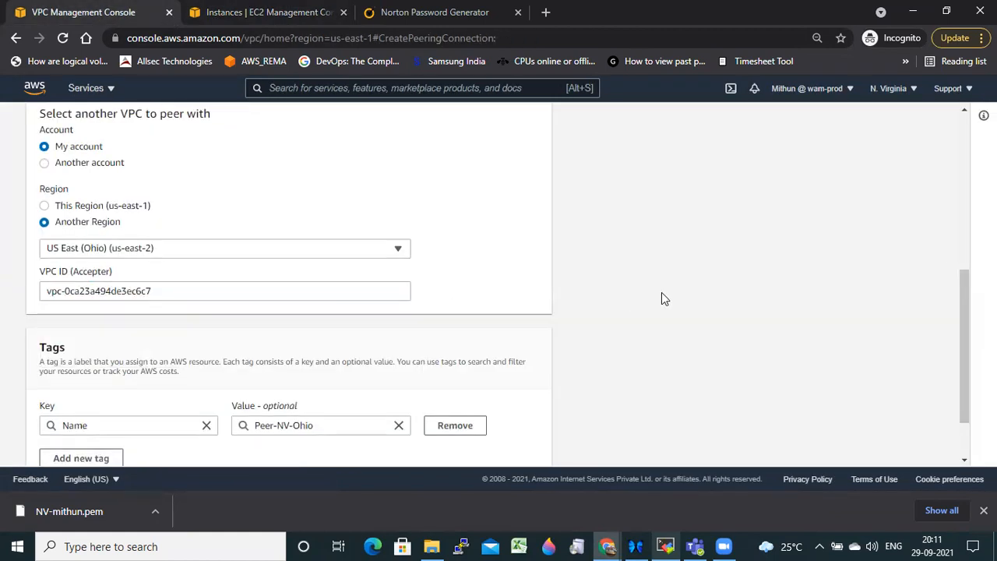
pyautogui.scroll(-1, 661, 299)
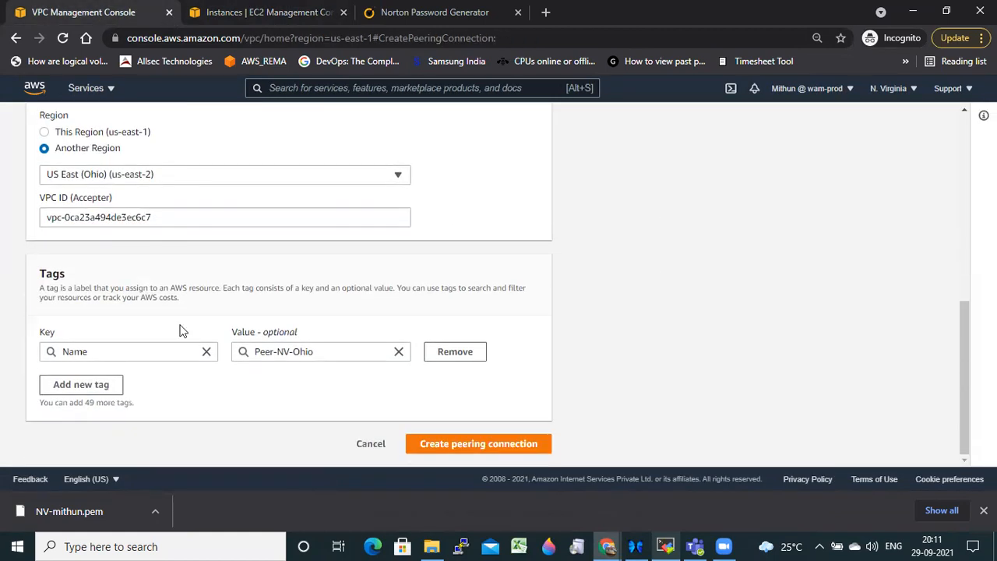
pyautogui.click(440, 444)
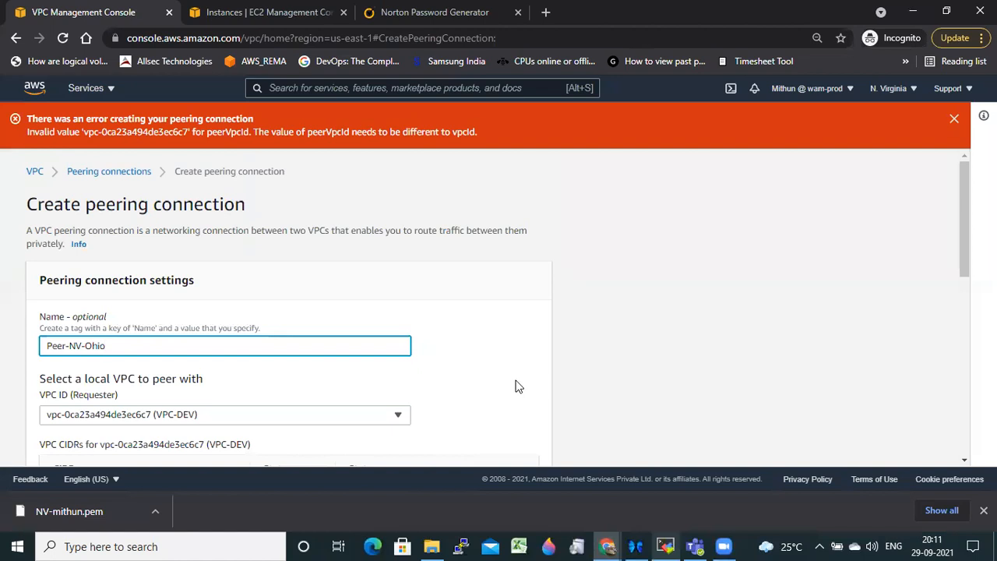
# - Review the peering form's name and VPC settings against the creation error, and dismiss the error message
pyautogui.scroll(-1, 262, 409)
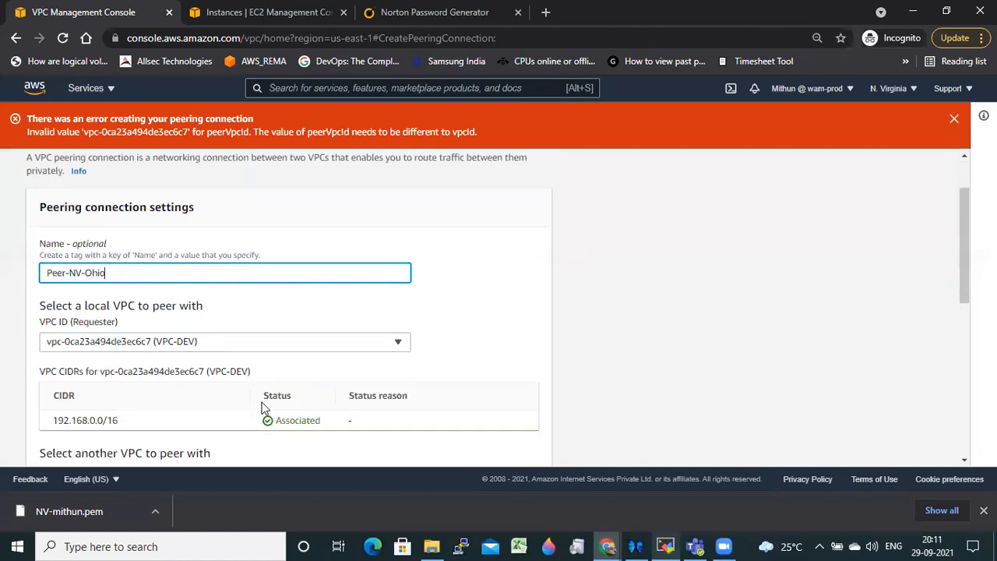
pyautogui.scroll(1, 262, 408)
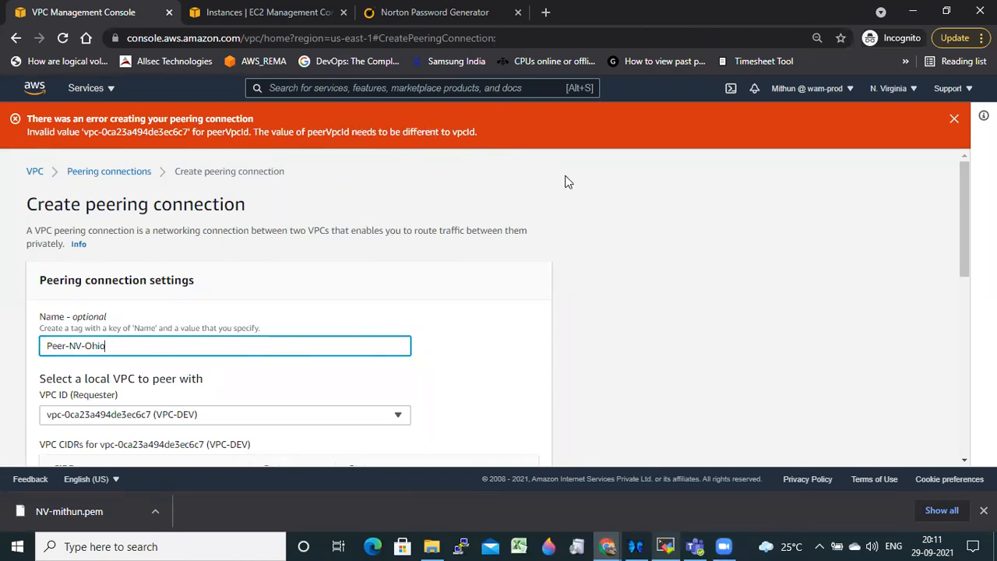
pyautogui.scroll(-2, 566, 187)
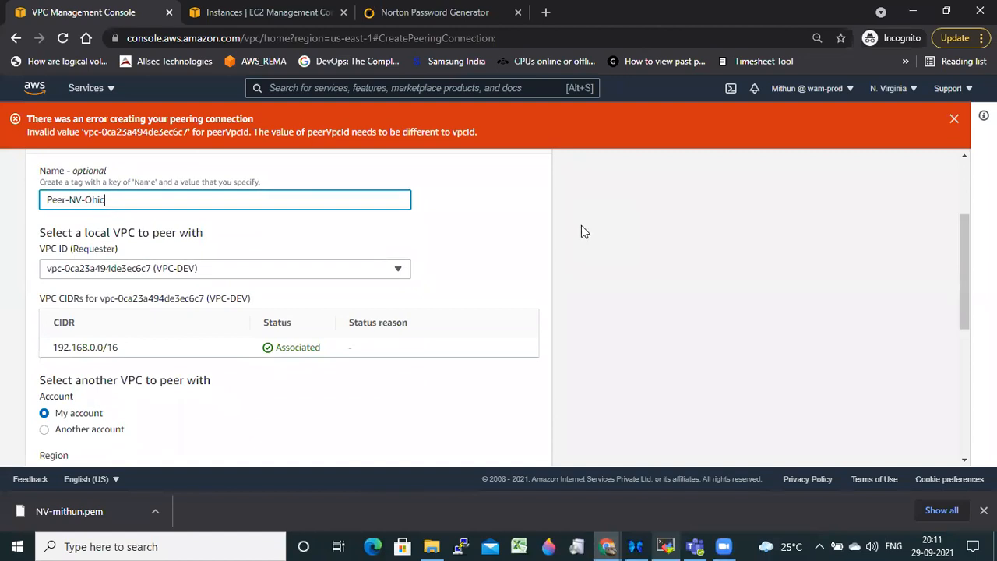
pyautogui.scroll(2, 470, 249)
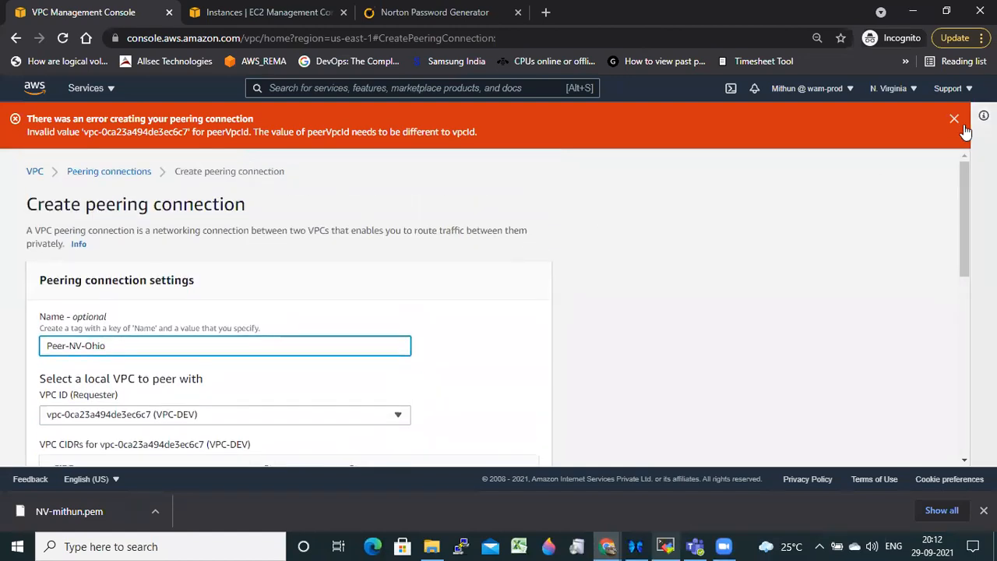
pyautogui.click(955, 119)
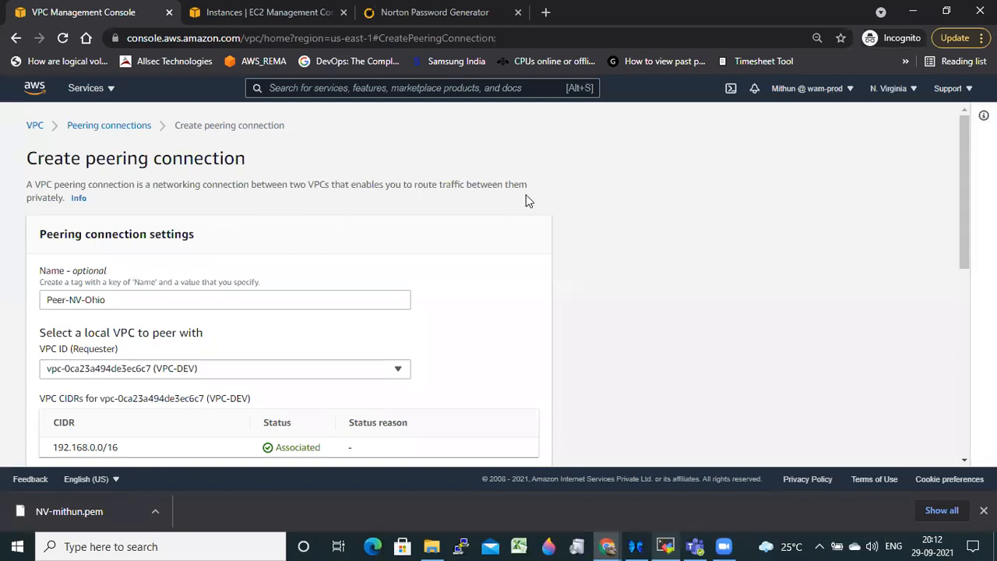
# - Check the available requester VPCs, keep VPC-DEV selected, and review the accepter account, region and VPC ID
pyautogui.scroll(-1, 287, 335)
pyautogui.click(300, 296)
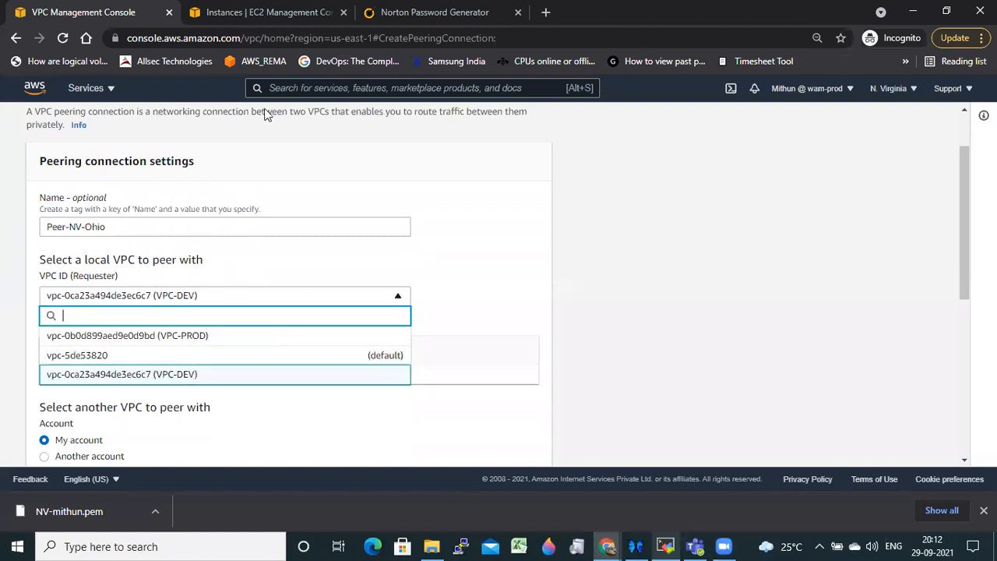
pyautogui.click(235, 11)
pyautogui.click(101, 12)
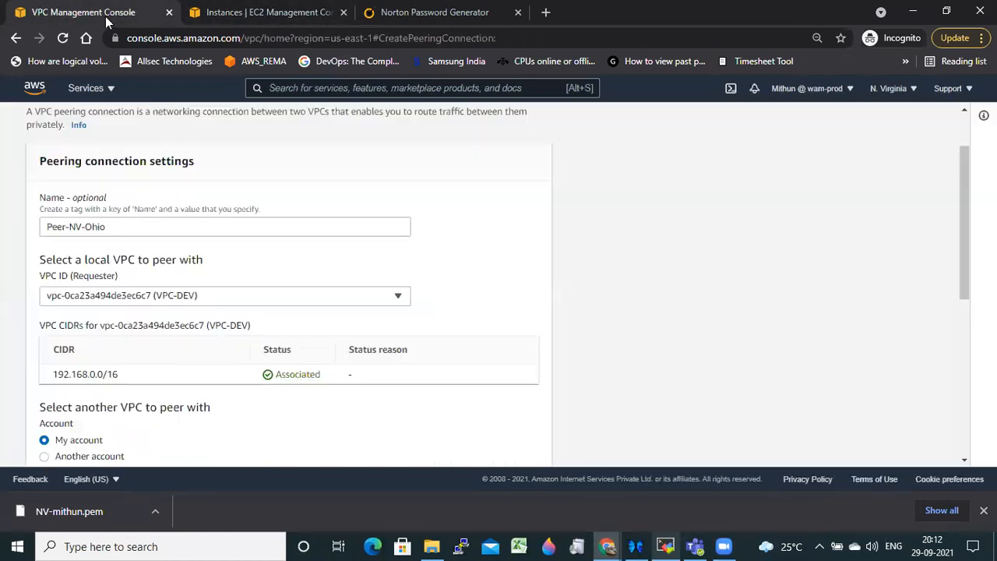
pyautogui.scroll(1, 135, 205)
pyautogui.scroll(-2, 187, 238)
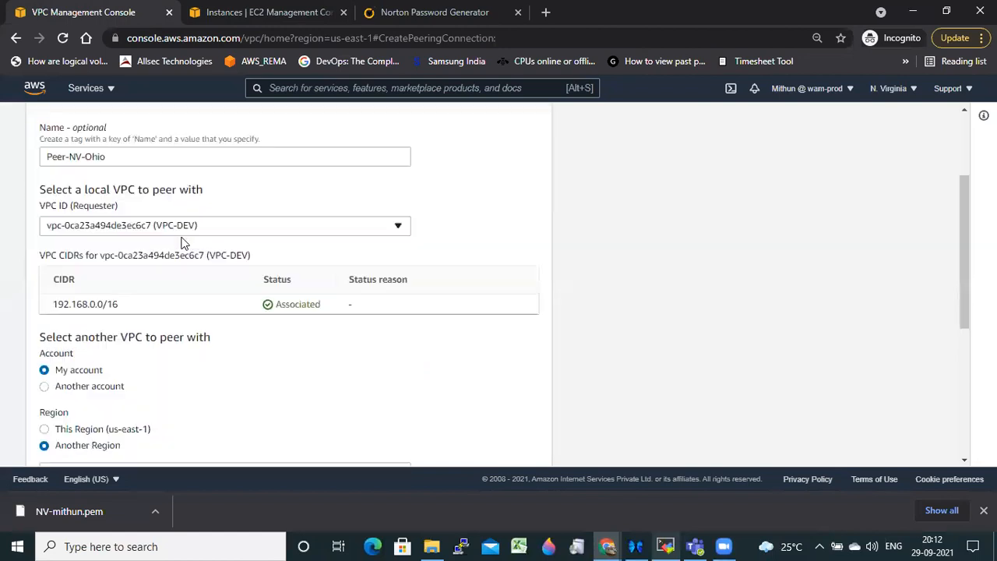
pyautogui.click(226, 228)
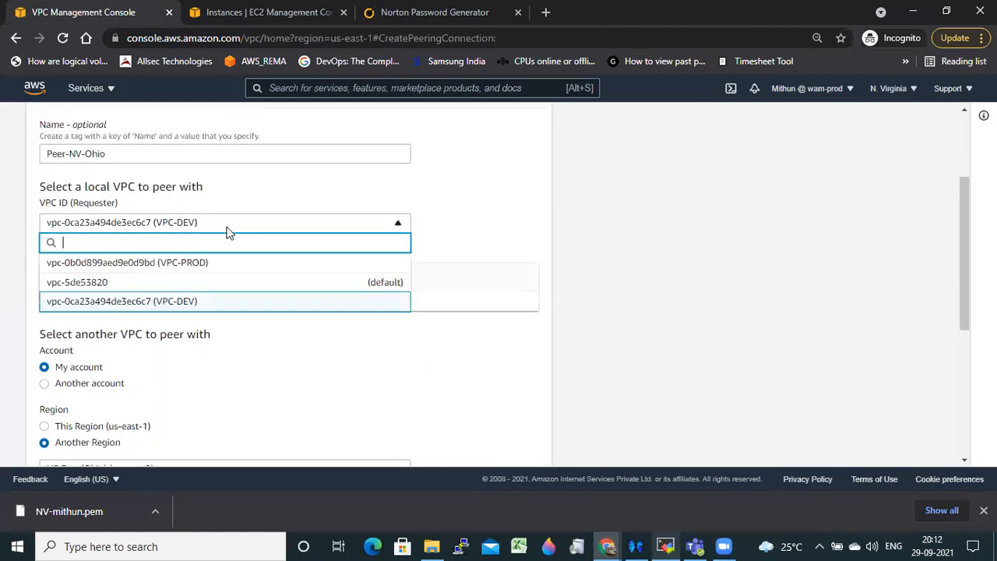
pyautogui.click(195, 304)
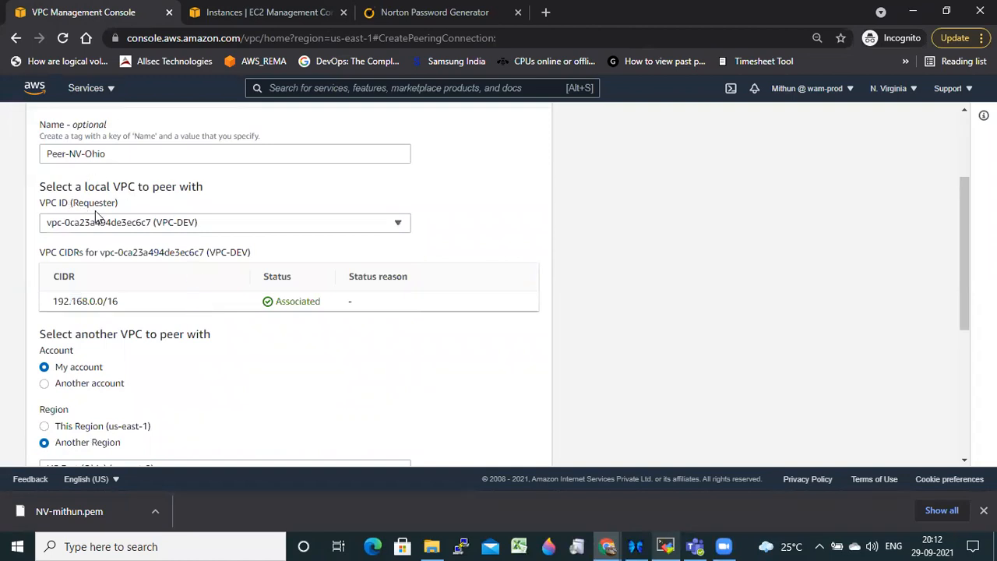
pyautogui.scroll(-2, 95, 210)
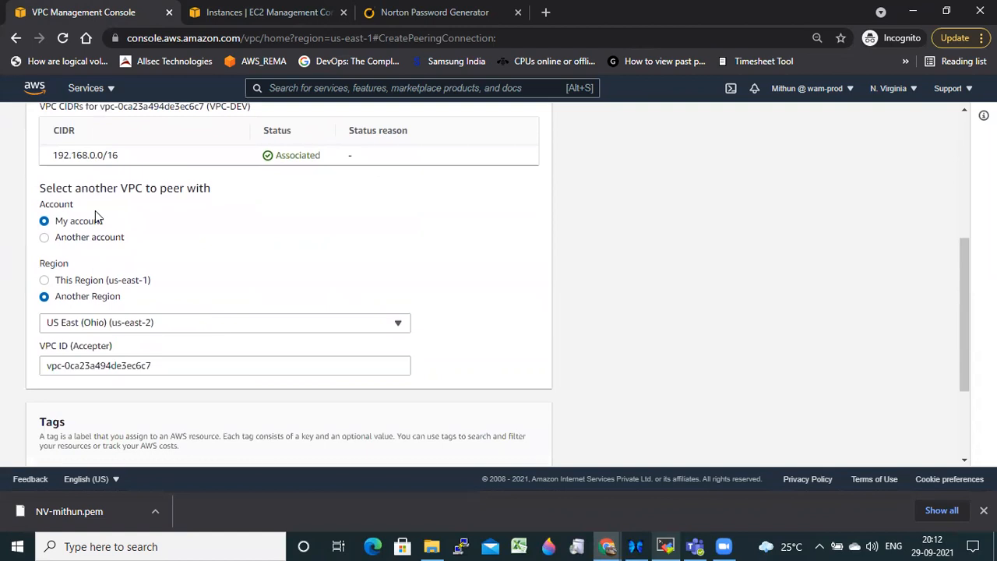
pyautogui.scroll(2, 152, 224)
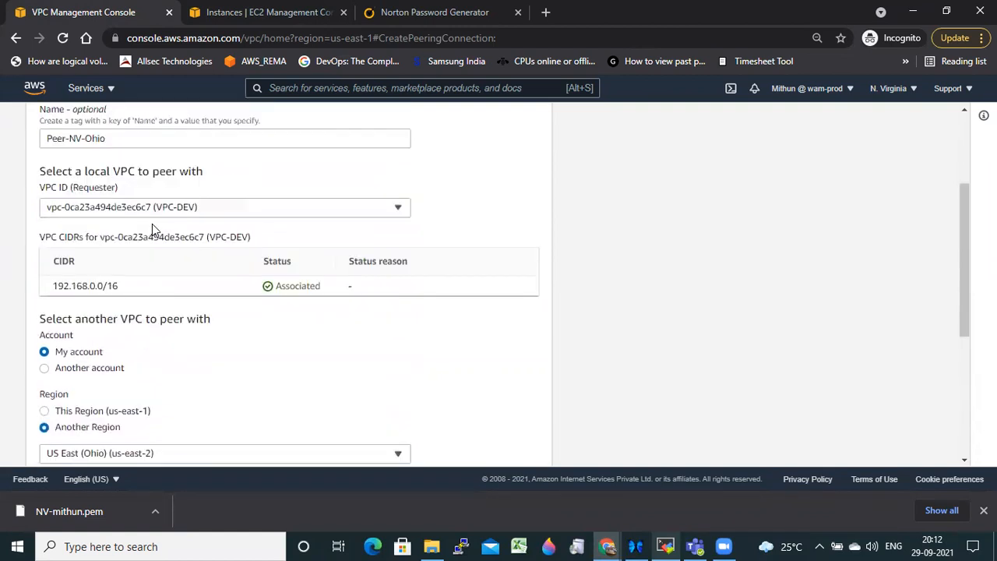
# - Switch the EC2 console to the US East (Ohio) region and open the VPC service there
pyautogui.click(261, 13)
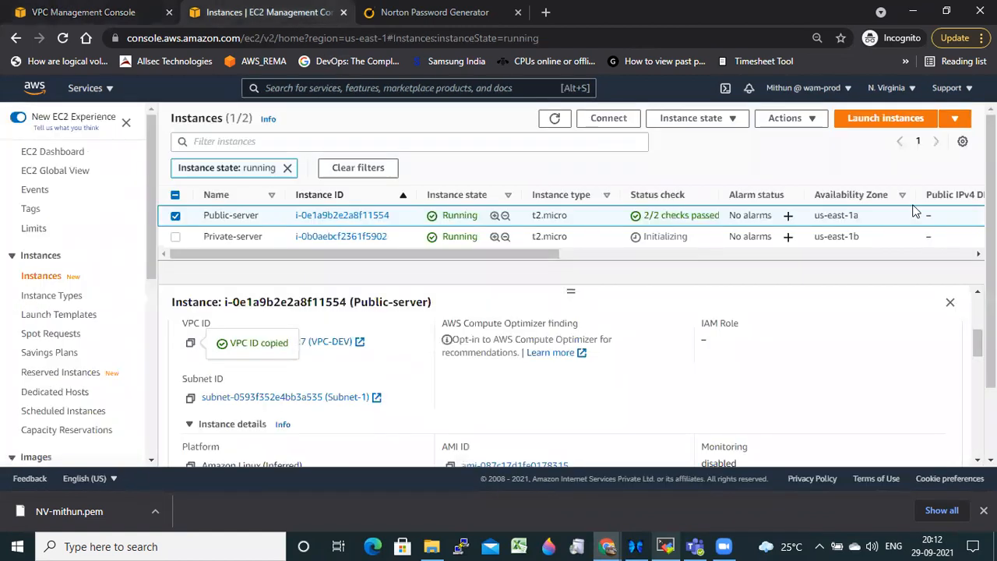
pyautogui.click(886, 88)
pyautogui.click(785, 147)
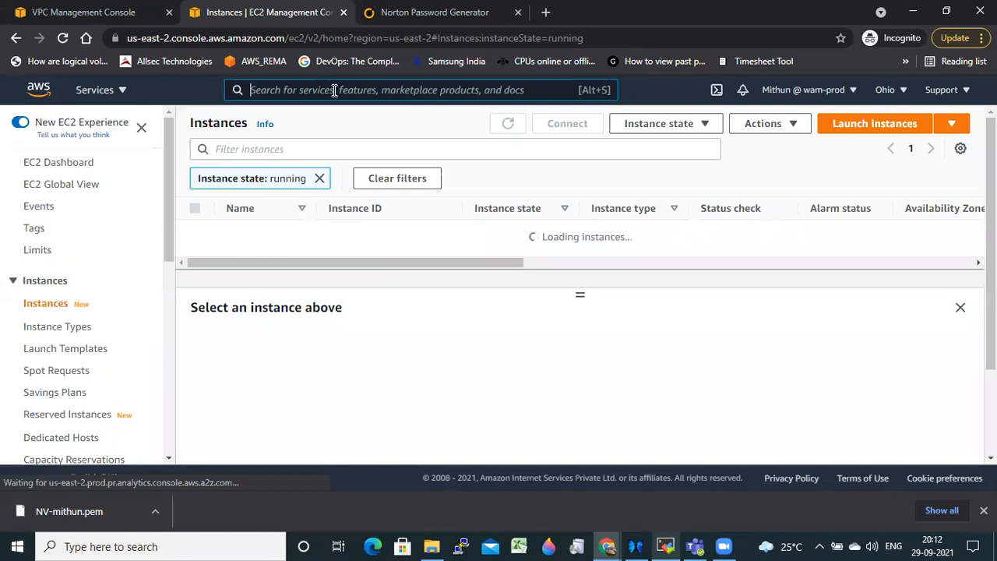
pyautogui.write('vpc')
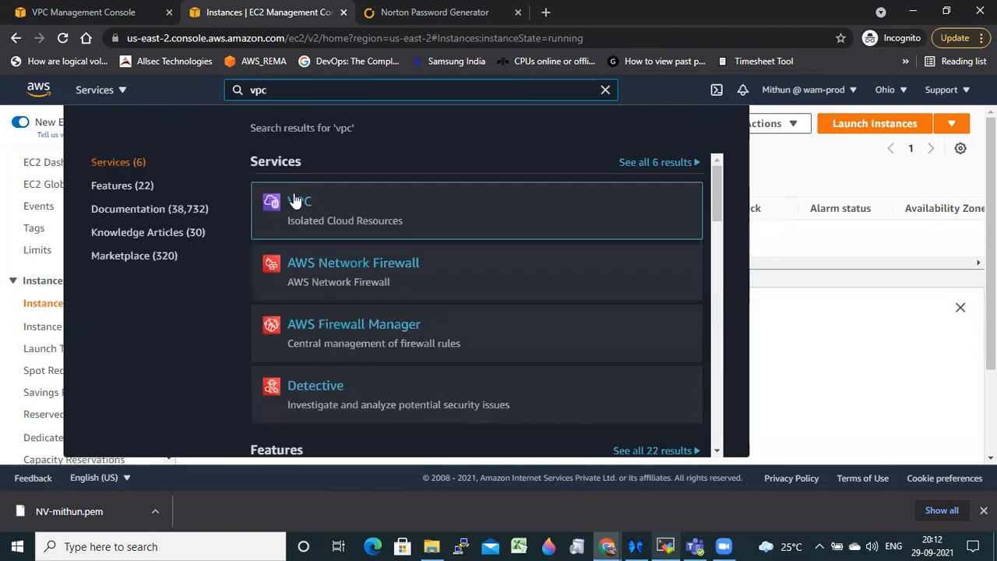
pyautogui.click(298, 203)
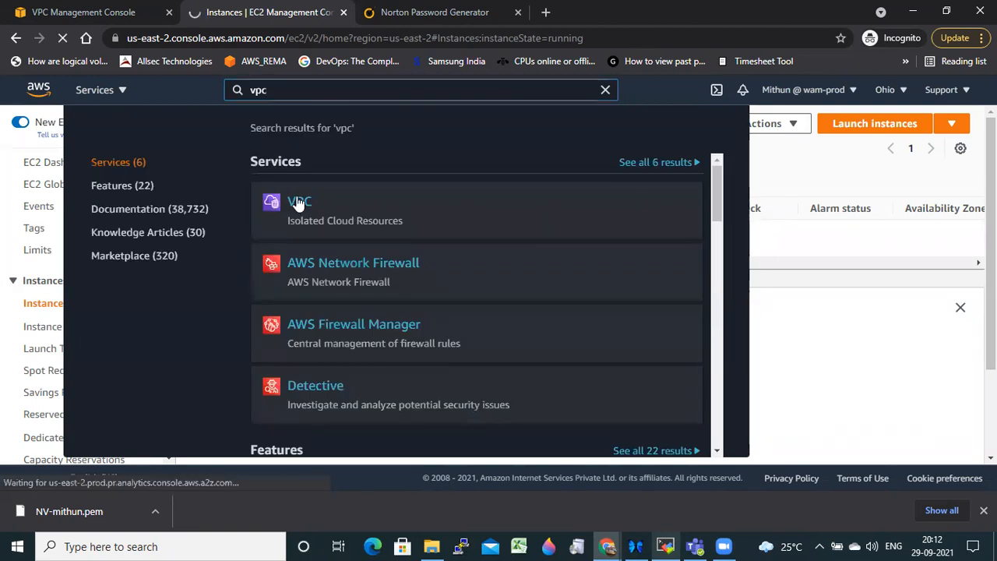
# - List the VPCs in the Ohio region and copy the VPC ID of Default-VPC
pyautogui.click(100, 13)
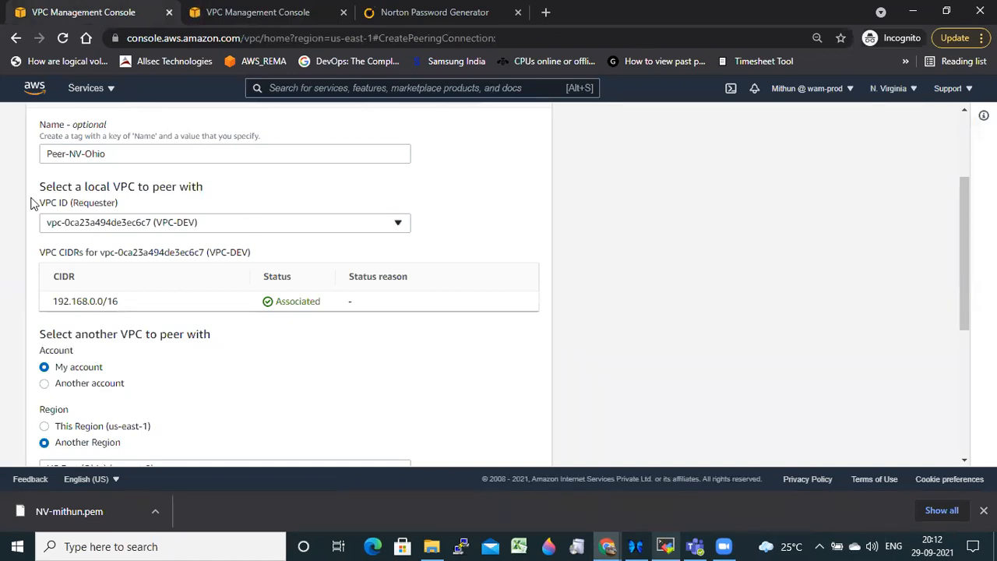
pyautogui.scroll(-2, 142, 207)
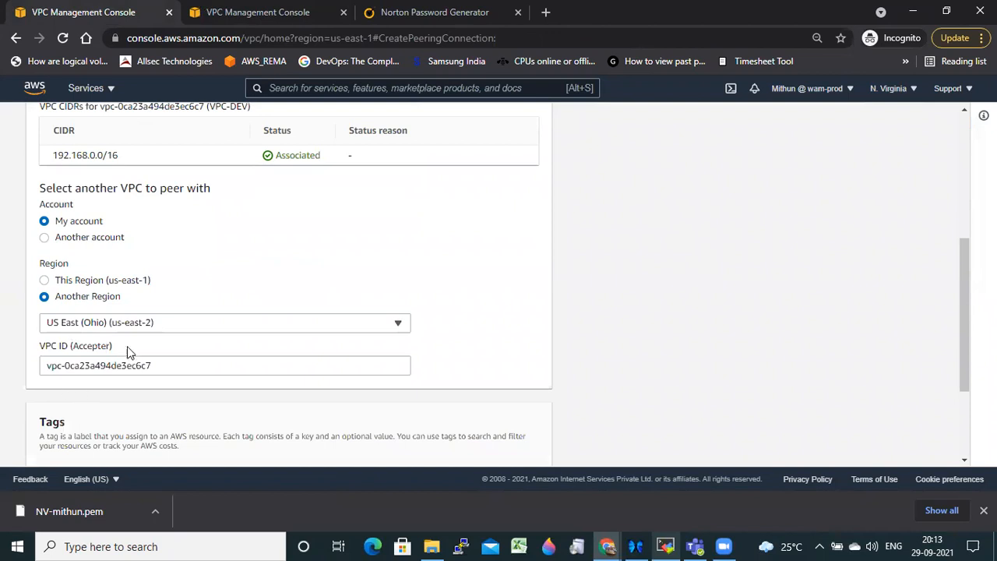
pyautogui.click(274, 22)
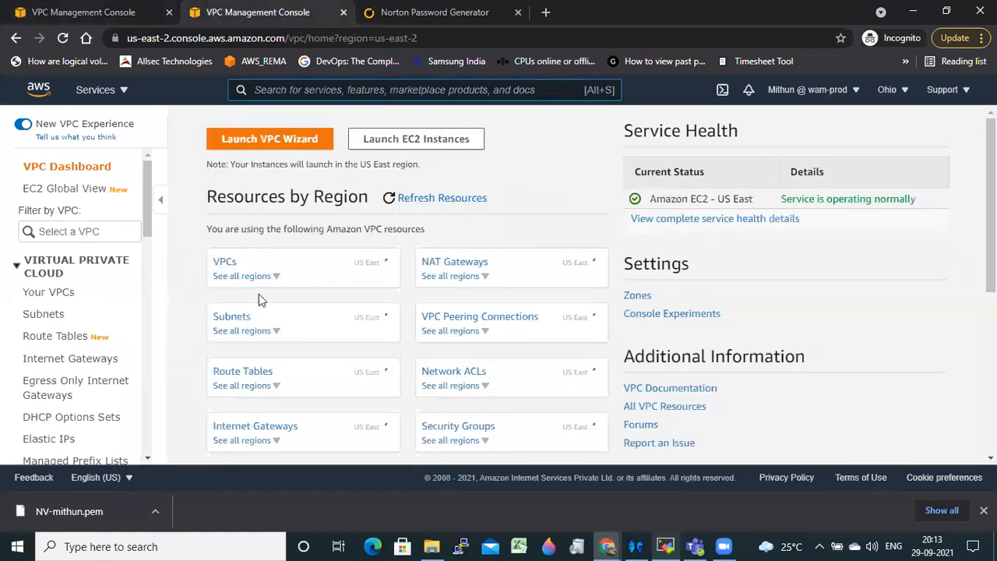
pyautogui.click(223, 265)
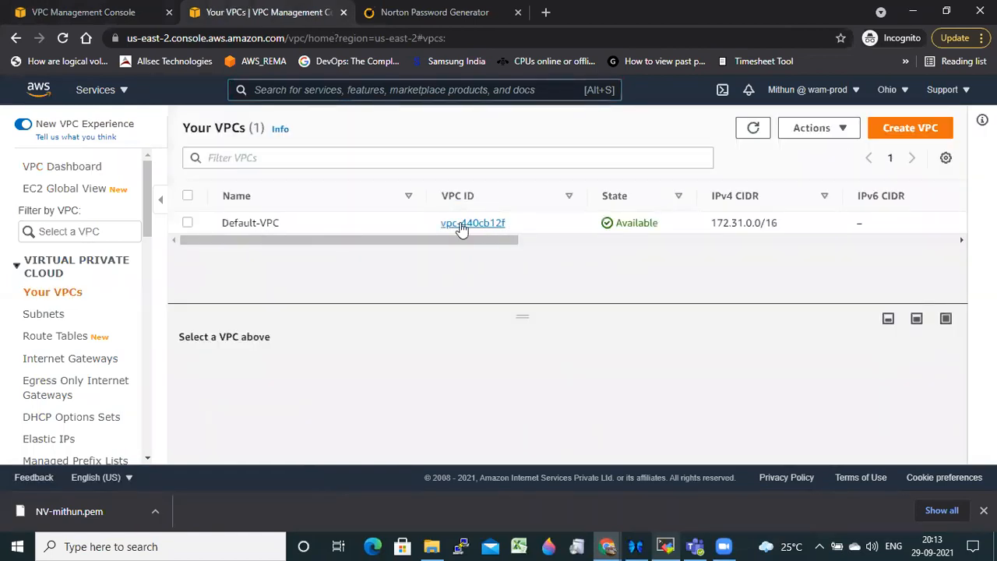
pyautogui.moveTo(434, 224); pyautogui.dragTo(508, 226)
pyautogui.hotkey('ctrl', 'c')
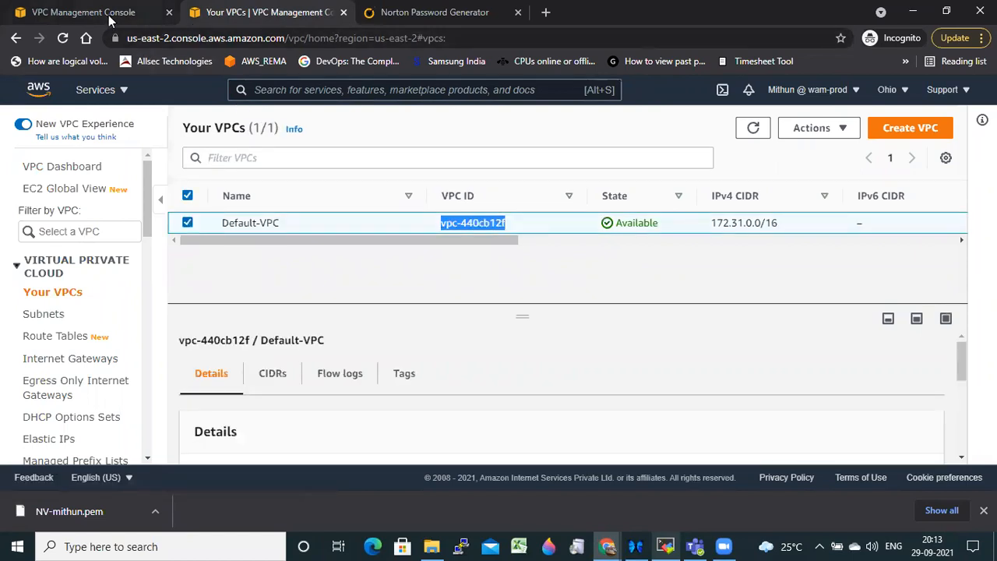
# - Replace the accepter VPC ID with vpc-440cb12f, without leading spaces, and create the peering connection
pyautogui.click(109, 16)
pyautogui.scroll(-3, 183, 265)
pyautogui.tripleClick(64, 219)
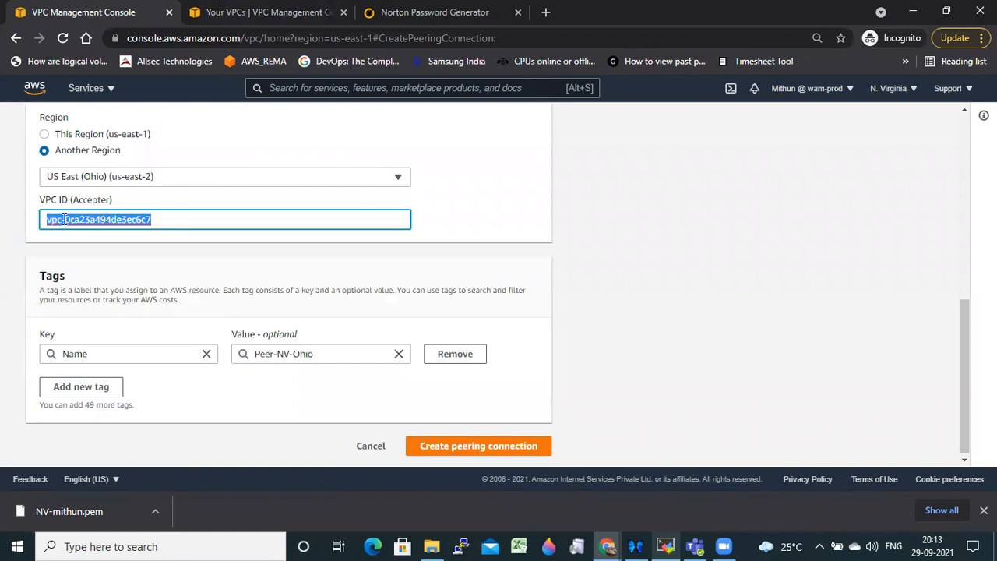
pyautogui.hotkey('ctrl', 'v')
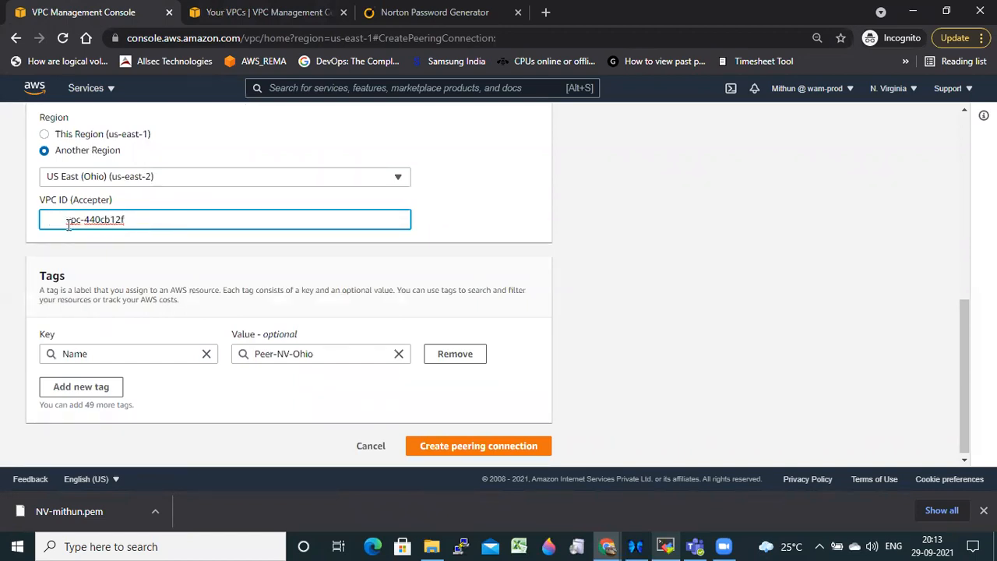
pyautogui.press('BackSpace')
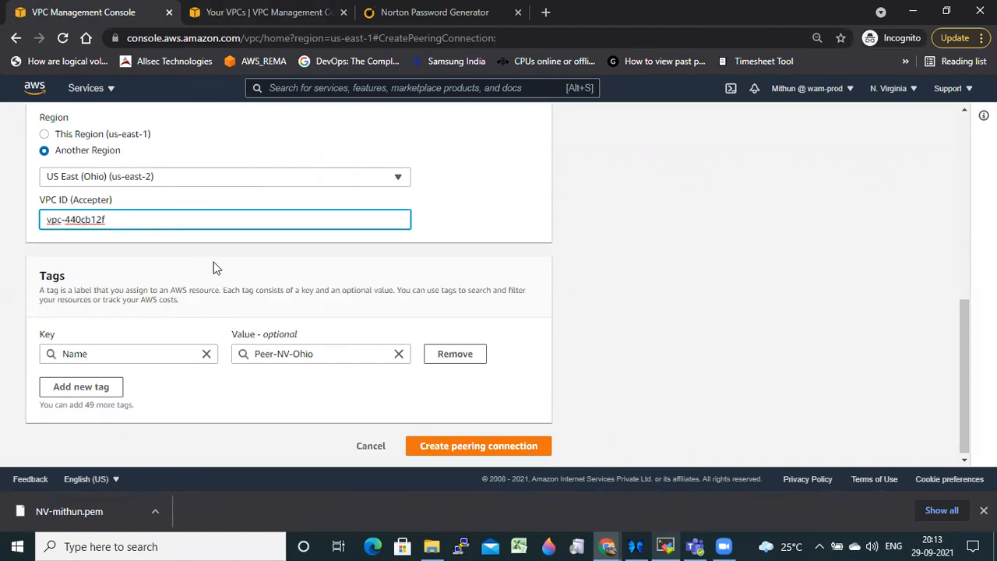
pyautogui.click(433, 446)
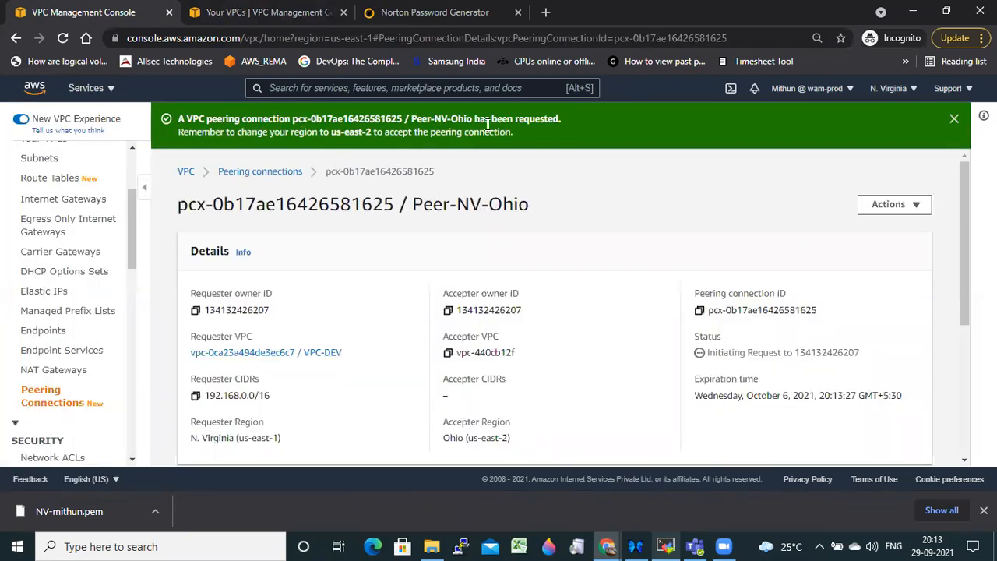
# - Review the DNS settings of the Peer-NV-Ohio connection and look for the peering connections section in the Ohio console
pyautogui.scroll(-5, 602, 244)
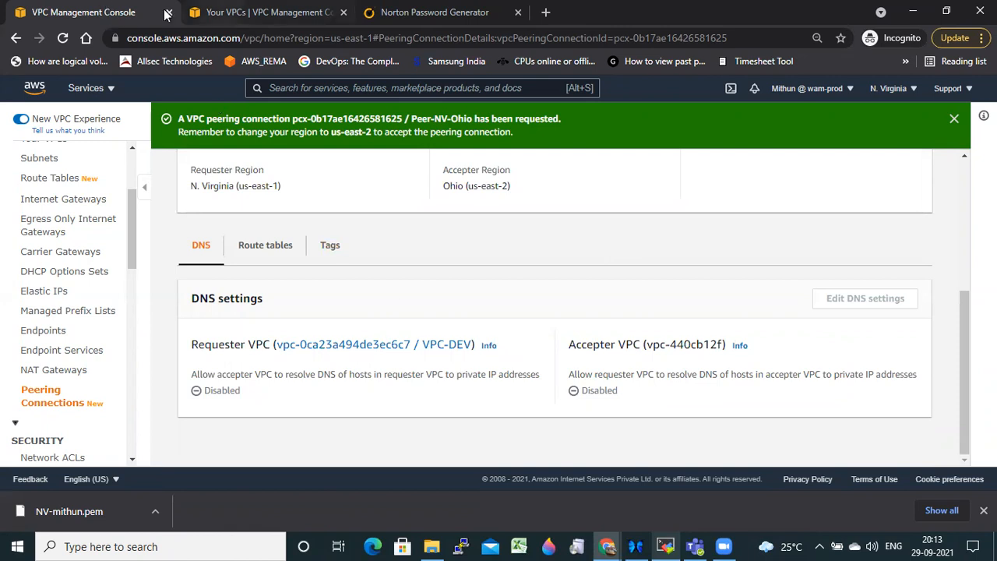
pyautogui.click(203, 12)
pyautogui.scroll(-4, 65, 308)
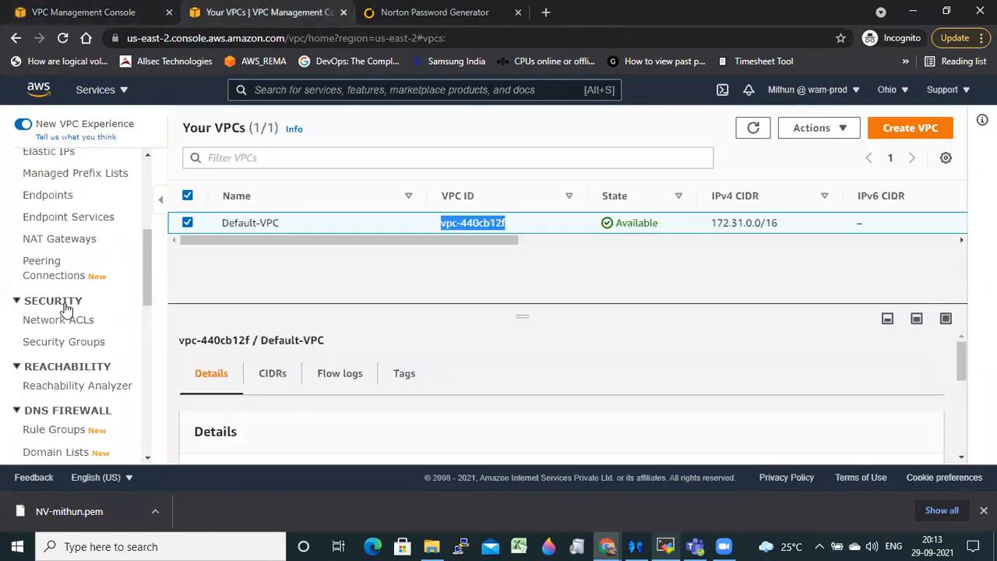
pyautogui.click(116, 13)
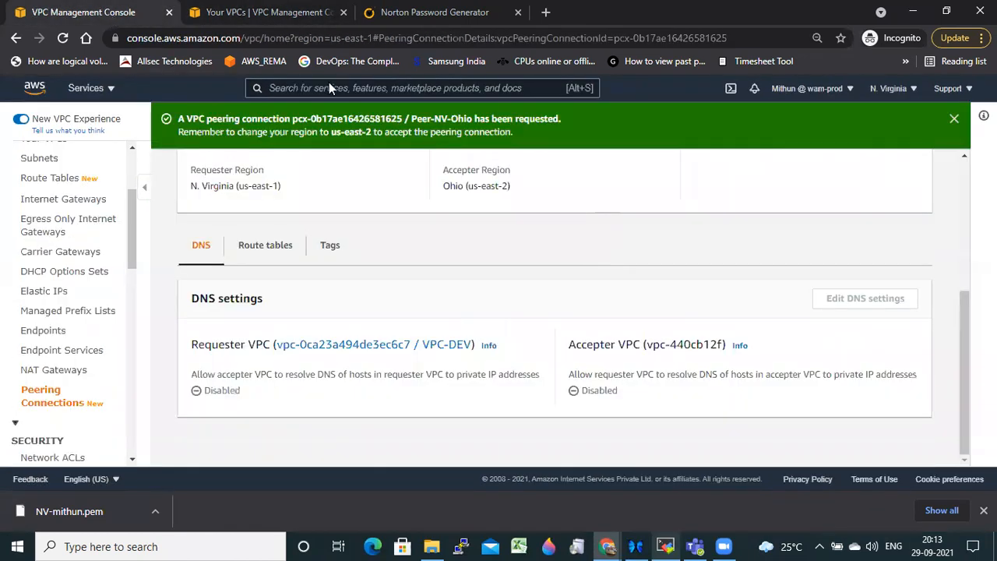
# - Switch to the Ohio VPC console and open its list of peering connections
pyautogui.click(234, 12)
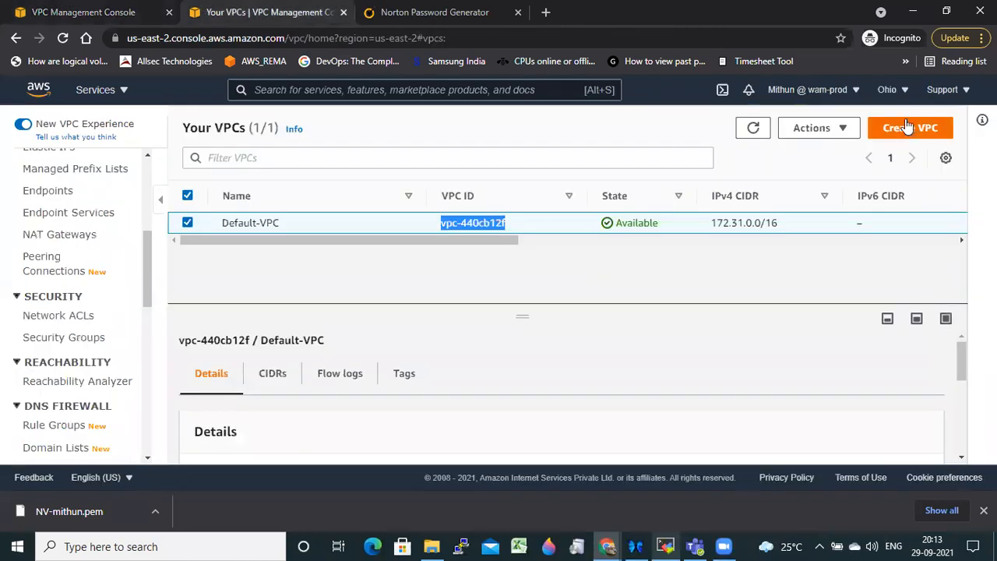
pyautogui.scroll(-3, 39, 347)
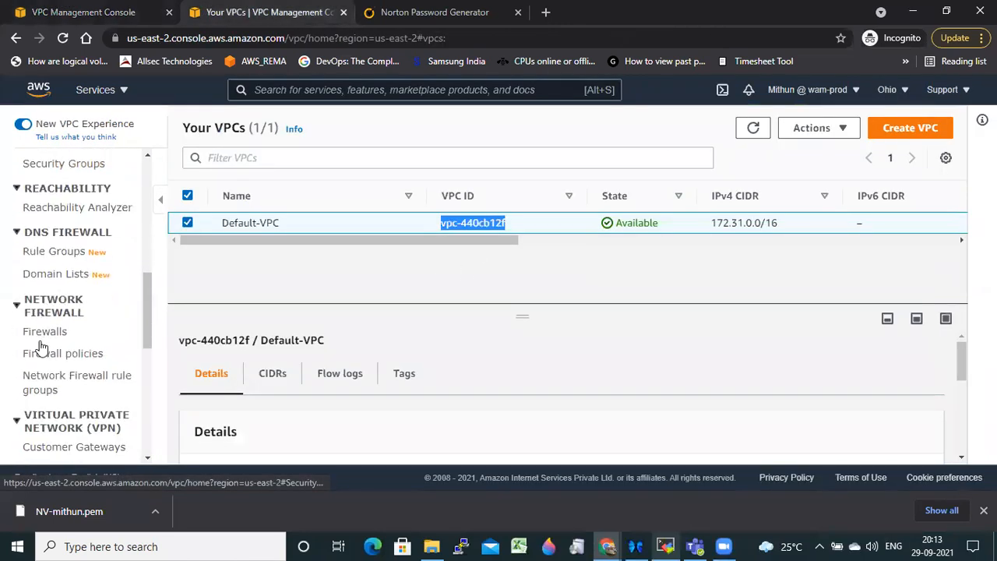
pyautogui.scroll(2, 62, 351)
pyautogui.scroll(-4, 64, 348)
pyautogui.scroll(5, 65, 348)
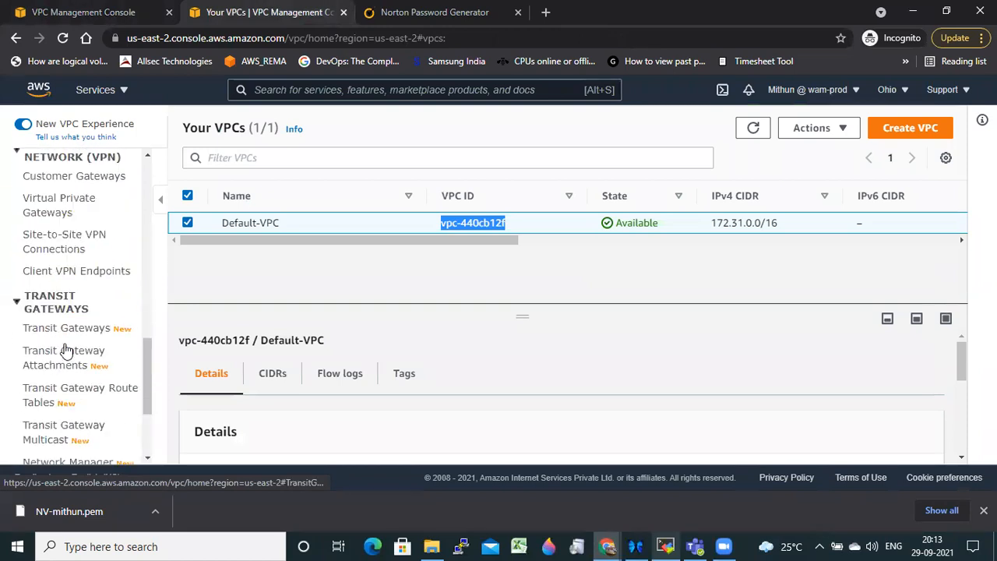
pyautogui.scroll(-3, 65, 348)
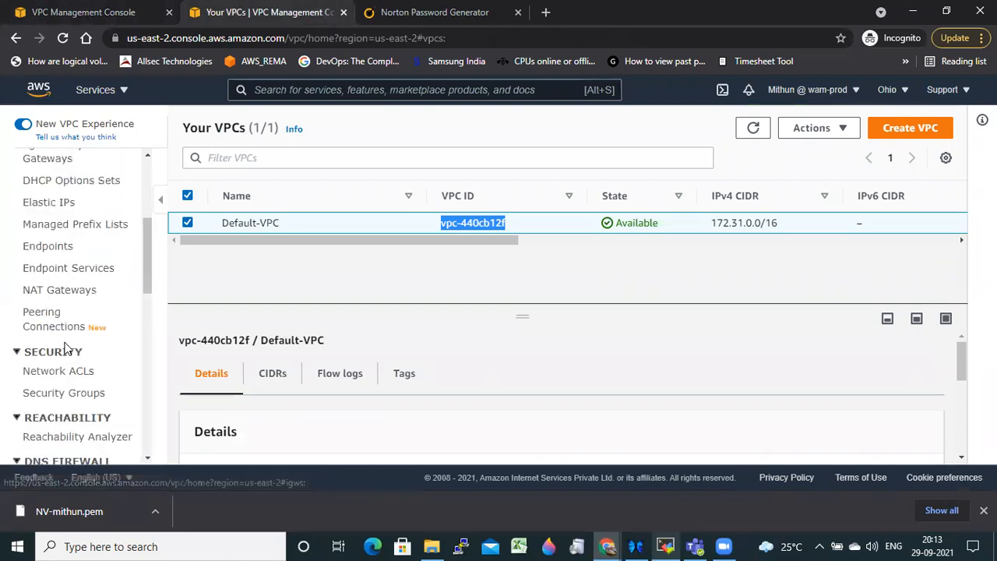
pyautogui.click(51, 319)
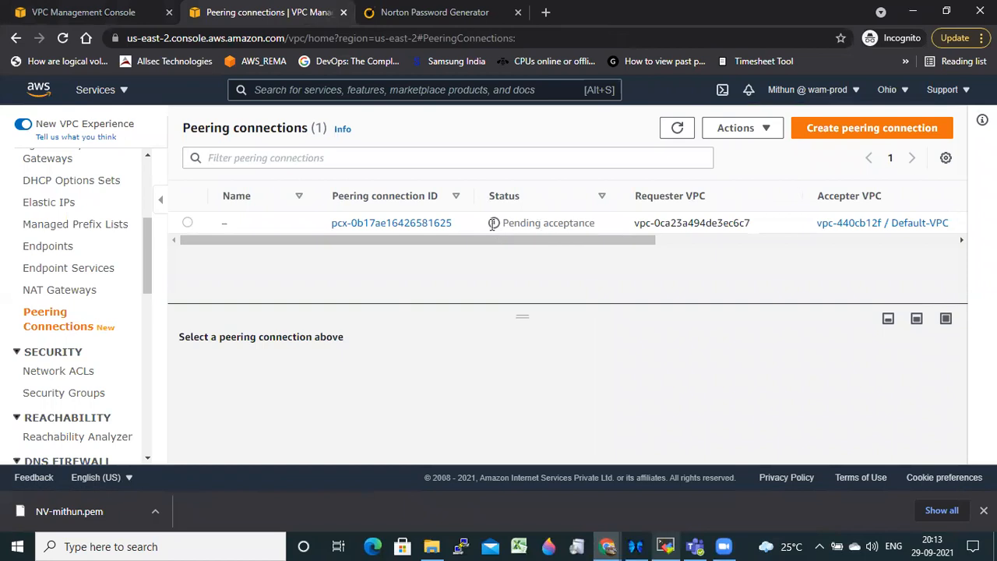
# - Accept the pending peering request from the N. Virginia VPC in Ohio, dismiss the notice and refresh the connection list
pyautogui.click(187, 224)
pyautogui.click(744, 131)
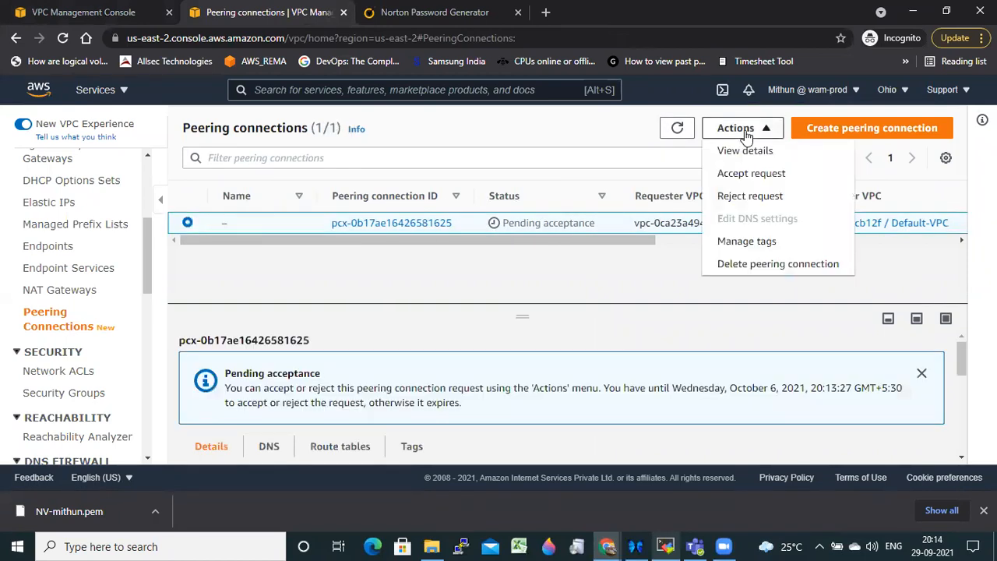
pyautogui.click(751, 181)
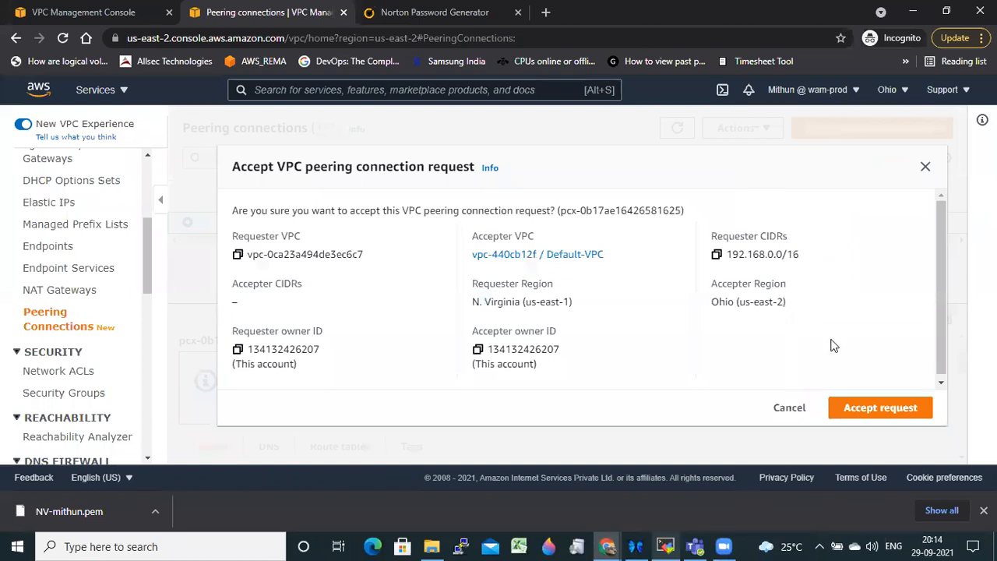
pyautogui.click(875, 409)
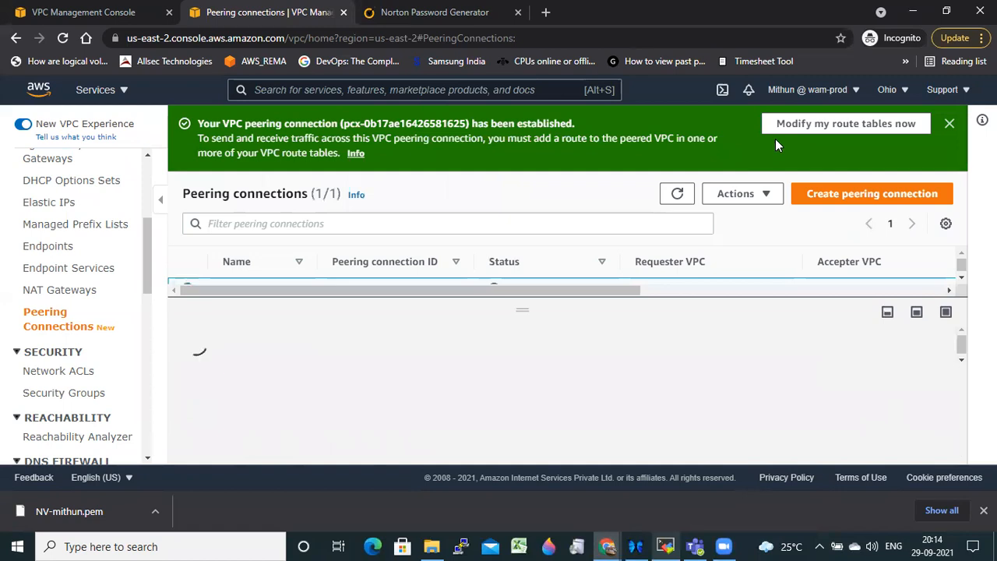
pyautogui.click(950, 123)
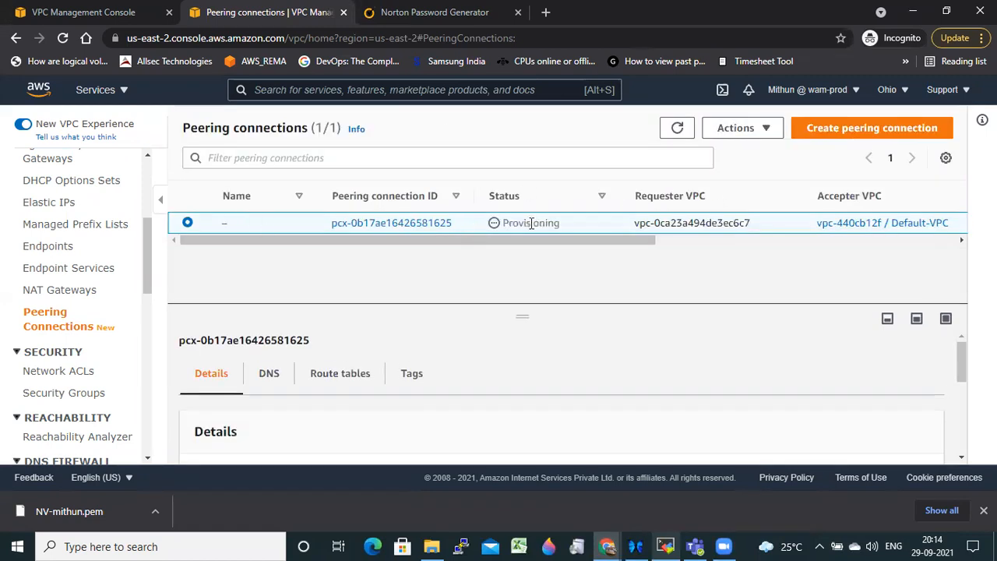
pyautogui.click(677, 131)
# - On the whiteboard, label both VPCs with a circled "RT" and draw another arrow from the N.V VPC to the peering
pyautogui.moveTo(604, 545)
pyautogui.click(540, 496)
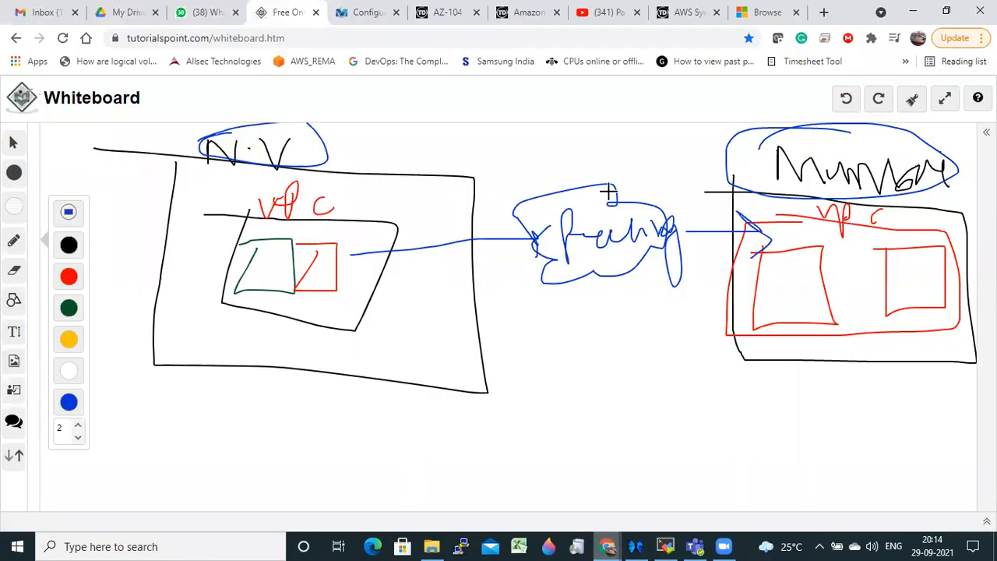
pyautogui.moveTo(363, 186)
pyautogui.mouseDown()
pyautogui.moveTo(361, 208)
pyautogui.moveTo(391, 226)
pyautogui.mouseUp()
pyautogui.moveTo(417, 193); pyautogui.dragTo(427, 192)
pyautogui.moveTo(931, 236)
pyautogui.mouseDown()
pyautogui.moveTo(941, 229)
pyautogui.moveTo(960, 241)
pyautogui.moveTo(962, 216)
pyautogui.moveTo(882, 204)
pyautogui.mouseUp()
pyautogui.moveTo(898, 263); pyautogui.dragTo(964, 209)
pyautogui.moveTo(359, 176)
pyautogui.mouseDown()
pyautogui.moveTo(411, 160)
pyautogui.moveTo(427, 168)
pyautogui.mouseUp()
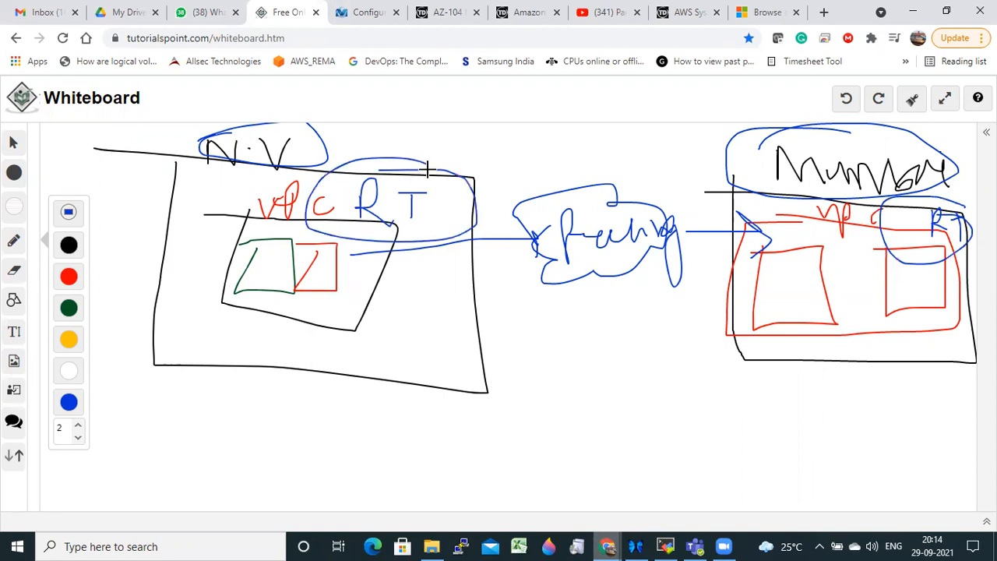
pyautogui.moveTo(348, 264); pyautogui.dragTo(543, 249)
pyautogui.moveTo(516, 220); pyautogui.dragTo(519, 289)
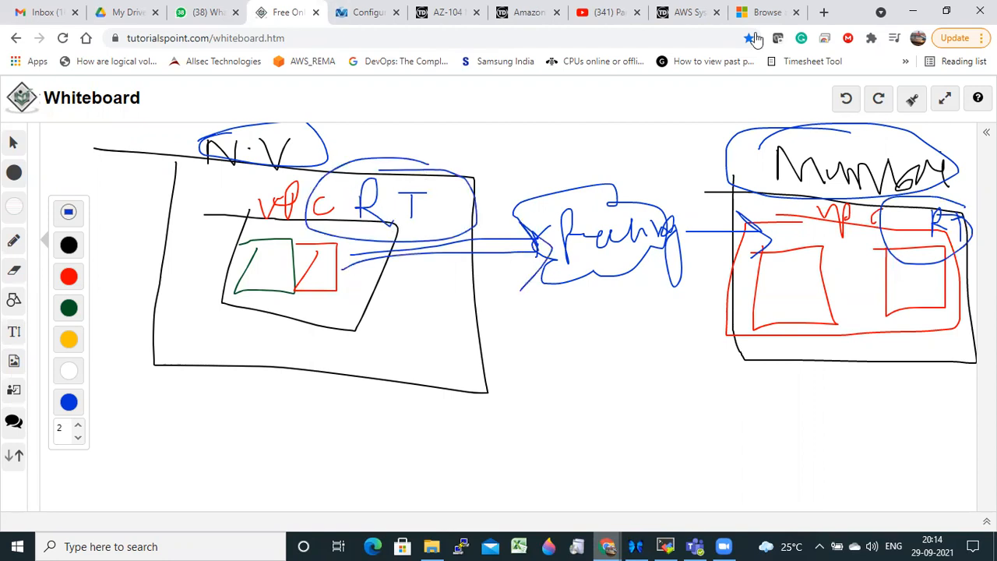
# - Return to the N. Virginia VPC console, list its subnets and widen the VPC column
pyautogui.moveTo(607, 545)
pyautogui.click(685, 477)
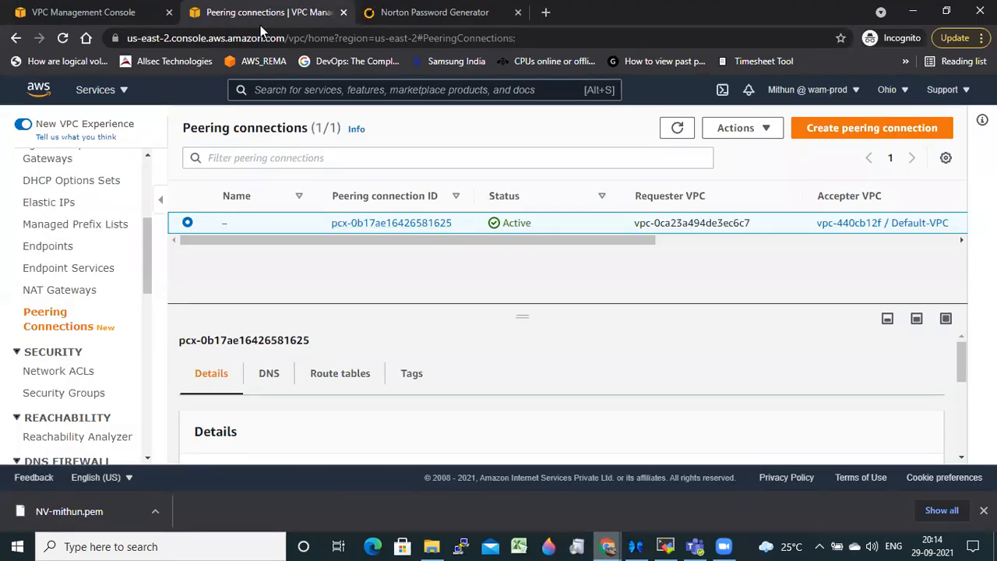
pyautogui.click(83, 11)
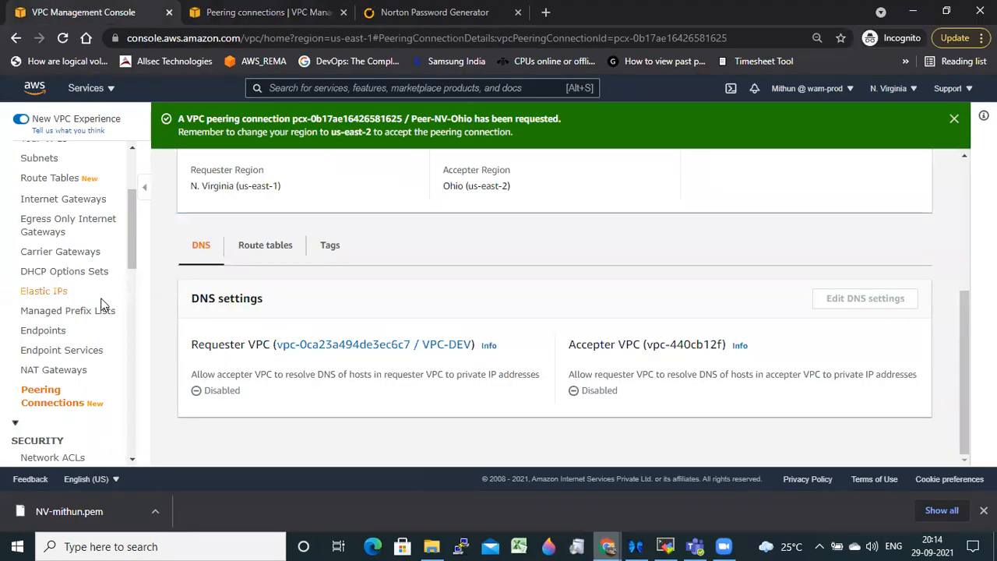
pyautogui.scroll(1, 101, 304)
pyautogui.click(43, 231)
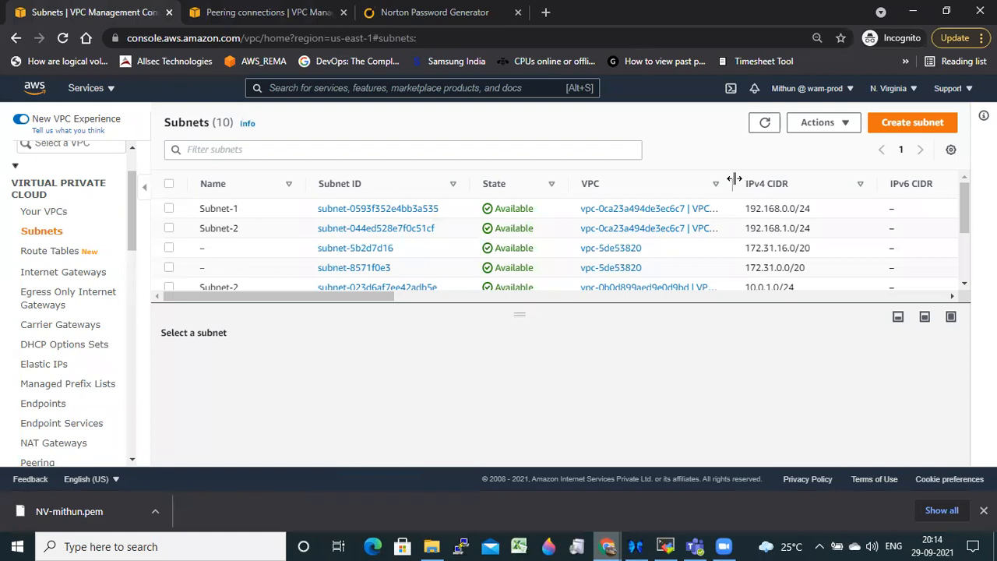
pyautogui.moveTo(734, 184); pyautogui.dragTo(838, 184)
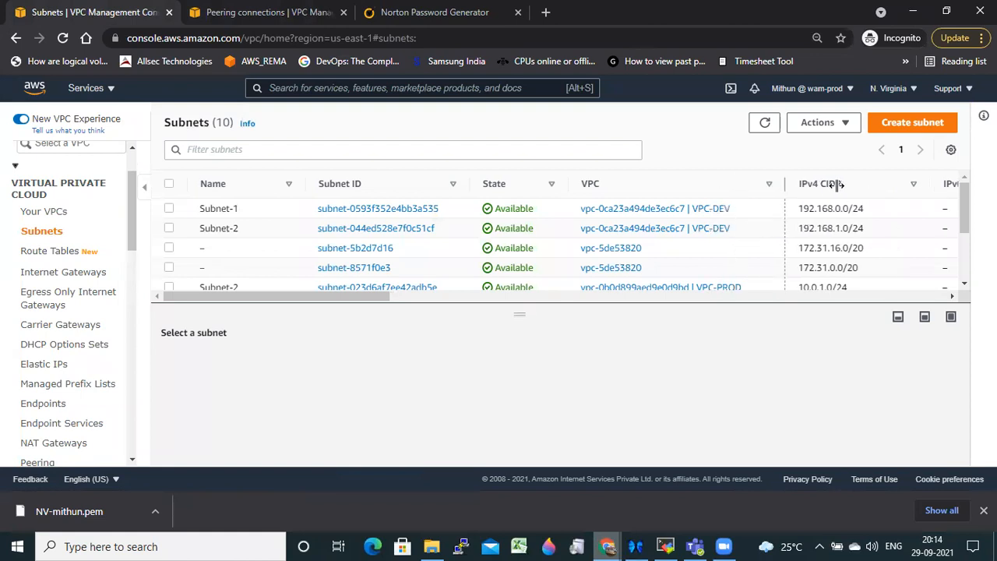
# - Examine the route table and routes associated with Subnet-2 of VPC-DEV
pyautogui.click(169, 228)
pyautogui.click(324, 377)
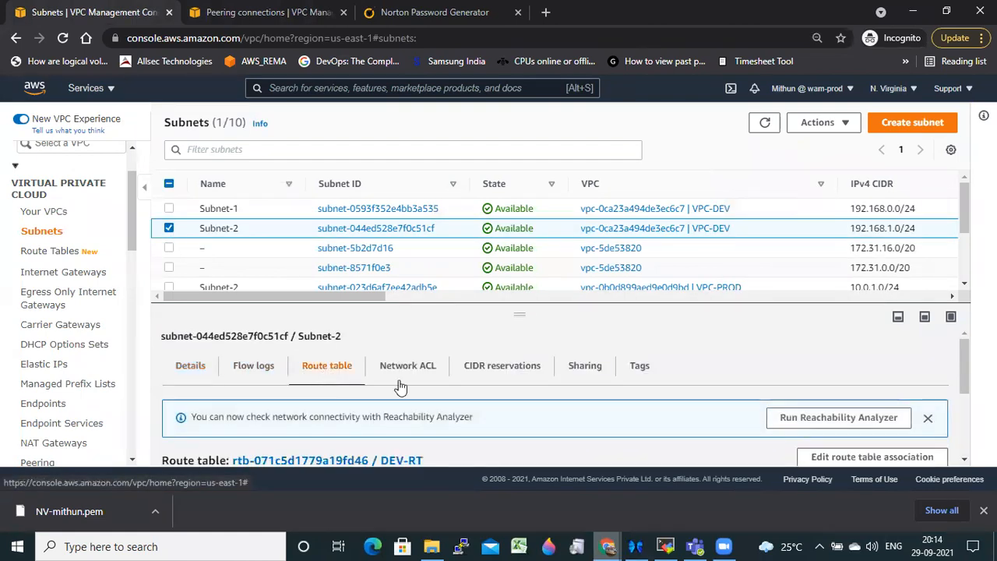
pyautogui.scroll(-3, 399, 387)
pyautogui.scroll(1, 343, 363)
pyautogui.scroll(-1, 351, 364)
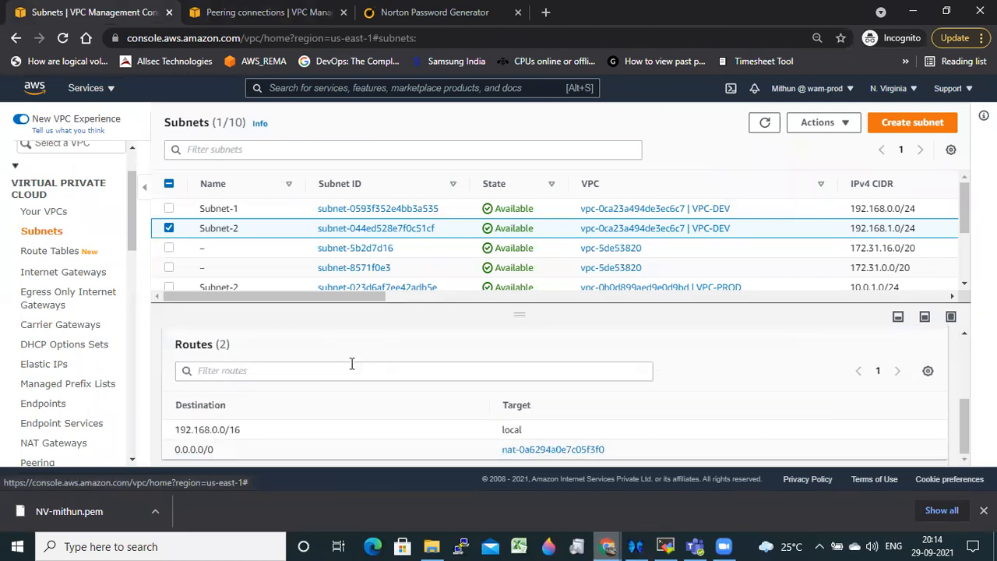
pyautogui.scroll(2, 352, 364)
# - Open the DEV-RT route table from Subnet-2, review its routes and open them for editing
pyautogui.click(318, 455)
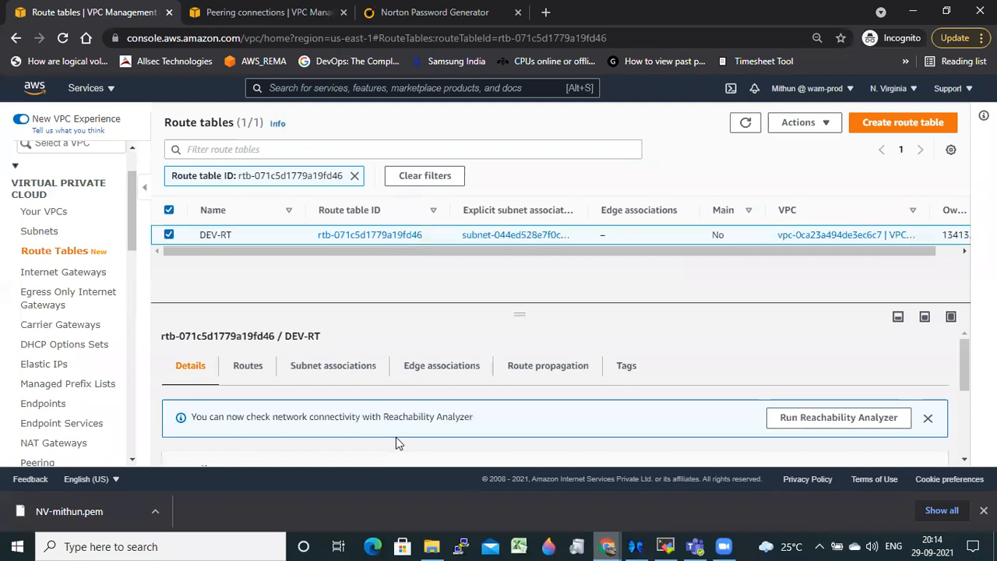
pyautogui.scroll(-2, 399, 434)
pyautogui.scroll(2, 399, 434)
pyautogui.click(251, 372)
pyautogui.scroll(-1, 543, 419)
pyautogui.scroll(-1, 542, 418)
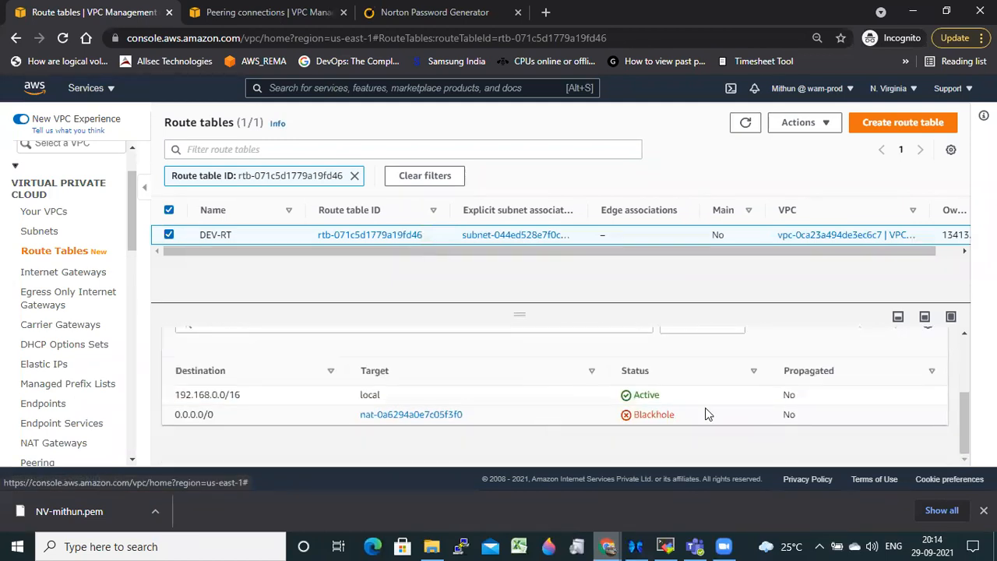
pyautogui.scroll(2, 778, 429)
pyautogui.click(904, 419)
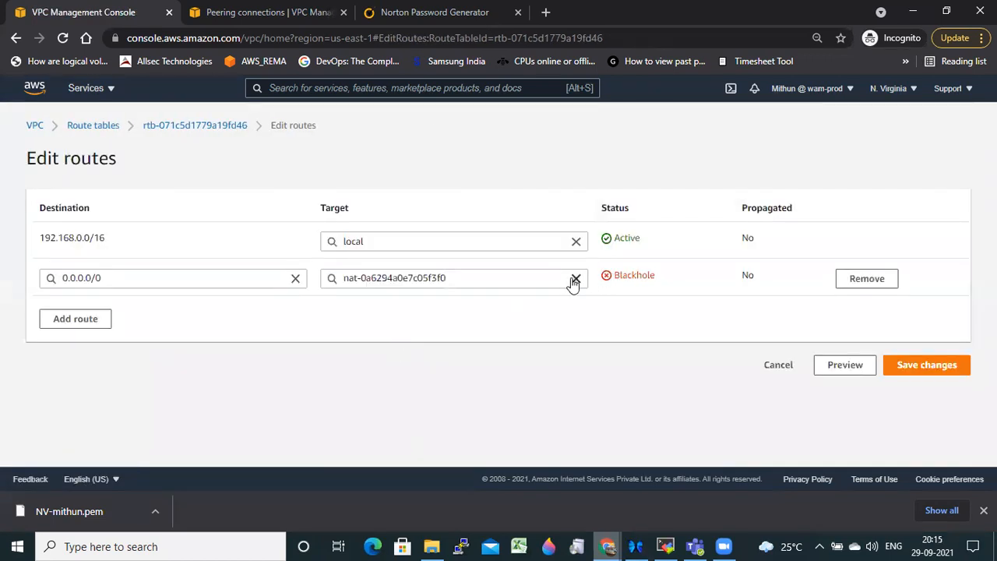
# - Clear the destination of DEV-RT's 0.0.0.0/0 route and copy the IPv4 CIDR of Subnet-1 from the Ohio subnet list
pyautogui.click(295, 278)
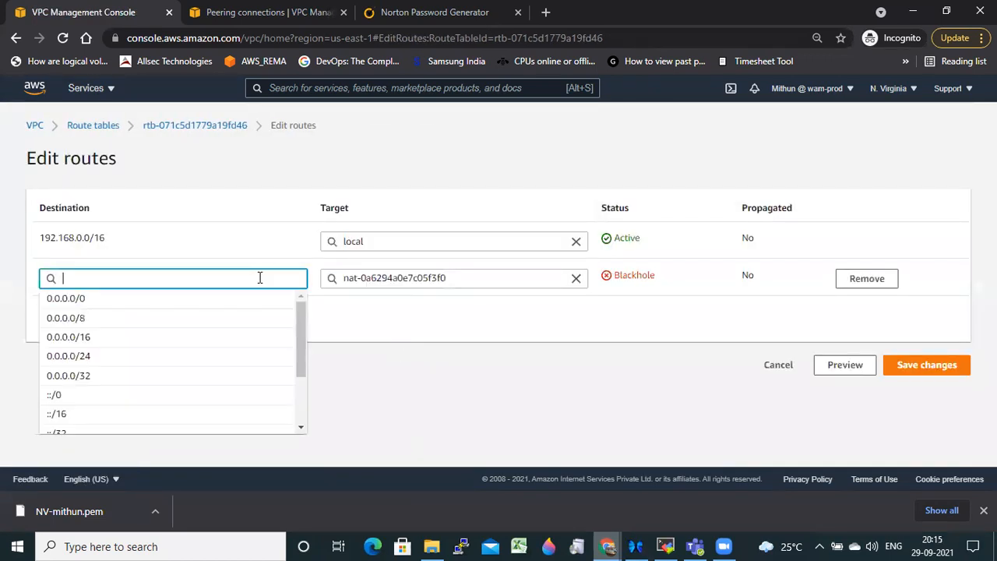
pyautogui.write('172')
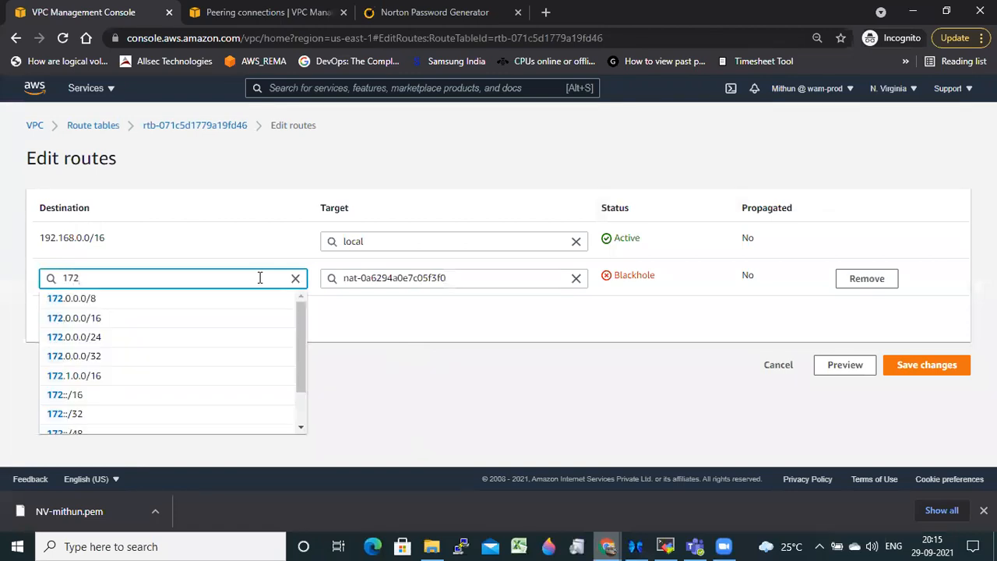
pyautogui.hotkey('ctrl', 'Tab')
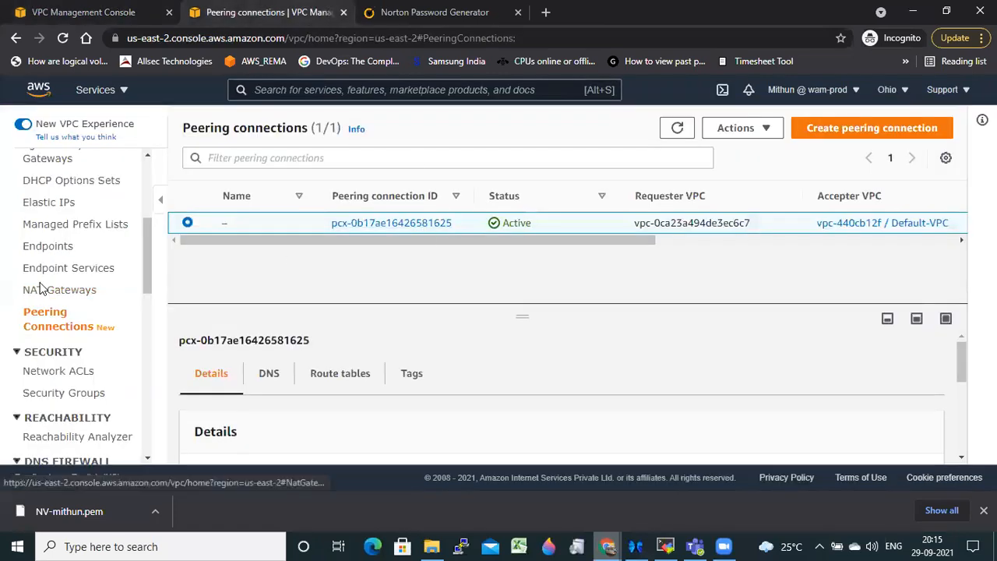
pyautogui.scroll(3, 50, 277)
pyautogui.click(53, 202)
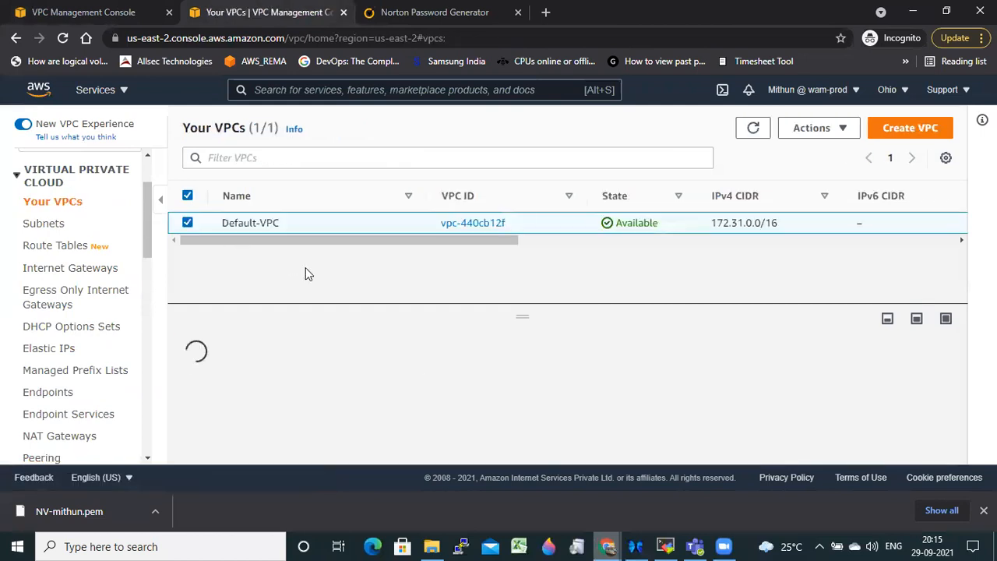
pyautogui.click(45, 224)
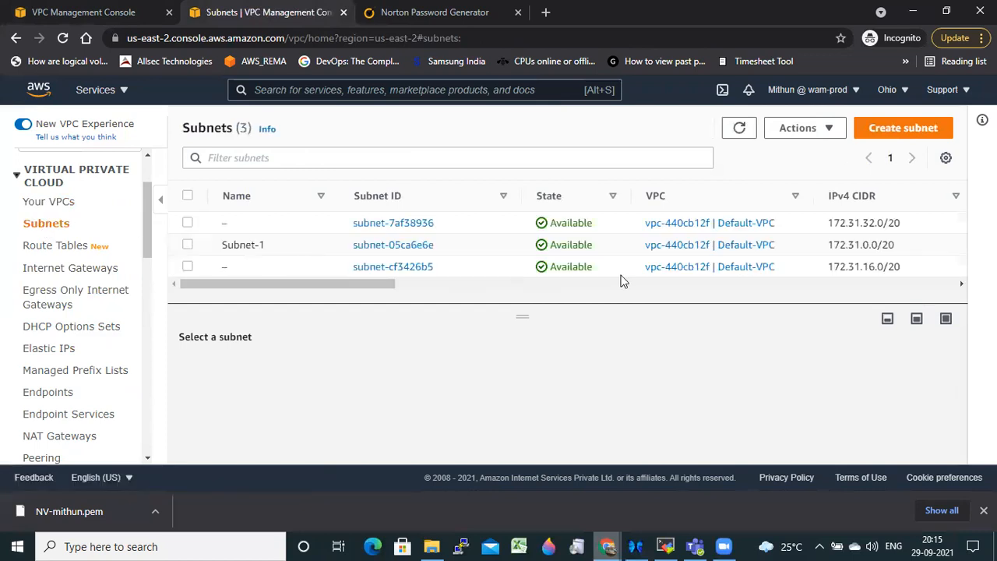
pyautogui.moveTo(831, 241); pyautogui.dragTo(901, 247)
pyautogui.hotkey('ctrl', 'c')
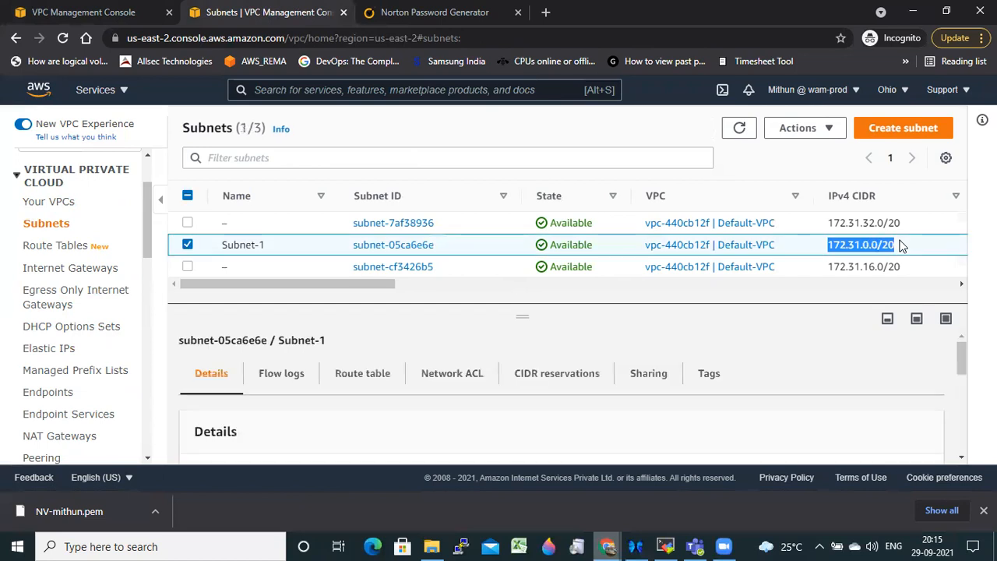
# - Set the destination of DEV-RT's NAT gateway route to 172.31.0.0/20 in the N. Virginia console
pyautogui.click(102, 14)
pyautogui.hotkey('ctrl', 'a')
pyautogui.hotkey('ctrl', 'v')
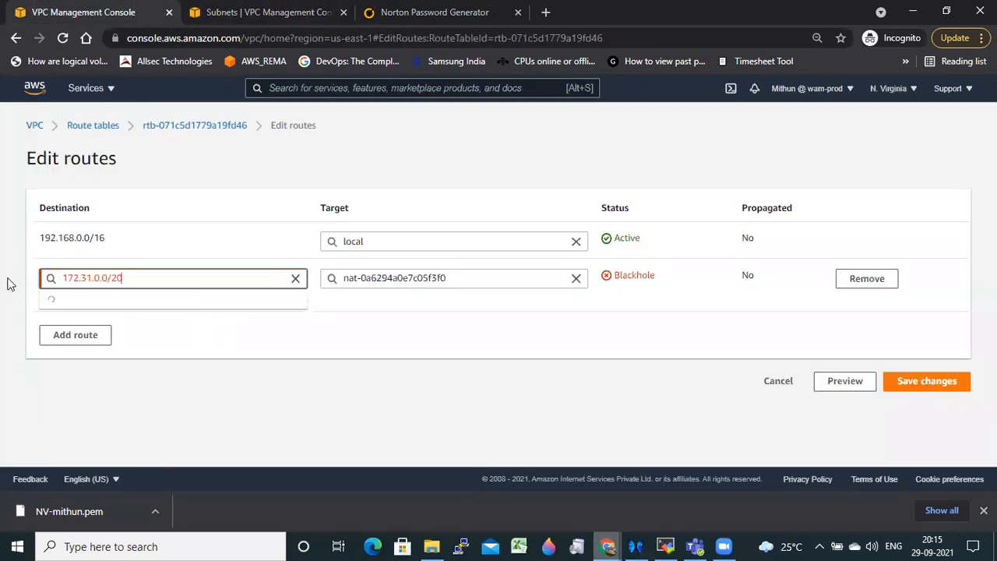
pyautogui.click(78, 299)
# - Replace the NAT gateway target of the 172.31.0.0/20 route with the Peer-NV-Ohio peering connection and save the routes
pyautogui.click(496, 278)
pyautogui.click(575, 278)
pyautogui.scroll(-2, 394, 374)
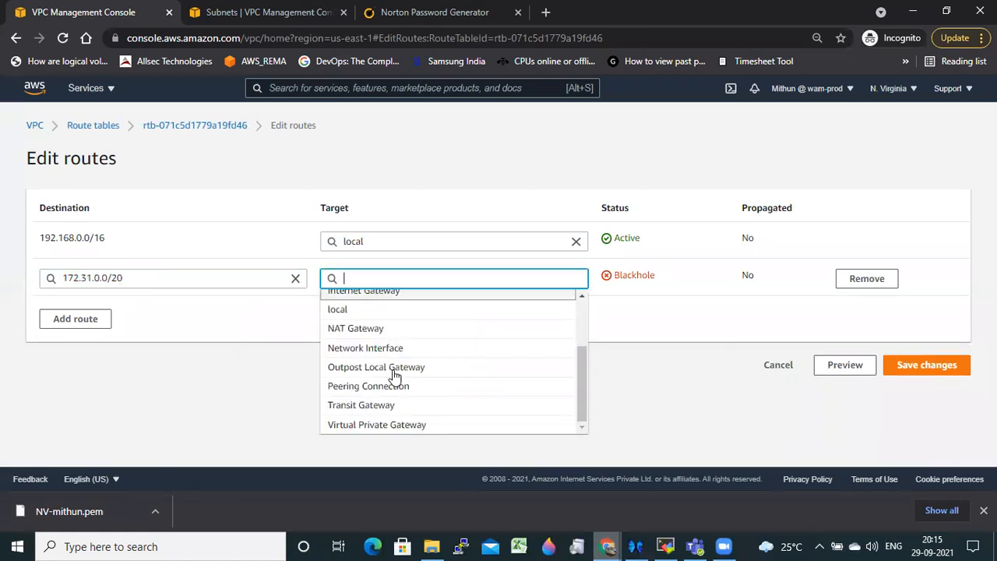
pyautogui.click(387, 387)
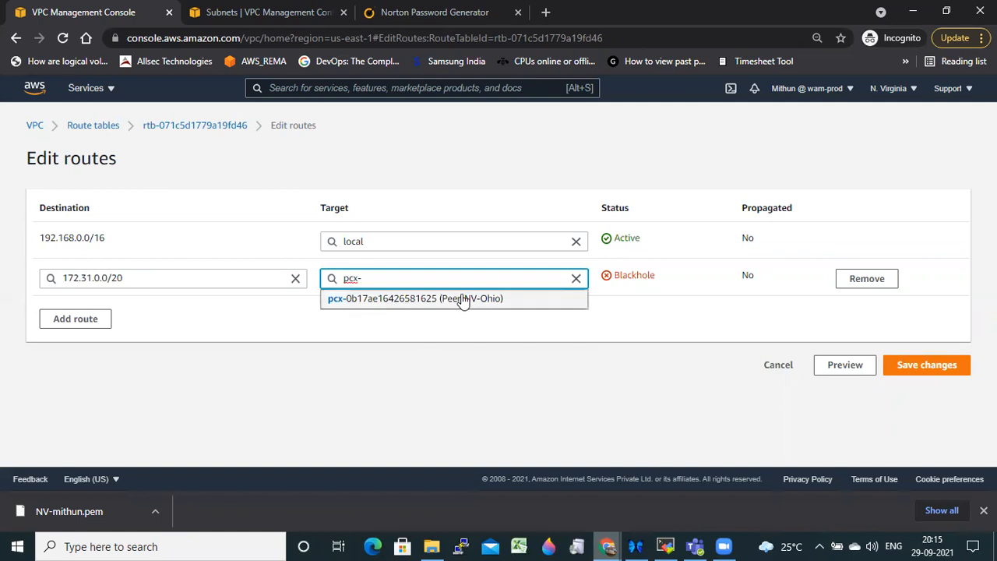
pyautogui.click(464, 300)
pyautogui.click(932, 365)
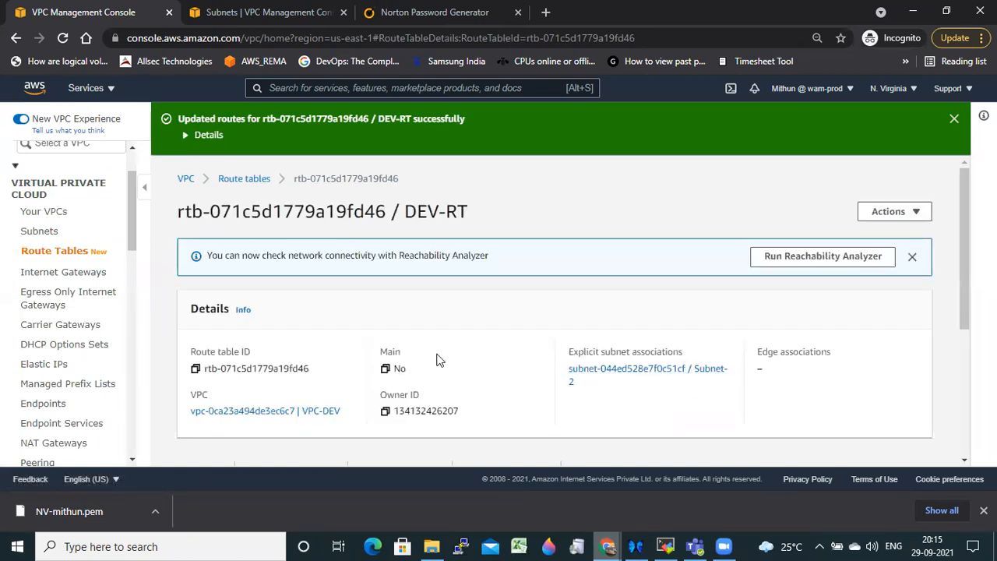
# - Copy the IPv4 CIDR of VPC-DEV's Subnet-2 from the N. Virginia subnet list and return to the Ohio subnet list
pyautogui.click(47, 234)
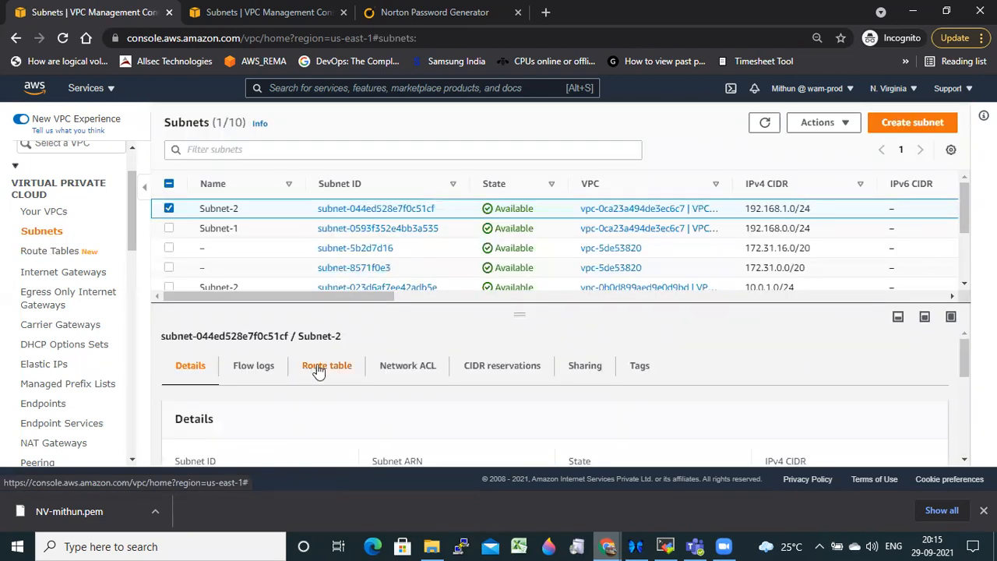
pyautogui.moveTo(832, 211); pyautogui.dragTo(755, 211)
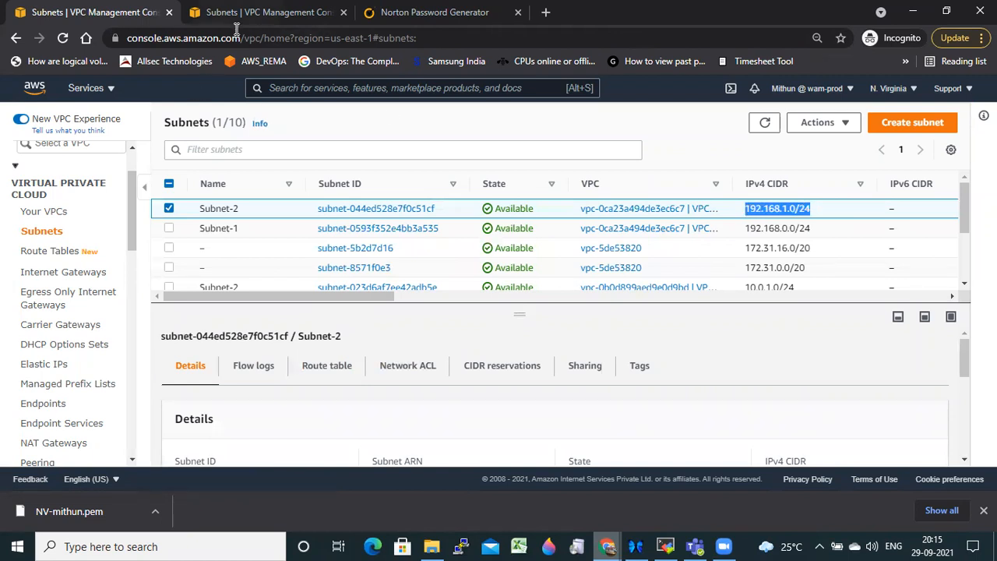
pyautogui.click(250, 14)
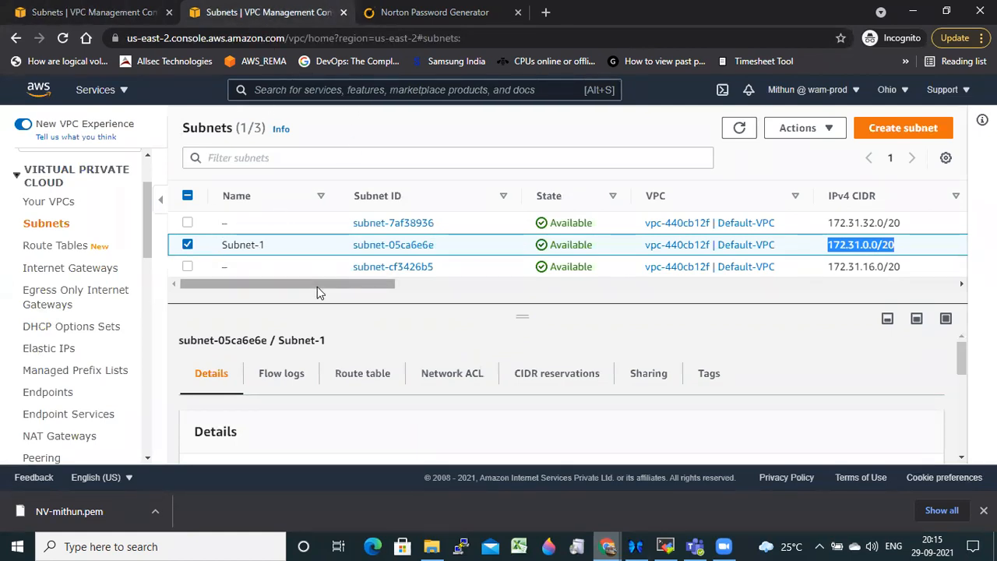
# - Open the route table rtb-d2783db9 from Ohio's Subnet-1, review its routes and open them for editing
pyautogui.click(363, 375)
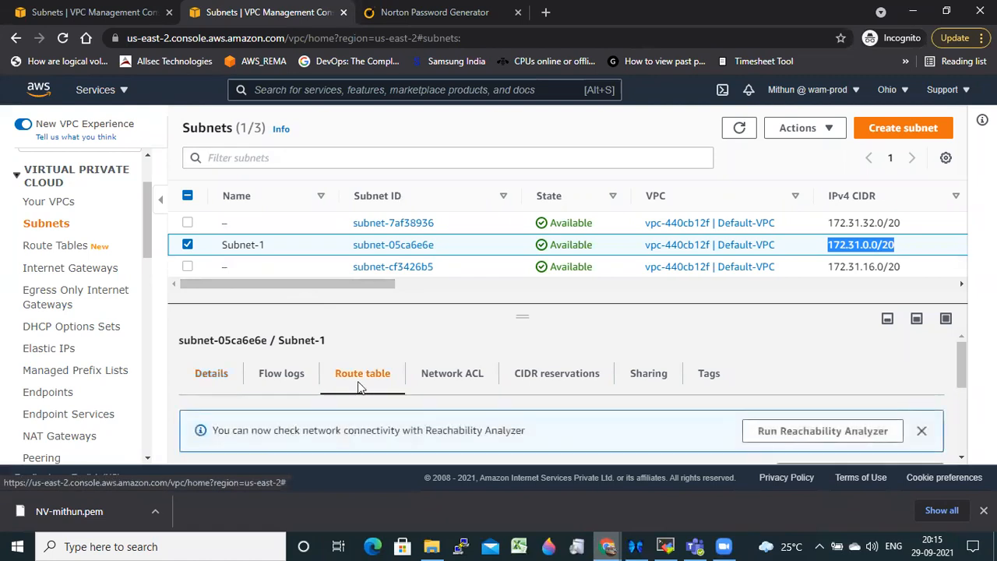
pyautogui.scroll(-2, 366, 383)
pyautogui.scroll(1, 382, 382)
pyautogui.scroll(-3, 385, 379)
pyautogui.scroll(2, 350, 374)
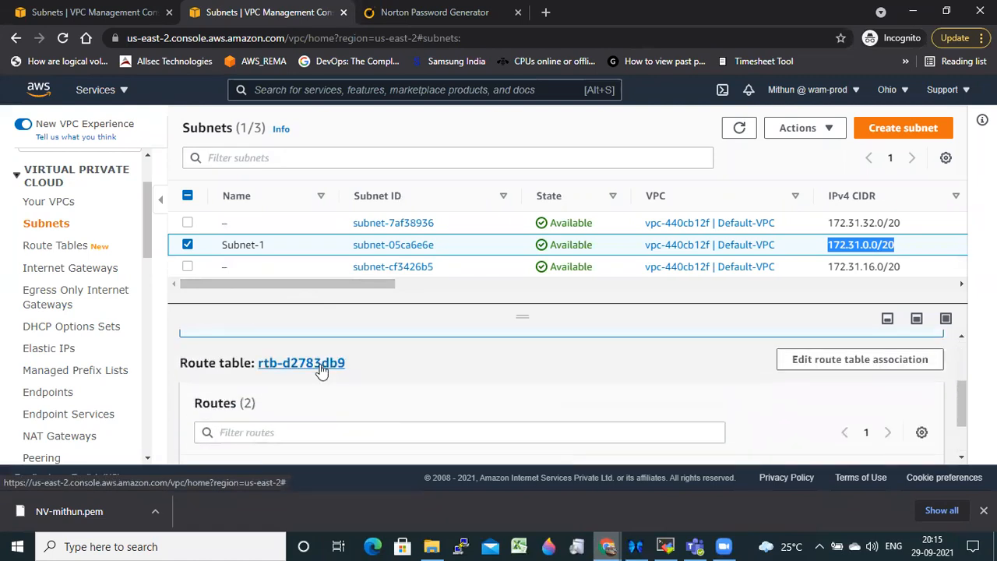
pyautogui.click(321, 366)
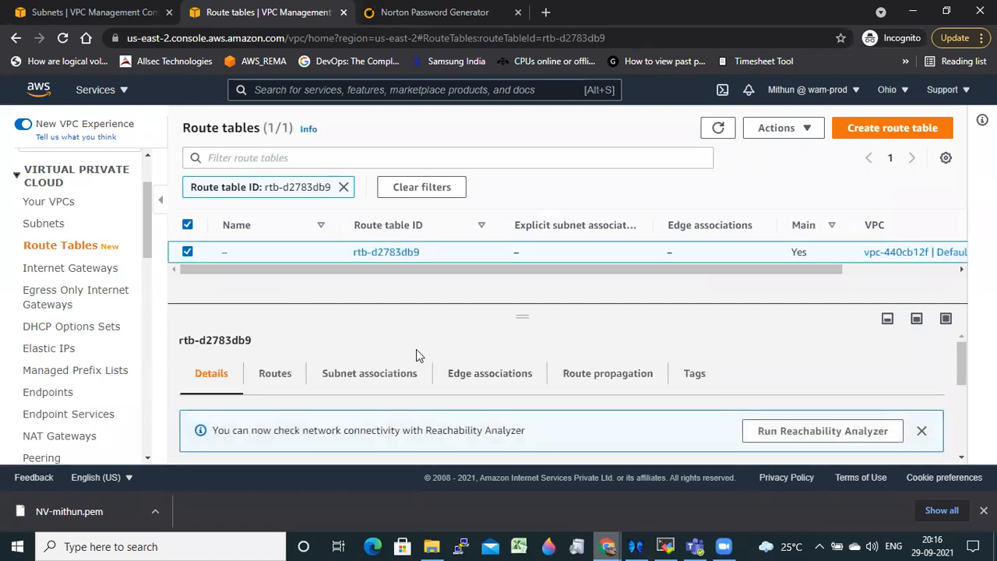
pyautogui.click(275, 376)
pyautogui.scroll(-3, 483, 374)
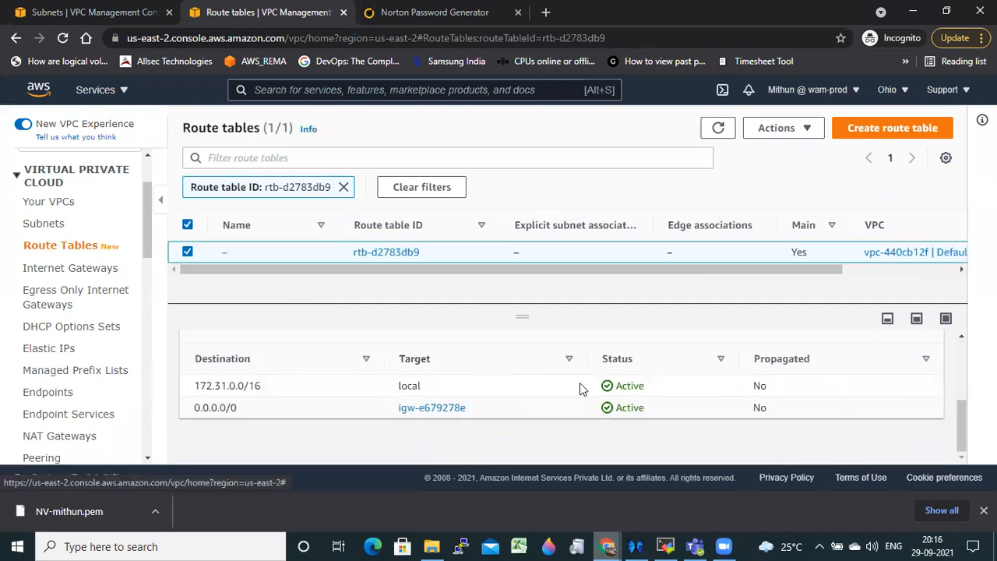
pyautogui.scroll(2, 507, 392)
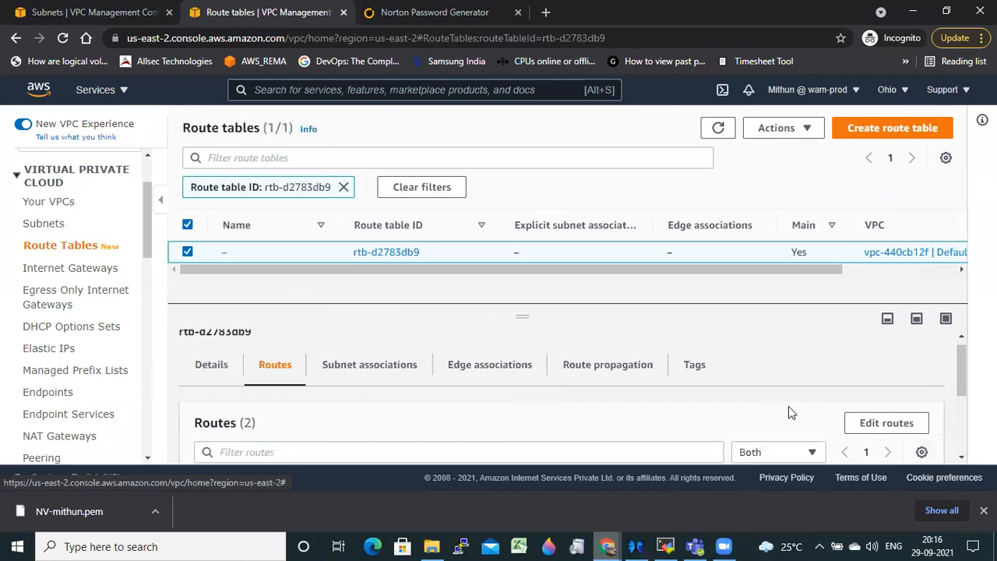
pyautogui.click(888, 423)
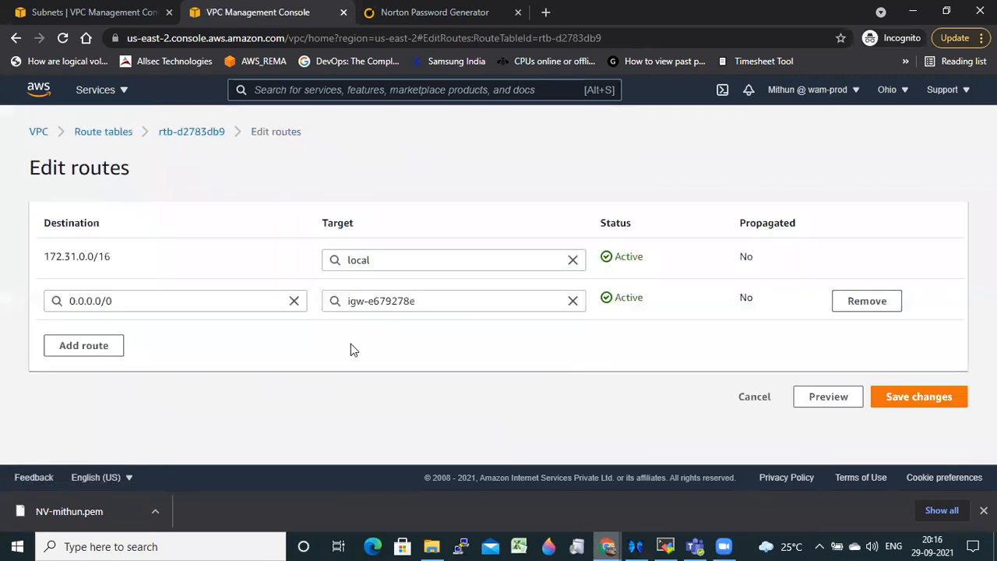
pyautogui.click(98, 352)
pyautogui.click(99, 350)
pyautogui.write('192.168.1.0/24')
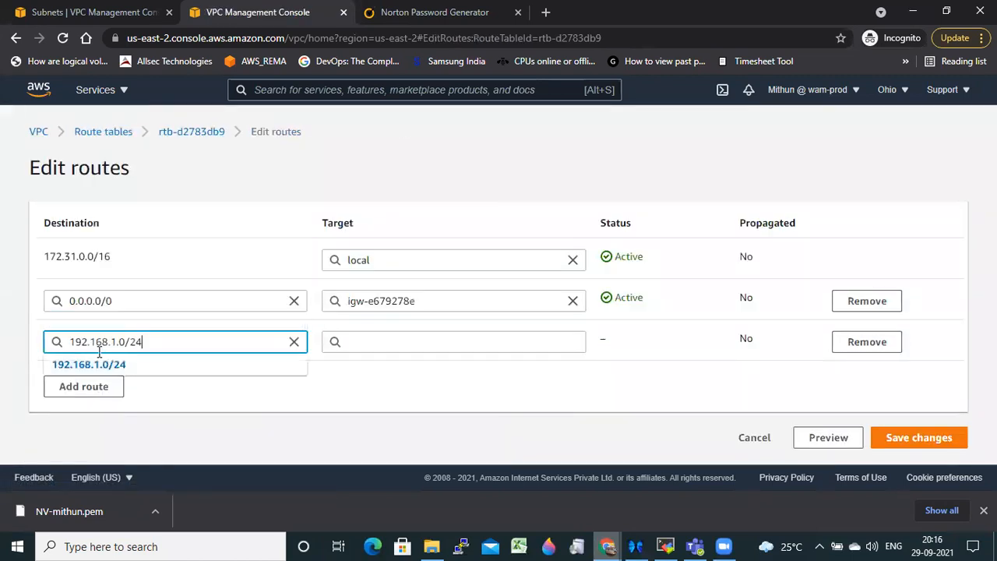
pyautogui.click(109, 365)
pyautogui.click(409, 343)
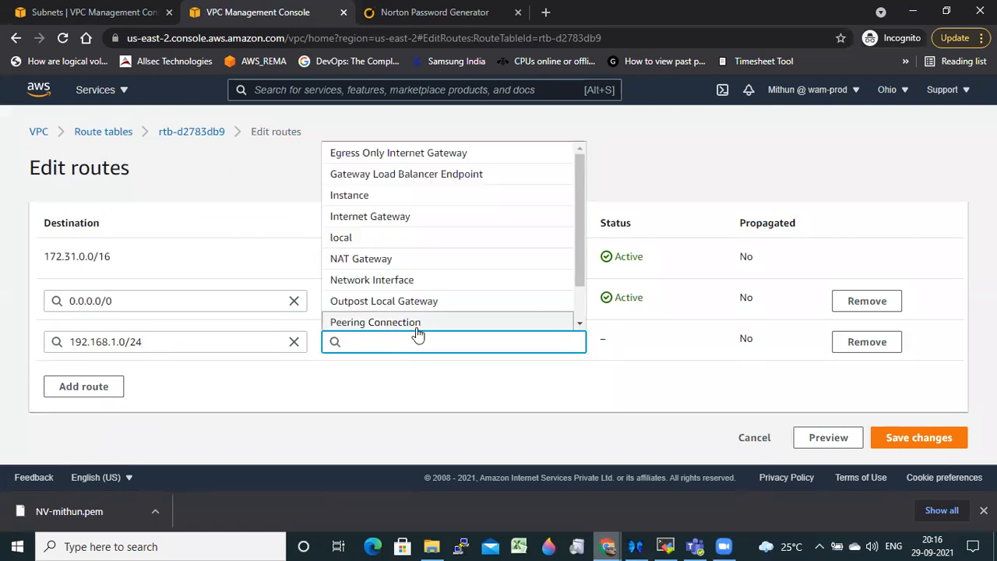
pyautogui.click(417, 333)
pyautogui.click(416, 363)
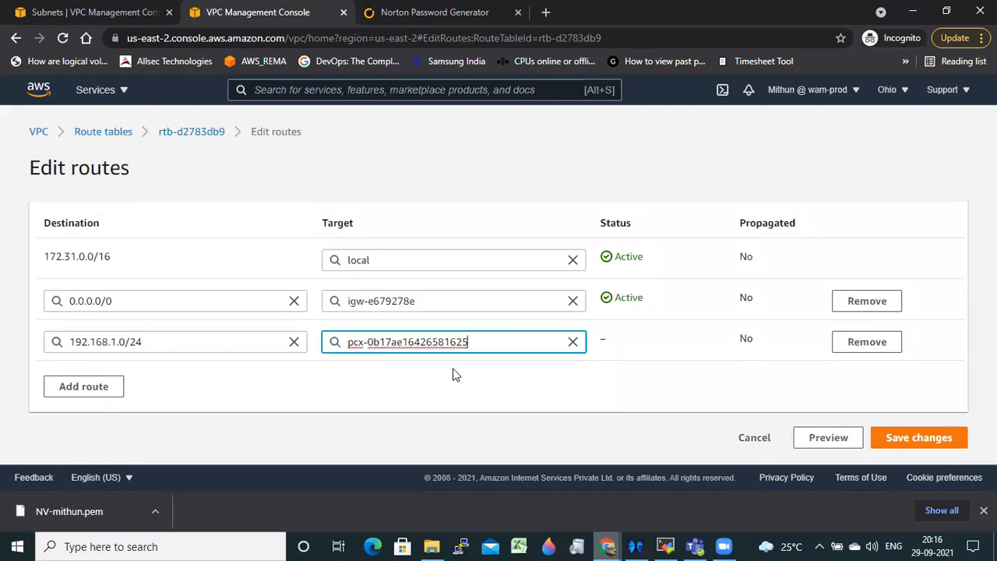
pyautogui.click(921, 438)
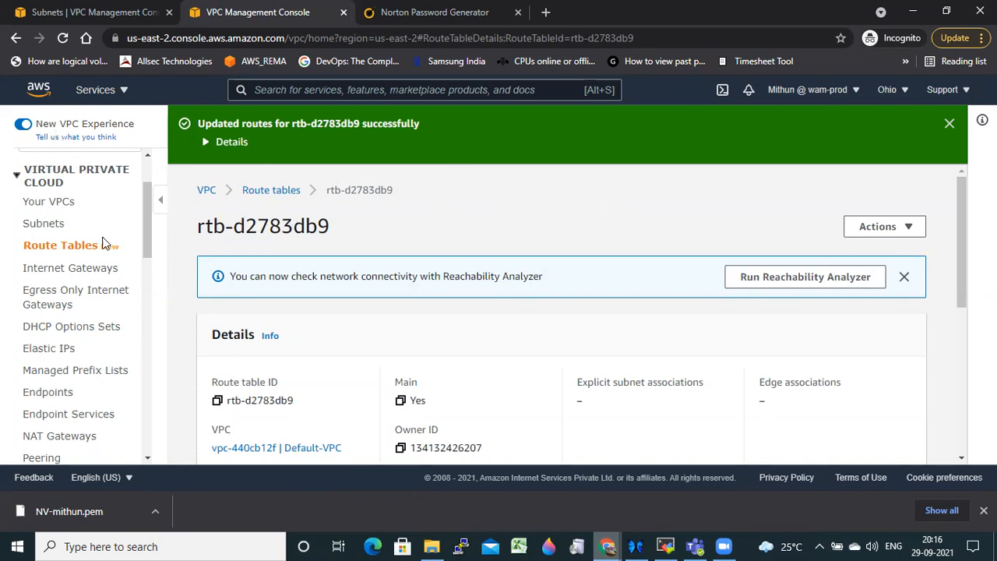
# - Find the EC2 service in the Ohio region, open its Instances page and dismiss the welcome message
pyautogui.scroll(2, 103, 243)
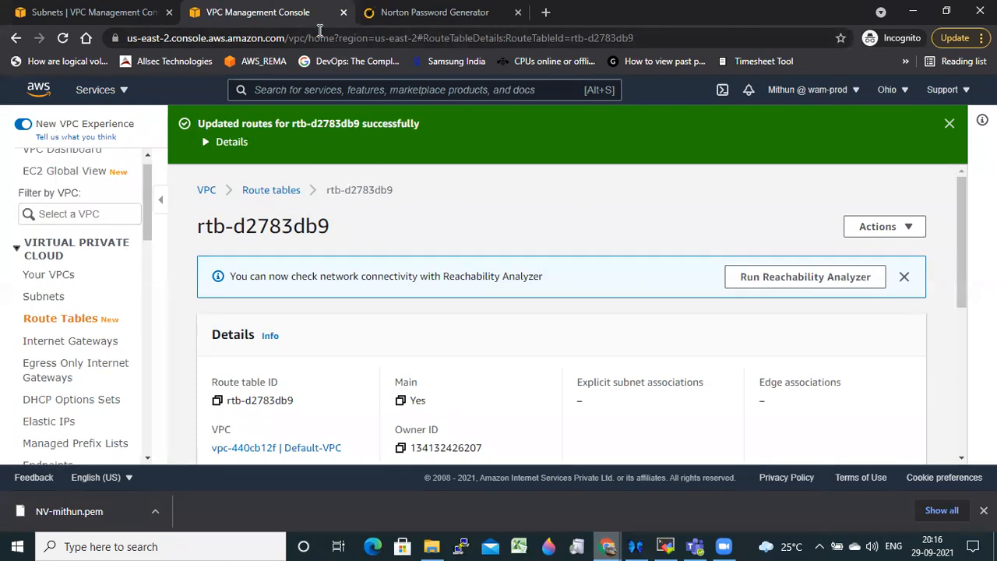
pyautogui.click(324, 99)
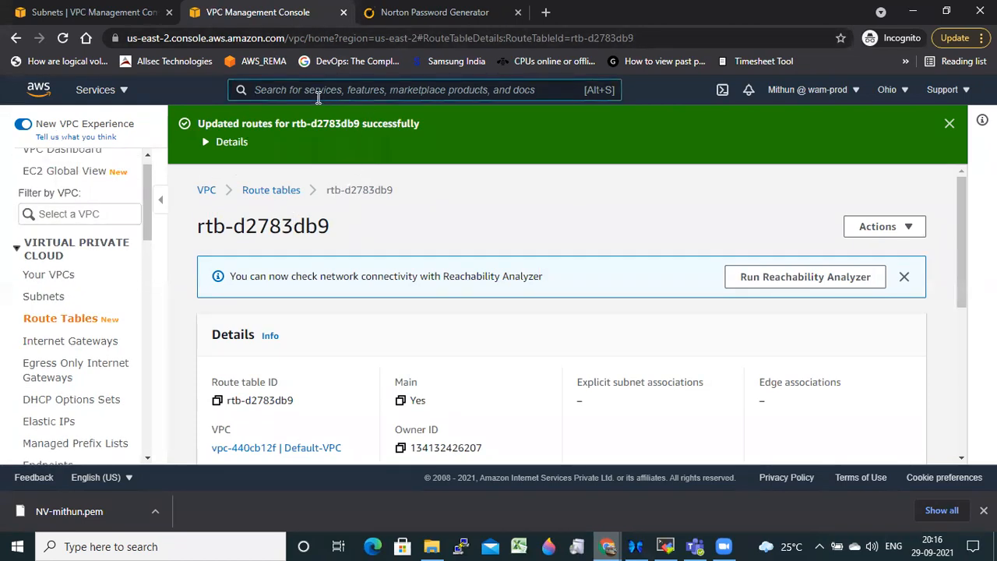
pyautogui.write('ec2')
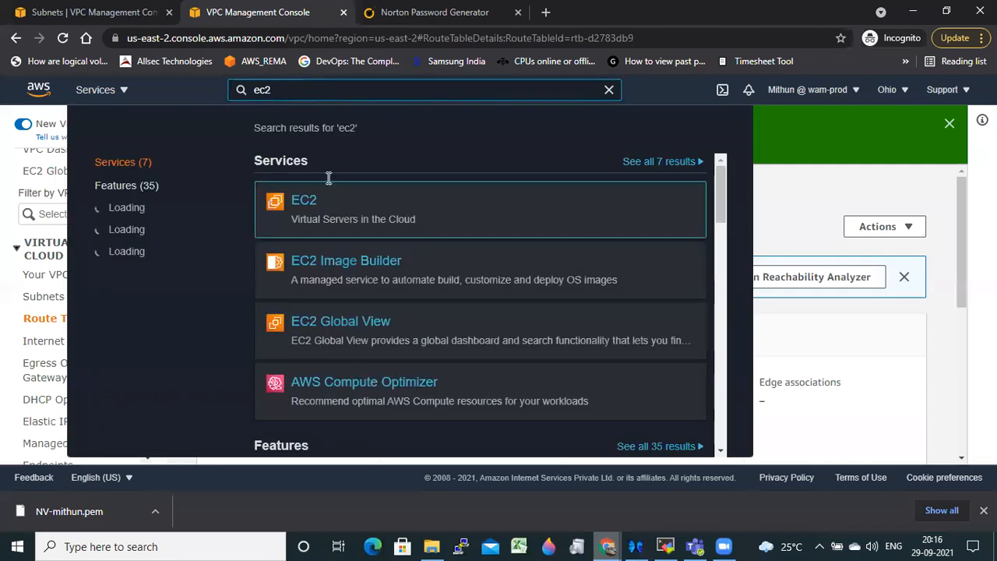
pyautogui.click(304, 201)
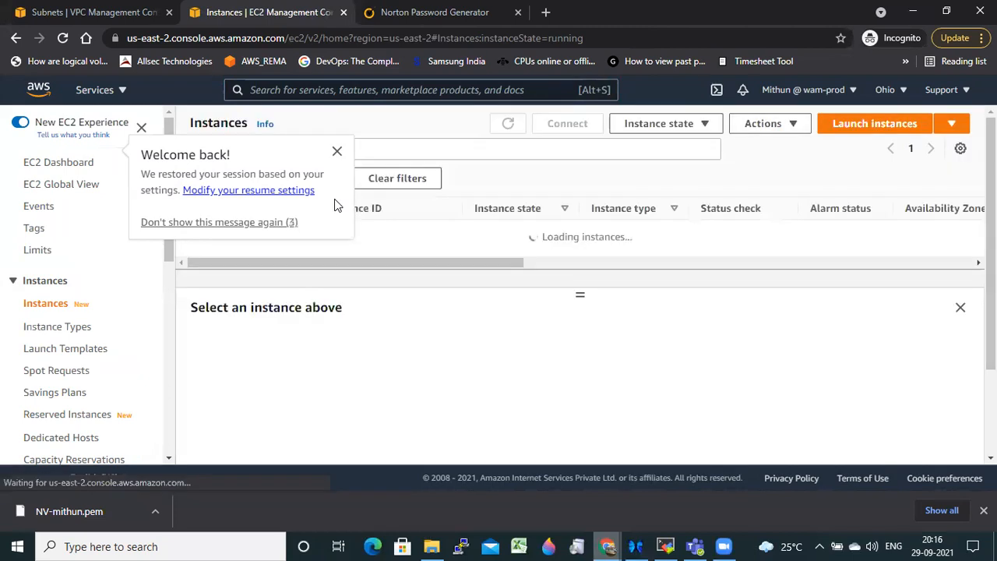
pyautogui.click(338, 154)
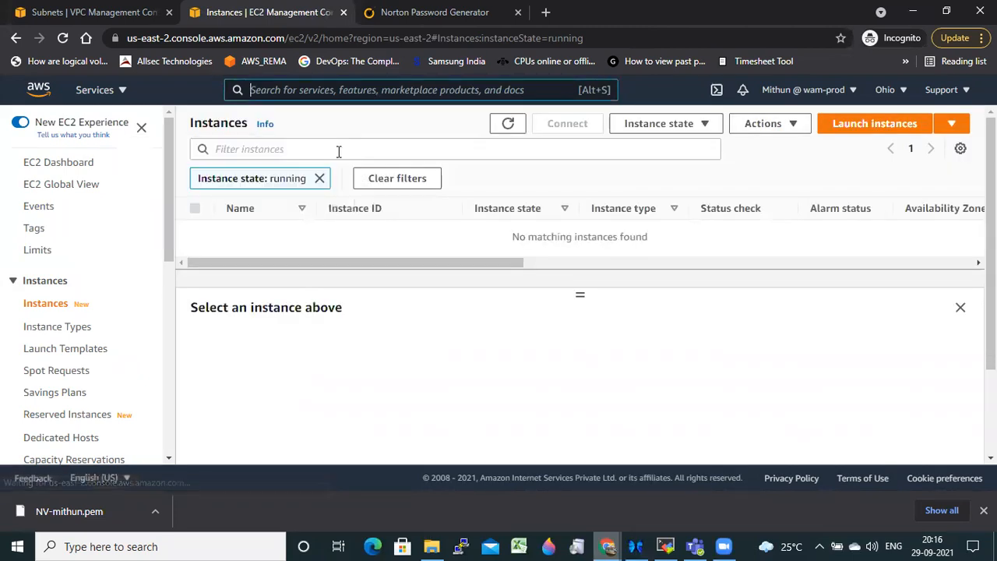
# - Start launching a new instance in Ohio and proceed with the t2.micro instance type
pyautogui.click(849, 127)
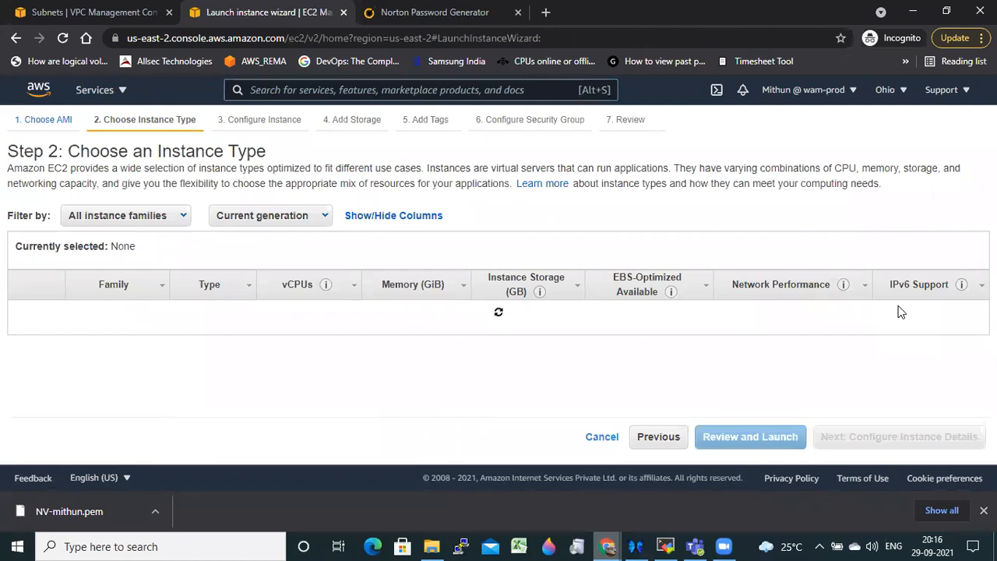
pyautogui.scroll(-3, 900, 311)
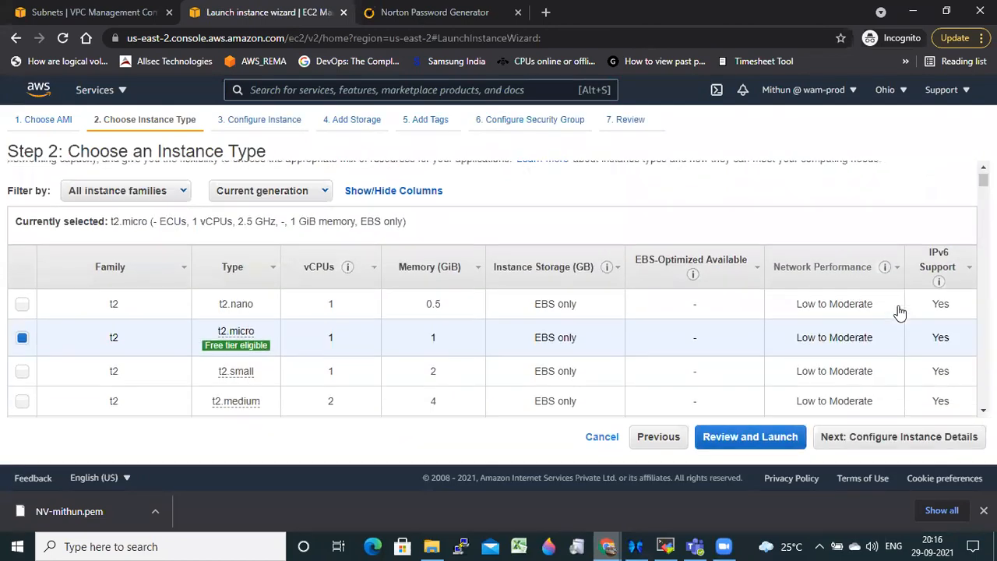
pyautogui.click(875, 444)
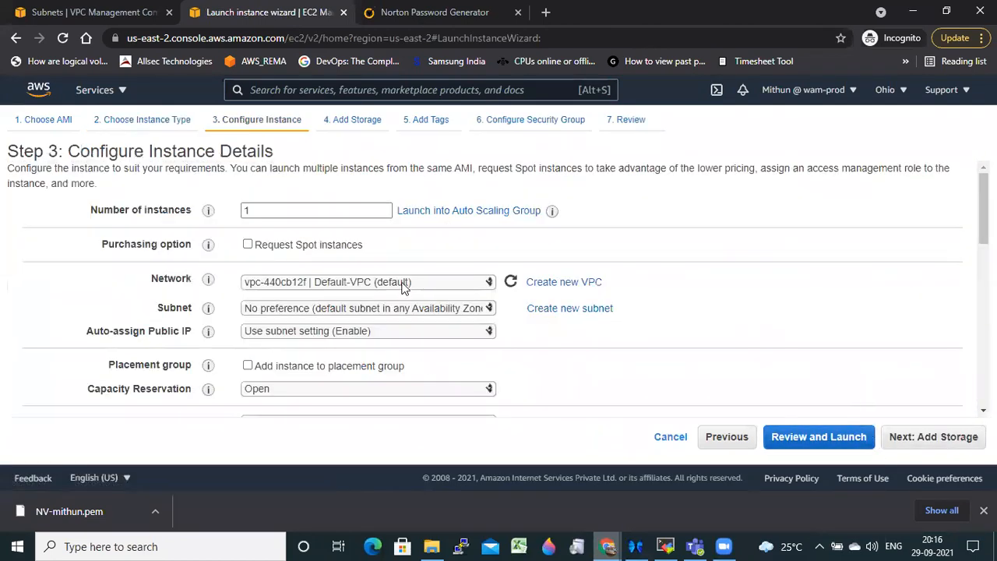
# - Place the instance in Subnet-1 of Default-VPC and proceed with the other details and storage at their defaults
pyautogui.click(409, 282)
pyautogui.click(409, 282)
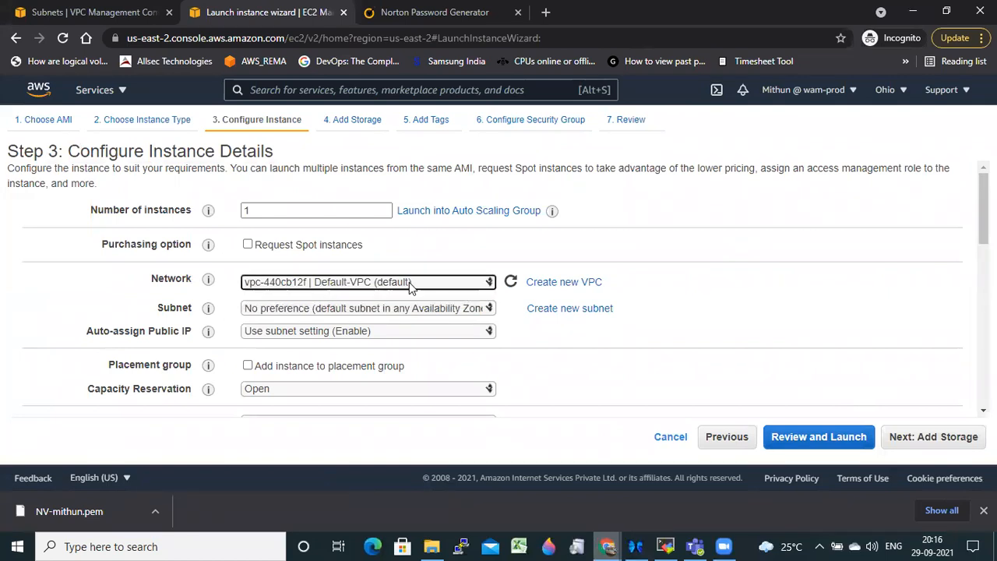
pyautogui.click(448, 308)
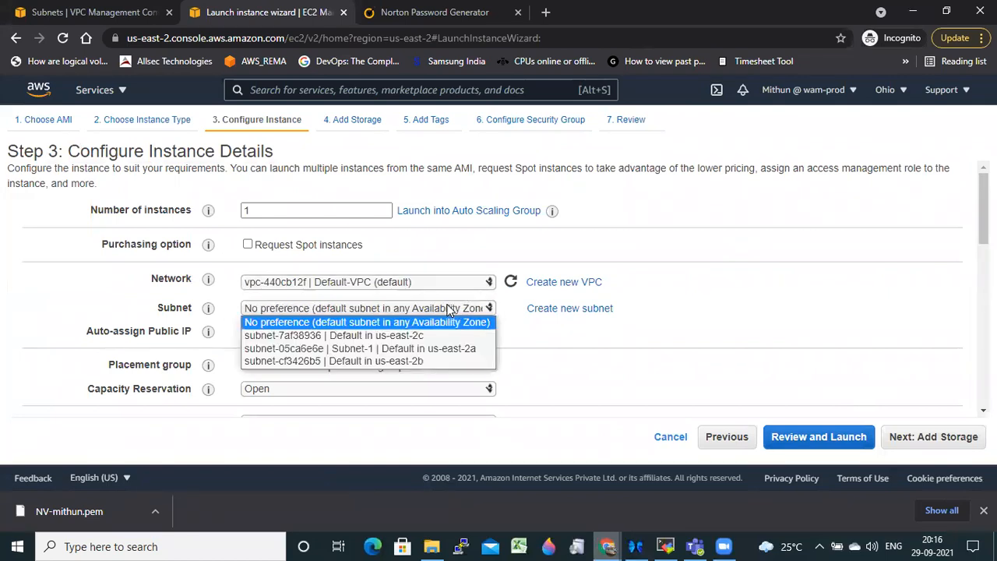
pyautogui.click(446, 350)
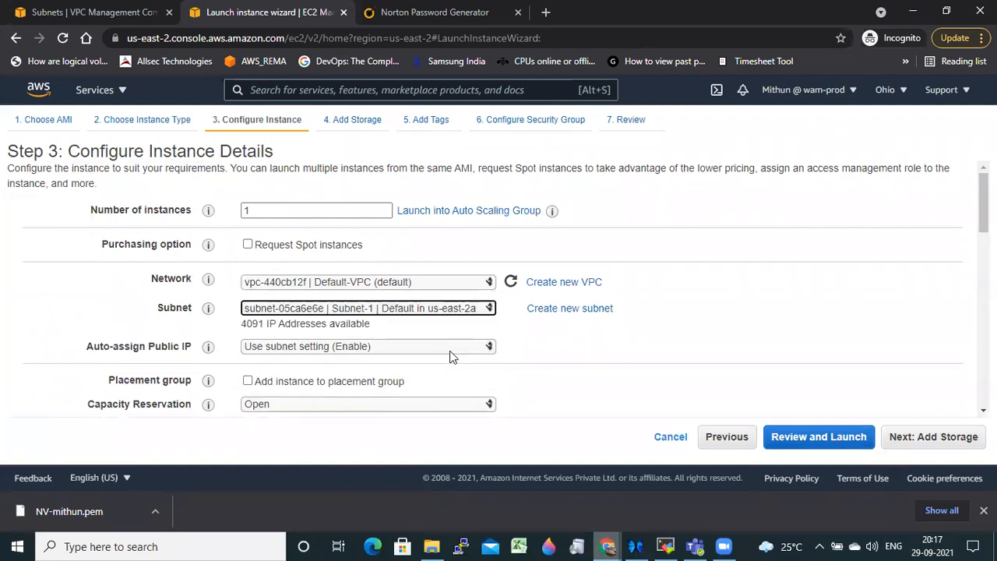
pyautogui.scroll(-5, 449, 356)
pyautogui.click(909, 438)
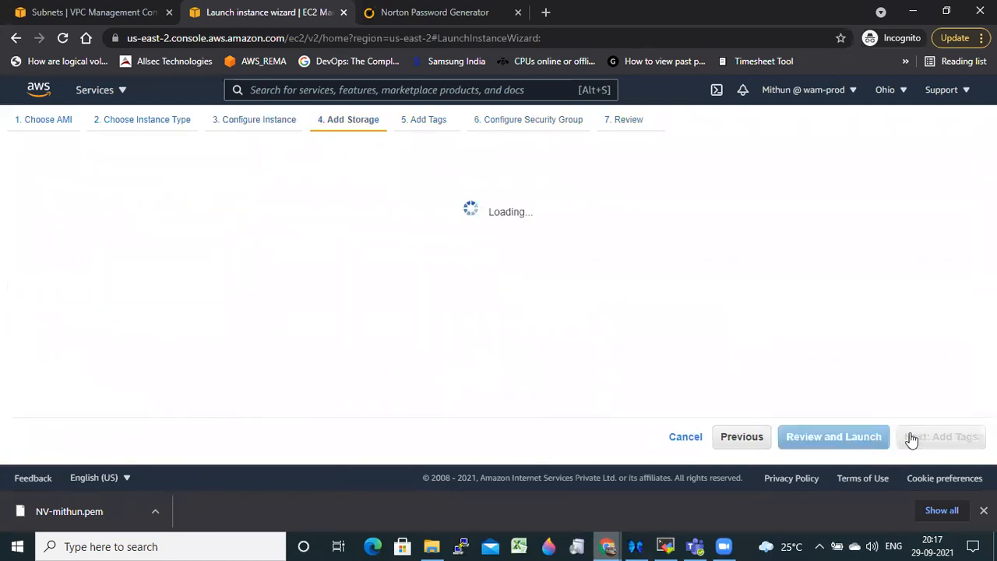
pyautogui.click(911, 439)
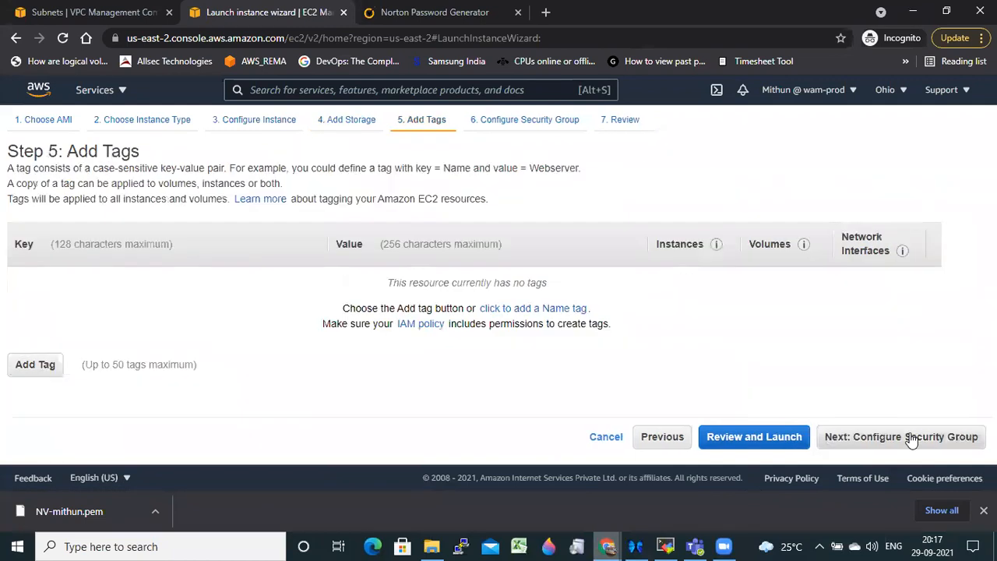
# - Add a Name tag with the value Test-server to the instance and continue to the security group settings
pyautogui.click(523, 314)
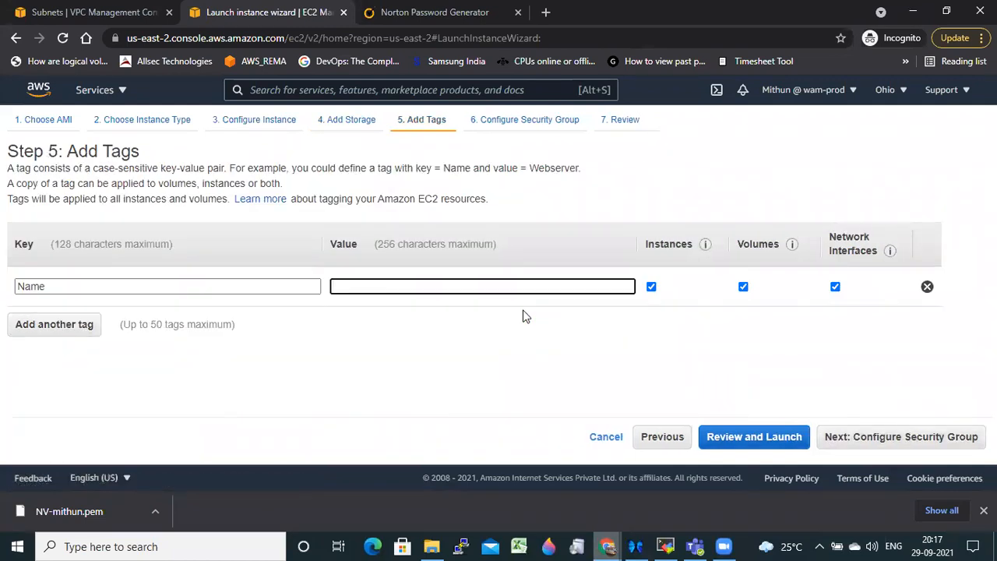
pyautogui.write('p')
pyautogui.press('BackSpace')
pyautogui.write('w')
pyautogui.press('BackSpace')
pyautogui.write('Tes')
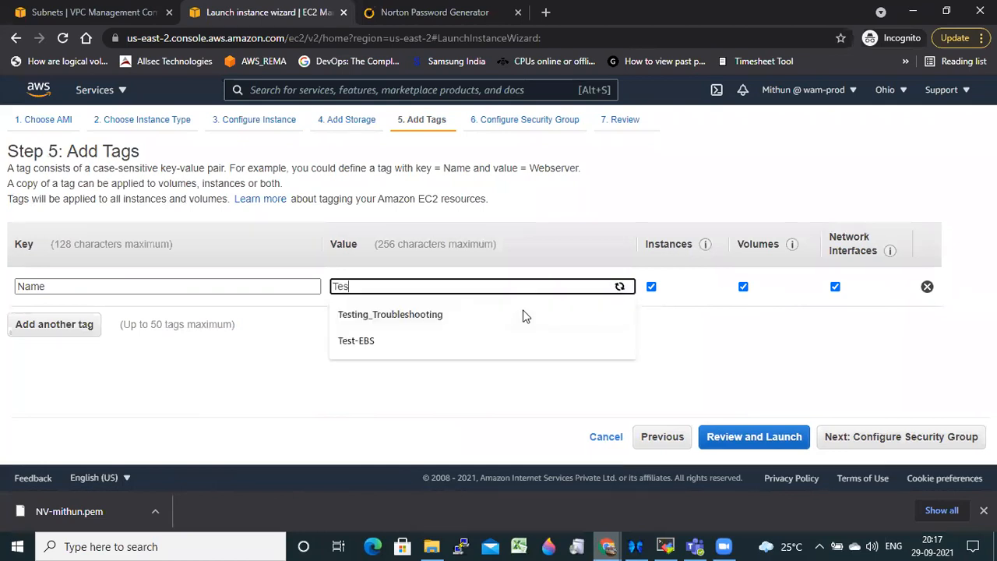
pyautogui.write('t-server')
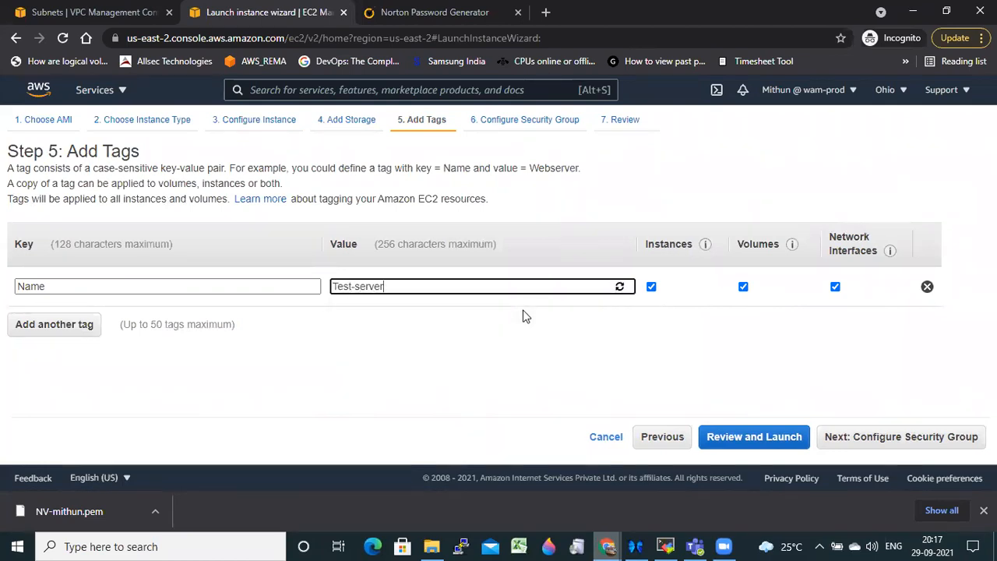
pyautogui.click(942, 438)
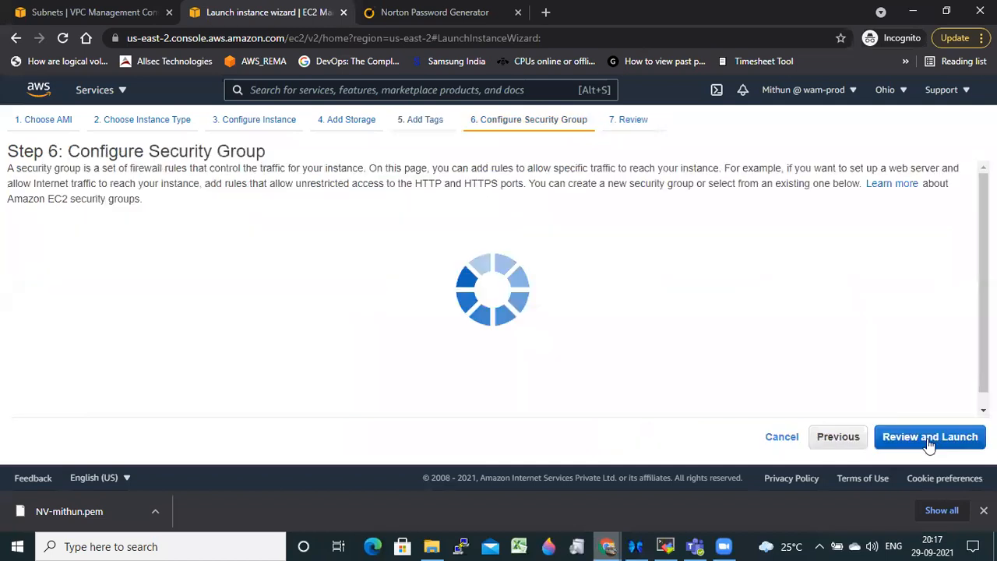
# - Assign the existing security group launch-wizard-1 instead of the default one and check its inbound rules
pyautogui.click(232, 241)
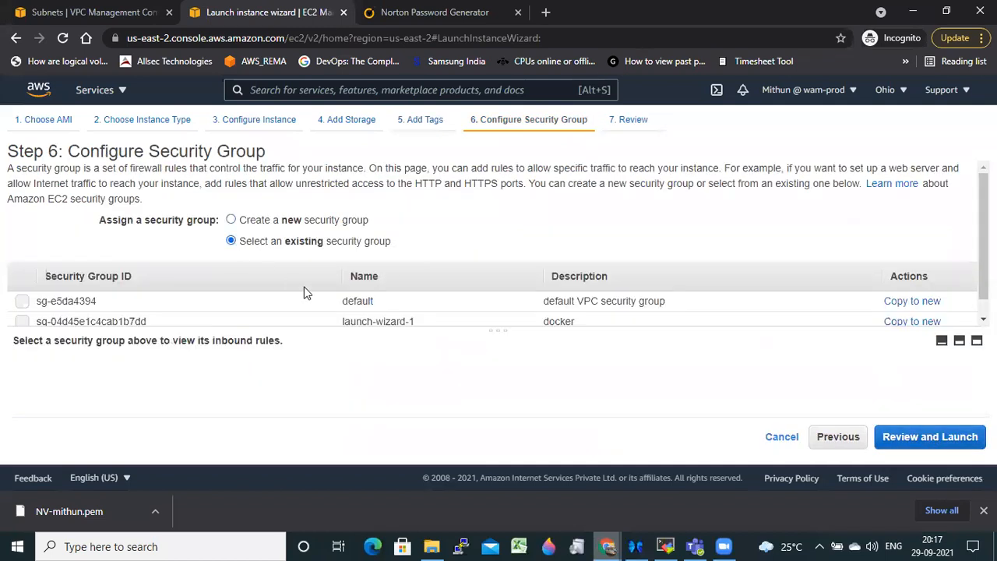
pyautogui.click(21, 302)
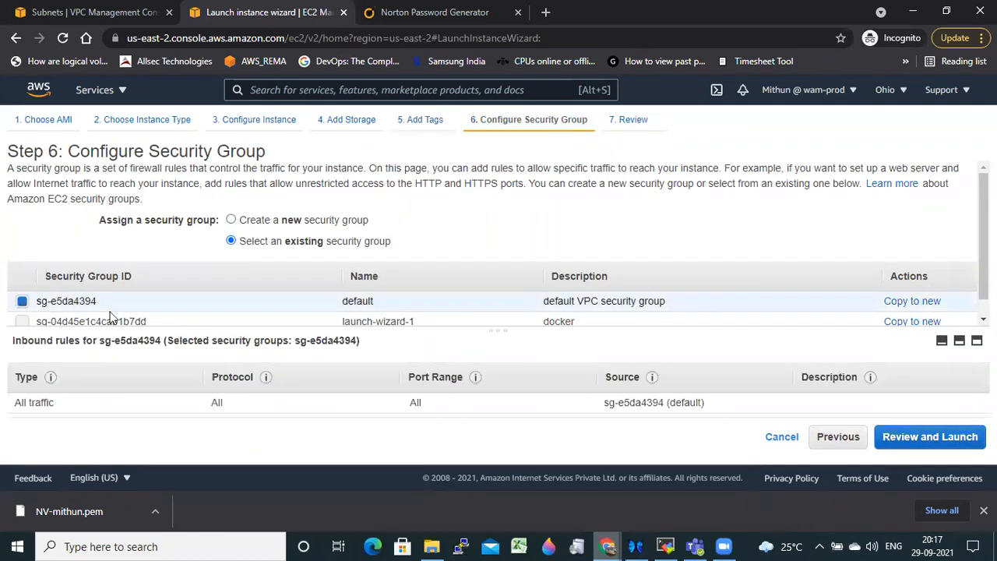
pyautogui.scroll(-1, 131, 315)
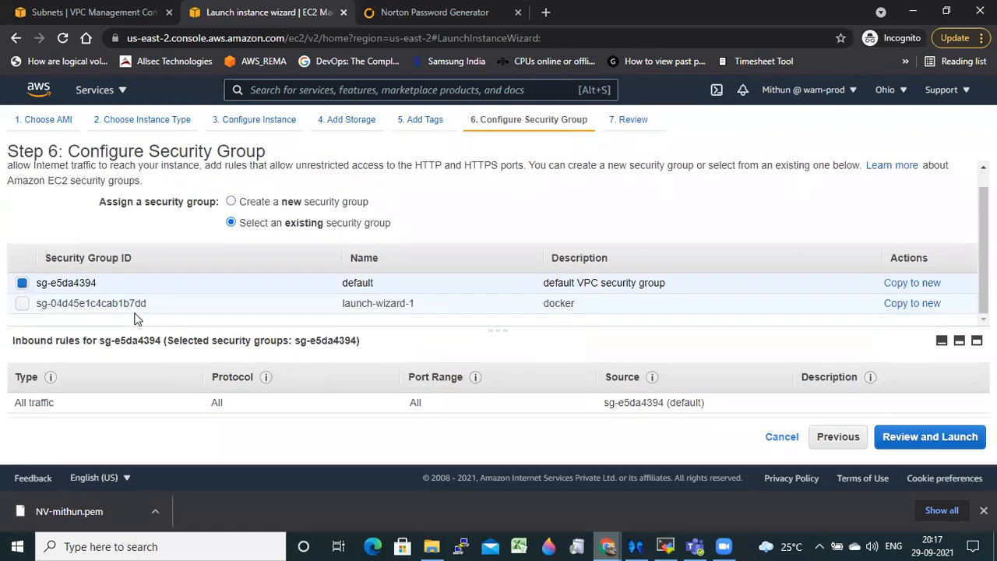
pyautogui.click(23, 303)
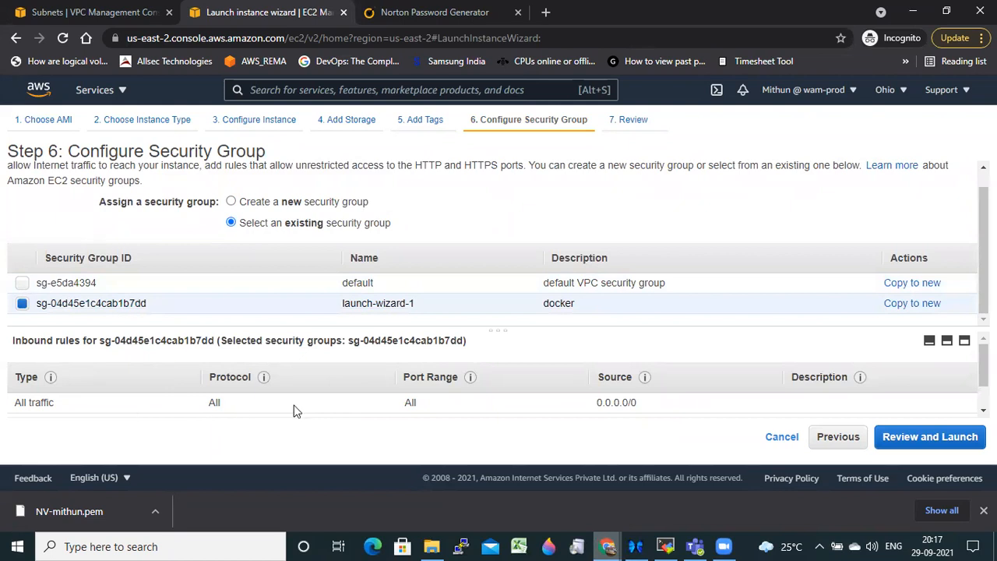
pyautogui.scroll(-1, 637, 382)
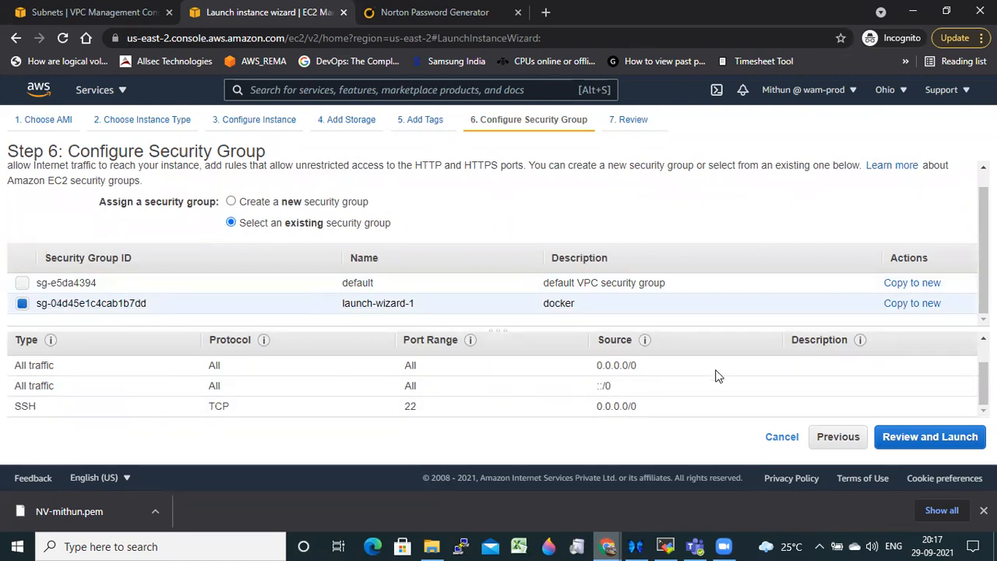
# - Create a new security group for the instance, using Allow-ony-from-NV as both its name and its description
pyautogui.scroll(1, 103, 381)
pyautogui.scroll(1, 333, 282)
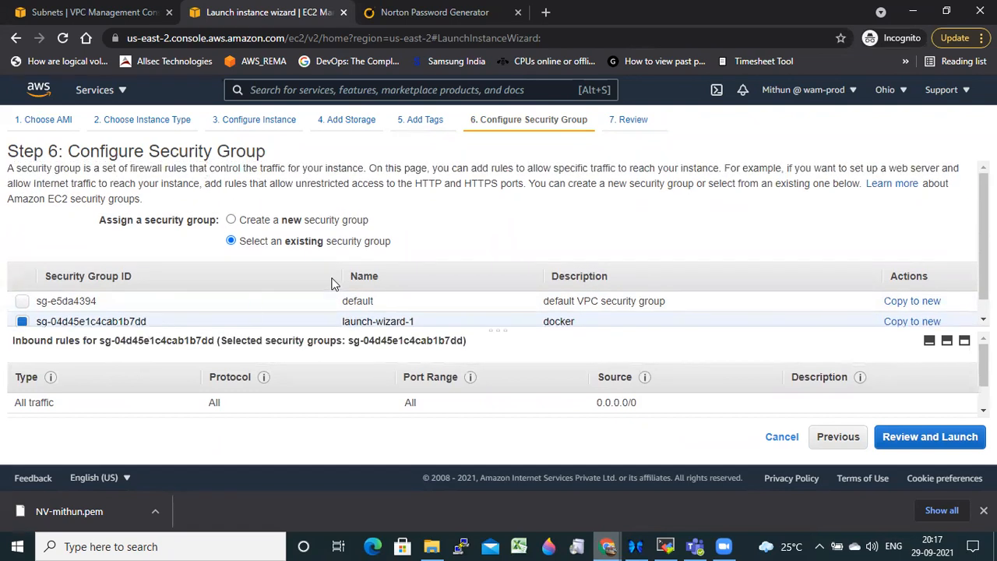
pyautogui.click(231, 221)
pyautogui.moveTo(335, 267); pyautogui.dragTo(236, 280)
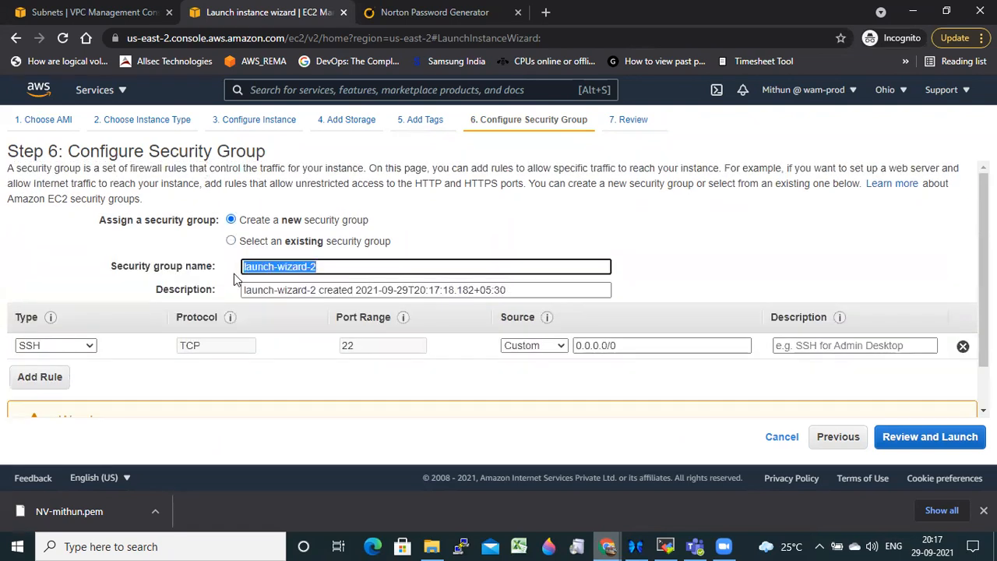
pyautogui.write('Allow')
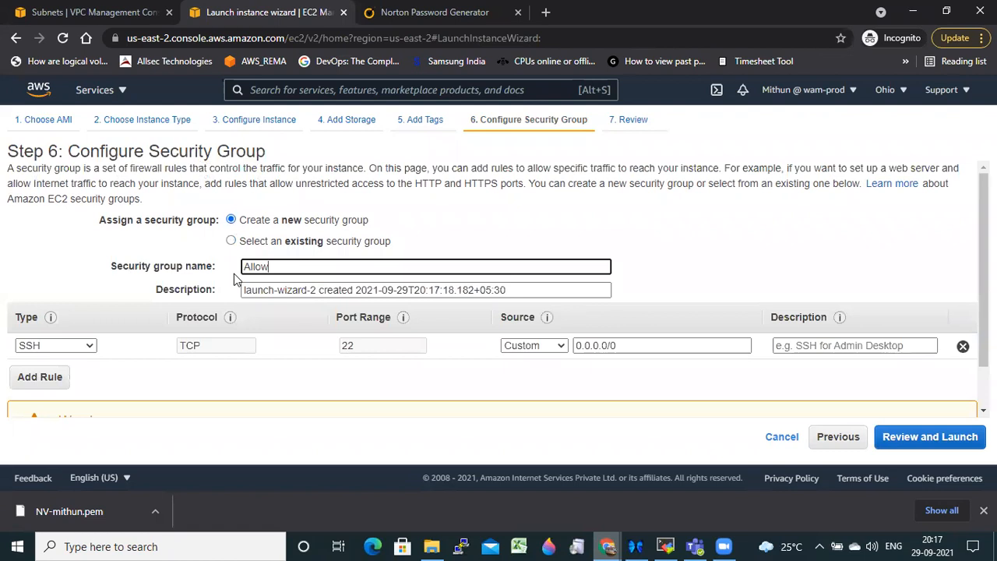
pyautogui.write('-ony-from-NV')
pyautogui.hotkey('ctrl', 'a')
pyautogui.hotkey('ctrl', 'c')
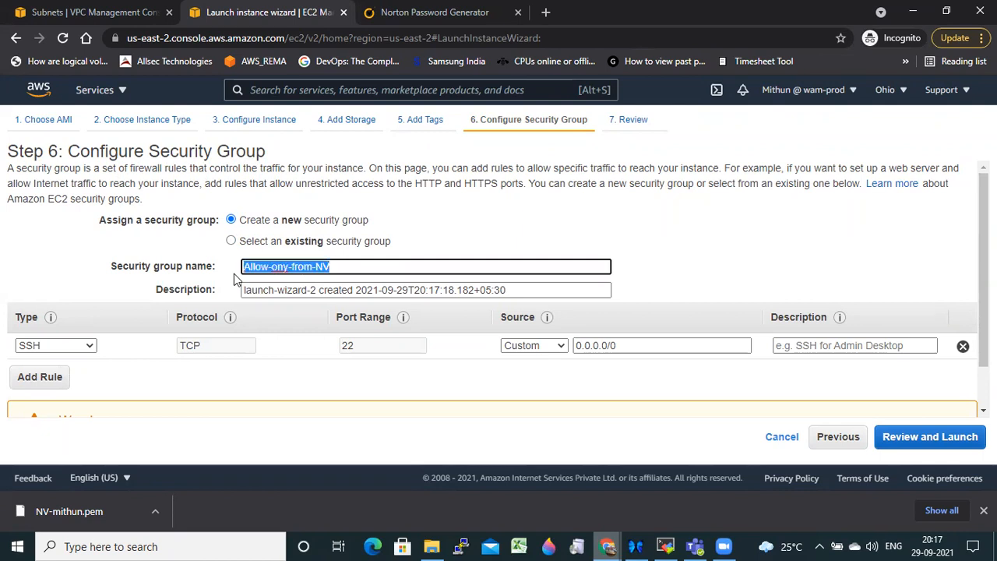
pyautogui.doubleClick(343, 290)
pyautogui.hotkey('ctrl', 'a')
pyautogui.hotkey('ctrl', 'v')
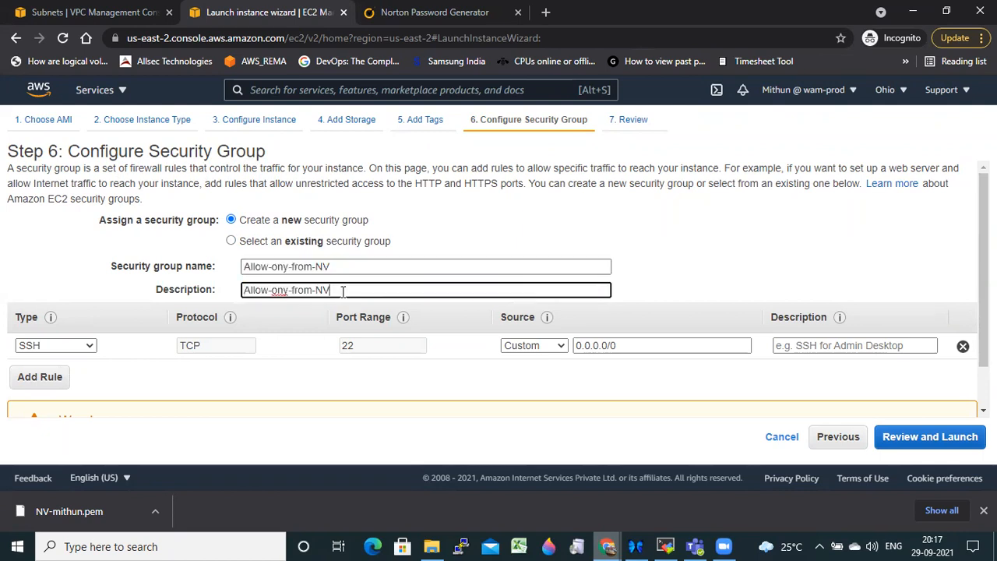
# - Restrict the SSH rule's source to 192.168.0.0/24 and proceed to the launch review
pyautogui.click(575, 346)
pyautogui.write('192.168')
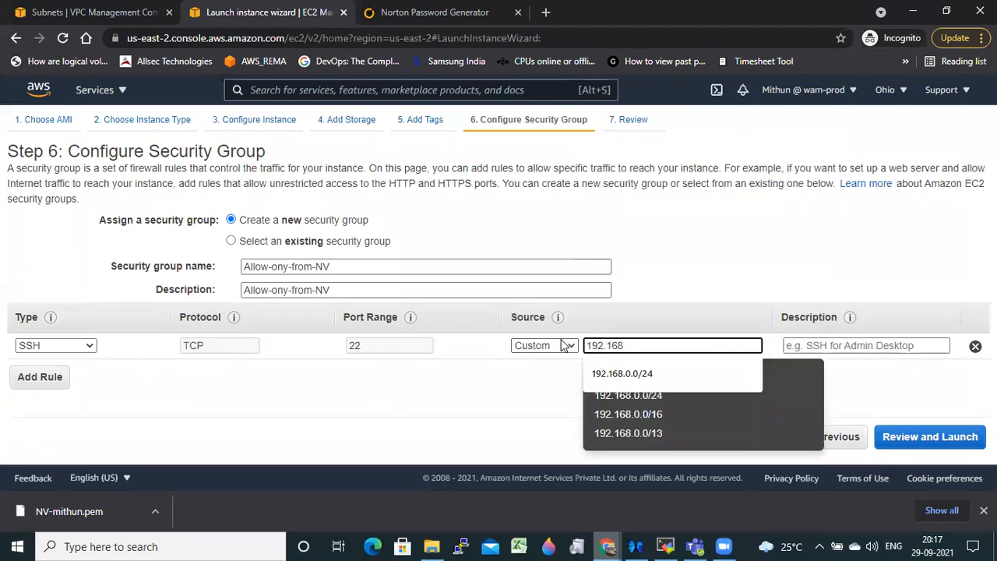
pyautogui.click(652, 366)
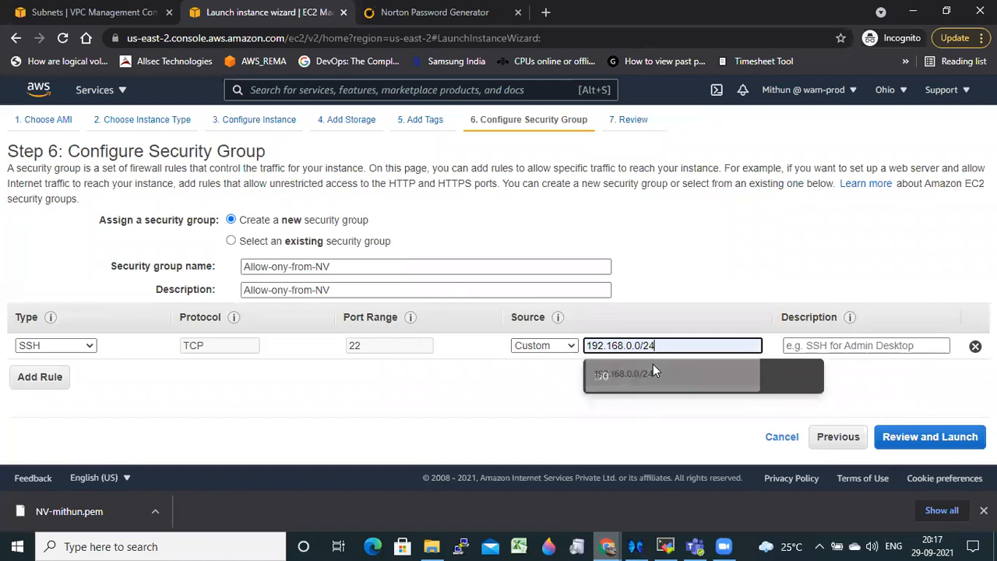
pyautogui.click(682, 415)
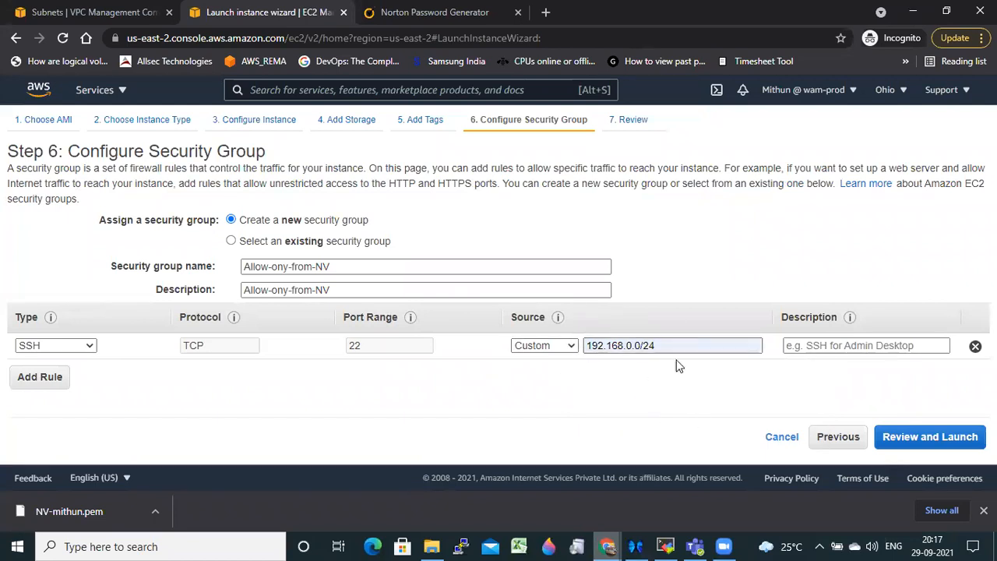
pyautogui.click(930, 438)
pyautogui.scroll(-5, 861, 333)
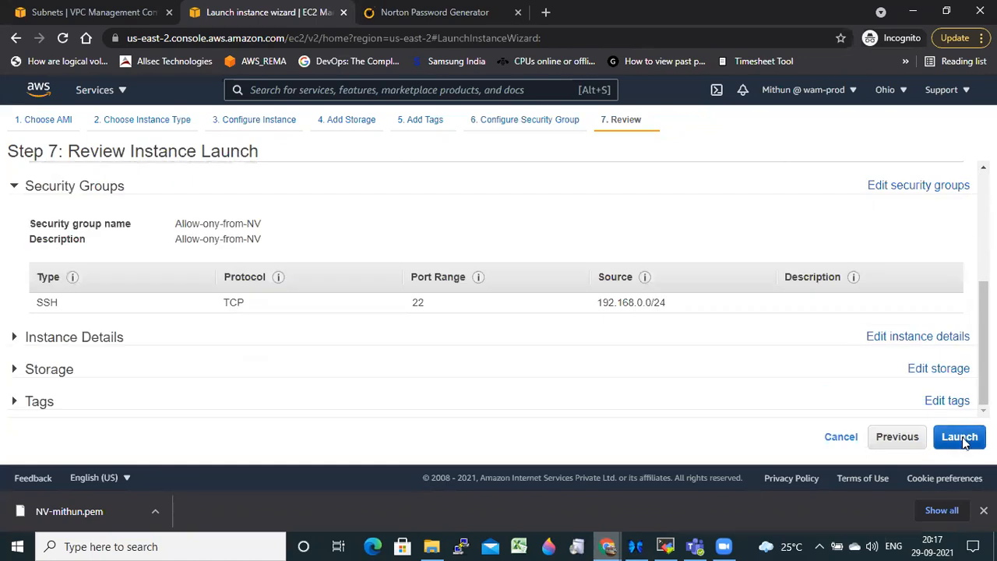
# - Proceed with the launch, create a new RSA key pair named ohio-kp and download it
pyautogui.click(962, 438)
pyautogui.click(397, 336)
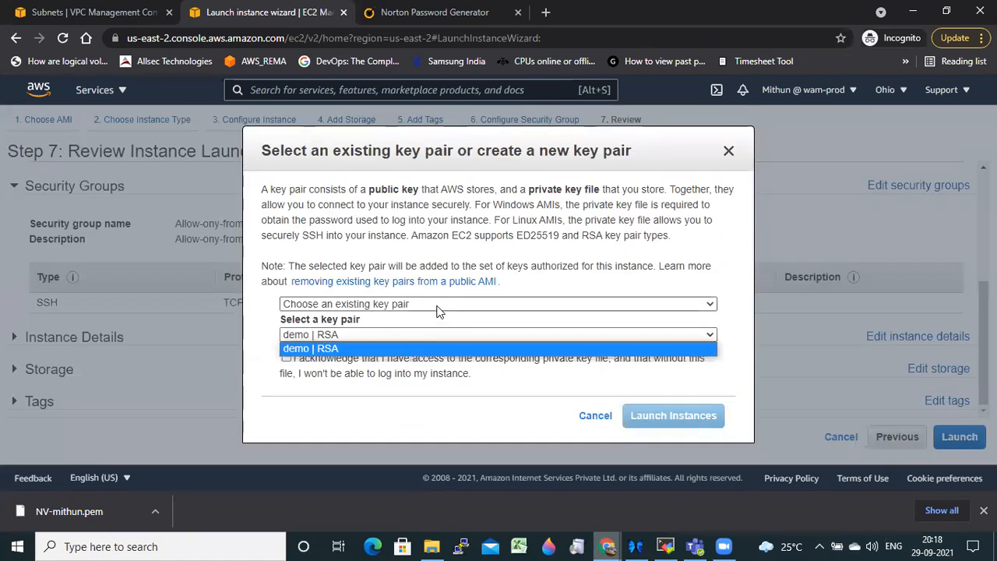
pyautogui.click(438, 304)
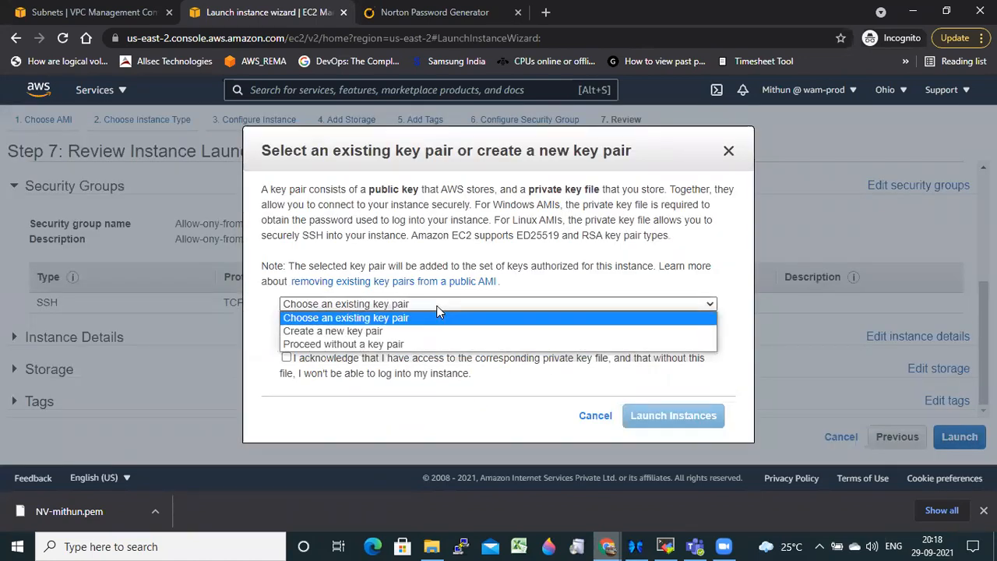
pyautogui.click(397, 335)
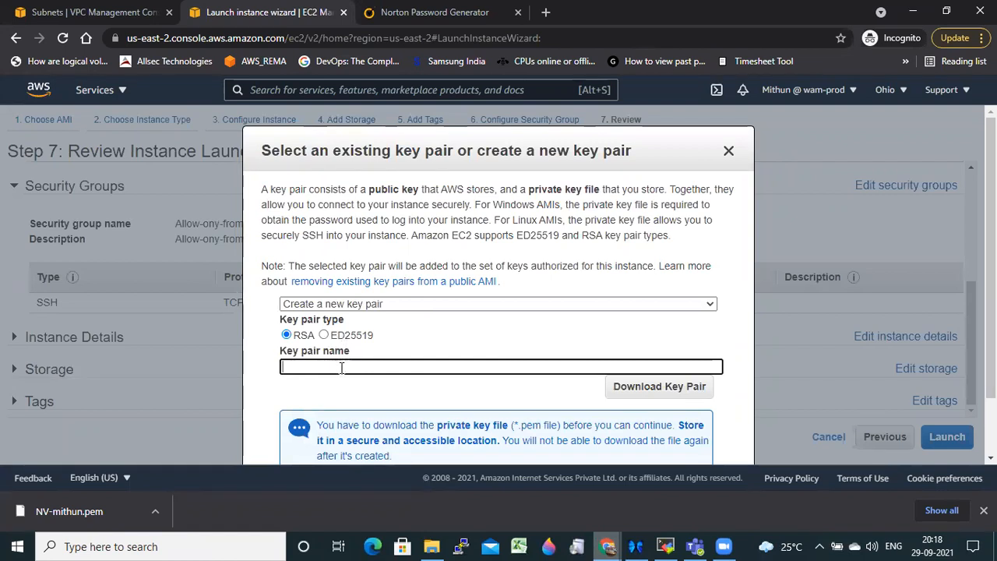
pyautogui.write('o')
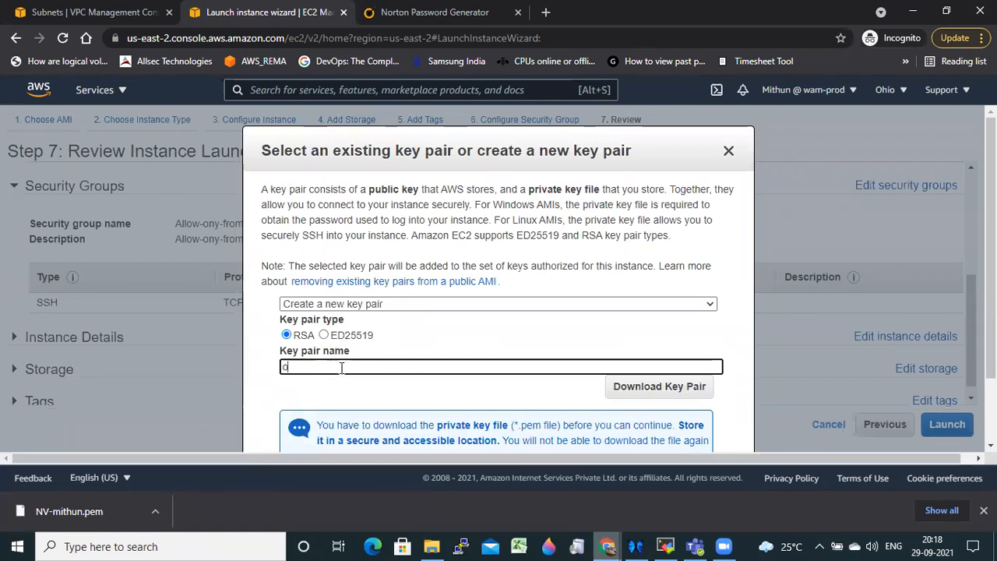
pyautogui.write('hio-kp')
pyautogui.click(633, 396)
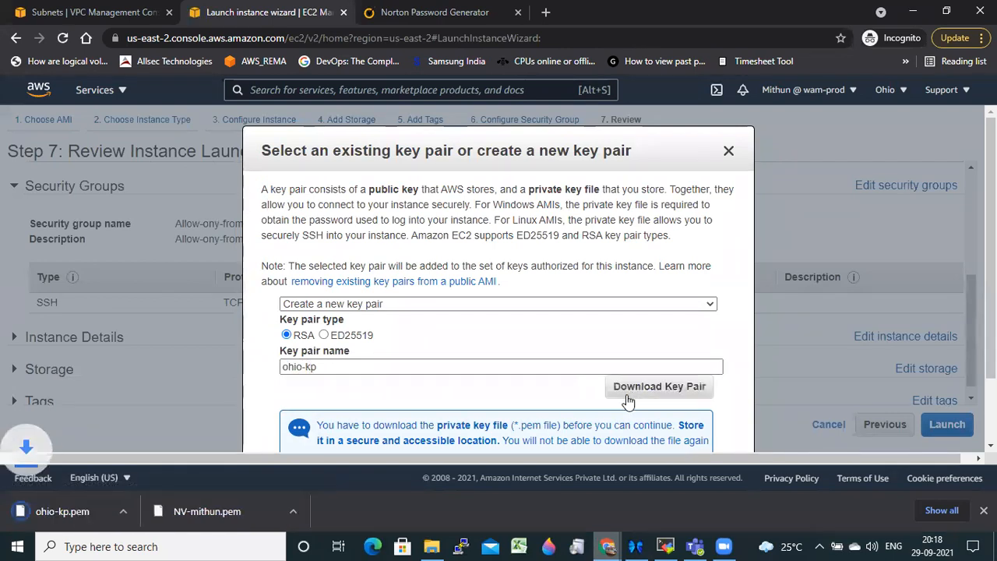
# - Launch the instance with the new ohio-kp key pair
pyautogui.scroll(-1, 930, 402)
pyautogui.scroll(-1, 745, 429)
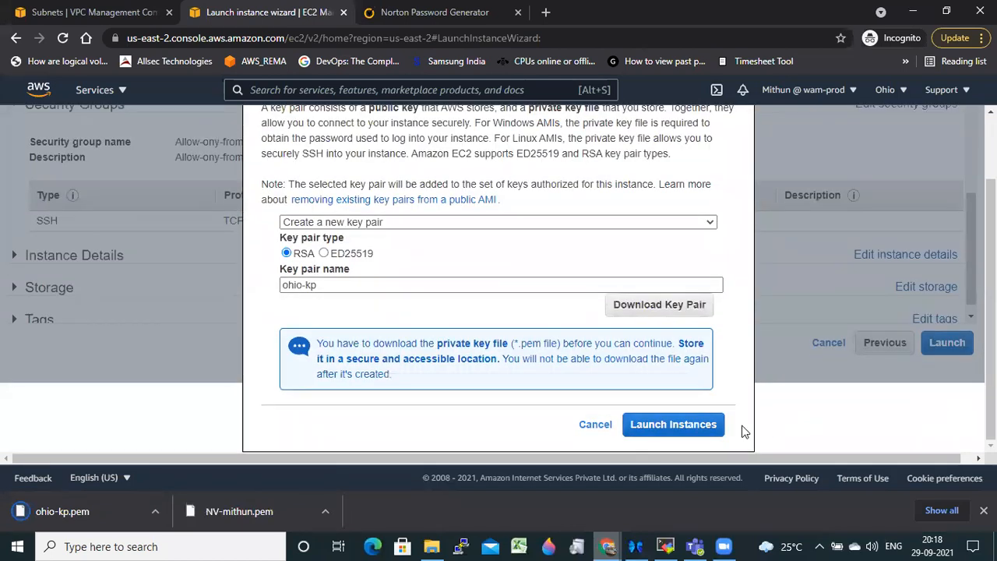
pyautogui.click(685, 430)
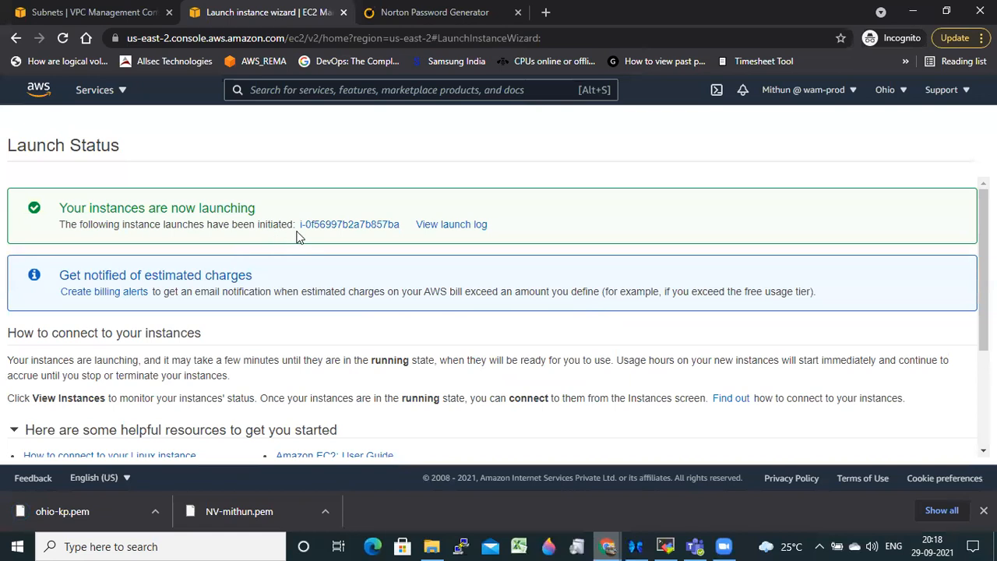
# - Open the newly launched instance in the instance list and copy Test-server's private IPv4 address
pyautogui.click(329, 224)
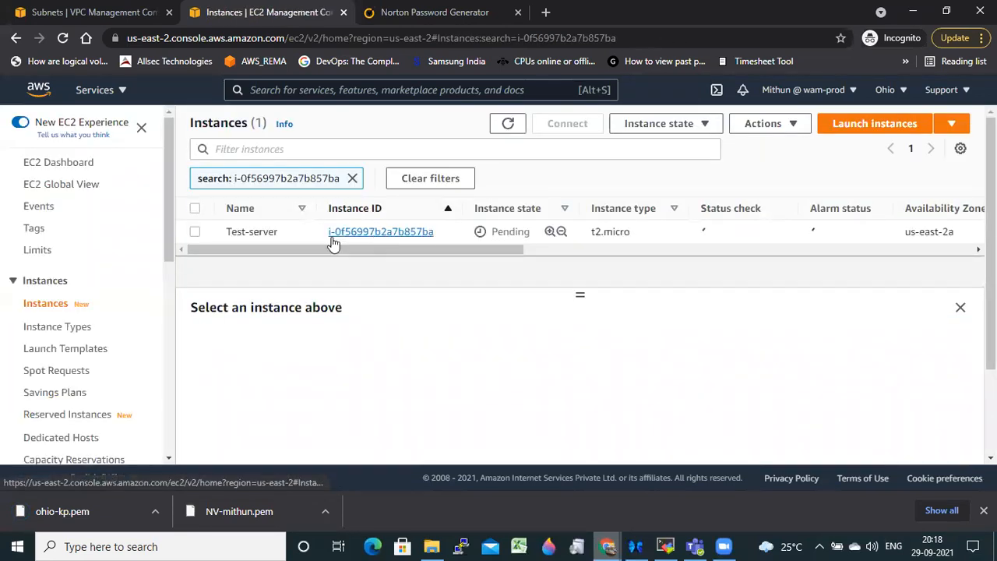
pyautogui.click(195, 232)
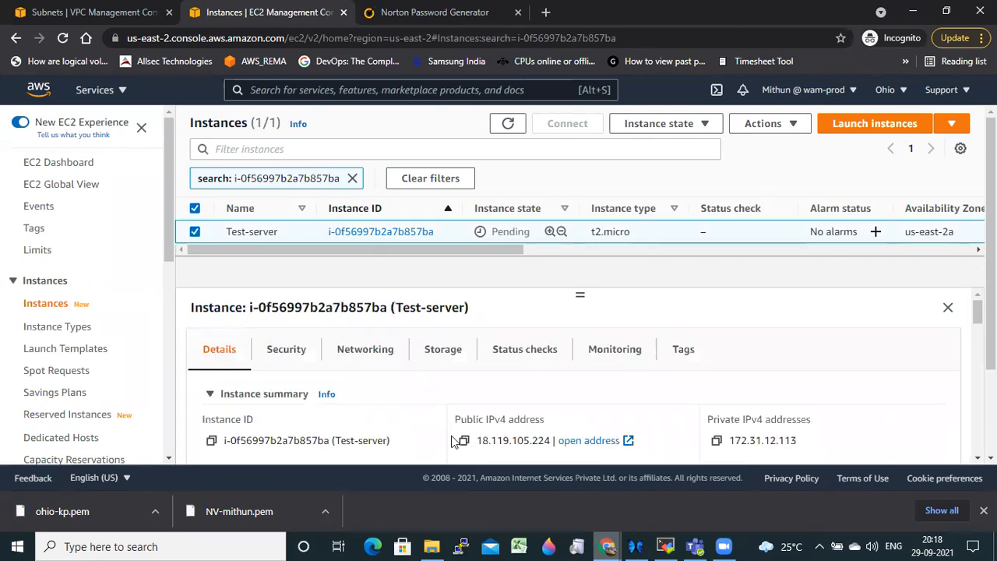
pyautogui.click(717, 441)
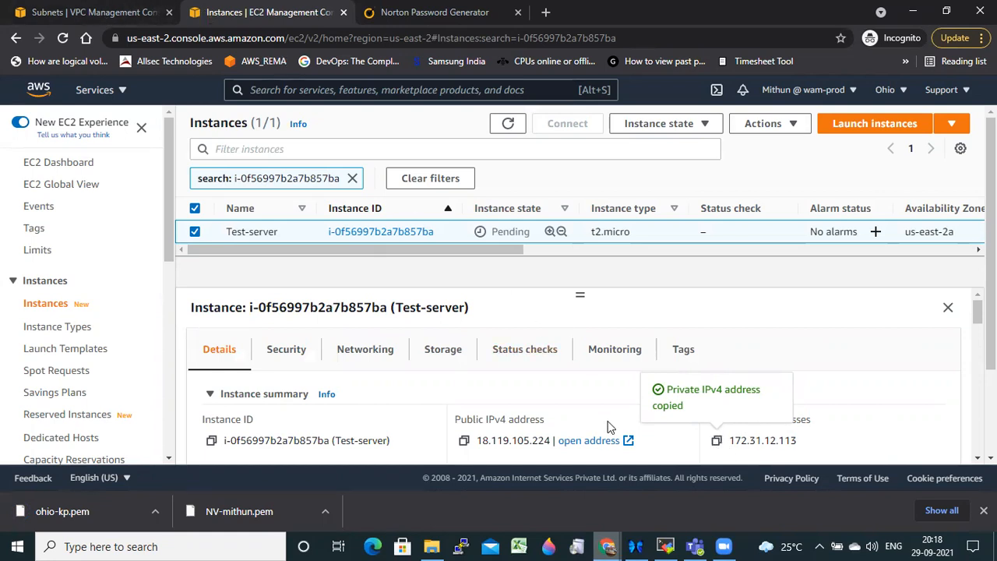
# - Switch to the MobaXterm SSH session, stop the running watch command and clear the terminal
pyautogui.moveTo(666, 544)
pyautogui.click(671, 518)
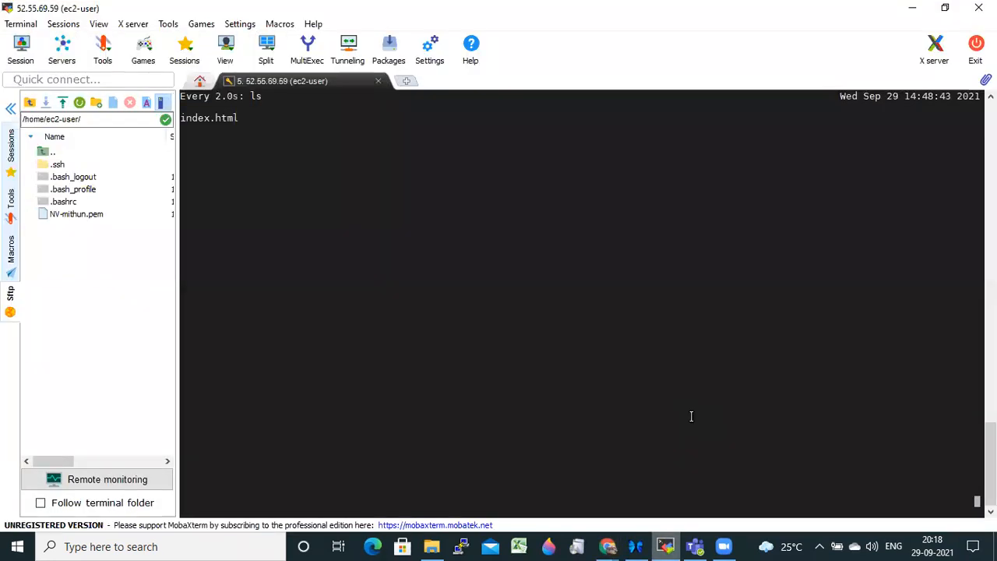
pyautogui.hotkey('ctrl', 'c')
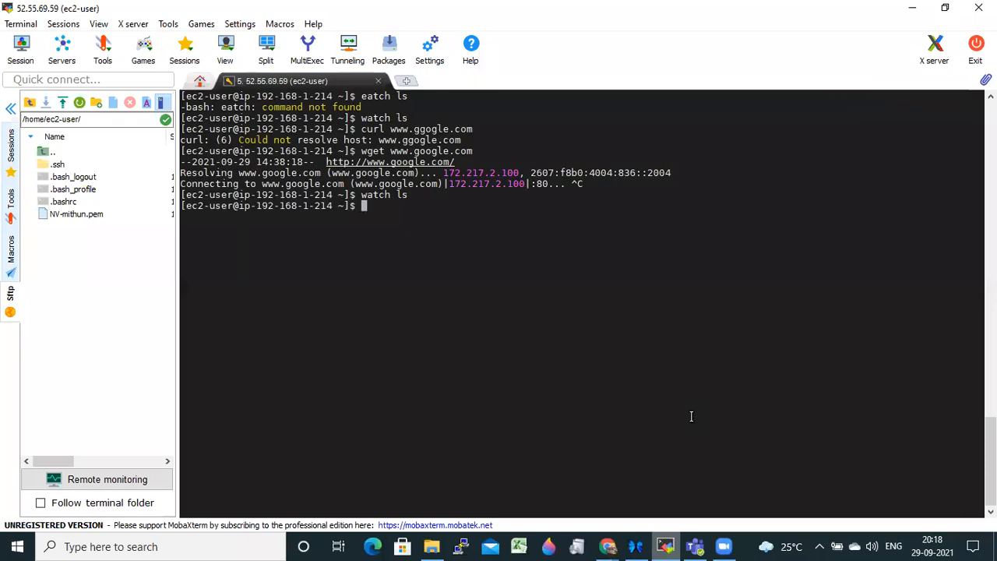
pyautogui.press('Return')
pyautogui.press('Return')
pyautogui.press('Return')
pyautogui.press('Return')
pyautogui.hotkey('ctrl', 'l')
# - Ping Test-server's private address 172.31.12.113, stop the ping, and list the local network interfaces with ip a
pyautogui.write('ping')
pyautogui.rightClick(691, 416)
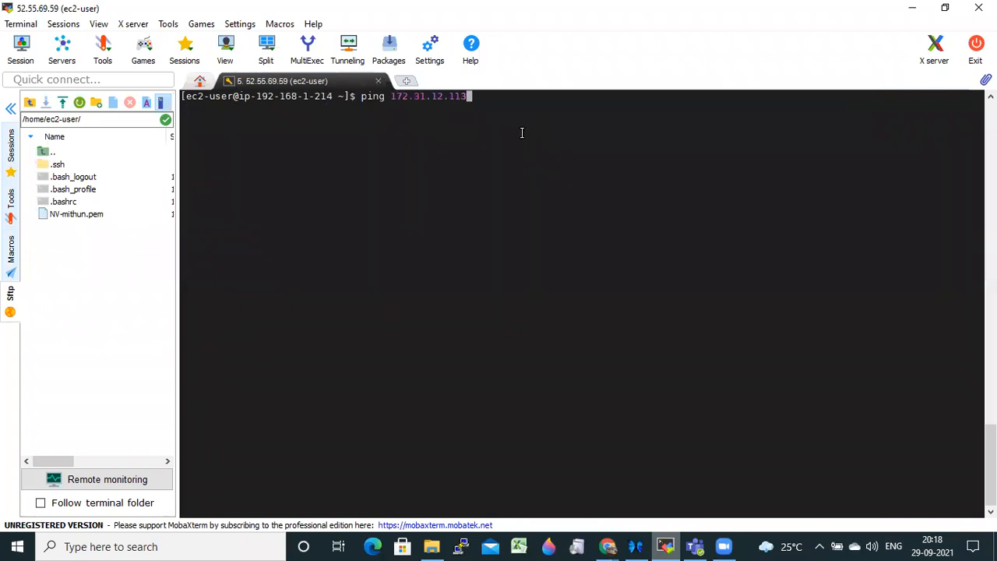
pyautogui.moveTo(337, 95); pyautogui.dragTo(257, 103)
pyautogui.click(391, 105)
pyautogui.moveTo(391, 99); pyautogui.dragTo(503, 96)
pyautogui.click(503, 97)
pyautogui.press('Return')
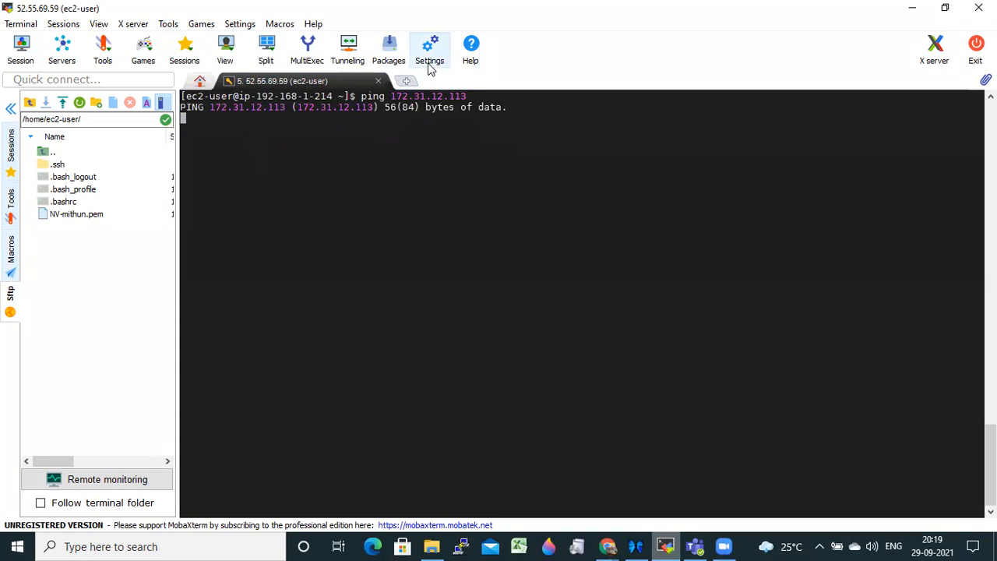
pyautogui.hotkey('ctrl', 'c')
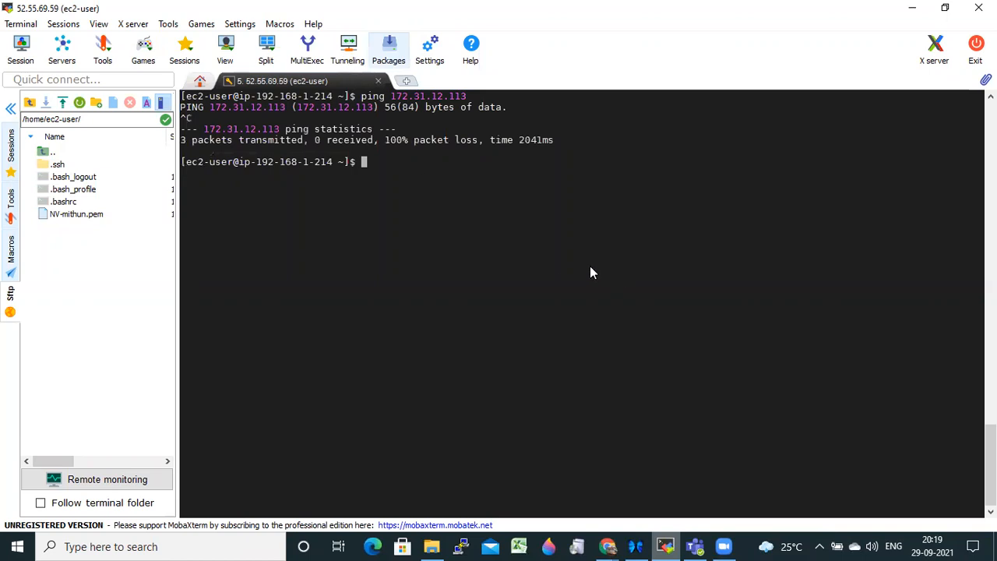
pyautogui.write('ip a')
pyautogui.press('Return')
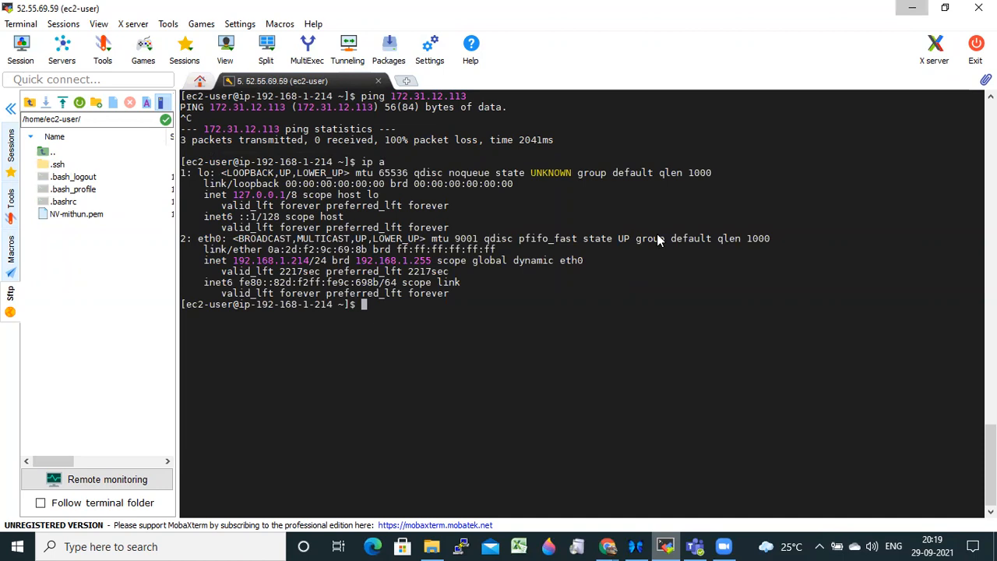
# - Switch back to the AWS console, refresh the instance list and check the security group rules of Test-server
pyautogui.click(918, 8)
pyautogui.click(493, 126)
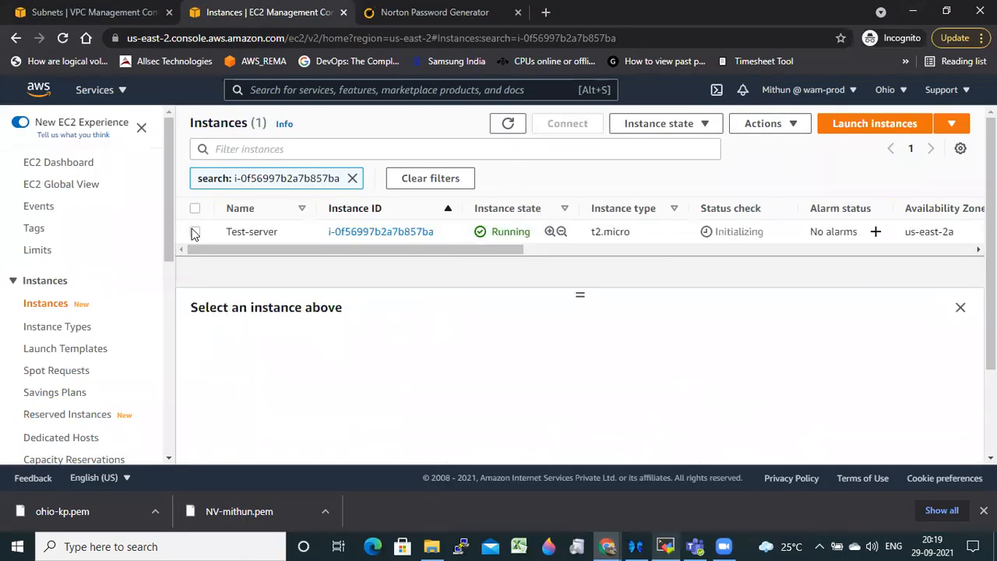
pyautogui.click(194, 232)
pyautogui.click(294, 356)
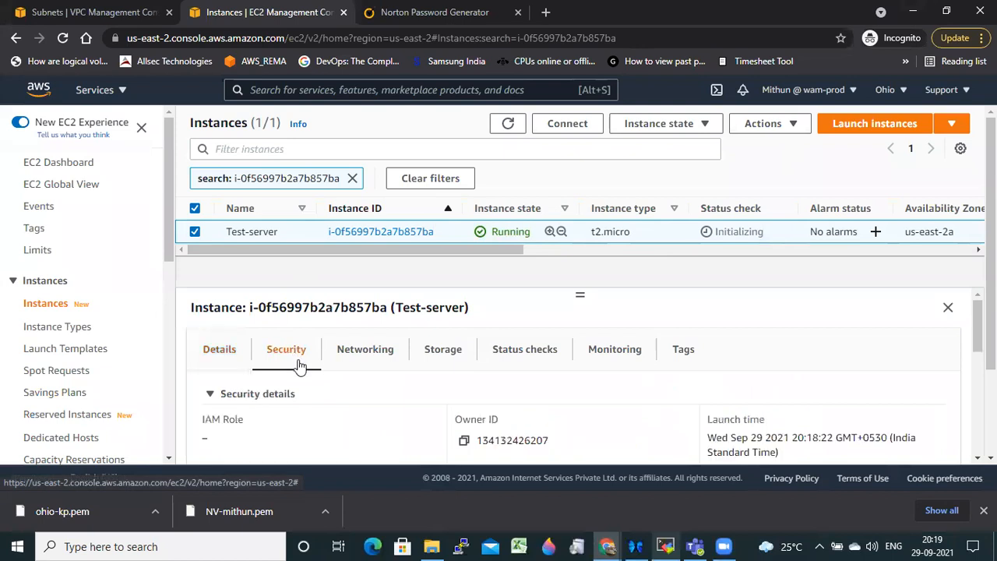
pyautogui.scroll(-2, 307, 366)
pyautogui.scroll(-3, 312, 381)
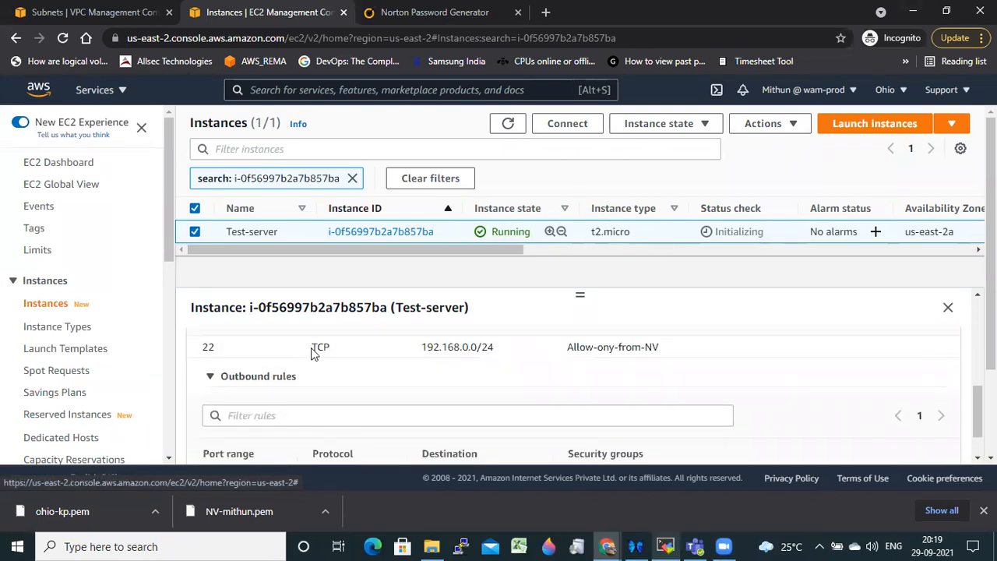
# - Return to the MobaXterm session, try telnet, try to install it with sudo yum install telnet, and cancel the installation
pyautogui.click(664, 546)
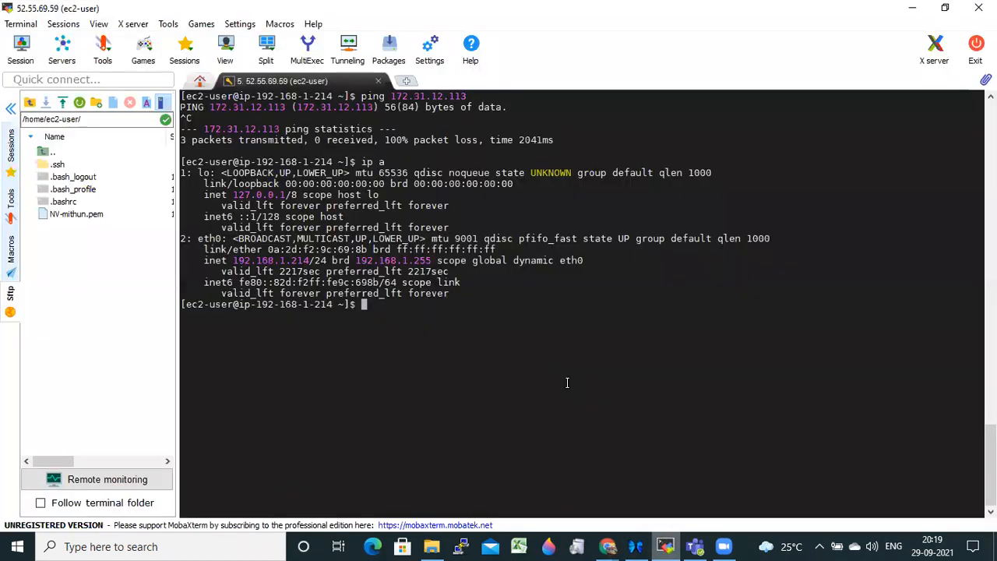
pyautogui.write('telnet')
pyautogui.press('Return')
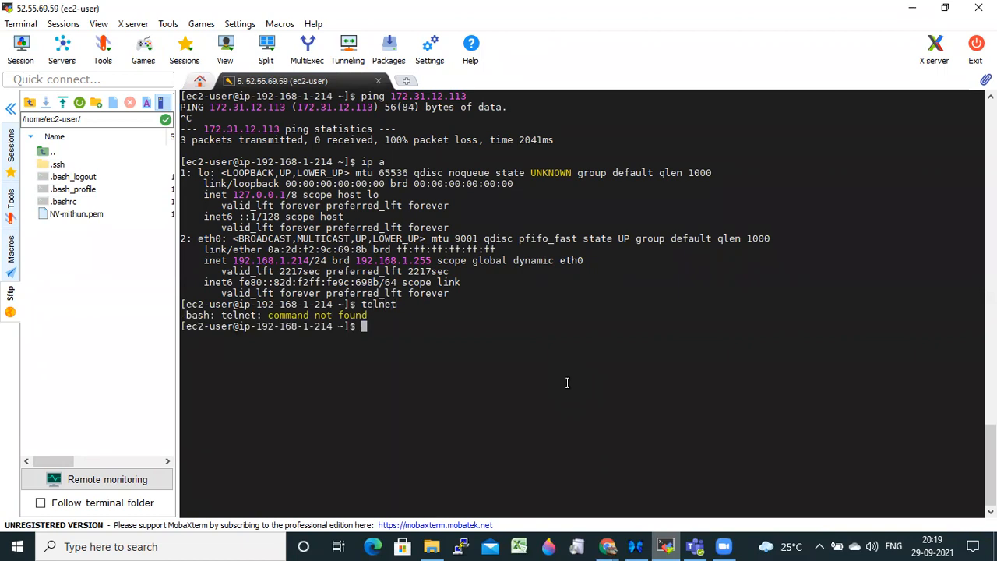
pyautogui.write('sudo yum install telnet')
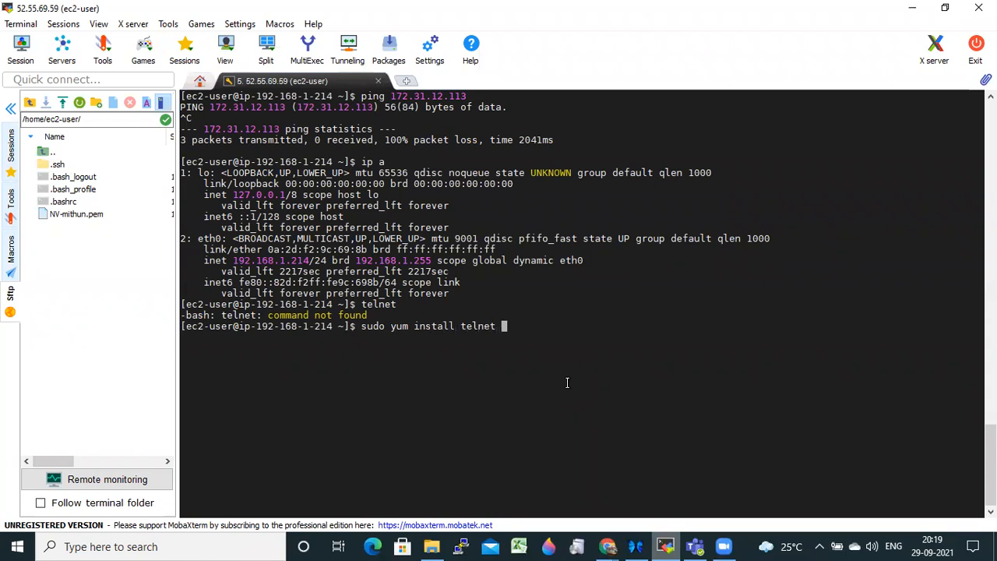
pyautogui.press('Return')
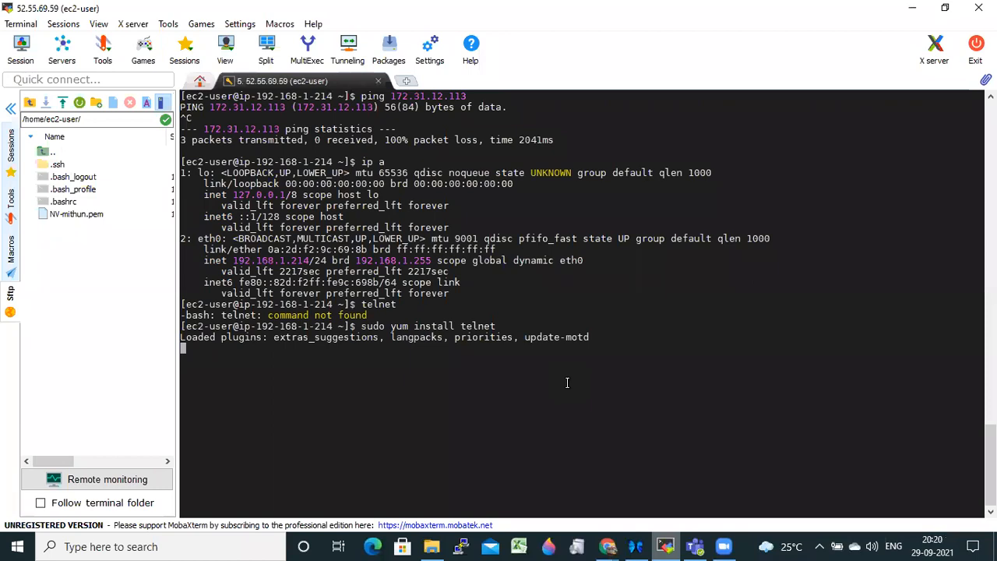
pyautogui.hotkey('ctrl', 'c')
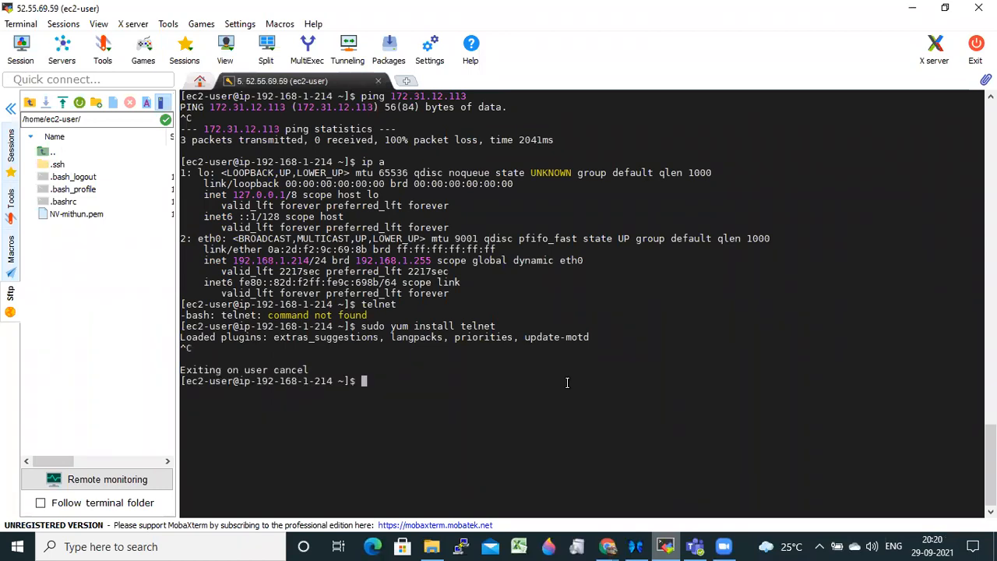
pyautogui.write('ping')
pyautogui.press('BackSpace')
pyautogui.press('BackSpace')
pyautogui.press('BackSpace')
pyautogui.press('BackSpace')
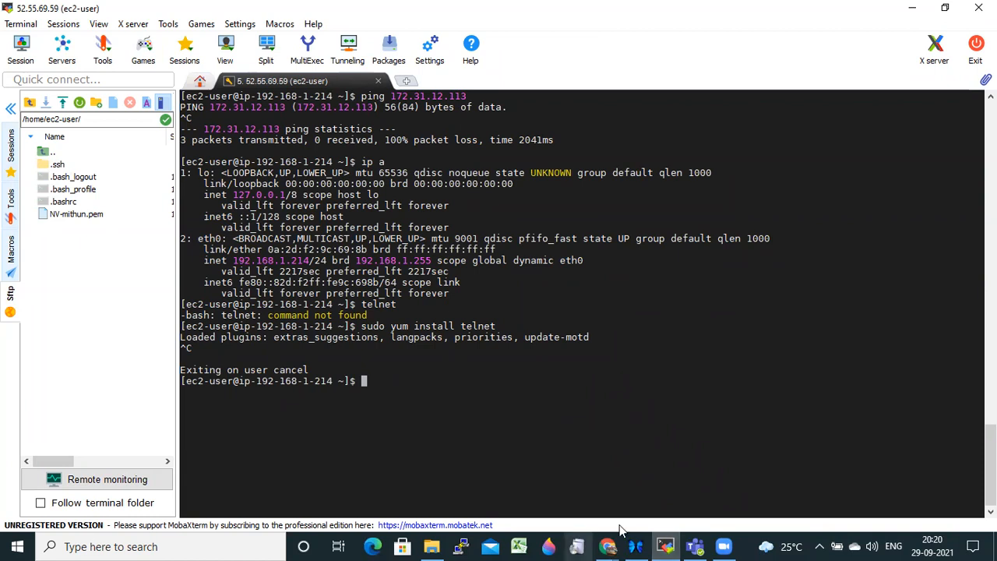
# - Upload ohio-kp.pem from the Downloads folder to /home/ec2-user/ and list the terminal's current directory
pyautogui.click(61, 103)
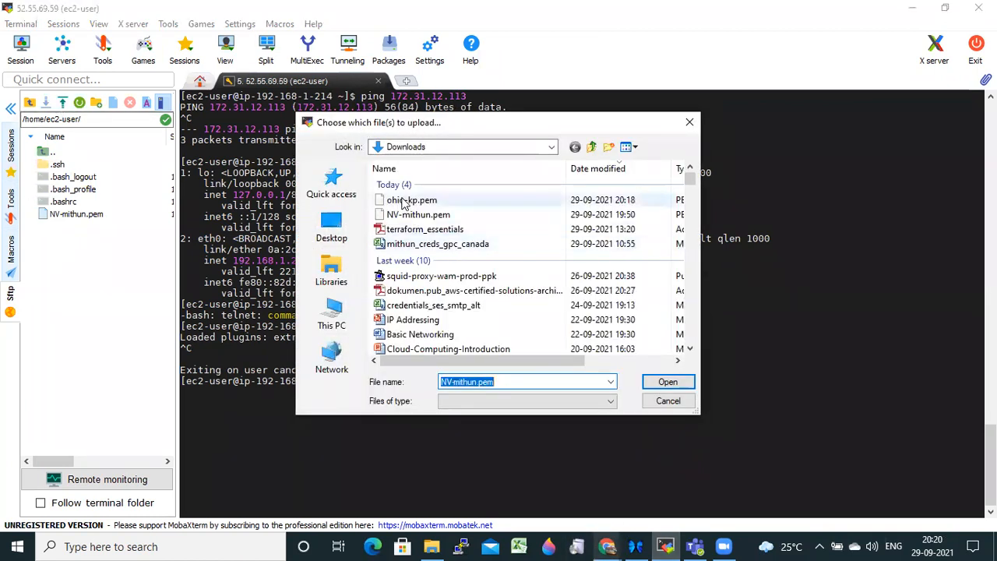
pyautogui.doubleClick(400, 200)
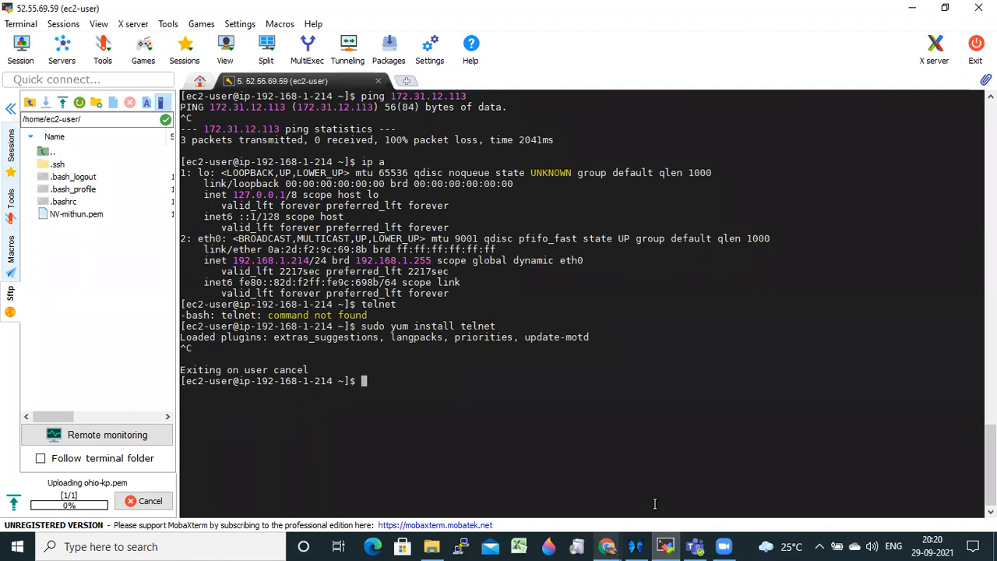
pyautogui.write('ls')
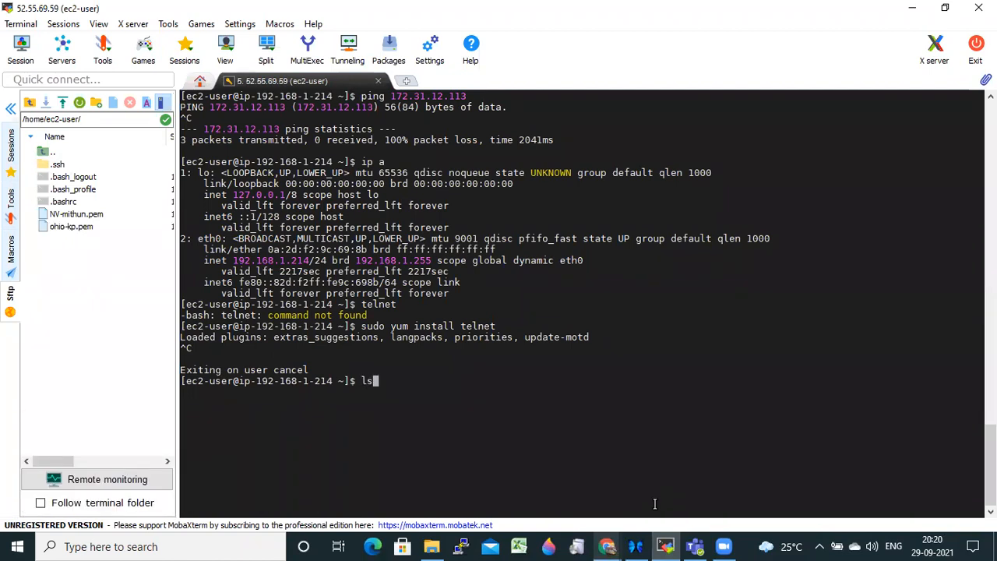
pyautogui.press('Return')
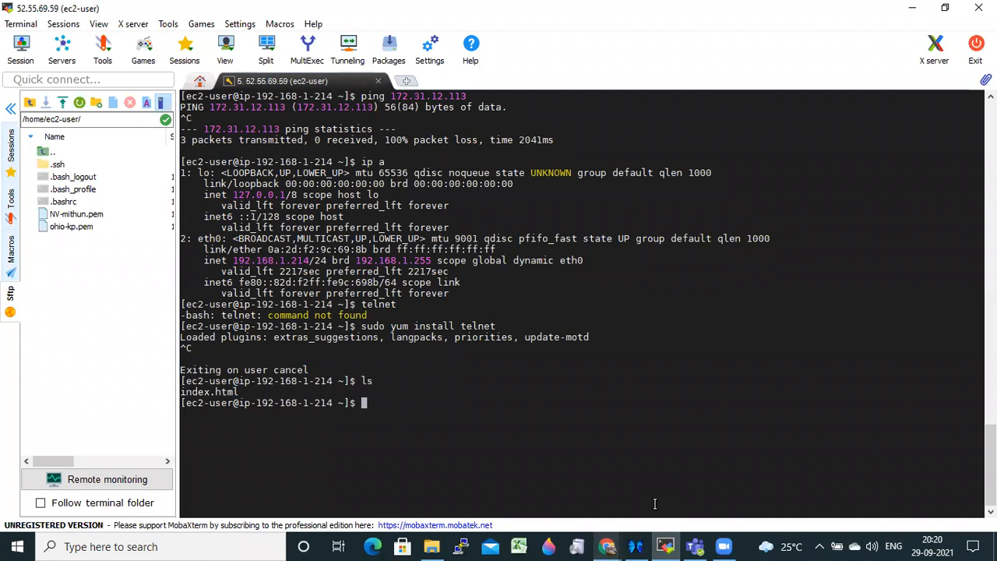
# - Return to the home directory with cd, list its files, and print the working directory with pwd
pyautogui.write('cd')
pyautogui.press('Return')
pyautogui.write('ls')
pyautogui.press('Return')
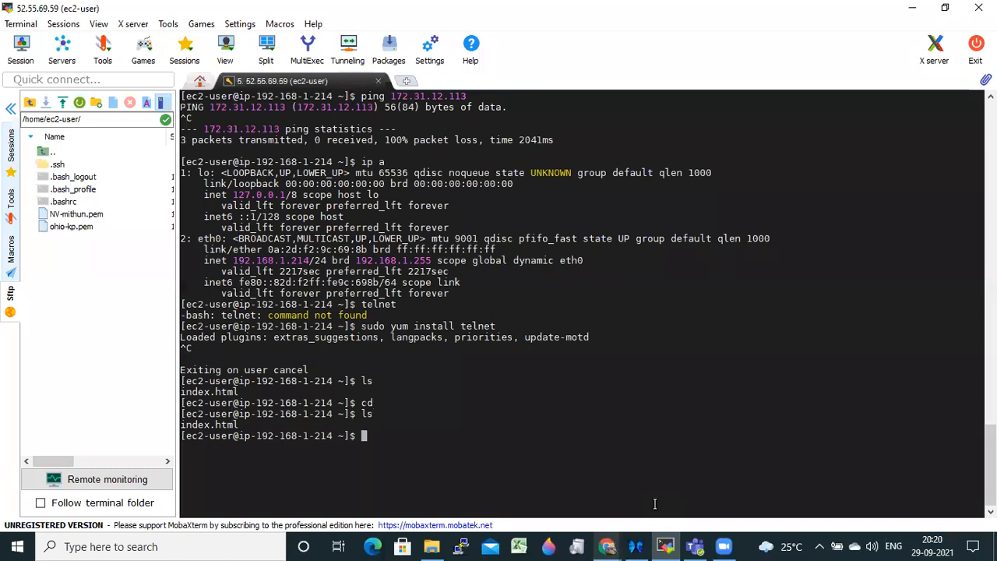
pyautogui.write('pwd')
pyautogui.press('Return')
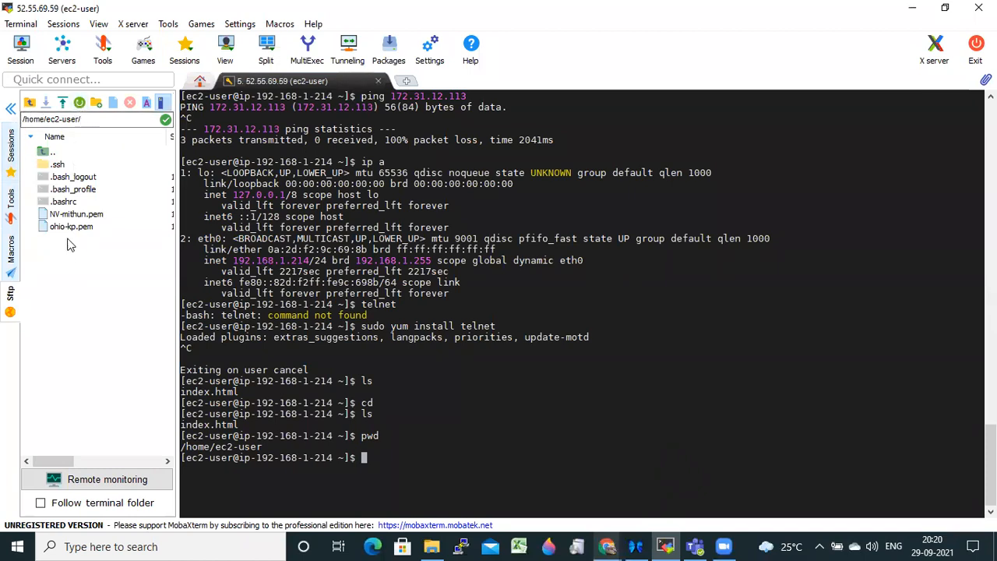
# - Upload ohio-kp.pem to /home/ec2-user/ again and list the directory's files once more
pyautogui.click(65, 101)
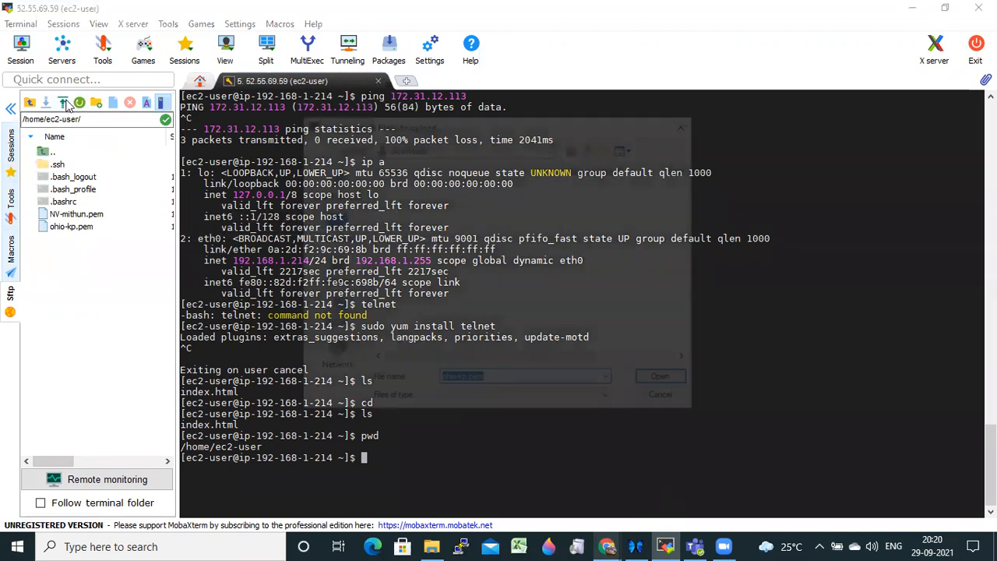
pyautogui.doubleClick(412, 201)
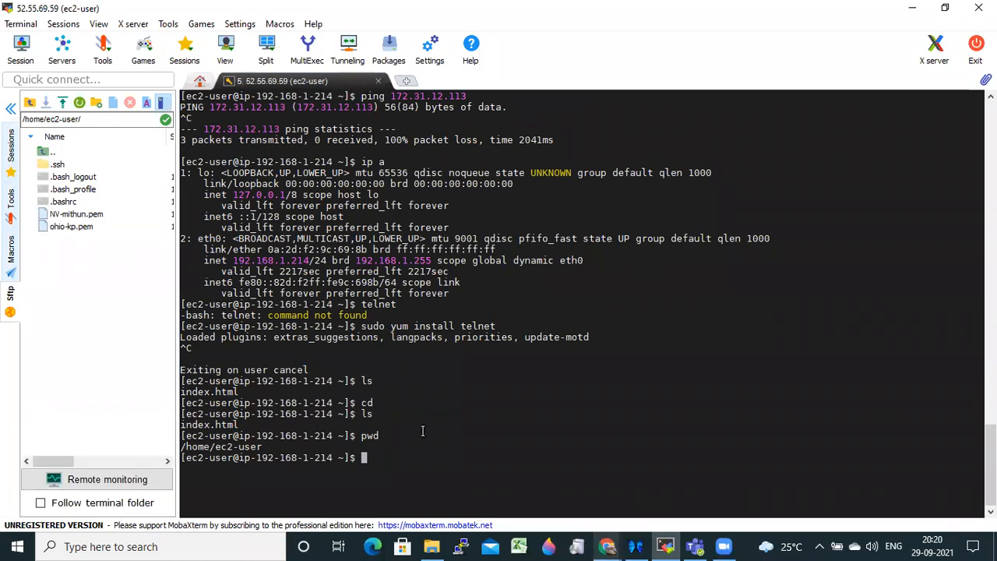
pyautogui.write('ls')
pyautogui.press('Return')
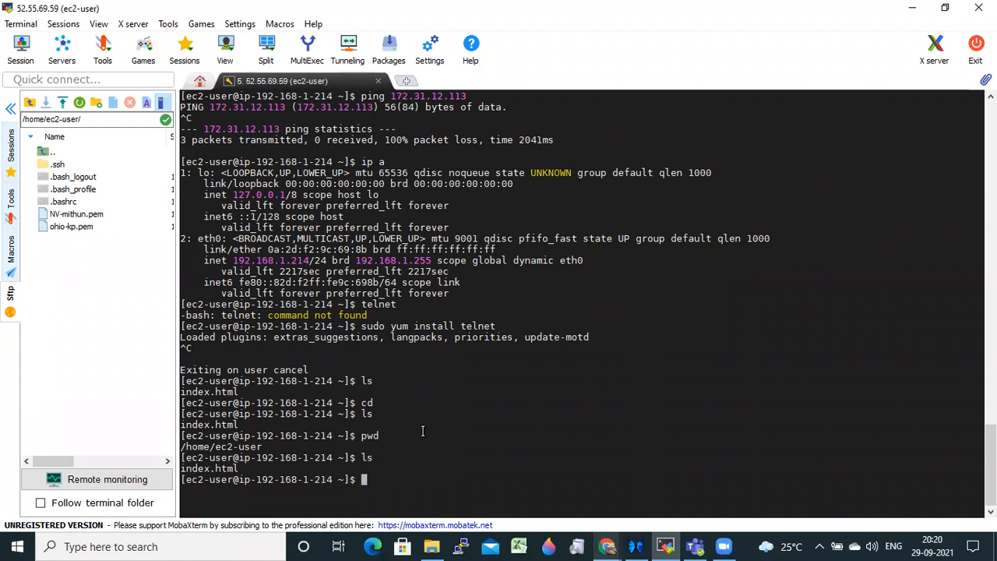
# - Exit the nested SSH session on 192.168.1.214 and list the files on the host it was opened from
pyautogui.write('exit')
pyautogui.press('Return')
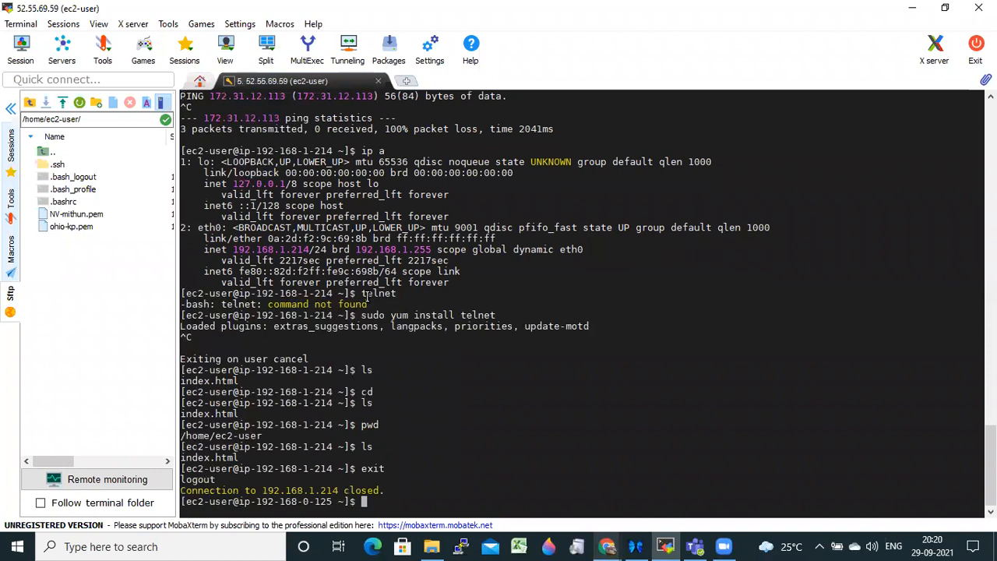
pyautogui.press('Up')
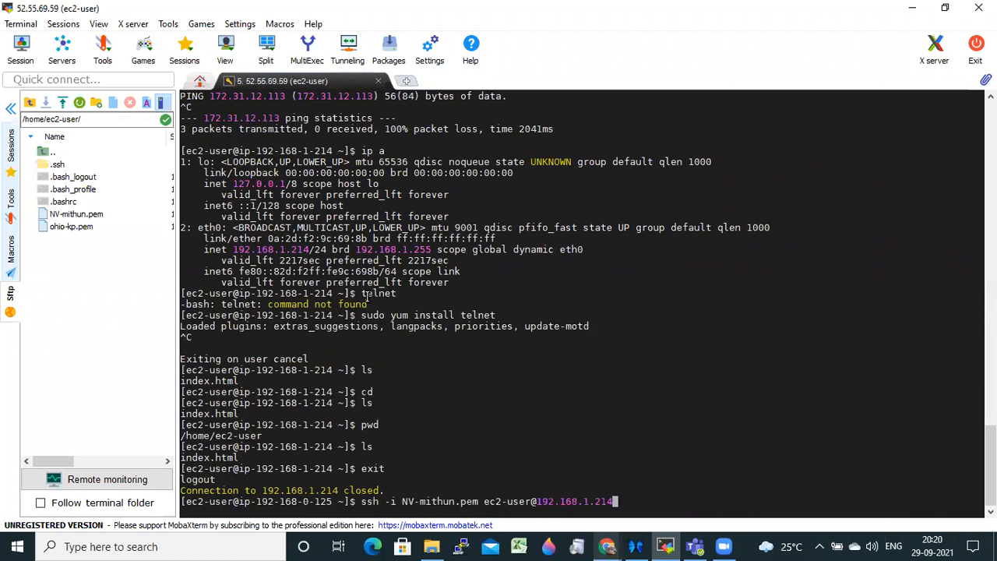
pyautogui.press('Down')
pyautogui.write('ls')
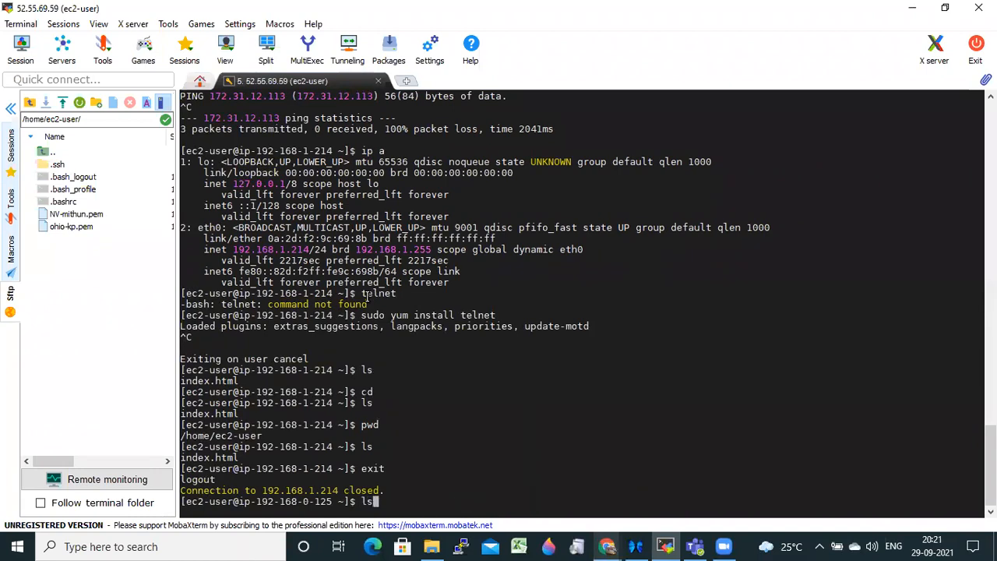
pyautogui.press('Return')
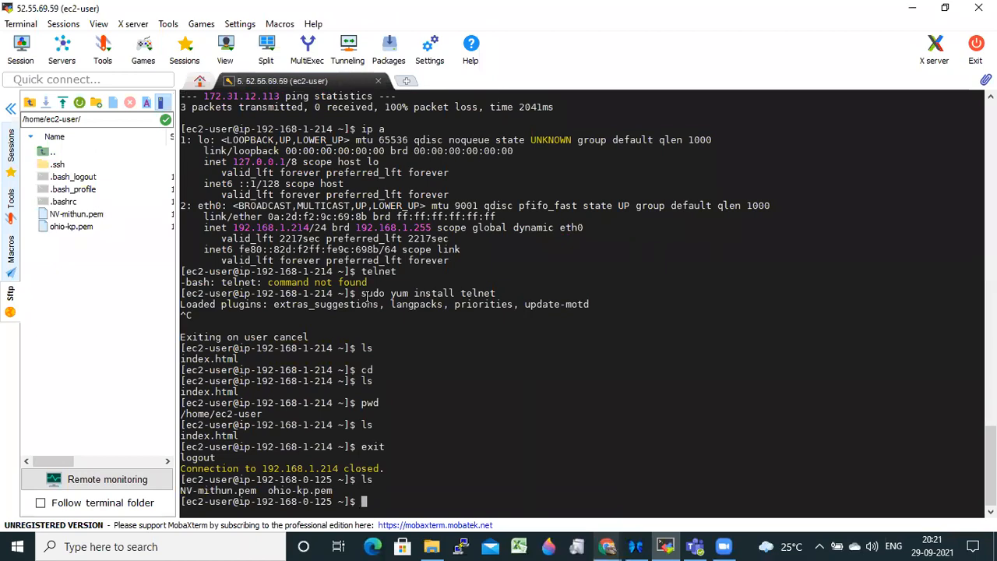
# - Set the permissions of ohio-kp.pem to 600 with sudo chmod
pyautogui.write('sudo cho')
pyautogui.press('BackSpace')
pyautogui.write('mod 600 oh')
pyautogui.press('Tab')
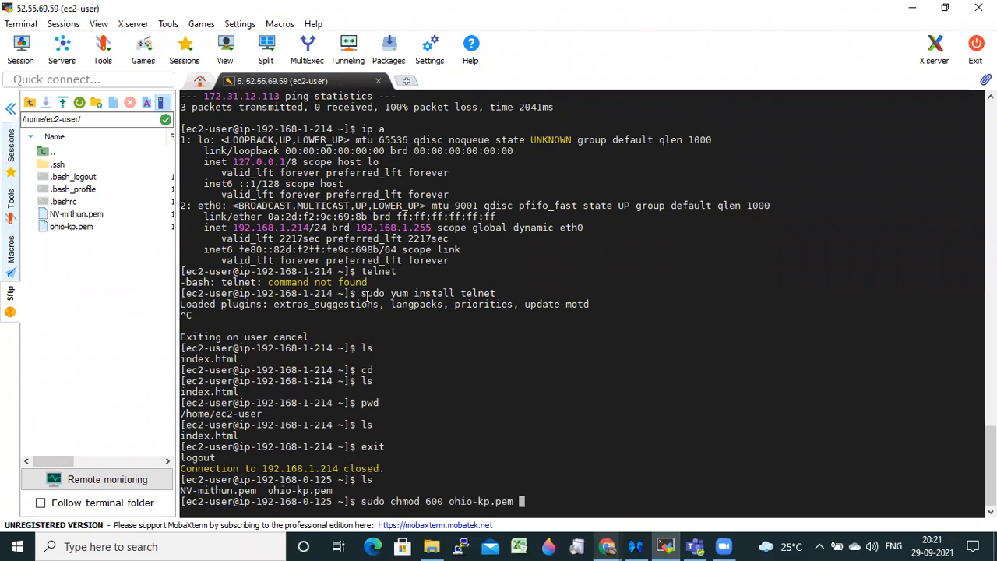
pyautogui.press('Return')
pyautogui.write('ssh -i oh')
pyautogui.press('Tab')
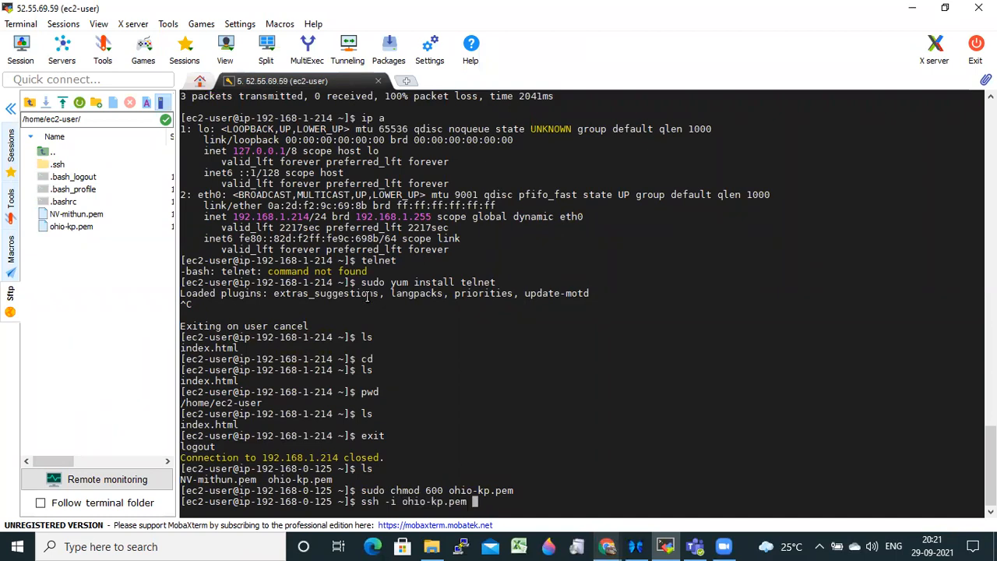
pyautogui.write('ec2-user@')
pyautogui.scroll(4, 425, 194)
pyautogui.moveTo(391, 184); pyautogui.dragTo(574, 178)
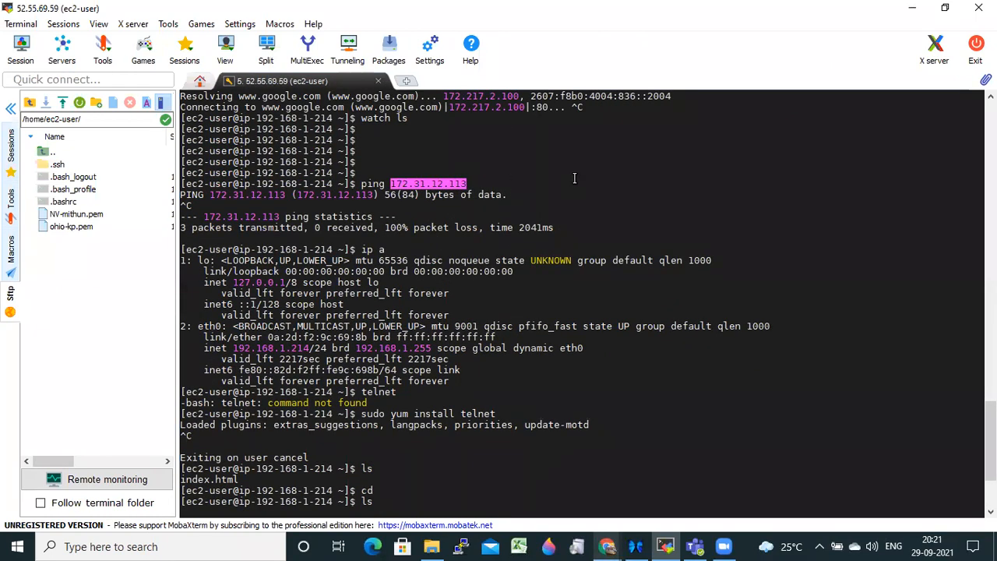
pyautogui.rightClick(574, 179)
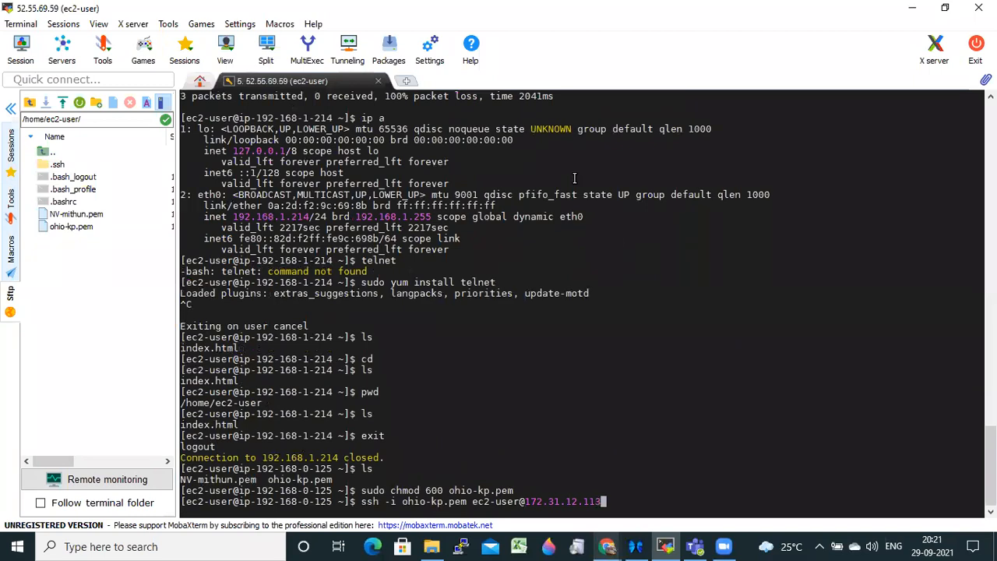
pyautogui.press('Return')
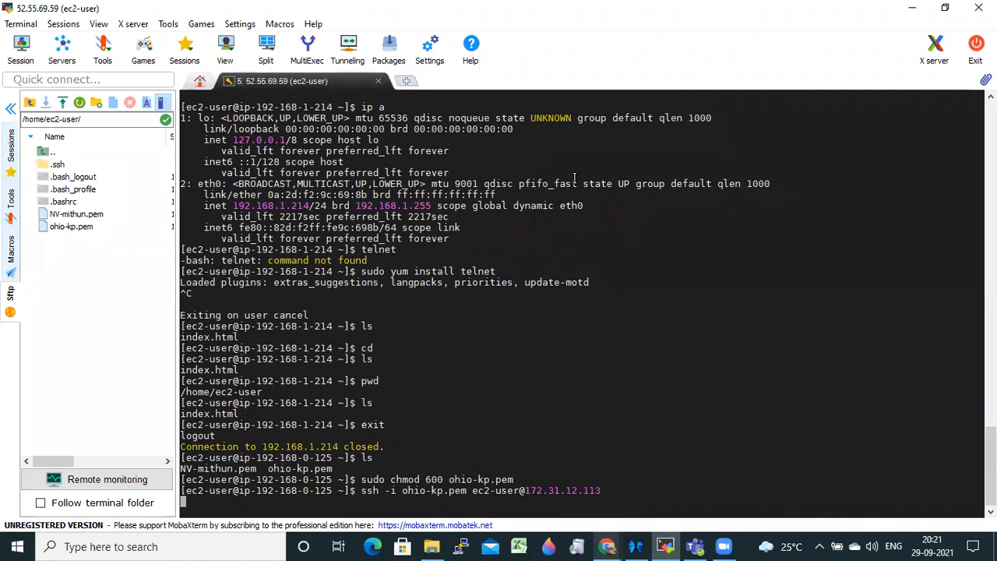
pyautogui.hotkey('ctrl', 'c')
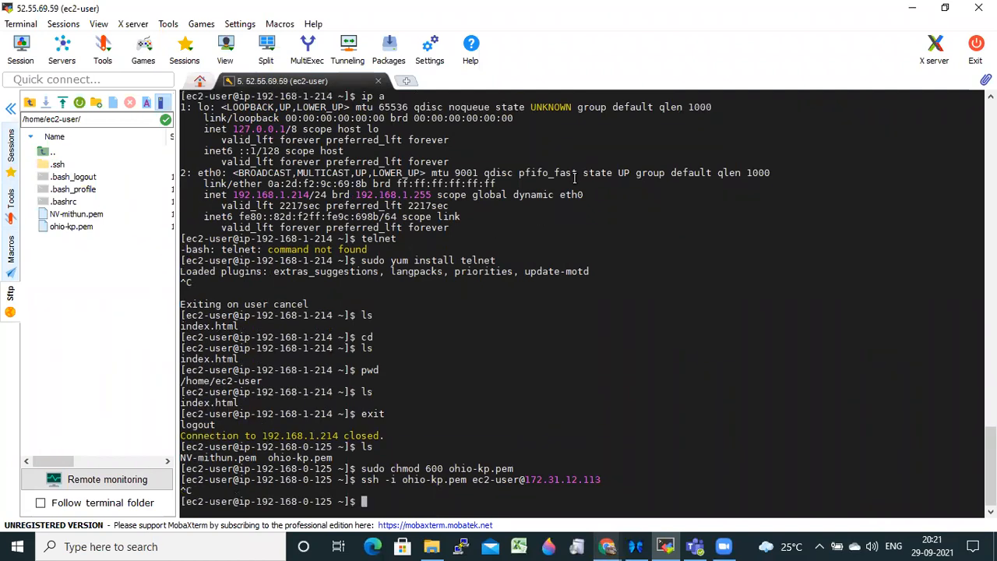
pyautogui.press('Up')
pyautogui.press('Left')
pyautogui.press('Left')
pyautogui.press('Left')
pyautogui.press('Left')
pyautogui.press('Left')
pyautogui.press('Left')
pyautogui.press('Left')
pyautogui.press('Left')
pyautogui.press('Left')
pyautogui.press('Left')
pyautogui.press('Left')
pyautogui.press('Left')
pyautogui.press('Left')
pyautogui.press('Left')
pyautogui.press('Left')
pyautogui.press('Left')
pyautogui.press('Left')
pyautogui.press('Left')
pyautogui.press('Left')
pyautogui.press('Left')
pyautogui.press('Left')
pyautogui.press('Left')
pyautogui.press('Left')
pyautogui.press('Left')
pyautogui.press('Left')
pyautogui.press('Left')
pyautogui.press('Left')
pyautogui.press('Left')
pyautogui.press('Left')
pyautogui.press('Left')
pyautogui.press('Left')
pyautogui.press('Left')
pyautogui.press('Left')
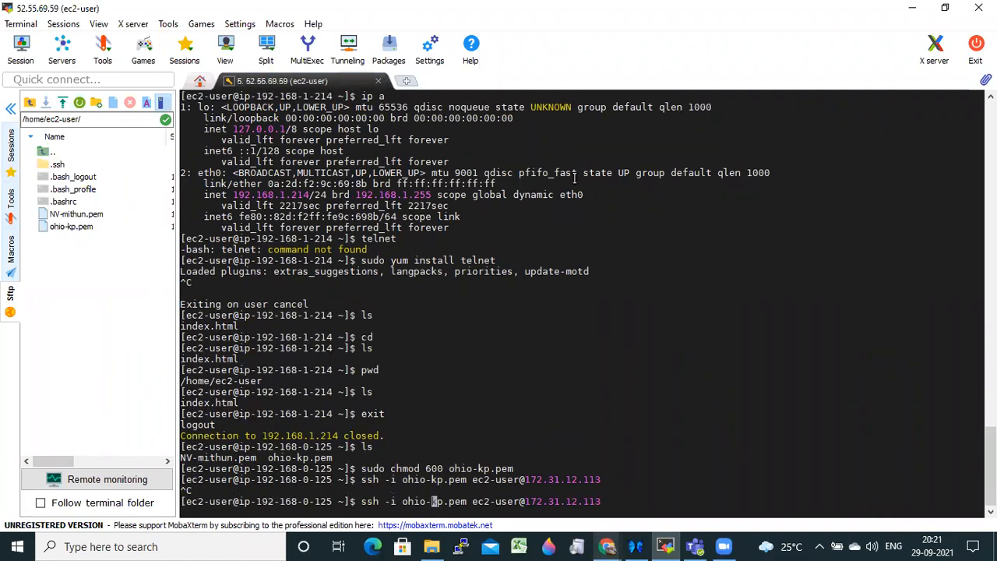
pyautogui.press('Right')
pyautogui.press('Right')
pyautogui.press('Right')
pyautogui.press('Right')
pyautogui.press('Right')
pyautogui.press('Right')
pyautogui.press('Right')
pyautogui.press('Right')
pyautogui.press('Right')
pyautogui.press('Right')
pyautogui.press('Right')
pyautogui.press('Right')
pyautogui.press('Right')
pyautogui.press('Right')
pyautogui.press('Right')
pyautogui.press('Right')
pyautogui.press('Right')
pyautogui.press('Right')
pyautogui.press('Right')
pyautogui.press('Right')
pyautogui.press('Right')
pyautogui.press('Right')
pyautogui.press('Right')
pyautogui.press('Right')
pyautogui.press('Left')
pyautogui.press('Left')
pyautogui.press('Left')
pyautogui.press('Left')
pyautogui.press('Left')
pyautogui.press('Left')
pyautogui.write('-vvv')
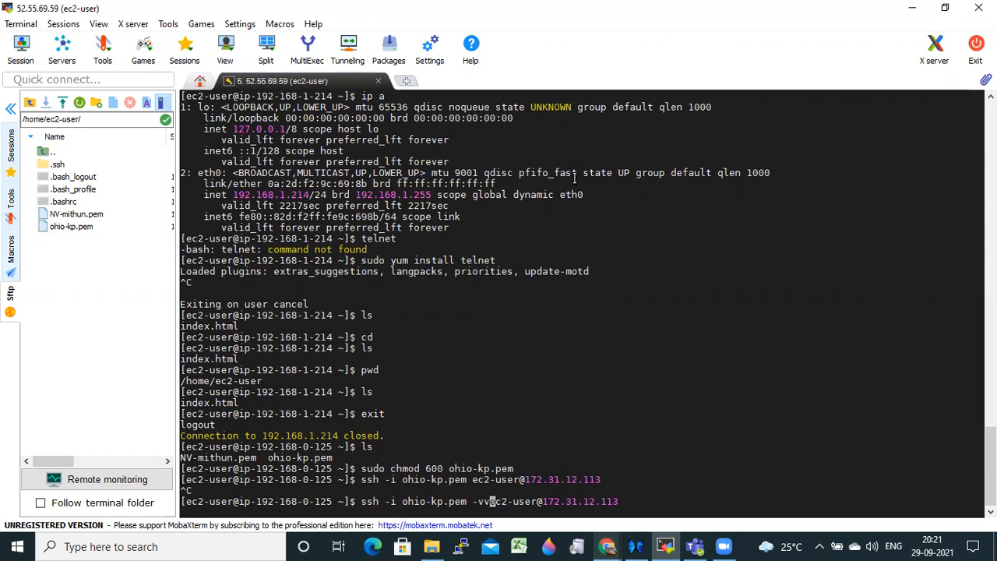
pyautogui.press('Return')
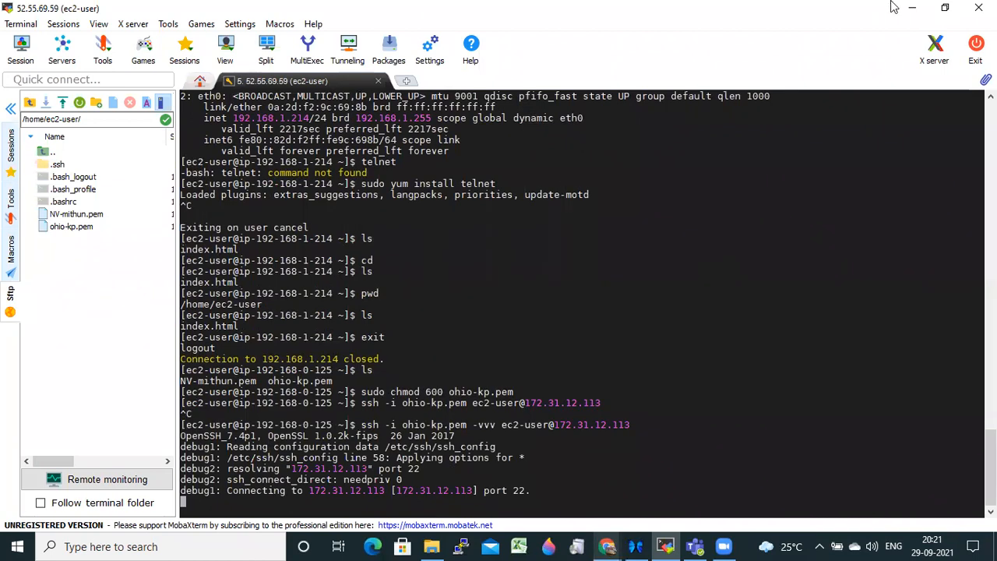
# - Switch to the AWS console in the browser and review Test-server's instance details and security group inbound rules
pyautogui.hotkey('alt', 'Tab')
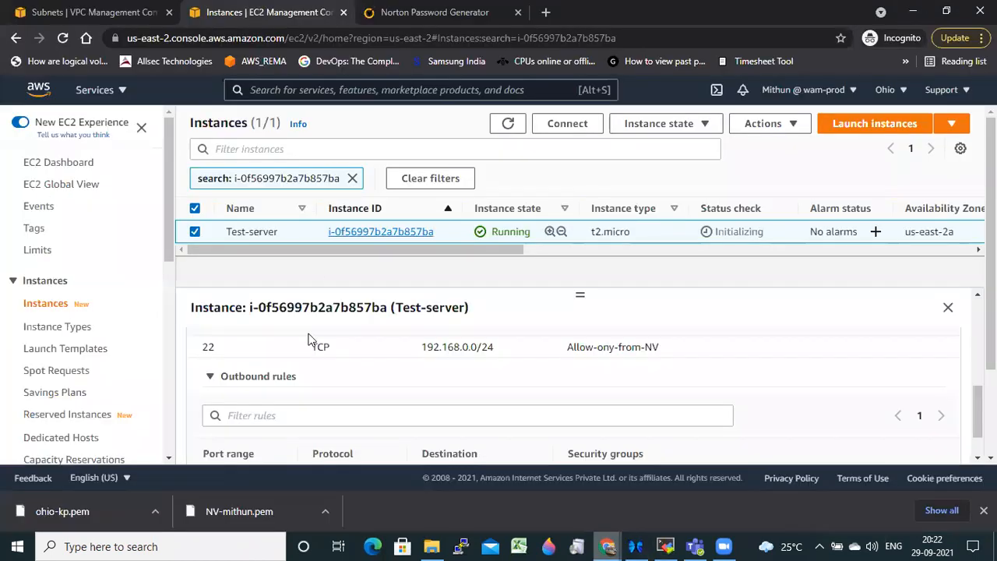
pyautogui.scroll(1, 312, 374)
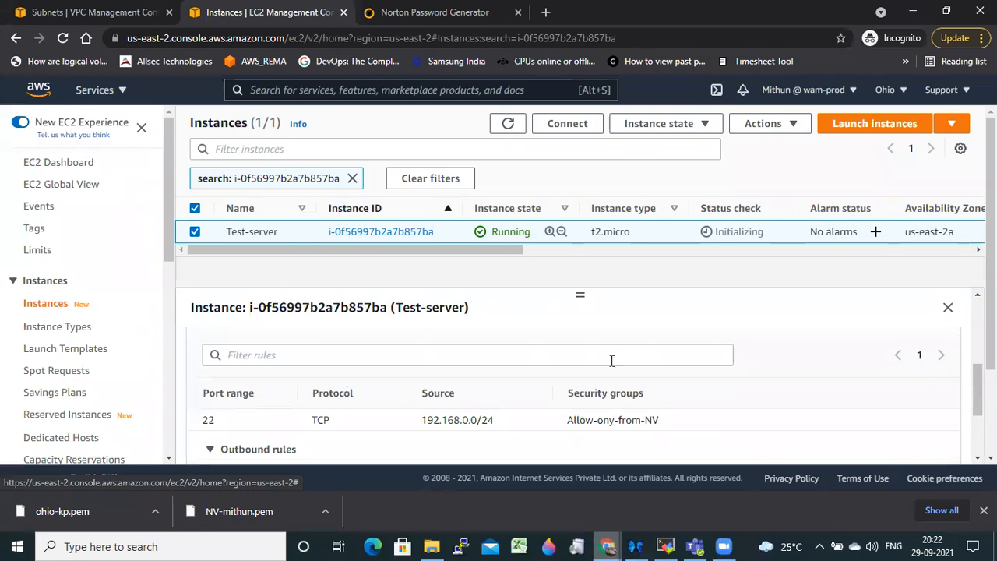
pyautogui.scroll(2, 366, 389)
pyautogui.click(219, 350)
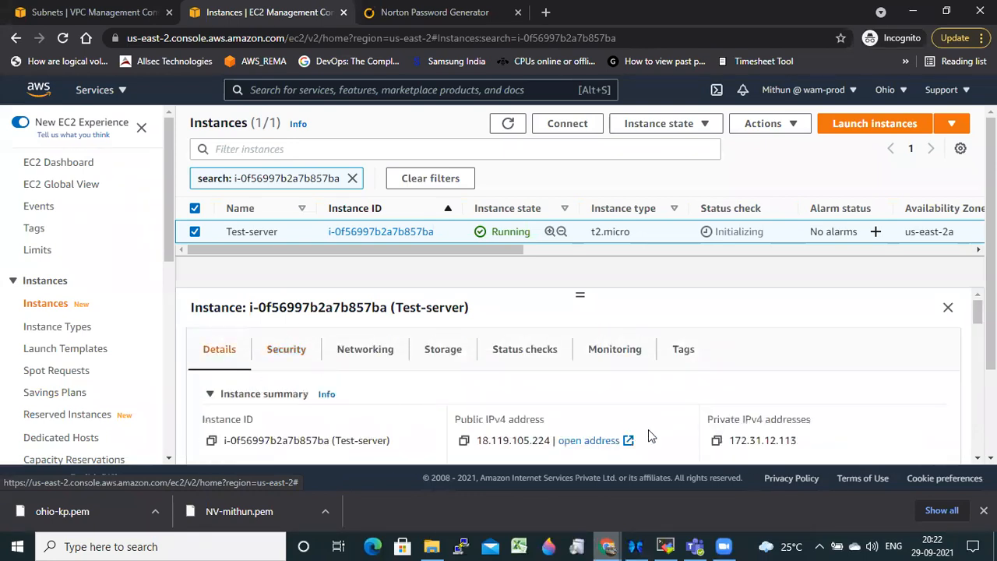
pyautogui.click(289, 360)
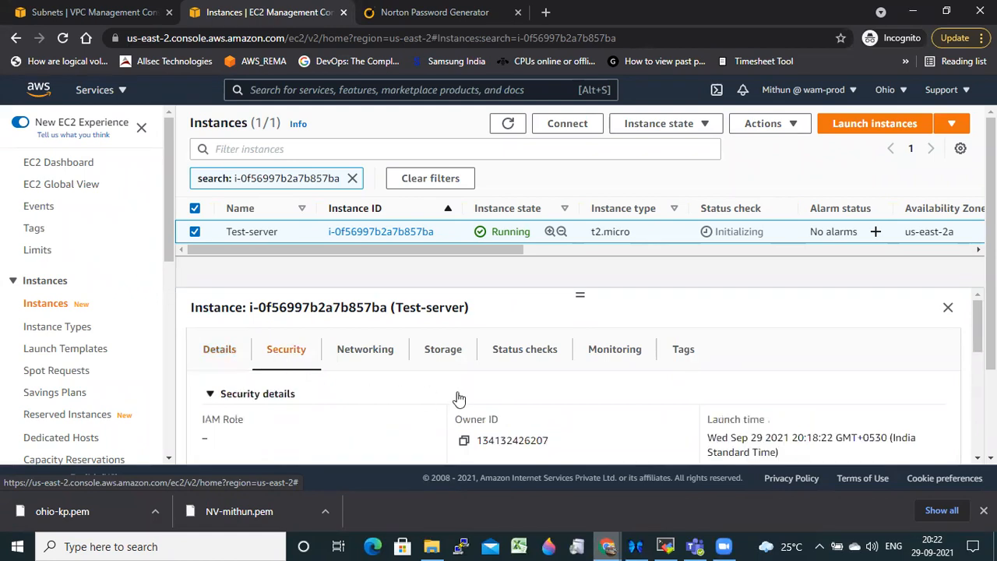
pyautogui.scroll(-3, 459, 398)
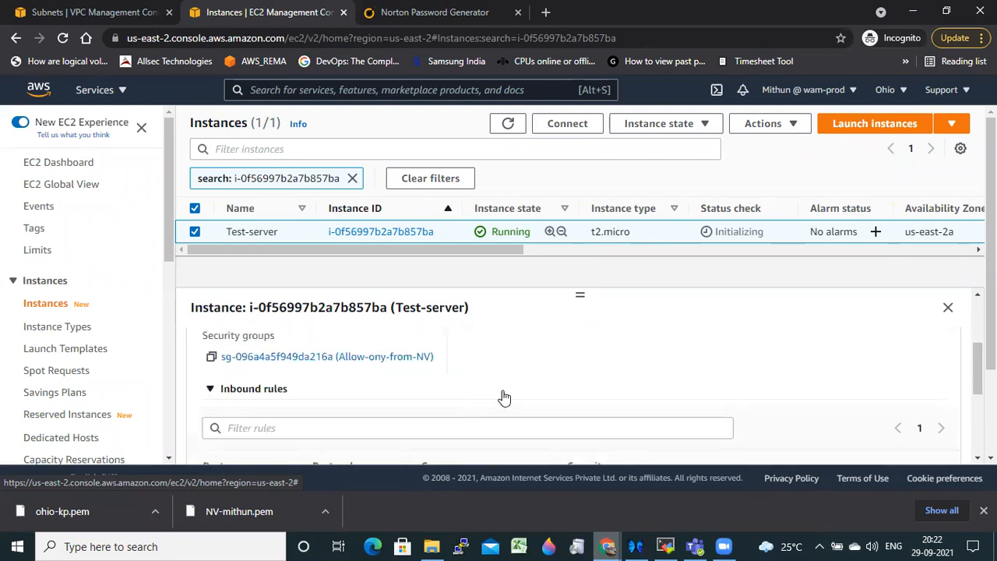
# - In the N. Virginia subnet list, compare the route tables of Subnet-2 and Subnet-1, and reopen Subnet-2's route table
pyautogui.click(85, 12)
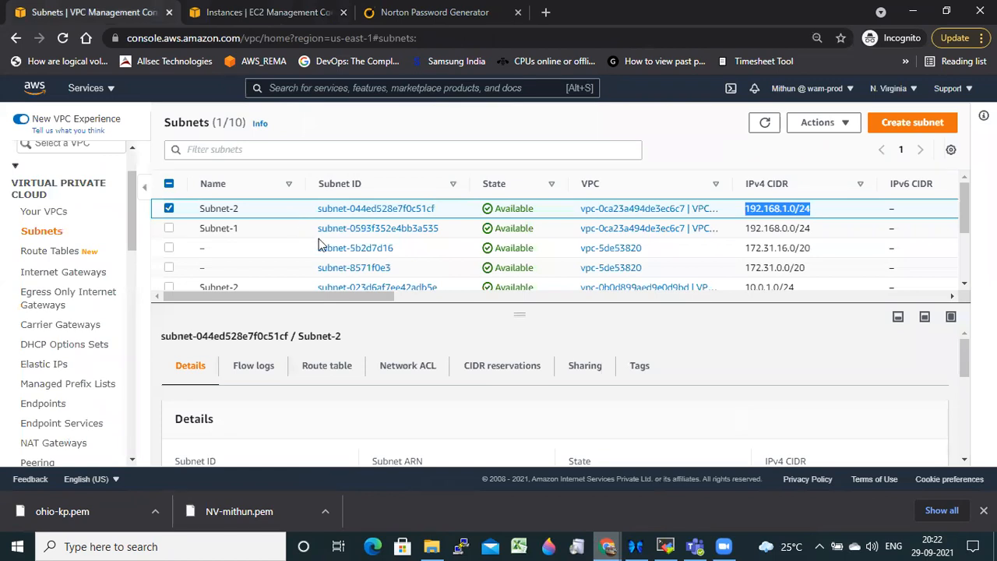
pyautogui.click(335, 366)
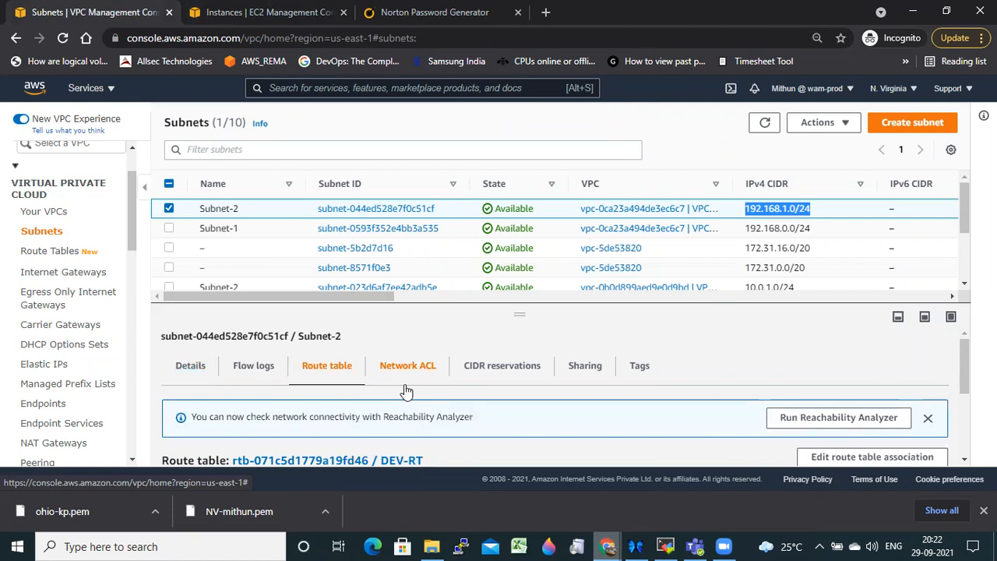
pyautogui.scroll(-3, 405, 386)
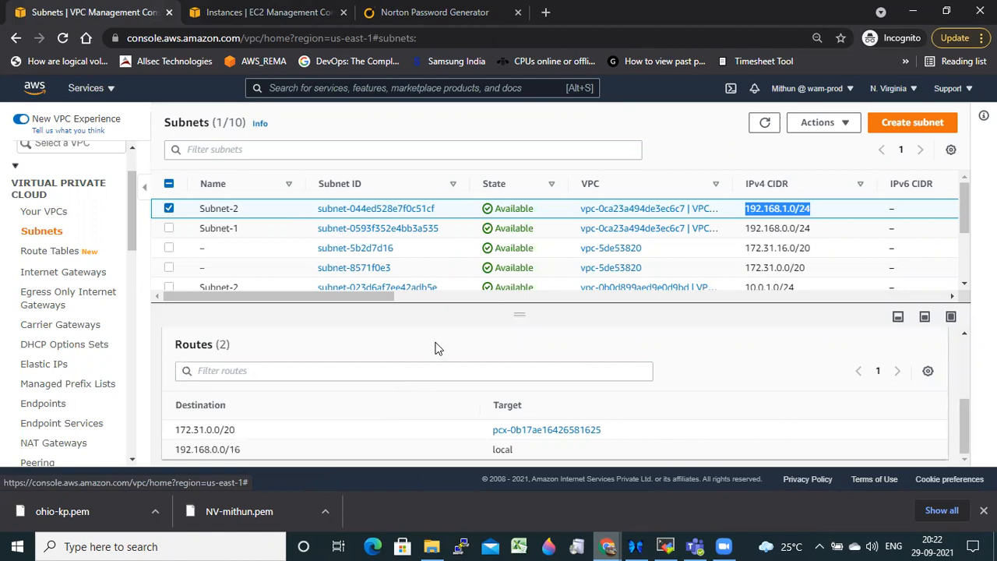
pyautogui.click(169, 230)
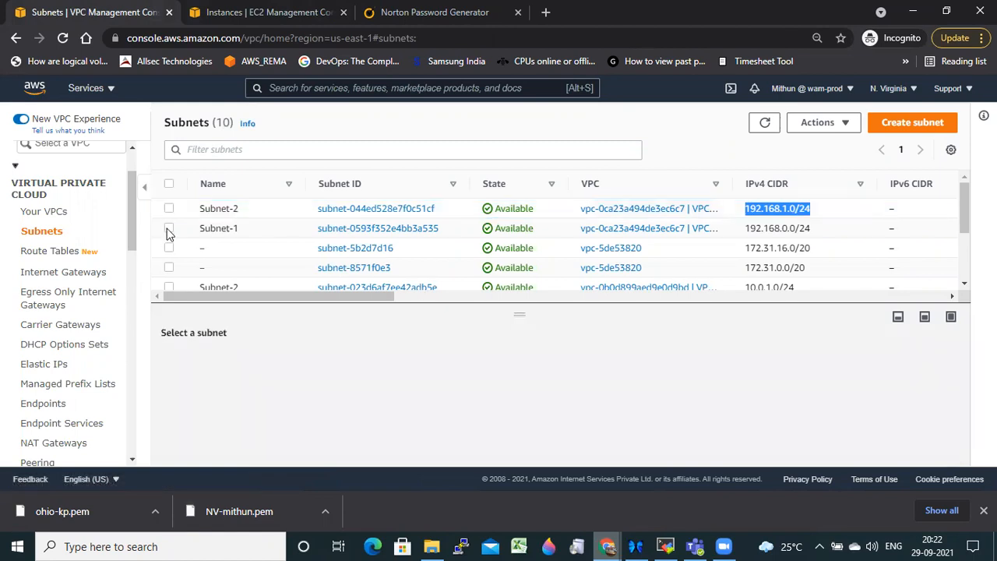
pyautogui.click(313, 366)
pyautogui.scroll(-3, 526, 449)
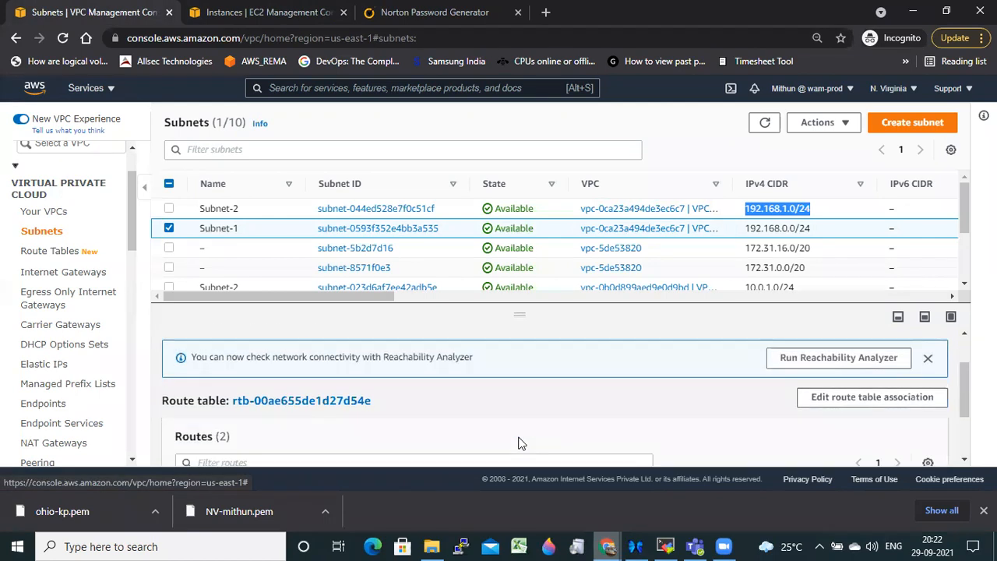
pyautogui.scroll(3, 520, 443)
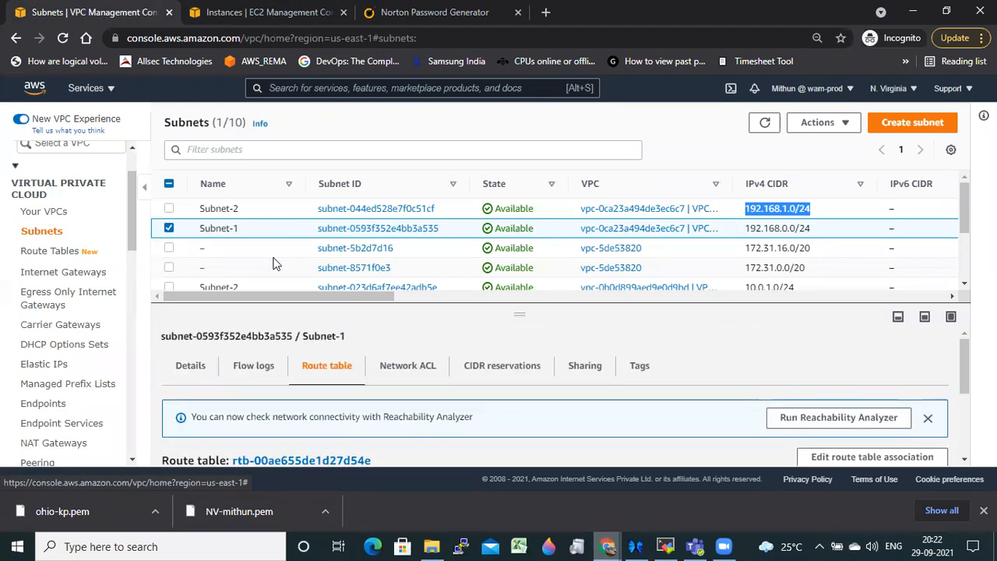
pyautogui.click(169, 228)
pyautogui.click(169, 208)
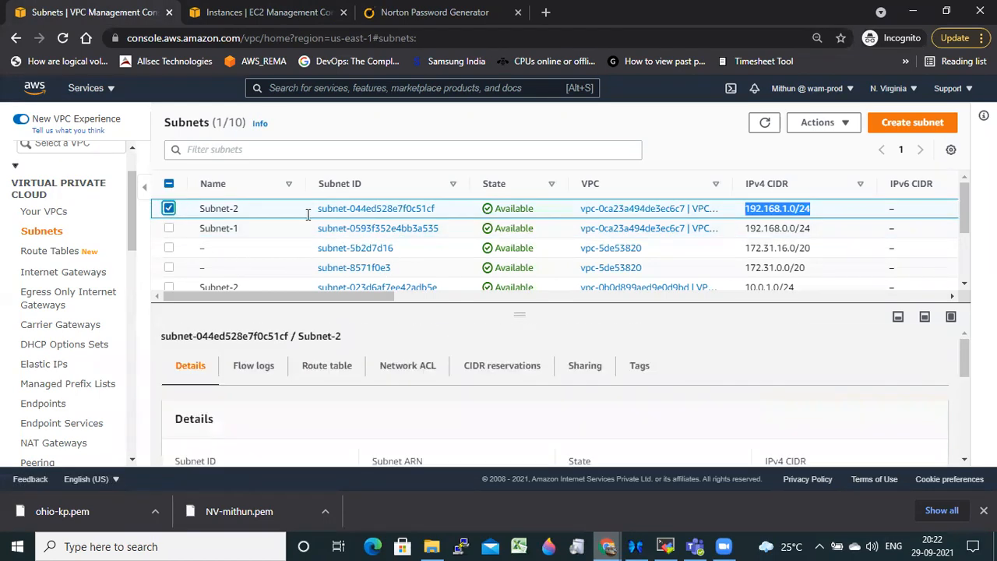
pyautogui.click(327, 369)
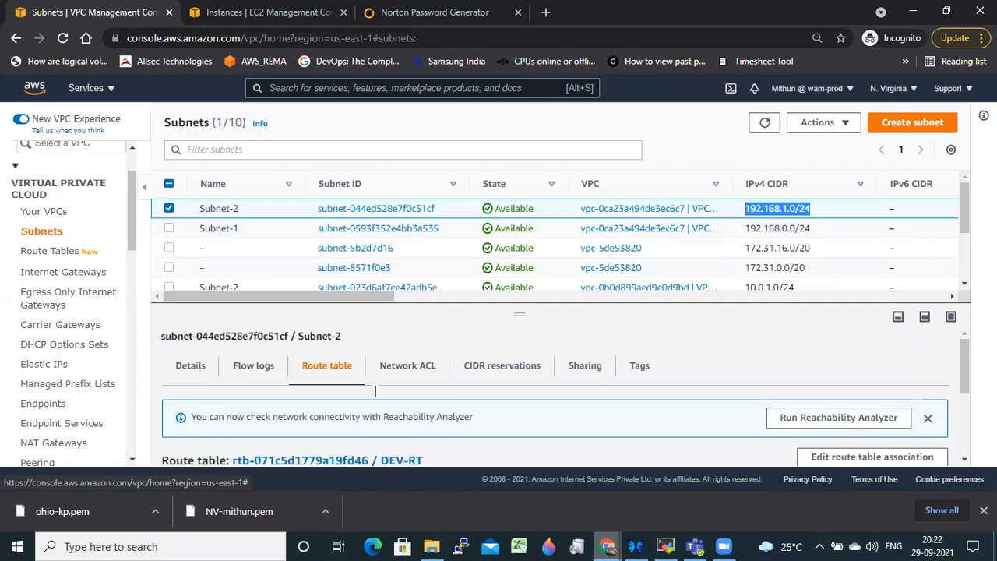
# - Compare the routes of N. Virginia's Subnet-2 with the inbound and outbound security rules of Test-server in Ohio
pyautogui.scroll(-5, 535, 441)
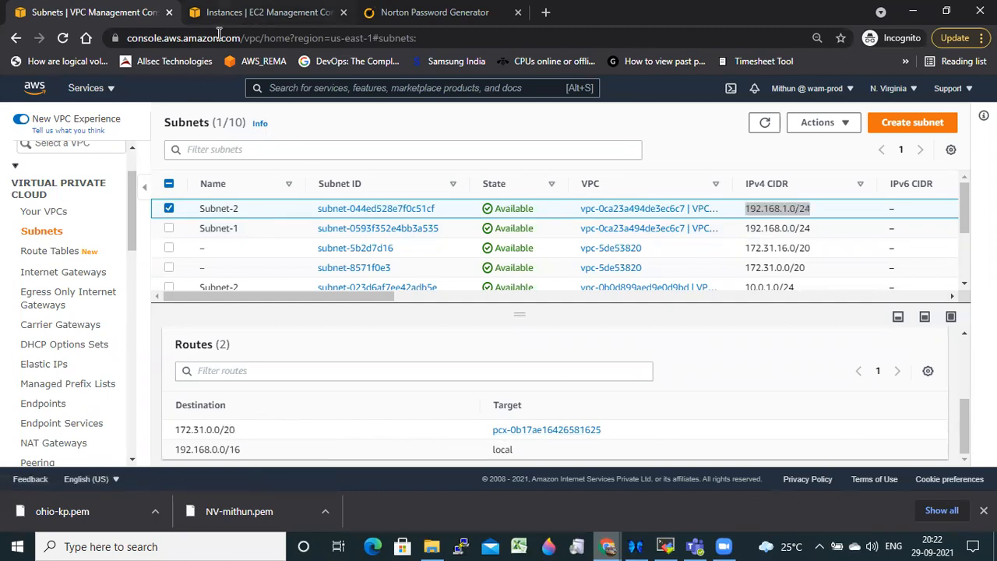
pyautogui.click(257, 13)
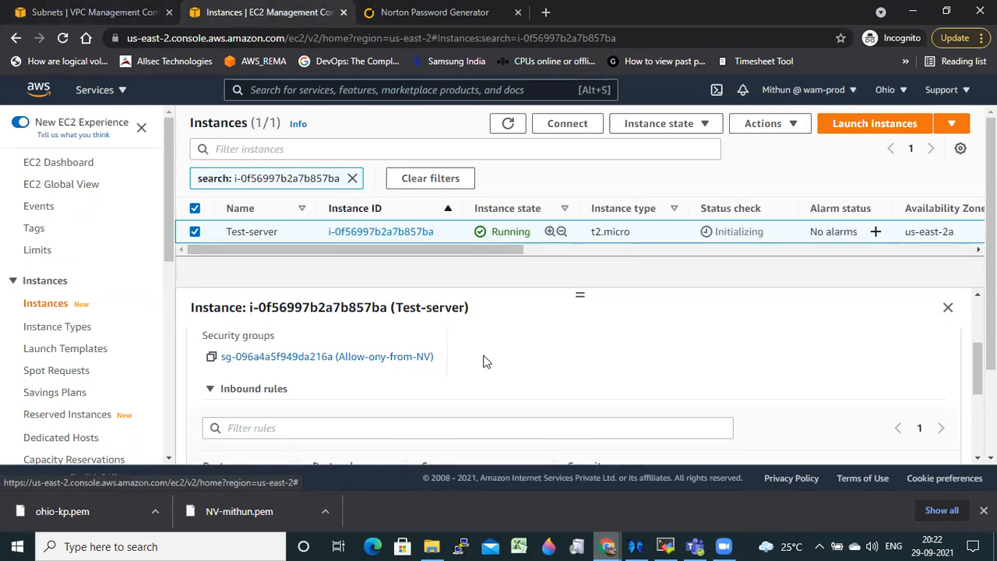
pyautogui.scroll(1, 485, 360)
pyautogui.scroll(-4, 489, 357)
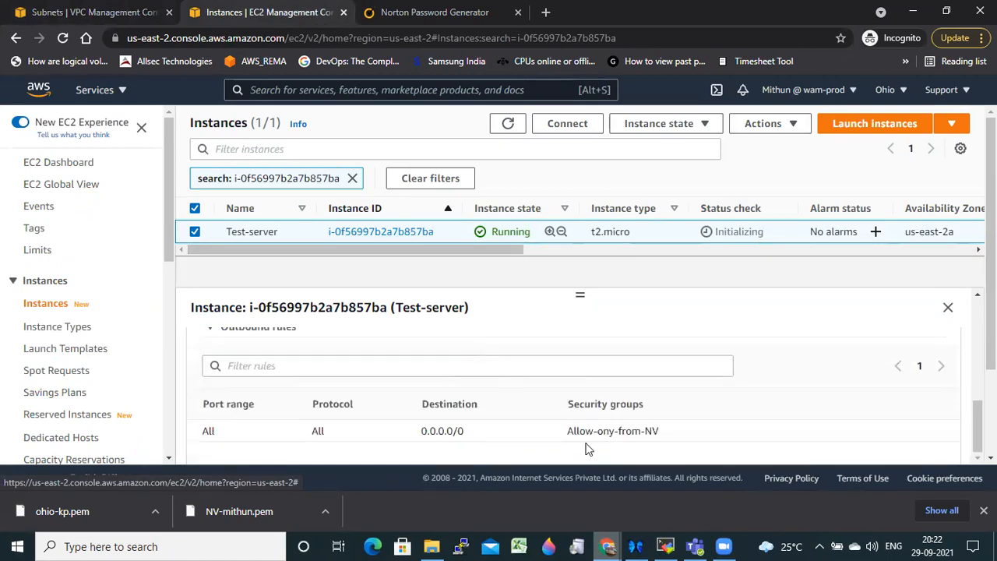
pyautogui.scroll(3, 325, 431)
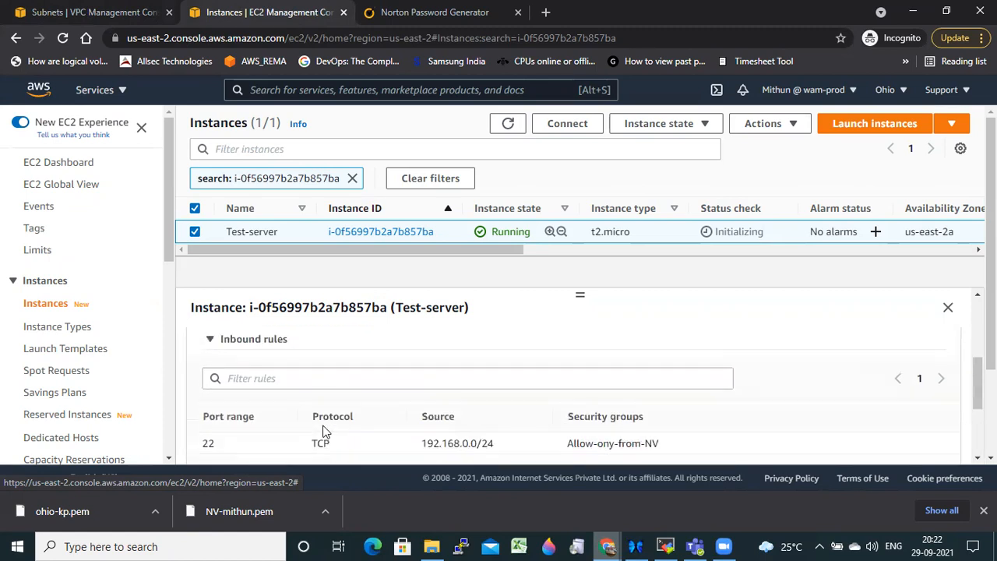
pyautogui.scroll(-1, 421, 428)
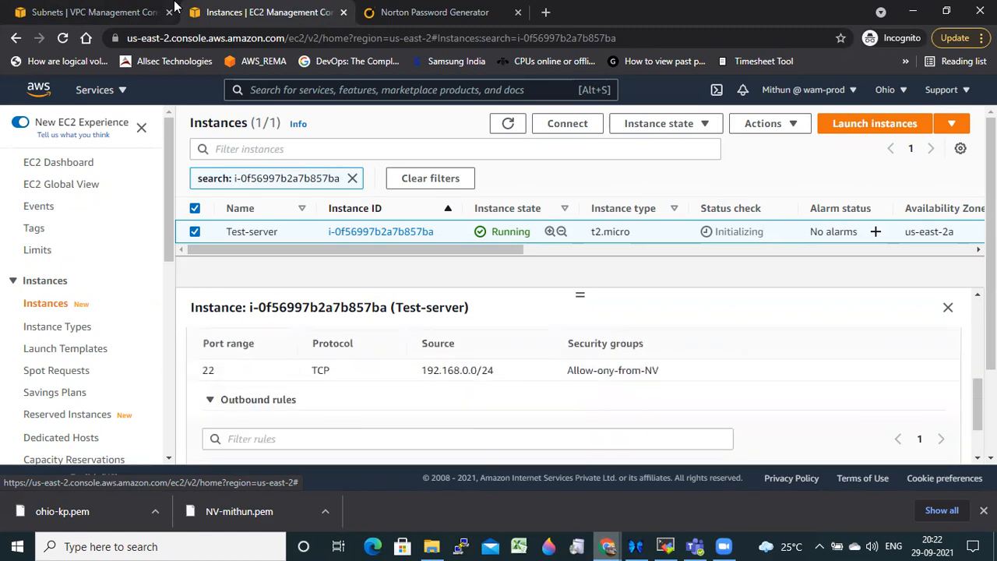
pyautogui.click(72, 16)
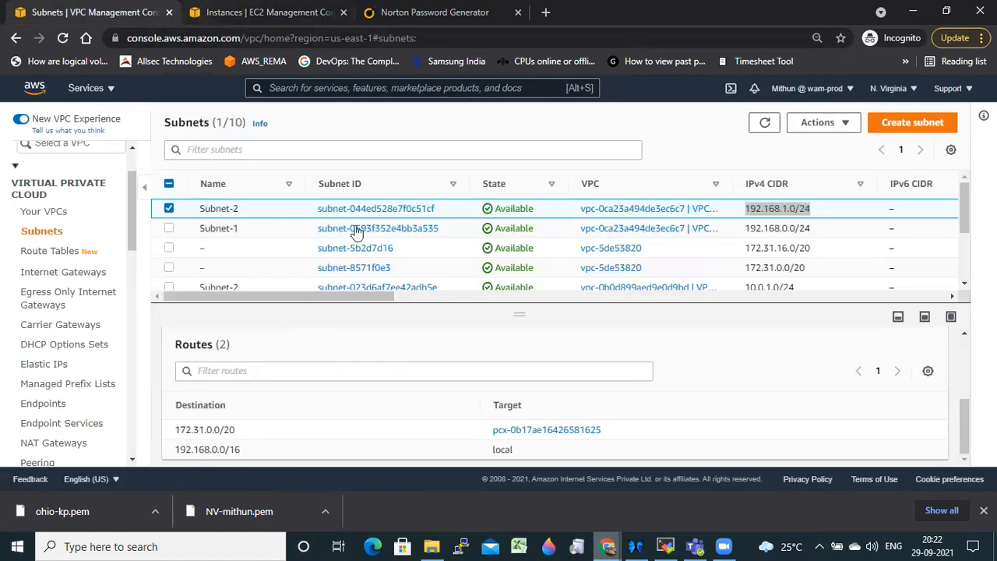
pyautogui.hotkey('ctrl', 'Tab')
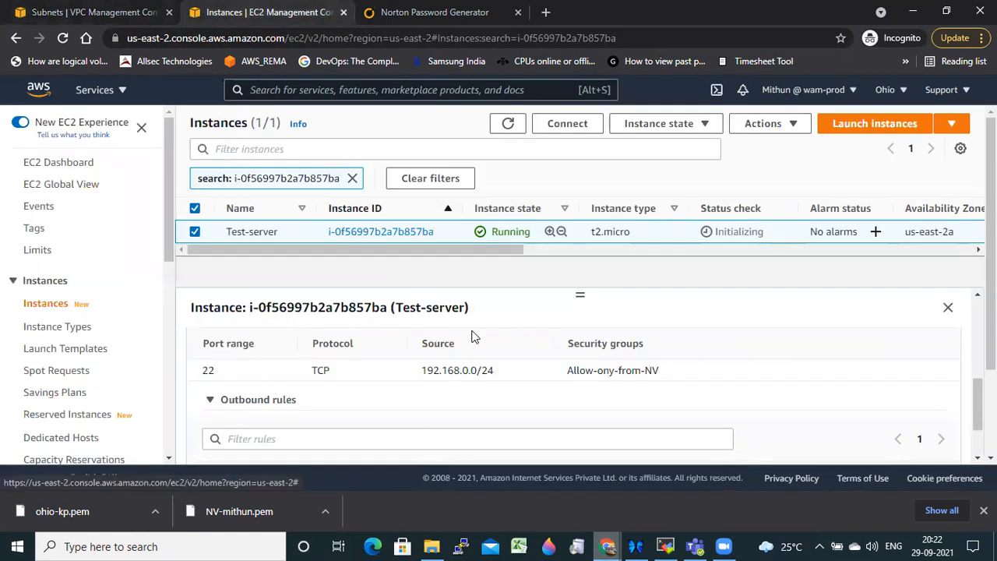
# - Open the Allow-ony-from-NV security group from Test-server's security details and review its inbound rules
pyautogui.scroll(5, 468, 370)
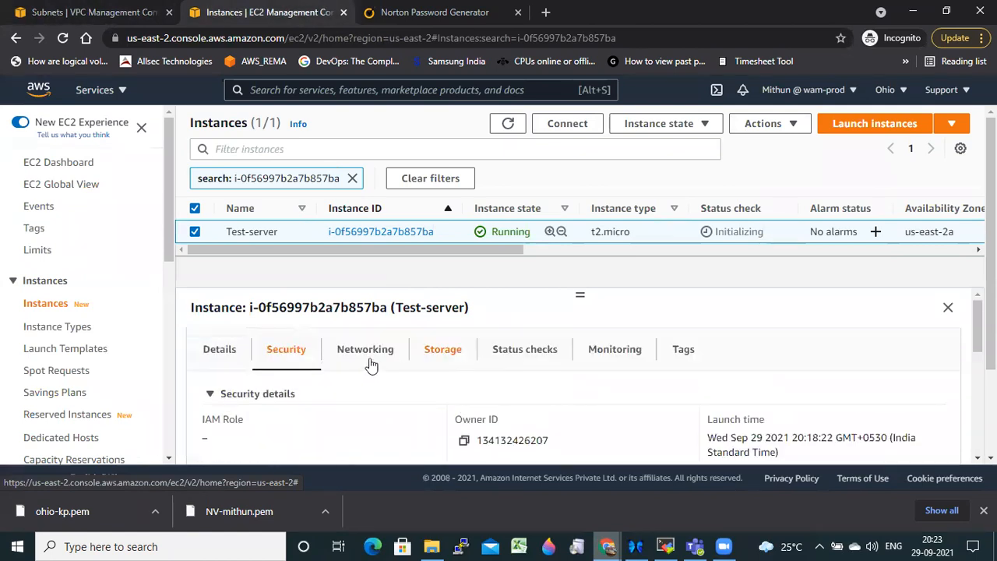
pyautogui.scroll(-3, 459, 387)
pyautogui.click(366, 363)
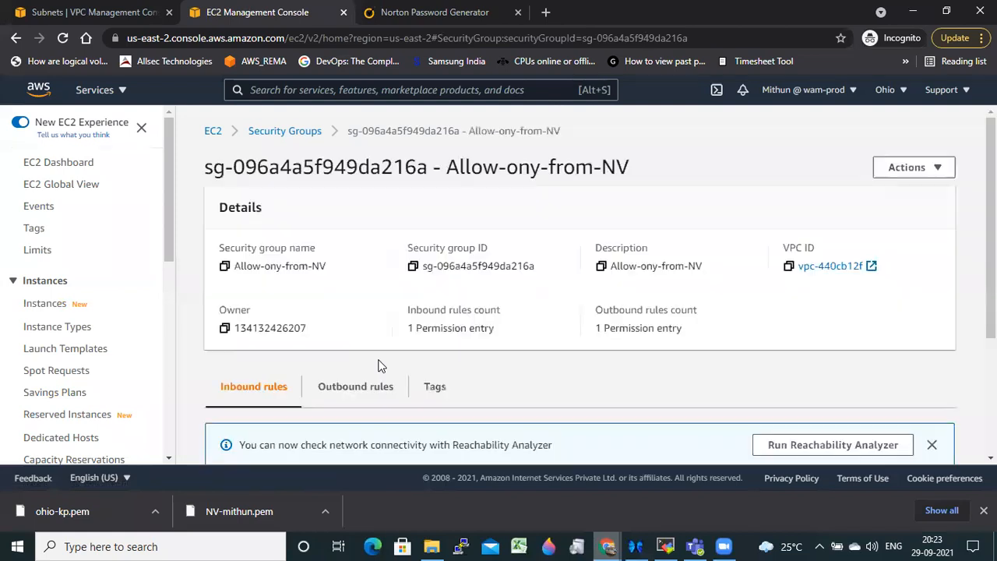
pyautogui.scroll(-2, 768, 416)
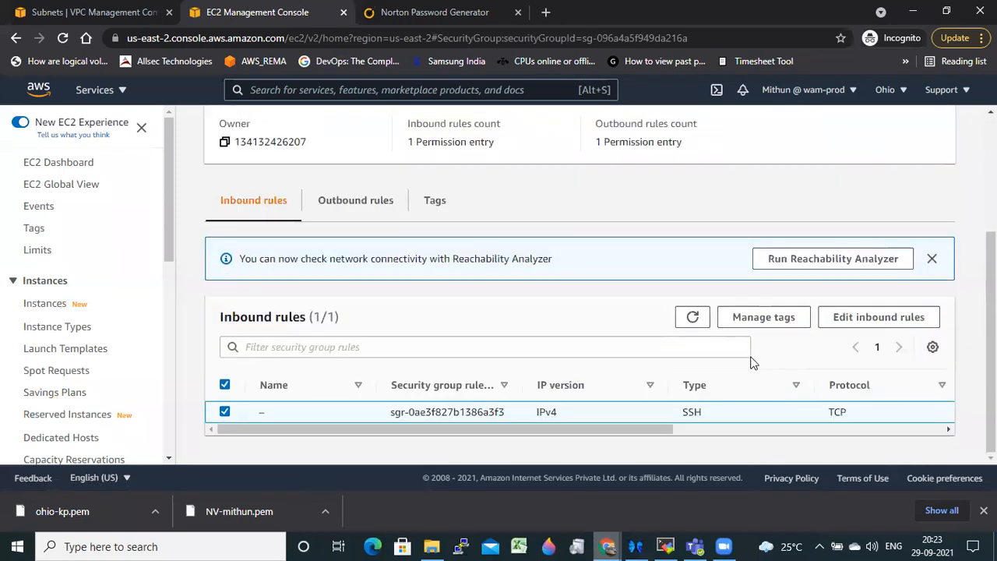
pyautogui.scroll(2, 758, 366)
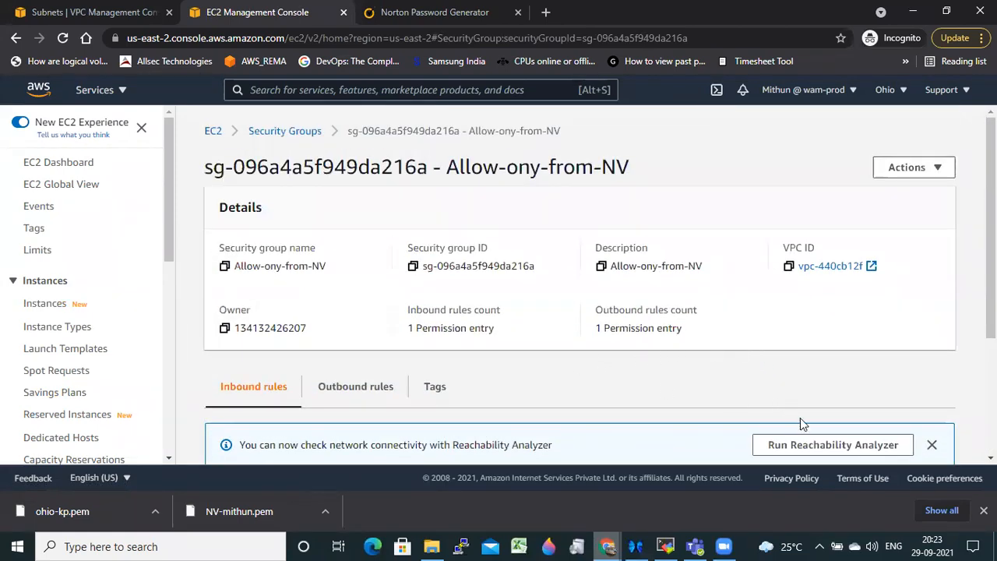
pyautogui.scroll(-4, 813, 397)
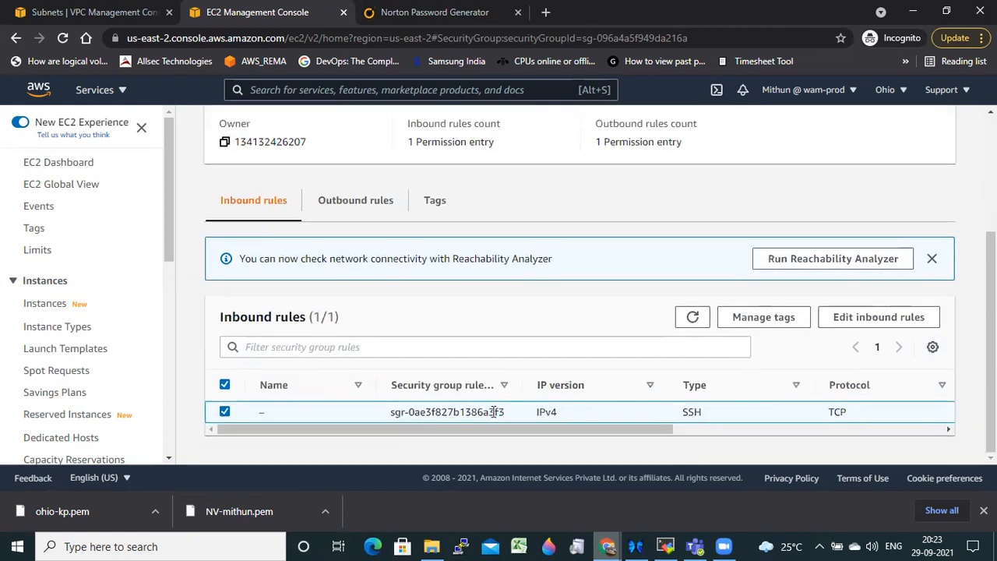
# - Change the source of the security group's inbound SSH rule to 192.168.0.0/16 and save the rules
pyautogui.click(846, 323)
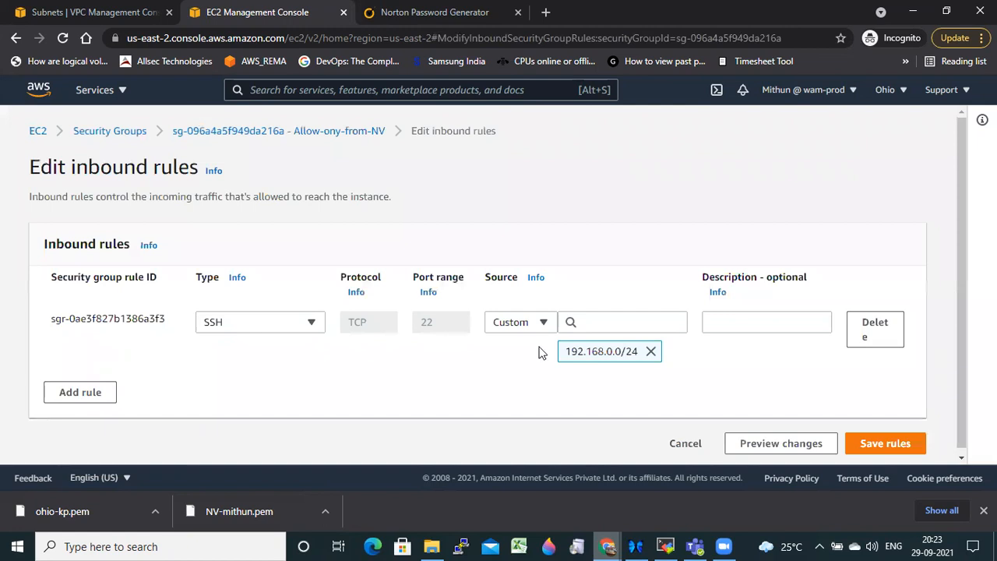
pyautogui.click(650, 351)
pyautogui.click(620, 322)
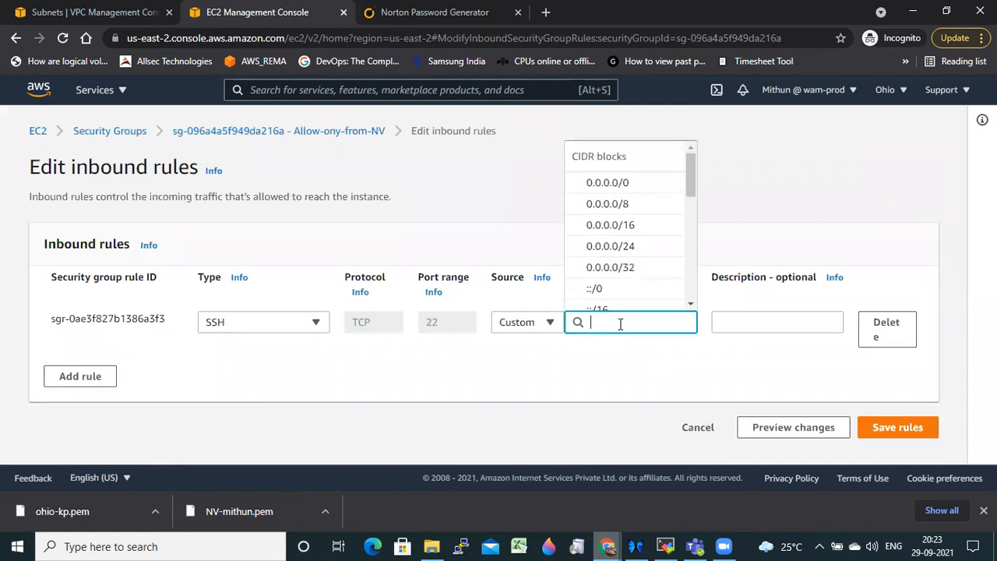
pyautogui.write('192.168')
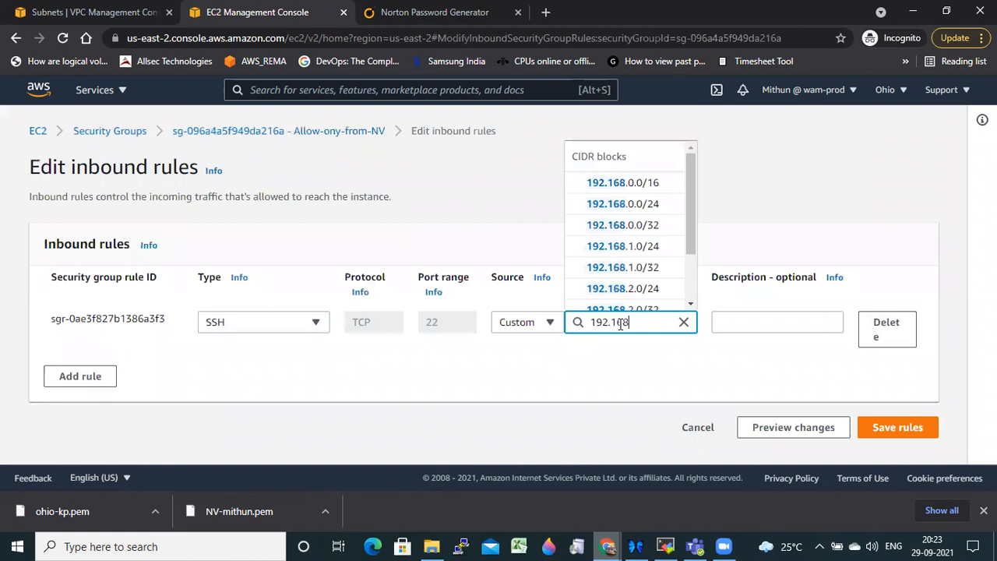
pyautogui.click(645, 183)
pyautogui.click(874, 441)
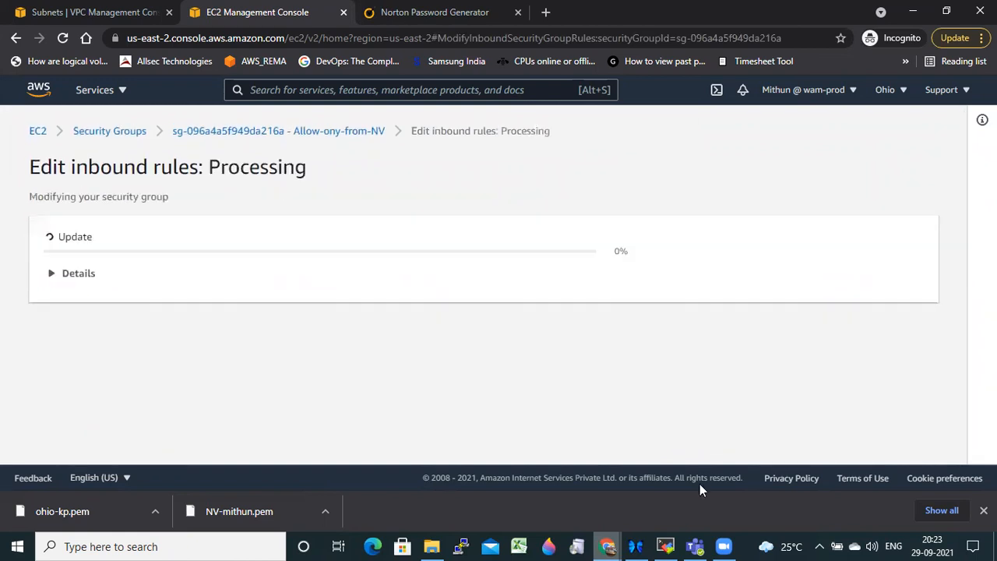
# - Switch to MobaXterm, interrupt the pending SSH attempt, retry the verbose connection to 172.31.12.113, interrupt it and list the directory's files
pyautogui.click(635, 546)
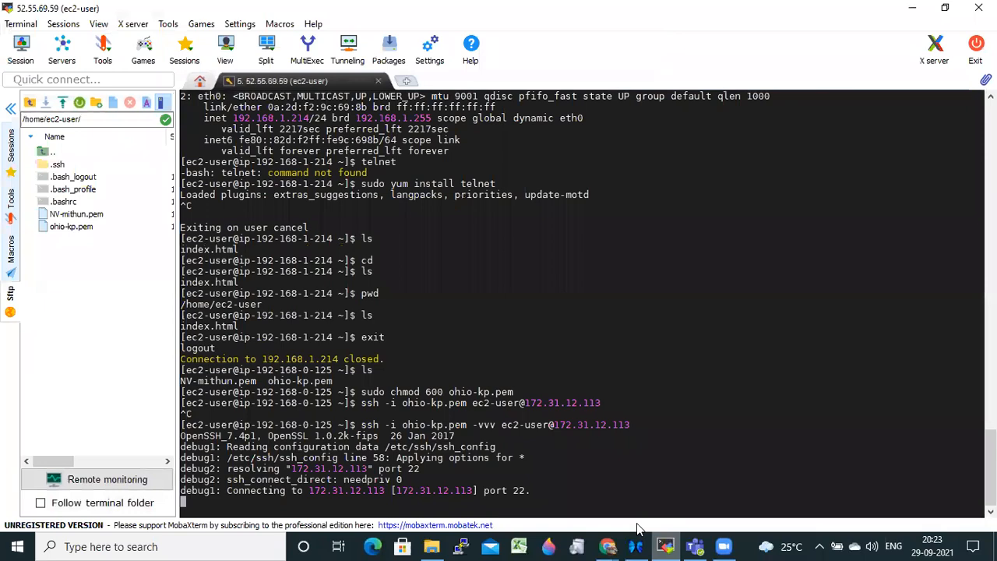
pyautogui.hotkey('ctrl', 'c')
pyautogui.press('Up')
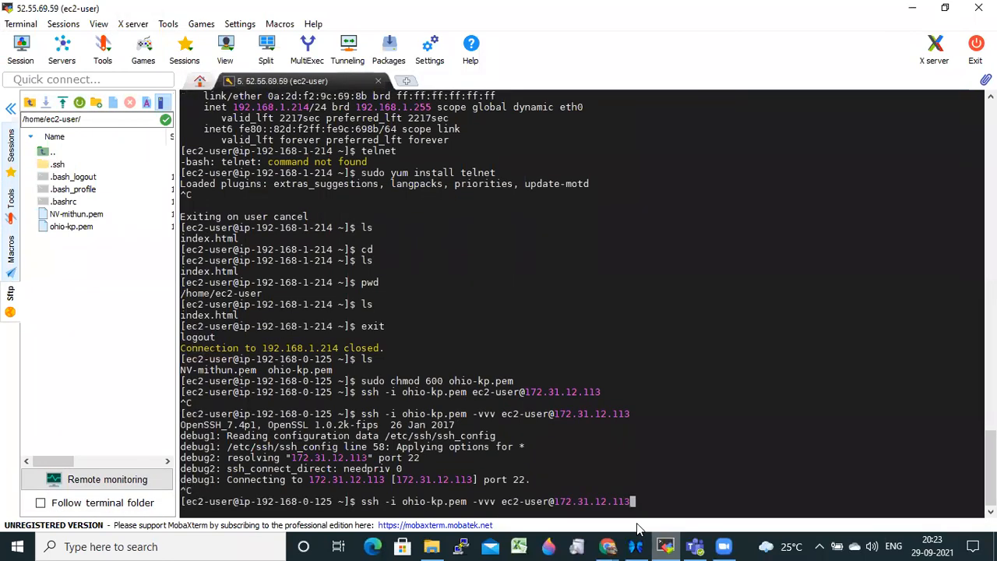
pyautogui.press('Return')
pyautogui.hotkey('ctrl', 'c')
pyautogui.write('ls')
pyautogui.press('Return')
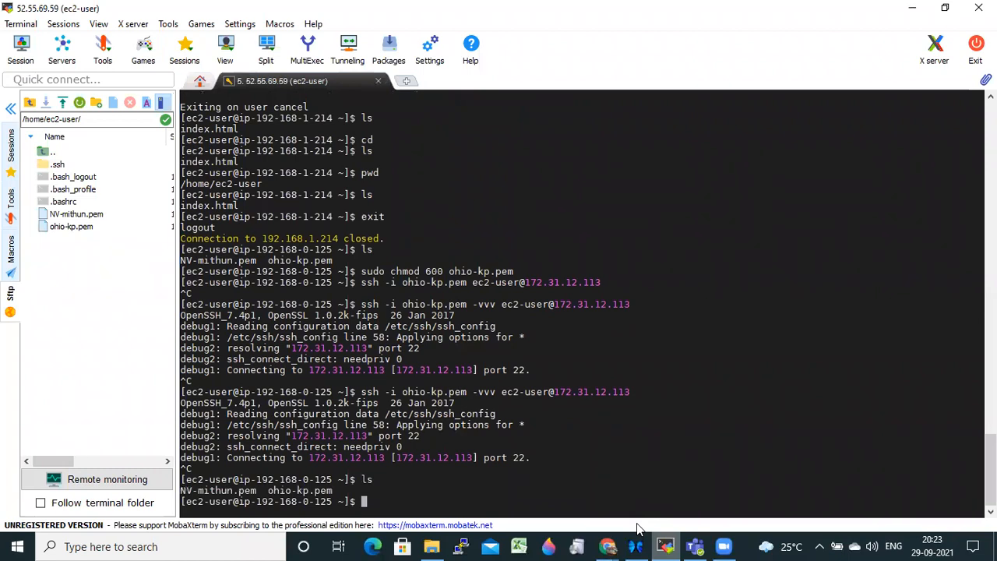
pyautogui.press('Up')
pyautogui.press('Up')
pyautogui.press('Up')
pyautogui.press('Up')
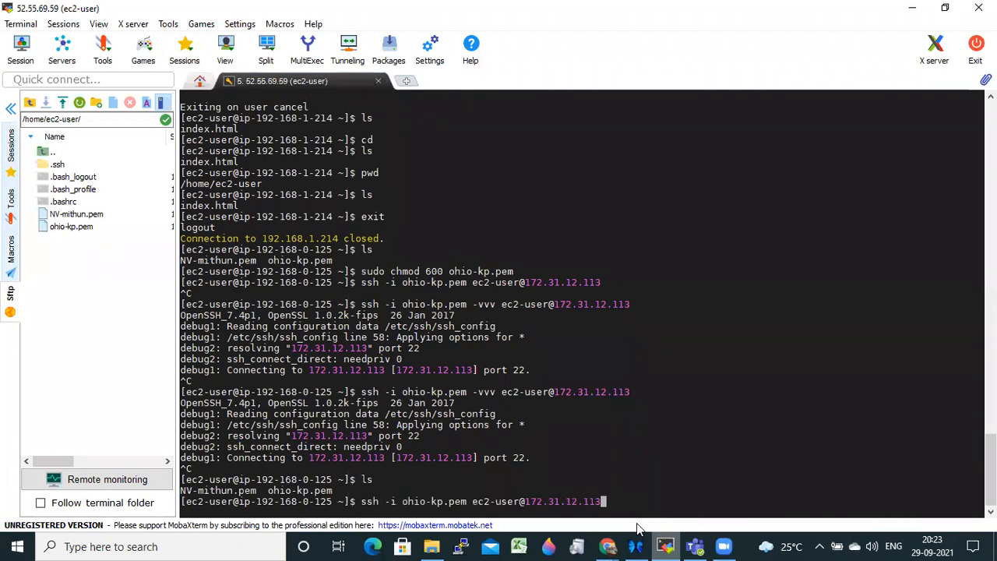
pyautogui.press('Down')
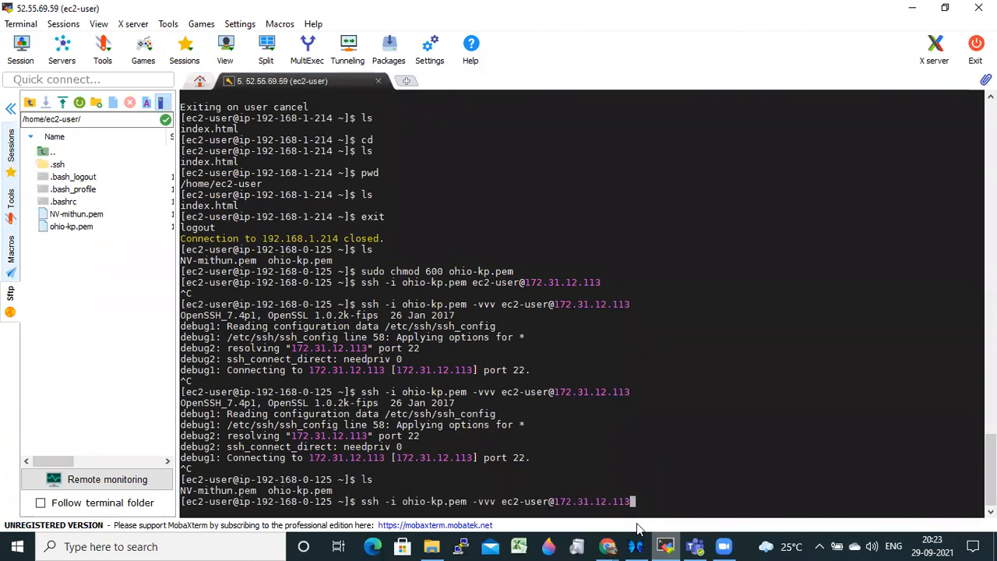
pyautogui.press('Return')
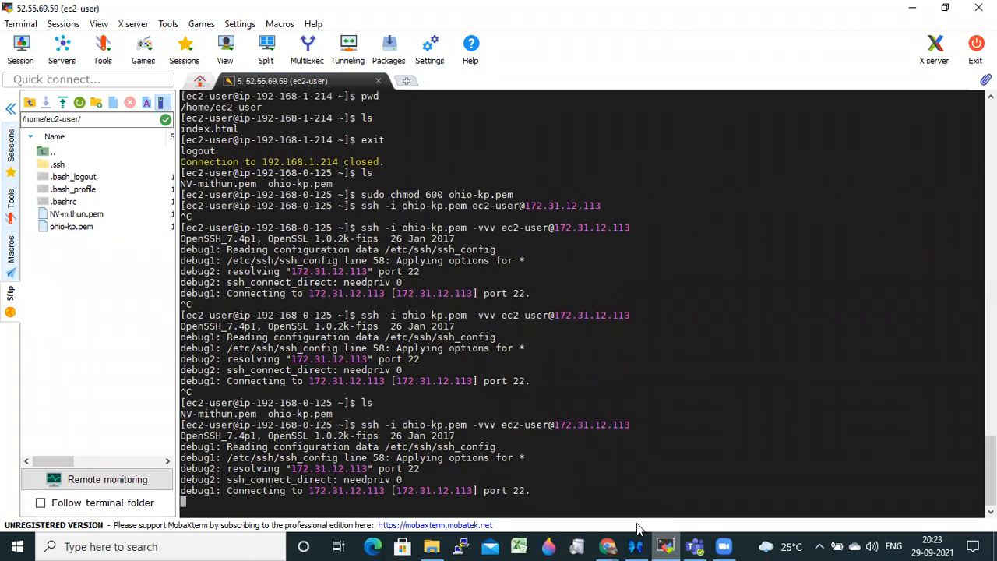
pyautogui.hotkey('ctrl', 'c')
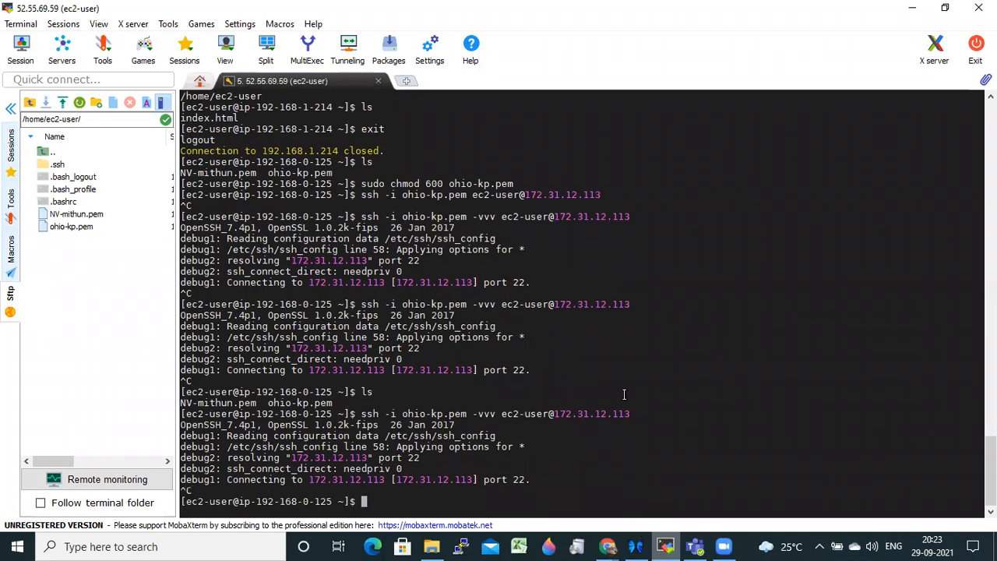
# - Return to the AWS console in the browser, check the port and source of Allow-ony-from-NV's inbound rule, and dismiss the notification
pyautogui.click(912, 14)
pyautogui.scroll(-3, 428, 387)
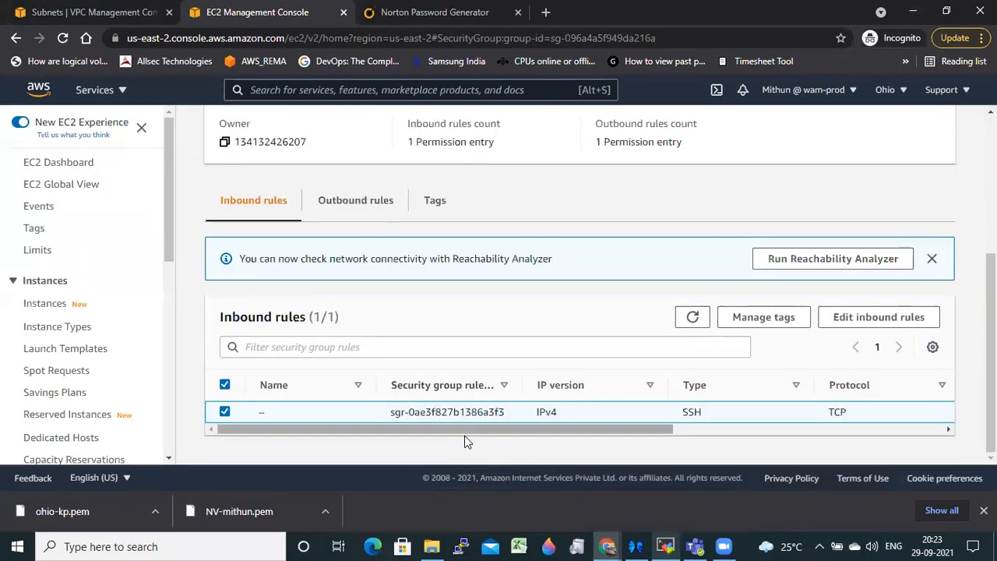
pyautogui.moveTo(473, 427); pyautogui.dragTo(561, 437)
pyautogui.moveTo(564, 443); pyautogui.dragTo(701, 447)
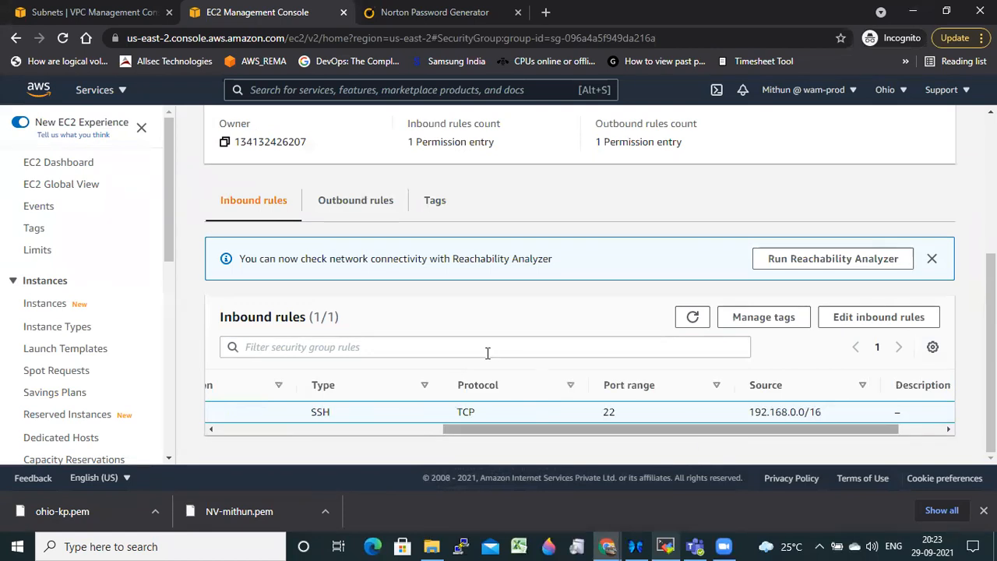
pyautogui.scroll(3, 237, 84)
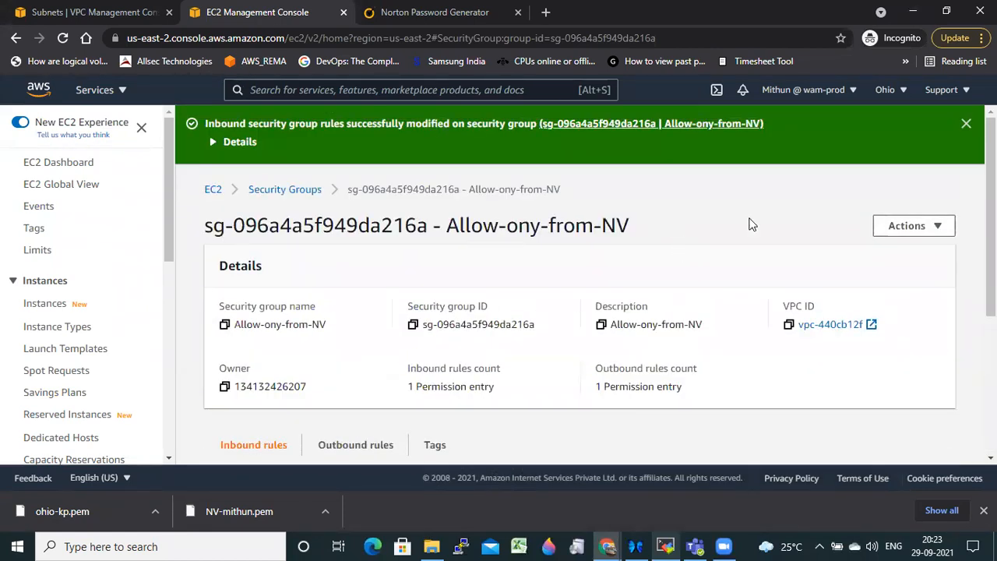
pyautogui.click(966, 123)
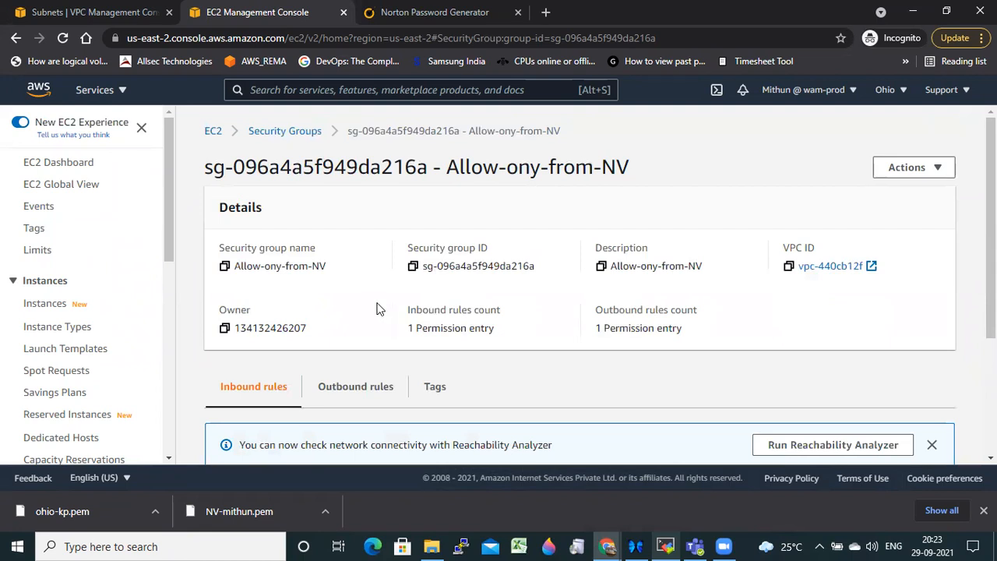
pyautogui.scroll(-2, 382, 306)
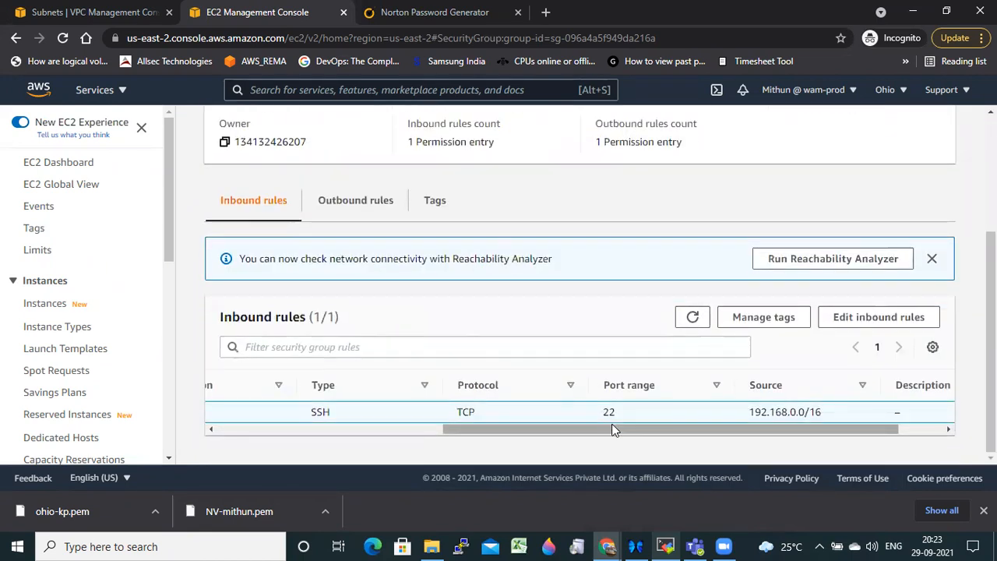
pyautogui.moveTo(612, 429); pyautogui.dragTo(321, 429)
# - Go back to the Ohio instances list and check the security rules shown for Test-server
pyautogui.click(48, 307)
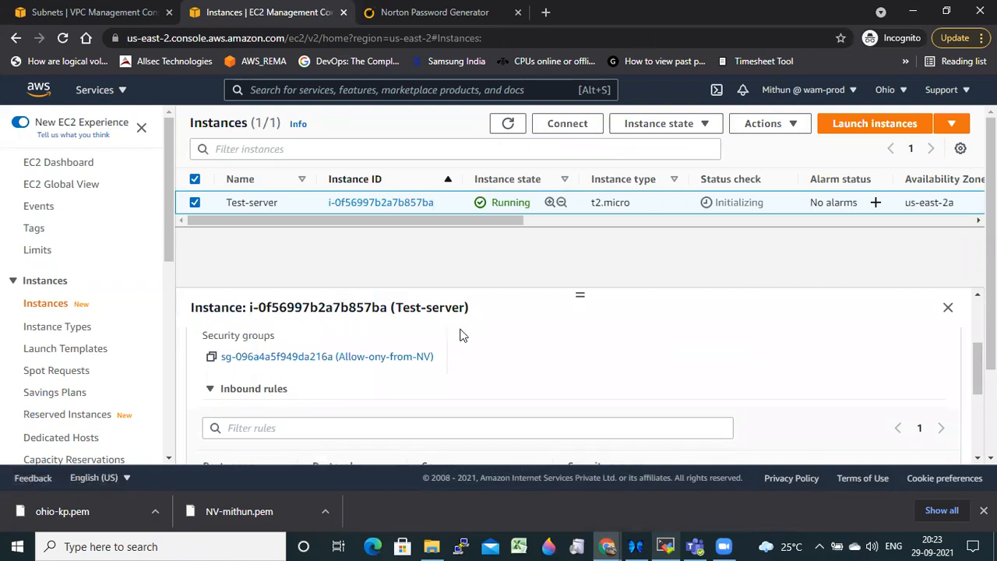
pyautogui.scroll(2, 492, 390)
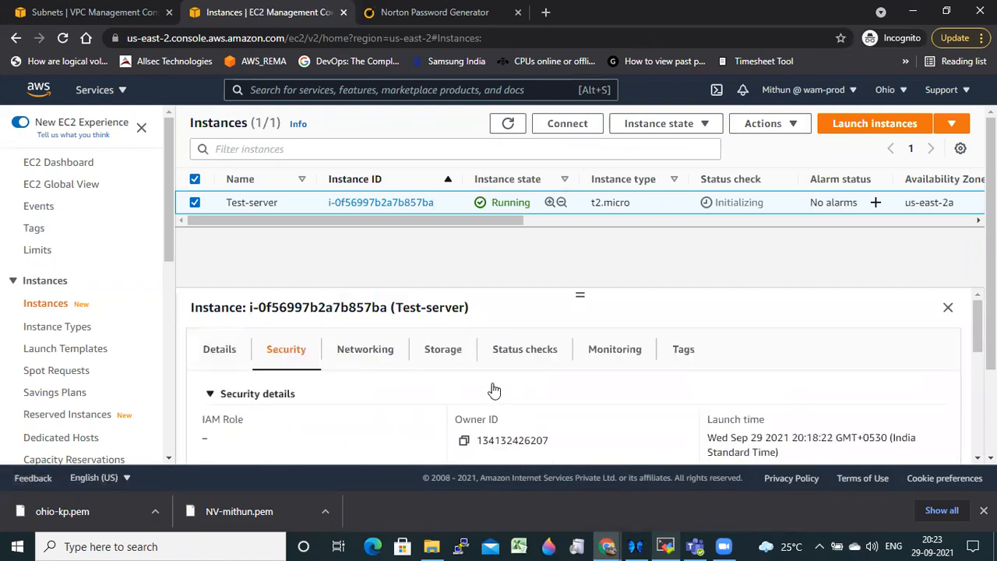
pyautogui.scroll(-2, 505, 383)
pyautogui.scroll(-2, 508, 382)
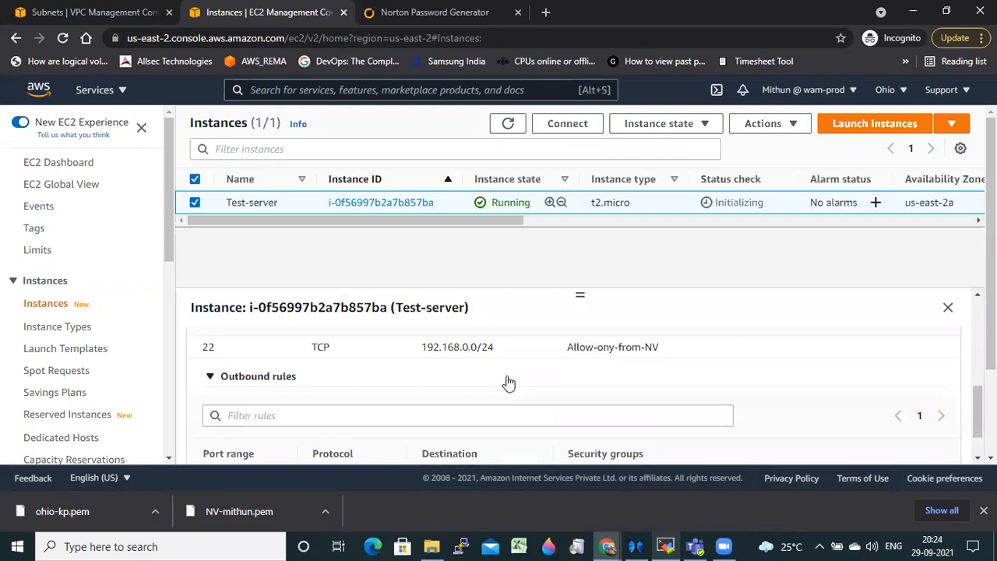
# - Search the AWS services for vpc and open the VPC console in the Ohio region
pyautogui.scroll(-5, 57, 331)
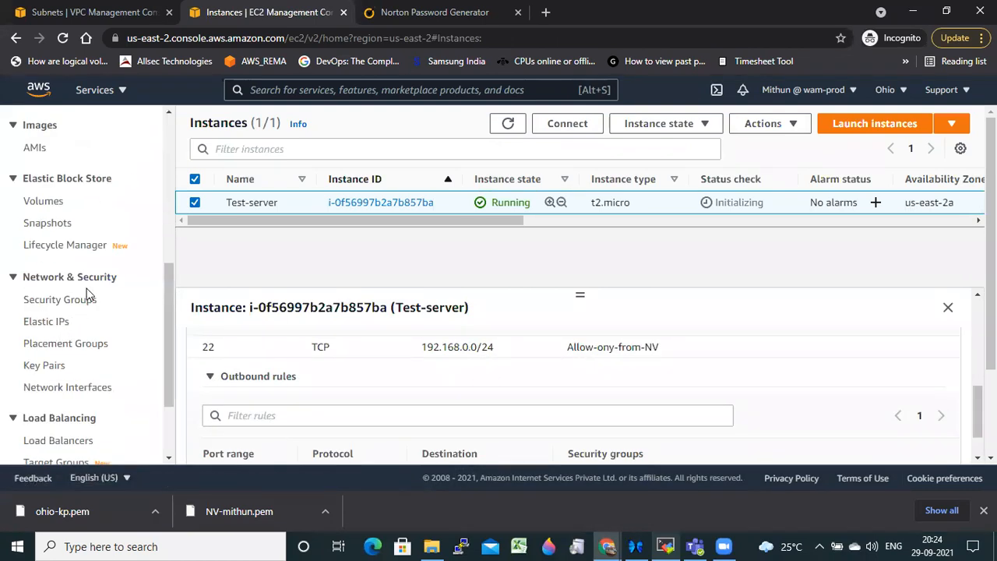
pyautogui.scroll(-1, 65, 351)
pyautogui.scroll(-1, 65, 350)
pyautogui.click(418, 89)
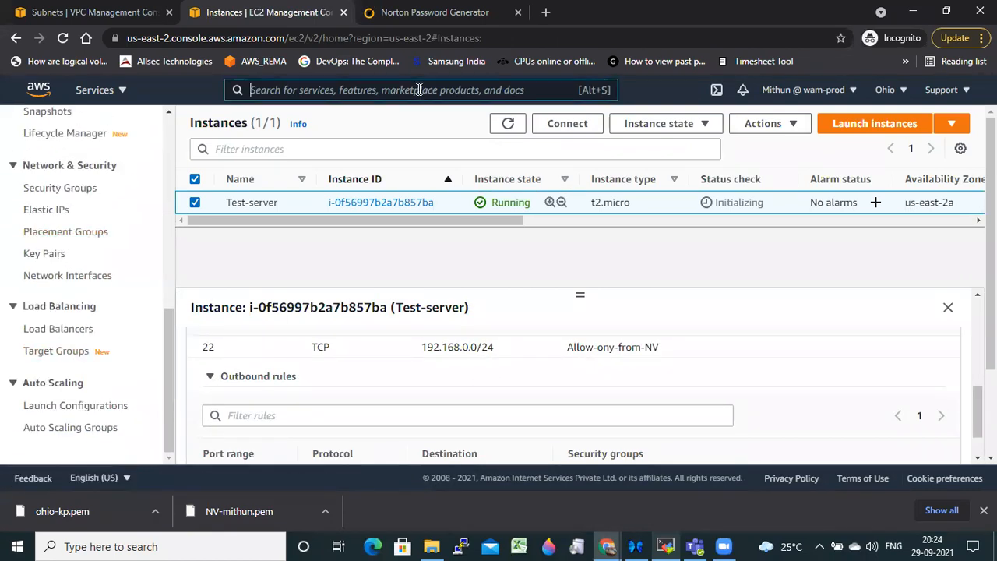
pyautogui.write('vpc')
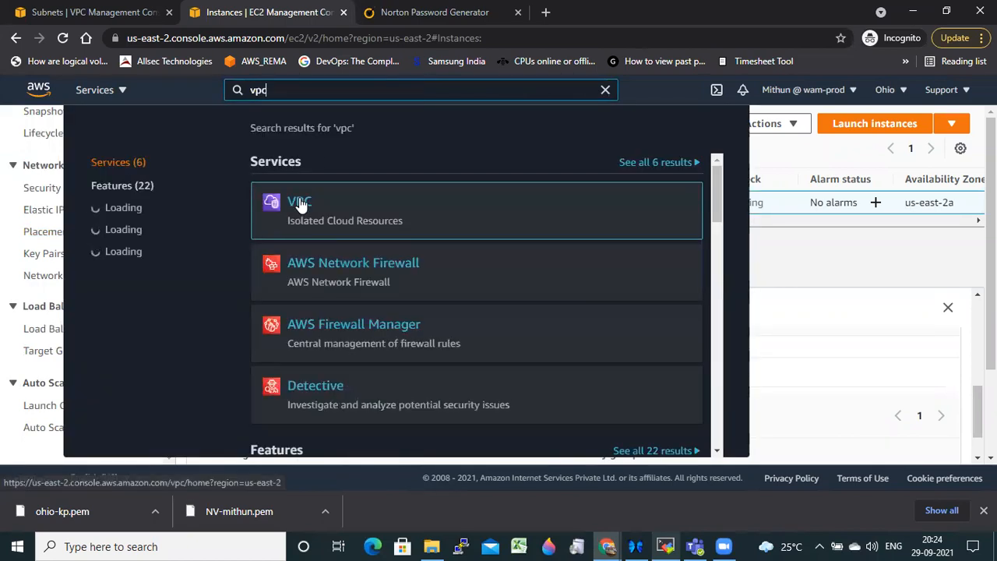
pyautogui.click(301, 203)
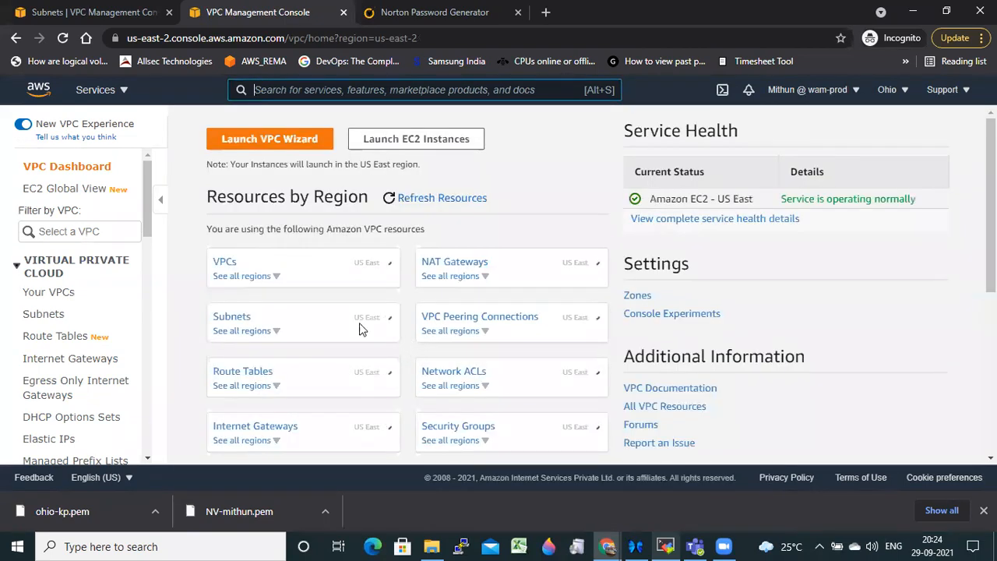
# - Open the route table referenced by the VPC peering connection in Ohio and check its routes
pyautogui.click(501, 325)
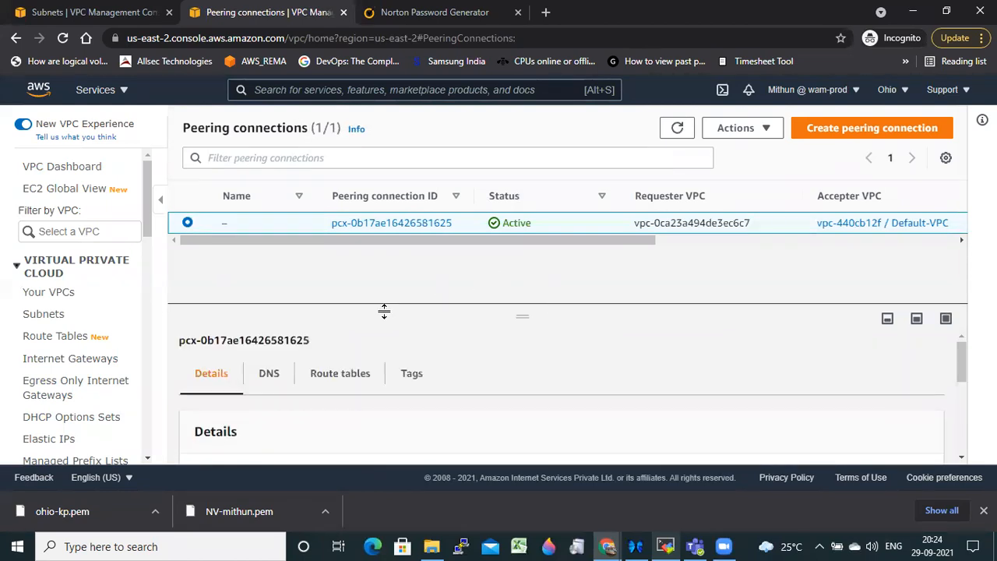
pyautogui.click(350, 373)
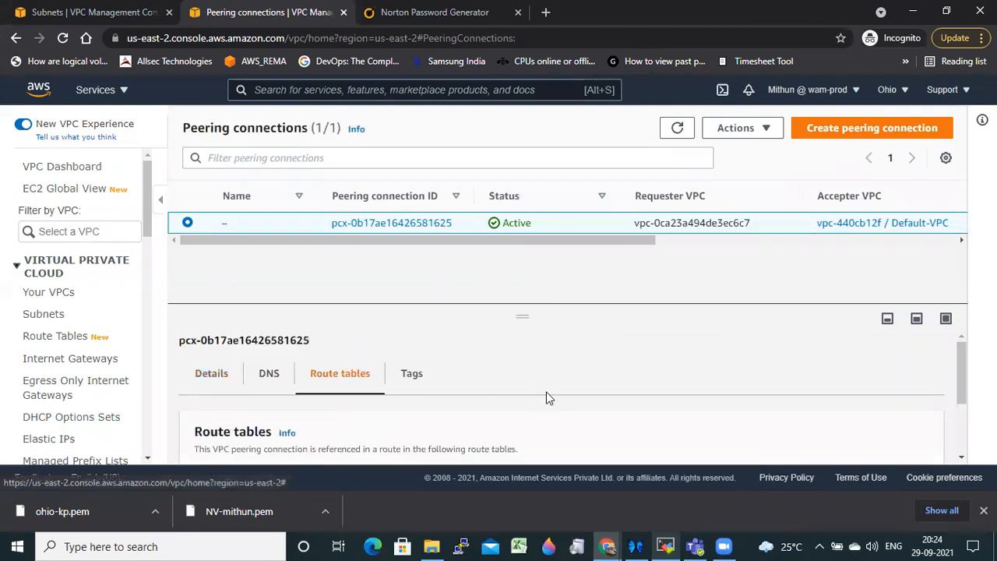
pyautogui.scroll(-2, 548, 396)
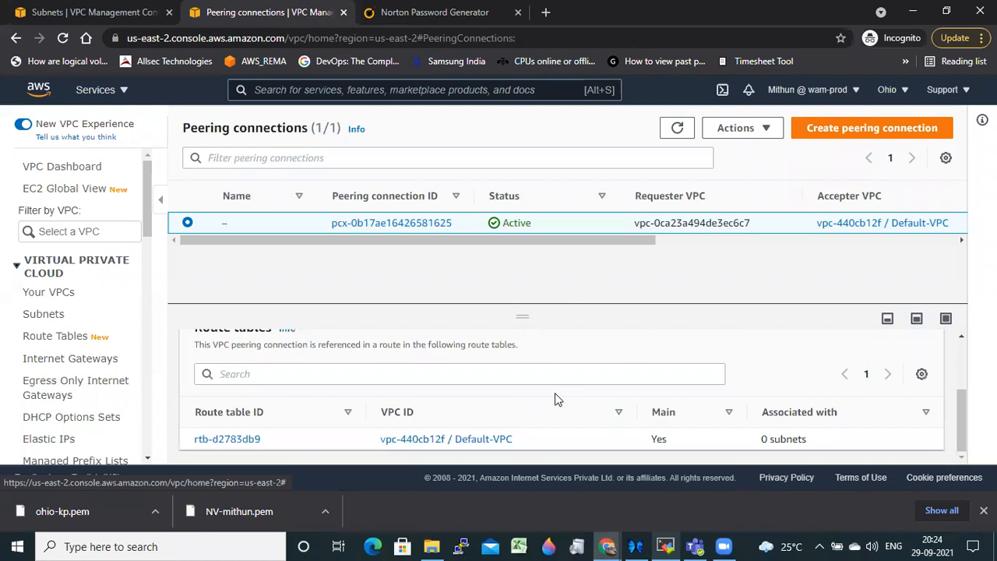
pyautogui.click(233, 439)
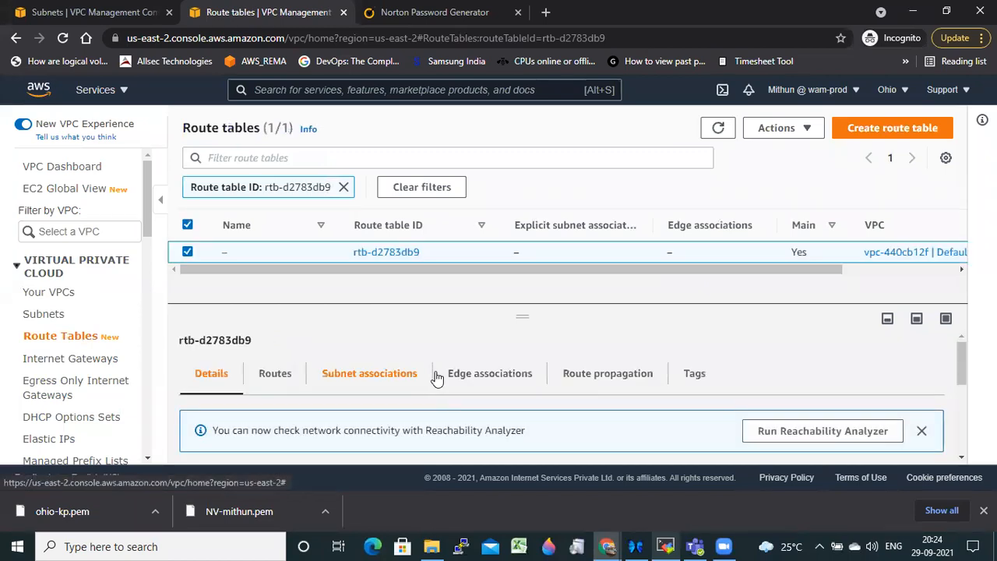
pyautogui.click(277, 377)
pyautogui.scroll(-3, 491, 398)
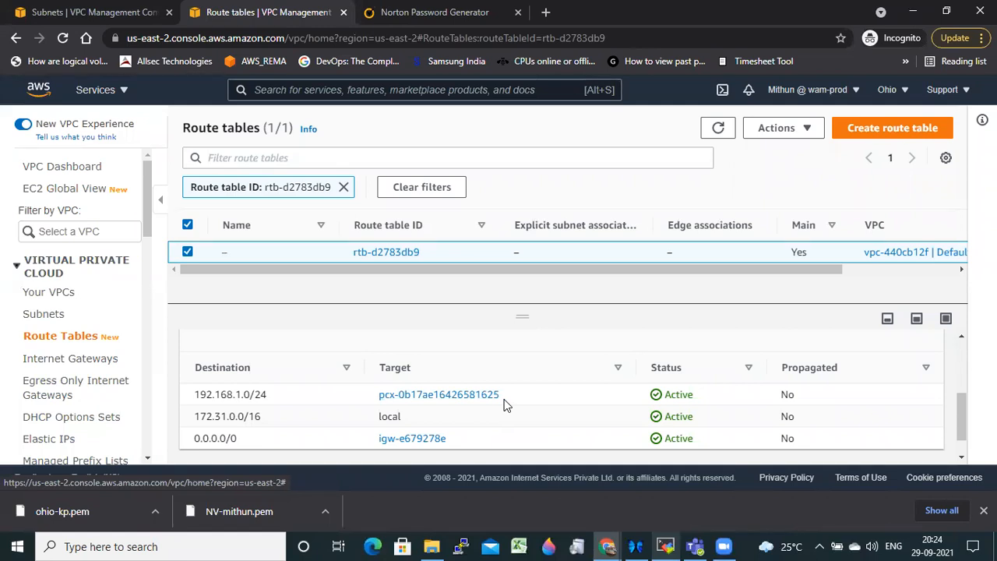
pyautogui.scroll(2, 503, 404)
pyautogui.scroll(2, 545, 392)
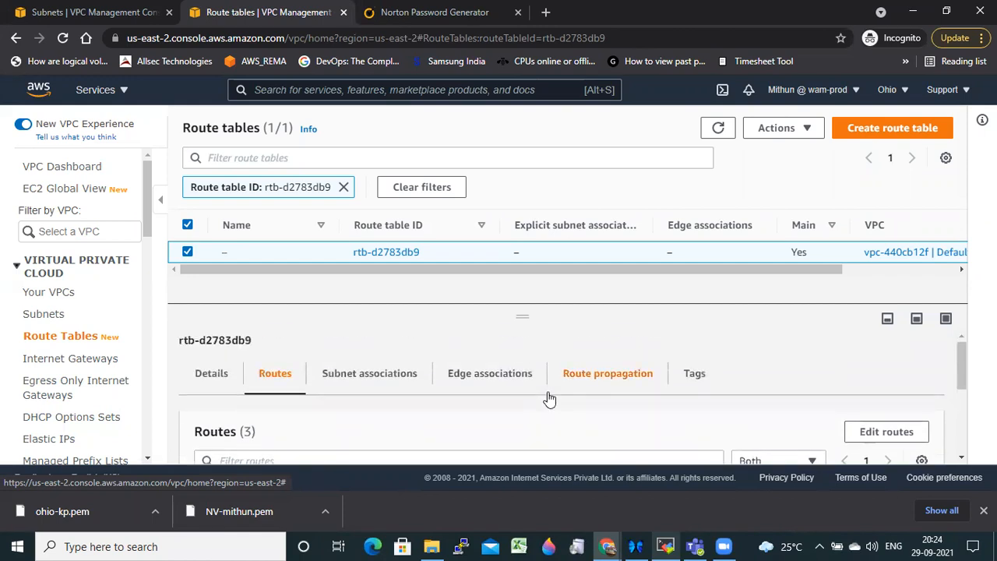
# - Associate all three available subnets with Ohio's main route table rtb-d2783db9 and save the associations
pyautogui.click(382, 377)
pyautogui.scroll(-1, 415, 379)
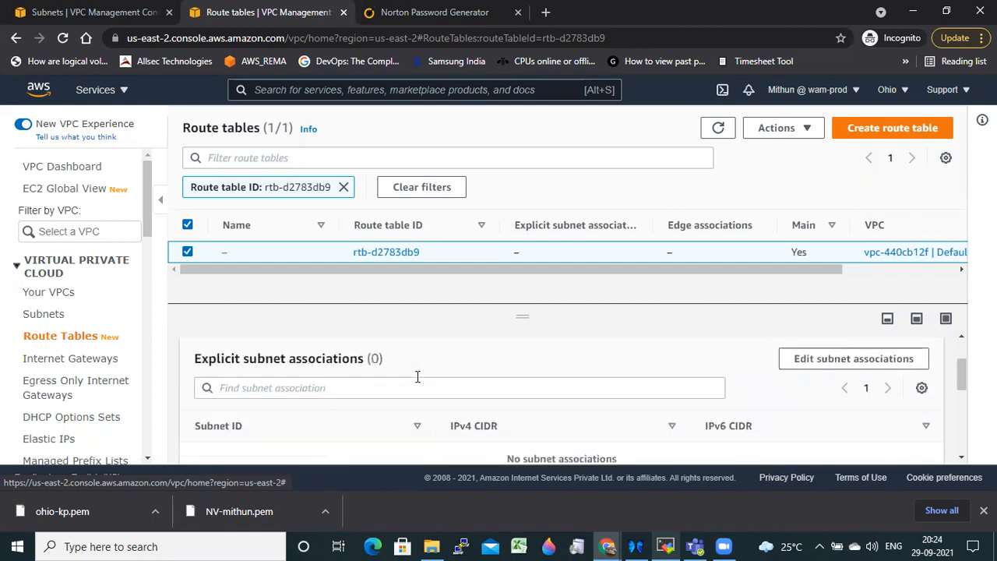
pyautogui.click(810, 361)
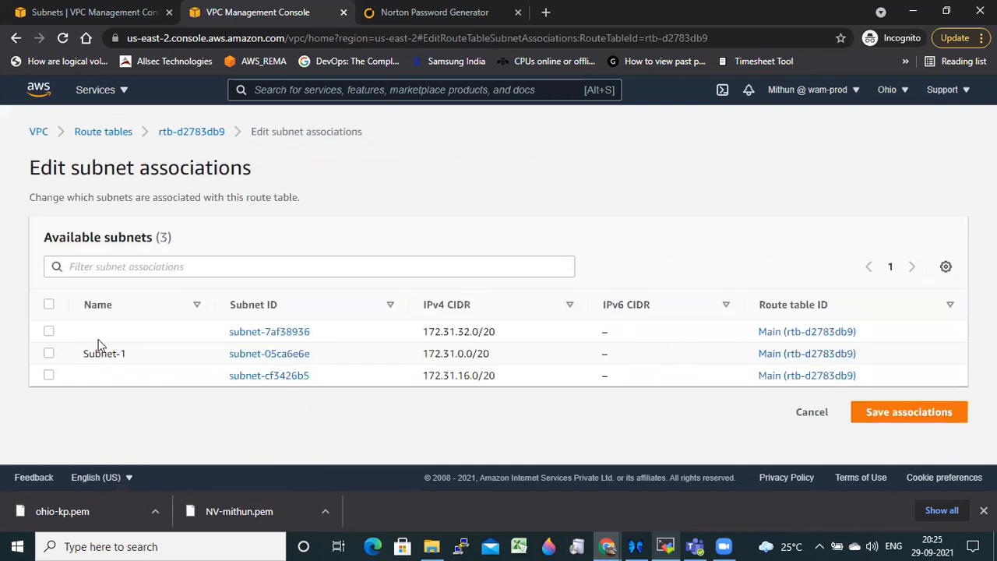
pyautogui.click(48, 332)
pyautogui.click(48, 353)
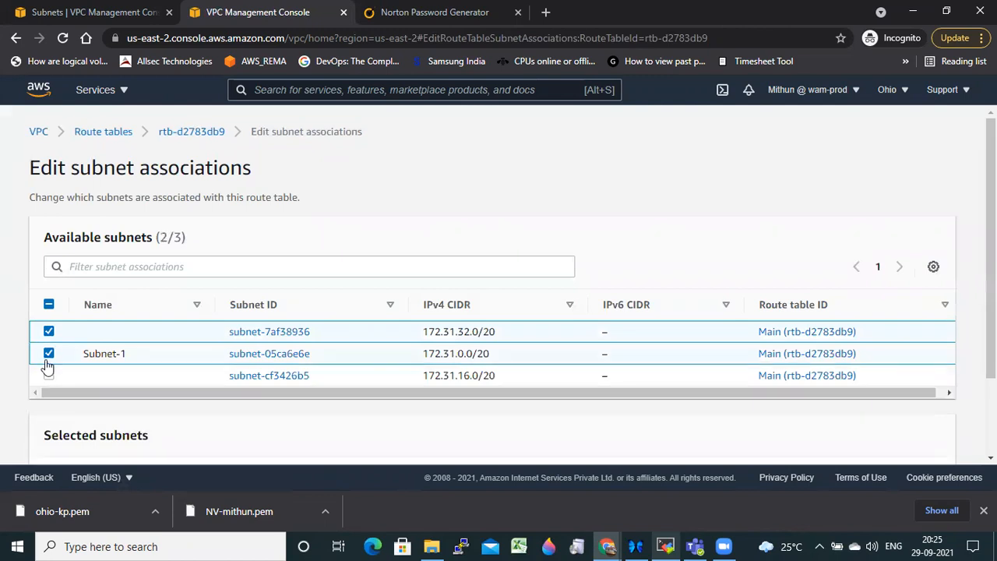
pyautogui.click(148, 369)
pyautogui.scroll(-2, 412, 350)
pyautogui.click(863, 436)
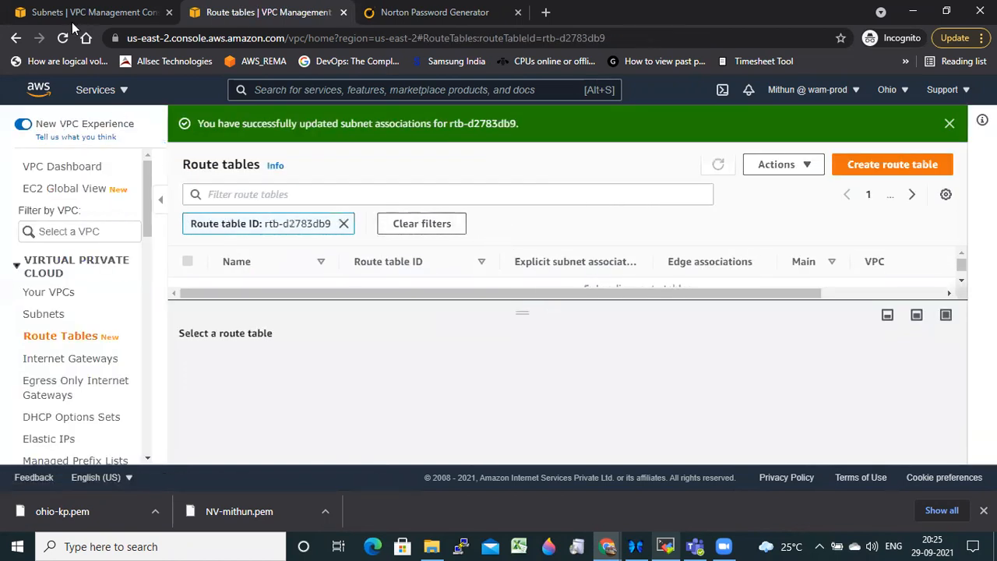
pyautogui.click(665, 541)
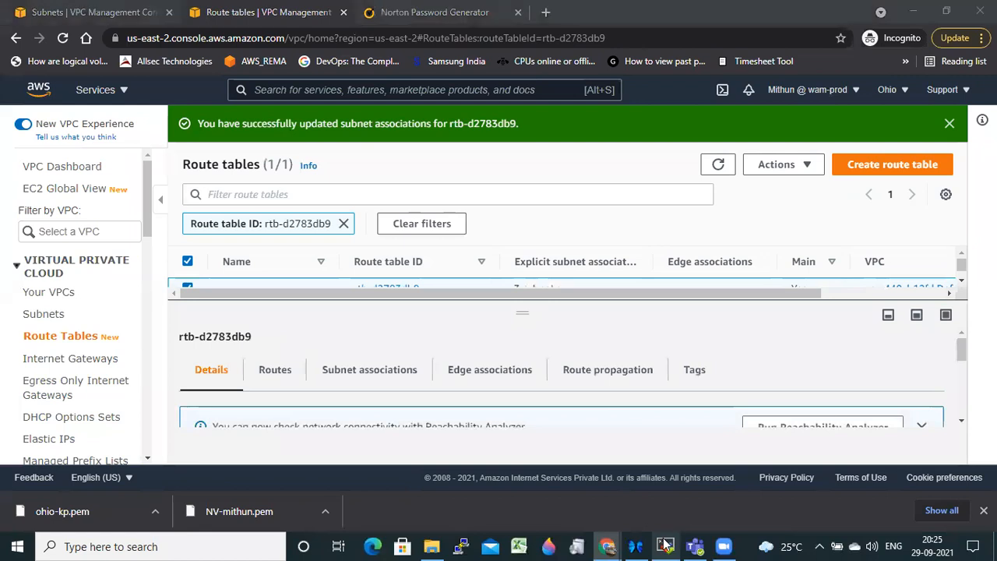
pyautogui.press('Up')
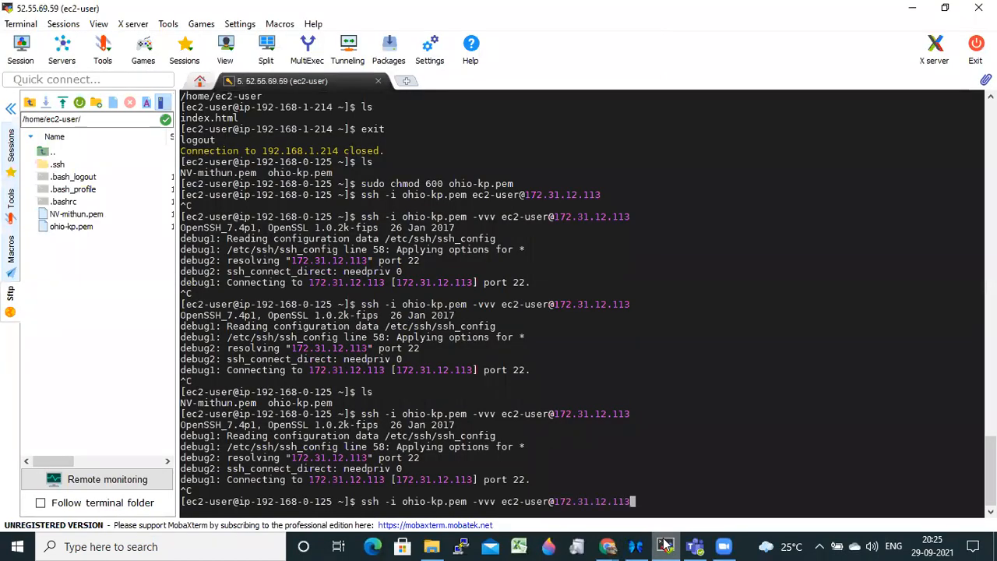
pyautogui.press('Return')
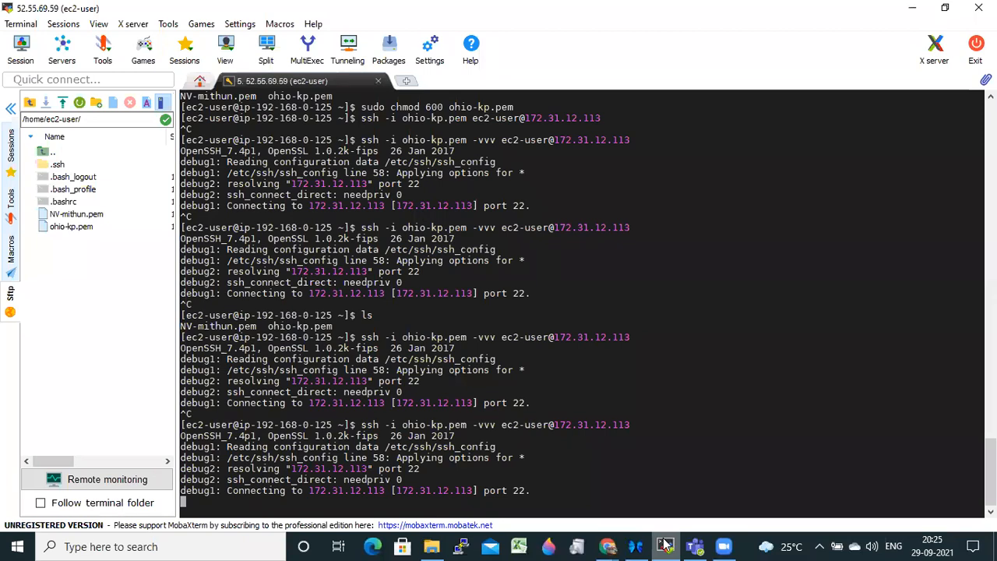
# - Return to the N. Virginia console in the browser, search for ec2, open the running instances list, and dismiss the welcome message
pyautogui.click(915, 9)
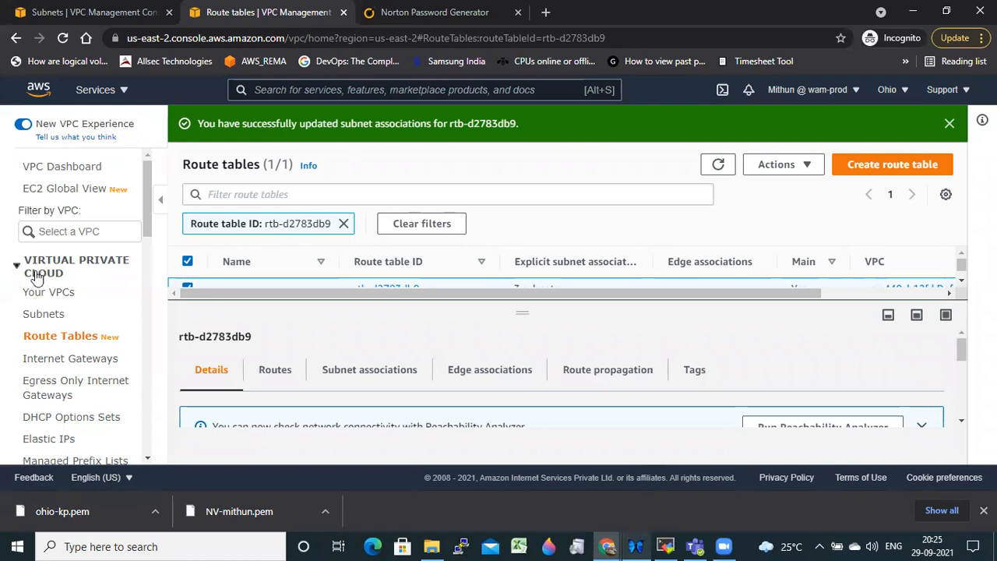
pyautogui.click(86, 12)
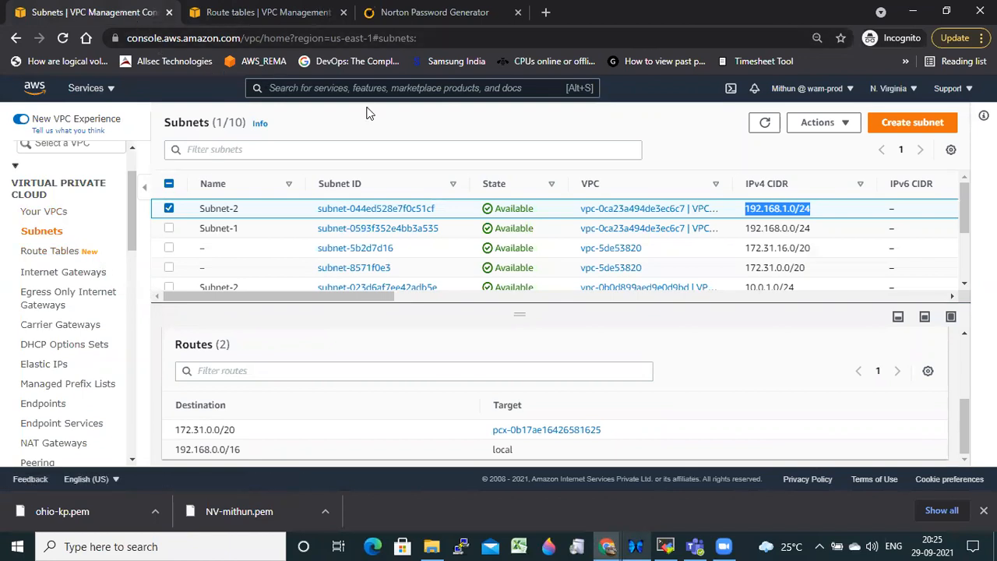
pyautogui.click(356, 86)
pyautogui.write('ec2')
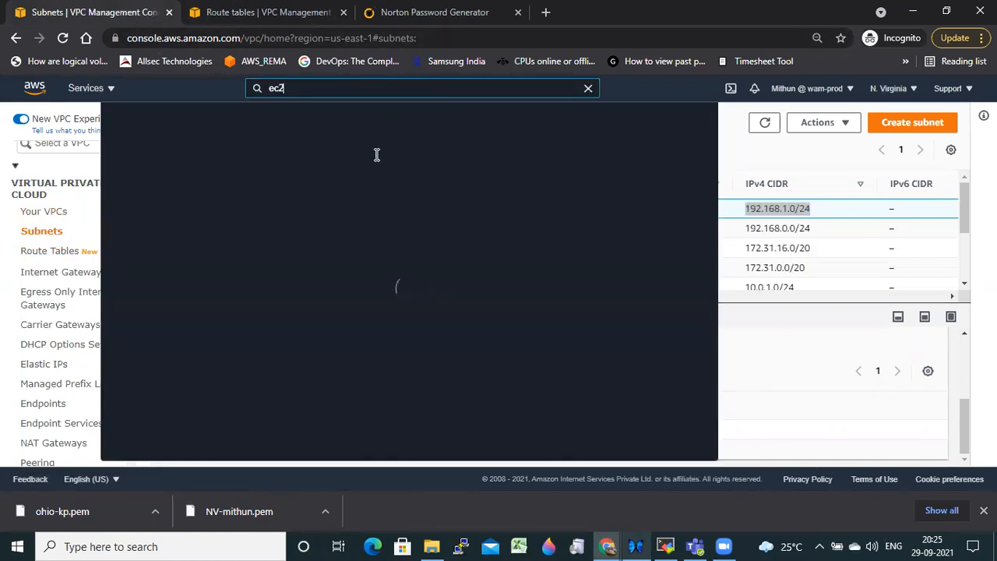
pyautogui.click(316, 191)
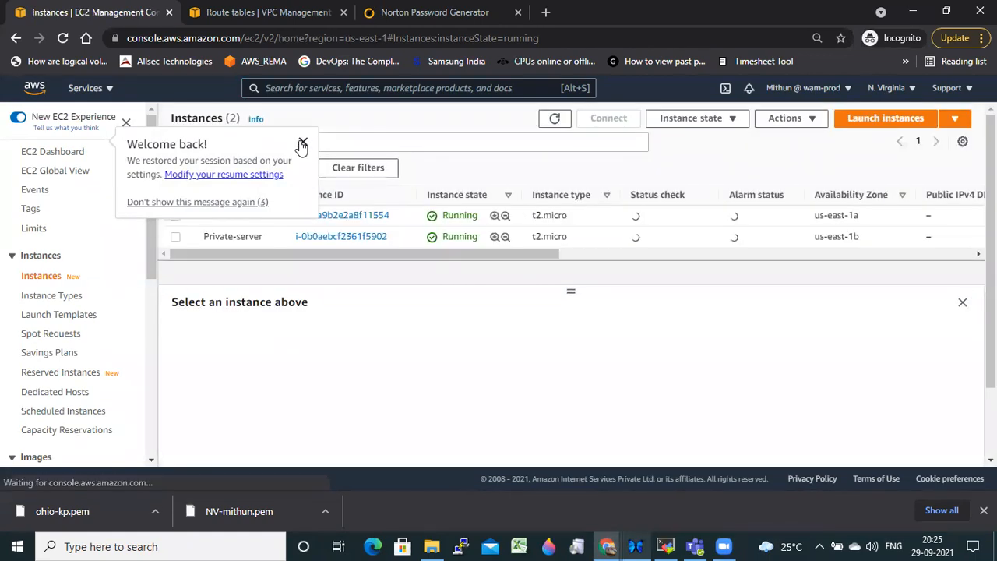
pyautogui.click(303, 143)
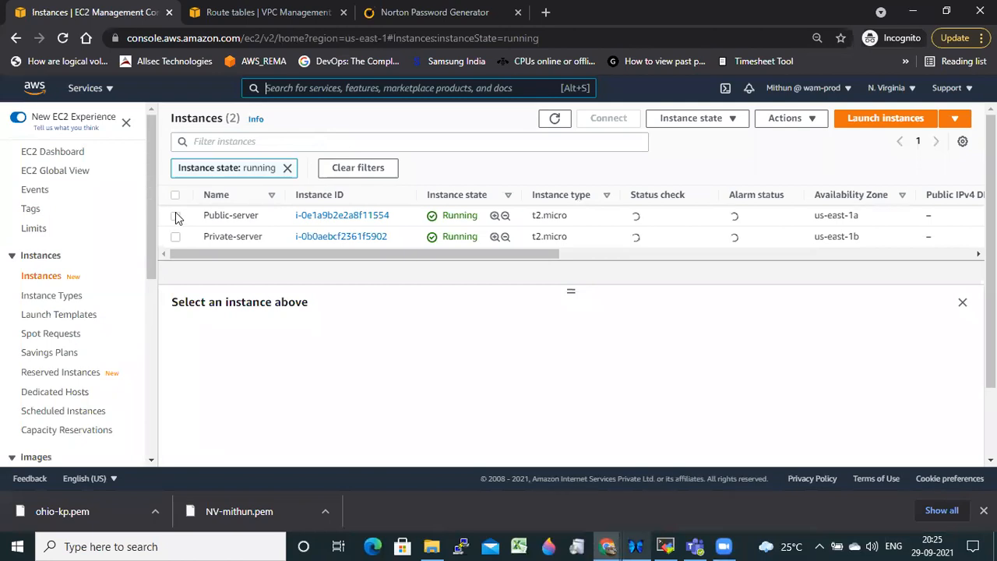
# - Open the subnet of Public-server from its instance details and check the routes of that subnet's route table
pyautogui.click(207, 221)
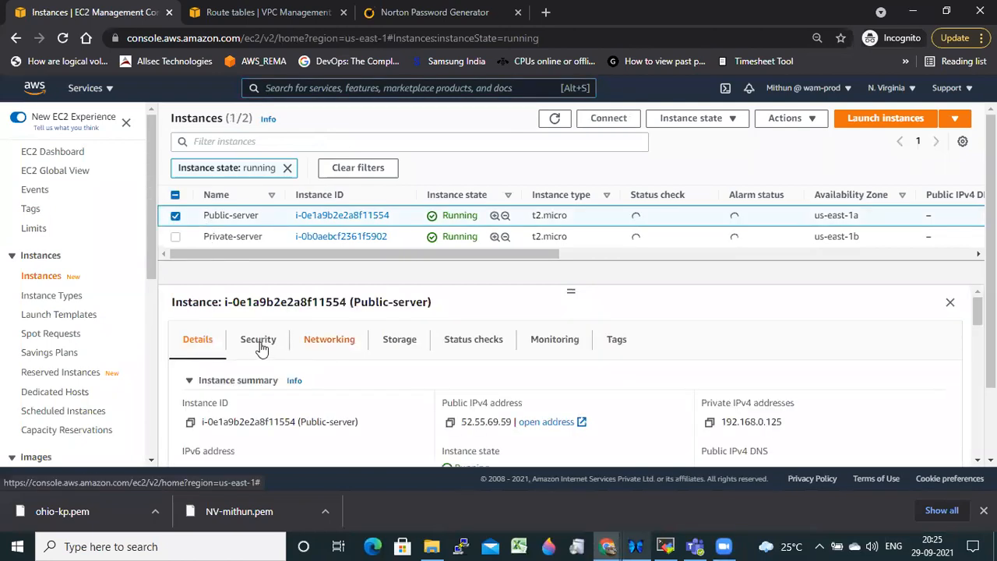
pyautogui.scroll(-3, 340, 393)
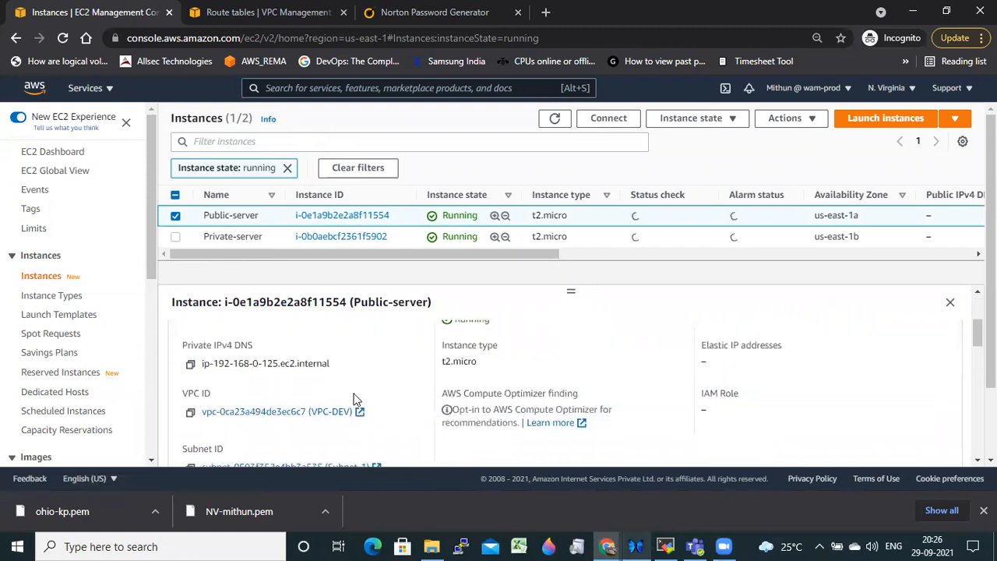
pyautogui.scroll(-2, 317, 452)
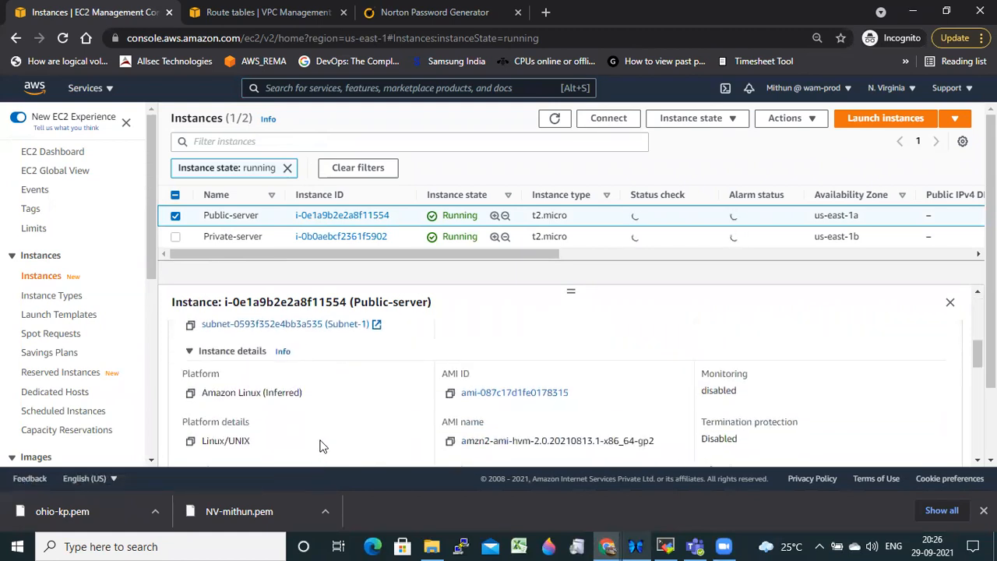
pyautogui.click(304, 325)
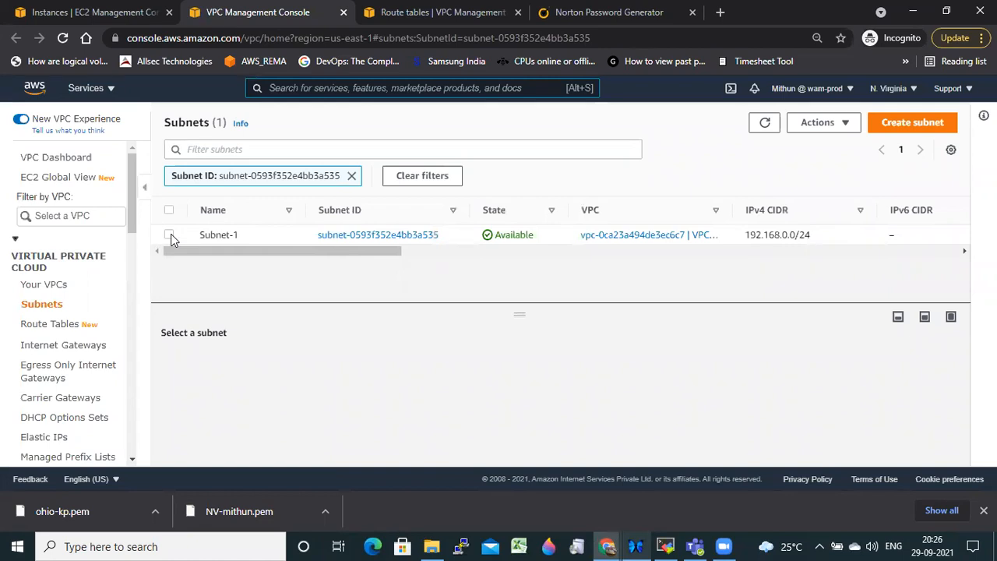
pyautogui.click(170, 235)
pyautogui.click(321, 367)
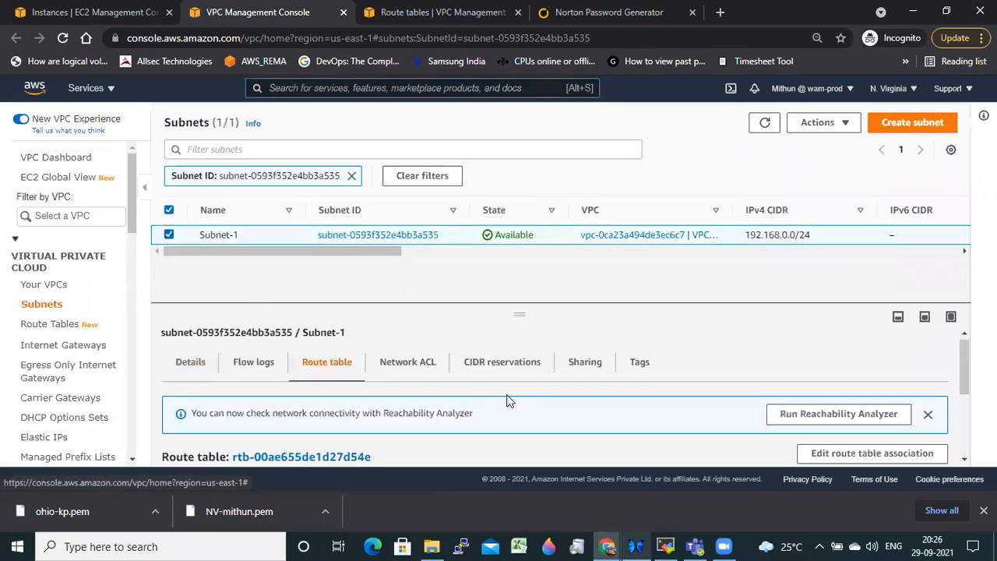
pyautogui.scroll(-3, 507, 401)
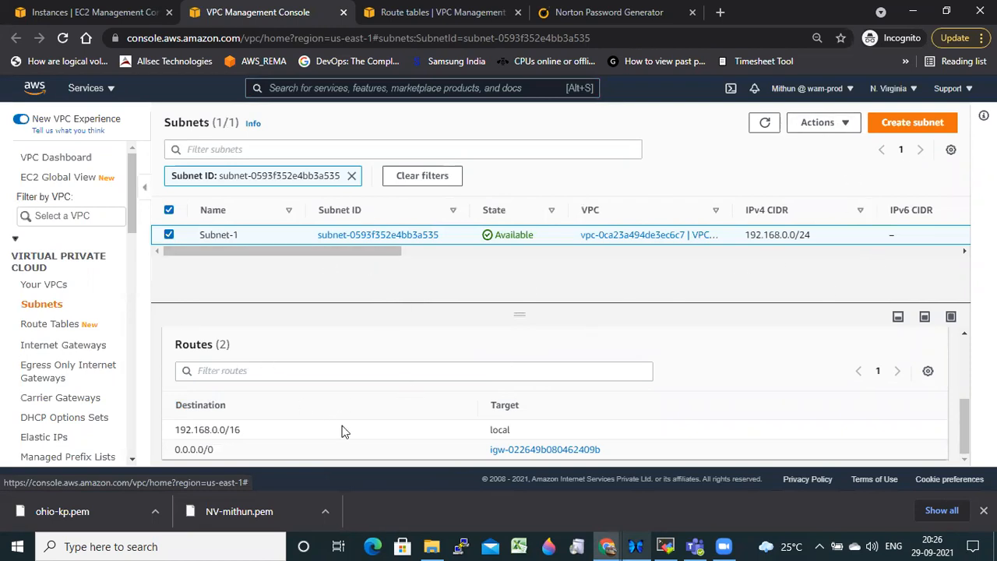
pyautogui.scroll(2, 471, 428)
# - Open Subnet-1's route table, start editing its routes, and add a new route with 171 entered as its destination
pyautogui.click(317, 381)
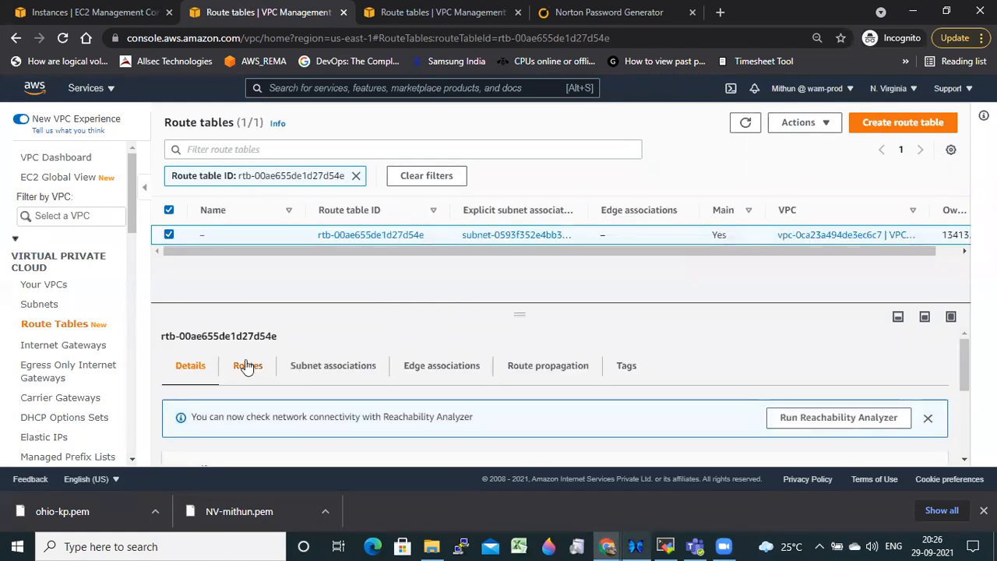
pyautogui.click(246, 366)
pyautogui.scroll(-2, 361, 397)
pyautogui.scroll(2, 720, 405)
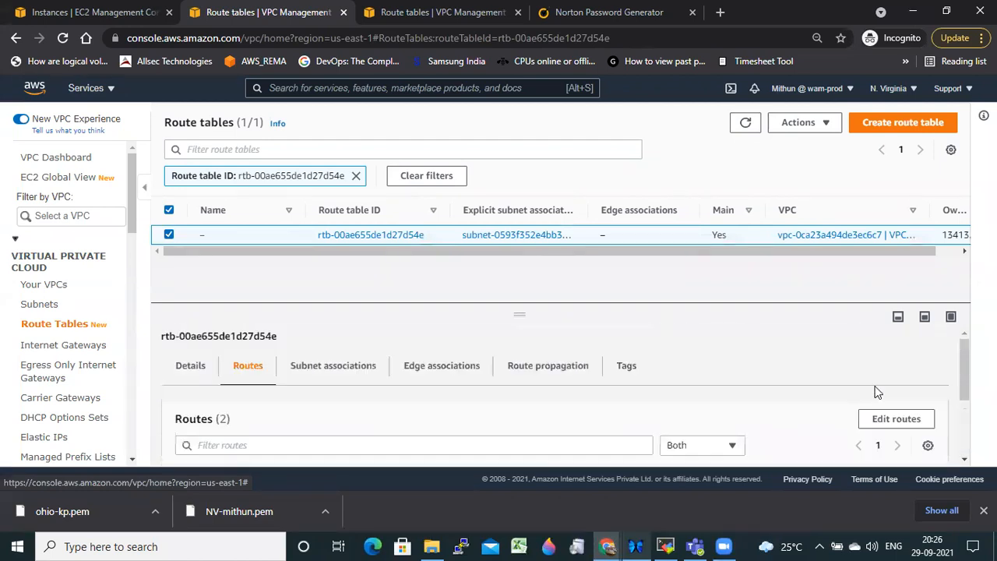
pyautogui.click(896, 418)
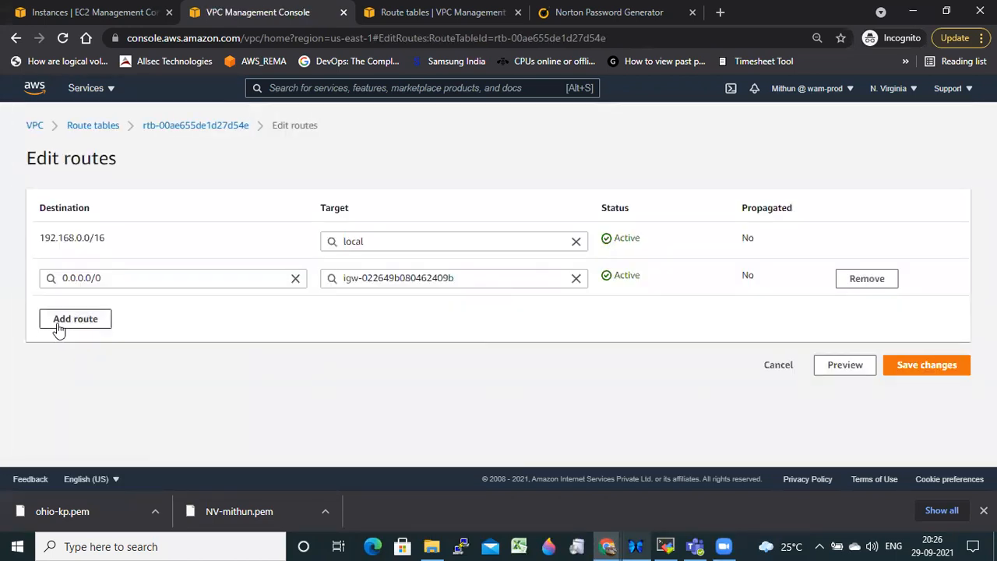
pyautogui.click(86, 319)
pyautogui.click(98, 316)
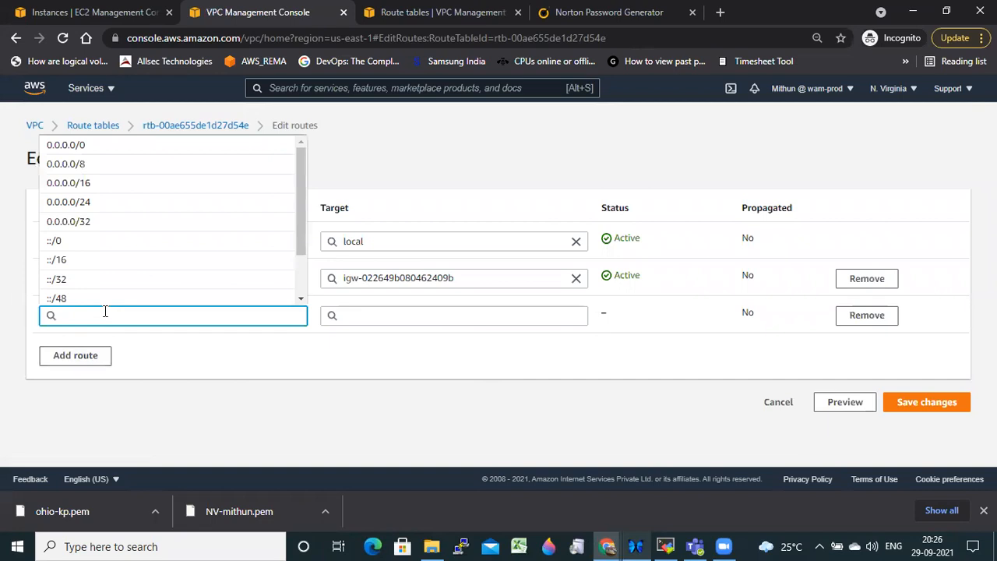
pyautogui.write('171')
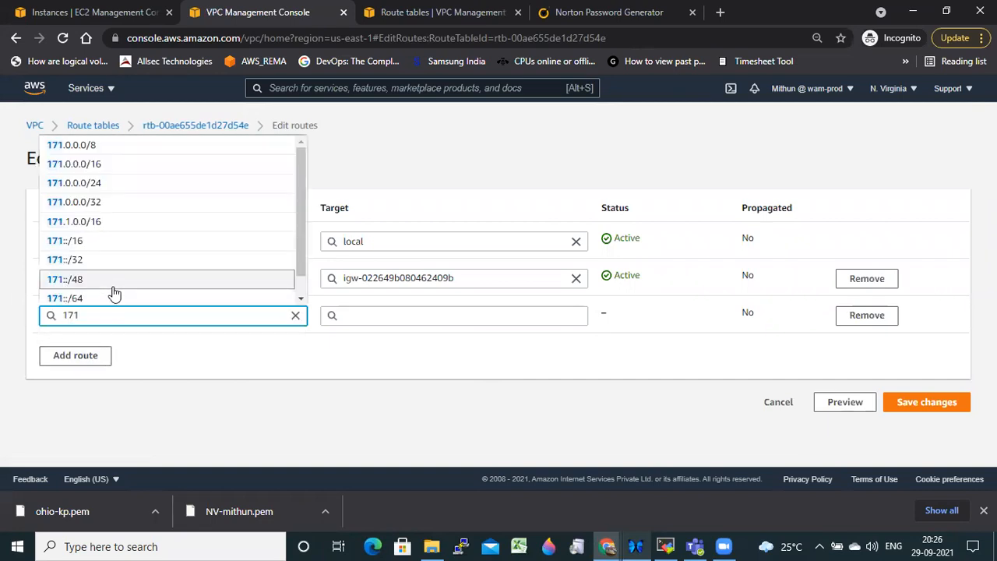
# - Go to the routes of Ohio's route table rtb-d2783db9 and copy the local route's destination 172.31.0.0/16
pyautogui.click(406, 32)
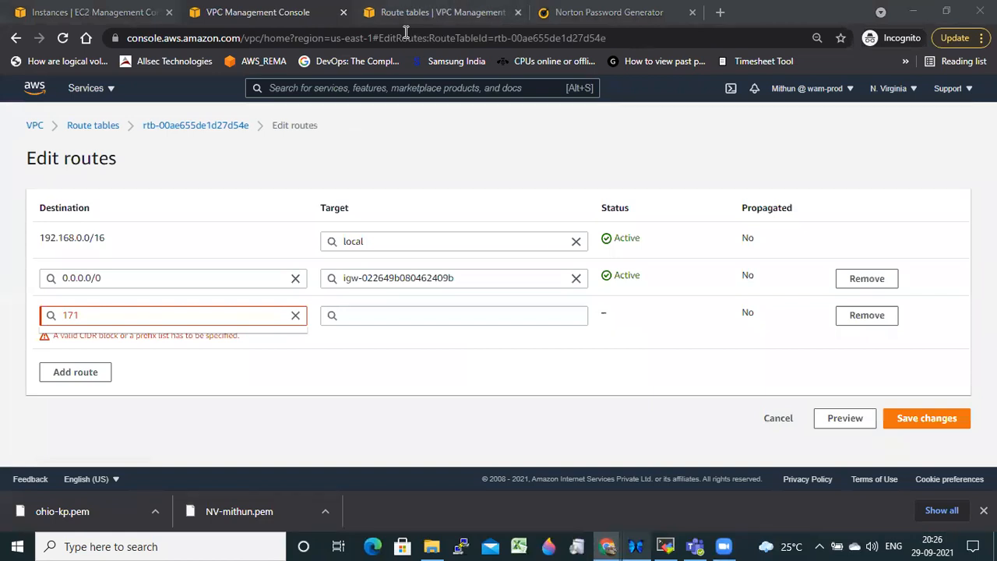
pyautogui.click(421, 13)
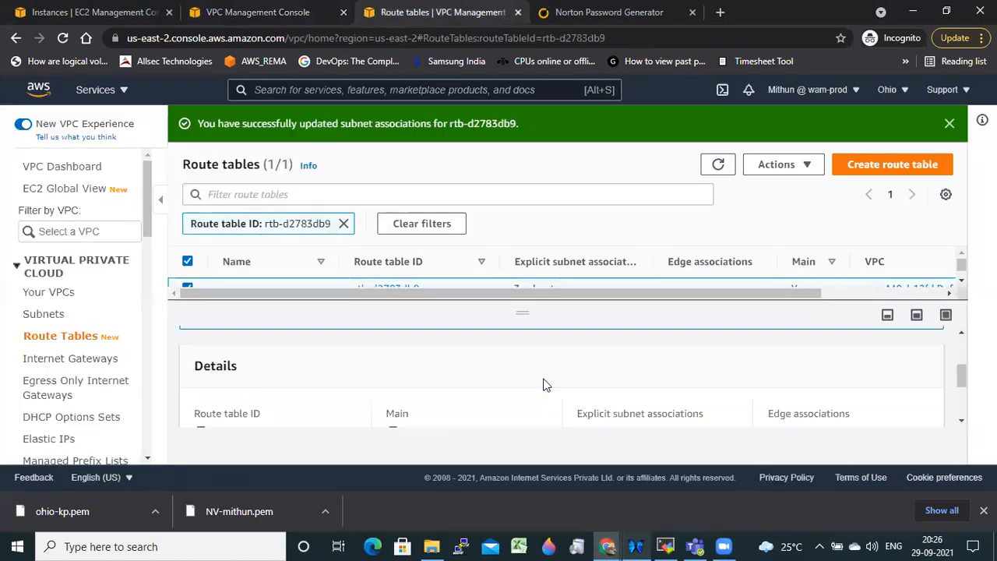
pyautogui.scroll(-5, 546, 384)
pyautogui.scroll(5, 544, 383)
pyautogui.click(268, 371)
pyautogui.scroll(-3, 392, 393)
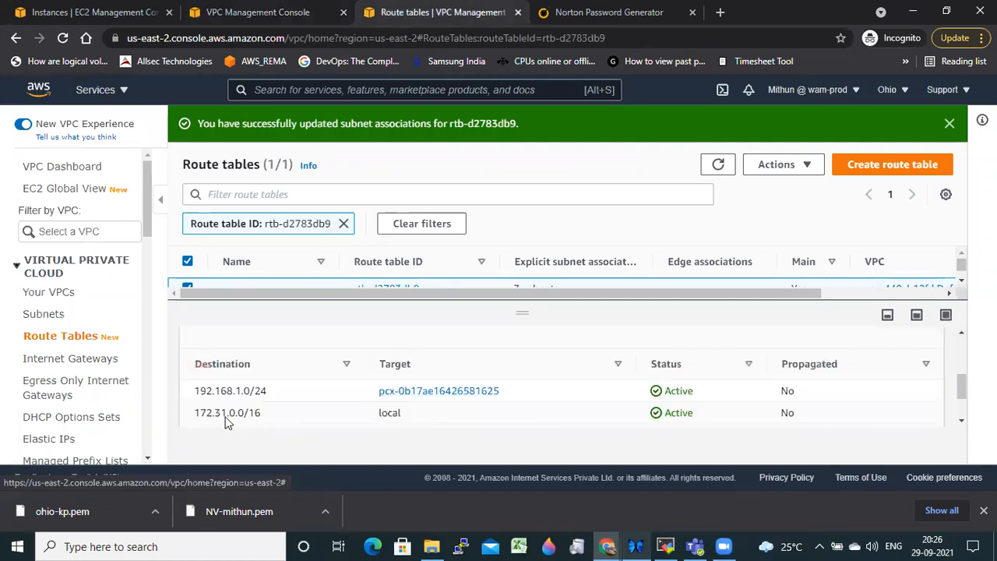
pyautogui.moveTo(194, 416); pyautogui.dragTo(267, 383)
pyautogui.hotkey('ctrl', 'c')
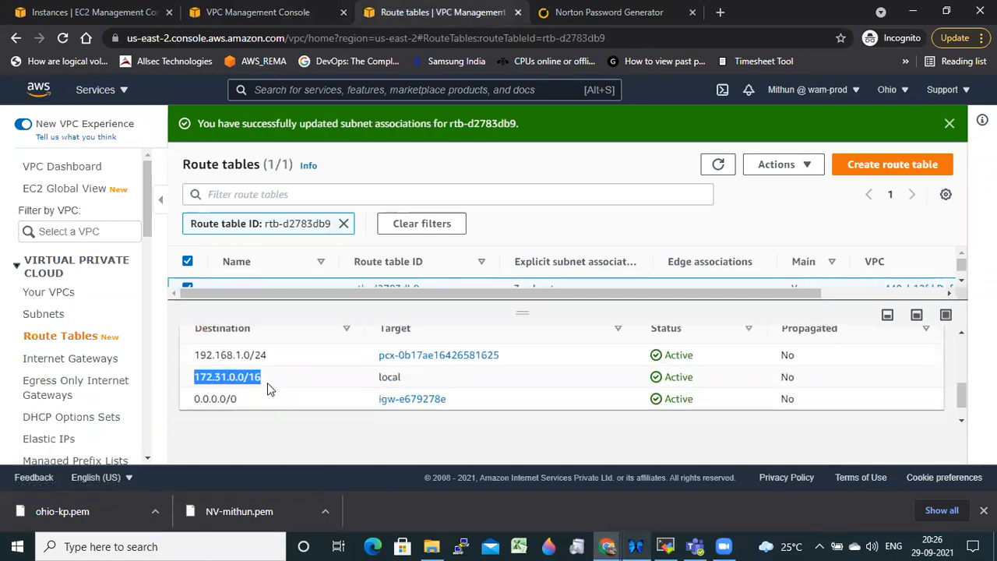
# - Set the new route's destination to 172.31.0.0/16 in the N. Virginia route table, target the peering connection, and save the changes
pyautogui.click(60, 13)
pyautogui.click(233, 13)
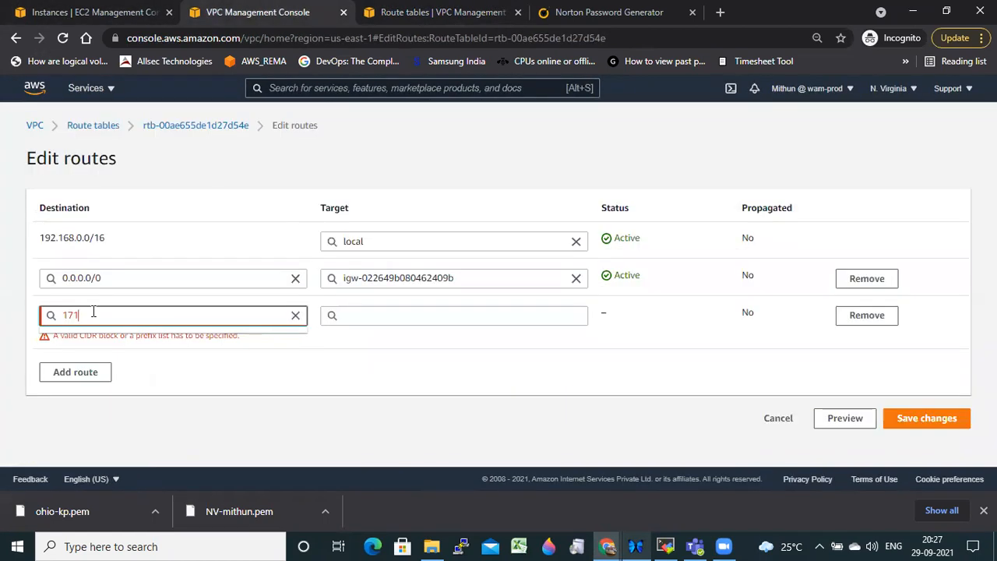
pyautogui.moveTo(103, 313); pyautogui.dragTo(34, 314)
pyautogui.hotkey('ctrl', 'v')
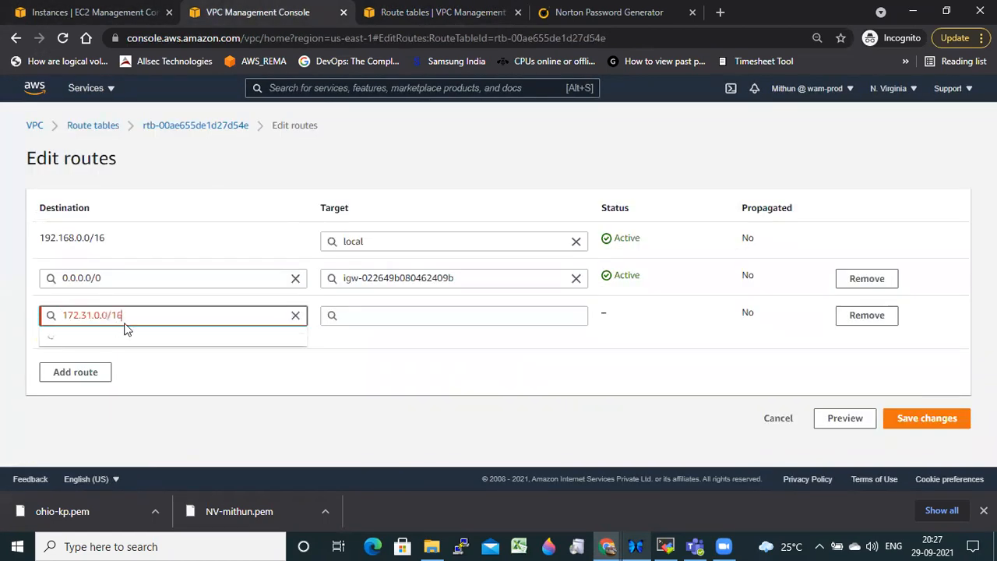
pyautogui.click(369, 316)
pyautogui.scroll(-3, 396, 280)
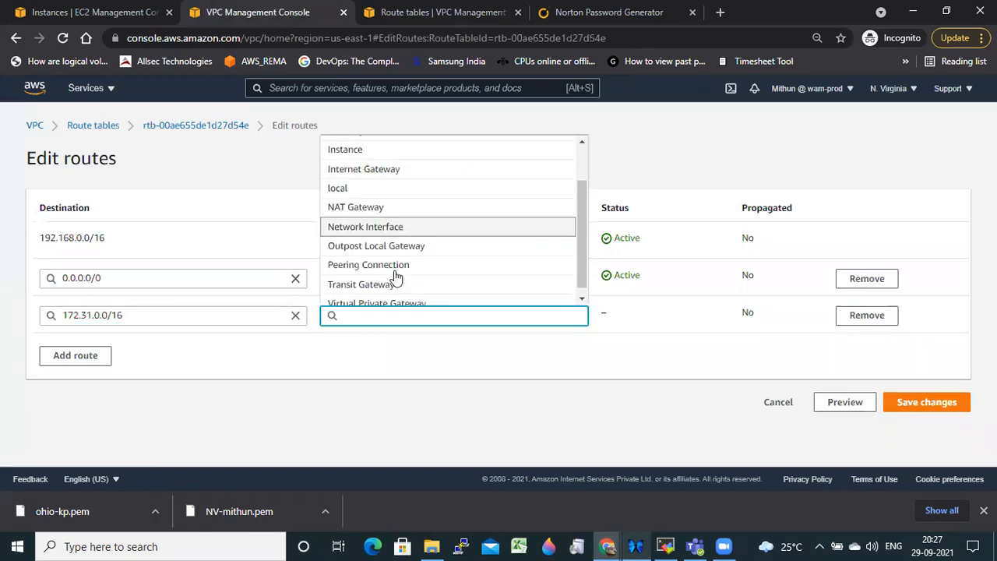
pyautogui.click(396, 260)
pyautogui.click(434, 333)
pyautogui.click(923, 403)
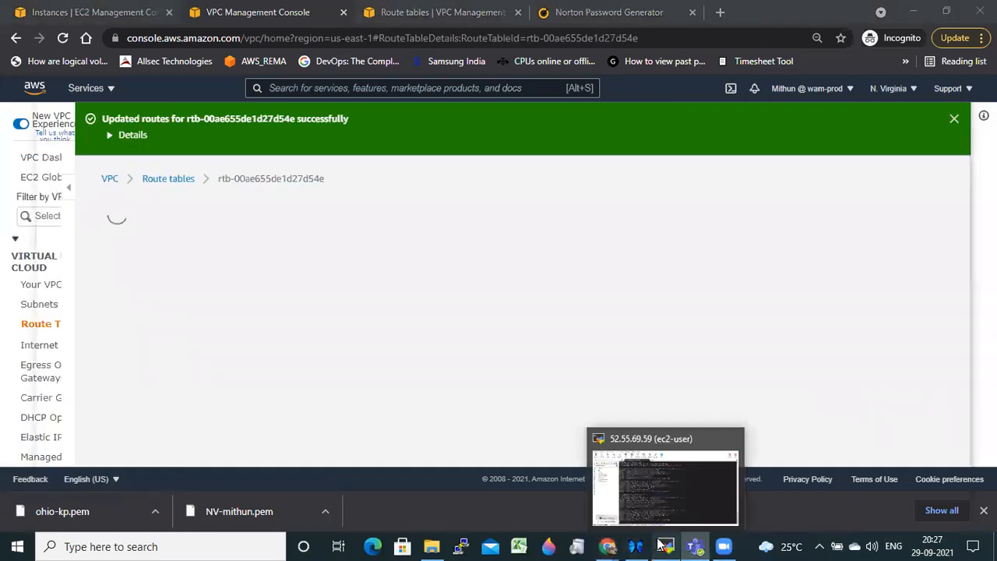
# - Dismiss the upgrade banner in Teams and close the Teams window covering the browser
pyautogui.click(665, 546)
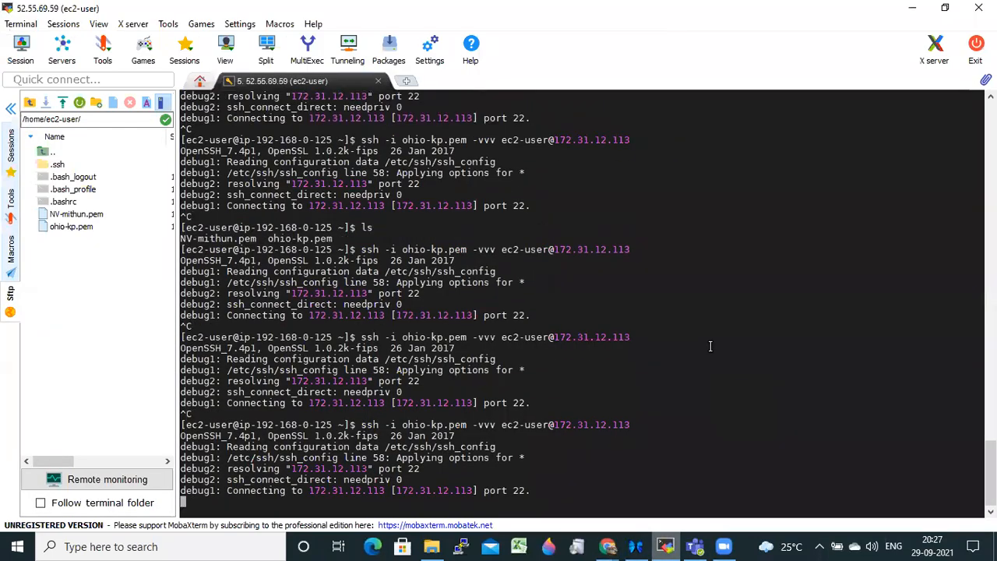
pyautogui.click(607, 547)
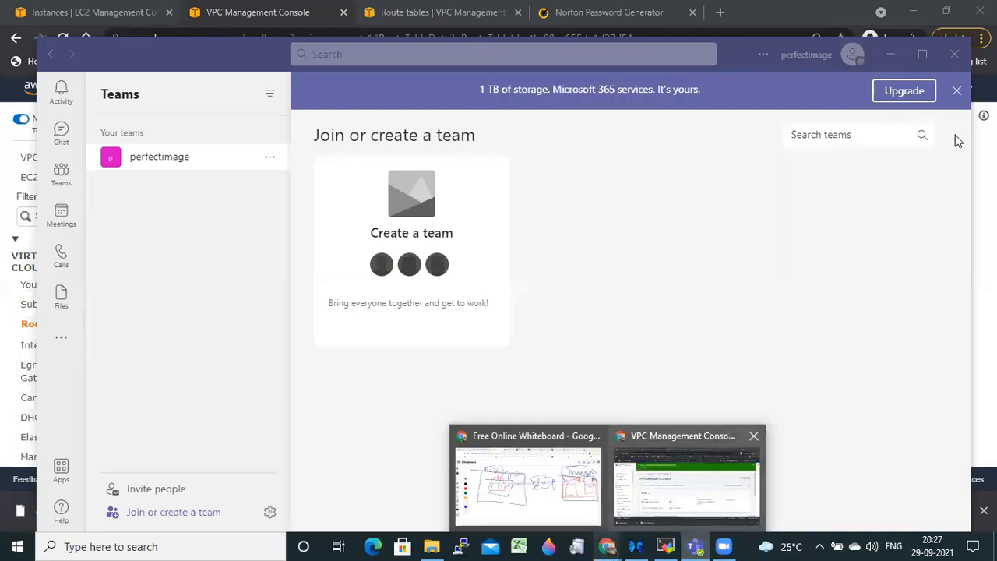
pyautogui.click(957, 90)
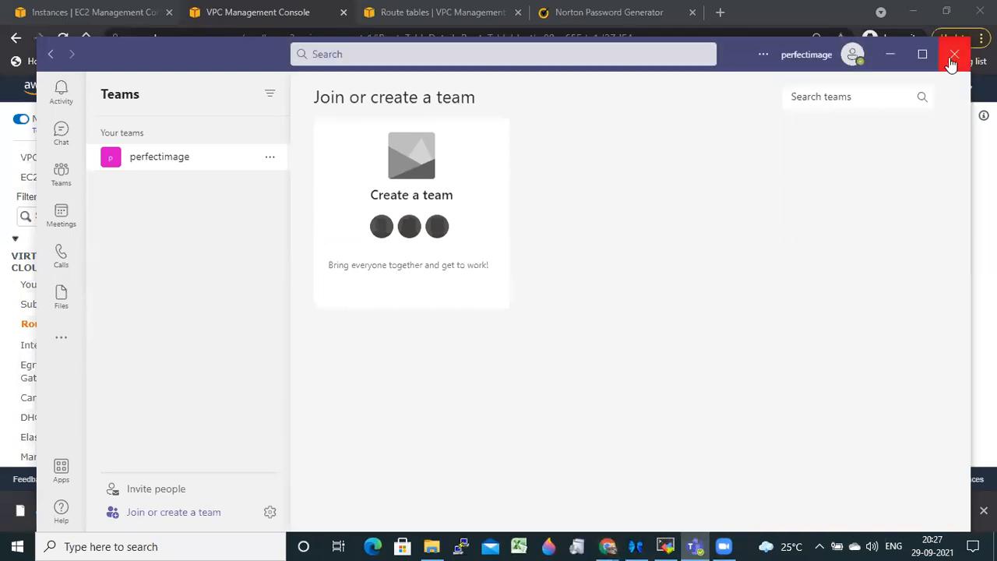
pyautogui.click(953, 56)
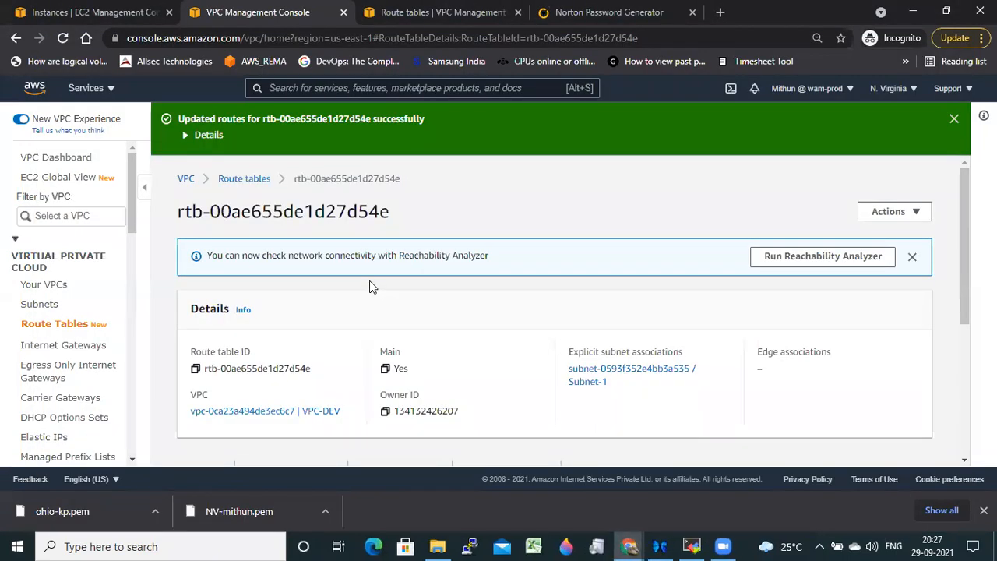
pyautogui.click(691, 545)
pyautogui.press('Up')
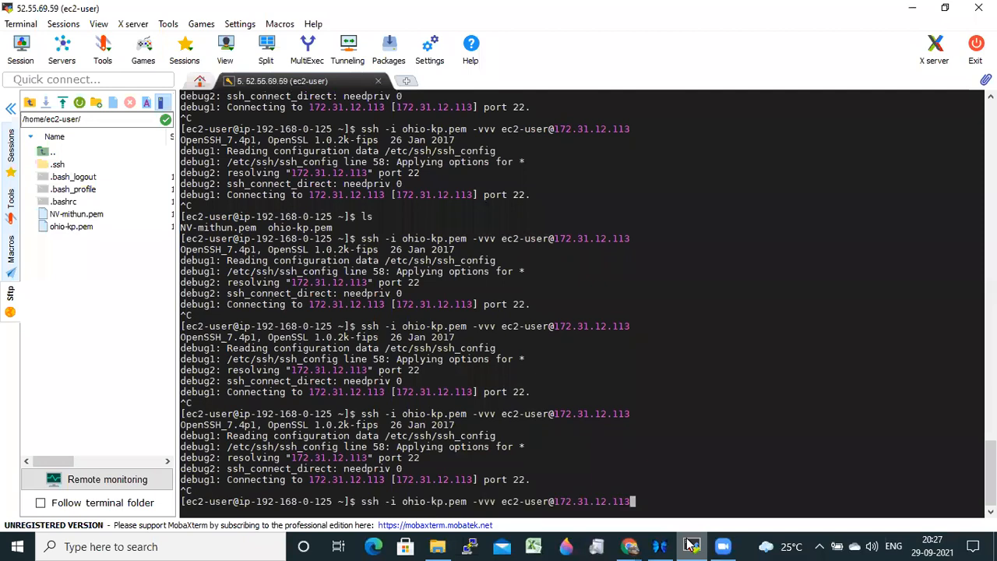
pyautogui.press('Return')
pyautogui.hotkey('ctrl', 'c')
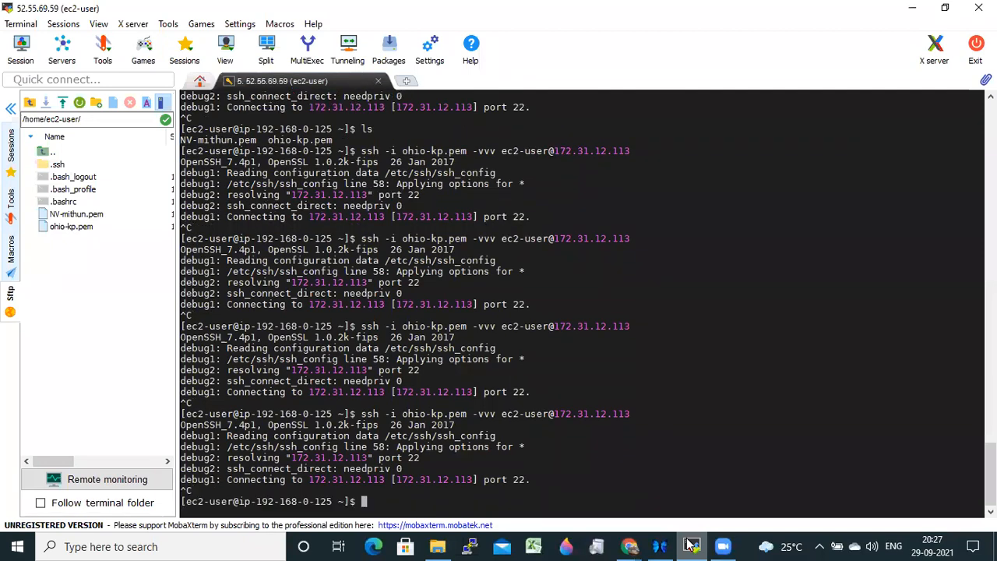
pyautogui.press('Up')
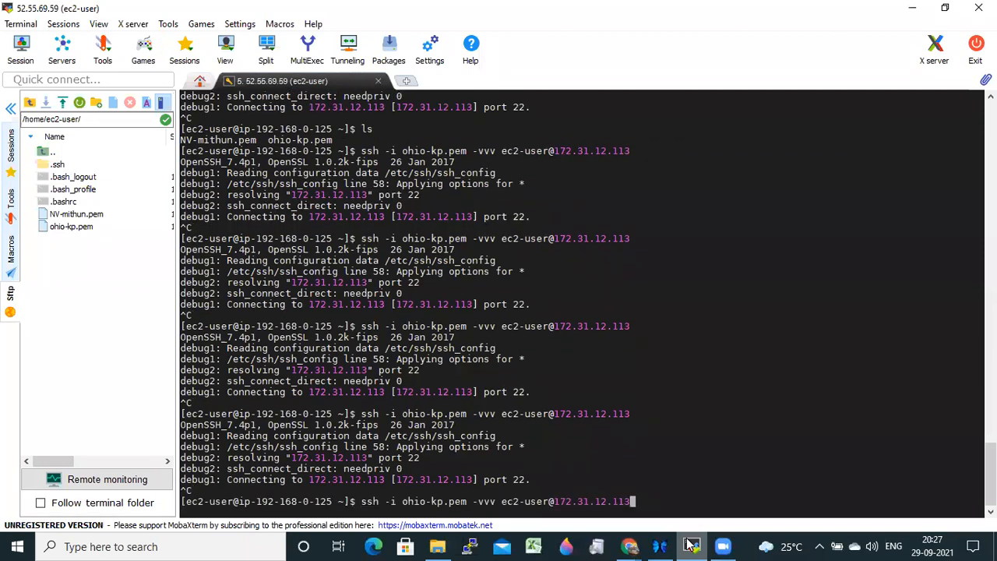
pyautogui.press('Return')
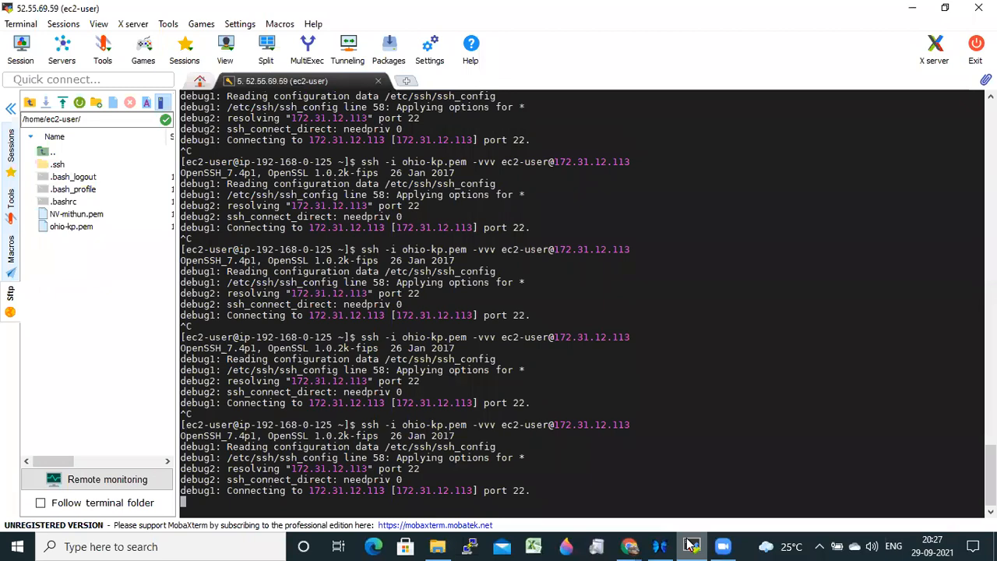
pyautogui.hotkey('ctrl', 'c')
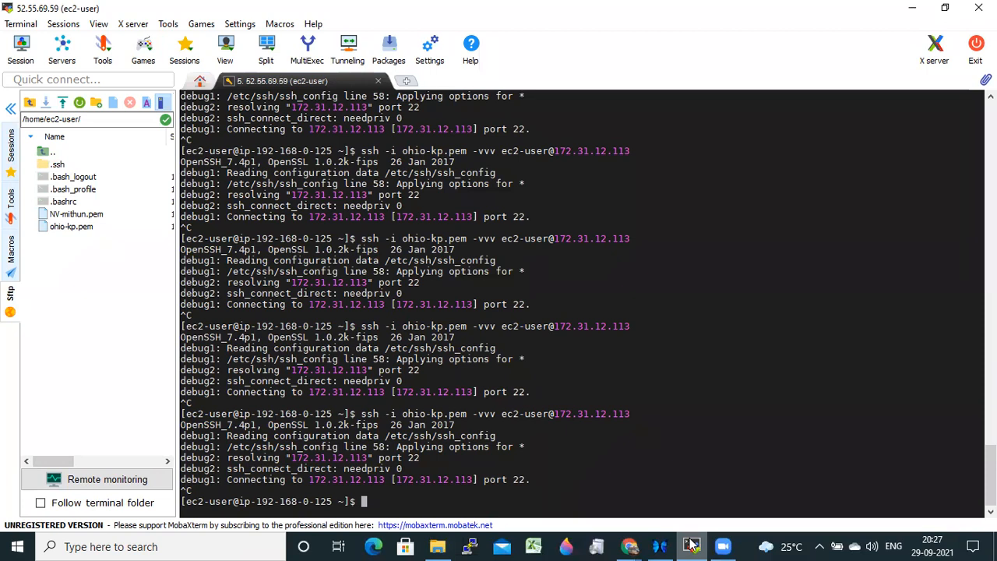
# - List the instance's network addresses with ip a, then return to the browser and check the routes of VPC-DEV's route table
pyautogui.write('ip a')
pyautogui.press('Return')
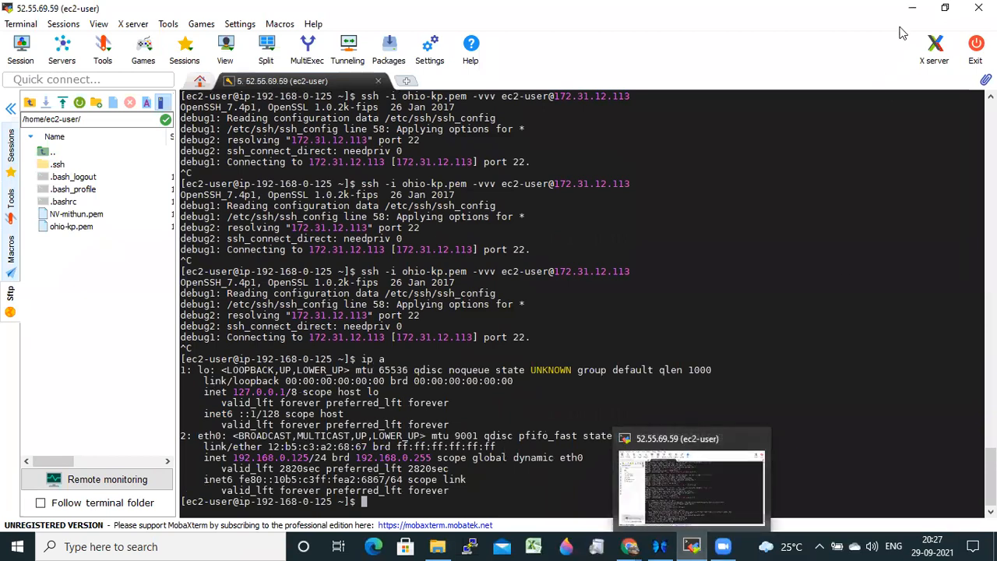
pyautogui.hotkey('alt', 'Tab')
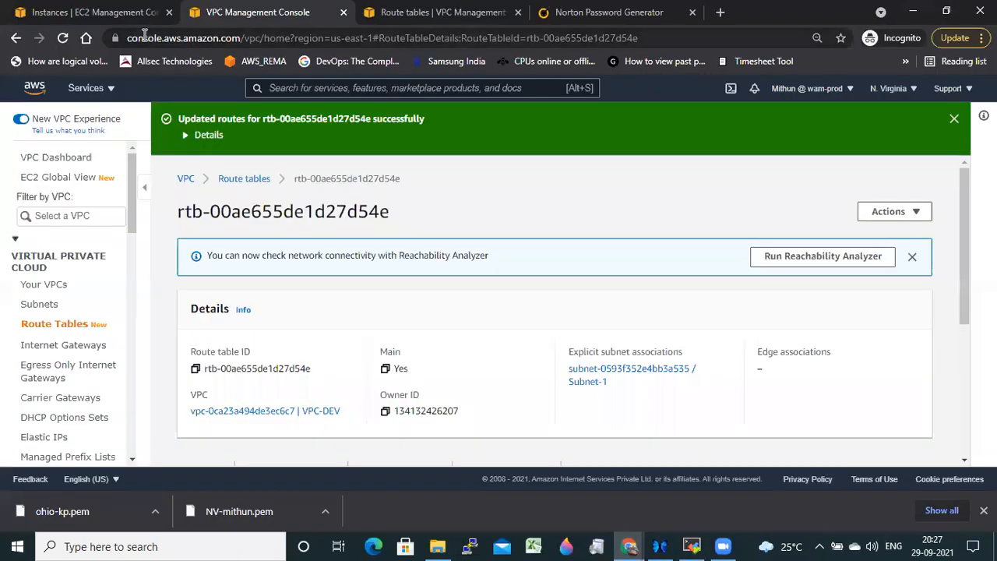
pyautogui.click(93, 13)
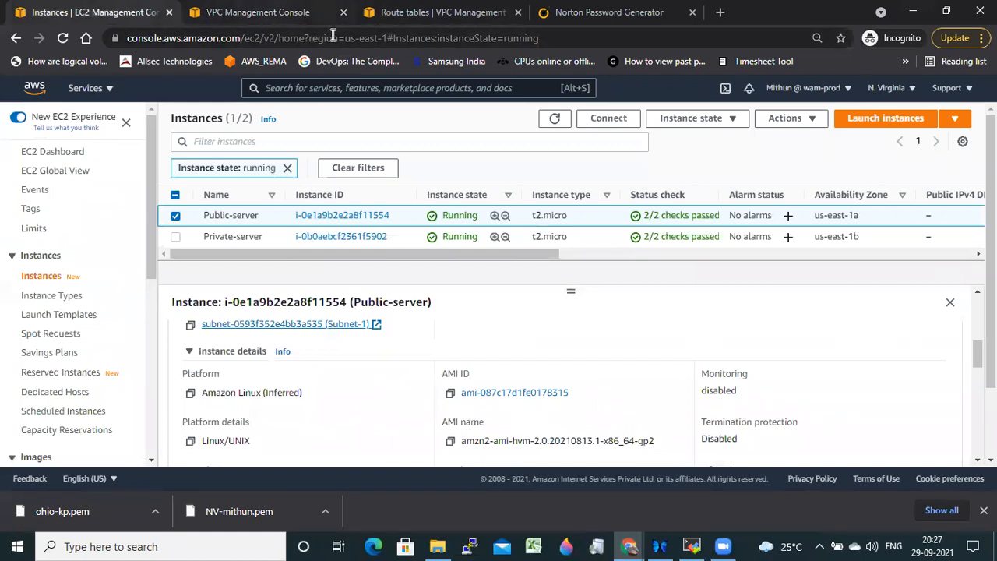
pyautogui.hotkey('ctrl', 'Tab')
pyautogui.scroll(-3, 348, 288)
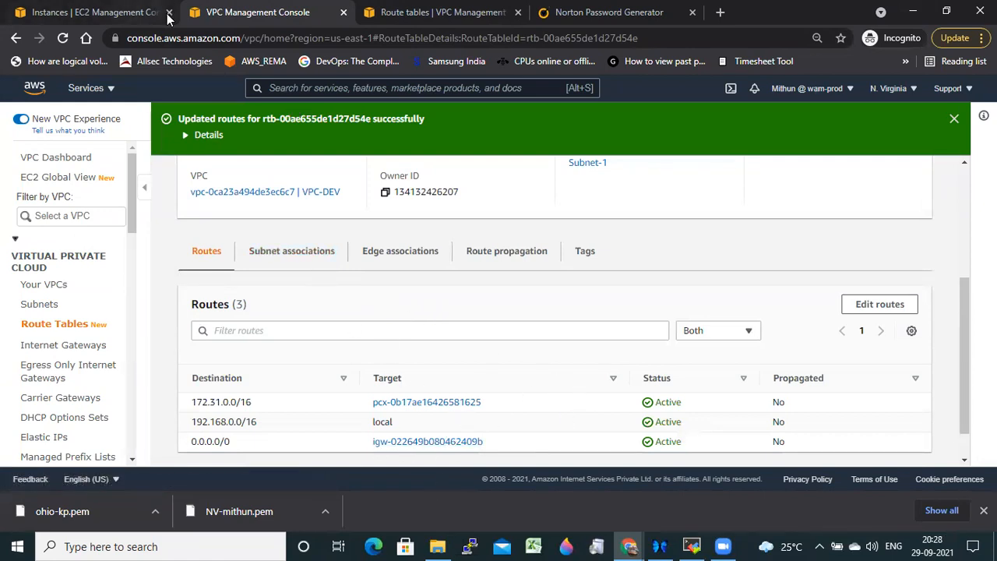
# - Switch to the Ohio console, search for ec2, open its instances list, and dismiss the welcome message
pyautogui.click(431, 13)
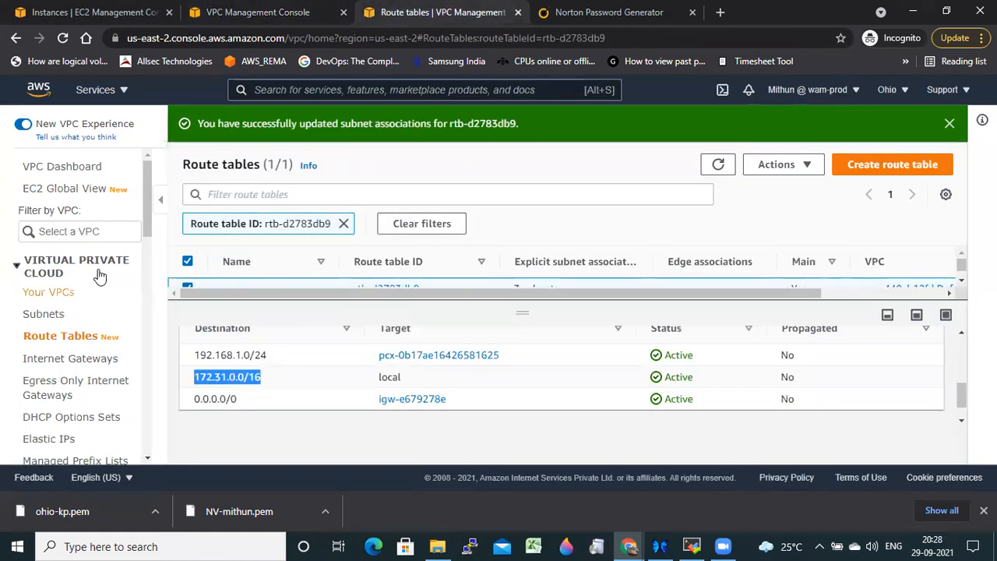
pyautogui.click(261, 88)
pyautogui.write('ec2')
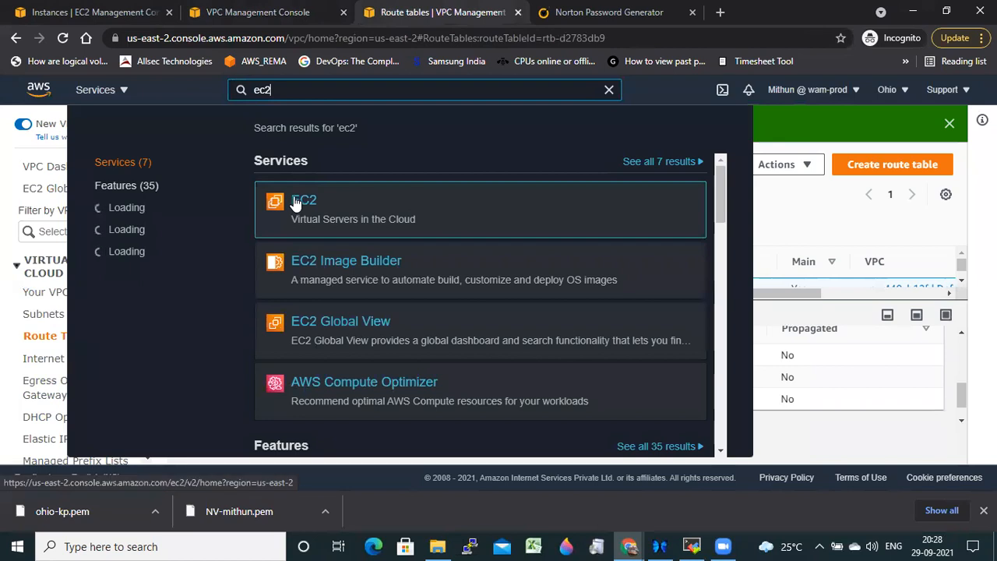
pyautogui.click(296, 204)
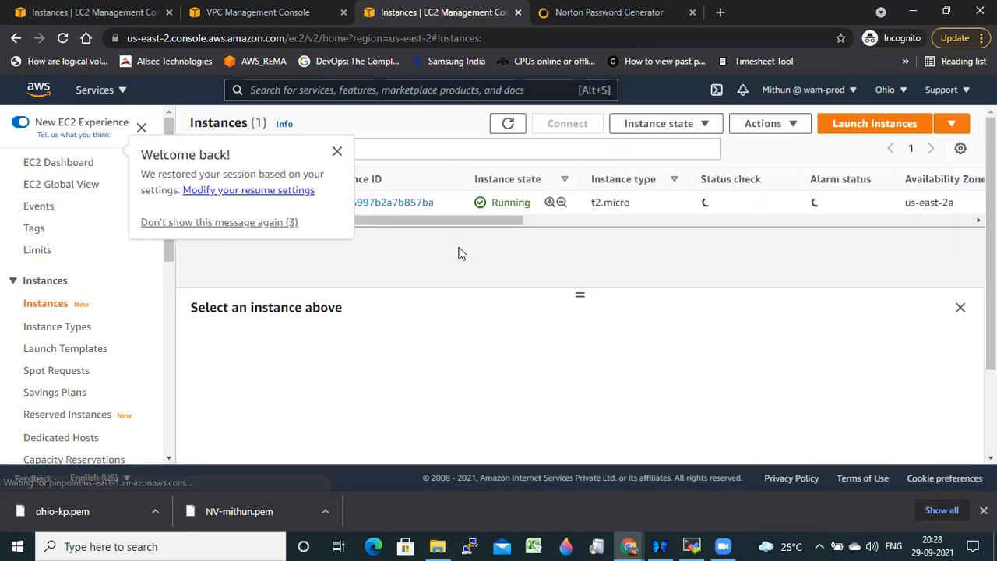
pyautogui.click(336, 152)
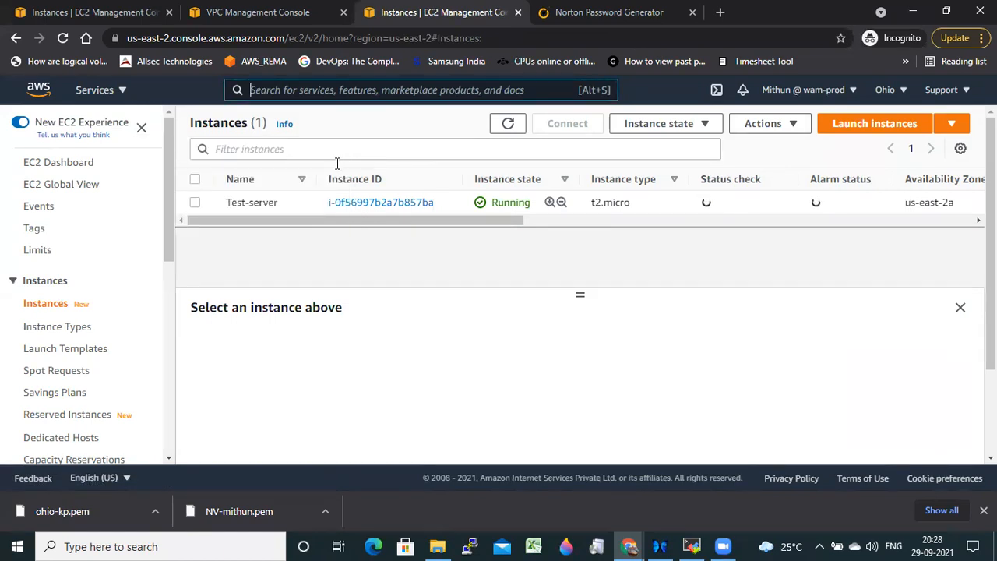
# - Select Test-server and open its subnet from the instance details
pyautogui.click(195, 202)
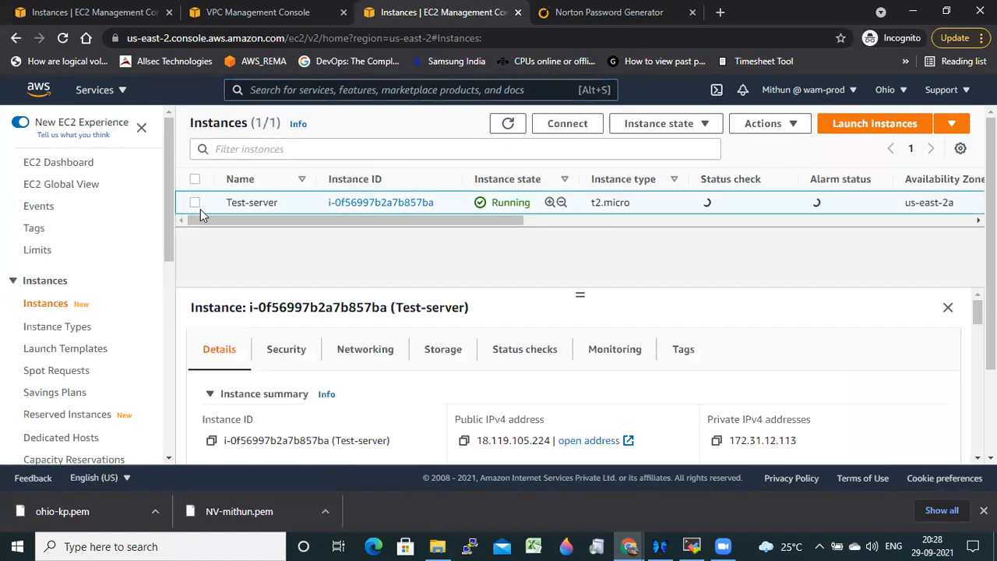
pyautogui.scroll(-1, 392, 377)
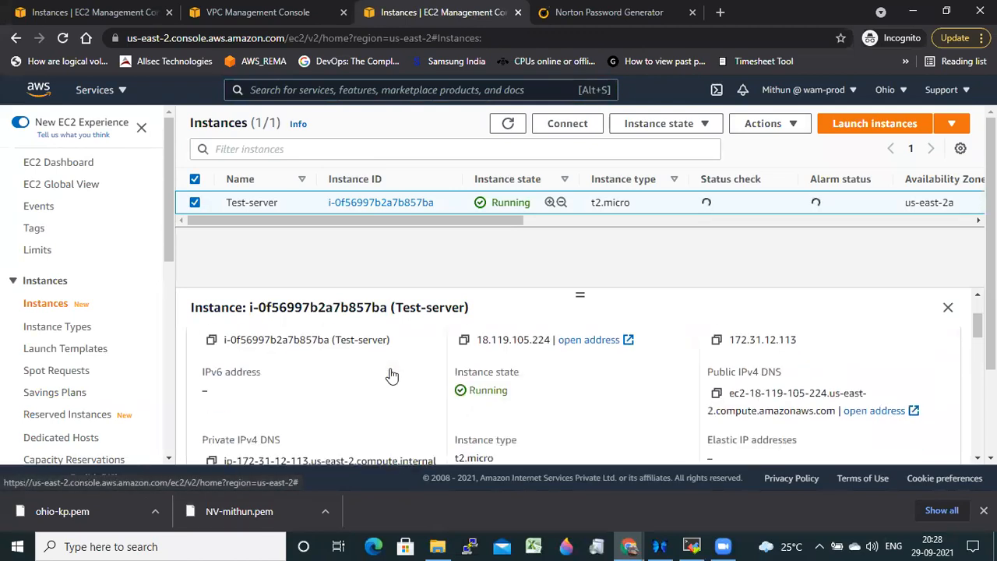
pyautogui.scroll(-1, 392, 375)
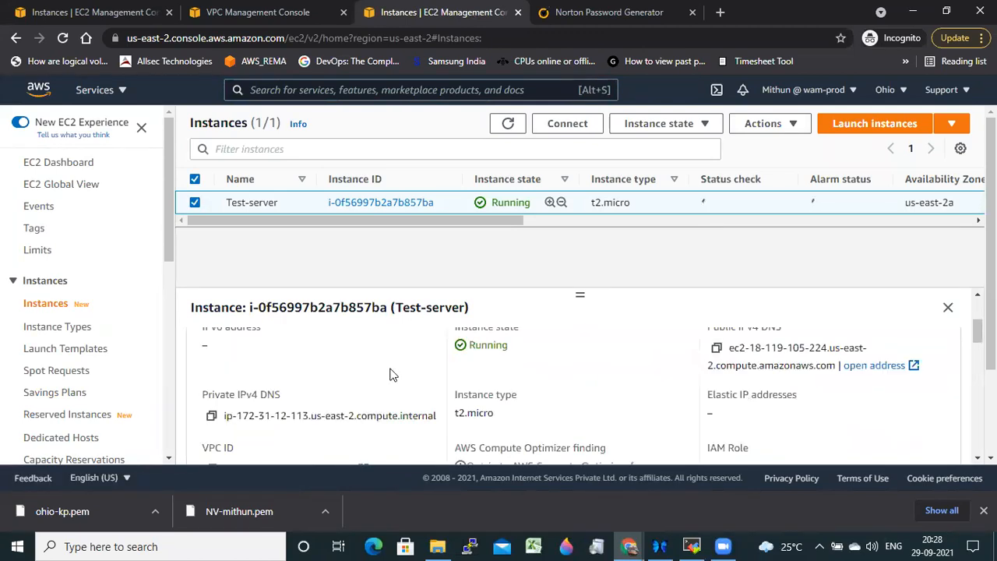
pyautogui.scroll(-3, 392, 373)
pyautogui.scroll(1, 311, 353)
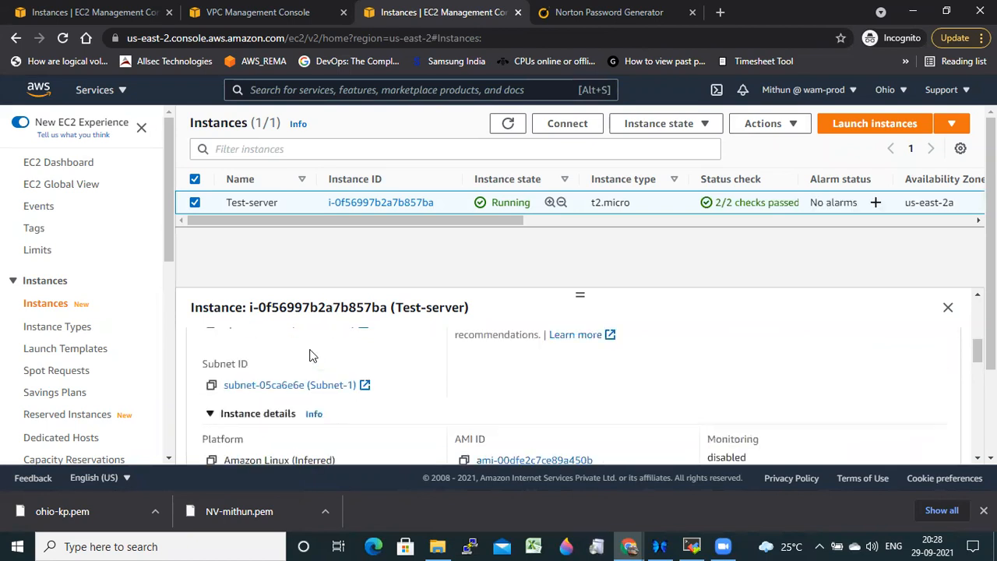
pyautogui.click(297, 384)
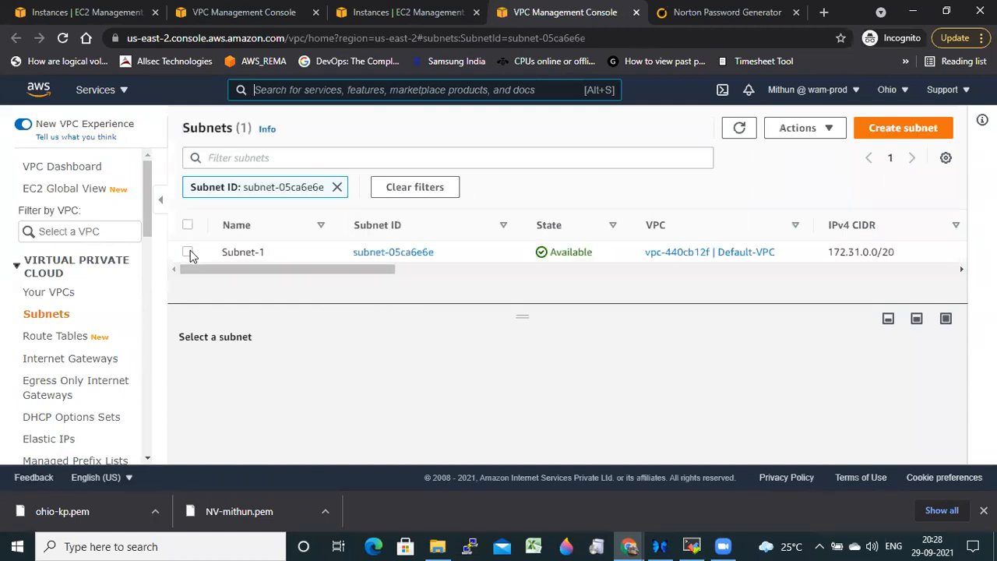
# - Select Ohio's Subnet-1 and check the routes in its route table information
pyautogui.click(188, 252)
pyautogui.click(358, 377)
pyautogui.scroll(-1, 482, 400)
pyautogui.scroll(-3, 482, 400)
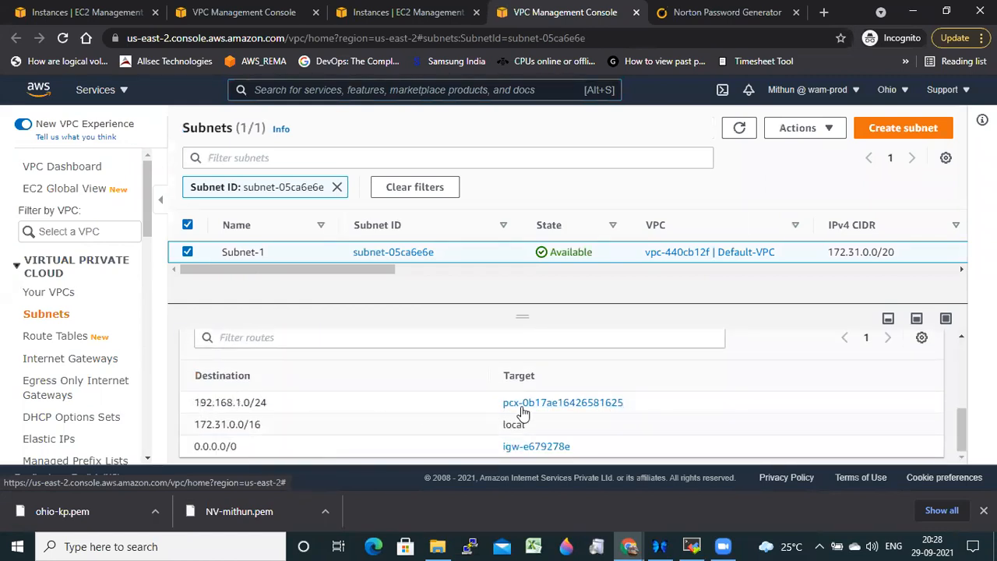
pyautogui.scroll(2, 519, 414)
pyautogui.scroll(-1, 525, 407)
pyautogui.scroll(2, 548, 409)
# - Open the route table linked to Subnet-1 and review its routes and their status
pyautogui.click(330, 416)
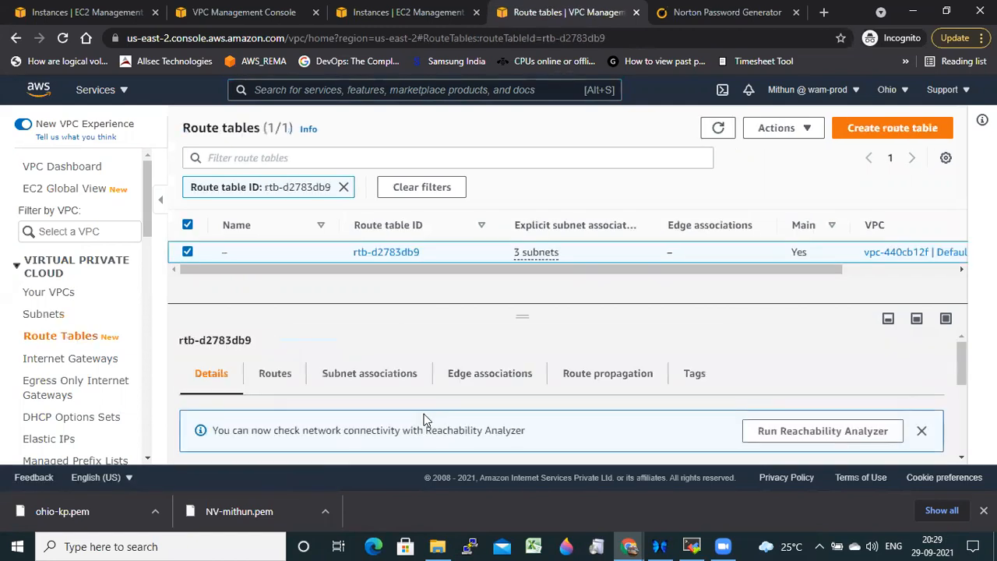
pyautogui.click(265, 377)
pyautogui.scroll(-3, 328, 389)
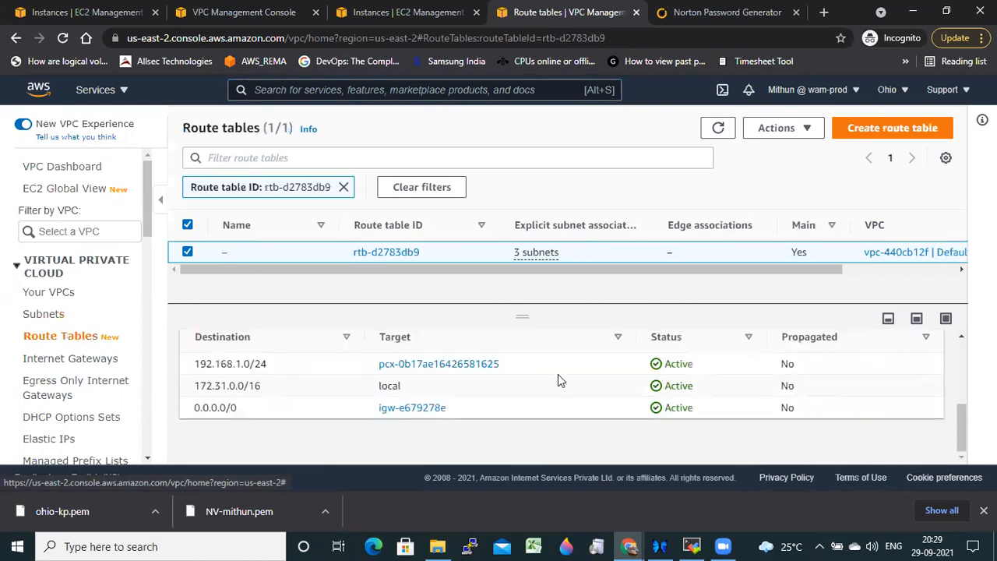
pyautogui.scroll(3, 560, 374)
# - Set the destination of the peering connection route in rtb-d2783db9 to 192.168.0.0/16, save the changes, and check the route list
pyautogui.click(884, 404)
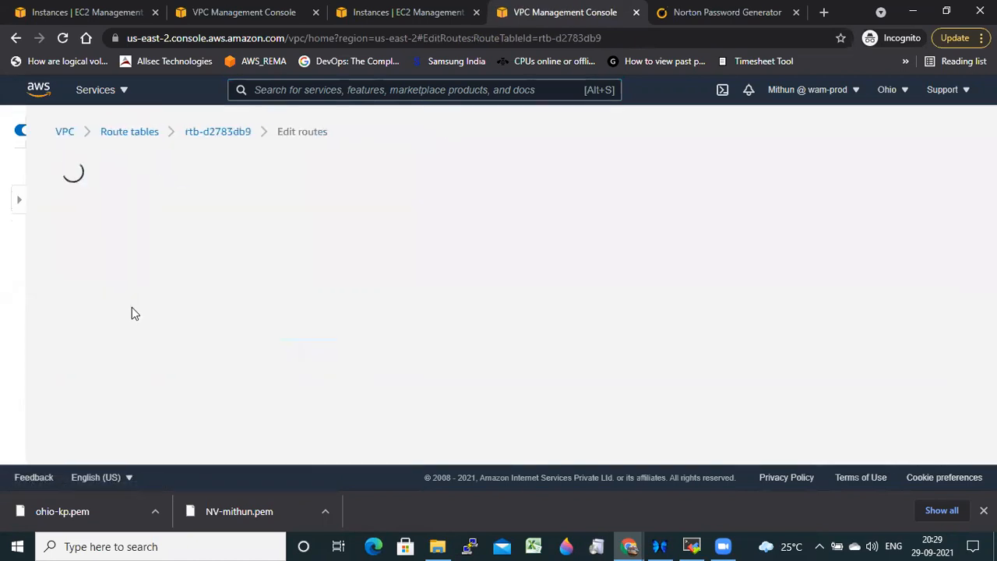
pyautogui.click(156, 300)
pyautogui.press('BackSpace')
pyautogui.press('BackSpace')
pyautogui.press('BackSpace')
pyautogui.write('0')
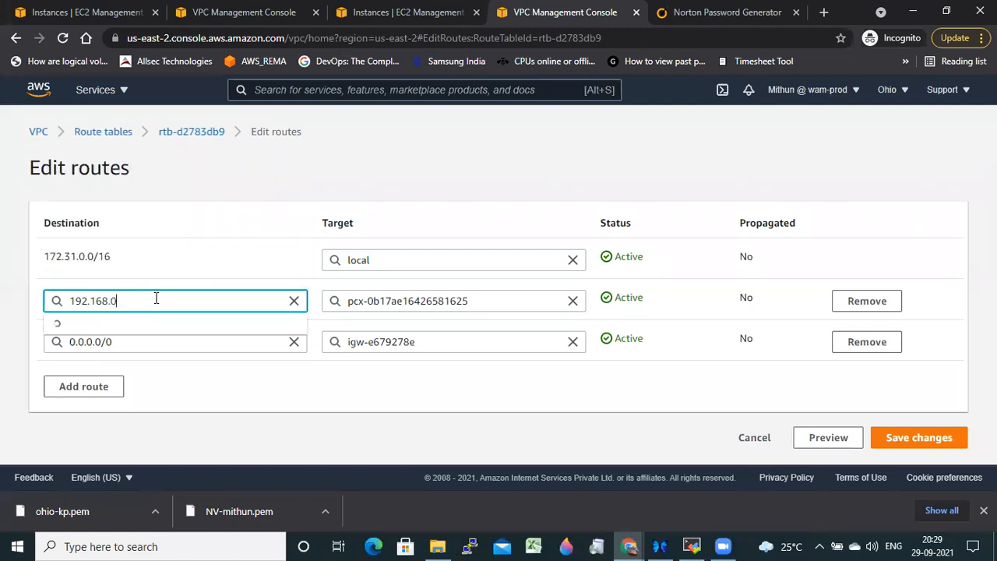
pyautogui.write('.0/16')
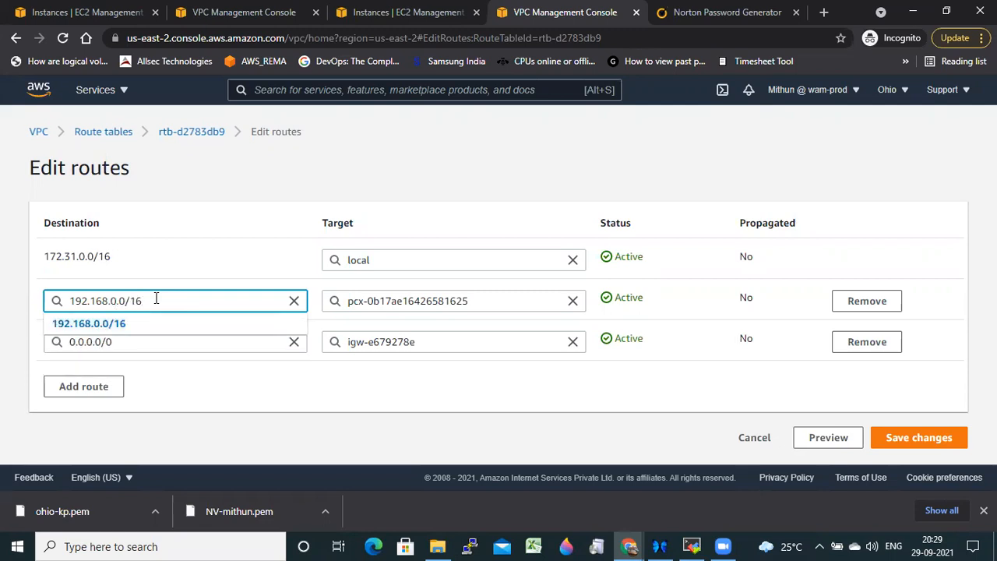
pyautogui.click(145, 332)
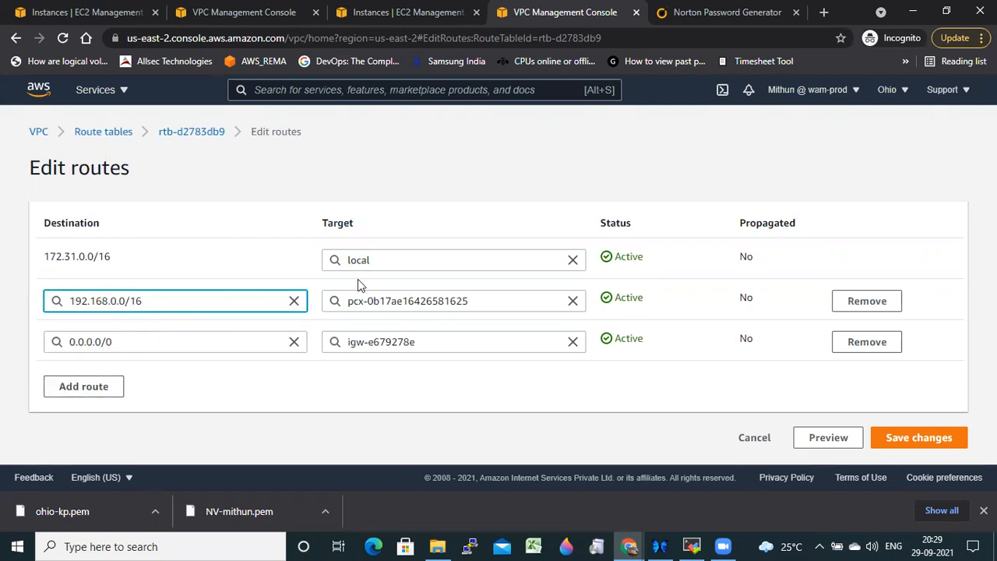
pyautogui.click(914, 439)
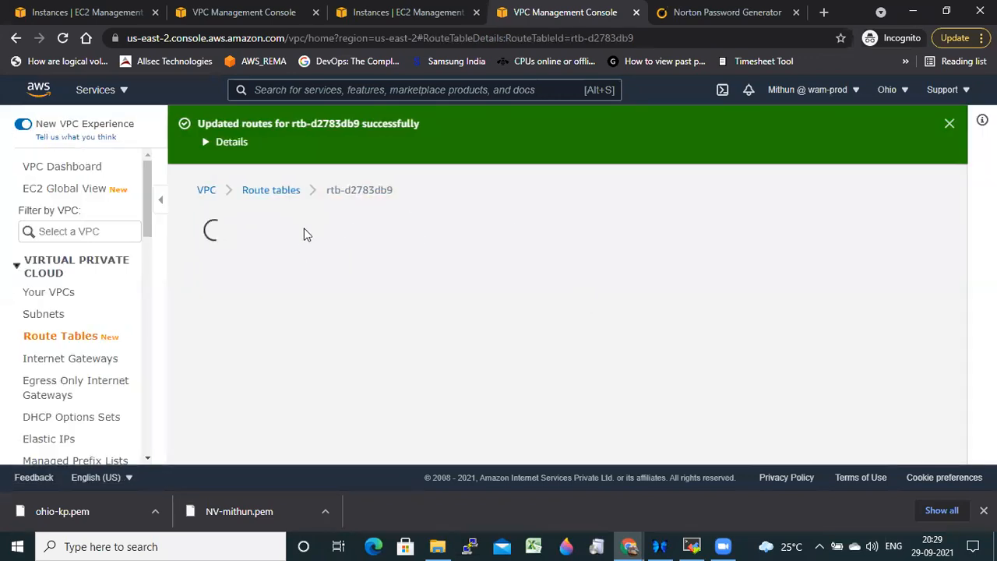
pyautogui.scroll(-4, 468, 308)
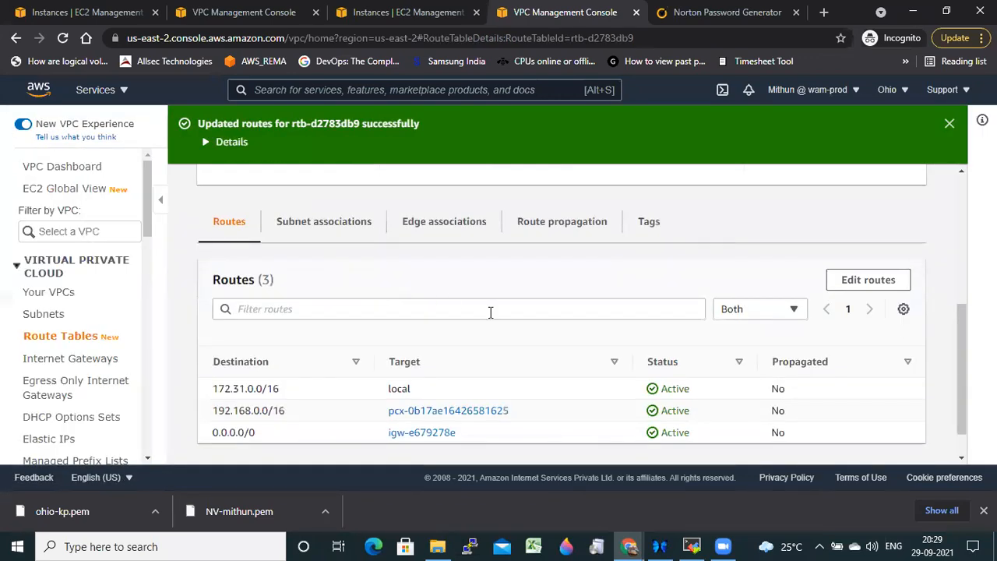
pyautogui.click(205, 12)
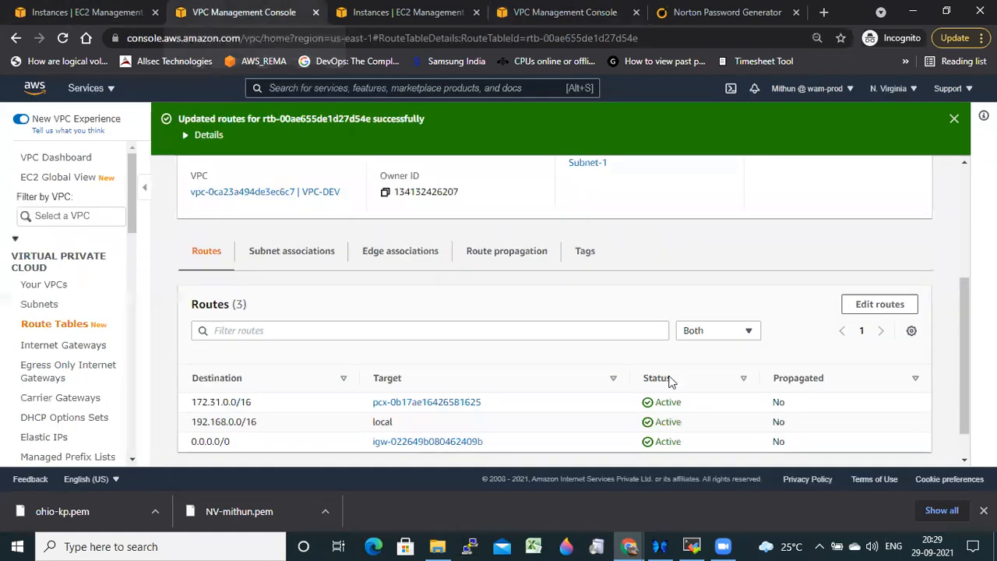
pyautogui.click(690, 542)
pyautogui.press('Return')
pyautogui.press('Return')
pyautogui.press('Return')
pyautogui.press('Return')
pyautogui.press('Return')
pyautogui.hotkey('ctrl', 'l')
pyautogui.press('Up')
pyautogui.press('Up')
pyautogui.press('Return')
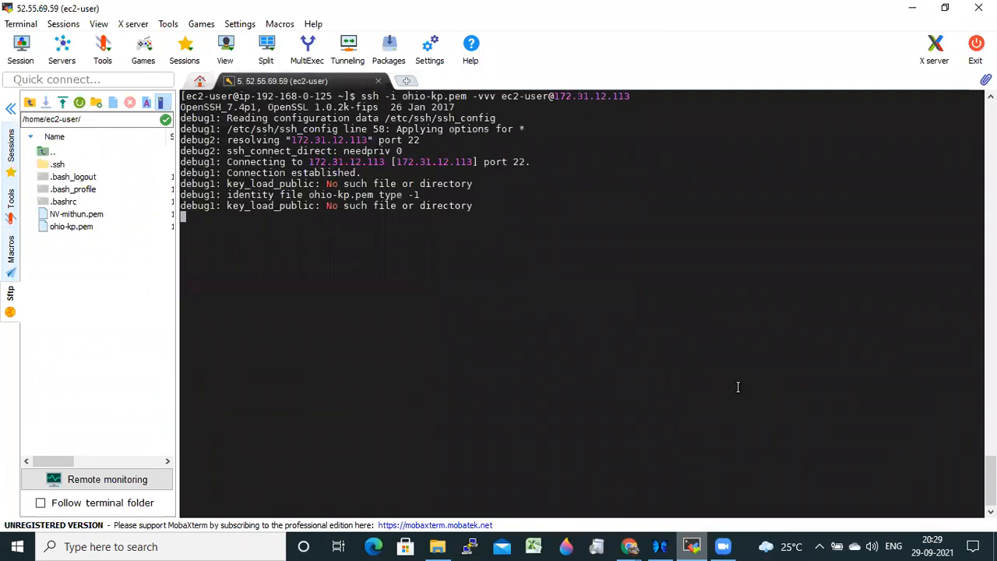
# - Accept the host's authenticity with yes to log in to the Ohio instance, and clear the terminal screen
pyautogui.write('yes')
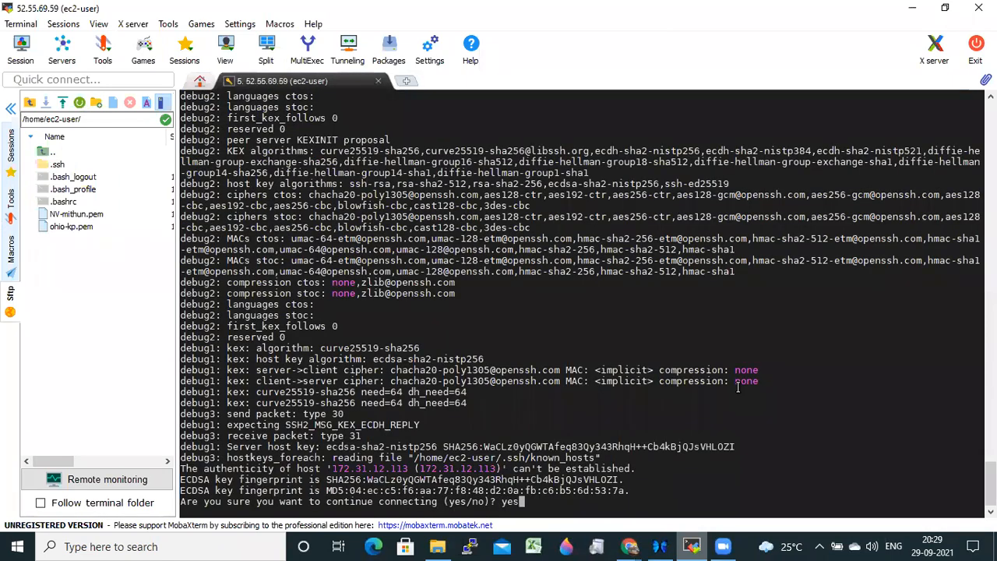
pyautogui.press('Return')
pyautogui.write('sudo')
pyautogui.press('BackSpace')
pyautogui.press('BackSpace')
pyautogui.press('BackSpace')
pyautogui.press('BackSpace')
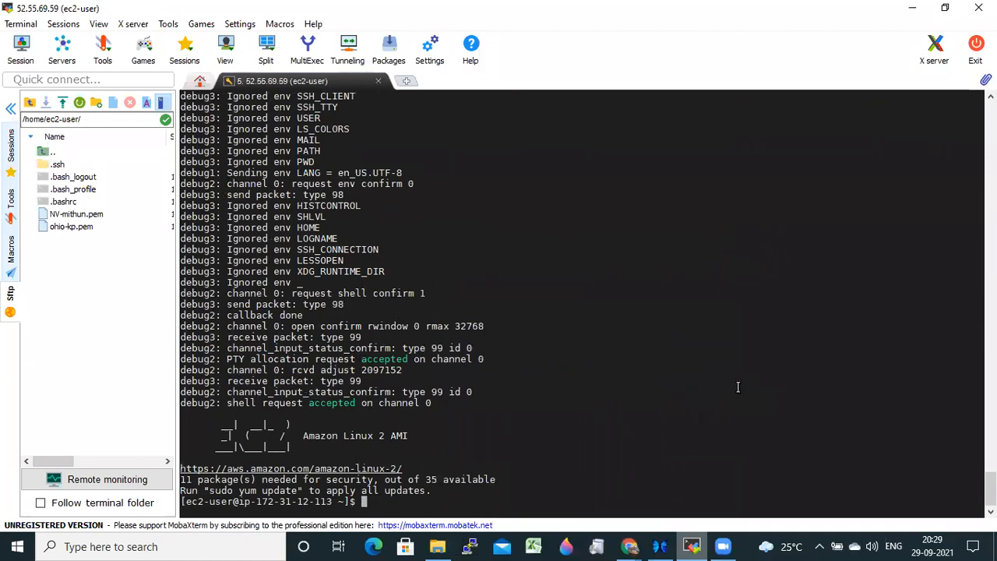
pyautogui.hotkey('ctrl', 'l')
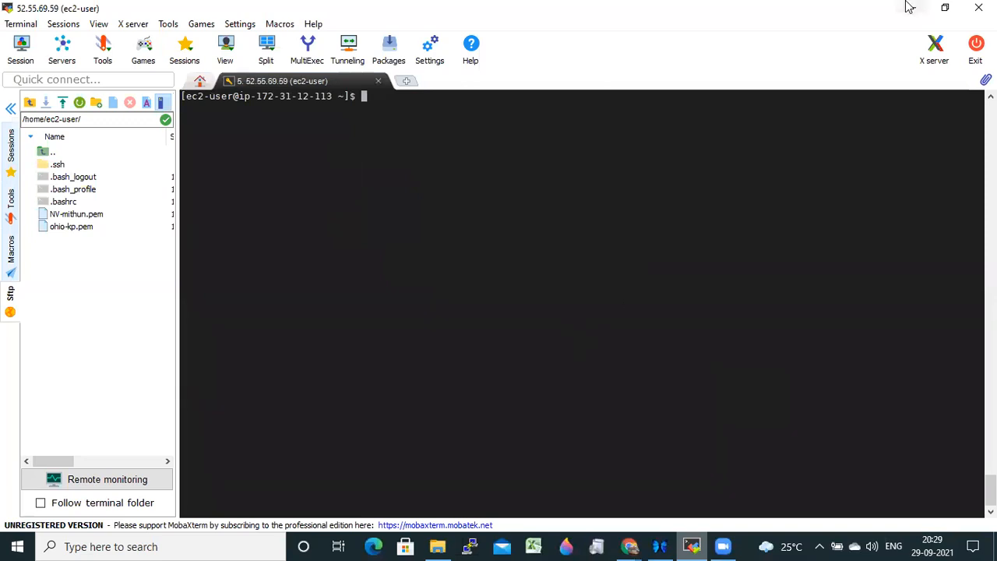
# - Switch to Chrome and open the list of subnets in the N. Virginia VPC console
pyautogui.click(629, 546)
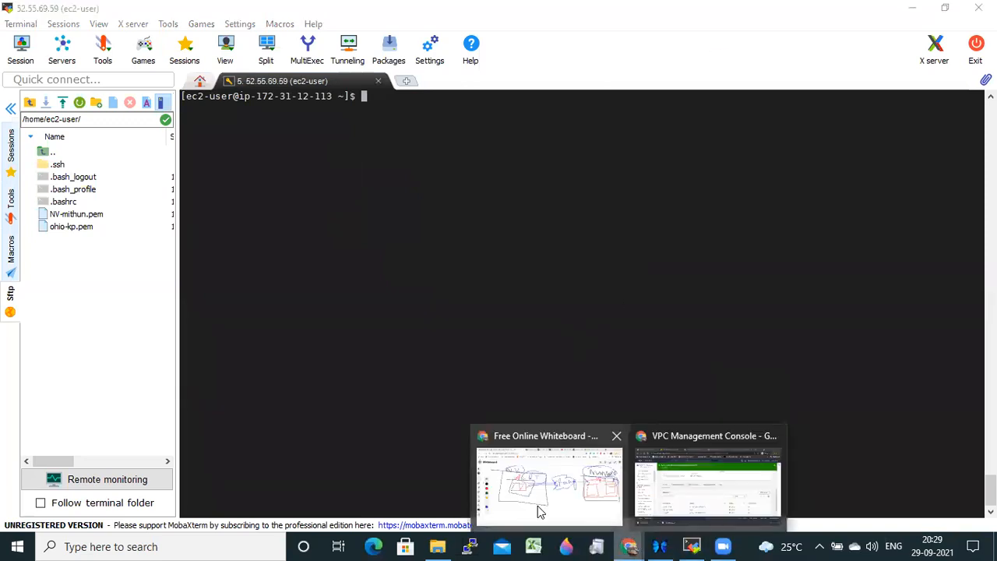
pyautogui.click(683, 488)
pyautogui.click(72, 16)
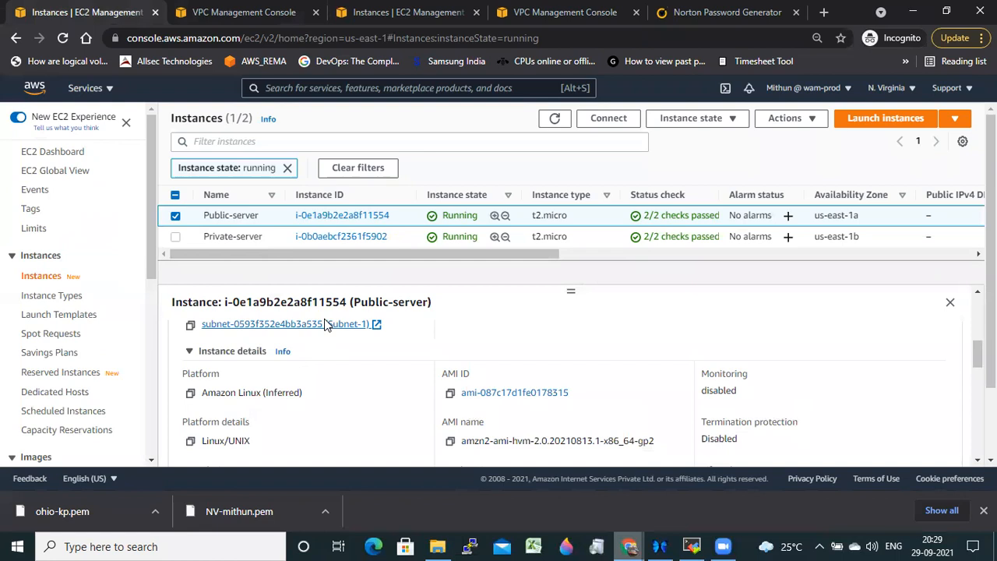
pyautogui.hotkey('ctrl', 'Tab')
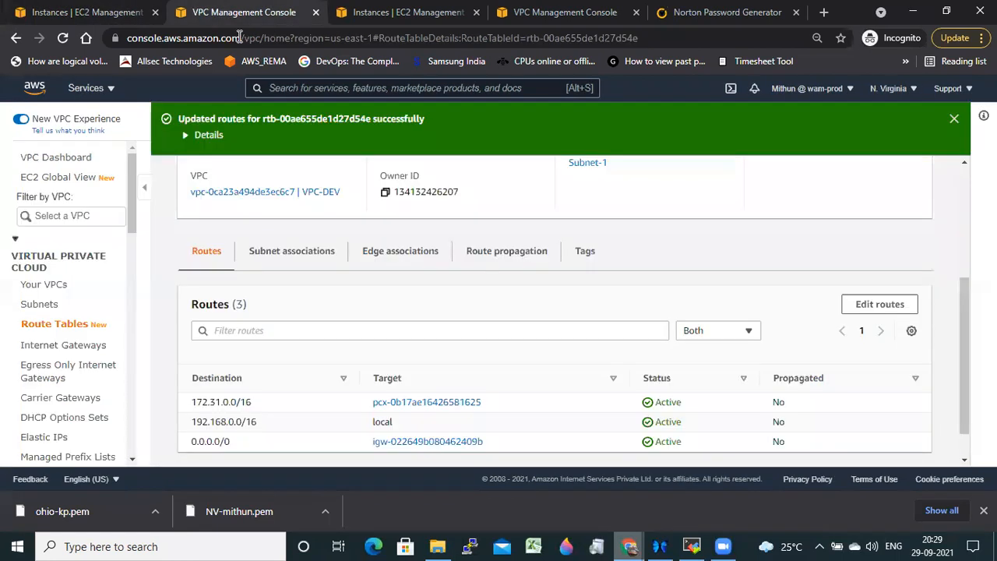
pyautogui.scroll(3, 296, 367)
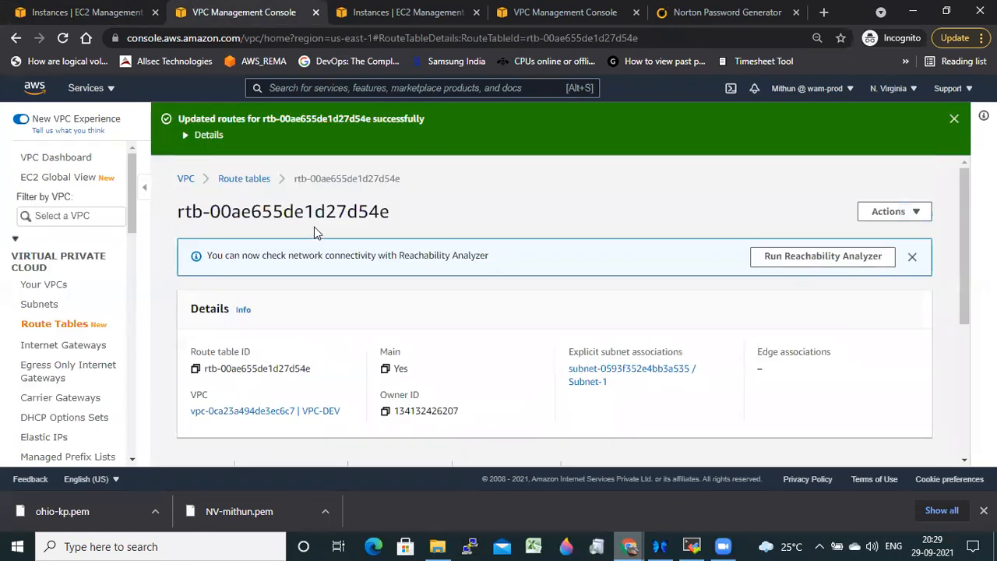
pyautogui.click(39, 304)
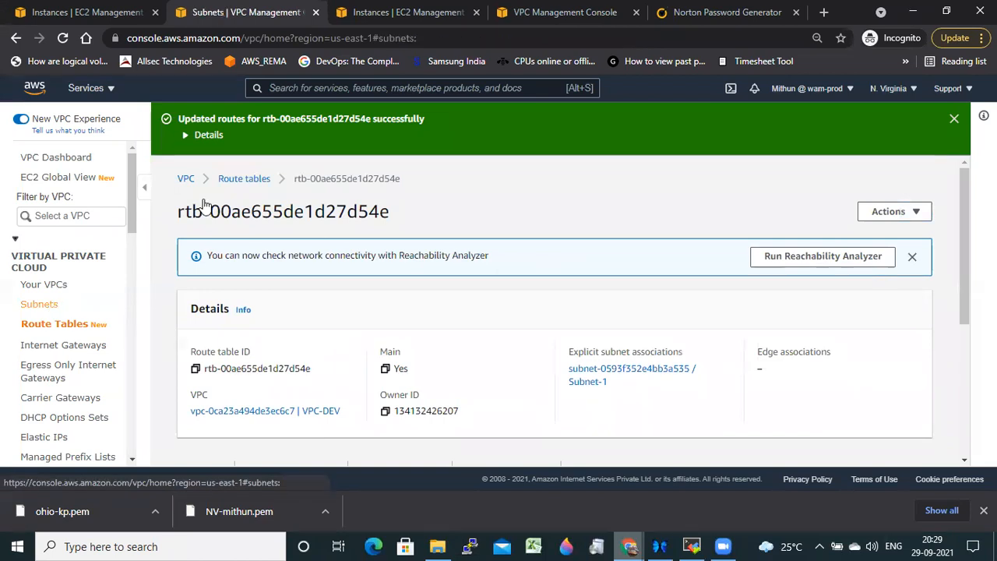
pyautogui.hotkey('ctrl', 'shift', 'Tab')
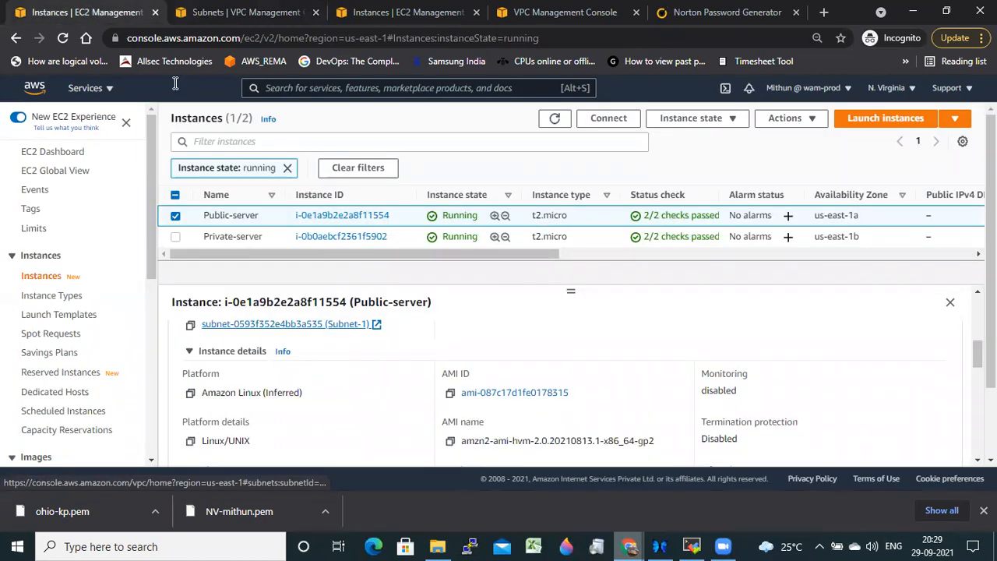
pyautogui.click(205, 11)
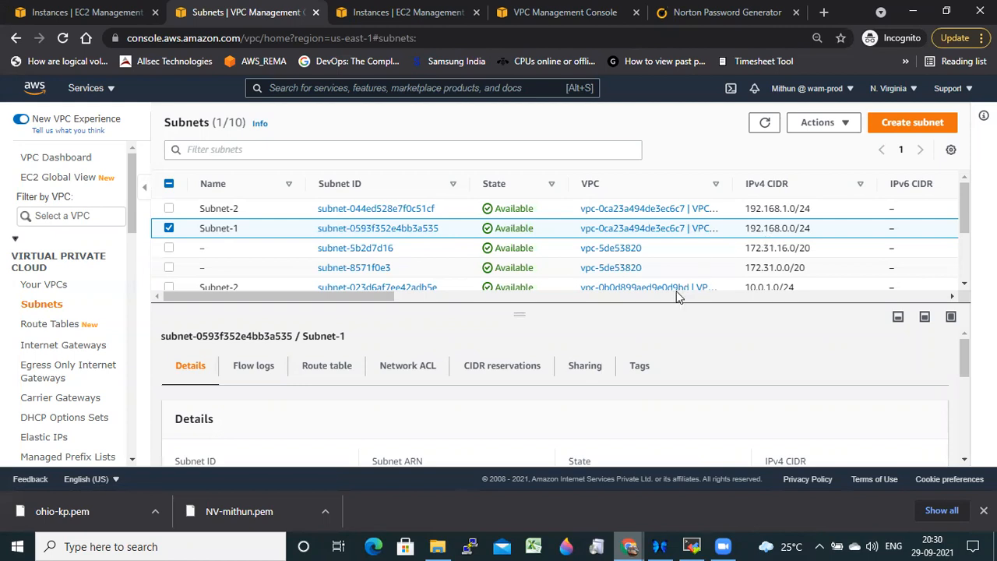
# - Highlight Subnet-1's IPv4 CIDR in the subnet list and compare it with Subnet-2's
pyautogui.moveTo(389, 297); pyautogui.dragTo(341, 307)
pyautogui.moveTo(747, 227); pyautogui.dragTo(810, 234)
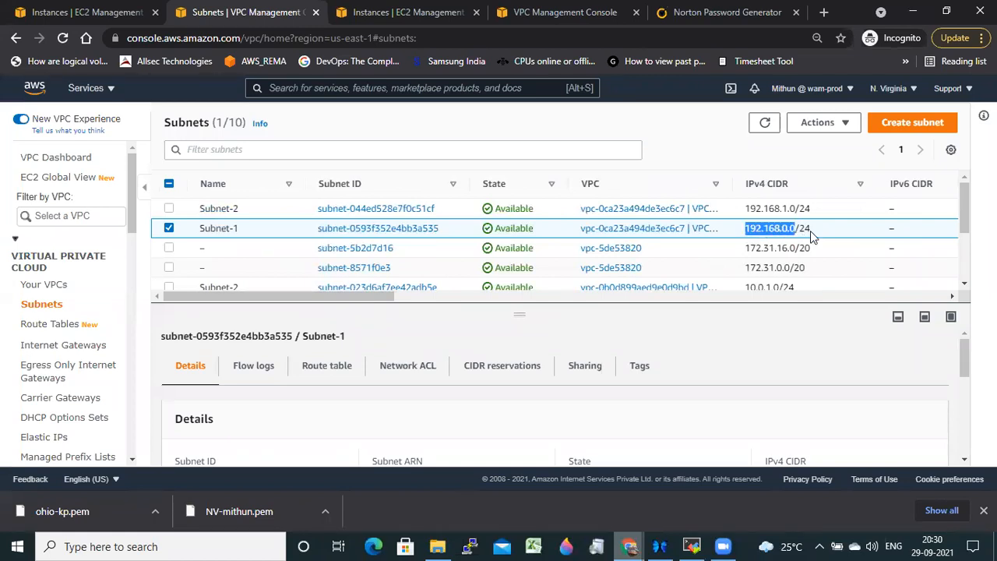
pyautogui.click(784, 208)
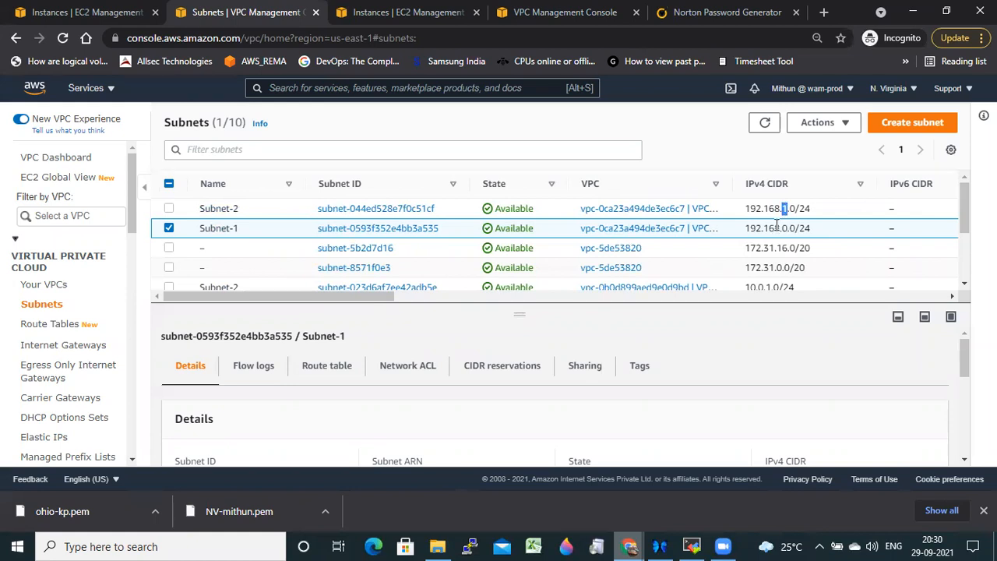
pyautogui.moveTo(746, 232); pyautogui.dragTo(814, 235)
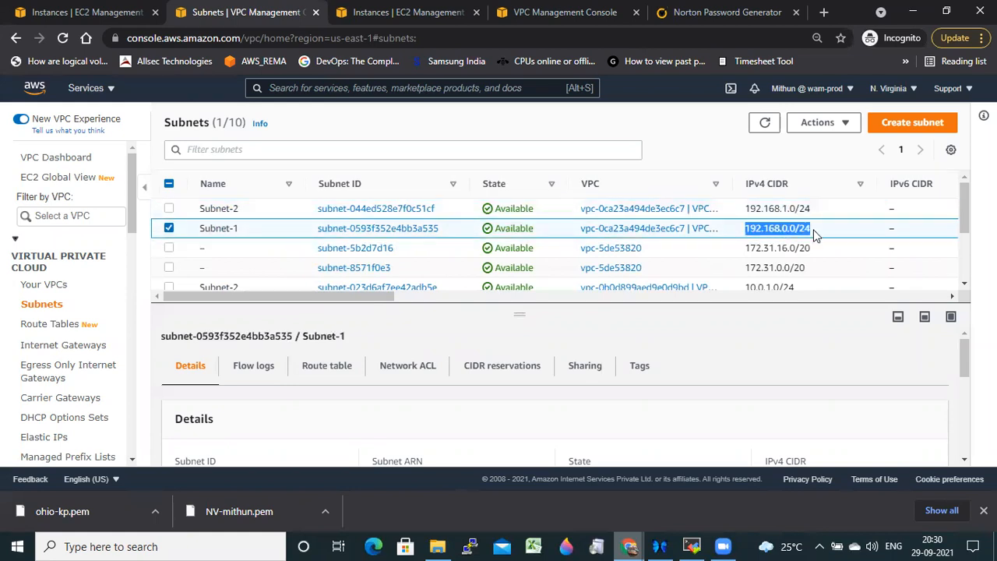
pyautogui.rightClick(810, 229)
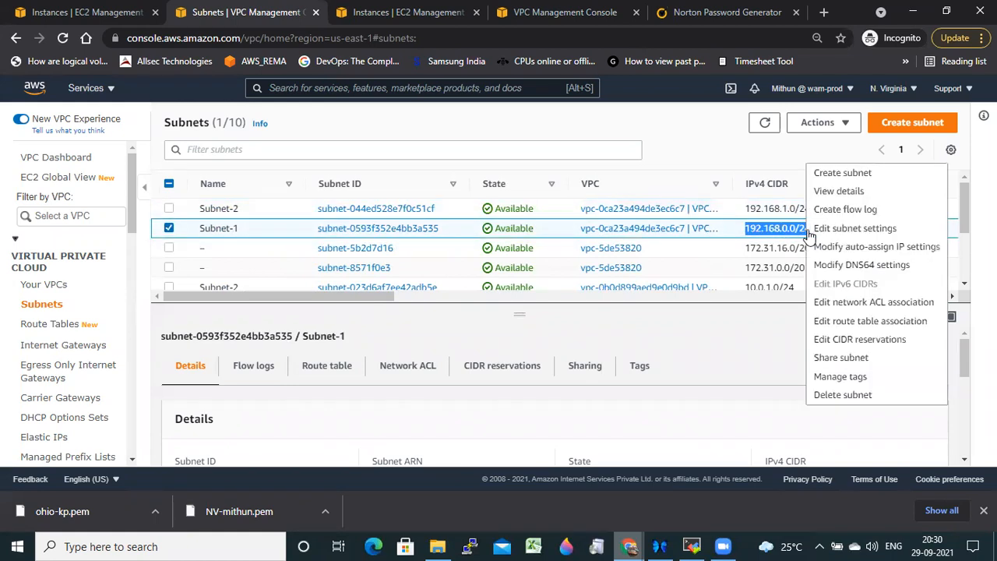
pyautogui.click(773, 228)
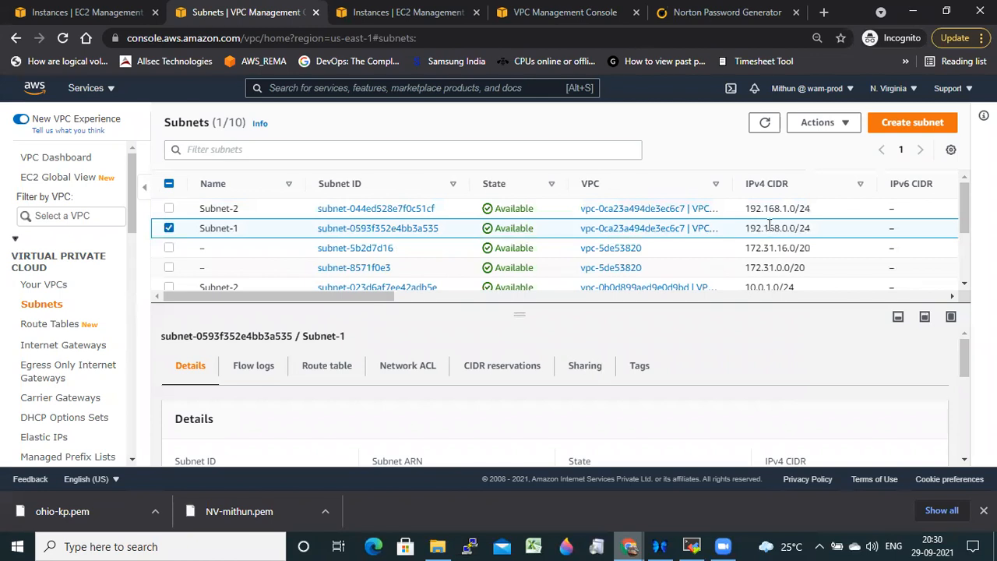
# - Select Subnet-2 of VPC-DEV, highlight its IPv4 CIDR and look over its details
pyautogui.moveTo(198, 209); pyautogui.dragTo(238, 208)
pyautogui.click(206, 212)
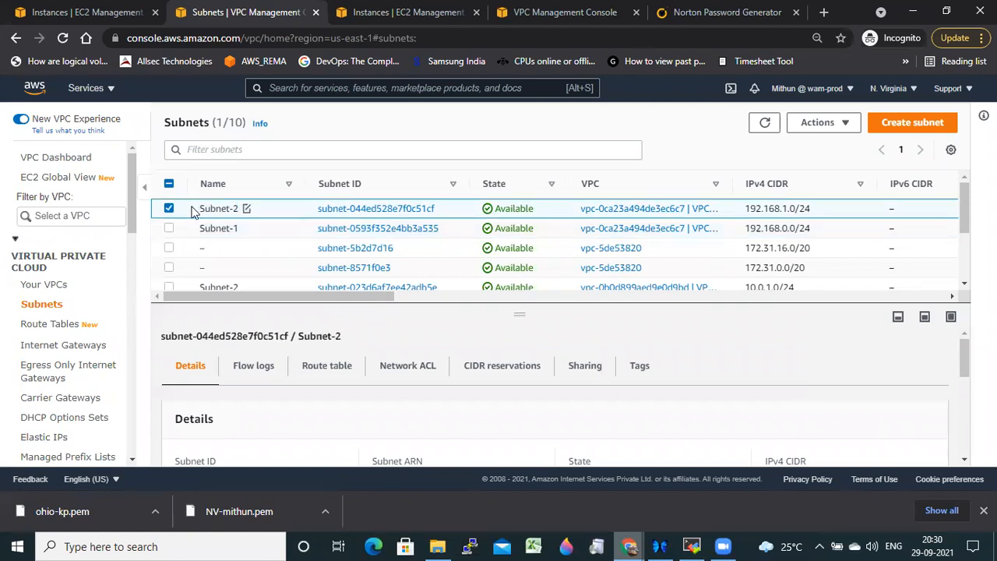
pyautogui.click(168, 211)
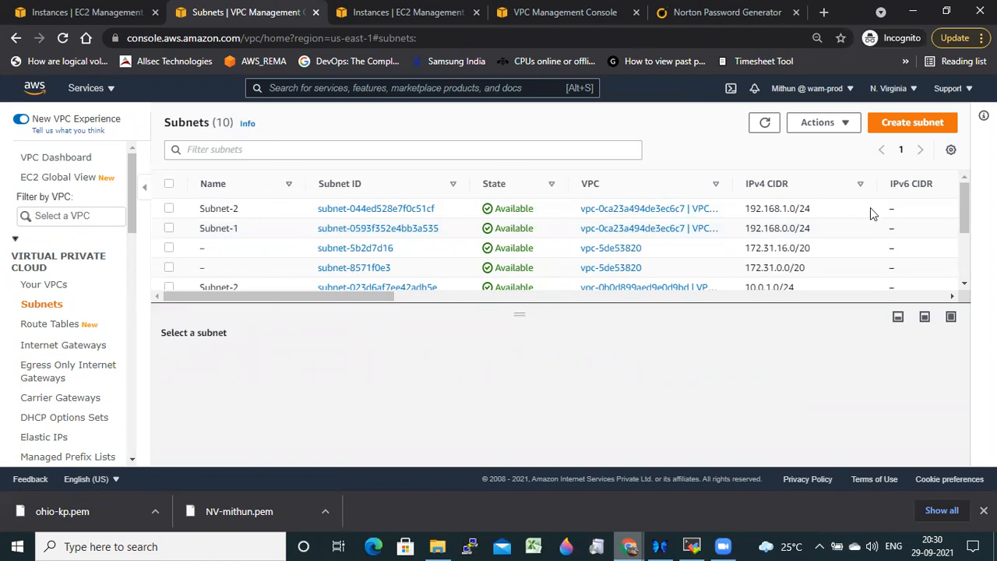
pyautogui.moveTo(747, 208); pyautogui.dragTo(819, 208)
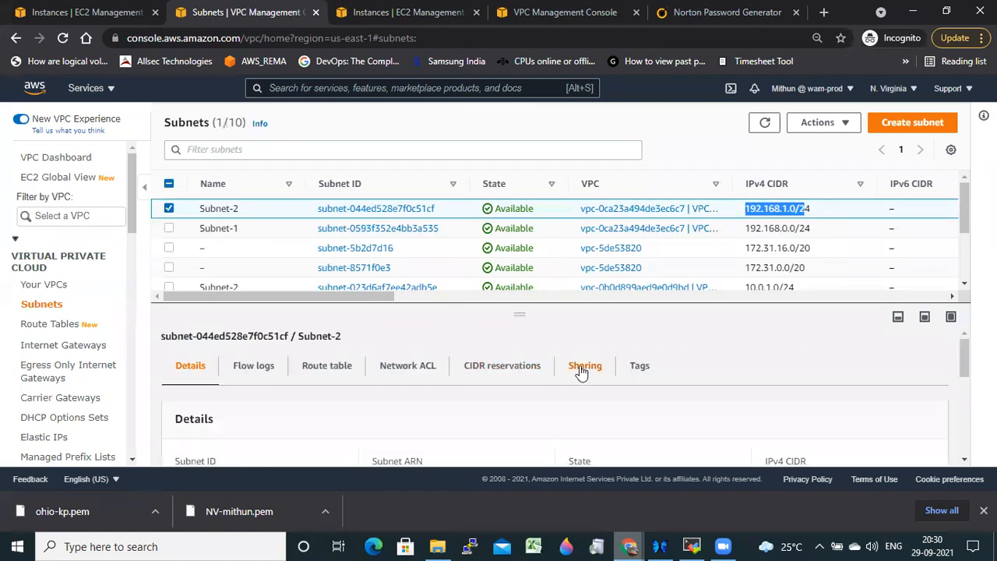
pyautogui.scroll(-3, 664, 437)
pyautogui.scroll(3, 667, 416)
# - Switch to MobaXterm, try to run the command ipa on the Ohio instance, and minimize the terminal
pyautogui.click(692, 546)
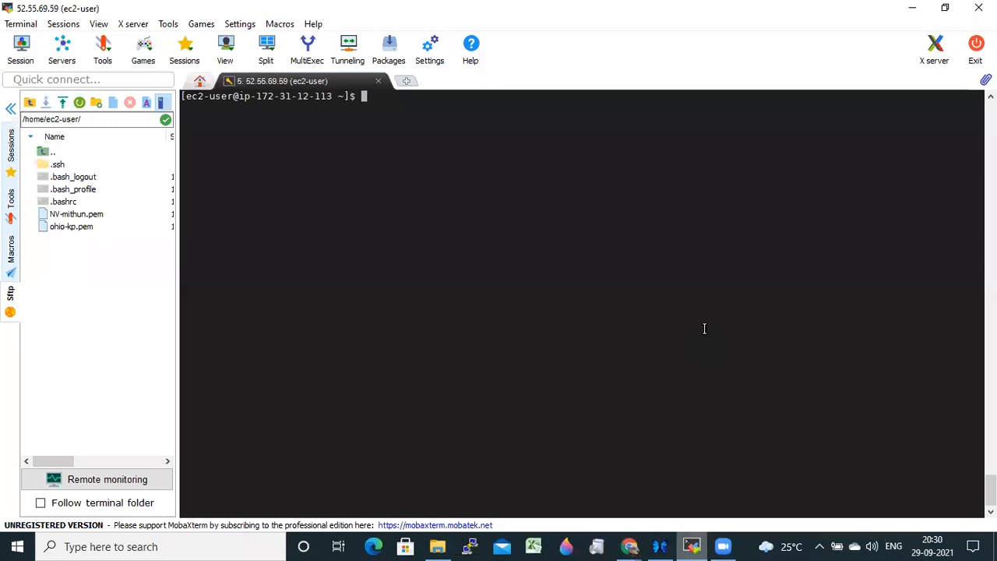
pyautogui.write('ipa')
pyautogui.press('Return')
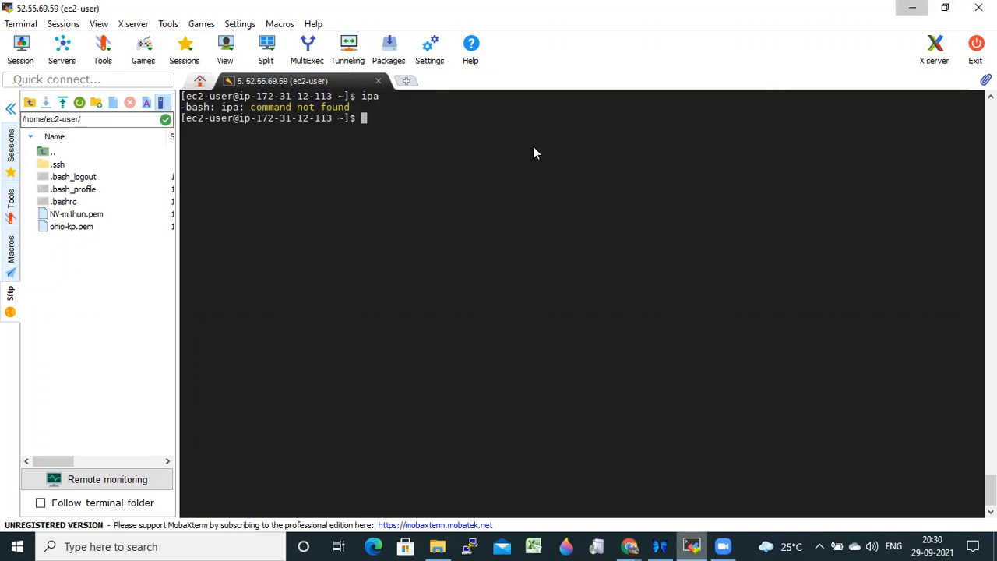
pyautogui.click(912, 8)
# - Switch to the online whiteboard and draw a green path from N.V's red subnet through Peering to Mumbai's first subnet, marking over the Mumbai name
pyautogui.click(634, 541)
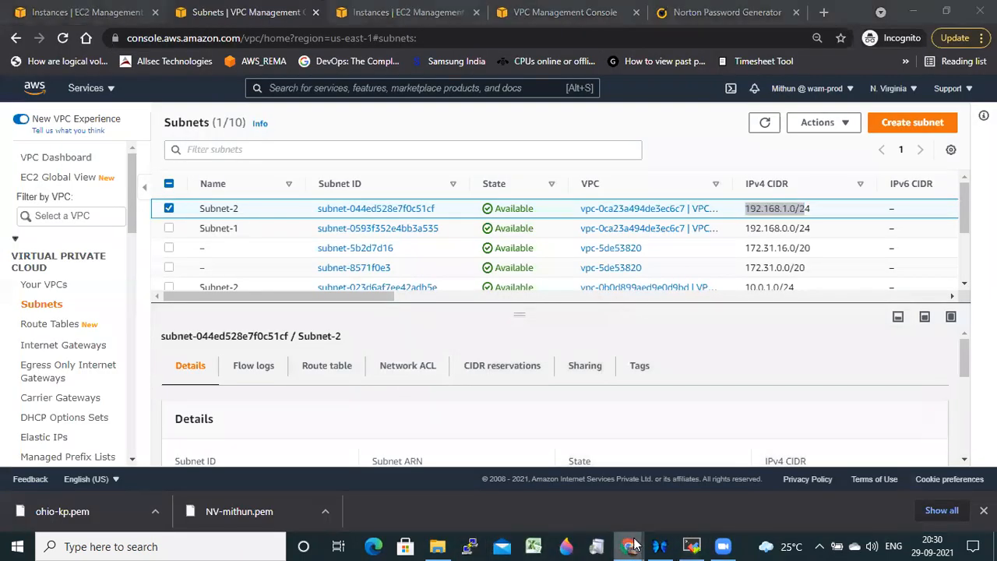
pyautogui.click(539, 498)
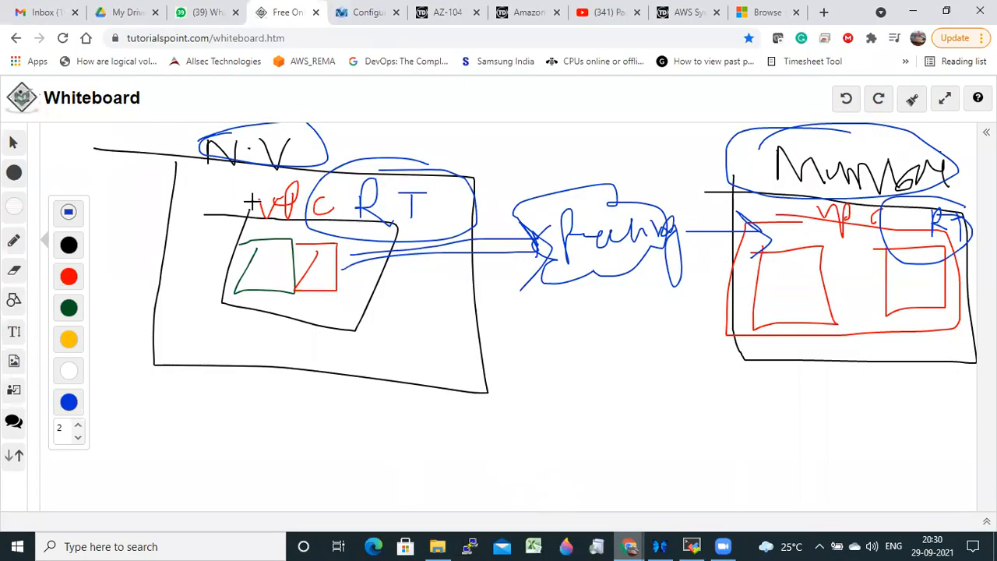
pyautogui.click(69, 312)
pyautogui.moveTo(313, 285)
pyautogui.mouseDown()
pyautogui.moveTo(418, 247)
pyautogui.moveTo(602, 246)
pyautogui.moveTo(712, 190)
pyautogui.moveTo(785, 266)
pyautogui.mouseUp()
pyautogui.moveTo(796, 132)
pyautogui.mouseDown()
pyautogui.moveTo(908, 155)
pyautogui.moveTo(841, 173)
pyautogui.mouseUp()
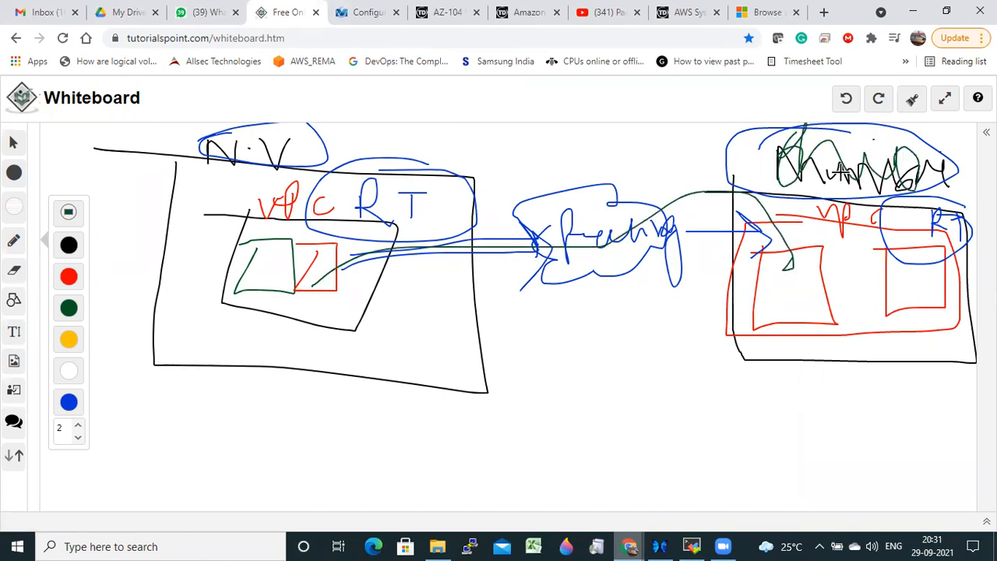
# - Draw a third green box below Peering and connect it to Mumbai's first subnet with a two-headed arrow
pyautogui.moveTo(591, 390); pyautogui.dragTo(592, 471)
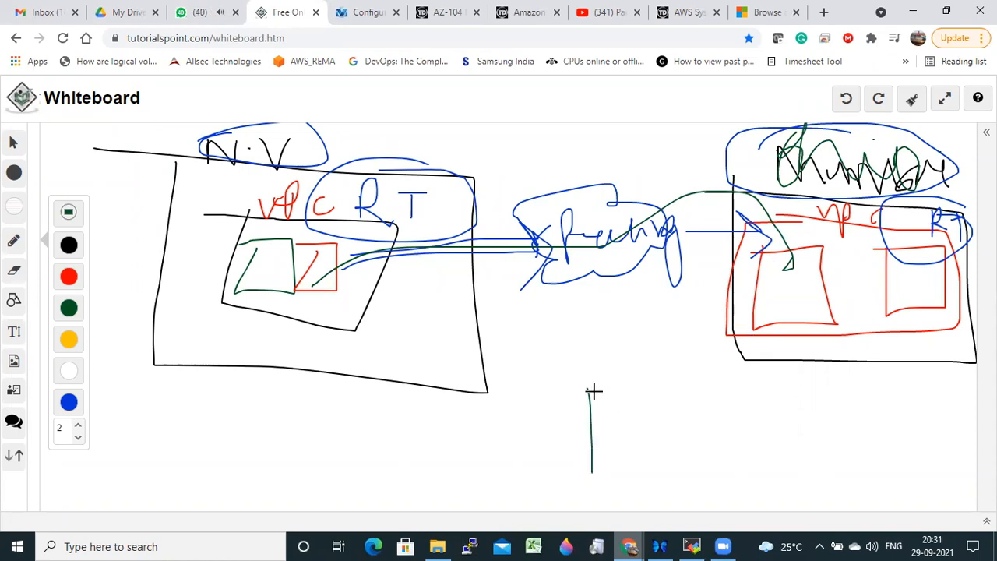
pyautogui.moveTo(589, 389)
pyautogui.mouseDown()
pyautogui.moveTo(740, 463)
pyautogui.moveTo(590, 470)
pyautogui.mouseUp()
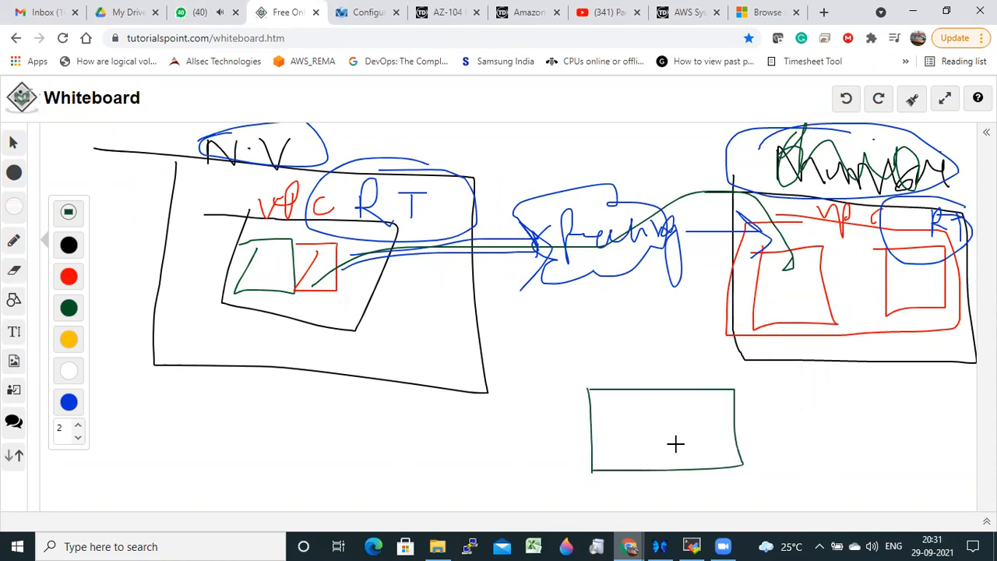
pyautogui.moveTo(769, 318); pyautogui.dragTo(712, 402)
pyautogui.moveTo(751, 326); pyautogui.dragTo(783, 314)
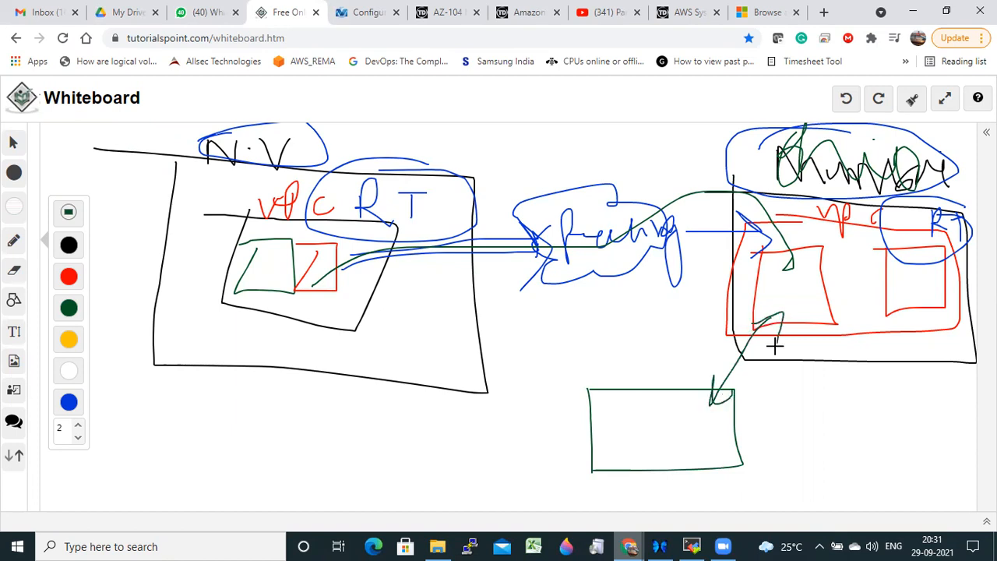
# - Trace a green route from N.V's subnet through Peering and Mumbai to the third box and onward, and circle the N.V VPC
pyautogui.moveTo(337, 266); pyautogui.dragTo(640, 234)
pyautogui.moveTo(718, 190)
pyautogui.mouseDown()
pyautogui.moveTo(816, 267)
pyautogui.moveTo(679, 439)
pyautogui.moveTo(395, 498)
pyautogui.mouseUp()
pyautogui.moveTo(412, 456)
pyautogui.mouseDown()
pyautogui.moveTo(419, 503)
pyautogui.moveTo(276, 383)
pyautogui.moveTo(384, 424)
pyautogui.mouseUp()
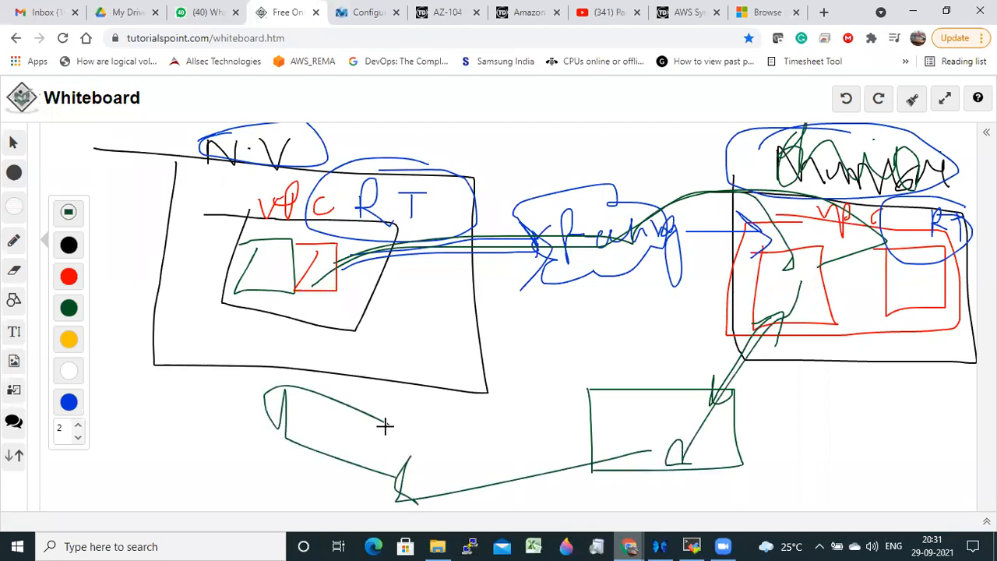
pyautogui.moveTo(119, 235)
pyautogui.mouseDown()
pyautogui.moveTo(192, 207)
pyautogui.moveTo(319, 327)
pyautogui.mouseUp()
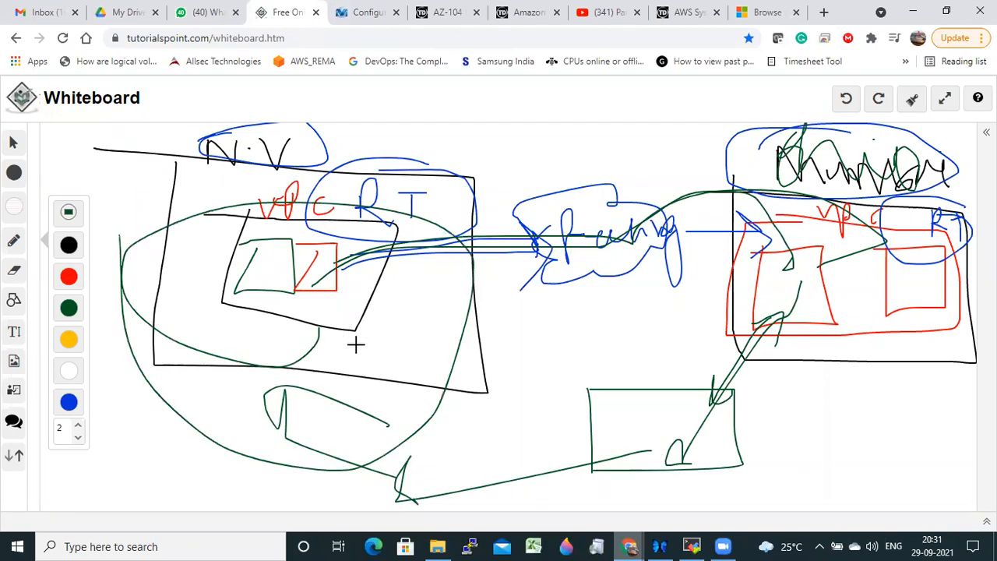
# - Clear the whiteboard and draw six small black circles scattered across it
pyautogui.click(913, 102)
pyautogui.click(573, 117)
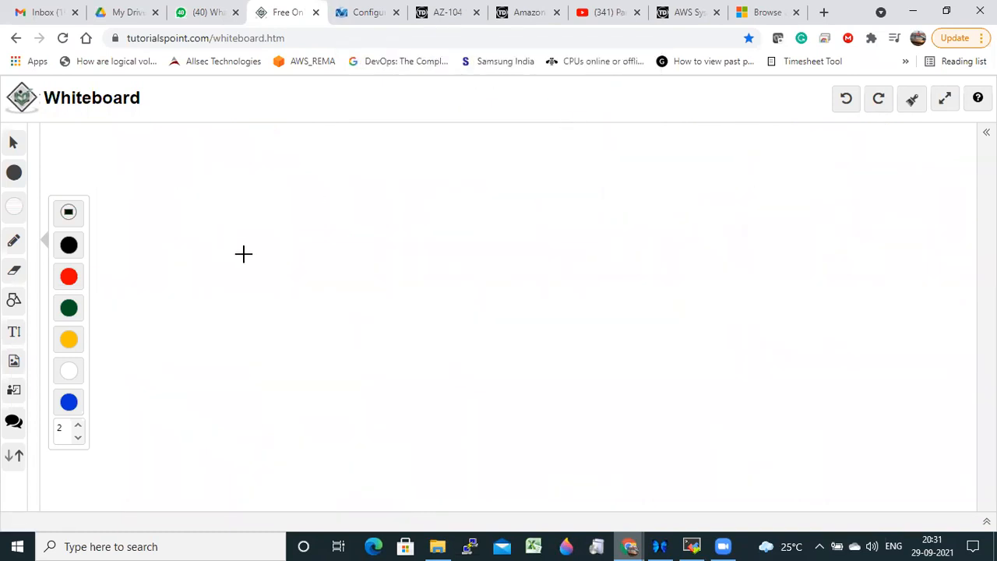
pyautogui.moveTo(338, 210)
pyautogui.mouseDown()
pyautogui.moveTo(363, 245)
pyautogui.moveTo(318, 216)
pyautogui.mouseUp()
pyautogui.moveTo(612, 182)
pyautogui.mouseDown()
pyautogui.moveTo(625, 212)
pyautogui.moveTo(612, 182)
pyautogui.mouseUp()
pyautogui.moveTo(479, 303); pyautogui.dragTo(487, 289)
pyautogui.moveTo(703, 308)
pyautogui.mouseDown()
pyautogui.moveTo(719, 345)
pyautogui.moveTo(683, 305)
pyautogui.mouseUp()
pyautogui.moveTo(391, 341)
pyautogui.mouseDown()
pyautogui.moveTo(400, 380)
pyautogui.moveTo(413, 369)
pyautogui.mouseUp()
pyautogui.moveTo(636, 390)
pyautogui.mouseDown()
pyautogui.moveTo(597, 423)
pyautogui.moveTo(622, 392)
pyautogui.mouseUp()
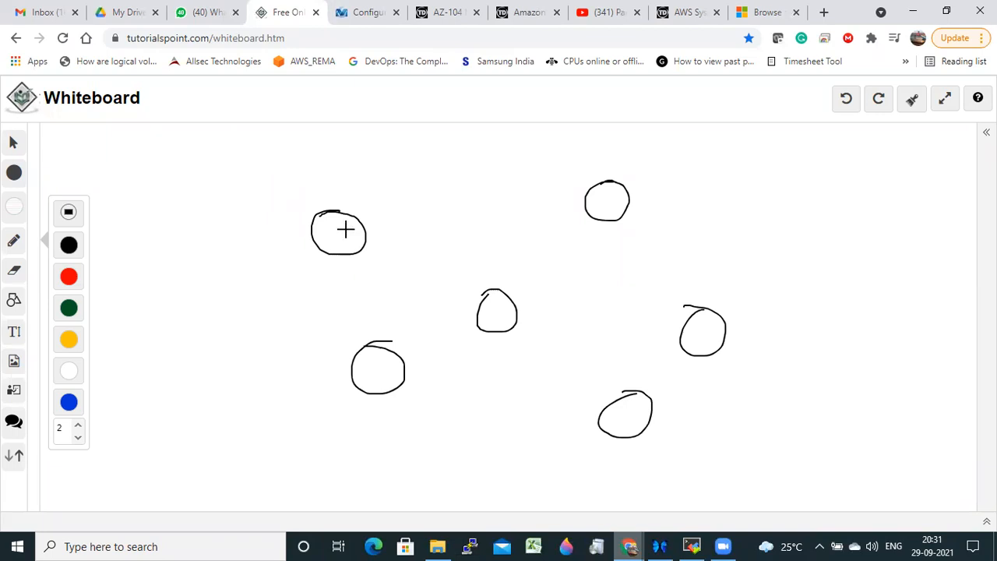
# - Connect the two uppermost circles with a green line and label them 1 and 2
pyautogui.click(69, 310)
pyautogui.moveTo(343, 232); pyautogui.dragTo(615, 199)
pyautogui.moveTo(314, 178); pyautogui.dragTo(316, 184)
pyautogui.moveTo(581, 137)
pyautogui.mouseDown()
pyautogui.moveTo(590, 158)
pyautogui.moveTo(617, 152)
pyautogui.mouseUp()
# - Label the remaining circles 3, 4, 5 and 6 in yellow, and connect circle 1 to circle 4
pyautogui.click(68, 339)
pyautogui.moveTo(348, 305); pyautogui.dragTo(332, 332)
pyautogui.moveTo(519, 260); pyautogui.dragTo(534, 279)
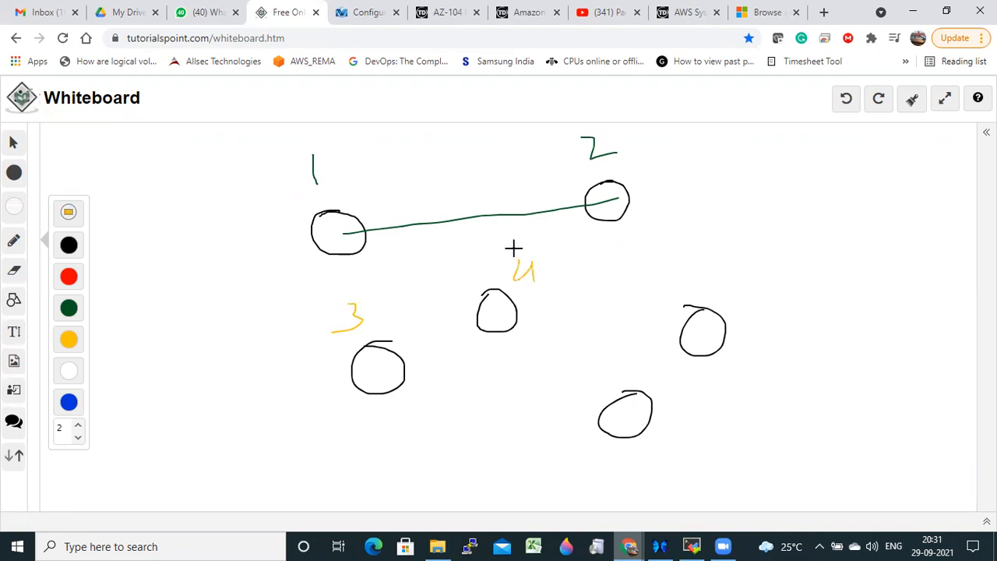
pyautogui.moveTo(698, 247)
pyautogui.mouseDown()
pyautogui.moveTo(708, 287)
pyautogui.moveTo(729, 234)
pyautogui.mouseUp()
pyautogui.moveTo(623, 337)
pyautogui.mouseDown()
pyautogui.moveTo(627, 378)
pyautogui.moveTo(607, 379)
pyautogui.mouseUp()
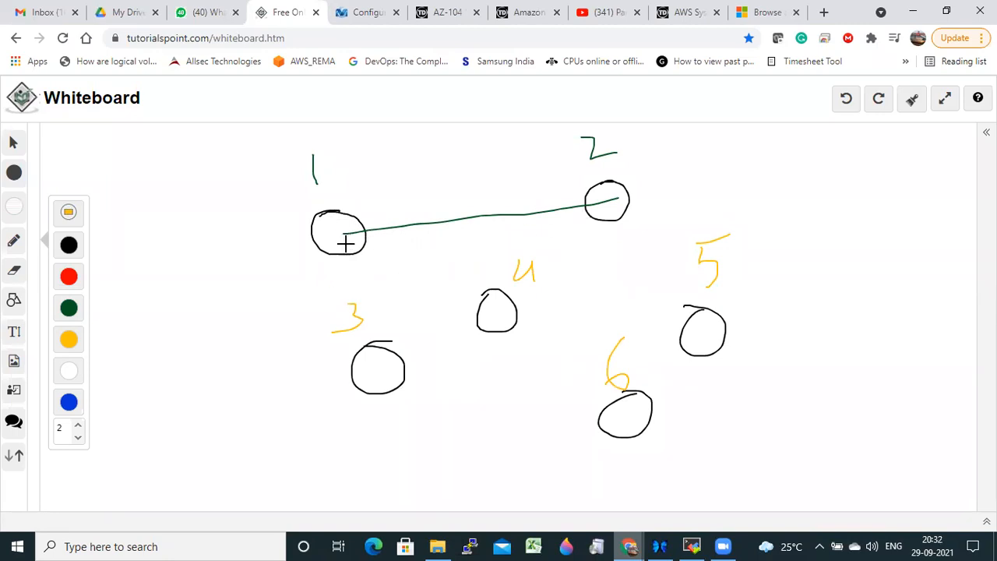
pyautogui.moveTo(357, 247); pyautogui.dragTo(505, 317)
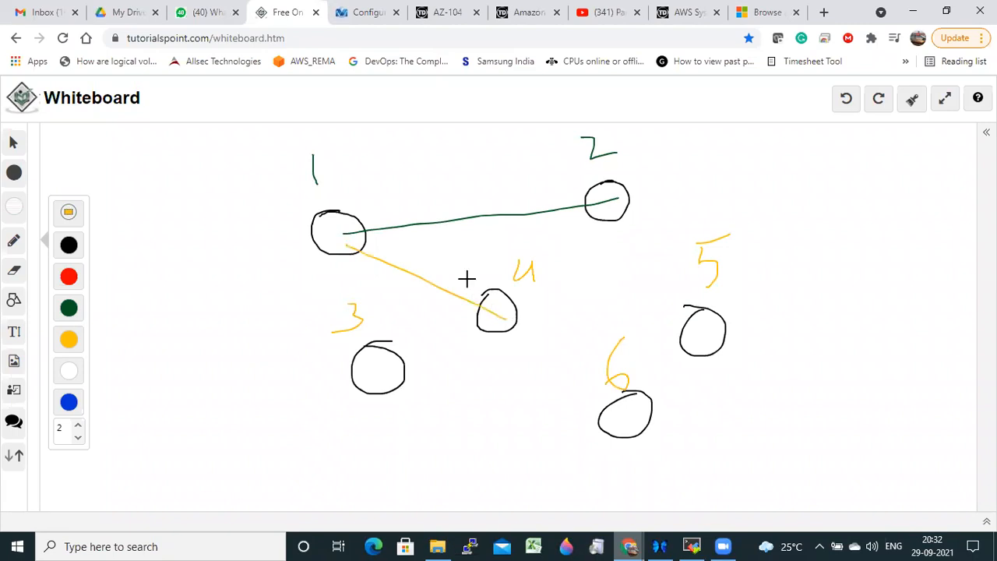
# - Connect circle 1 to circles 5, 3 and 6 with yellow lines
pyautogui.moveTo(363, 239); pyautogui.dragTo(384, 239)
pyautogui.moveTo(469, 241); pyautogui.dragTo(713, 312)
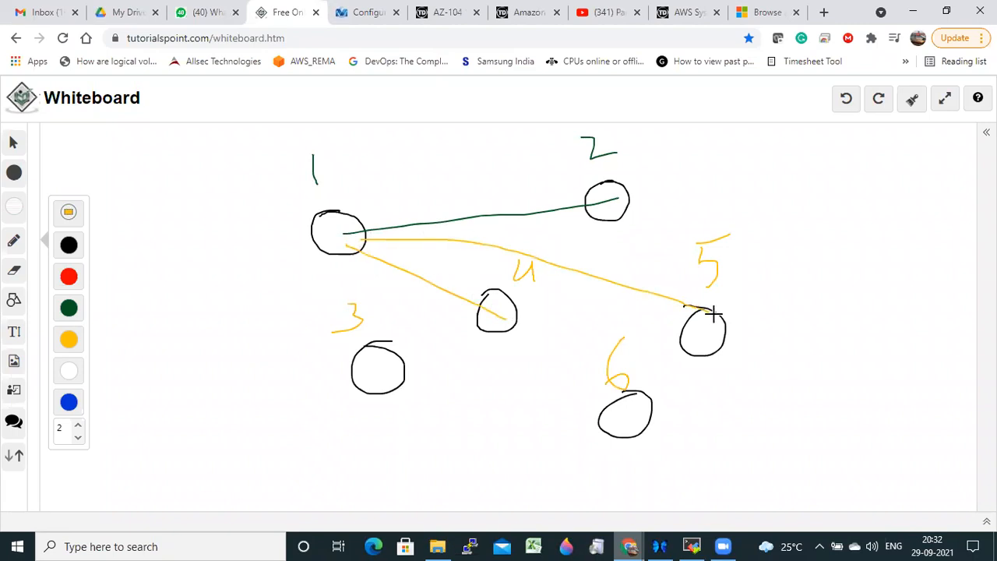
pyautogui.moveTo(331, 236); pyautogui.dragTo(379, 367)
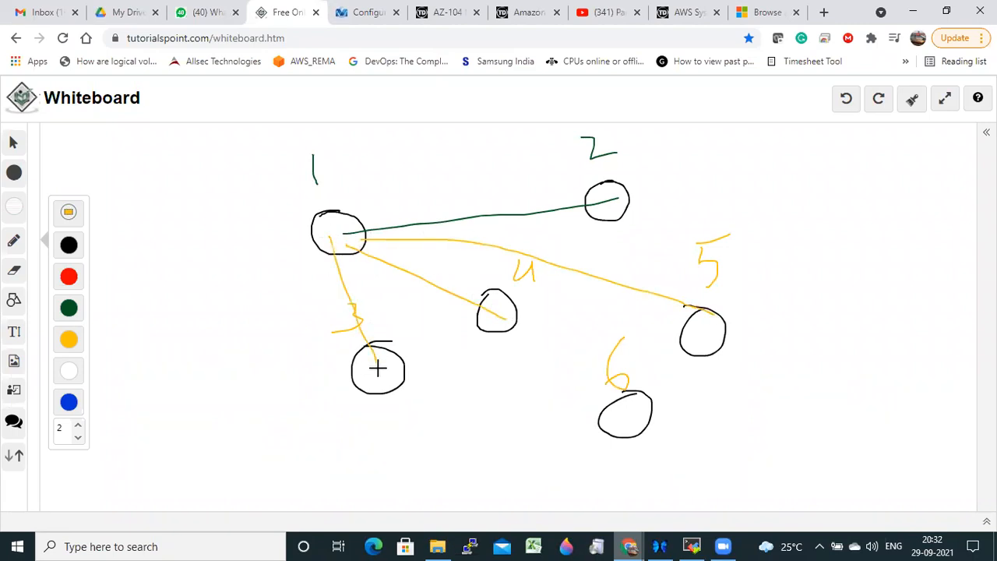
pyautogui.moveTo(338, 238)
pyautogui.mouseDown()
pyautogui.moveTo(541, 396)
pyautogui.moveTo(636, 424)
pyautogui.mouseUp()
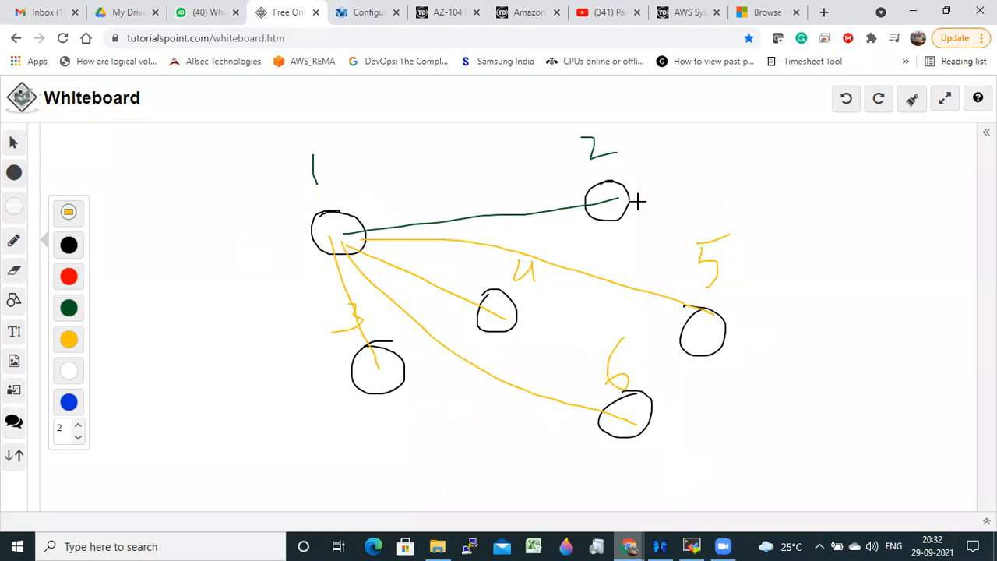
# - Connect circle 2 to circles 4, 5, 3 and 6 with yellow lines
pyautogui.moveTo(614, 210); pyautogui.dragTo(505, 309)
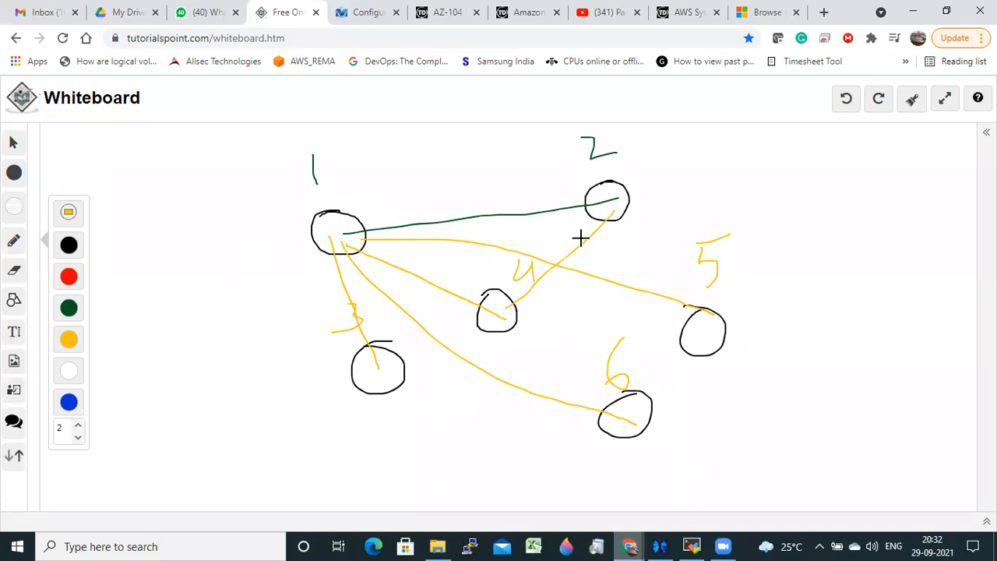
pyautogui.moveTo(608, 201); pyautogui.dragTo(703, 334)
pyautogui.moveTo(606, 204)
pyautogui.mouseDown()
pyautogui.moveTo(534, 231)
pyautogui.moveTo(380, 361)
pyautogui.mouseUp()
pyautogui.moveTo(615, 270); pyautogui.dragTo(618, 420)
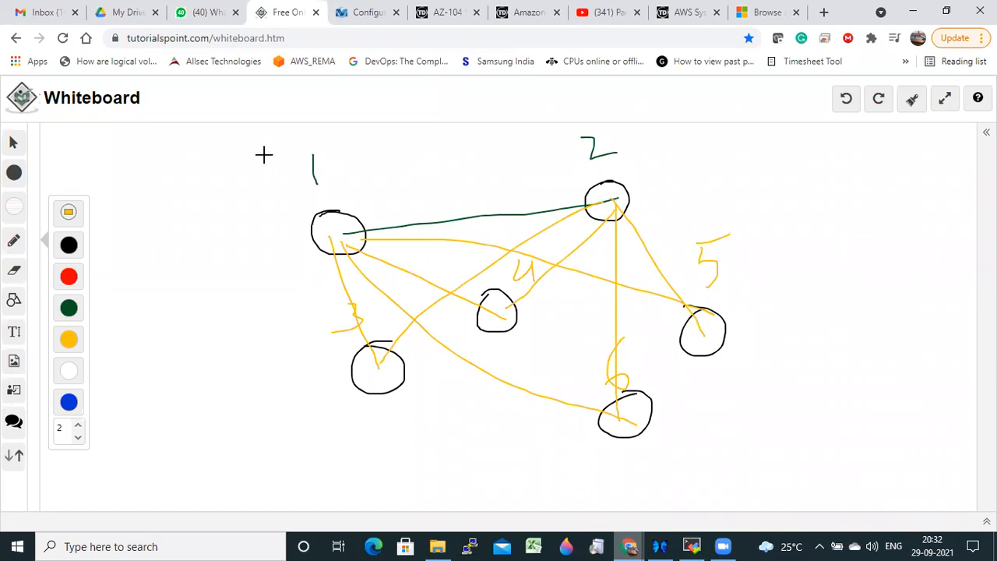
# - Enclose the whole six-circle diagram in a yellow outline, write "complex" over its upper-left corner and circle the word
pyautogui.moveTo(268, 141)
pyautogui.mouseDown()
pyautogui.moveTo(411, 141)
pyautogui.moveTo(801, 380)
pyautogui.moveTo(374, 462)
pyautogui.moveTo(289, 238)
pyautogui.mouseUp()
pyautogui.moveTo(309, 161); pyautogui.dragTo(308, 145)
pyautogui.moveTo(140, 162)
pyautogui.mouseDown()
pyautogui.moveTo(189, 203)
pyautogui.moveTo(246, 189)
pyautogui.moveTo(294, 151)
pyautogui.moveTo(296, 163)
pyautogui.moveTo(363, 165)
pyautogui.moveTo(377, 201)
pyautogui.mouseUp()
pyautogui.moveTo(210, 125)
pyautogui.mouseDown()
pyautogui.moveTo(36, 172)
pyautogui.moveTo(204, 123)
pyautogui.mouseUp()
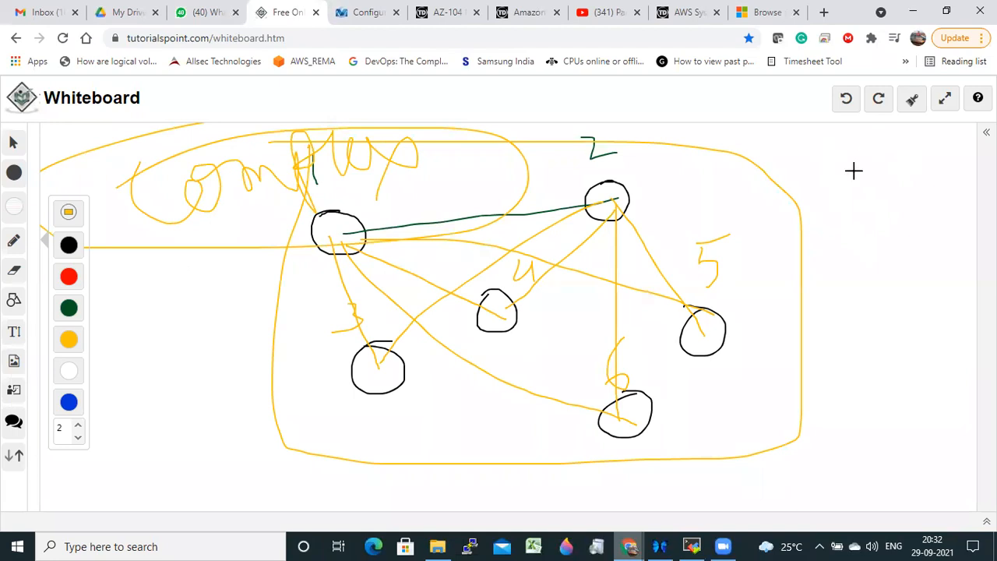
# - Write a boxed 10 with a downward arrow beside the diagram, and the formula n(n-1)/2 on the opposite side
pyautogui.moveTo(849, 149); pyautogui.dragTo(849, 188)
pyautogui.moveTo(877, 156)
pyautogui.mouseDown()
pyautogui.moveTo(867, 160)
pyautogui.moveTo(911, 194)
pyautogui.moveTo(835, 199)
pyautogui.mouseUp()
pyautogui.moveTo(833, 146)
pyautogui.mouseDown()
pyautogui.moveTo(835, 195)
pyautogui.moveTo(852, 223)
pyautogui.moveTo(874, 223)
pyautogui.mouseUp()
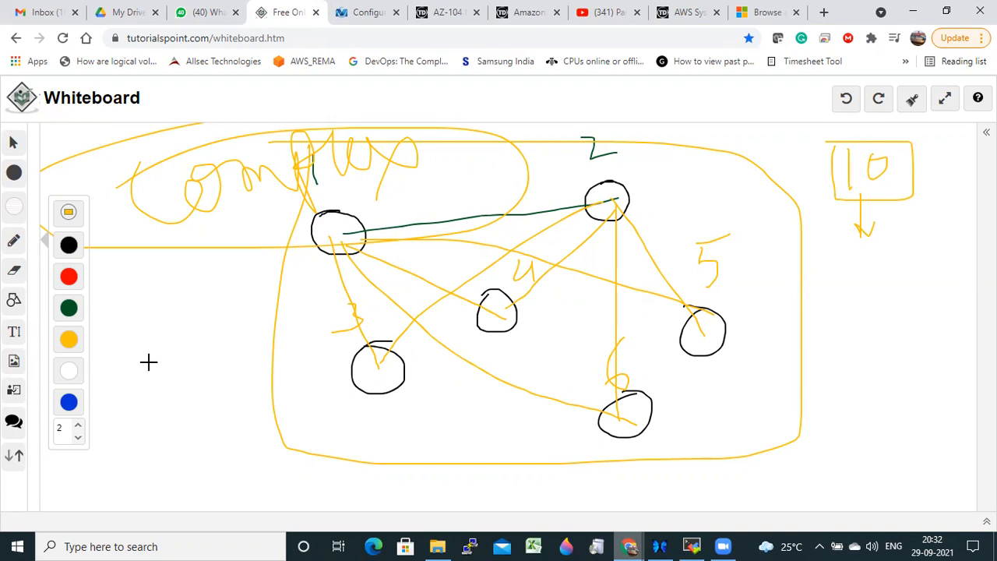
pyautogui.moveTo(109, 327)
pyautogui.mouseDown()
pyautogui.moveTo(162, 340)
pyautogui.moveTo(191, 319)
pyautogui.moveTo(229, 333)
pyautogui.mouseUp()
pyautogui.moveTo(245, 291); pyautogui.dragTo(224, 357)
pyautogui.moveTo(116, 372); pyautogui.dragTo(268, 370)
pyautogui.moveTo(173, 391)
pyautogui.mouseDown()
pyautogui.moveTo(182, 416)
pyautogui.moveTo(224, 421)
pyautogui.mouseUp()
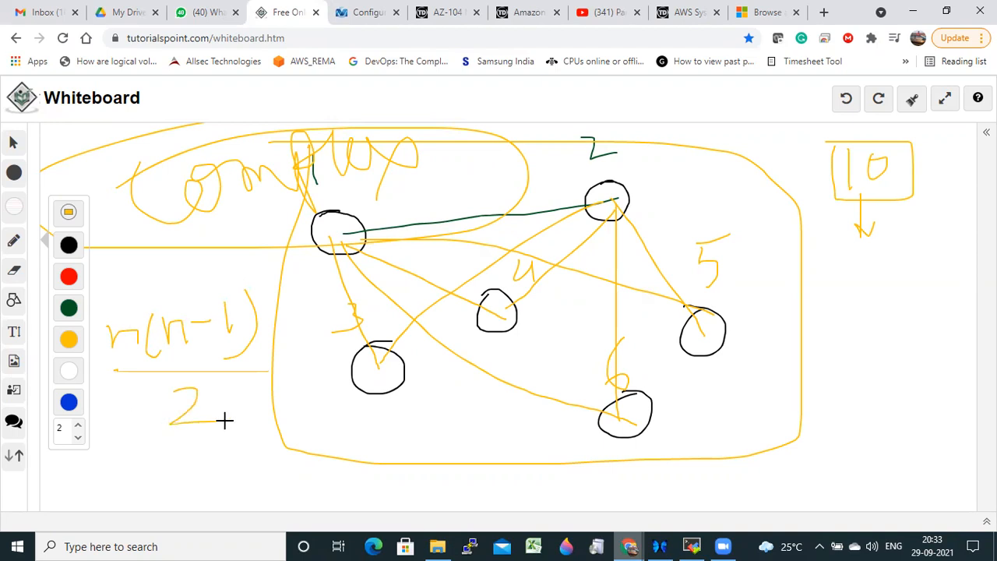
# - Box the n in the formula and the 10, and write 10(10-1)/2 beneath the arrow
pyautogui.moveTo(108, 321)
pyautogui.mouseDown()
pyautogui.moveTo(146, 330)
pyautogui.moveTo(115, 320)
pyautogui.mouseUp()
pyautogui.moveTo(824, 156)
pyautogui.mouseDown()
pyautogui.moveTo(826, 212)
pyautogui.moveTo(903, 149)
pyautogui.moveTo(800, 164)
pyautogui.mouseUp()
pyautogui.moveTo(818, 272); pyautogui.dragTo(818, 320)
pyautogui.moveTo(840, 274)
pyautogui.mouseDown()
pyautogui.moveTo(832, 296)
pyautogui.moveTo(839, 274)
pyautogui.moveTo(874, 302)
pyautogui.mouseUp()
pyautogui.moveTo(881, 265); pyautogui.dragTo(880, 288)
pyautogui.moveTo(897, 270); pyautogui.dragTo(907, 273)
pyautogui.moveTo(910, 273)
pyautogui.mouseDown()
pyautogui.moveTo(931, 270)
pyautogui.moveTo(957, 294)
pyautogui.mouseUp()
pyautogui.moveTo(830, 327); pyautogui.dragTo(959, 302)
pyautogui.moveTo(905, 330)
pyautogui.mouseDown()
pyautogui.moveTo(902, 344)
pyautogui.moveTo(941, 357)
pyautogui.mouseUp()
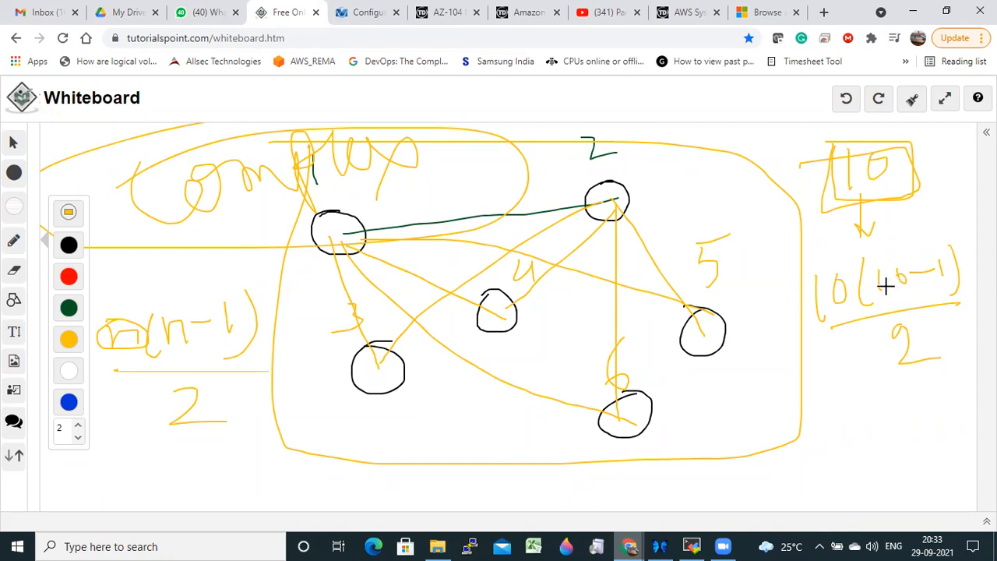
# - Work the 10-VPC calculation through as 90 over 2, strike out the divisor, write 45 and circle the result
pyautogui.moveTo(841, 370); pyautogui.dragTo(849, 418)
pyautogui.moveTo(880, 373)
pyautogui.mouseDown()
pyautogui.moveTo(884, 405)
pyautogui.moveTo(871, 374)
pyautogui.mouseUp()
pyautogui.moveTo(824, 439)
pyautogui.mouseDown()
pyautogui.moveTo(898, 434)
pyautogui.moveTo(914, 470)
pyautogui.mouseUp()
pyautogui.moveTo(896, 426); pyautogui.dragTo(844, 452)
pyautogui.moveTo(832, 387); pyautogui.dragTo(869, 383)
pyautogui.moveTo(825, 332); pyautogui.dragTo(831, 382)
pyautogui.moveTo(848, 343); pyautogui.dragTo(825, 323)
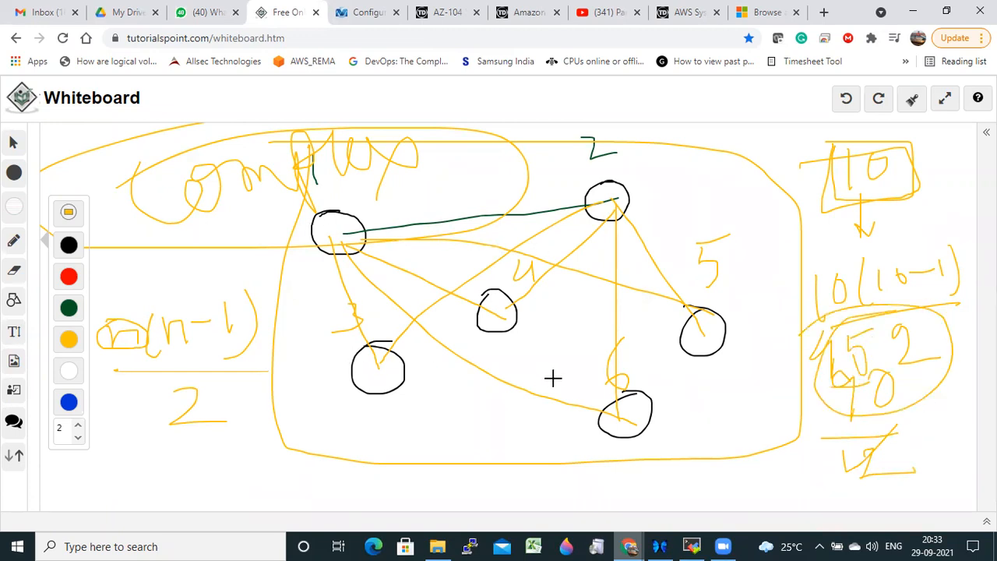
# - Write the formula for six VPCs as 6(6-1)/2 below the general formula
pyautogui.moveTo(210, 441)
pyautogui.mouseDown()
pyautogui.moveTo(204, 458)
pyautogui.moveTo(232, 460)
pyautogui.mouseUp()
pyautogui.moveTo(268, 432)
pyautogui.mouseDown()
pyautogui.moveTo(269, 458)
pyautogui.moveTo(312, 440)
pyautogui.moveTo(320, 453)
pyautogui.mouseUp()
pyautogui.moveTo(334, 422)
pyautogui.mouseDown()
pyautogui.moveTo(333, 458)
pyautogui.moveTo(196, 474)
pyautogui.mouseUp()
pyautogui.moveTo(282, 486); pyautogui.dragTo(316, 499)
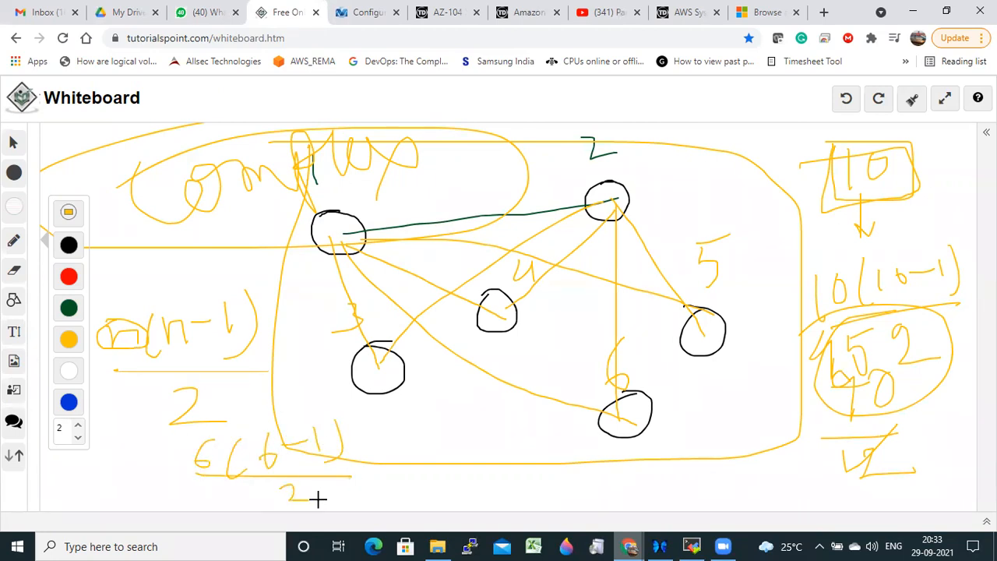
# - Write the six-VPC calculation 30/2 = 15 beneath the diagram
pyautogui.moveTo(453, 407); pyautogui.dragTo(483, 448)
pyautogui.moveTo(515, 410); pyautogui.dragTo(514, 441)
pyautogui.moveTo(454, 461)
pyautogui.mouseDown()
pyautogui.moveTo(528, 460)
pyautogui.moveTo(500, 492)
pyautogui.mouseUp()
pyautogui.moveTo(560, 467); pyautogui.dragTo(572, 466)
pyautogui.moveTo(589, 451); pyautogui.dragTo(607, 479)
pyautogui.moveTo(620, 459); pyautogui.dragTo(656, 456)
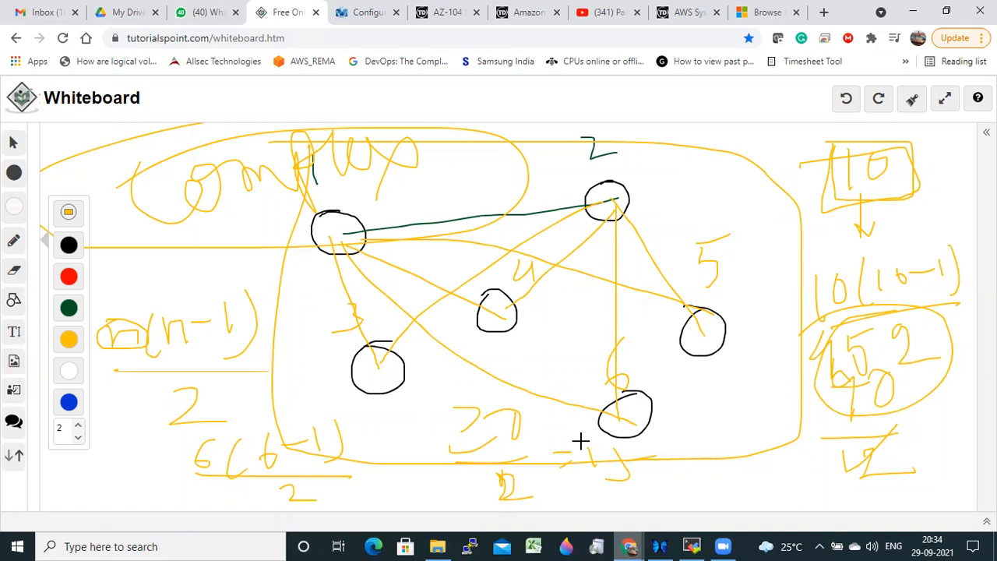
# - Add yellow lines from circle 5 to 6, circle 4 to 6, circle 4 to 3, and circle 2 to 6
pyautogui.moveTo(699, 330); pyautogui.dragTo(640, 404)
pyautogui.moveTo(511, 318); pyautogui.dragTo(562, 366)
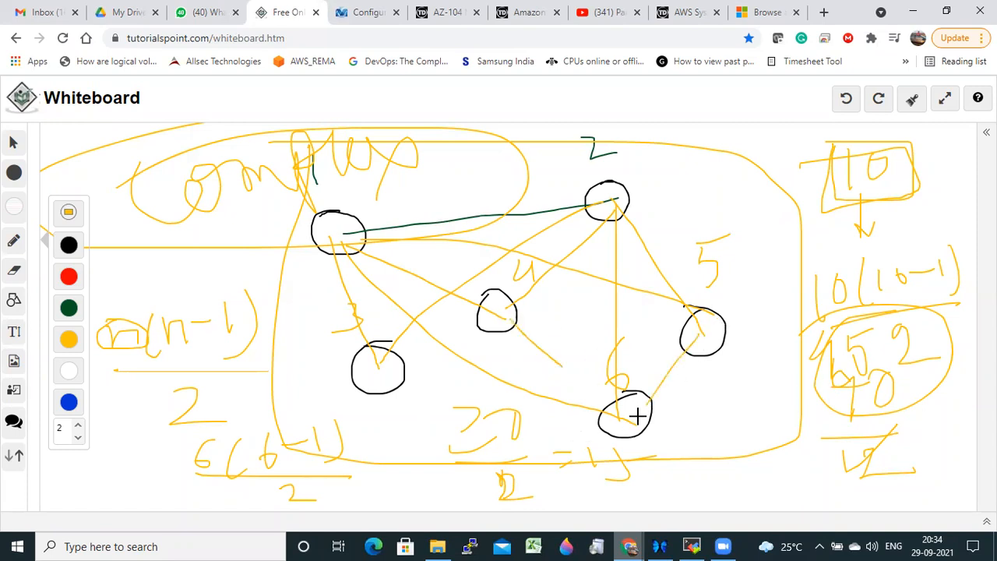
pyautogui.moveTo(490, 314); pyautogui.dragTo(374, 376)
pyautogui.moveTo(616, 193); pyautogui.dragTo(650, 395)
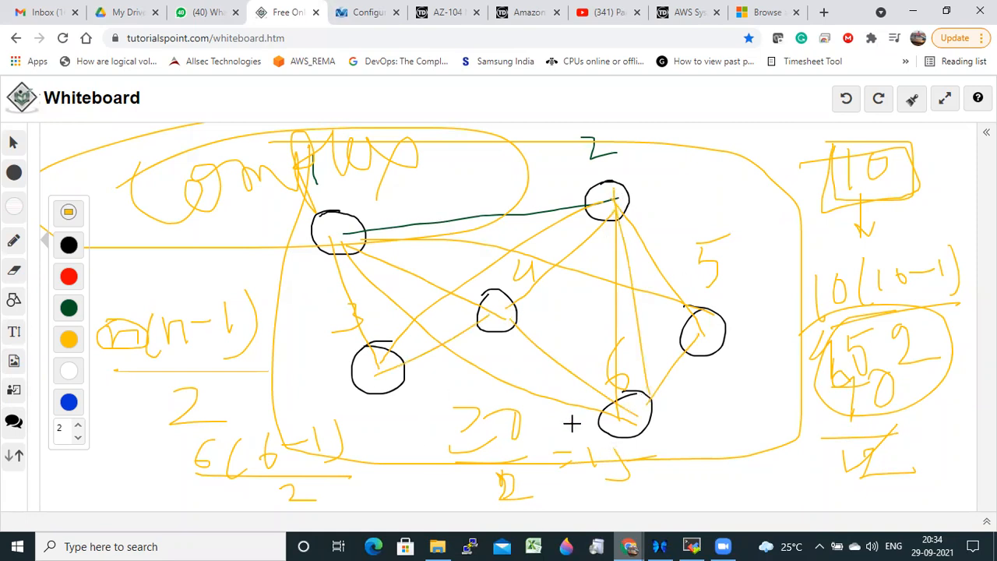
# - Clear the whiteboard, write the heading "Transit VPC" in black and draw a large loop around it
pyautogui.click(911, 102)
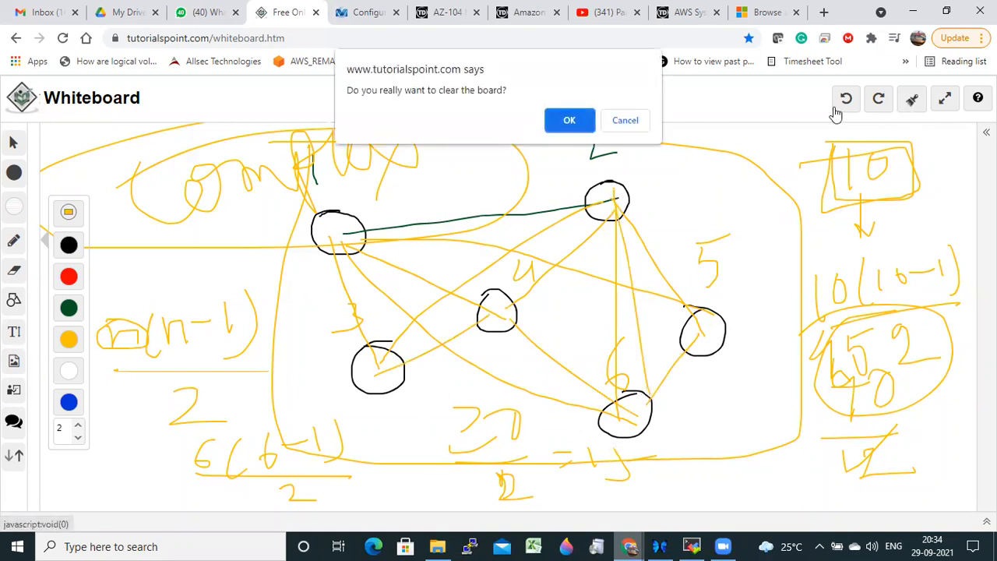
pyautogui.click(568, 122)
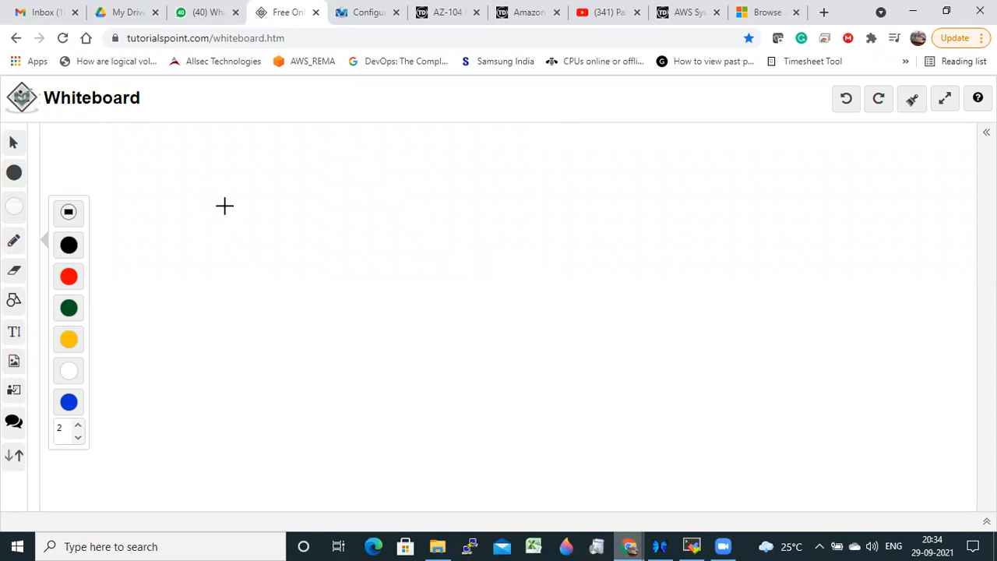
pyautogui.moveTo(350, 163); pyautogui.dragTo(340, 211)
pyautogui.moveTo(317, 162)
pyautogui.mouseDown()
pyautogui.moveTo(367, 161)
pyautogui.moveTo(383, 205)
pyautogui.moveTo(413, 191)
pyautogui.moveTo(451, 196)
pyautogui.moveTo(503, 162)
pyautogui.moveTo(527, 194)
pyautogui.mouseUp()
pyautogui.moveTo(470, 182); pyautogui.dragTo(486, 181)
pyautogui.moveTo(630, 180); pyautogui.dragTo(664, 167)
pyautogui.moveTo(690, 234)
pyautogui.mouseDown()
pyautogui.moveTo(705, 165)
pyautogui.moveTo(750, 182)
pyautogui.moveTo(314, 167)
pyautogui.mouseUp()
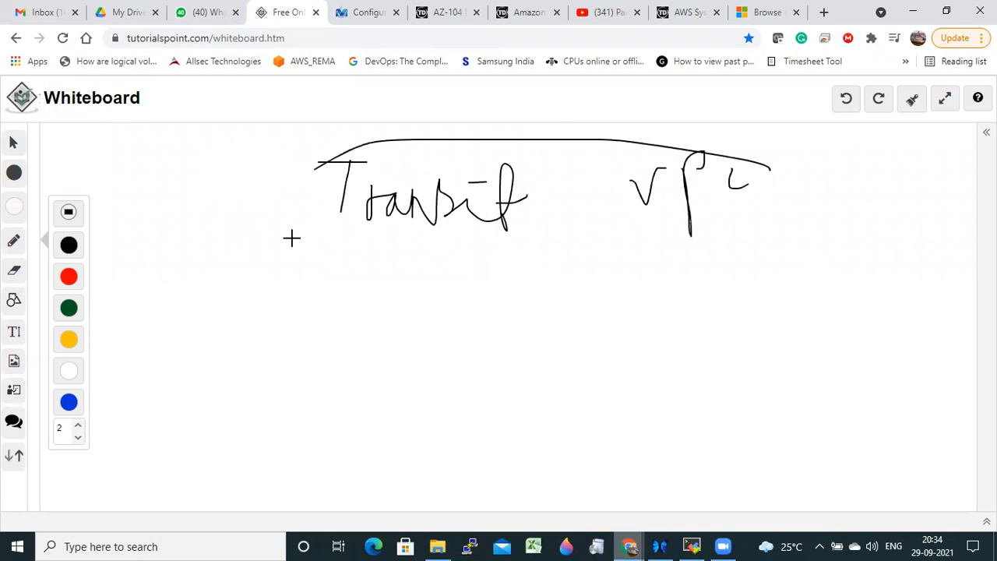
pyautogui.moveTo(291, 237); pyautogui.dragTo(623, 178)
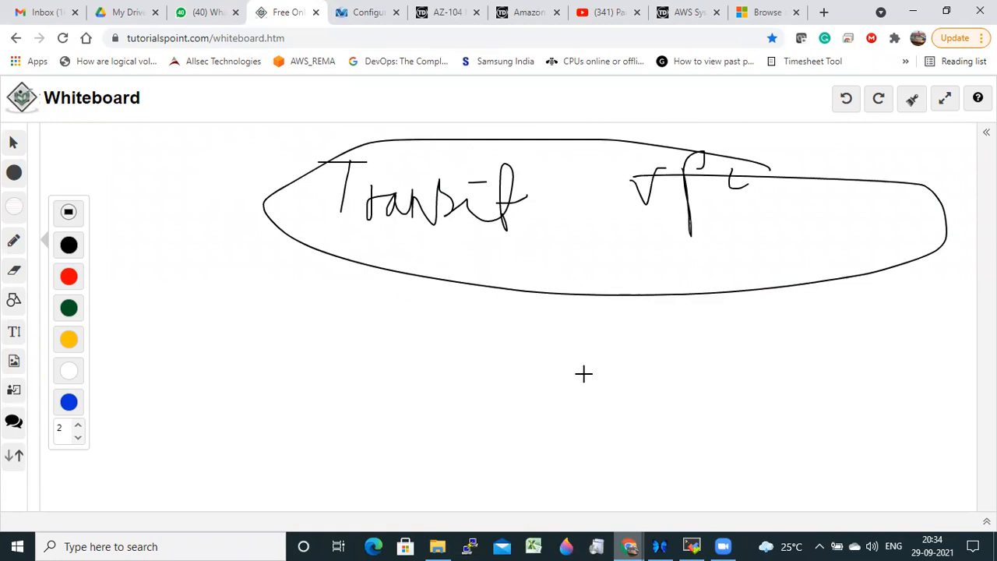
# - Write "VPC" below the Transit VPC heading and circle it
pyautogui.moveTo(505, 337); pyautogui.dragTo(523, 328)
pyautogui.moveTo(544, 391)
pyautogui.mouseDown()
pyautogui.moveTo(544, 328)
pyautogui.moveTo(546, 351)
pyautogui.moveTo(593, 363)
pyautogui.mouseUp()
pyautogui.moveTo(620, 328)
pyautogui.mouseDown()
pyautogui.moveTo(596, 434)
pyautogui.moveTo(581, 327)
pyautogui.mouseUp()
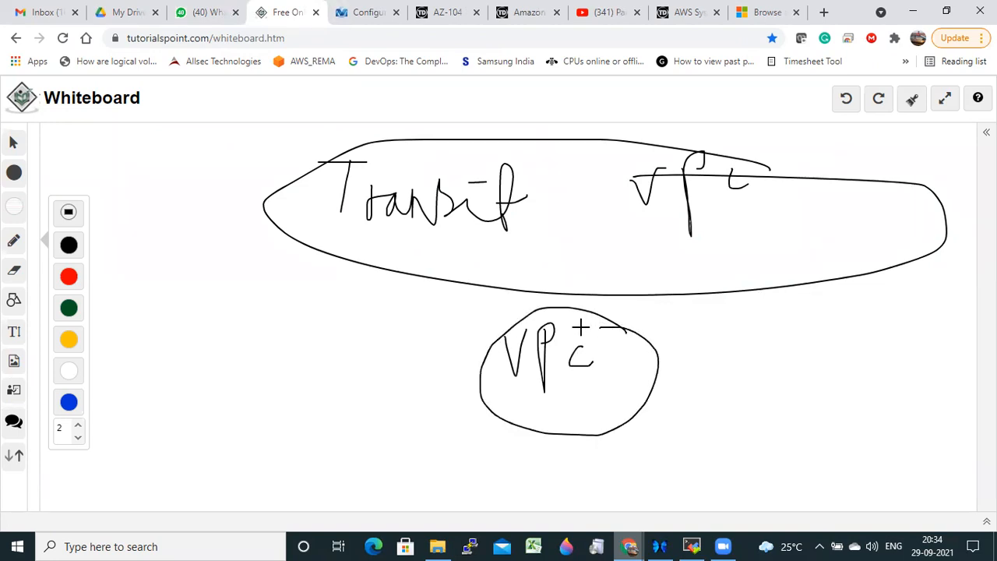
# - Draw two green boxes beside the Transit VPC heading and the circled VPC, labelled VPC1 and VPC2
pyautogui.click(74, 312)
pyautogui.moveTo(124, 176)
pyautogui.mouseDown()
pyautogui.moveTo(114, 234)
pyautogui.moveTo(216, 173)
pyautogui.moveTo(106, 176)
pyautogui.moveTo(150, 189)
pyautogui.moveTo(166, 233)
pyautogui.mouseUp()
pyautogui.moveTo(187, 190); pyautogui.dragTo(202, 209)
pyautogui.moveTo(151, 379); pyautogui.dragTo(151, 376)
pyautogui.moveTo(241, 305); pyautogui.dragTo(142, 372)
pyautogui.moveTo(155, 327)
pyautogui.mouseDown()
pyautogui.moveTo(179, 324)
pyautogui.moveTo(211, 354)
pyautogui.moveTo(250, 342)
pyautogui.mouseUp()
pyautogui.moveTo(203, 195); pyautogui.dragTo(203, 232)
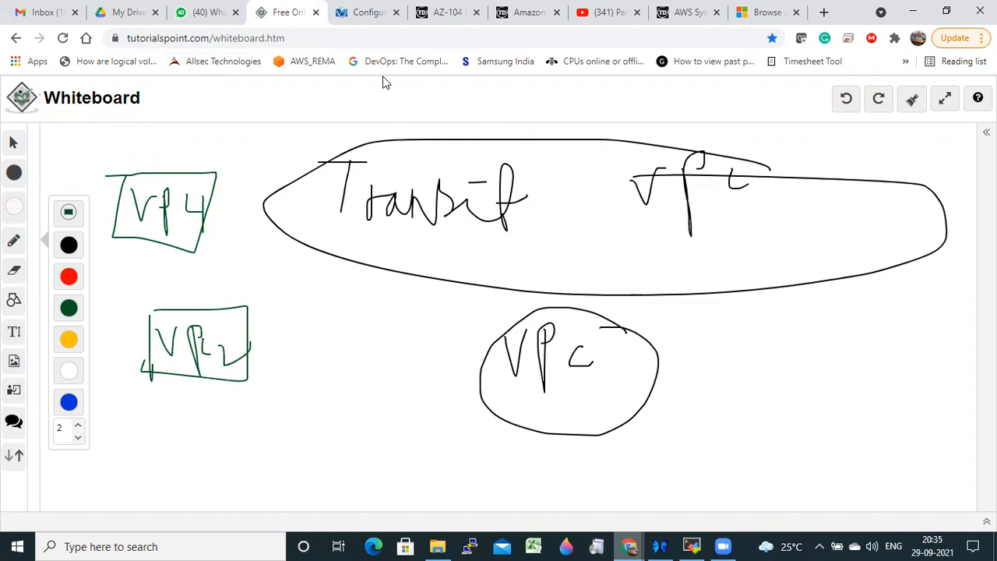
# - Switch to Google Drive and open the AWS-TGW.docx document
pyautogui.click(114, 16)
pyautogui.scroll(-3, 883, 301)
pyautogui.scroll(3, 514, 301)
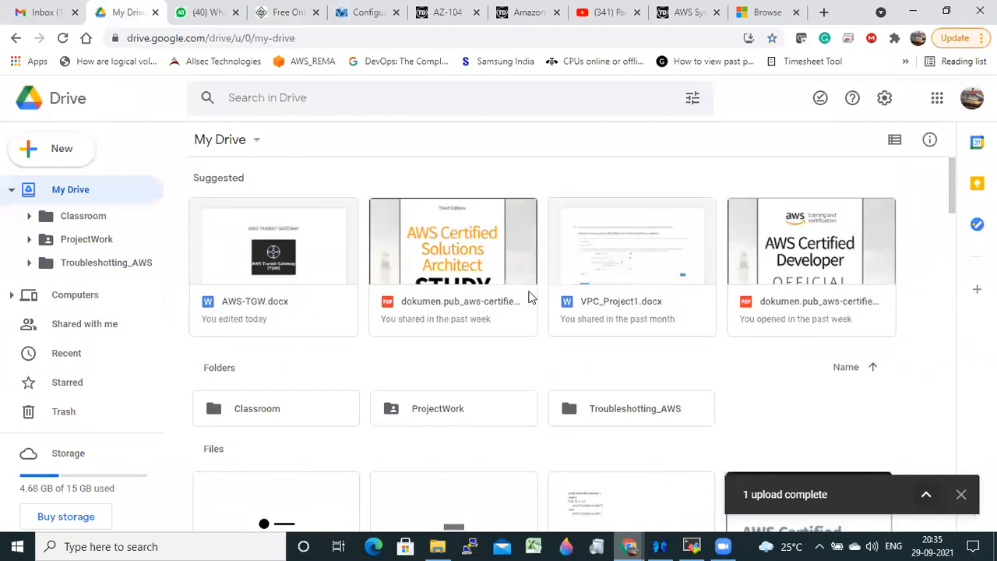
pyautogui.doubleClick(305, 231)
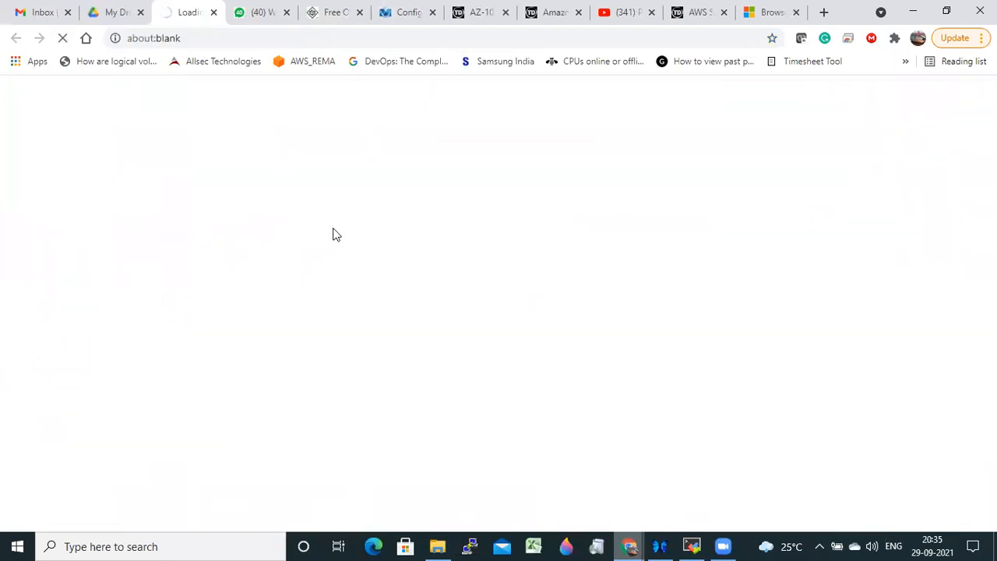